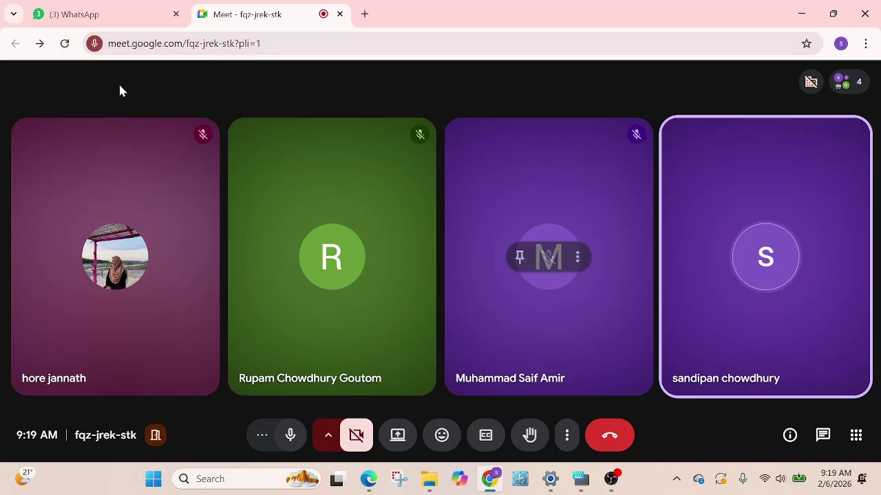
Open a new tab, always allow the Meet call in picture-in-picture, and start typing xero
click(365, 15)
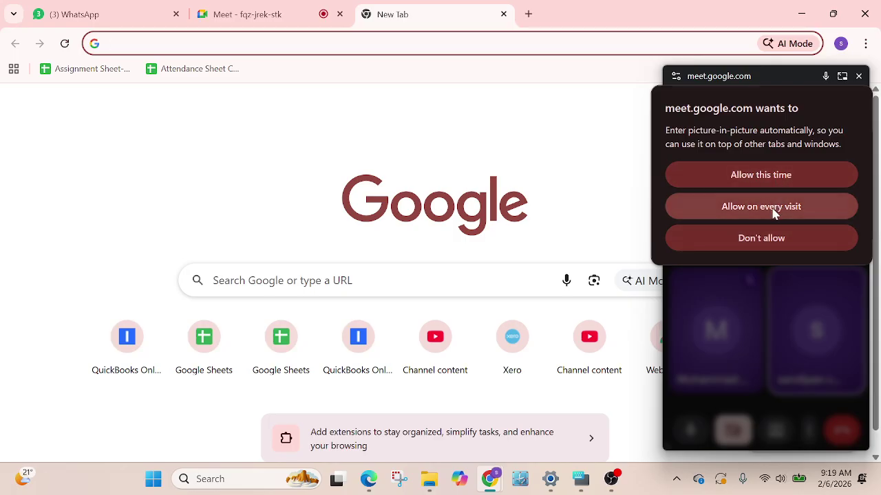
click(771, 210)
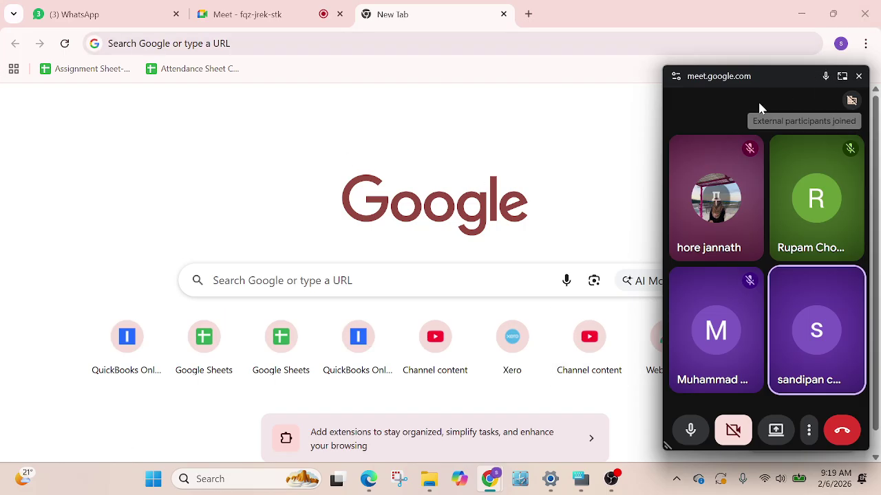
click(842, 80)
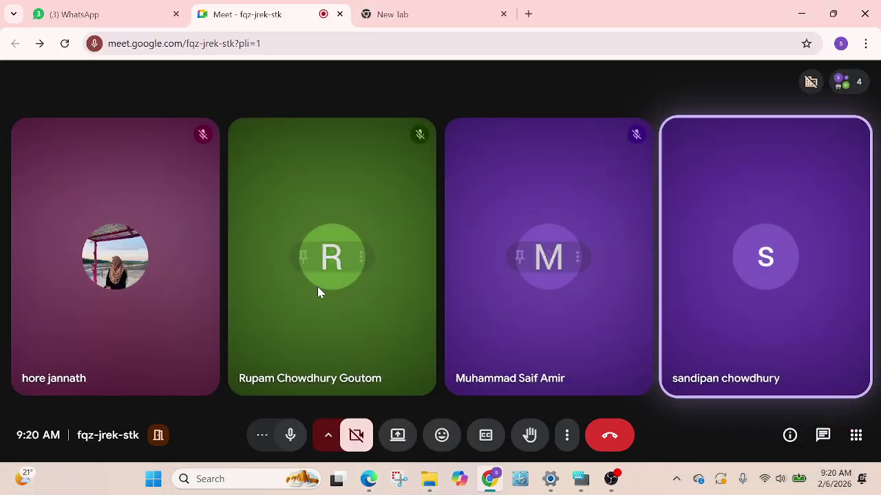
click(416, 15)
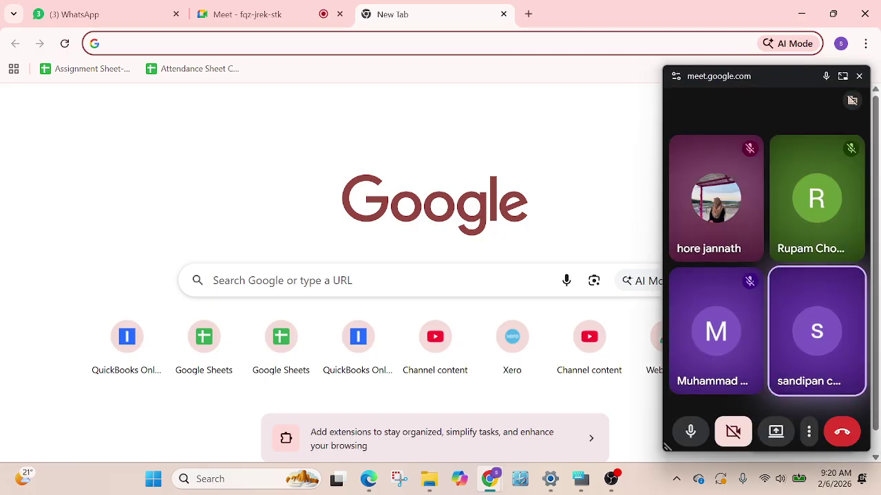
text(x)
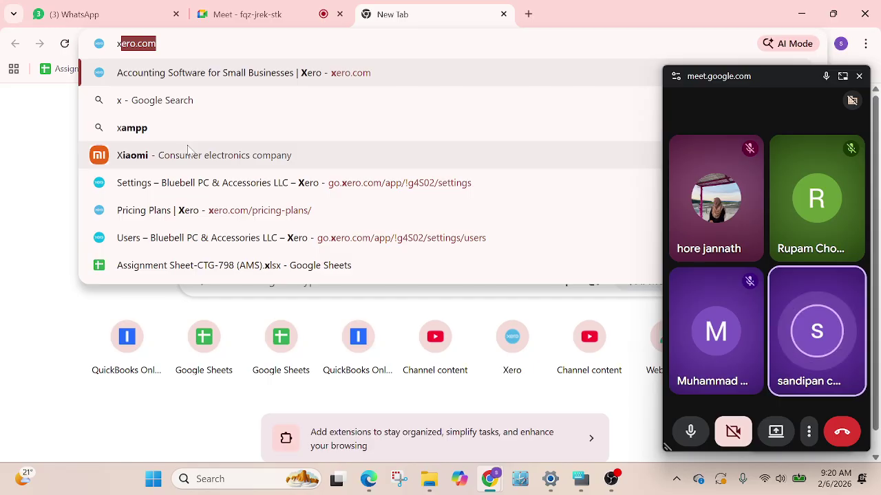
Open the xero.com website in the new tab
click(231, 81)
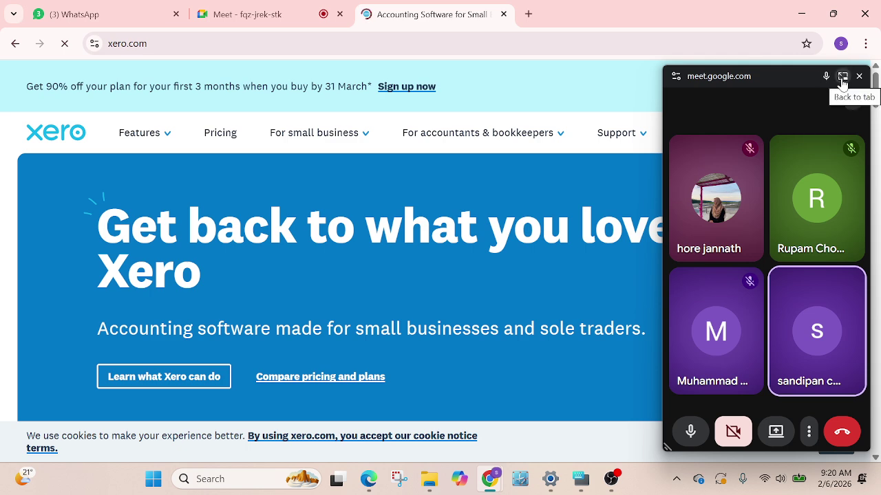
click(842, 78)
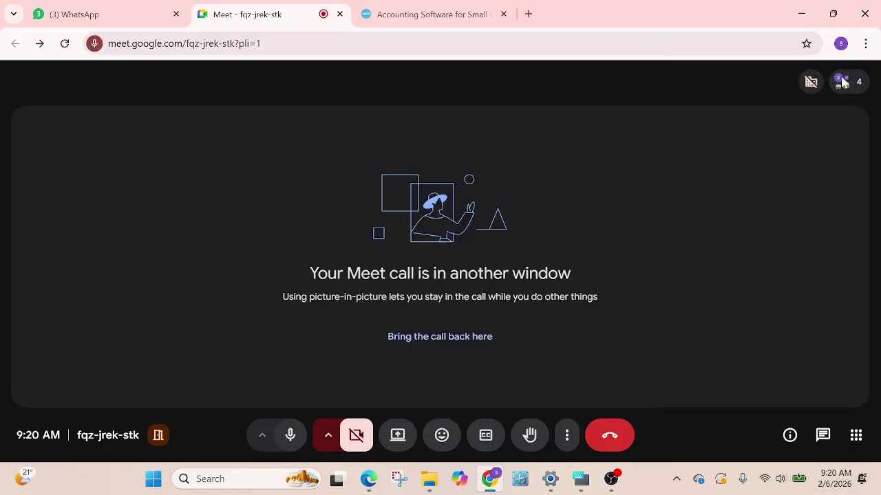
mouse_move(842, 81)
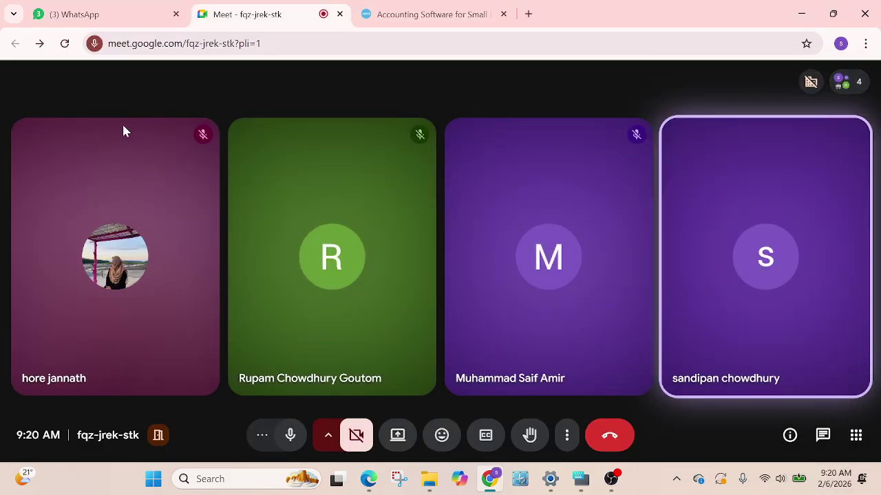
click(445, 24)
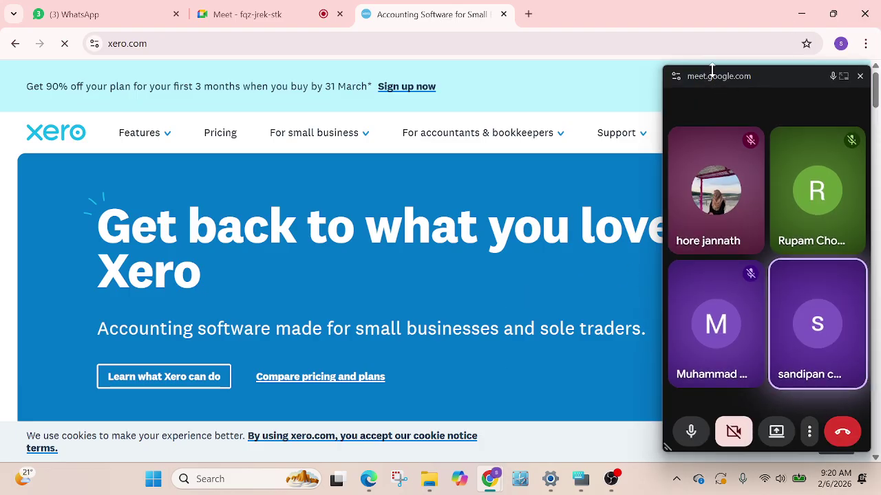
Move the floating call window aside and dismiss the promotional discount banner
drag(768, 82, 761, 475)
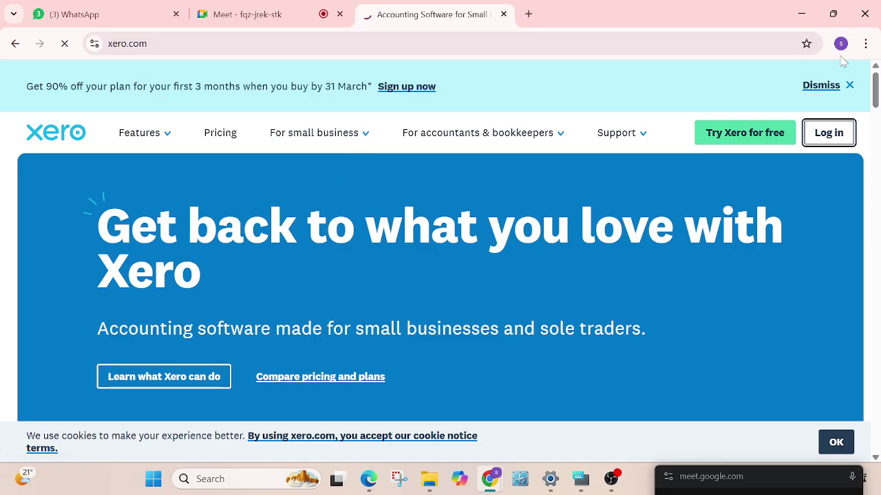
click(850, 87)
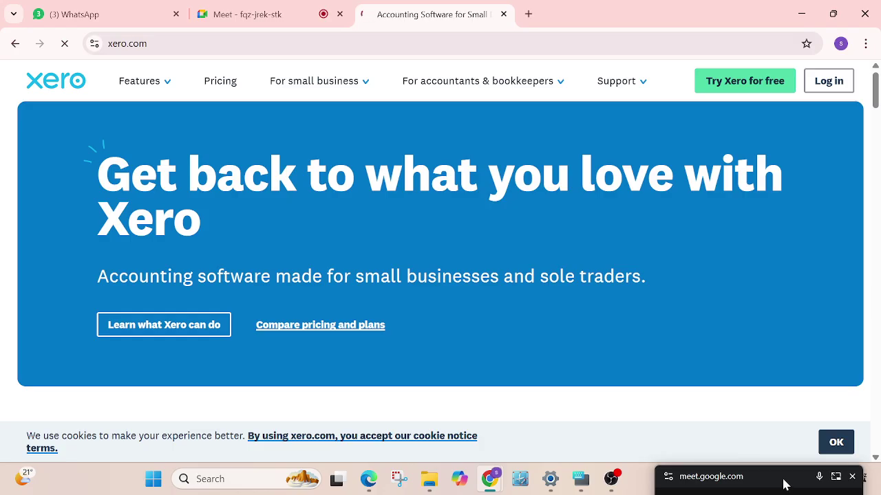
drag(783, 484, 768, 91)
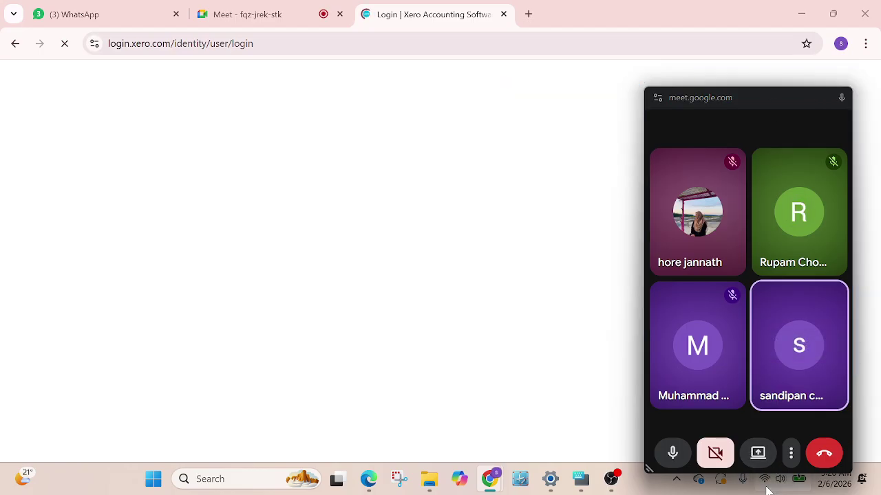
Move the floating call window out of the way of the login form
click(765, 482)
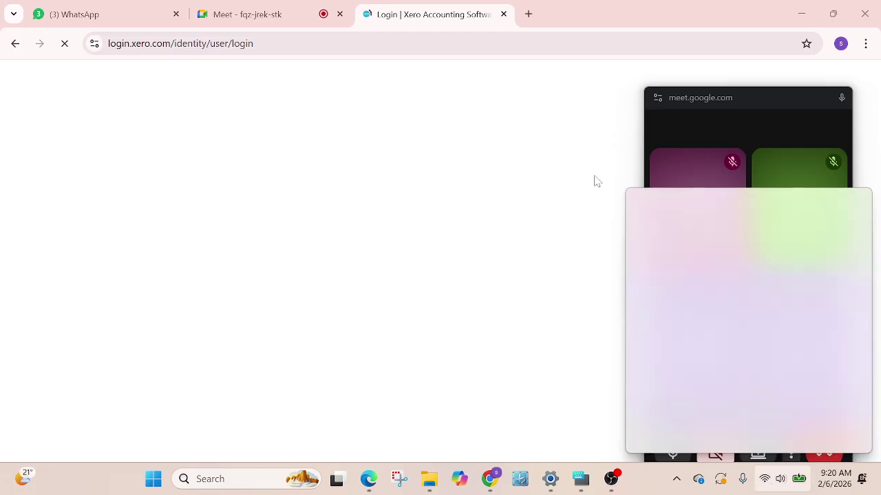
click(565, 168)
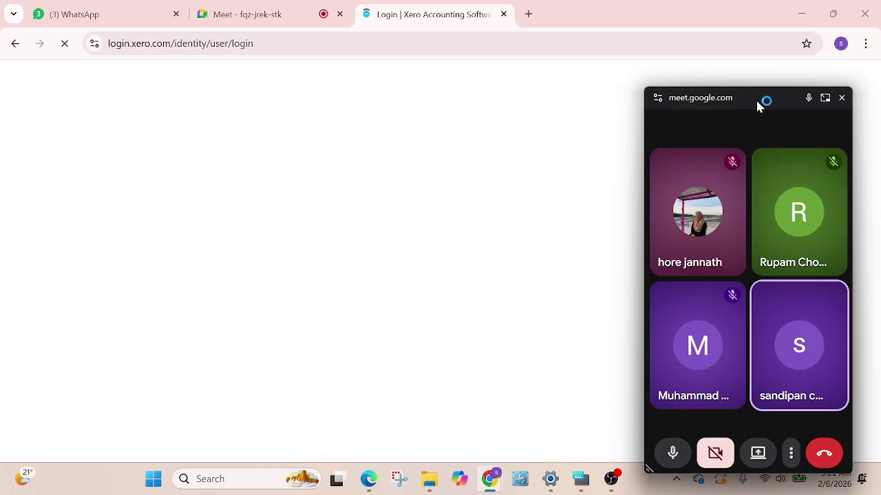
drag(757, 106, 786, 438)
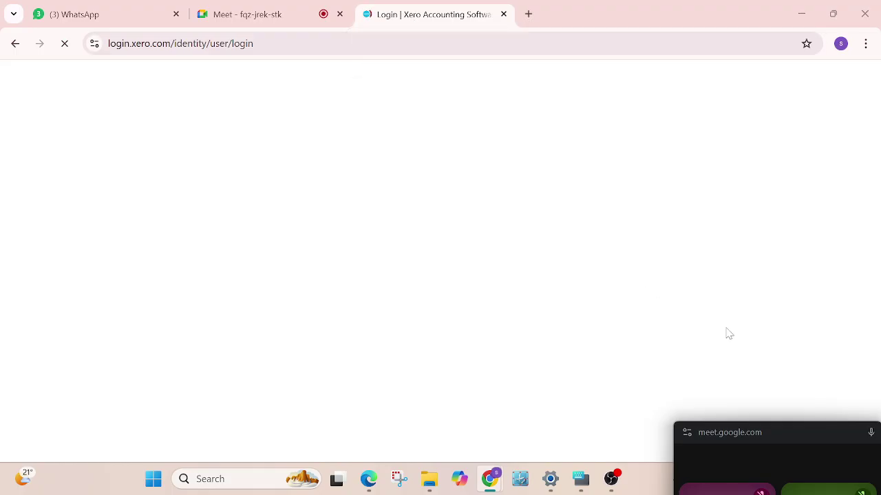
click(811, 475)
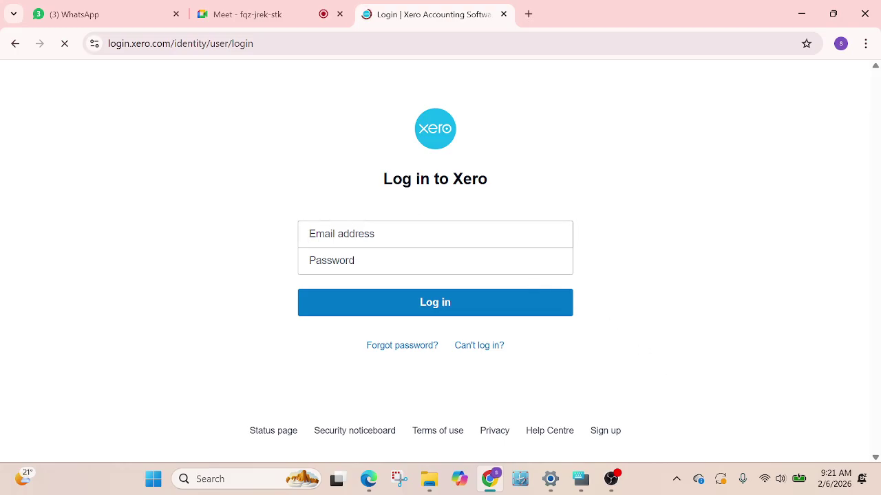
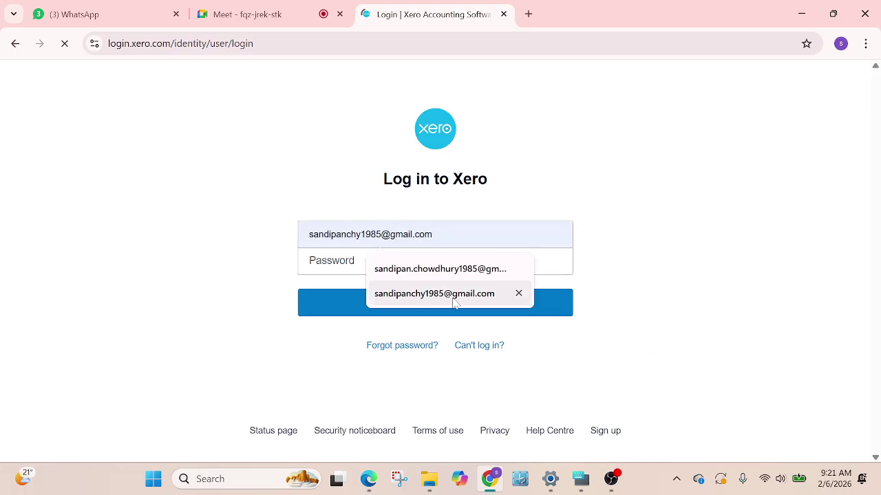
Log in with the saved account e-mail and the account password
click(470, 281)
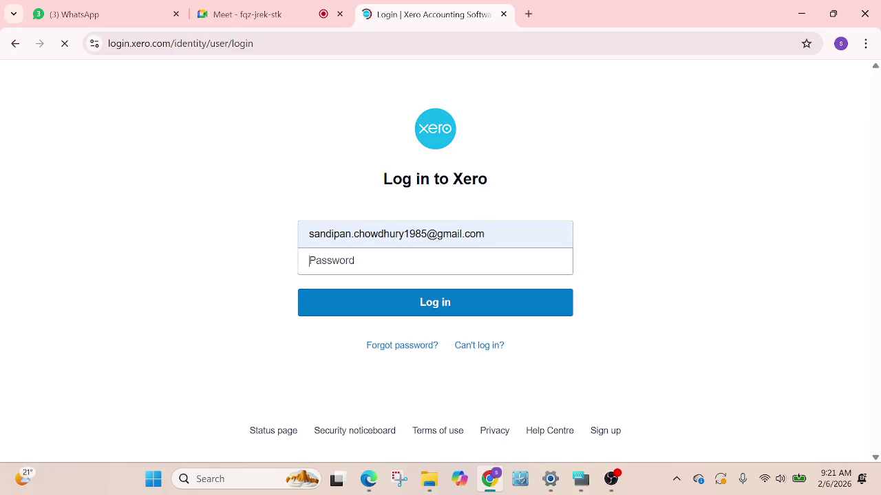
text(•)
key(Return)
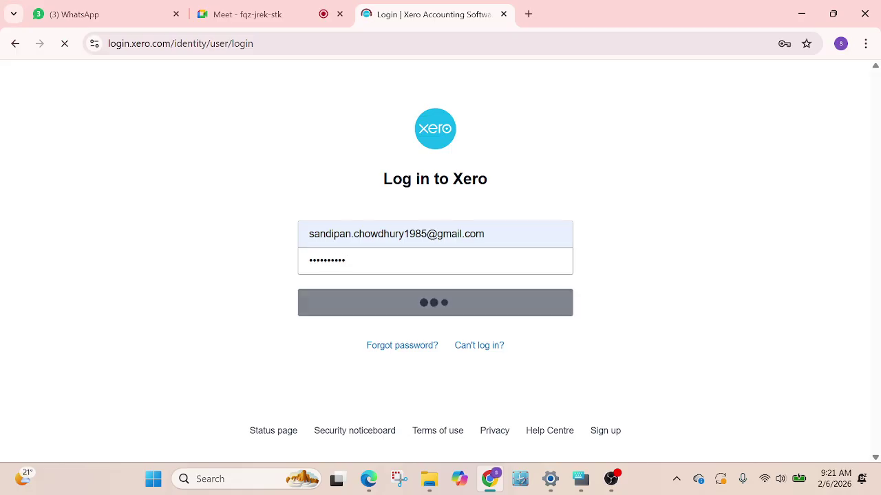
Check the screen recording window, return to the login page and bring up Windows quick settings
click(610, 487)
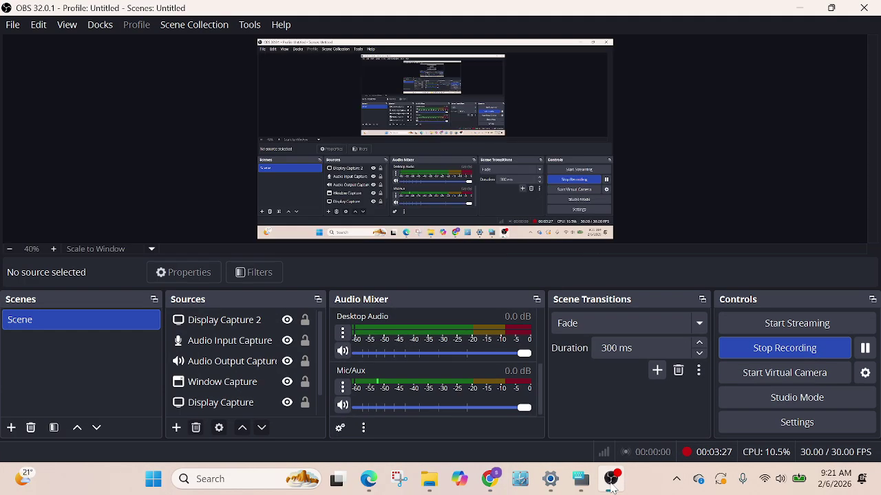
click(495, 484)
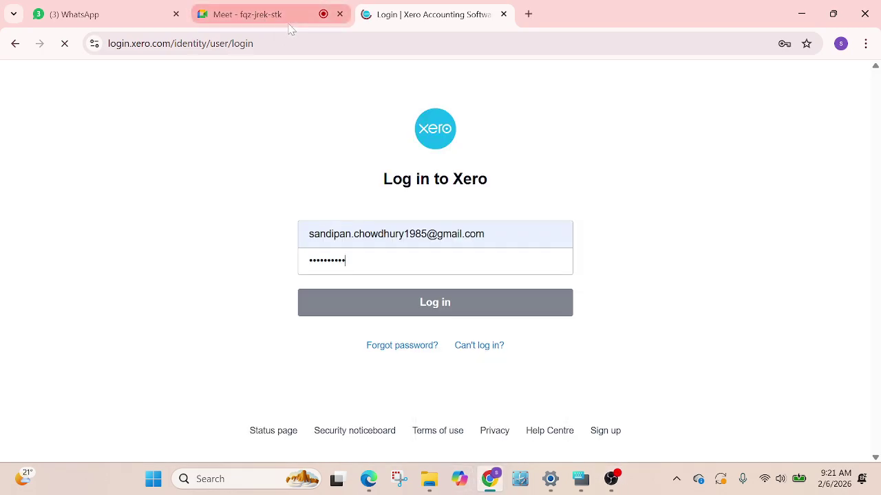
mouse_move(291, 29)
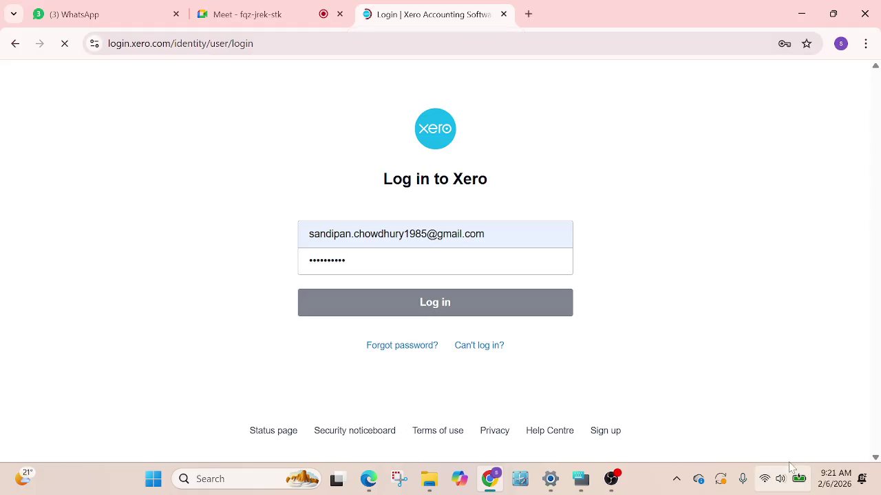
click(765, 480)
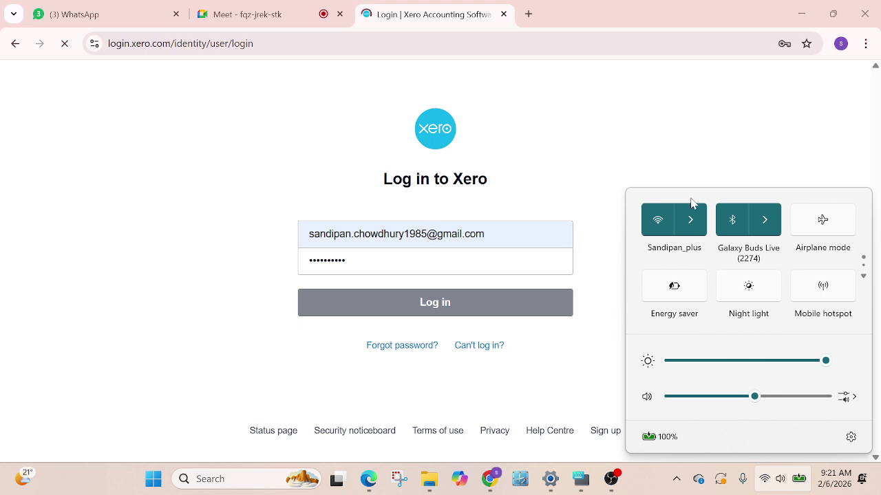
Pick another secured Wi-Fi network from the list, connect to it, and close the Wi-Fi panel
click(691, 219)
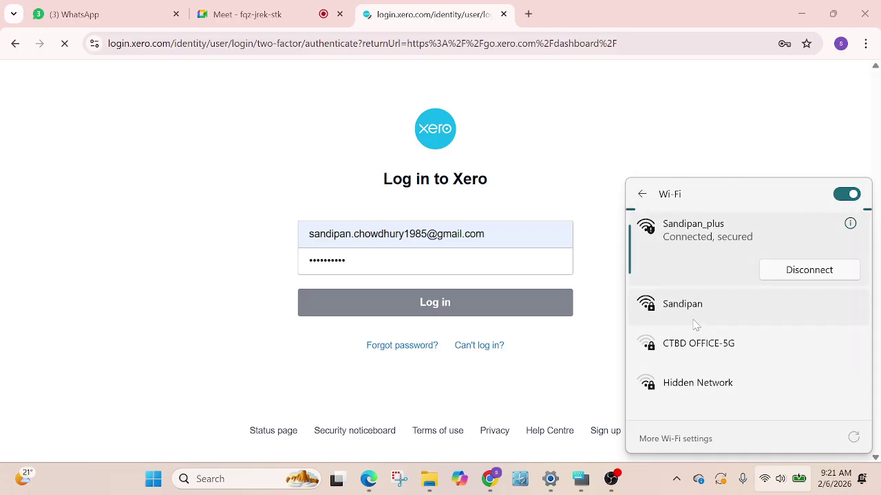
click(694, 325)
click(806, 334)
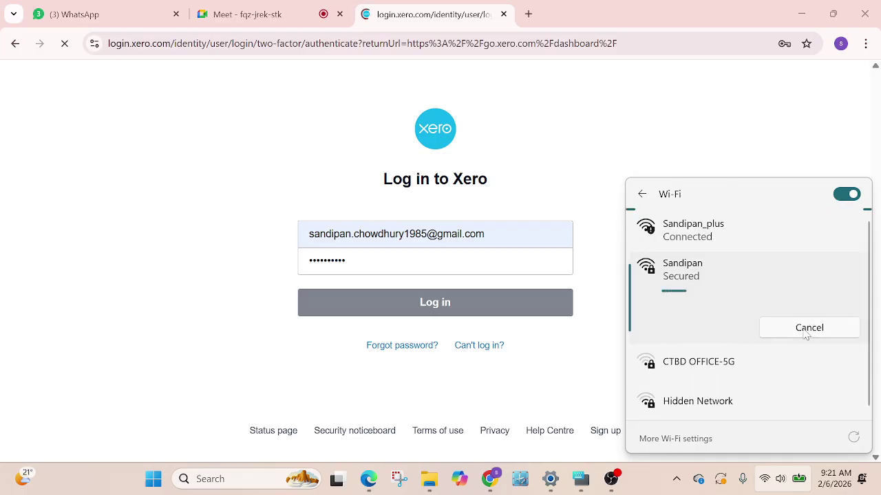
click(784, 120)
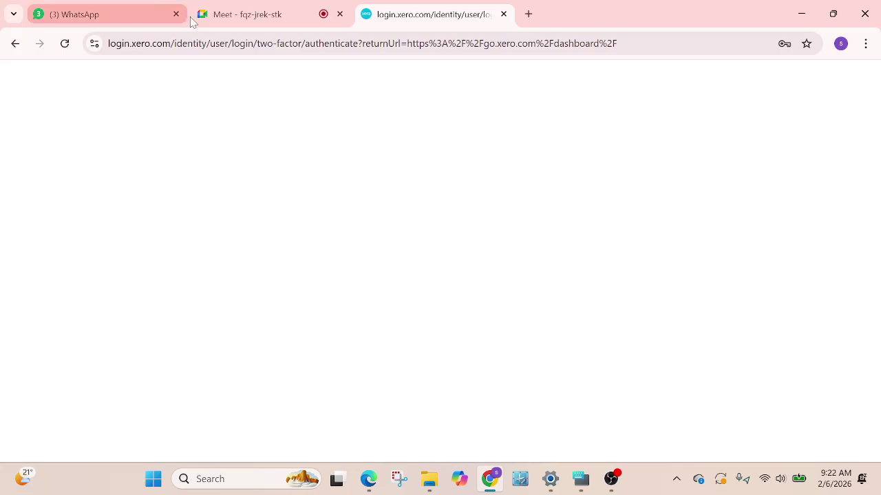
Reload the stalled login page, trust this device, then return to the Meet call
click(62, 46)
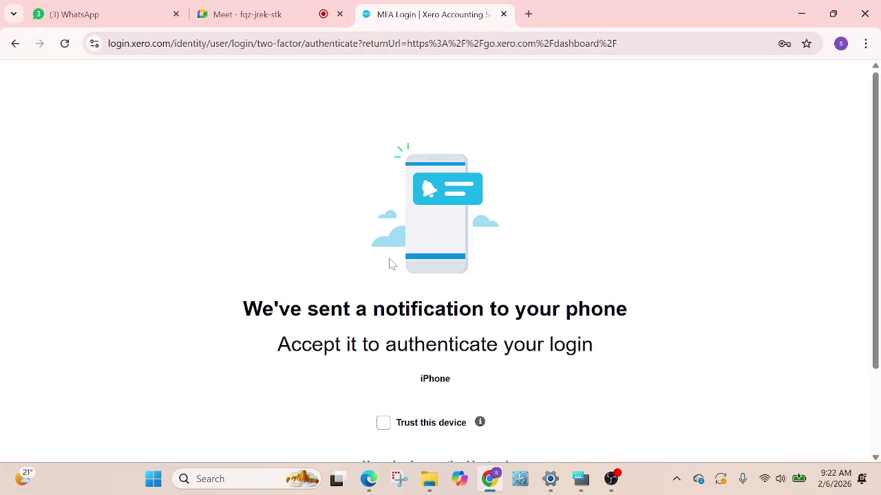
click(383, 424)
scroll(580, 266, down, 2)
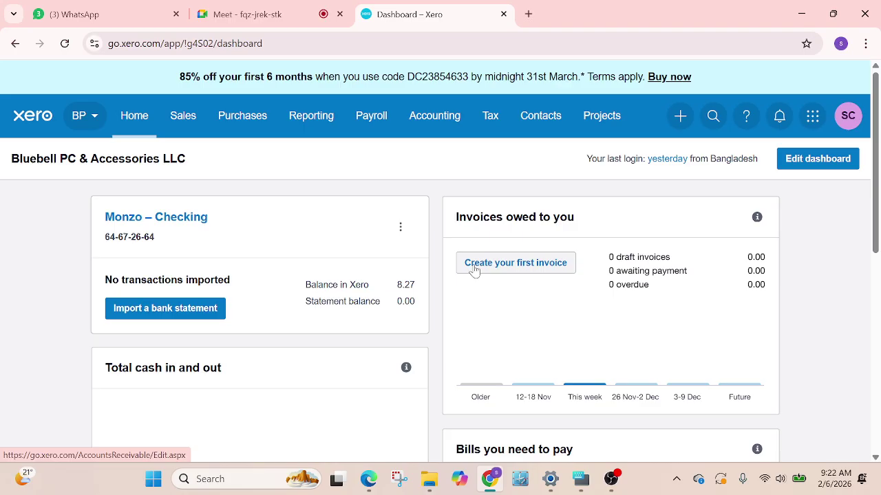
click(245, 15)
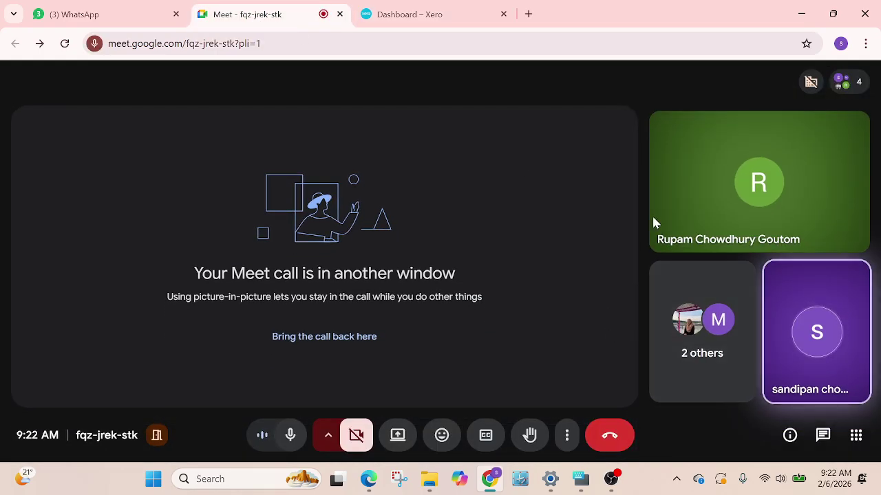
Share the entire screen in the Meet call, including all audio outputs
click(809, 83)
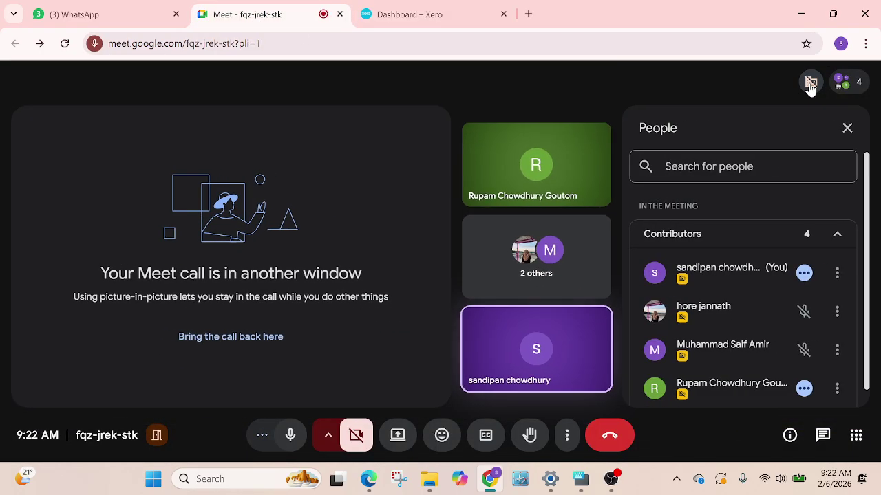
click(810, 82)
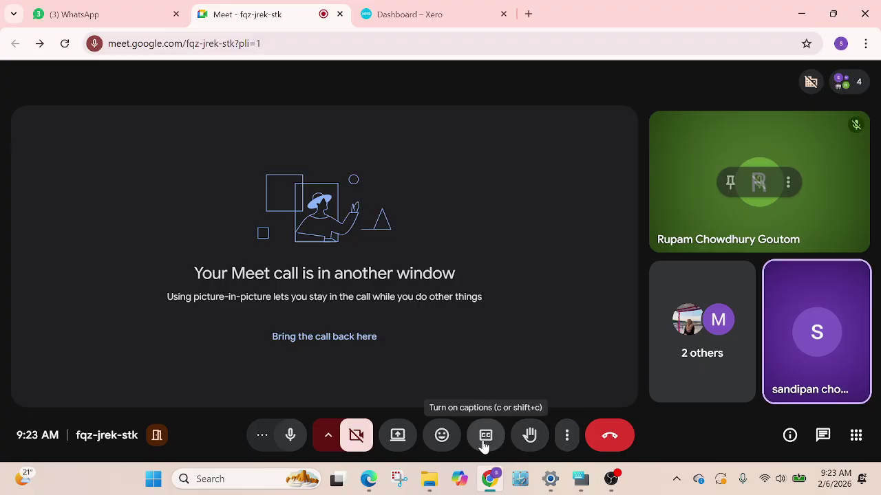
click(399, 436)
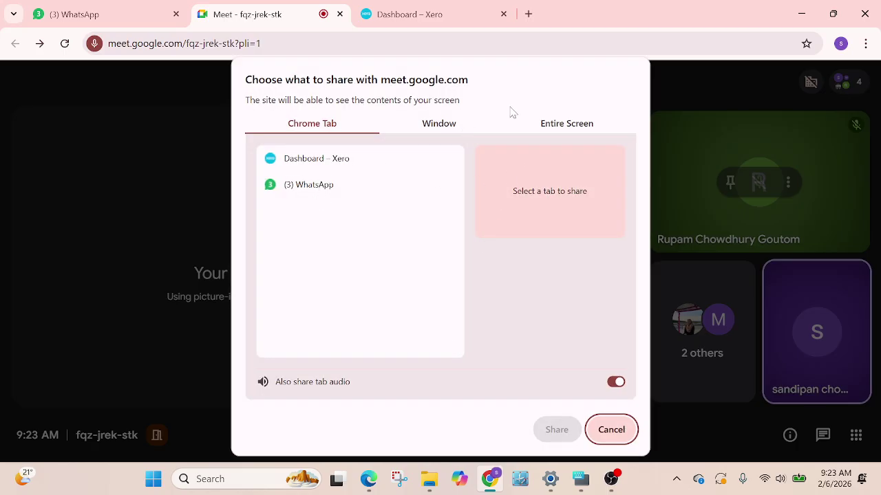
click(598, 131)
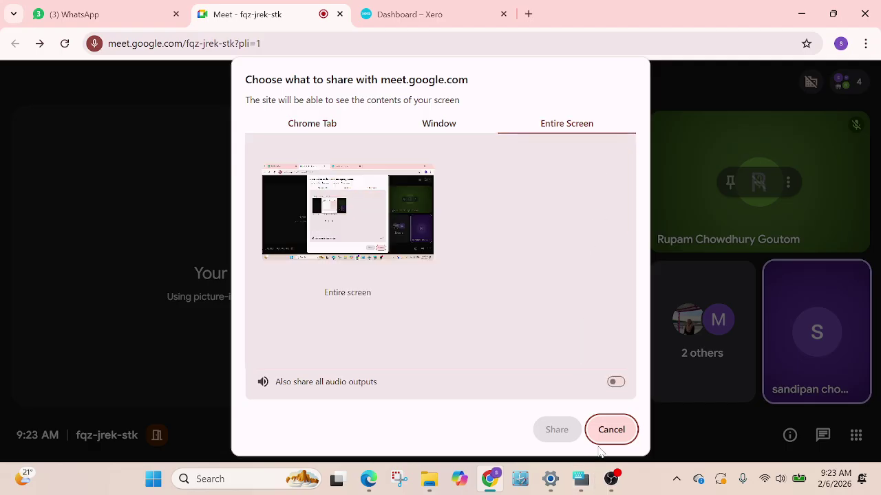
click(615, 385)
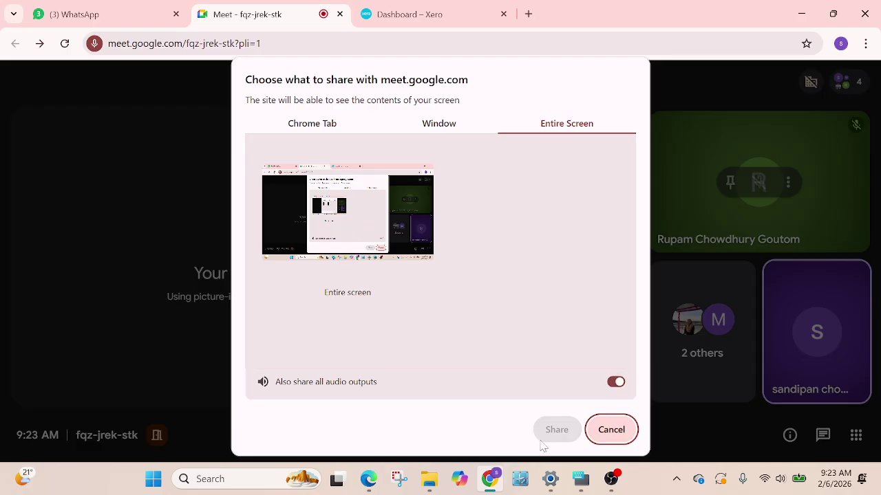
click(387, 197)
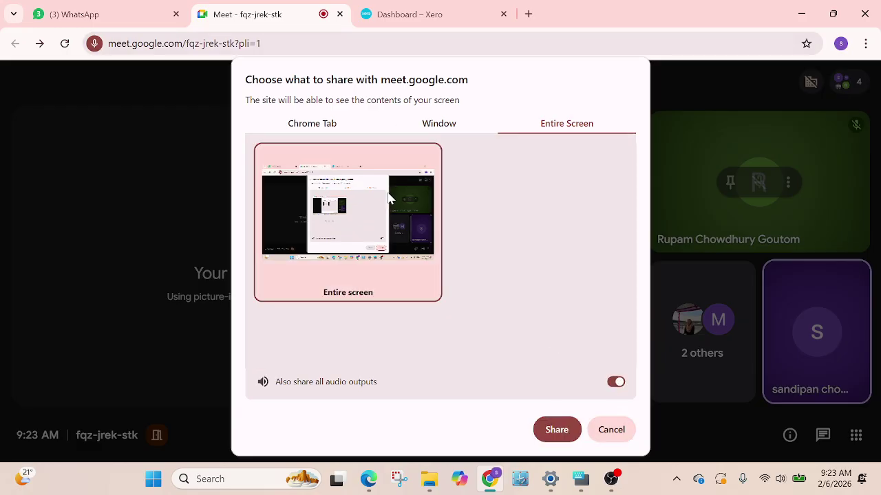
click(558, 430)
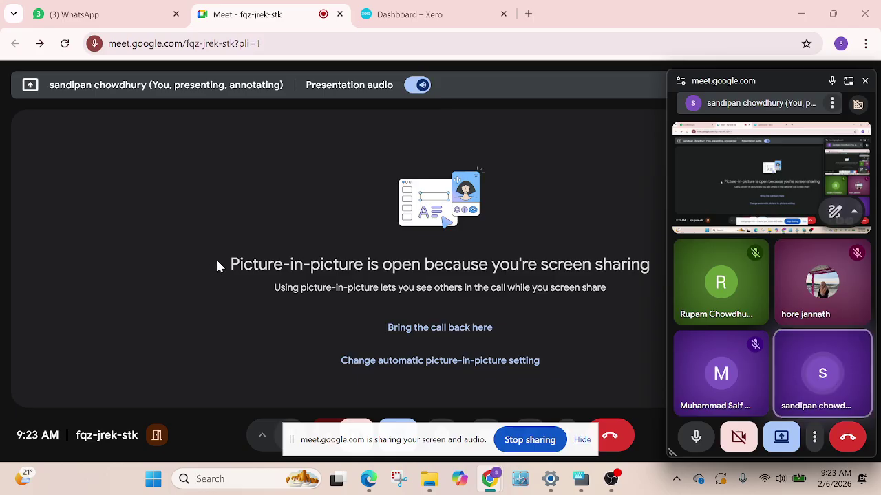
On the Xero dashboard, move the call window aside and choose Account from the SC avatar menu
click(426, 15)
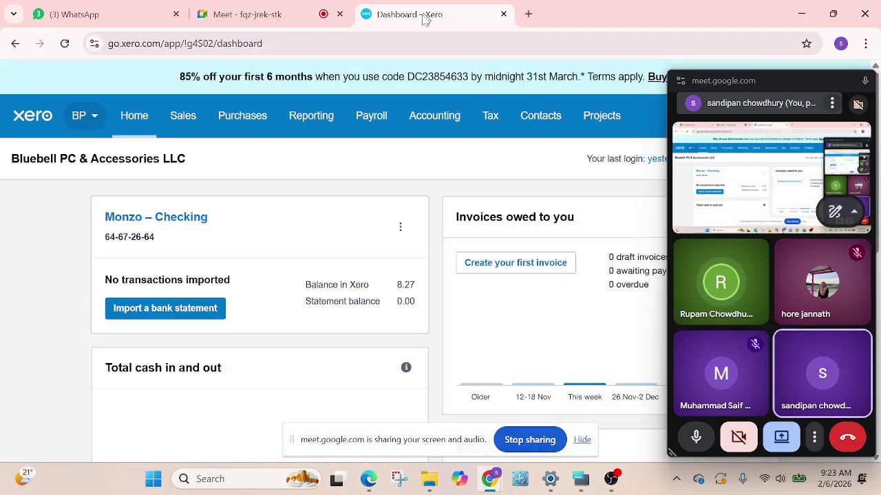
drag(798, 84, 827, 482)
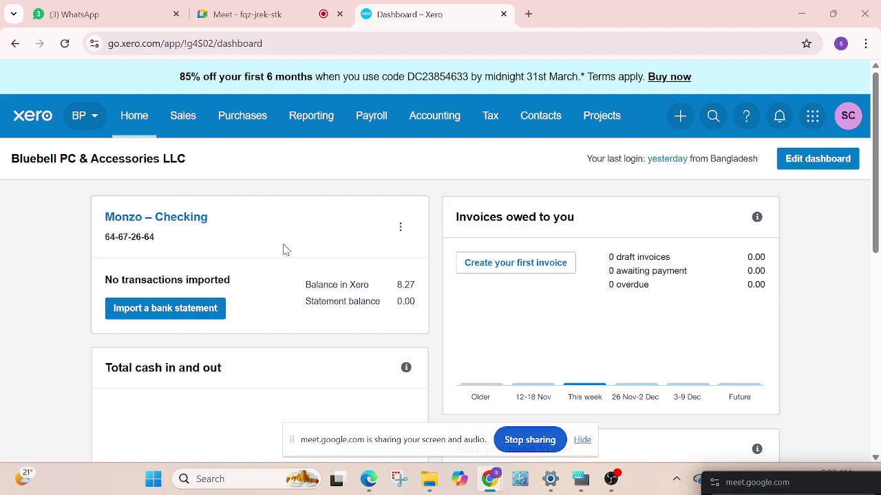
scroll(330, 216, down, 3)
scroll(335, 214, up, 3)
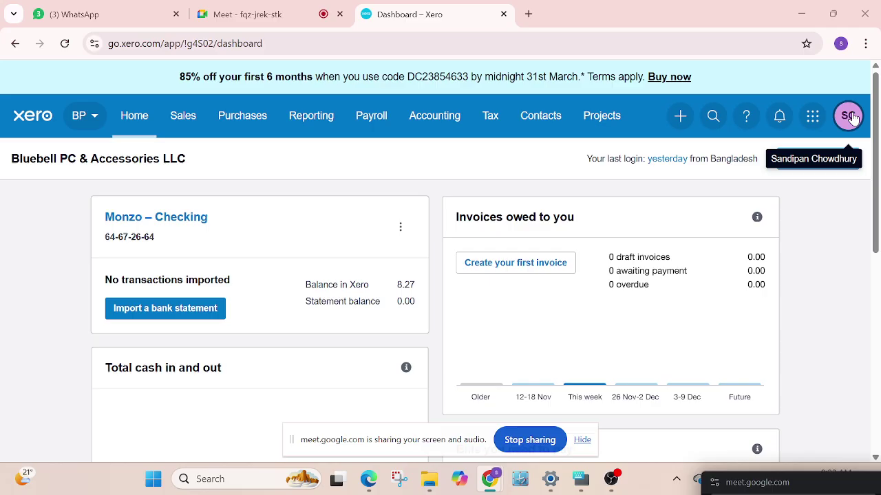
click(852, 116)
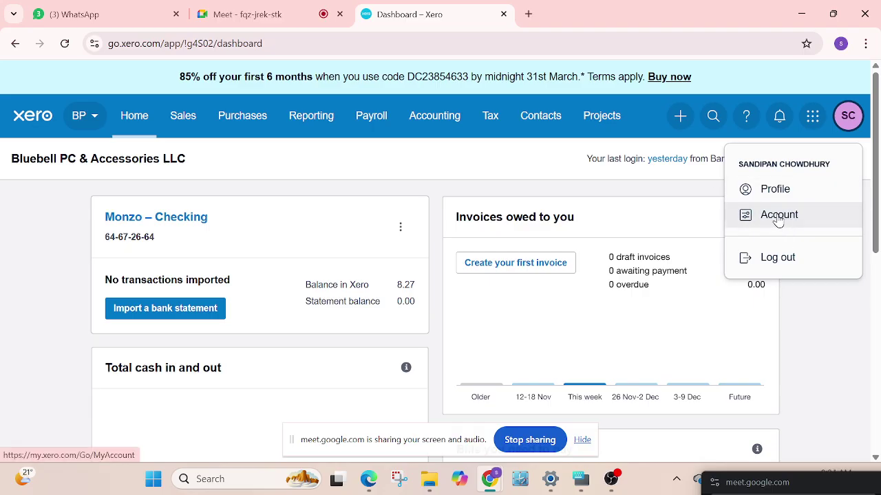
click(779, 215)
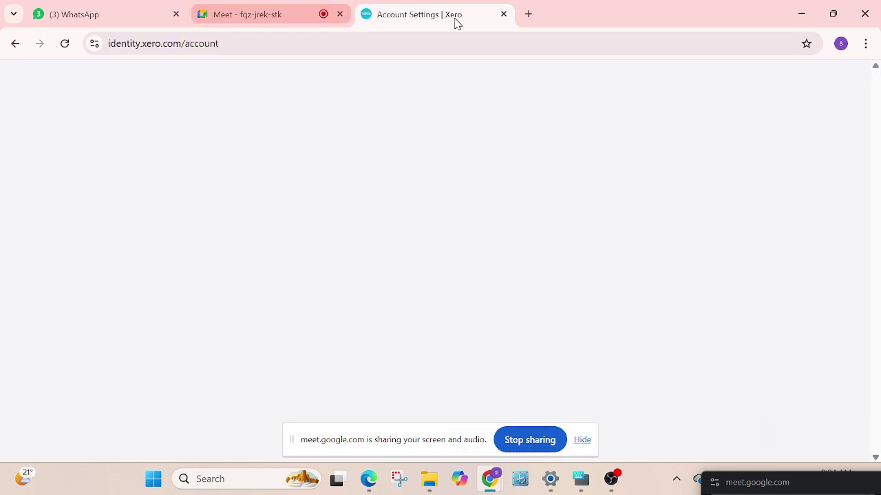
Duplicate the Account Settings tab and return to the original one
right_click(440, 24)
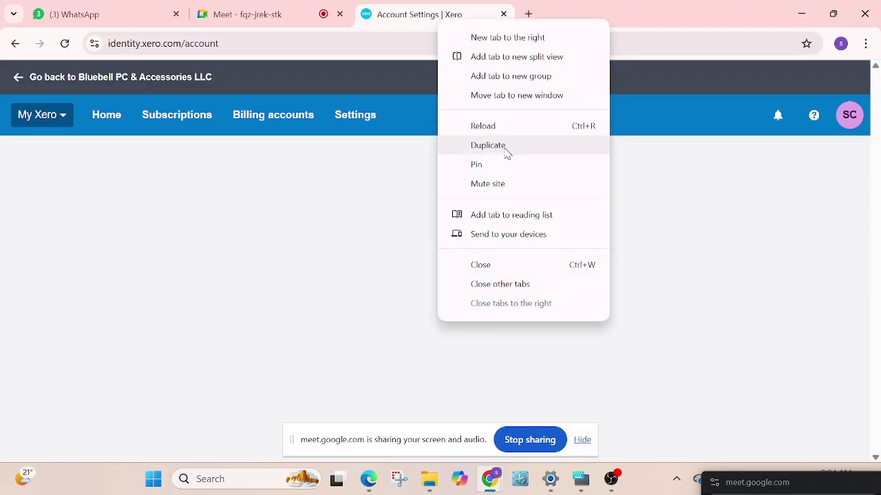
click(505, 153)
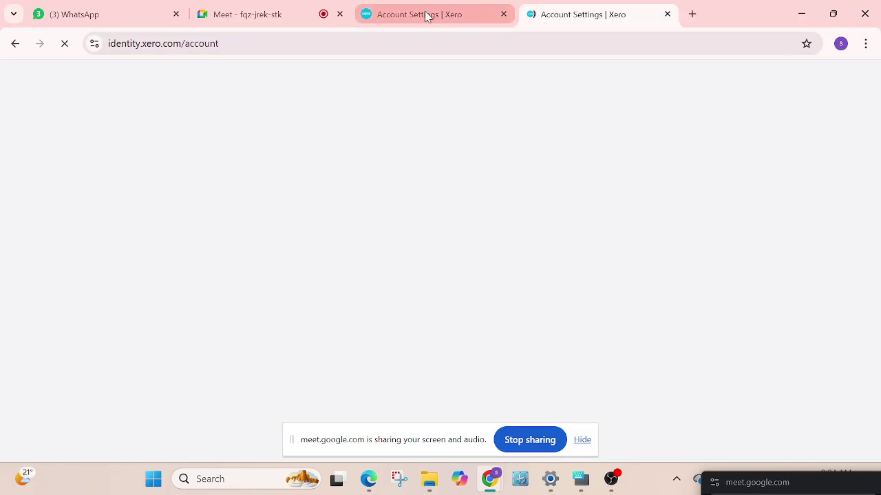
click(426, 15)
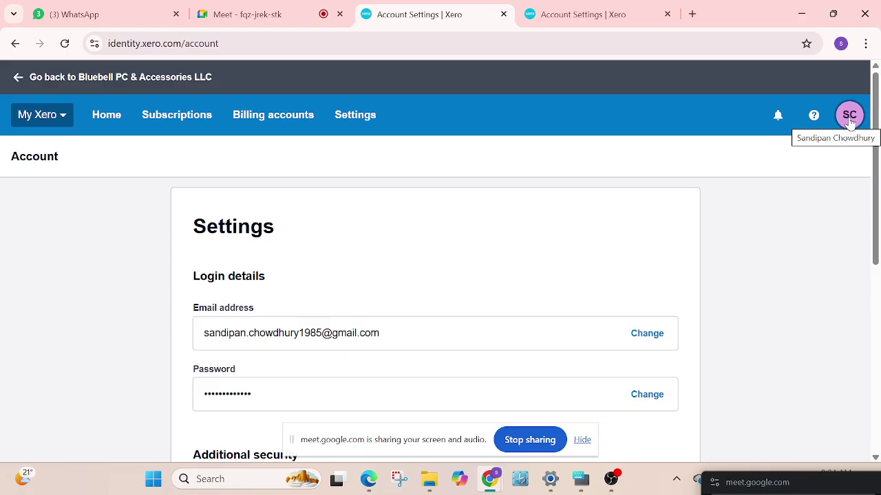
Scroll through the account settings to review login details, multi-factor authentication and preferences
scroll(441, 195, down, 1)
scroll(586, 181, up, 1)
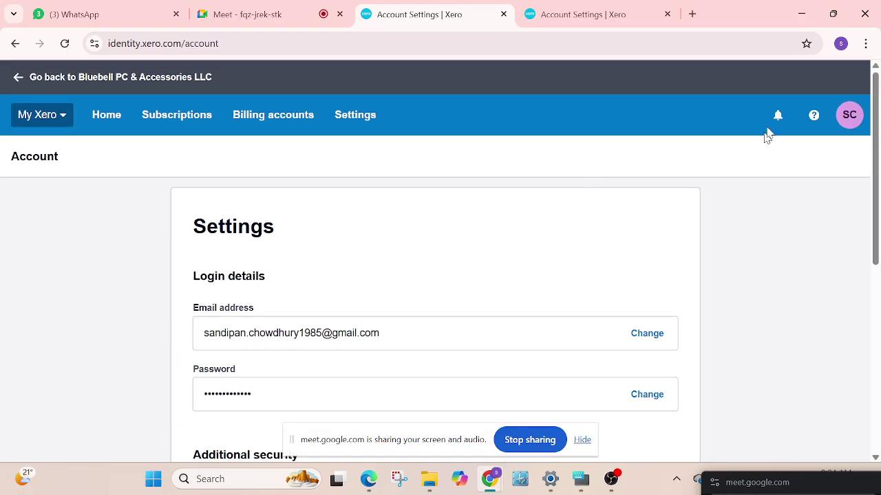
click(849, 115)
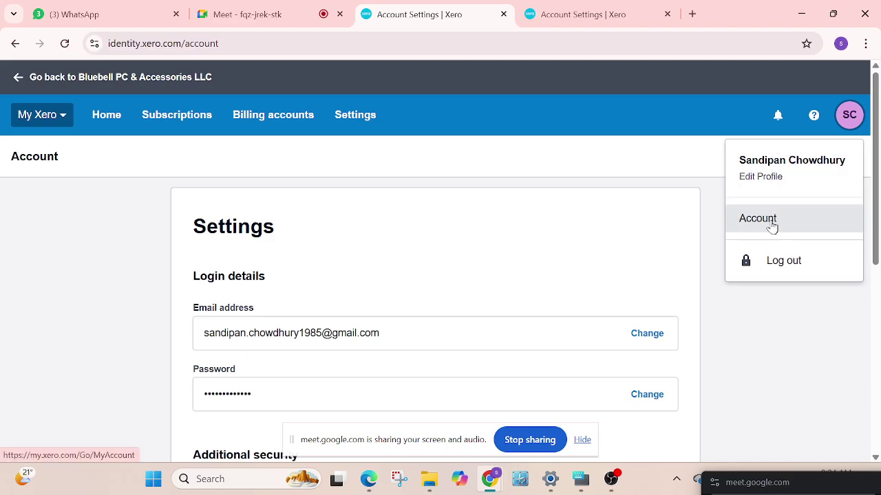
click(789, 349)
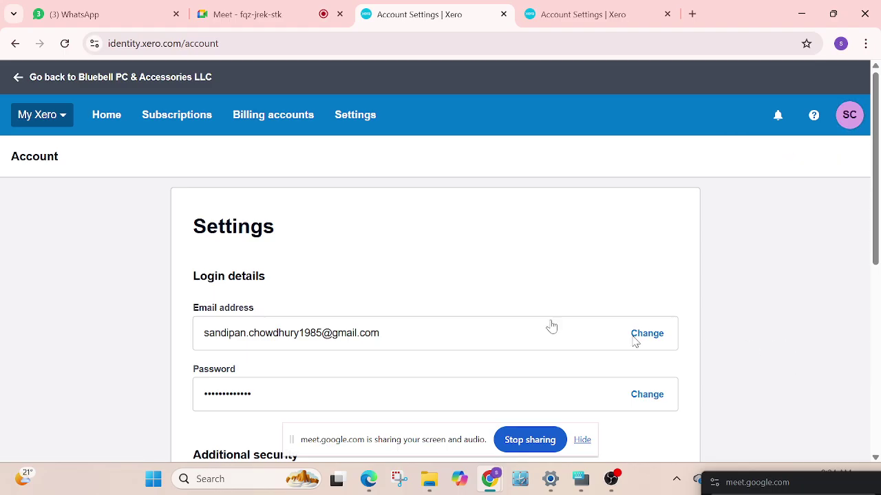
scroll(310, 275, down, 2)
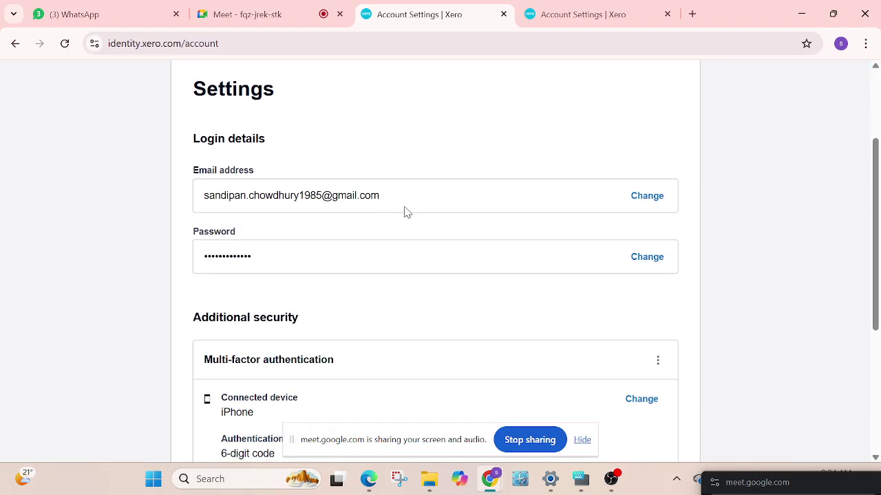
scroll(405, 211, down, 1)
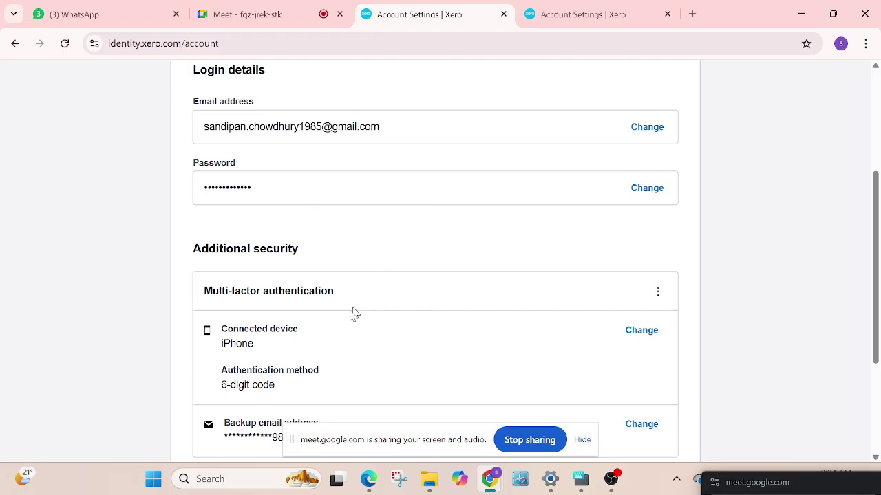
scroll(350, 311, down, 1)
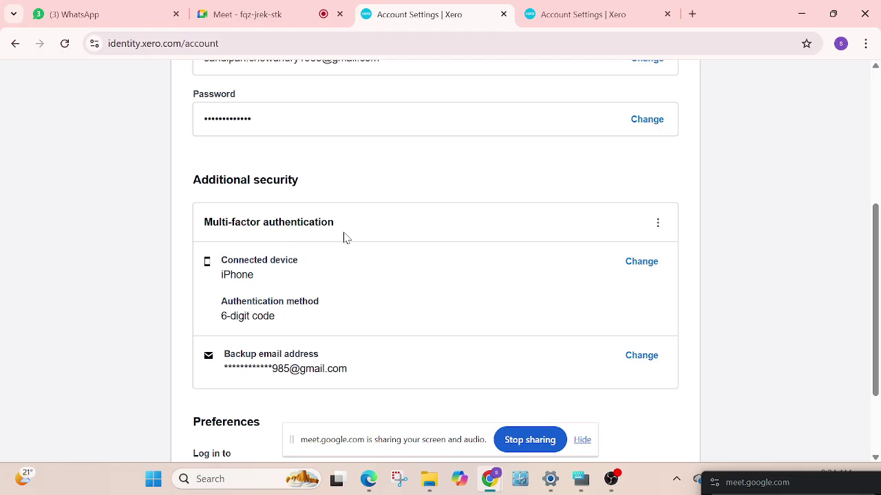
scroll(354, 232, down, 2)
scroll(275, 217, up, 1)
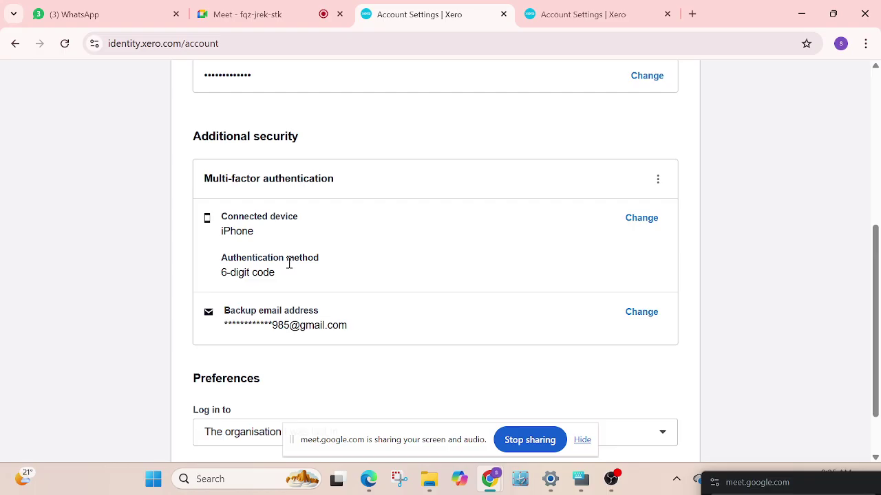
scroll(289, 269, up, 3)
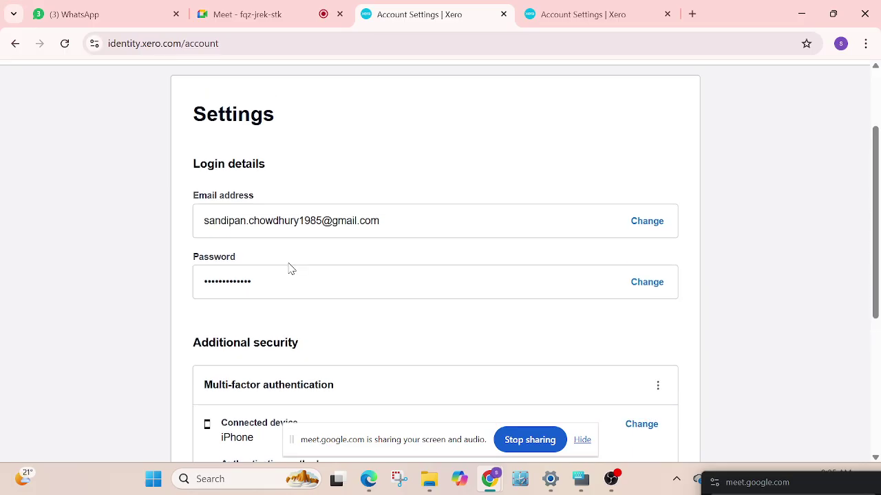
scroll(289, 269, down, 4)
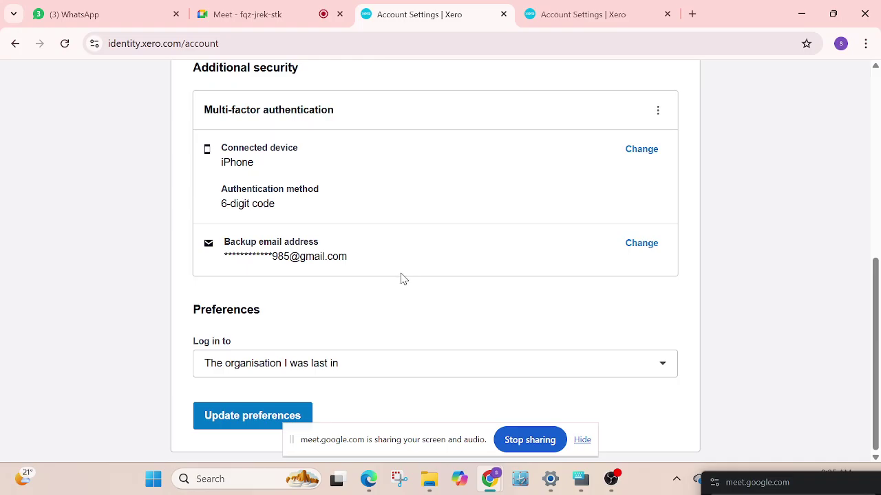
Close the duplicate settings tab and log out of Xero
click(667, 14)
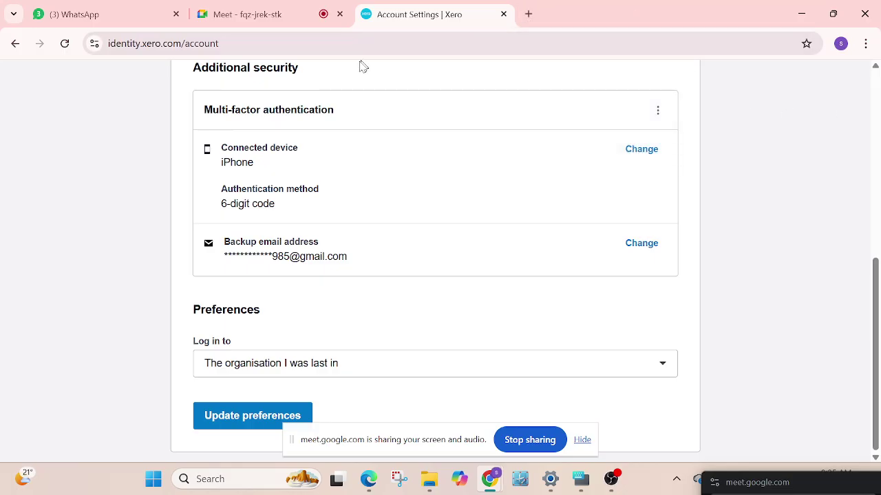
scroll(363, 66, up, 6)
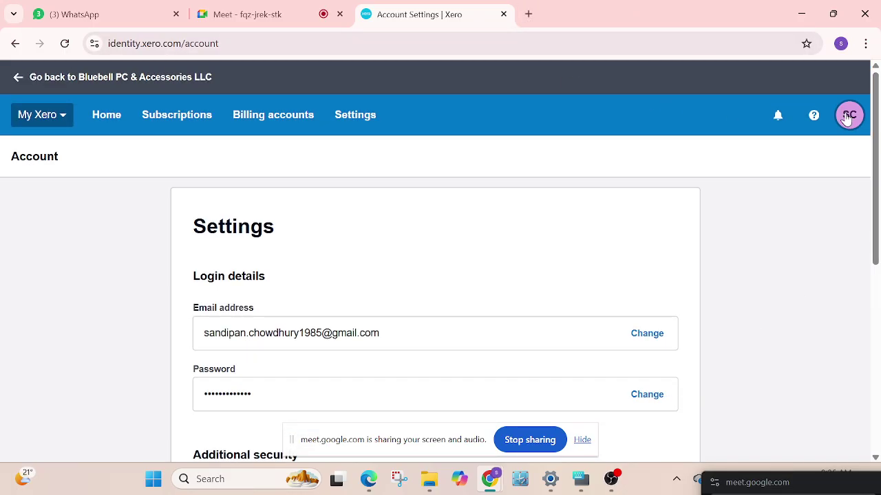
click(847, 118)
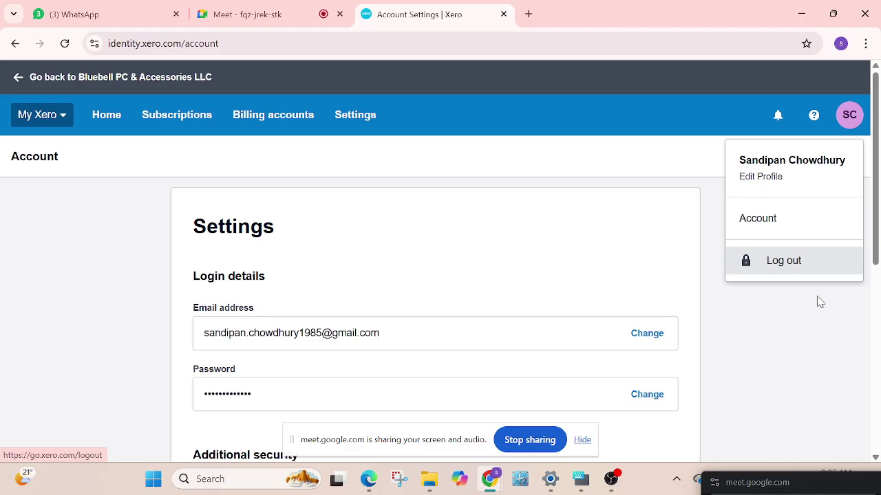
click(784, 268)
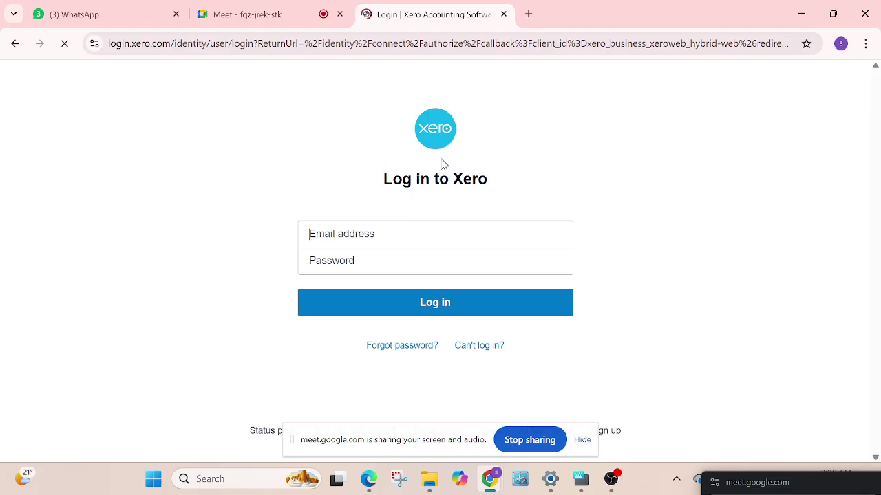
Log back in with the saved e-mail and the account password
click(337, 234)
text(s)
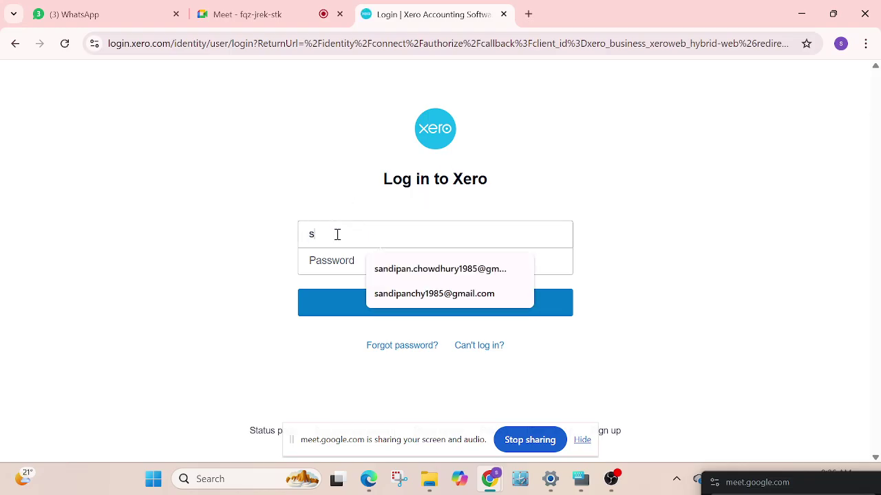
click(442, 267)
click(419, 271)
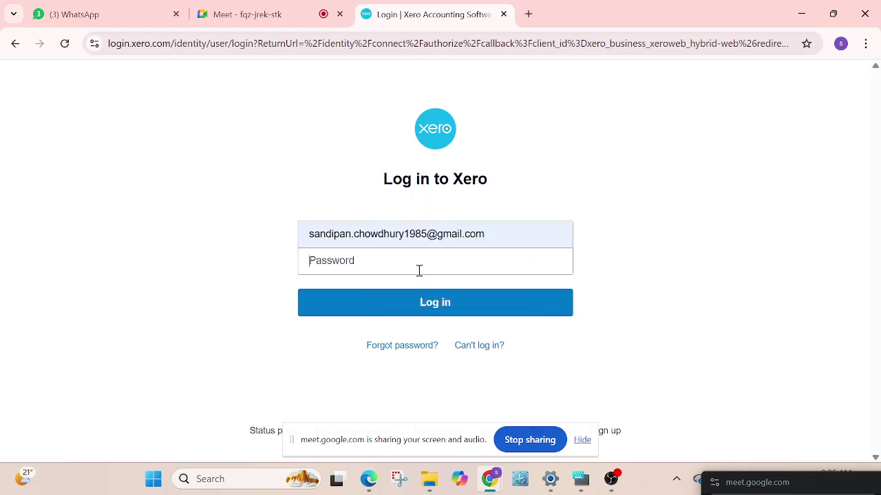
text(••••••••••)
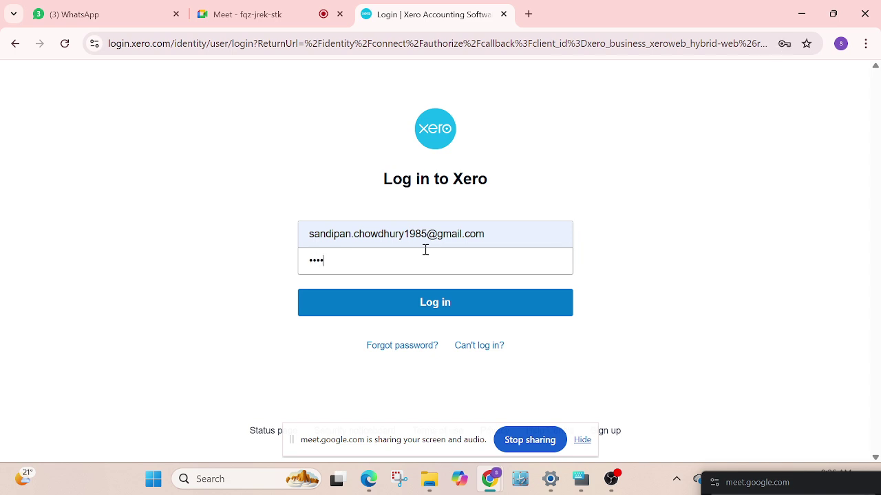
key(Return)
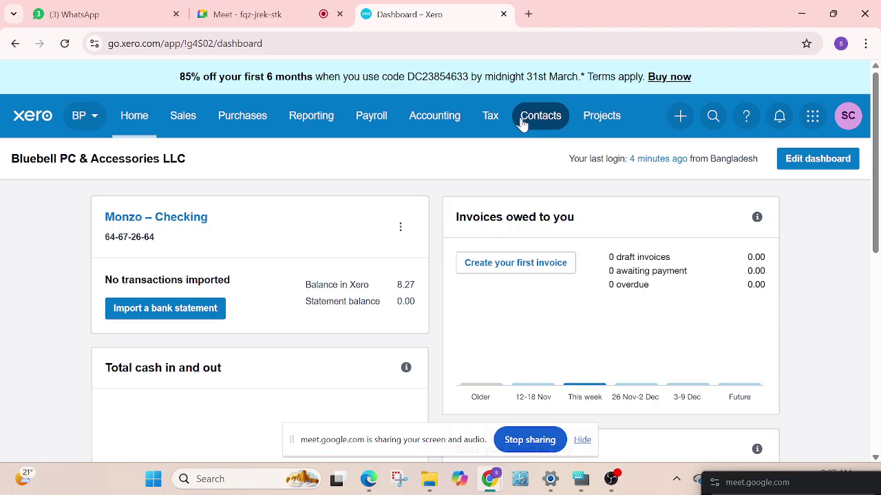
Open All contacts and view the Customers, Suppliers and Archived lists
click(542, 119)
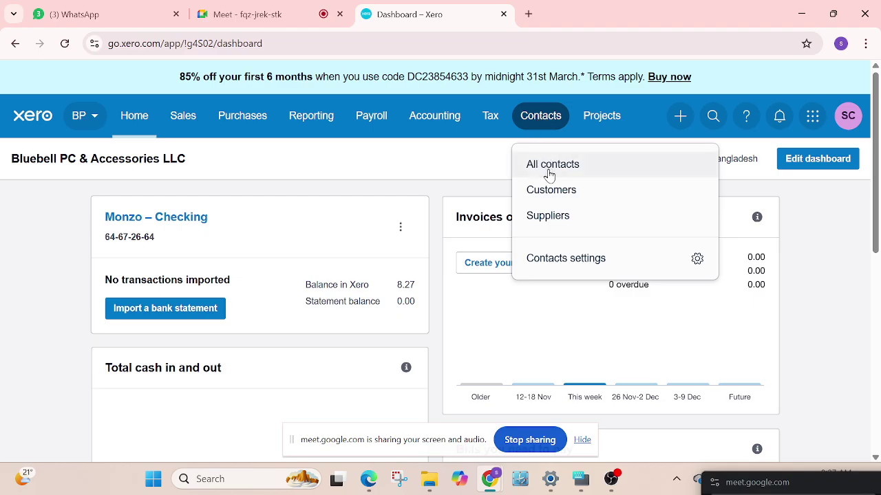
click(541, 115)
click(540, 114)
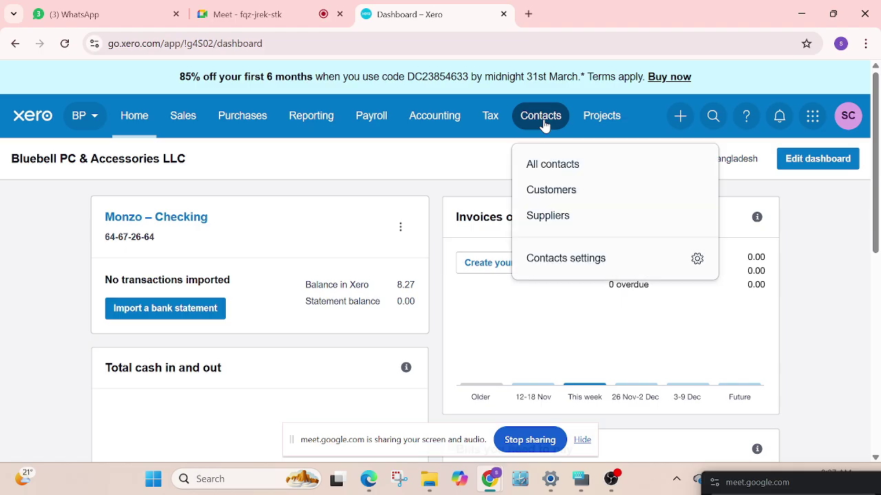
click(555, 170)
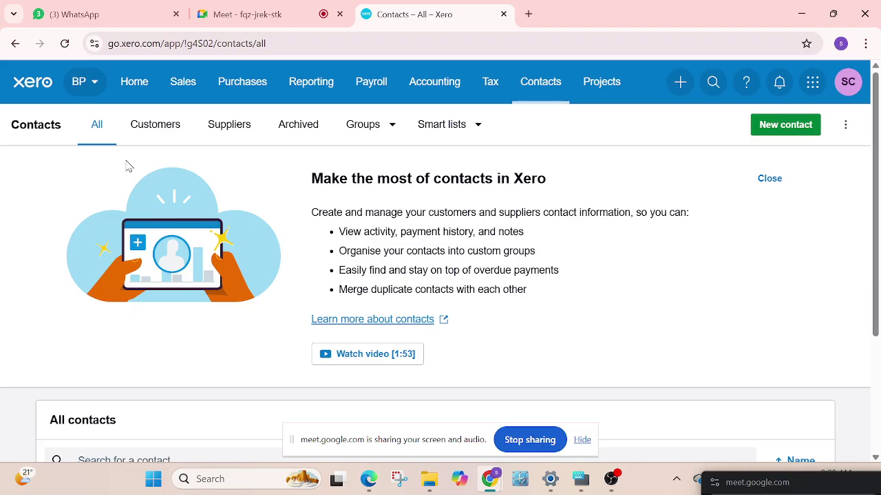
click(156, 131)
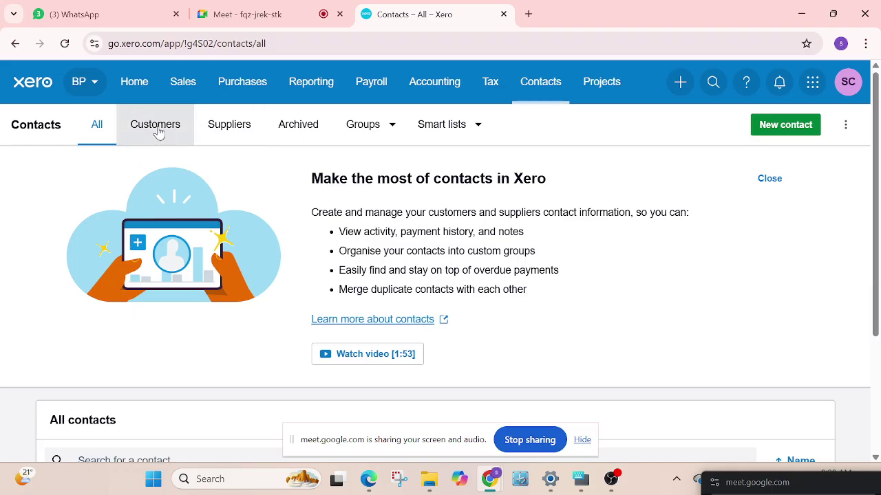
click(237, 135)
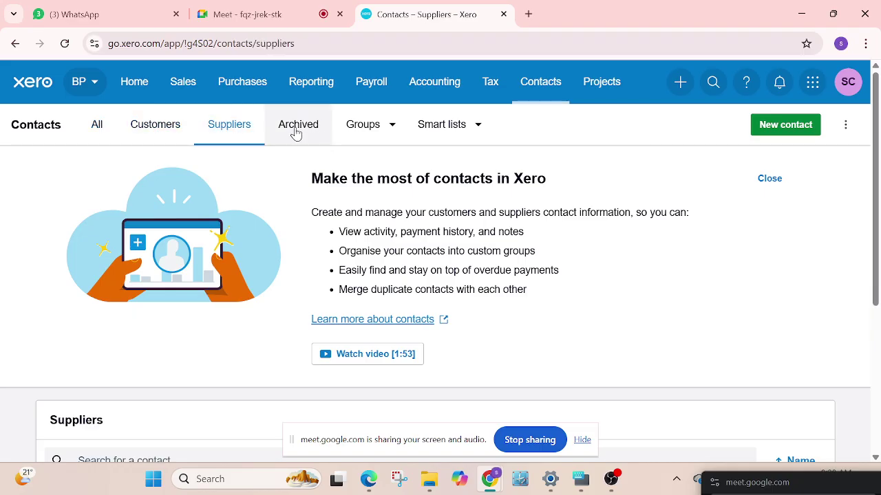
click(298, 134)
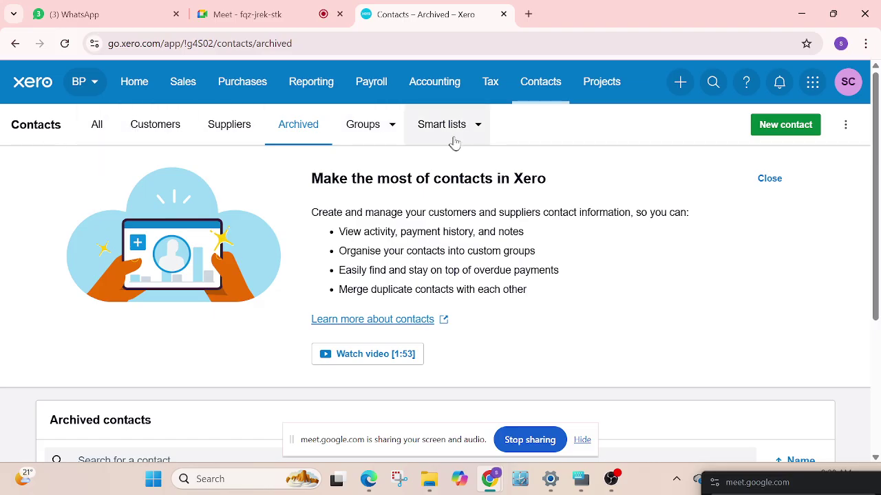
Look at the empty Groups list and the Smart lists, then start a new contact
click(392, 126)
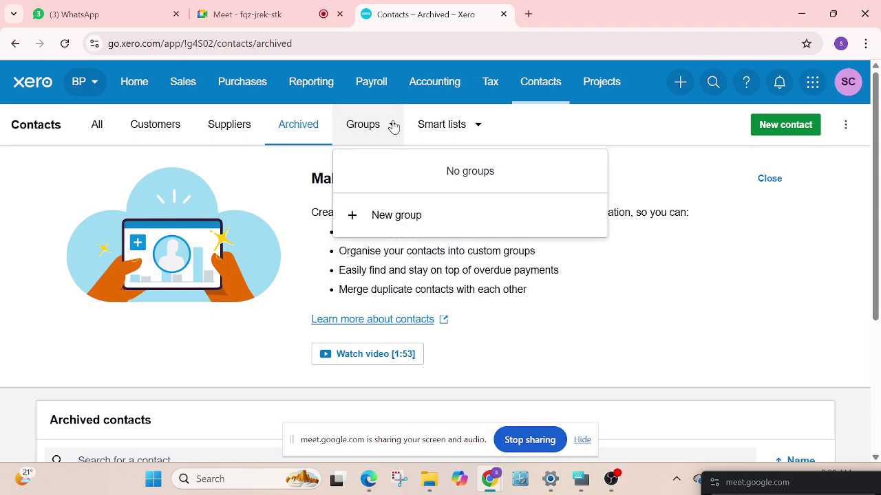
click(393, 125)
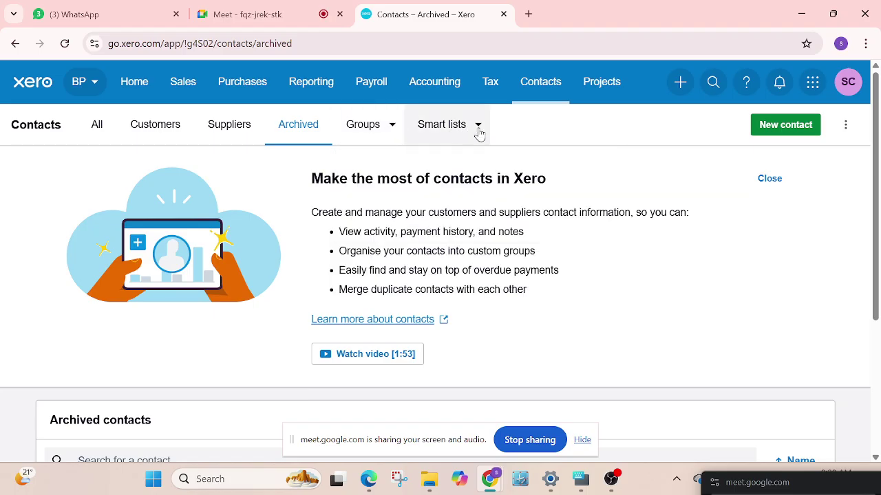
click(477, 125)
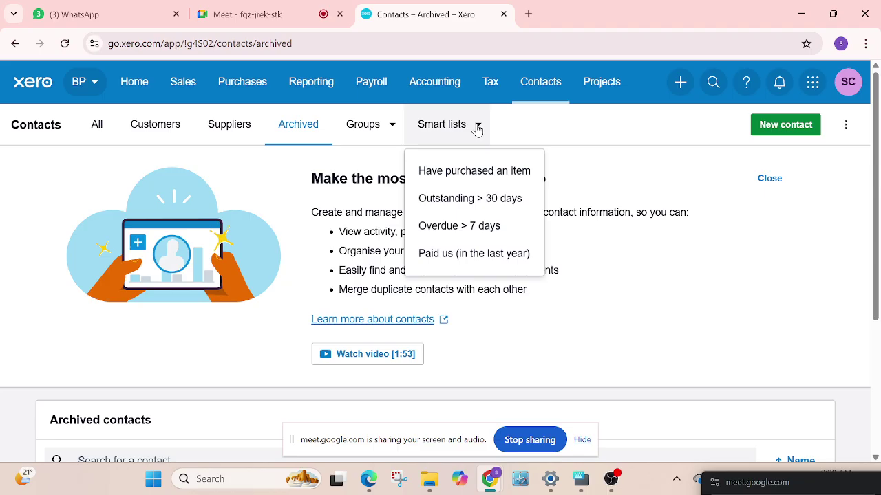
click(21, 157)
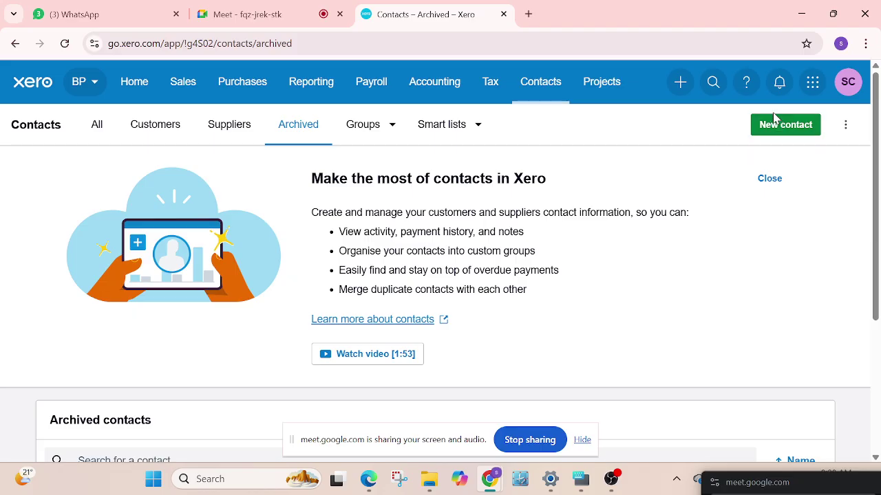
click(773, 125)
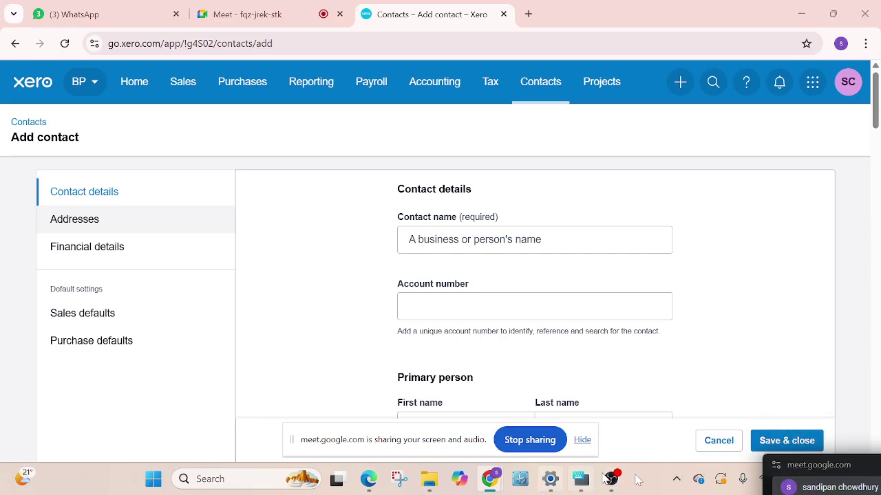
click(676, 479)
click(621, 436)
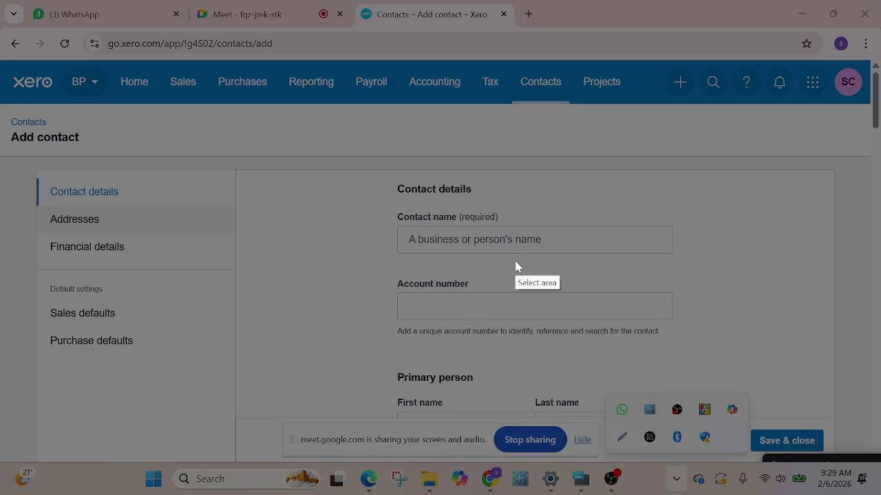
mouse_move(363, 169)
mouse_down()
mouse_move(367, 181)
mouse_move(781, 315)
mouse_move(787, 272)
mouse_up()
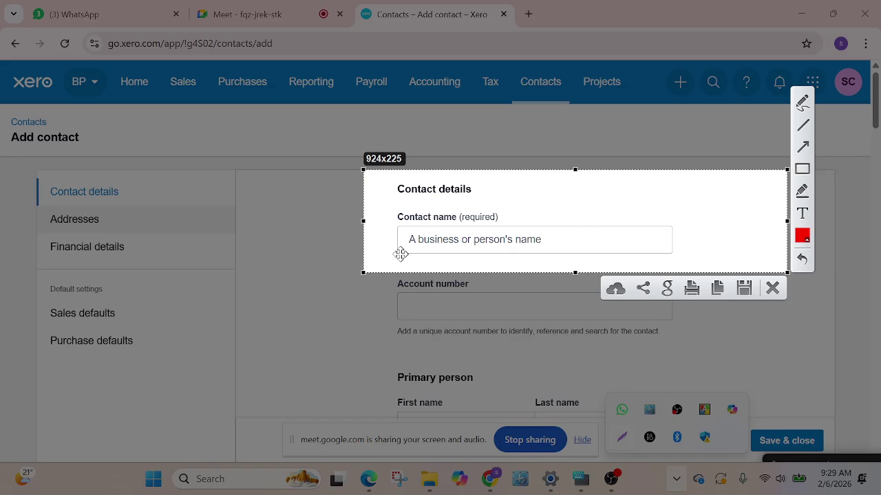
drag(455, 205, 423, 214)
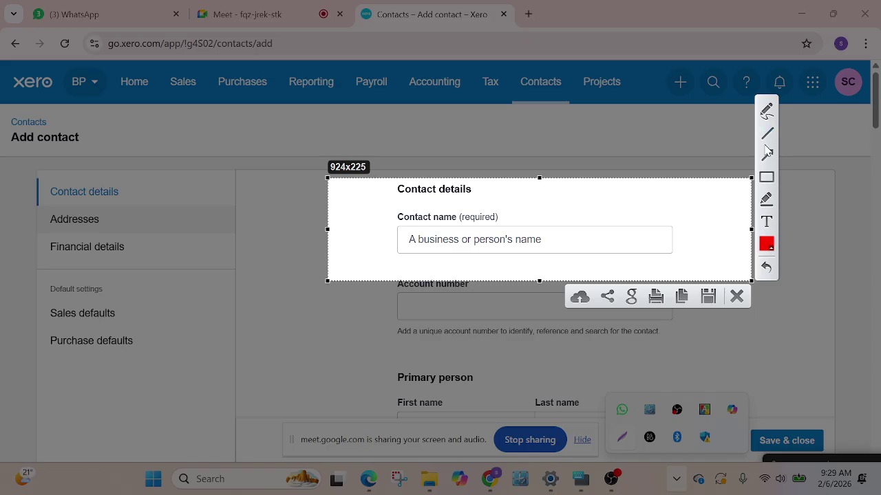
click(767, 111)
drag(461, 208, 521, 190)
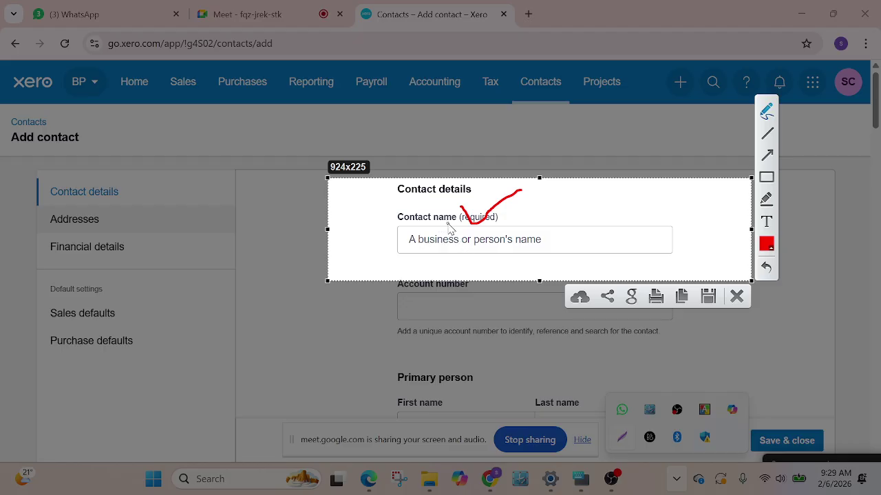
mouse_move(379, 205)
mouse_down()
mouse_move(385, 216)
mouse_move(458, 188)
mouse_up()
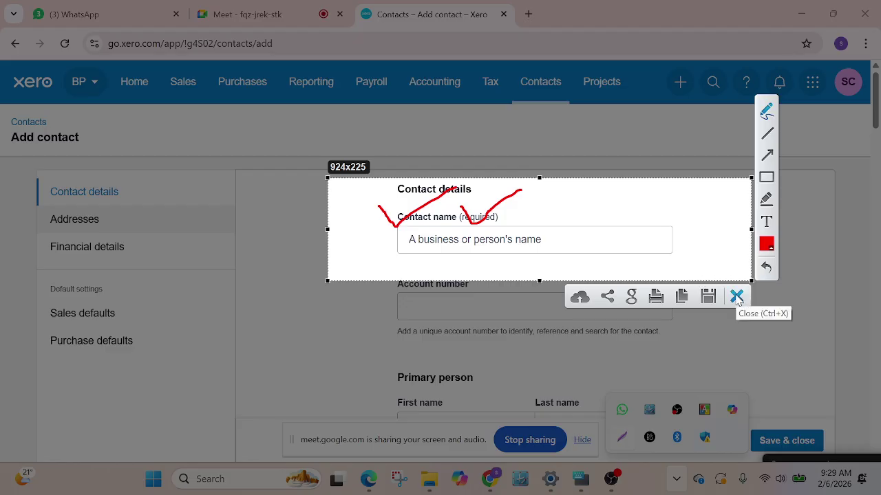
click(736, 296)
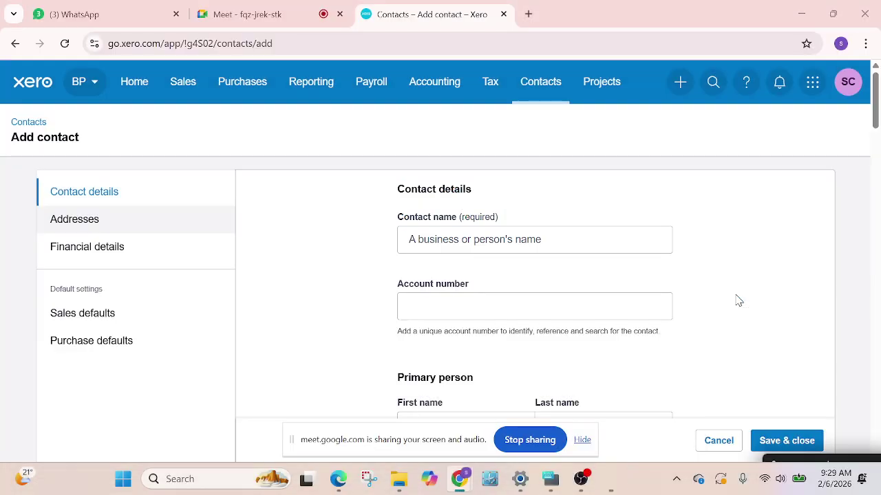
click(440, 236)
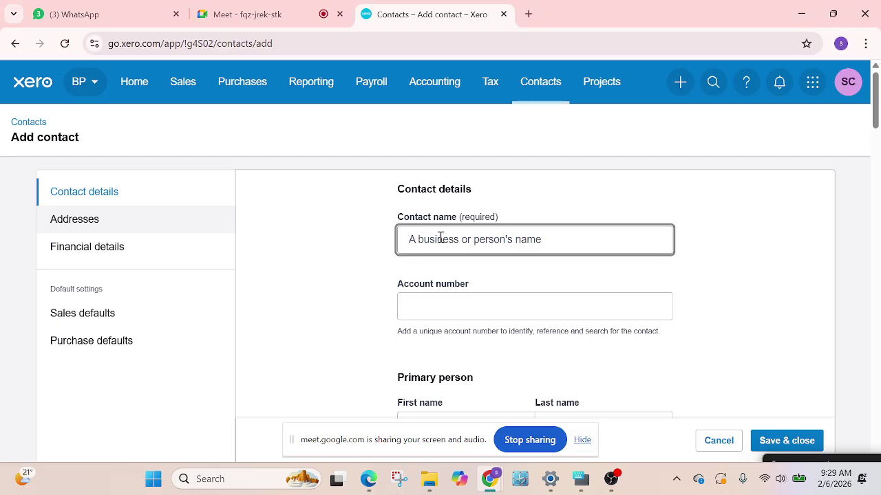
Open Google Drive in a new browser tab and show My Drive
click(529, 14)
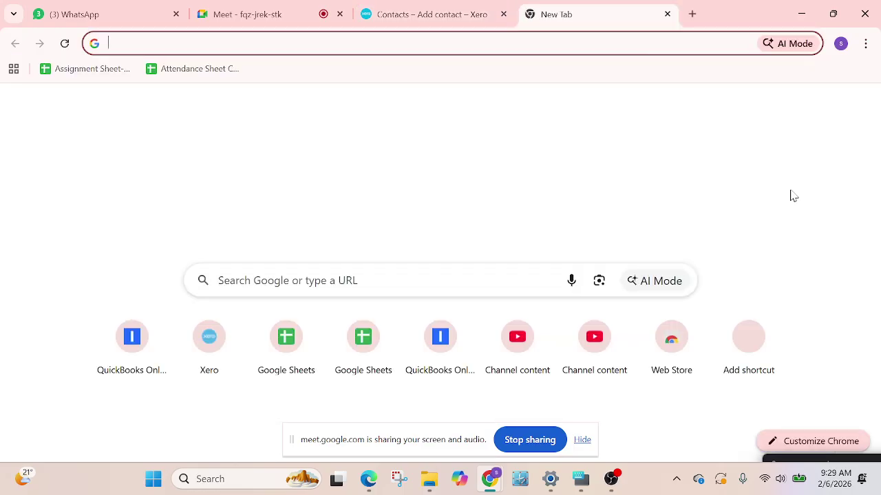
click(814, 106)
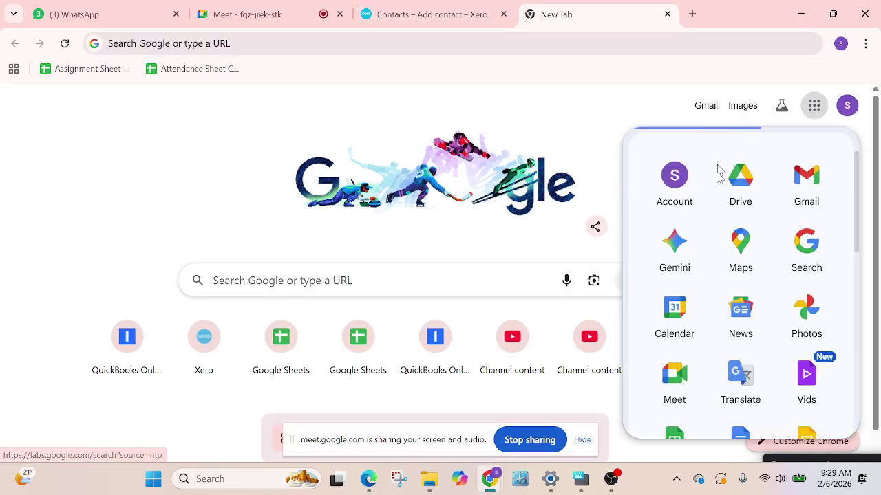
click(733, 176)
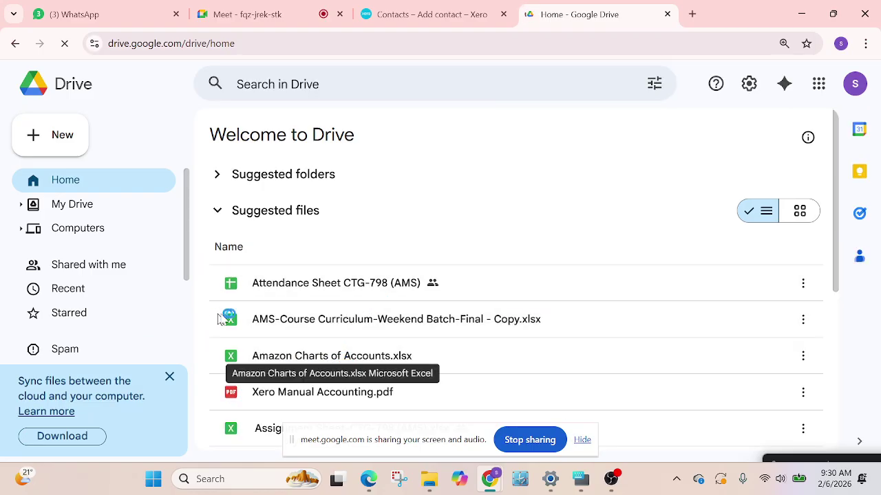
scroll(330, 310, down, 2)
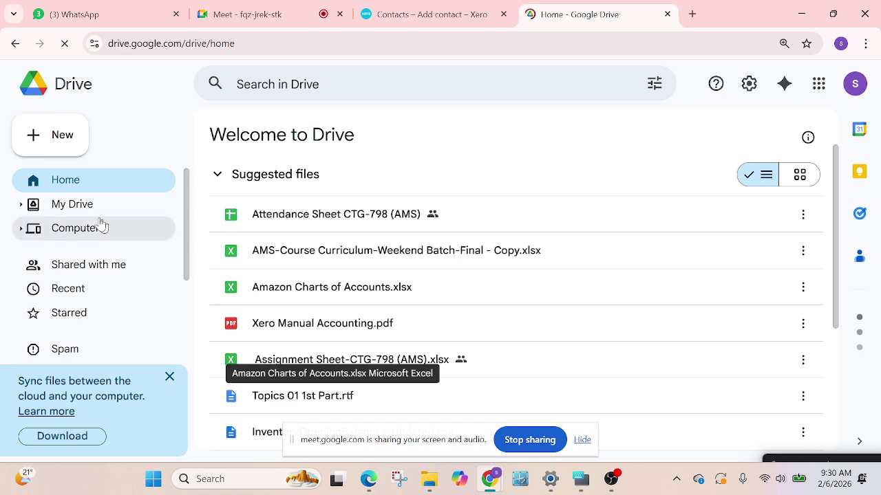
click(65, 203)
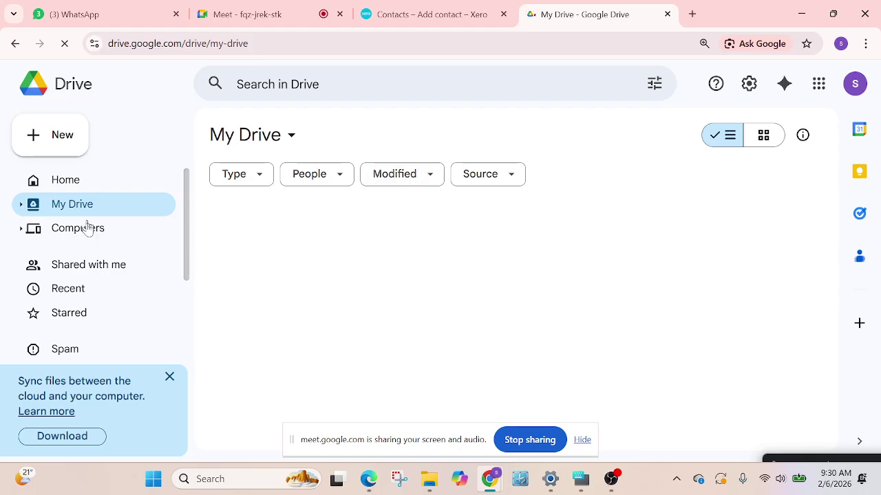
Navigate into the Coderstrust > Xero > xero-1 folder
scroll(307, 332, down, 2)
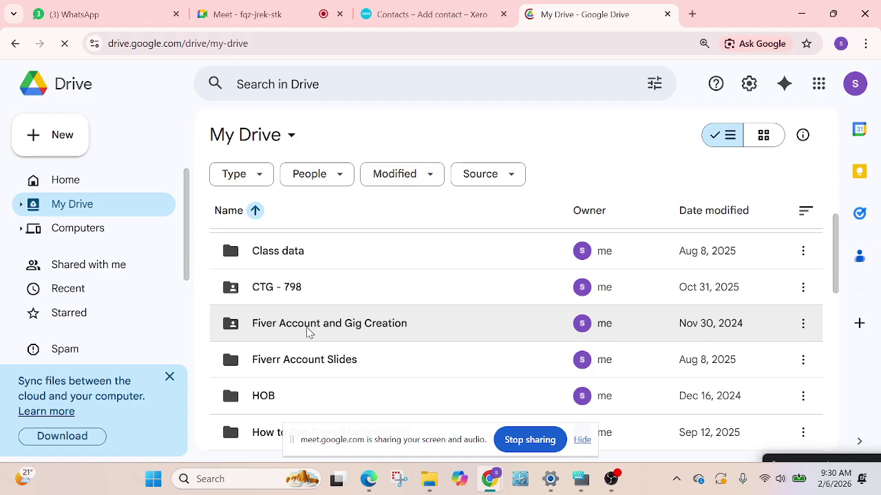
scroll(308, 332, down, 3)
scroll(312, 337, down, 2)
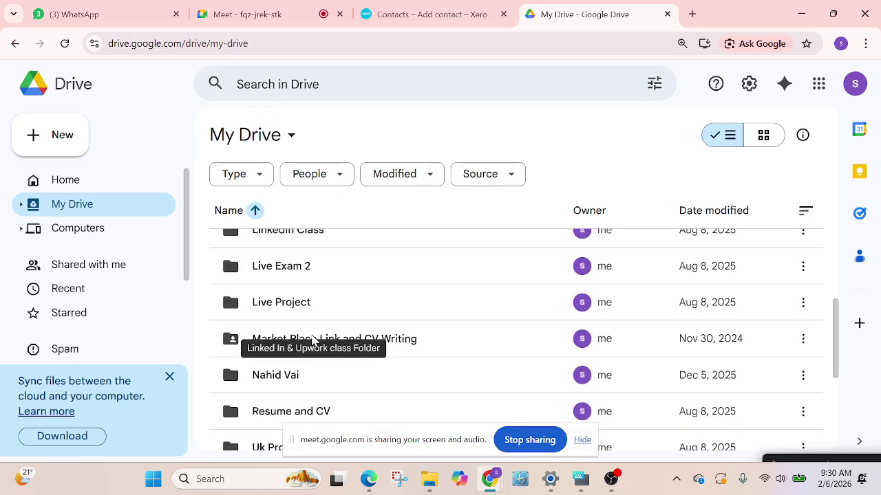
scroll(312, 337, up, 4)
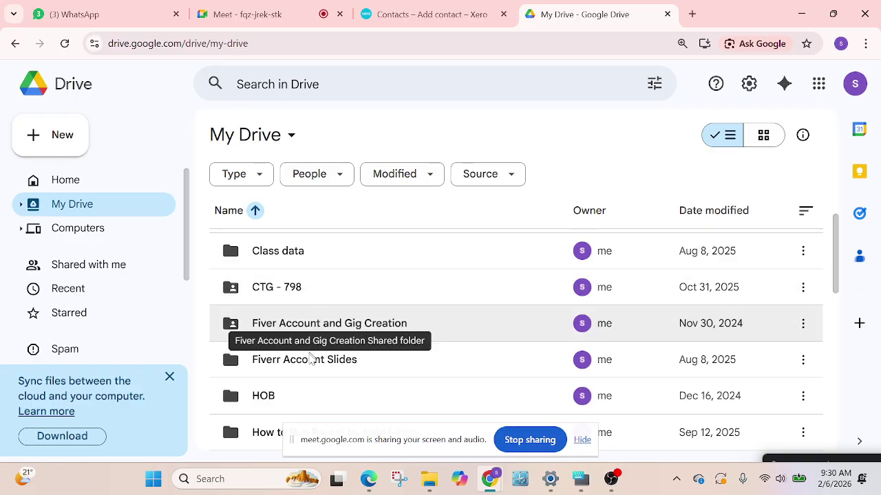
scroll(311, 356, down, 6)
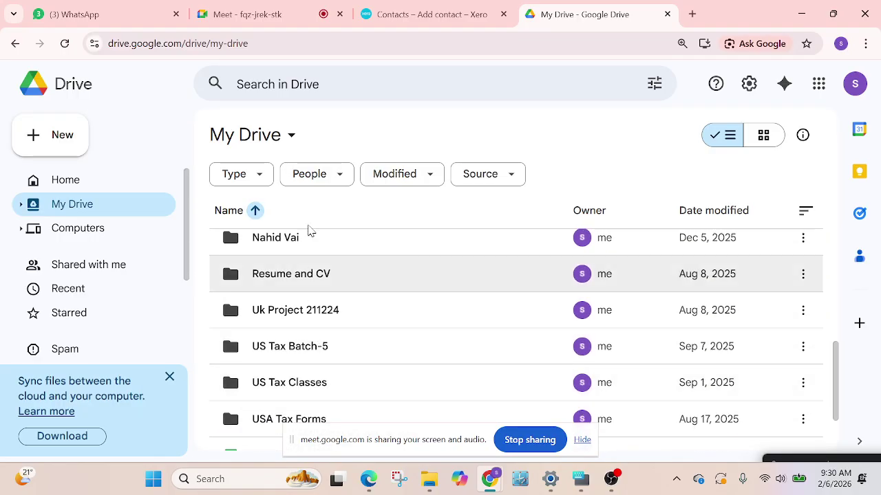
double_click(309, 235)
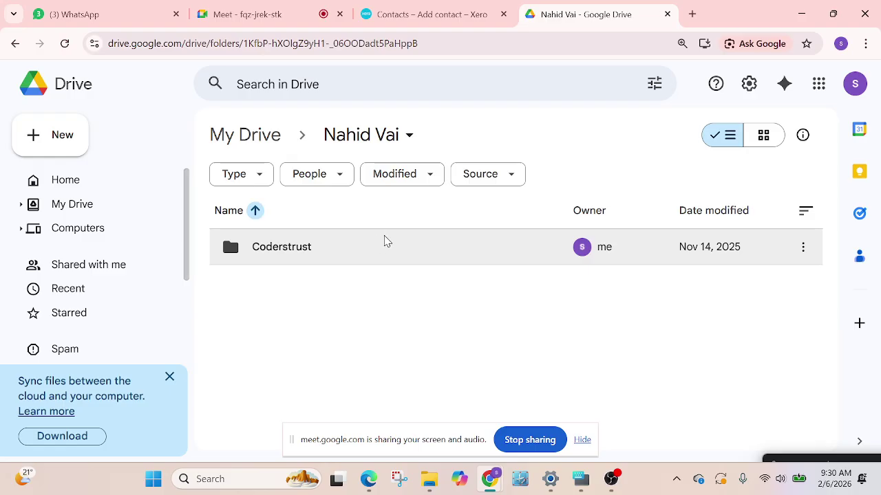
key(ctrl+minus)
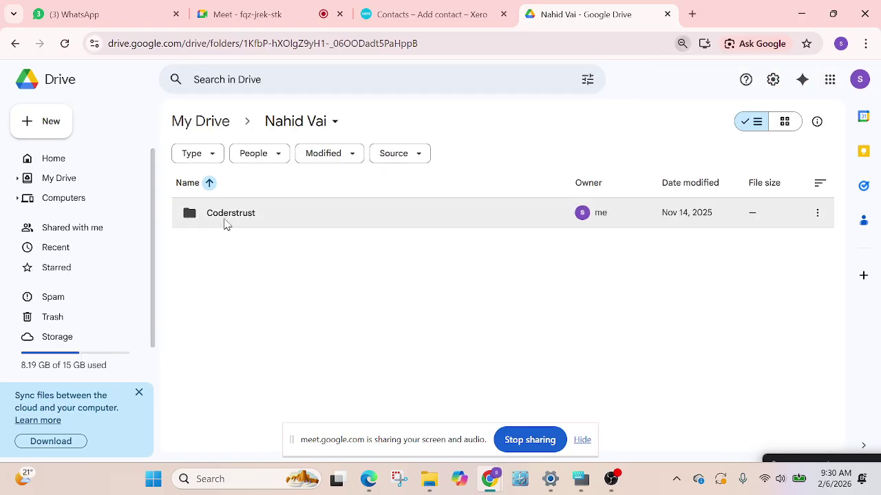
double_click(224, 219)
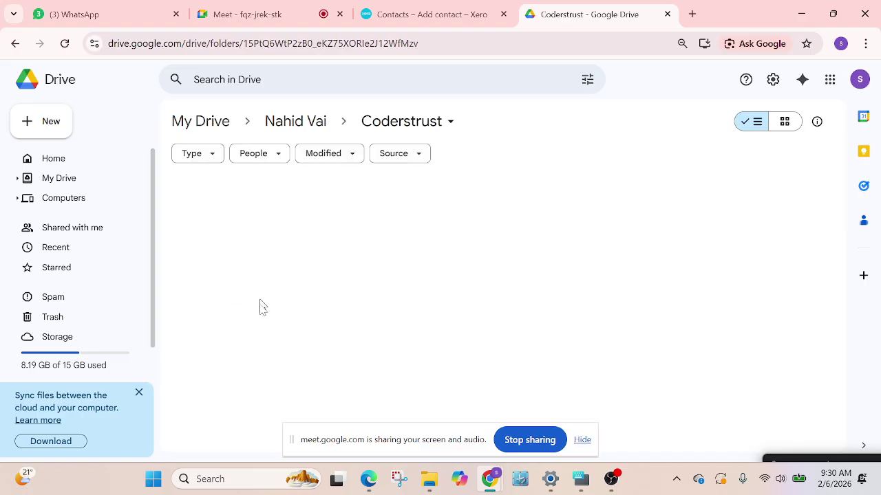
click(237, 303)
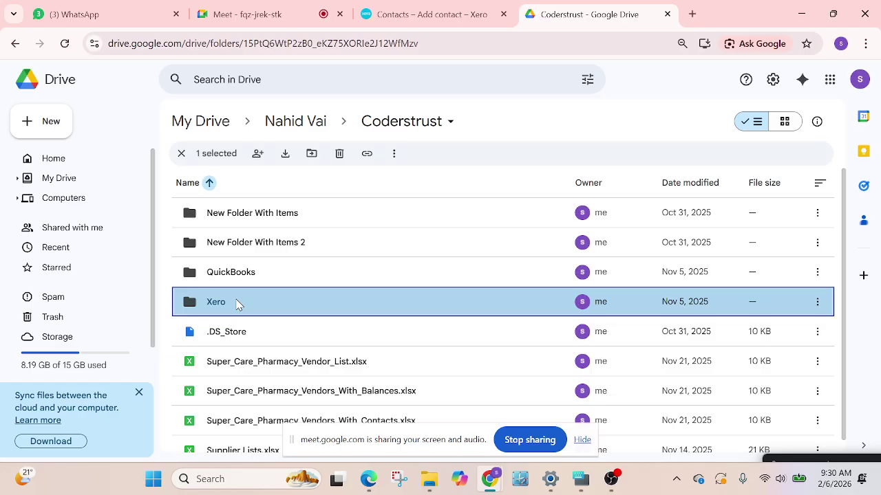
double_click(237, 303)
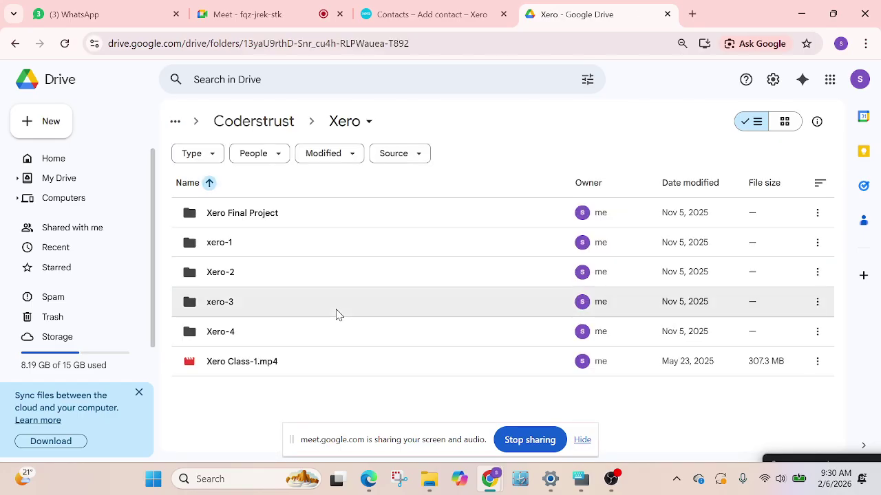
double_click(259, 283)
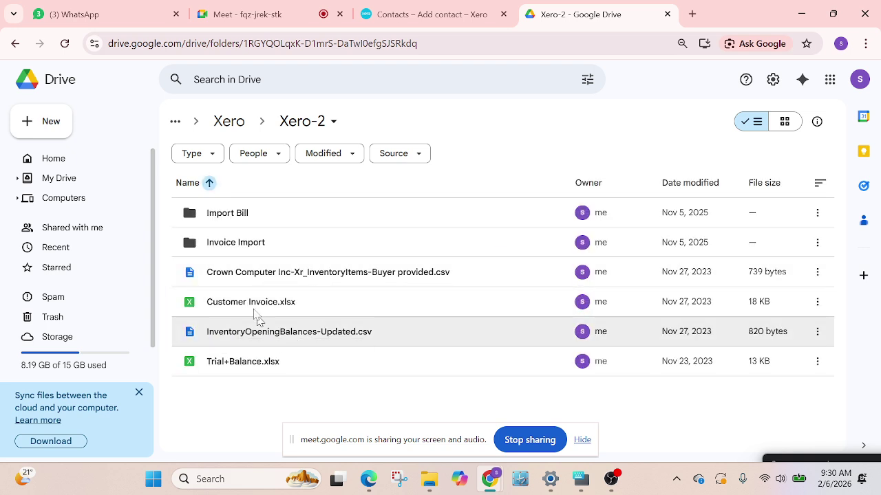
click(230, 121)
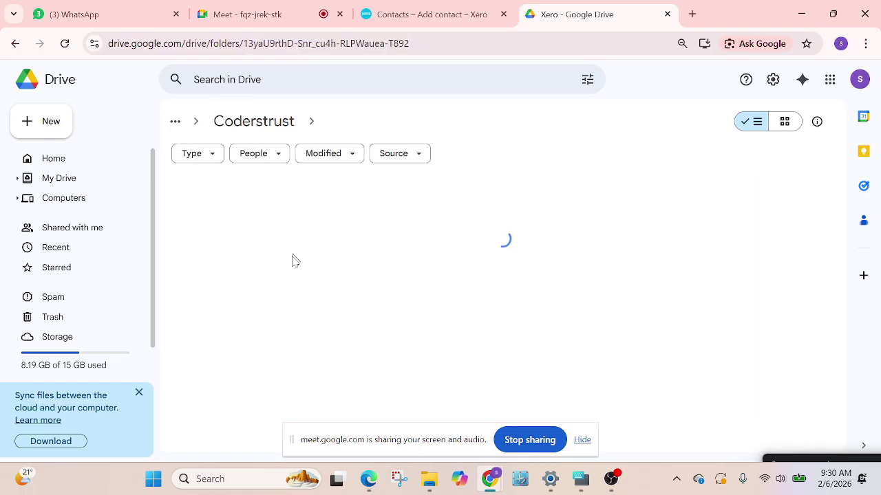
double_click(237, 241)
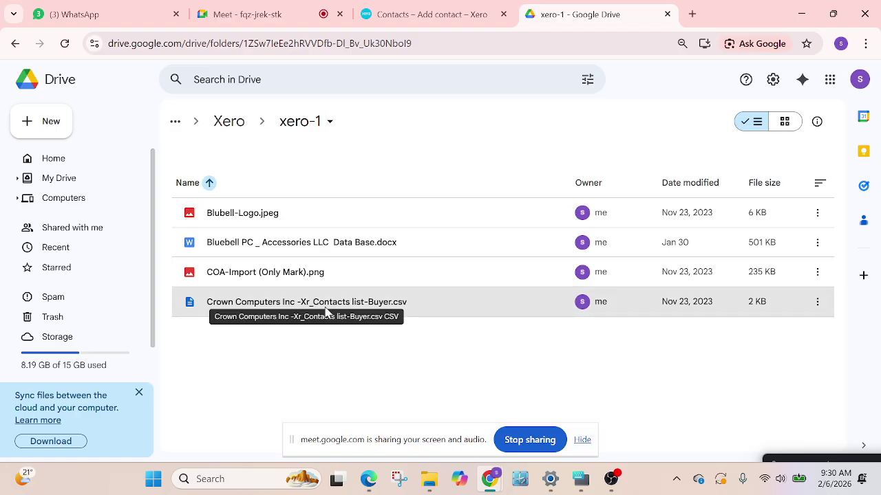
Preview and download Crown Computers Inc -Xr_Contacts list-Buyer.csv, then show it in its folder
double_click(327, 310)
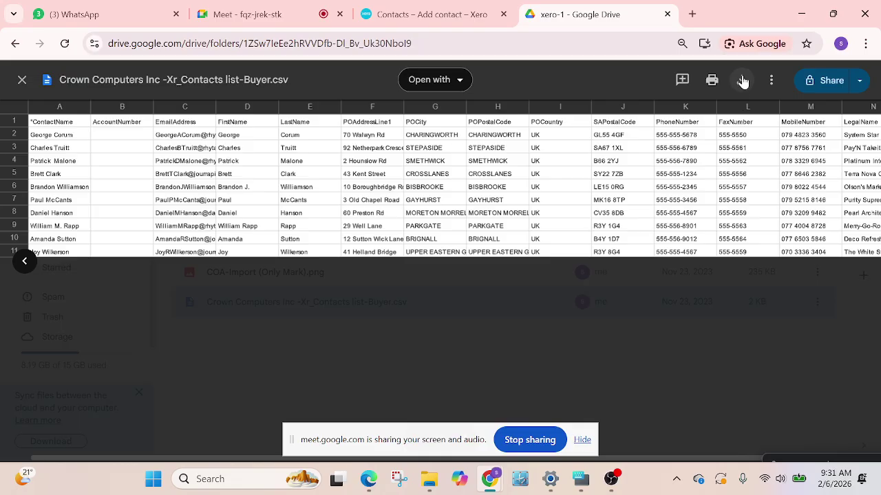
click(741, 81)
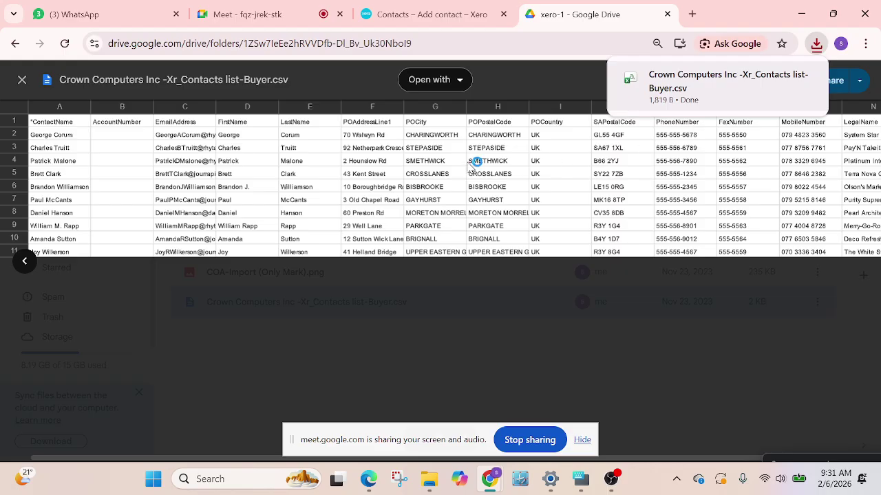
mouse_move(754, 93)
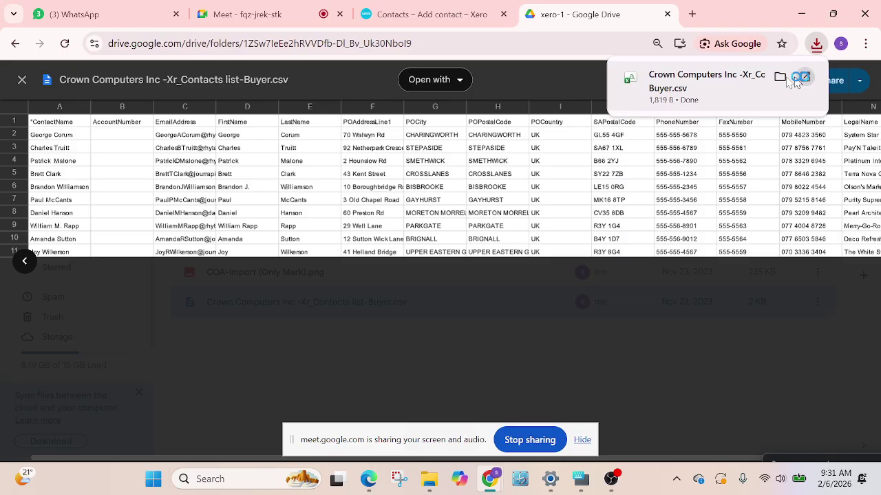
click(779, 77)
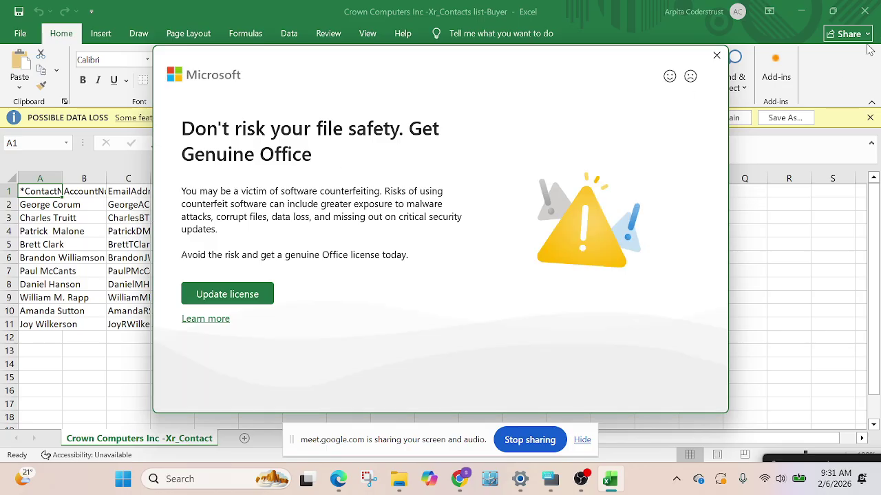
Dismiss Excel's Get Genuine Office prompt and both licence and data-loss notices
click(716, 55)
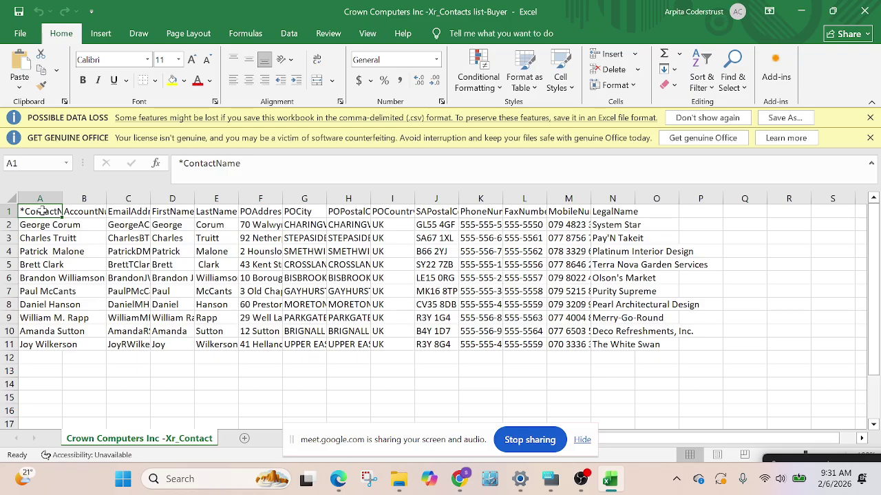
click(868, 139)
click(869, 117)
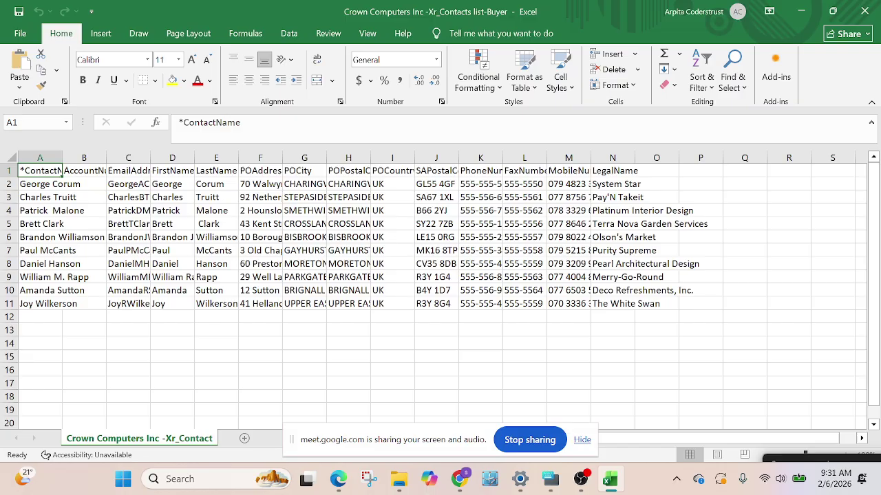
Copy the first contact's name from cell A2 and switch back to the browser
click(60, 197)
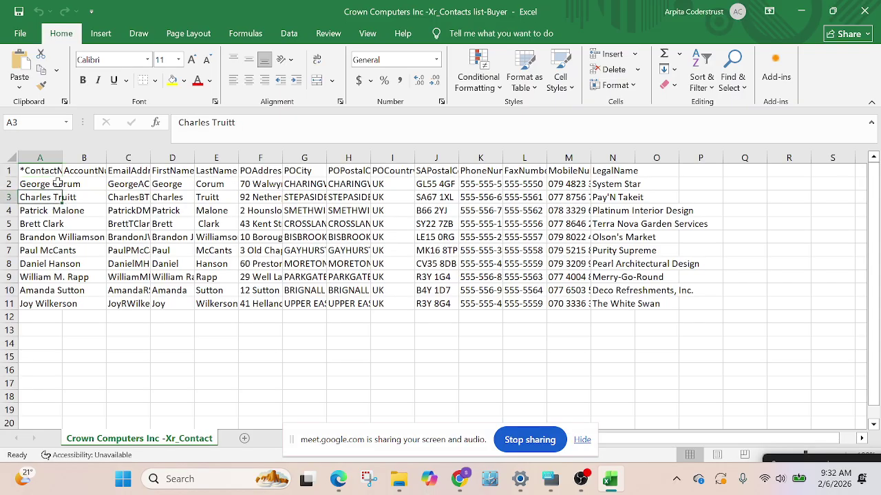
click(55, 173)
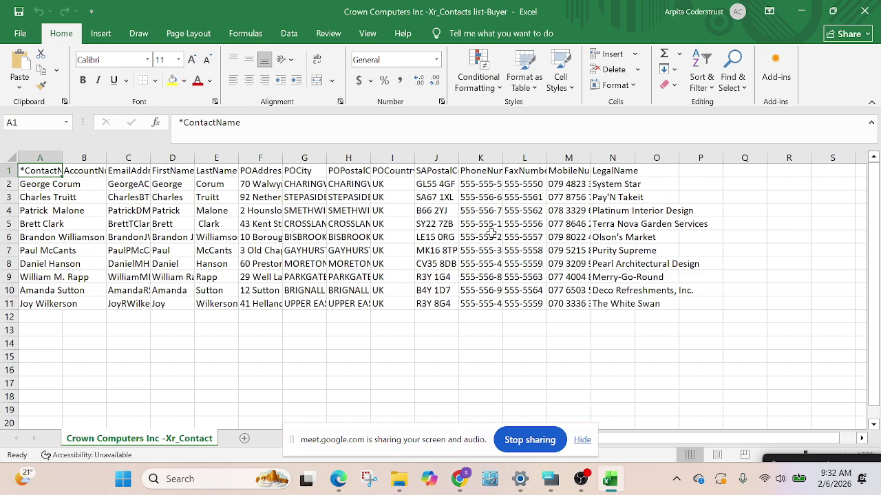
click(74, 169)
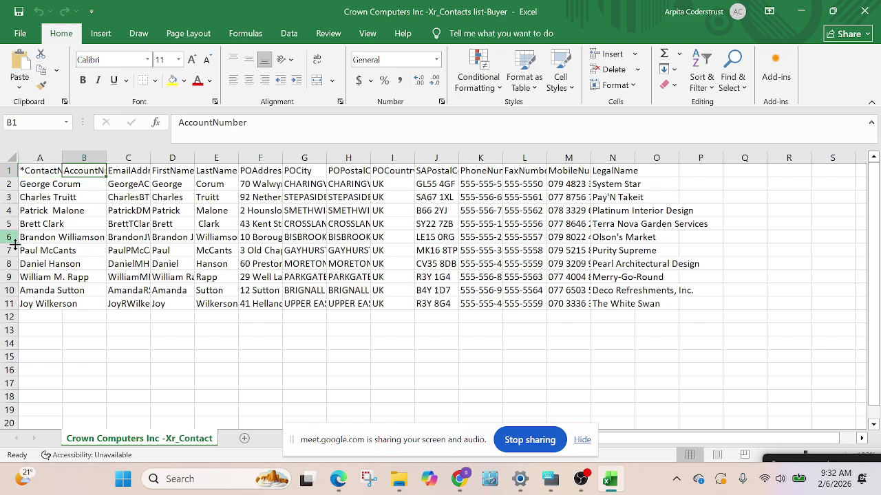
click(55, 185)
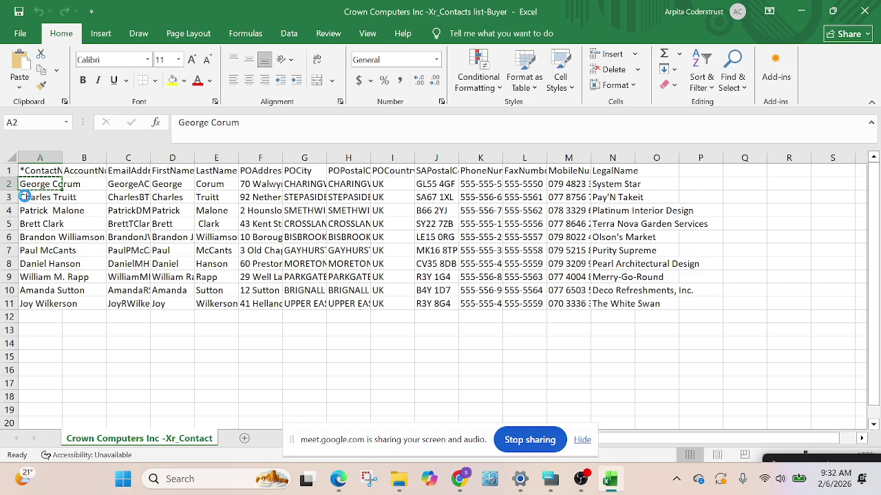
key(ctrl+c)
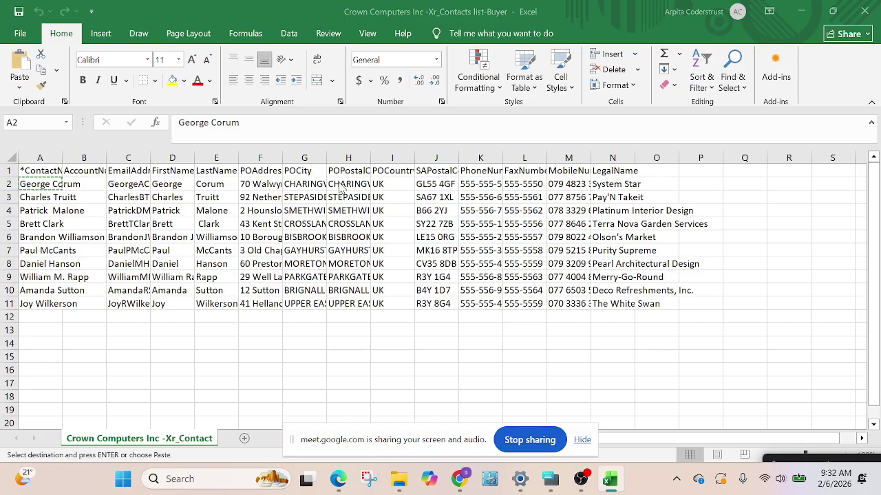
key(alt+Tab)
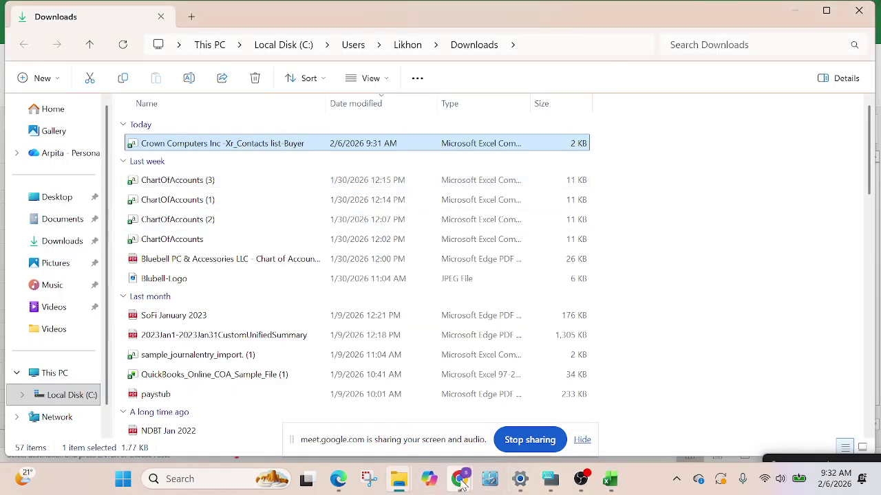
click(459, 479)
Paste the first buyer's name into the Contact name field of Xero's Add contact form
click(366, 392)
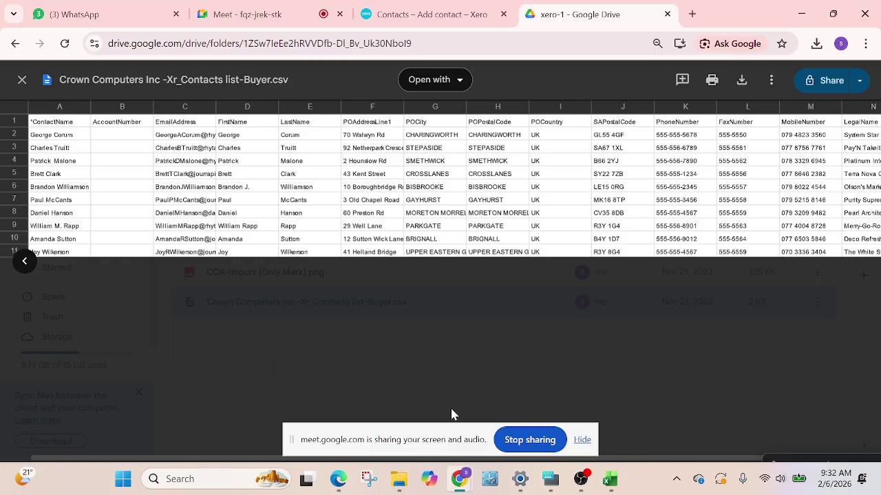
click(421, 18)
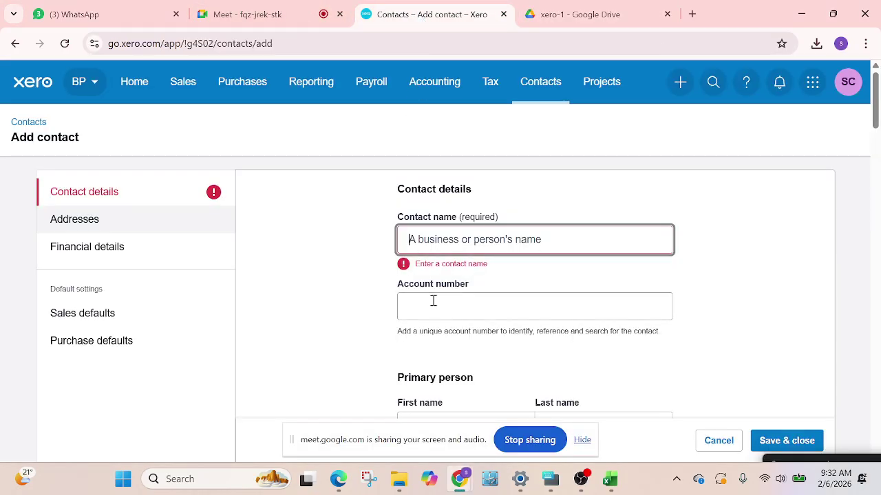
key(ctrl+v)
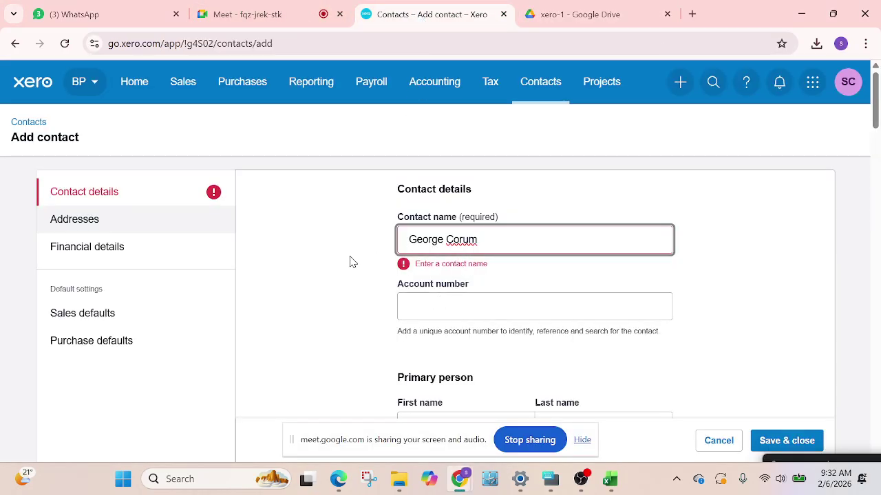
click(337, 282)
scroll(383, 279, down, 2)
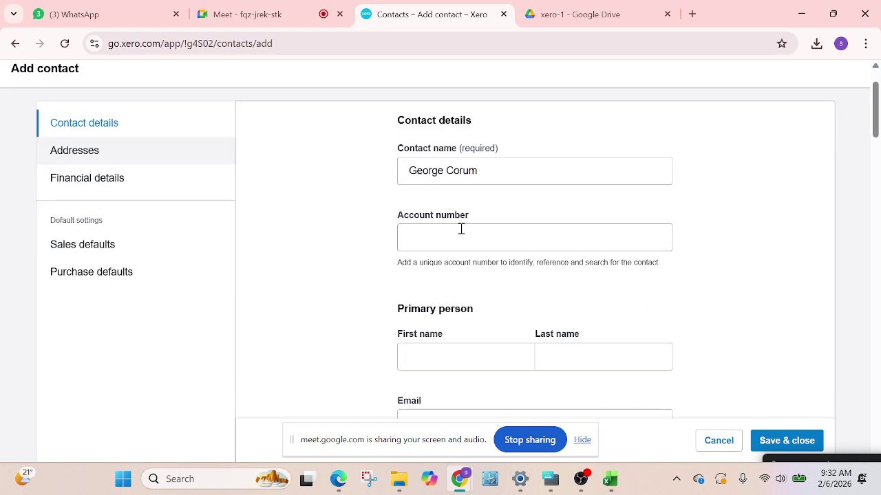
scroll(460, 272, down, 1)
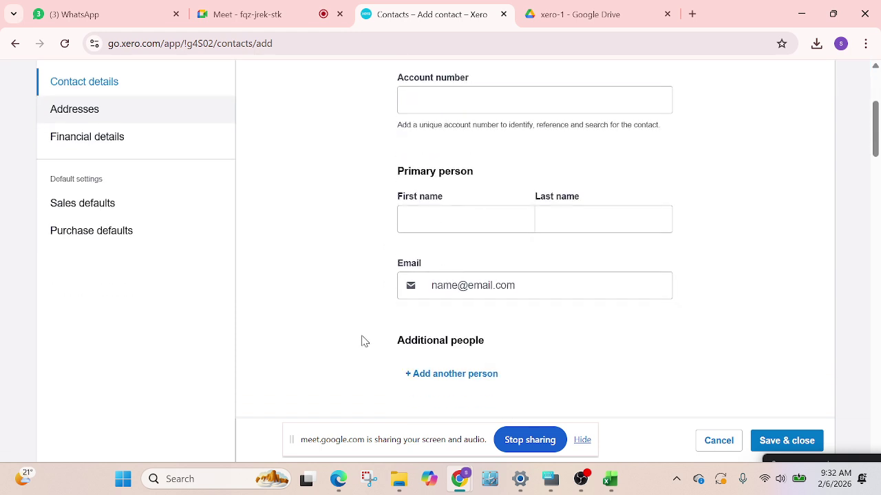
Copy the first contact's email from cell C2 into the form's Email field
click(609, 478)
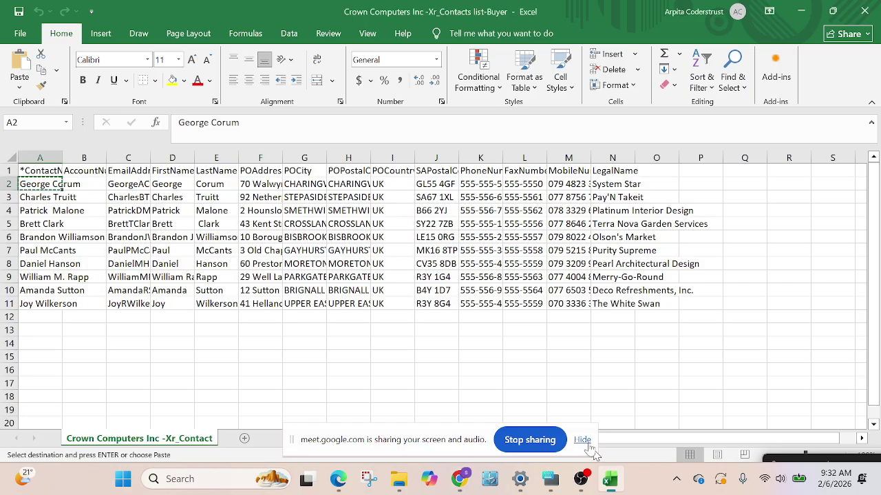
click(129, 185)
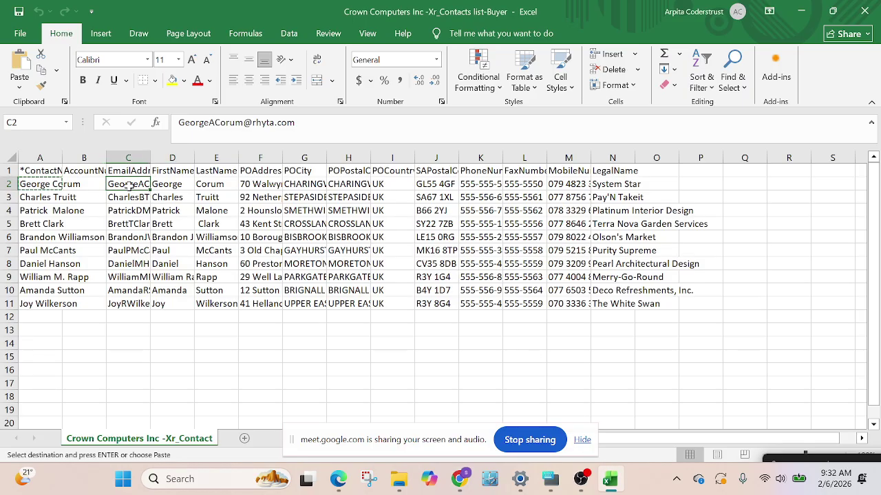
key(ctrl+c)
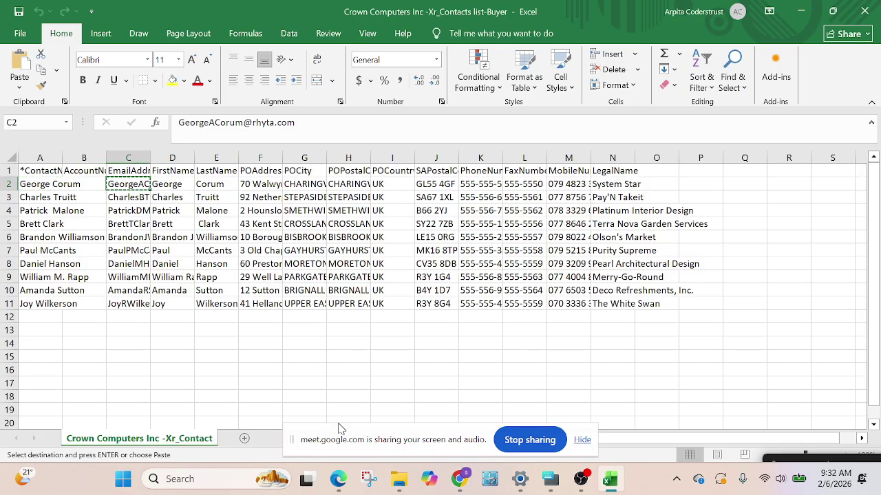
click(459, 479)
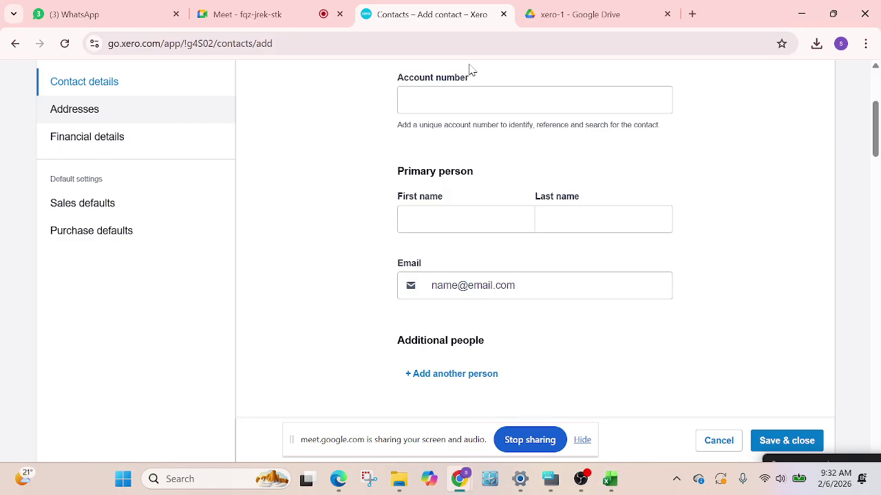
scroll(475, 227, down, 1)
click(473, 219)
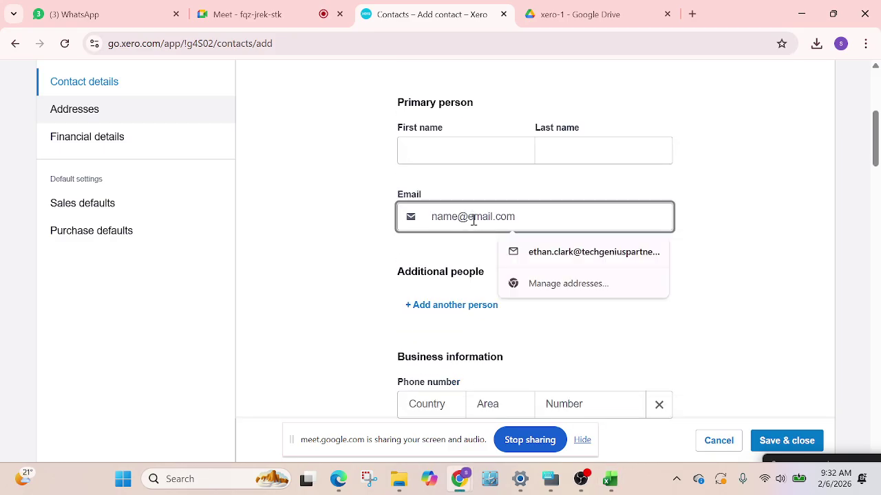
key(ctrl+v)
Save the new contact with Save & close
scroll(318, 306, up, 1)
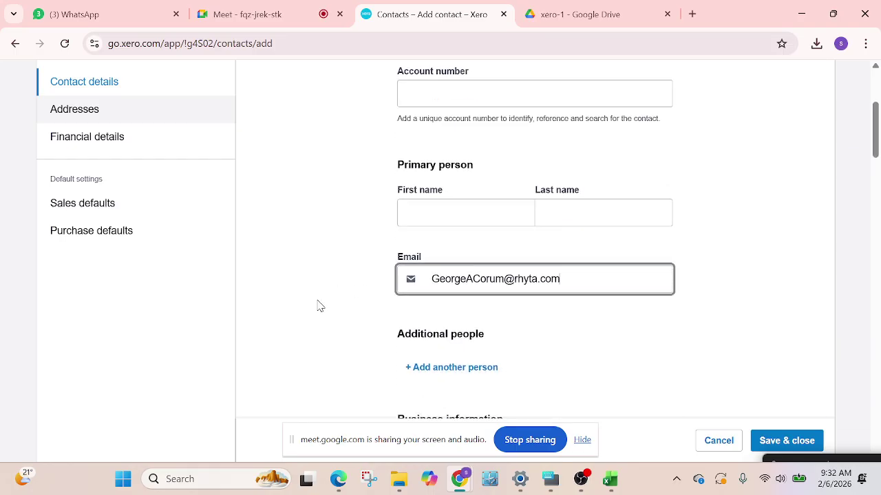
scroll(433, 257, down, 5)
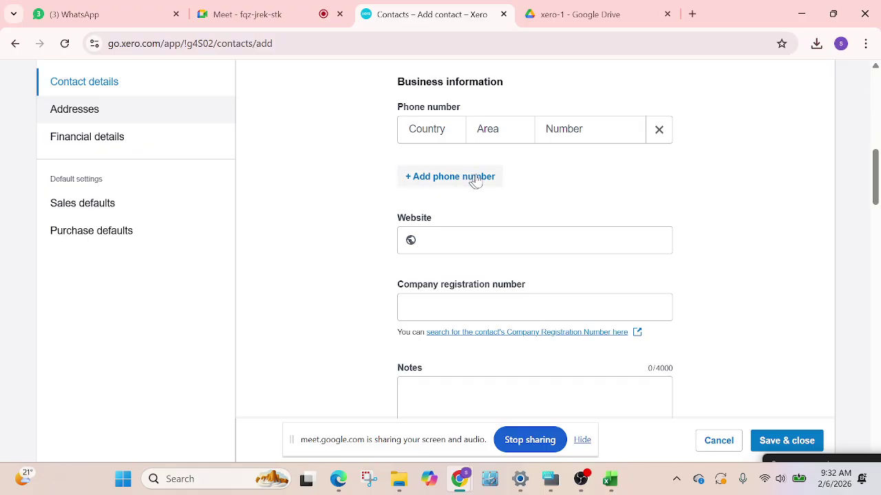
scroll(509, 192, down, 2)
scroll(468, 227, down, 4)
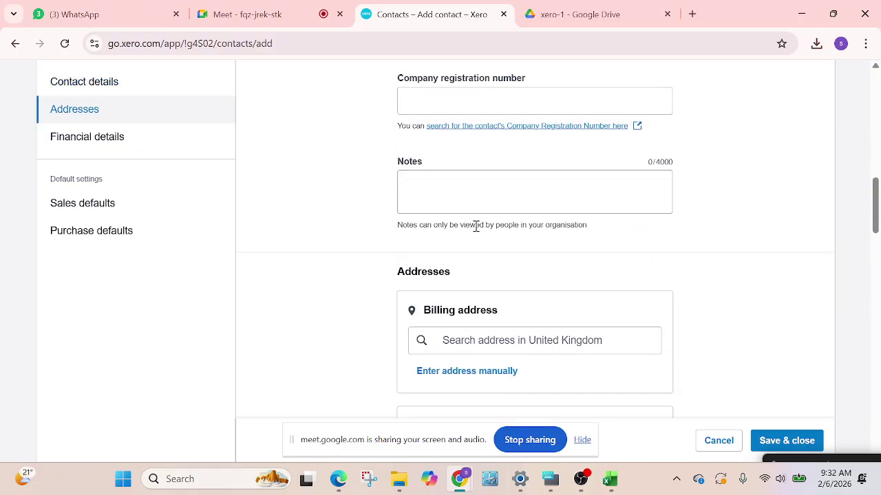
scroll(483, 284, down, 4)
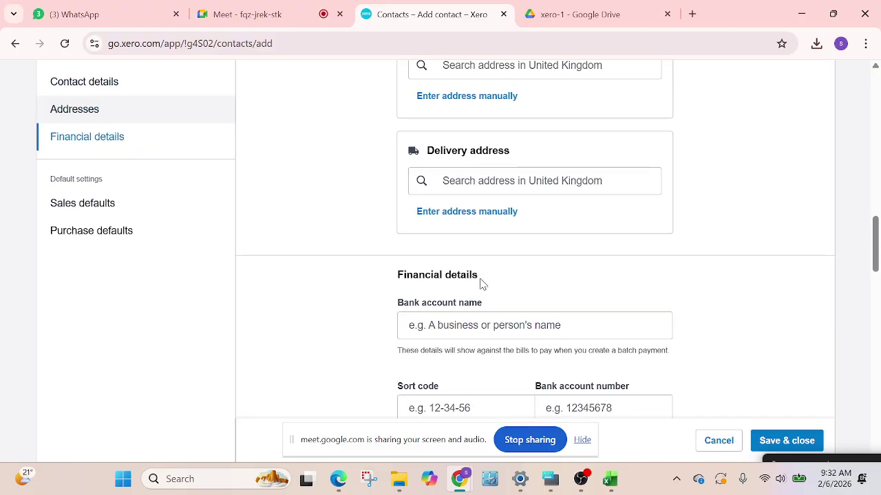
scroll(469, 285, down, 3)
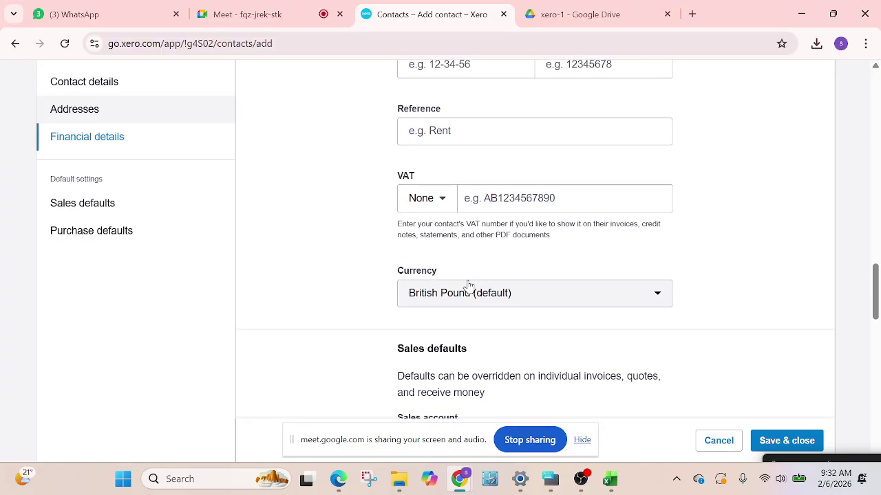
scroll(534, 272, down, 2)
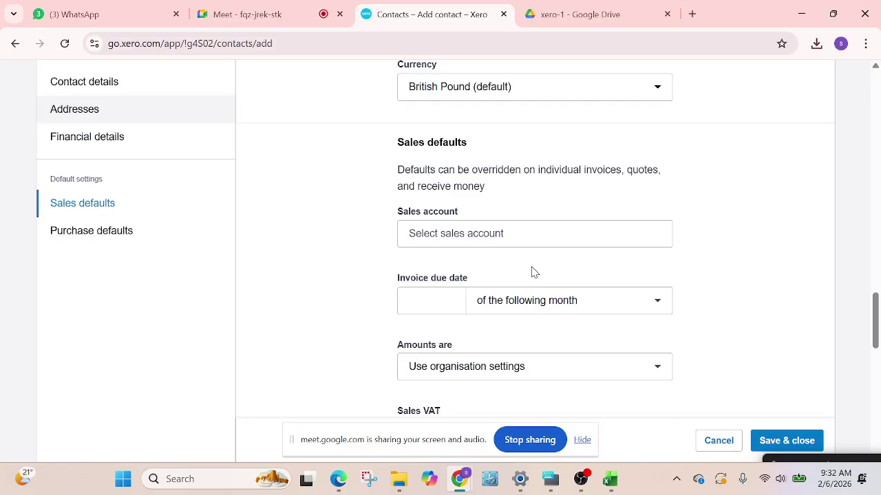
scroll(537, 306, down, 2)
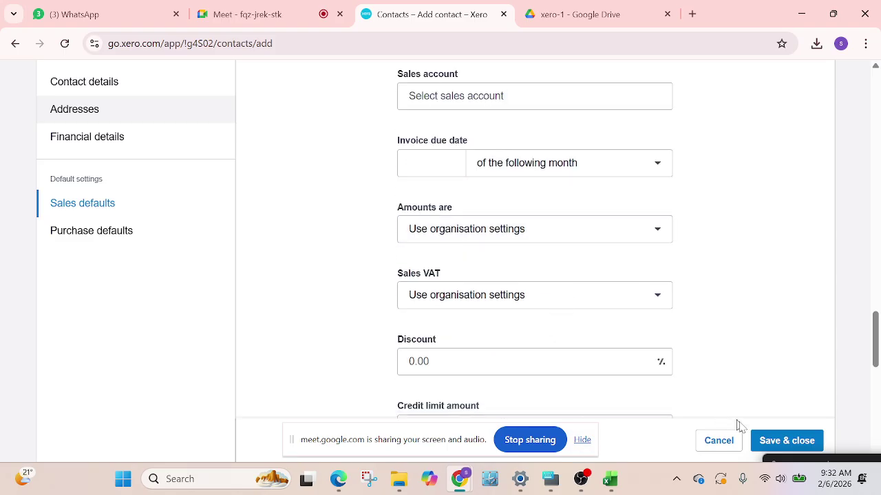
click(784, 446)
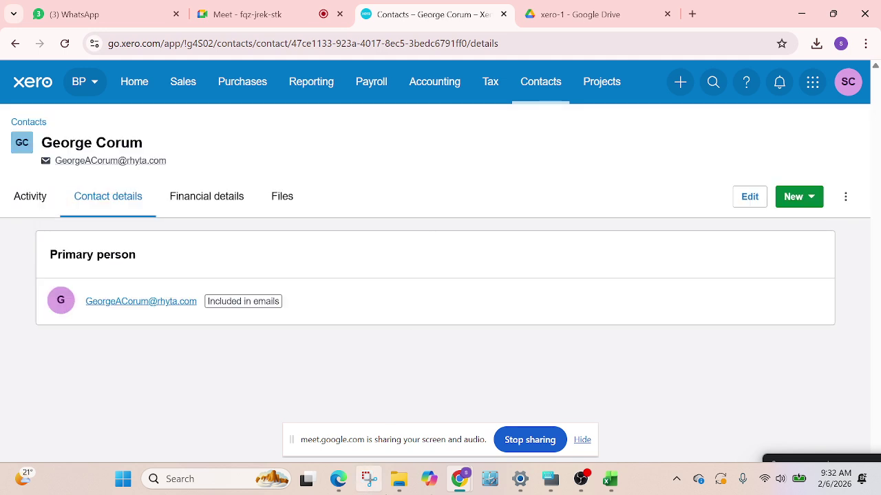
click(610, 478)
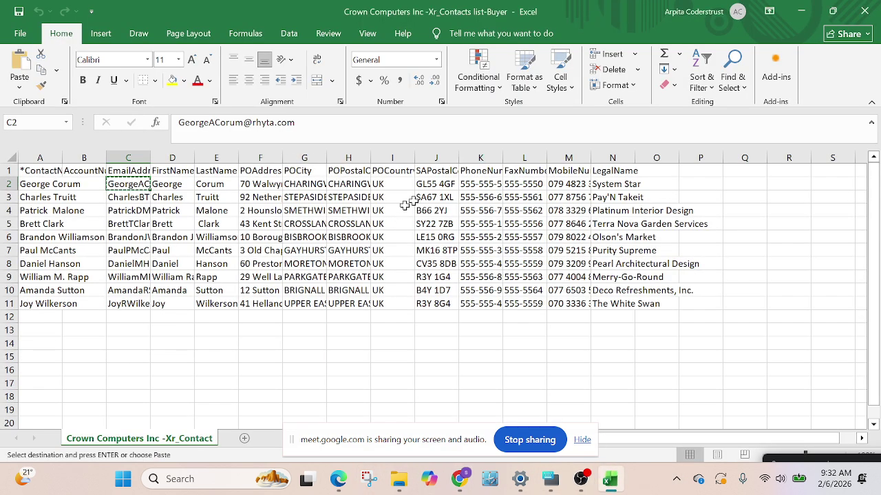
click(267, 185)
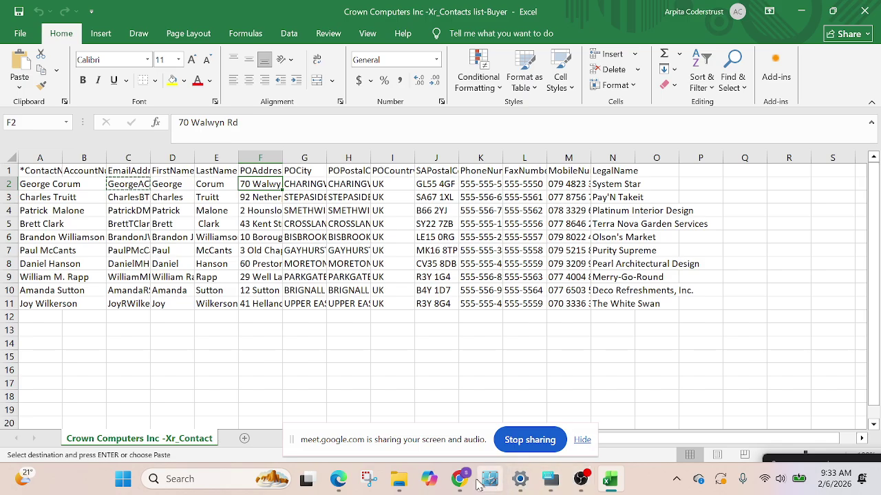
mouse_move(460, 482)
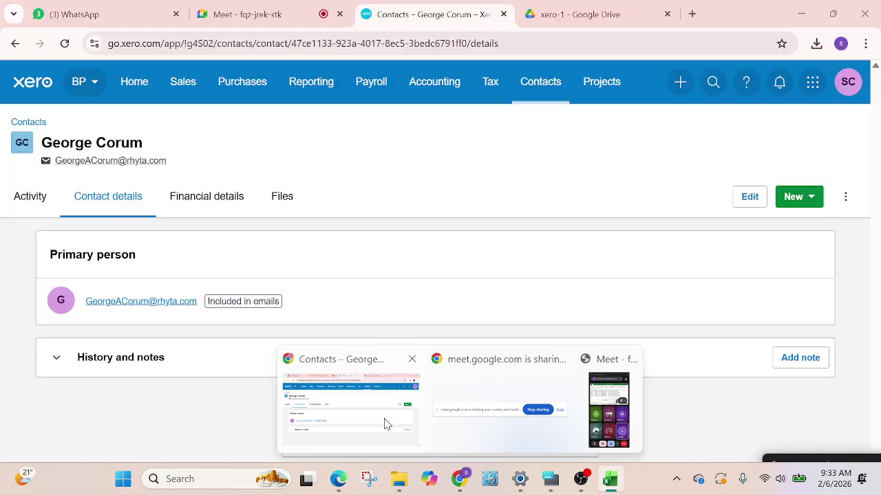
click(384, 418)
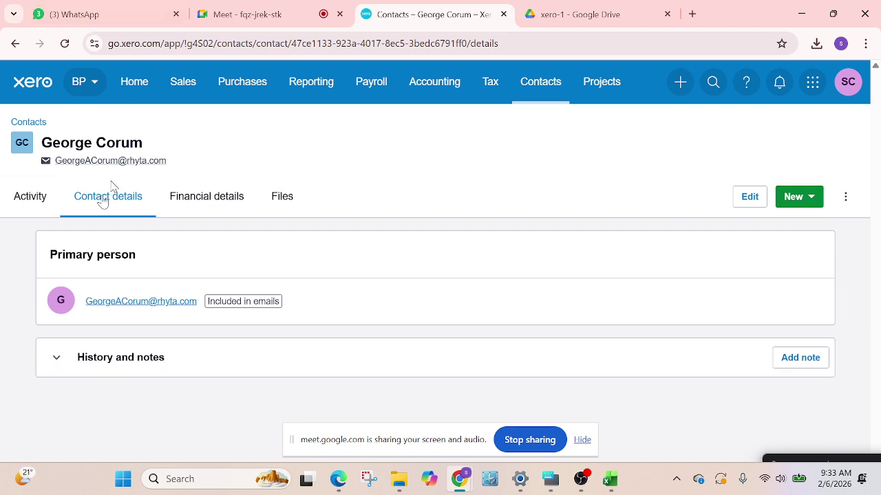
Return to the contacts list and check the Customers and All tabs
click(29, 122)
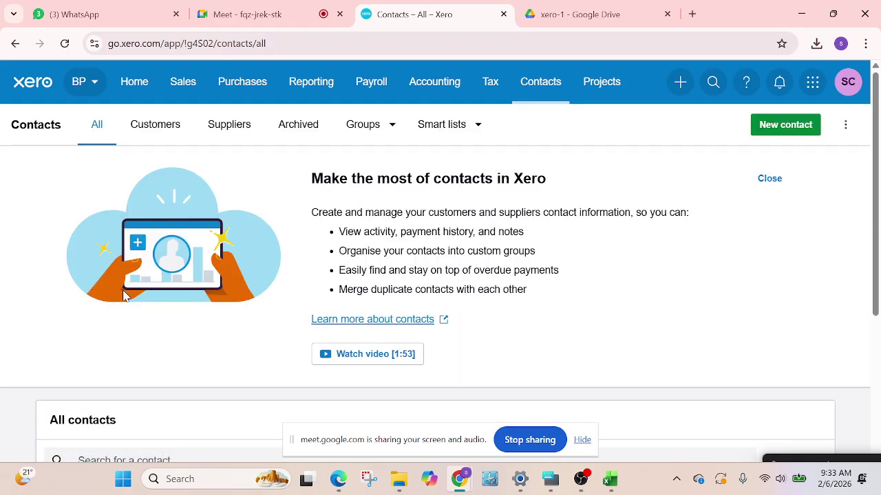
scroll(141, 328, down, 3)
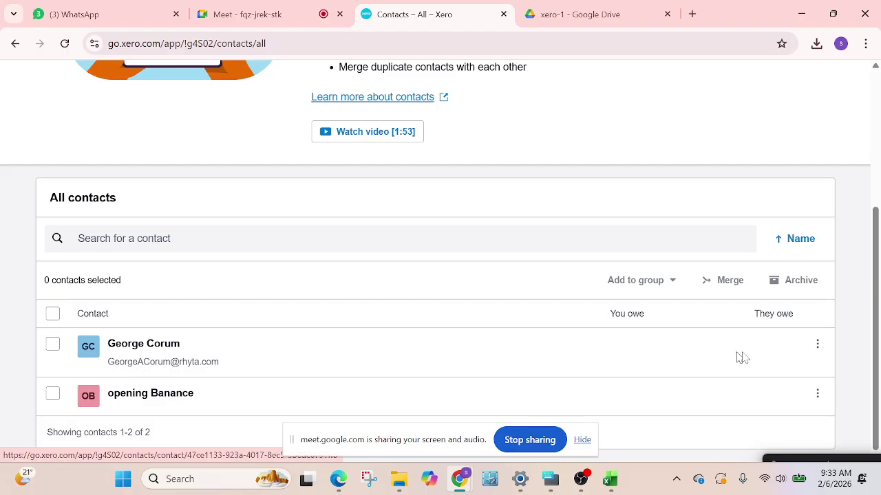
scroll(182, 392, up, 3)
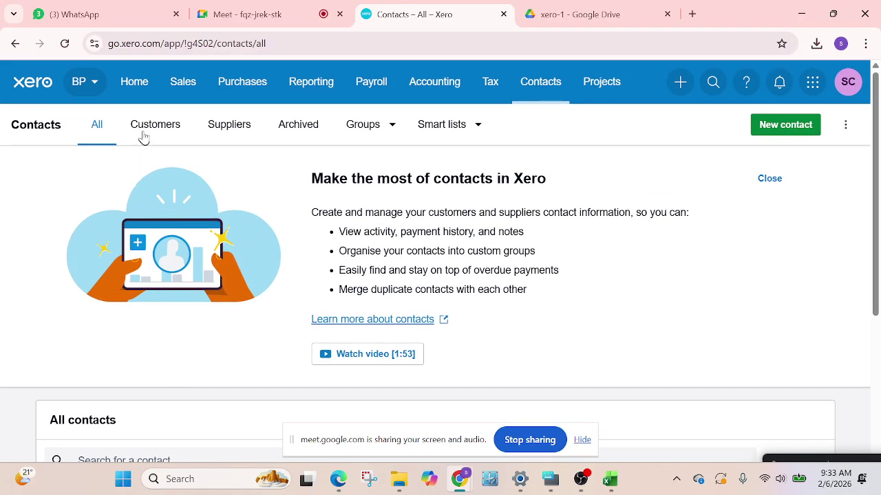
click(168, 131)
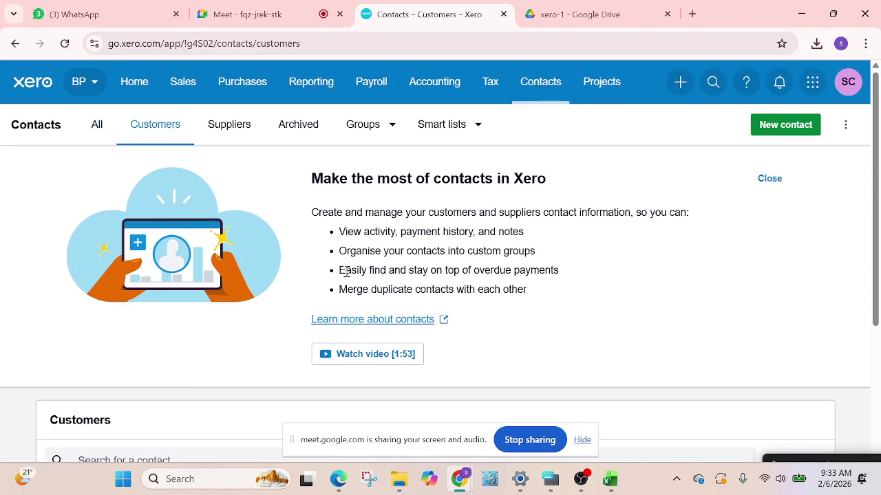
scroll(310, 392, down, 3)
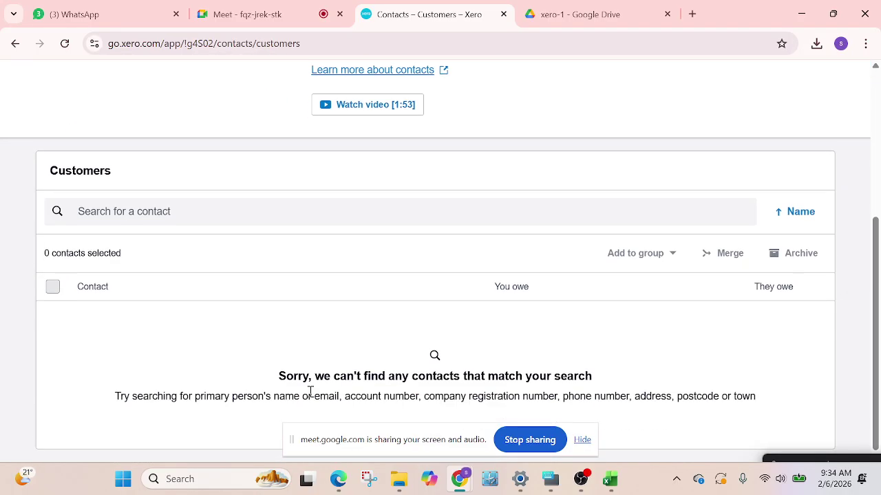
scroll(319, 333, up, 3)
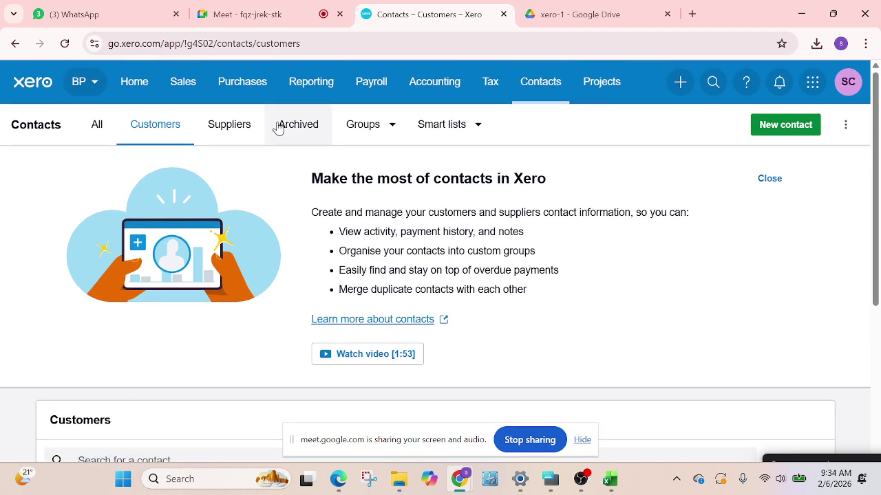
click(98, 132)
scroll(220, 231, down, 2)
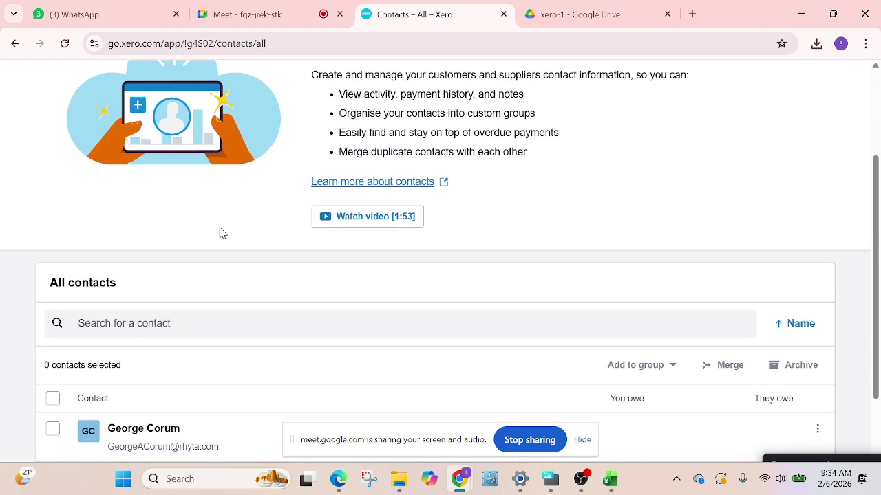
scroll(644, 297, up, 1)
scroll(643, 293, up, 2)
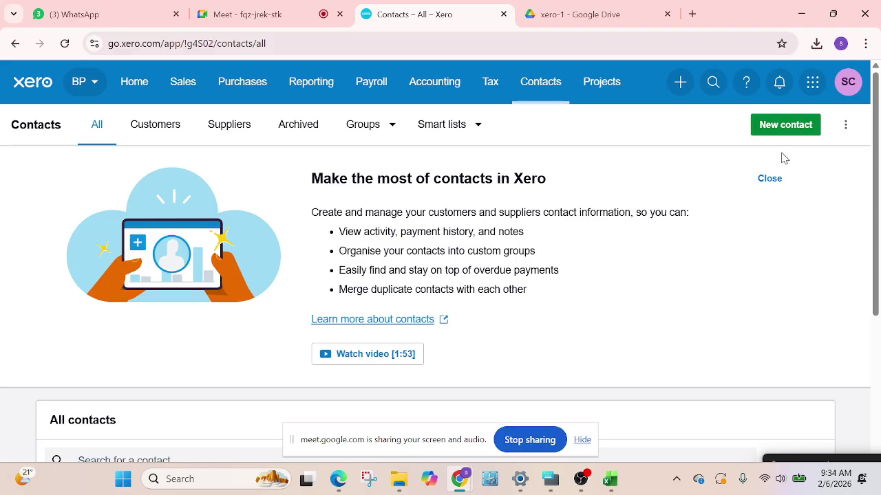
Close the contacts intro panel and choose Import from the three-dot menu
click(768, 178)
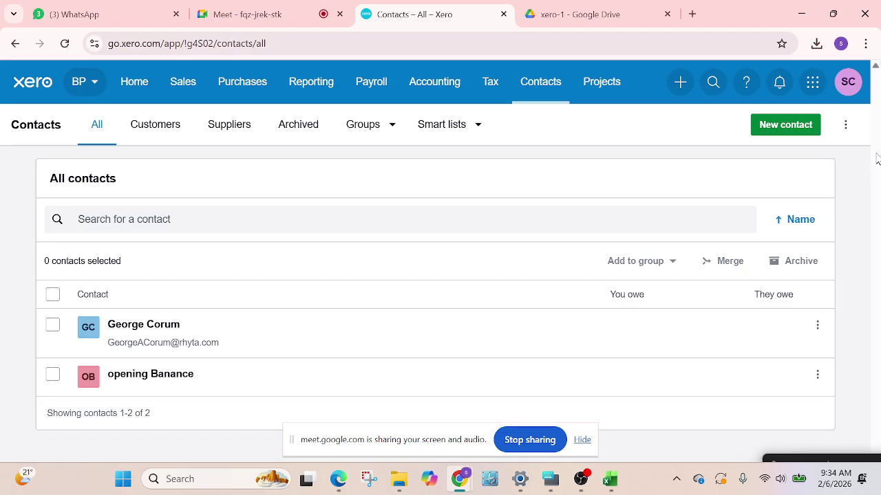
click(843, 126)
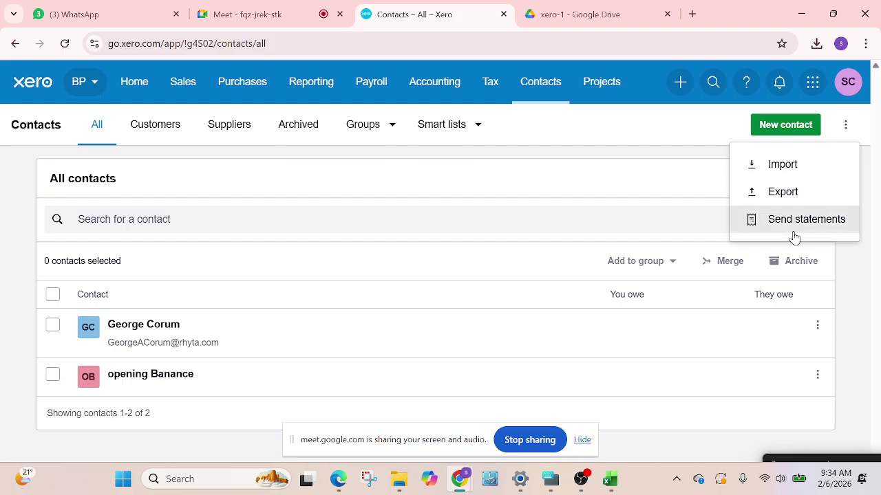
click(795, 172)
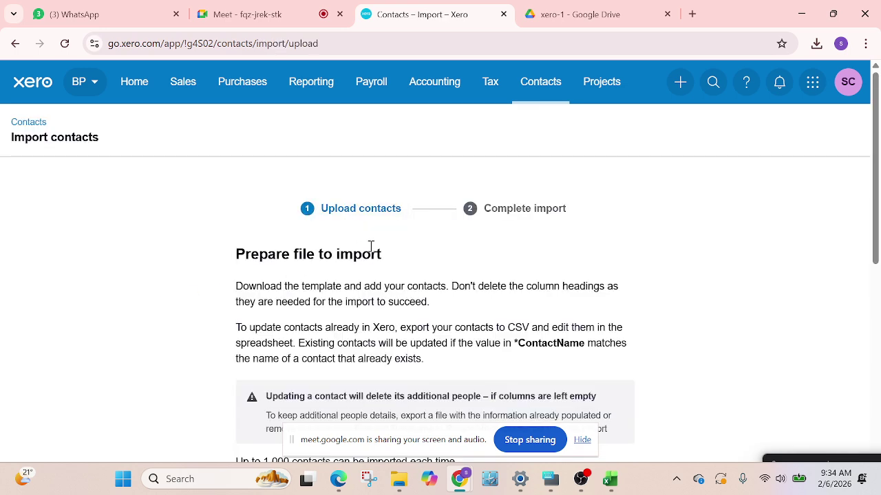
Scroll through the Prepare file to import and Upload contacts instructions
scroll(372, 248, down, 4)
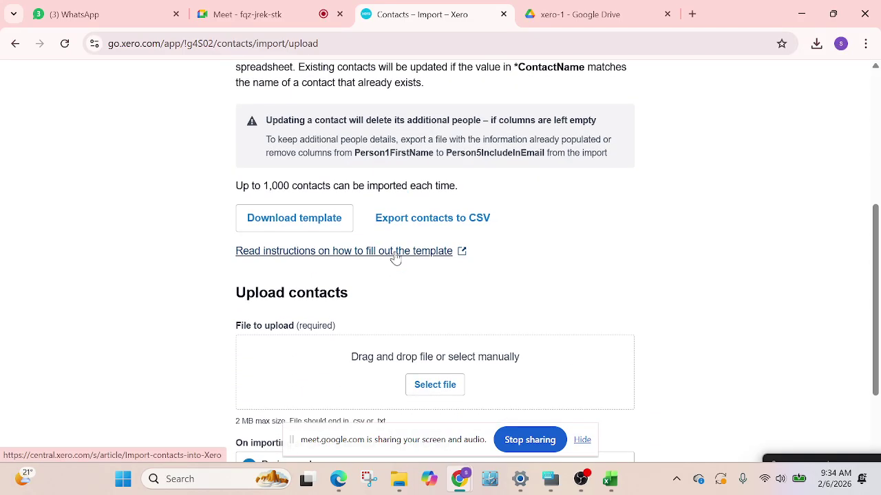
scroll(396, 256, down, 2)
scroll(398, 255, up, 6)
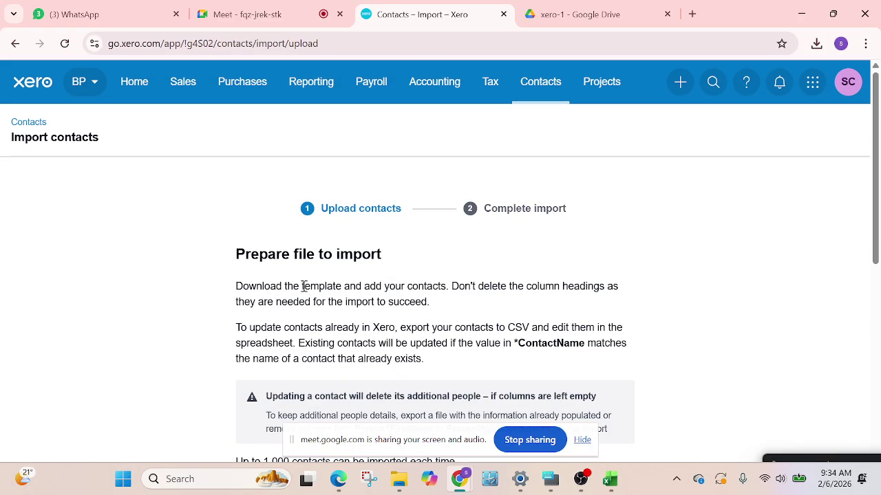
scroll(303, 286, down, 1)
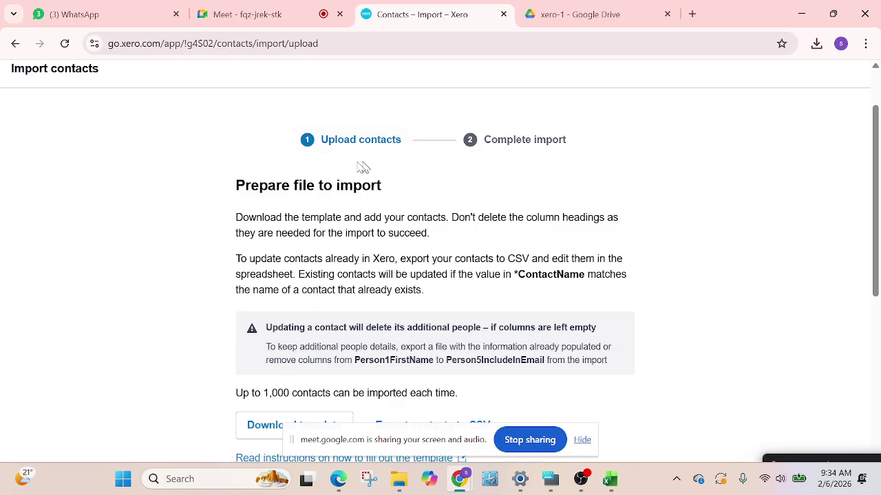
scroll(181, 263, down, 2)
scroll(181, 262, up, 1)
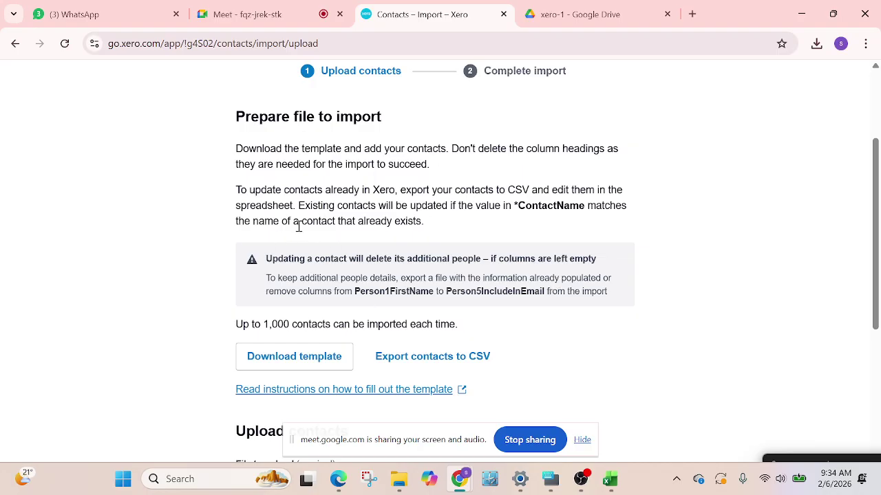
scroll(346, 176, down, 1)
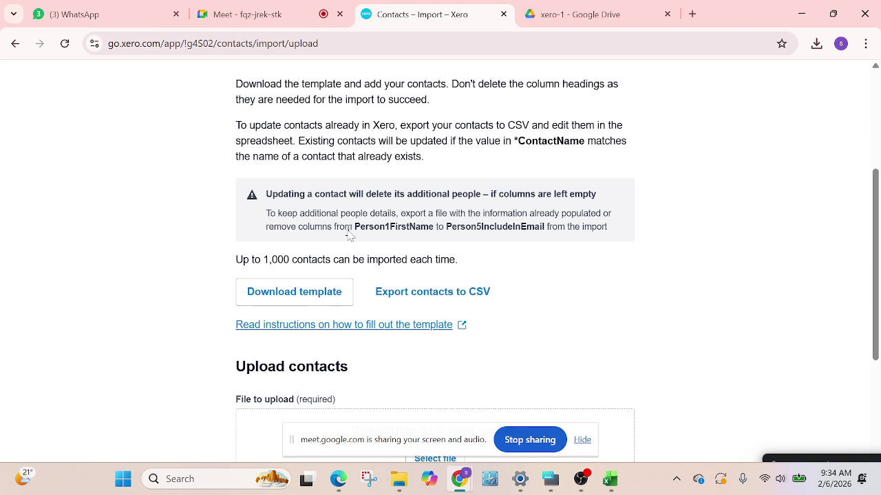
scroll(340, 234, up, 2)
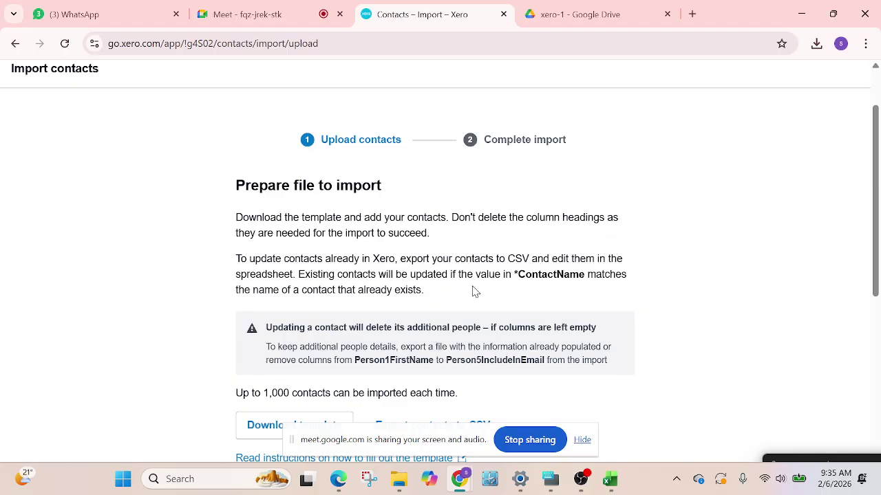
scroll(471, 291, down, 1)
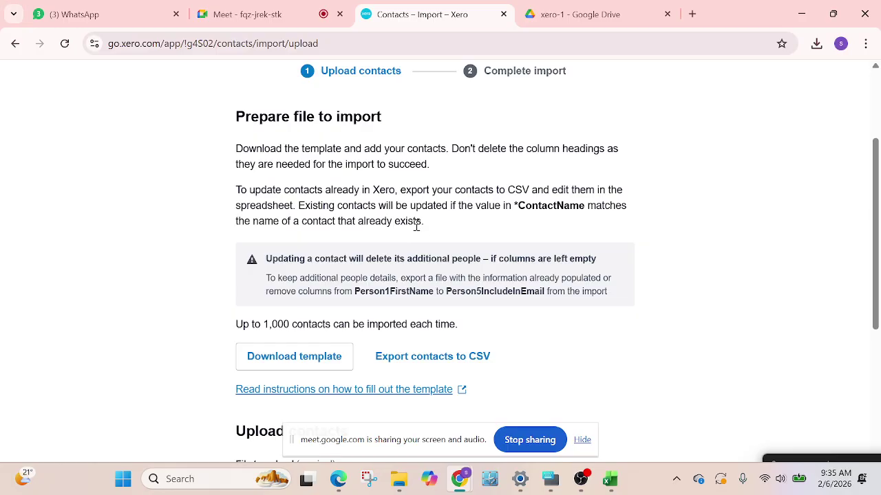
scroll(408, 235, down, 1)
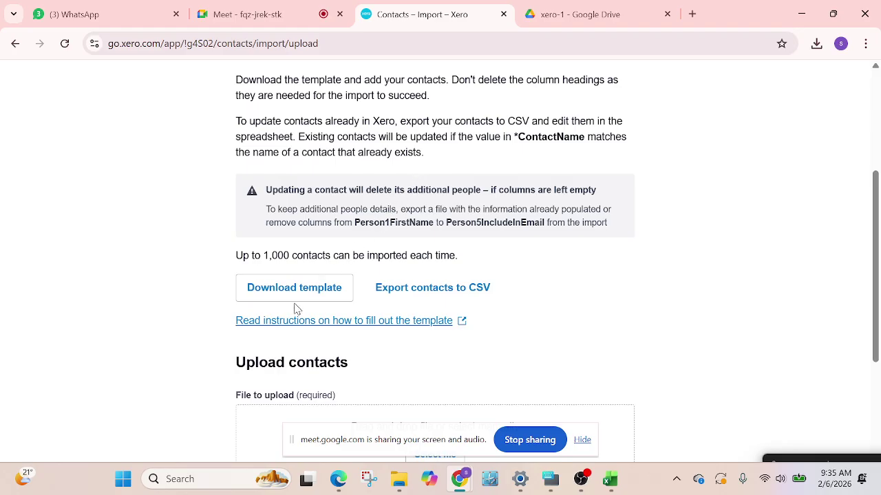
Highlight the 1,000-contact limit note, scroll to the existing-contact options, and start a Lightshot capture
drag(239, 255, 473, 263)
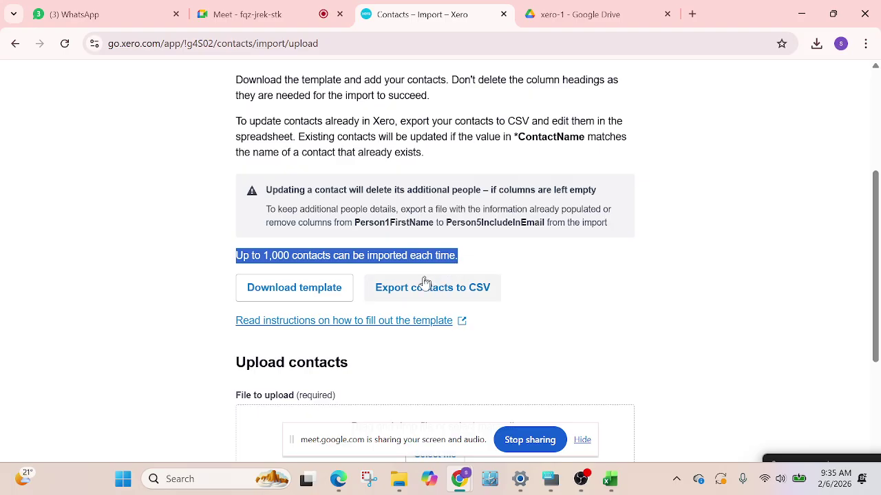
scroll(370, 310, down, 1)
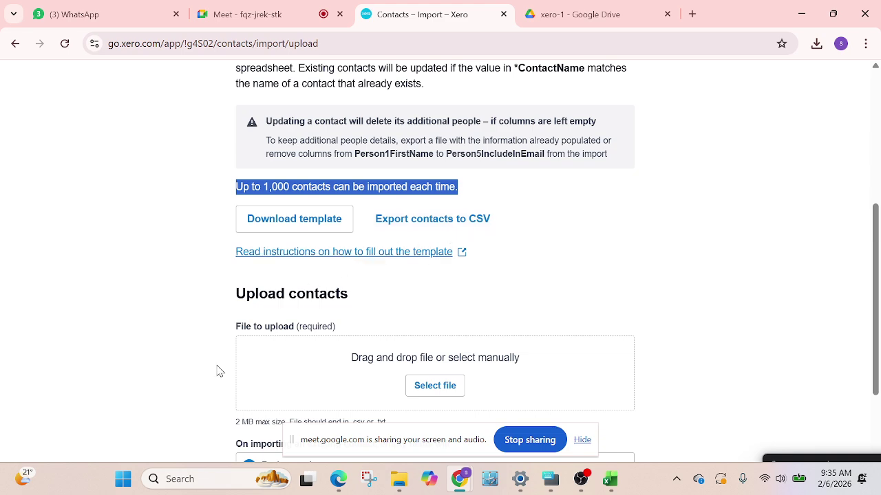
scroll(356, 276, down, 1)
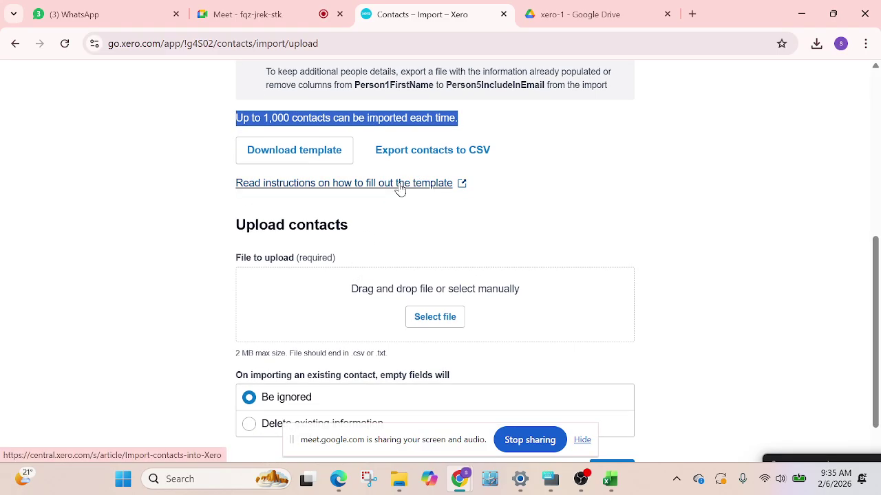
scroll(385, 292, down, 1)
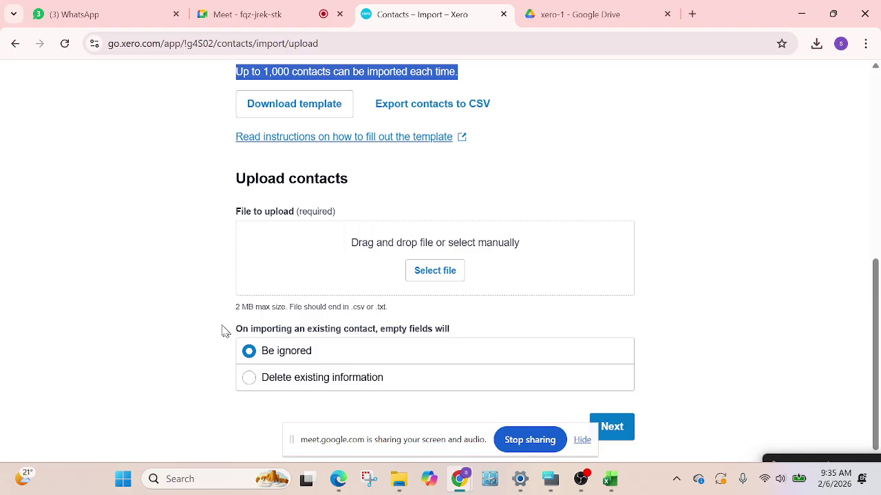
click(676, 479)
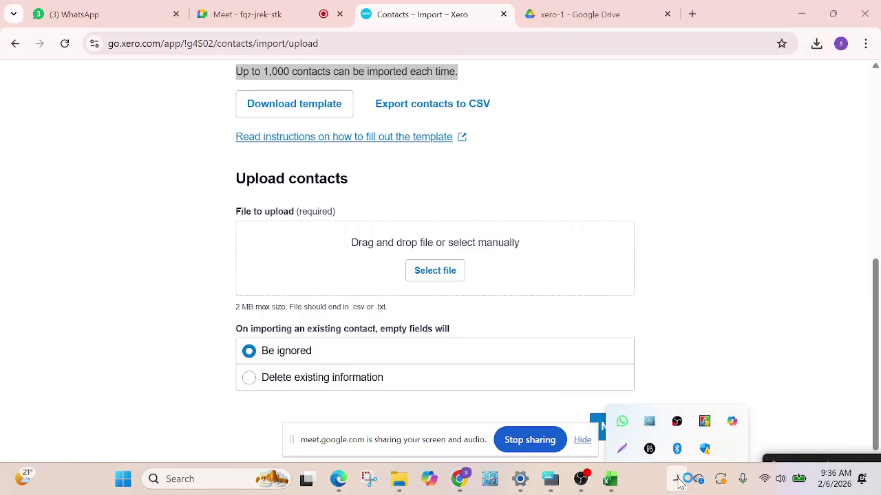
click(622, 440)
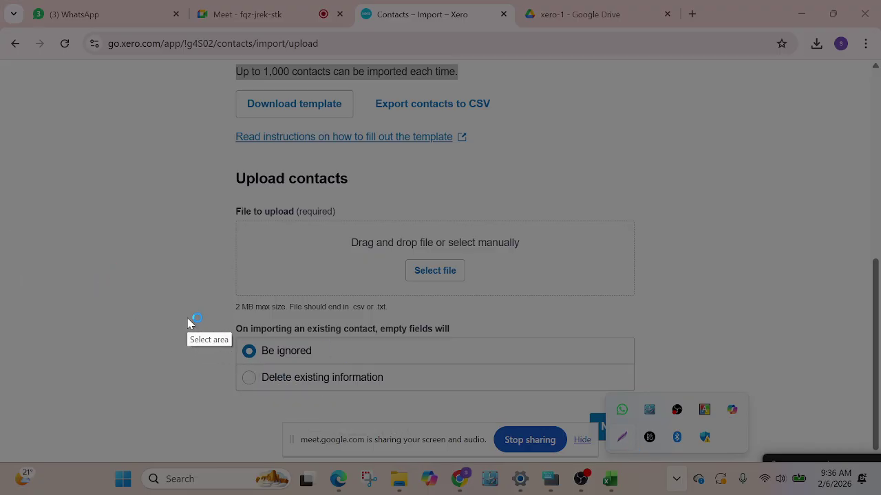
Capture the existing-contact options, mark them with red ticks and a box, then discard the capture
drag(192, 313, 693, 406)
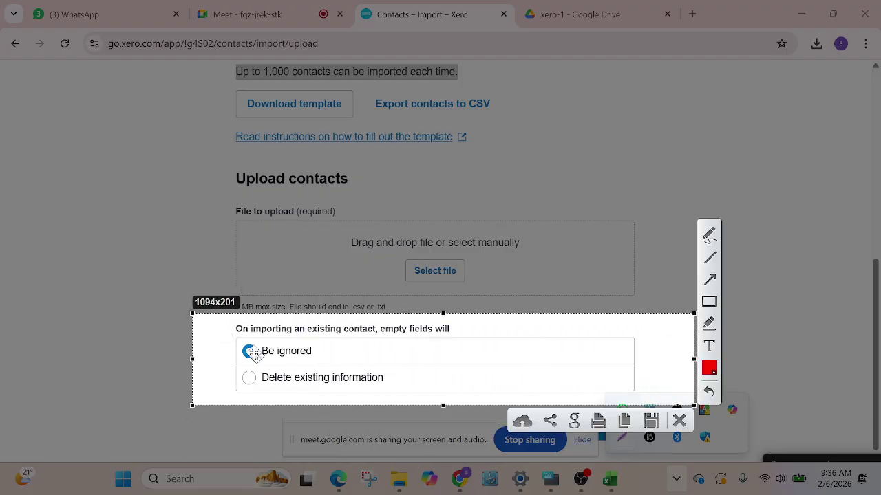
click(708, 238)
drag(201, 342, 278, 329)
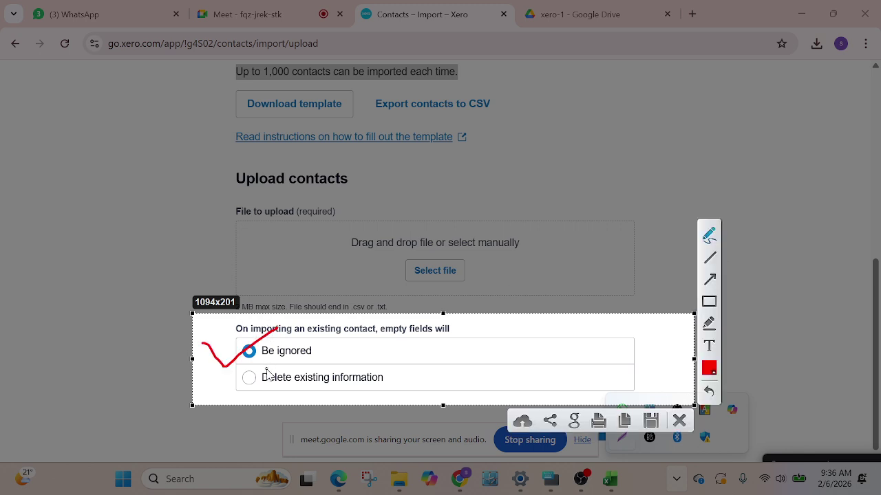
mouse_move(205, 372)
mouse_down()
mouse_move(240, 387)
mouse_move(286, 351)
mouse_up()
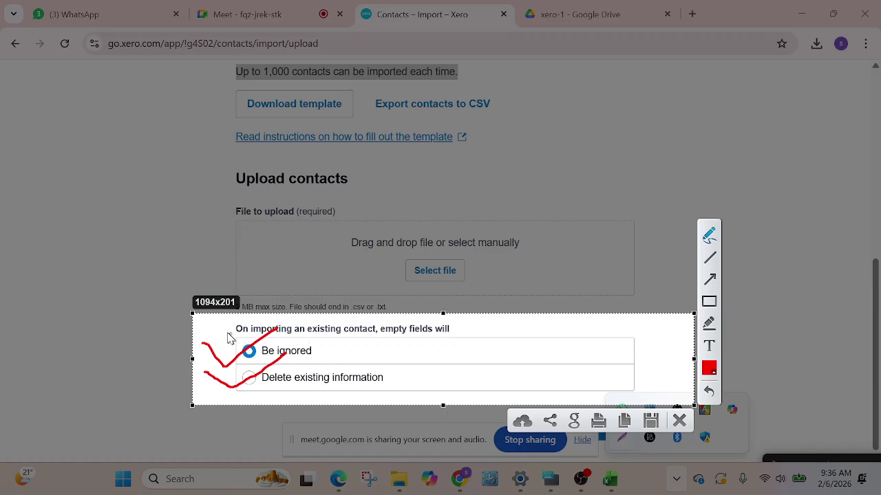
drag(212, 328, 251, 305)
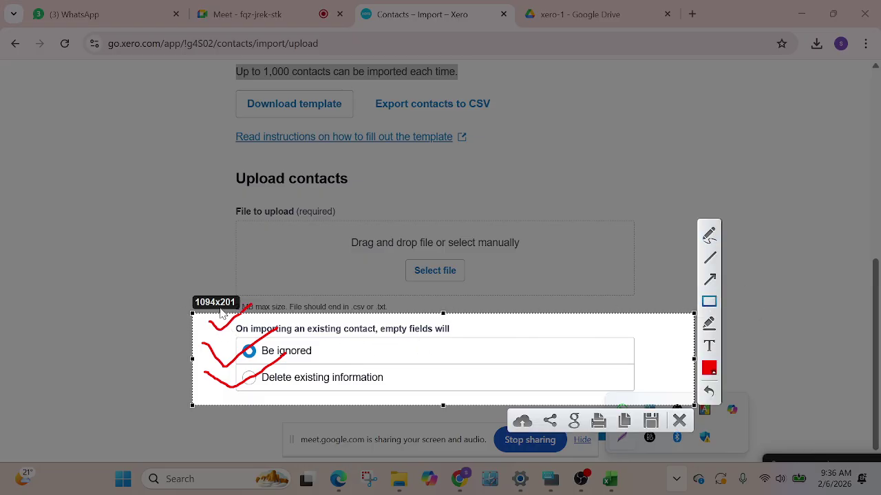
mouse_move(224, 314)
mouse_down()
mouse_move(238, 333)
mouse_move(489, 352)
mouse_up()
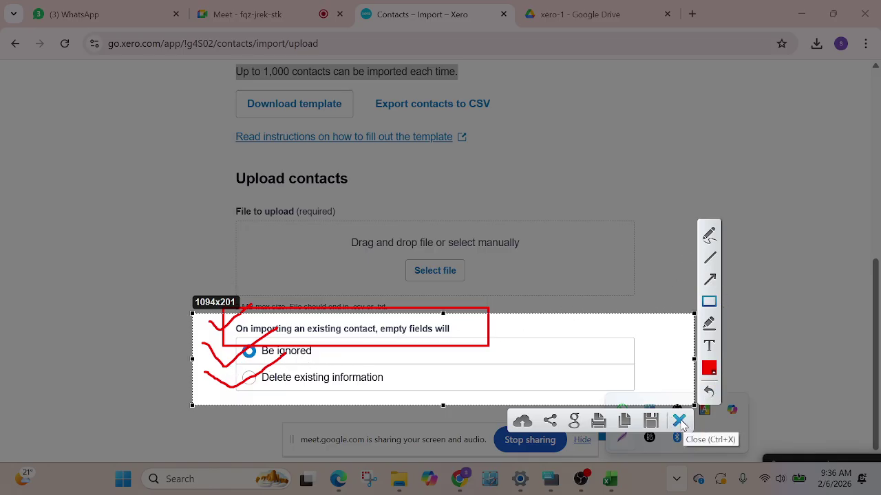
click(680, 421)
Export the existing Xero contacts as Contacts.csv and open it in Excel
scroll(440, 347, up, 3)
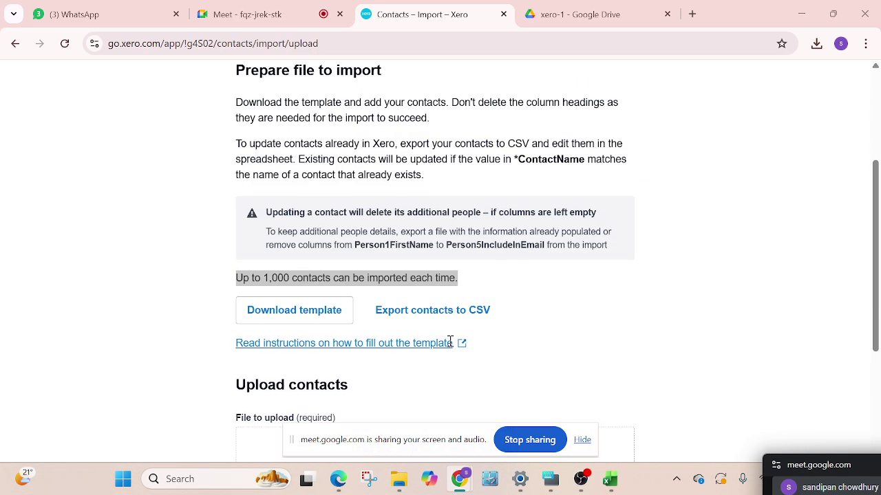
scroll(440, 348, down, 3)
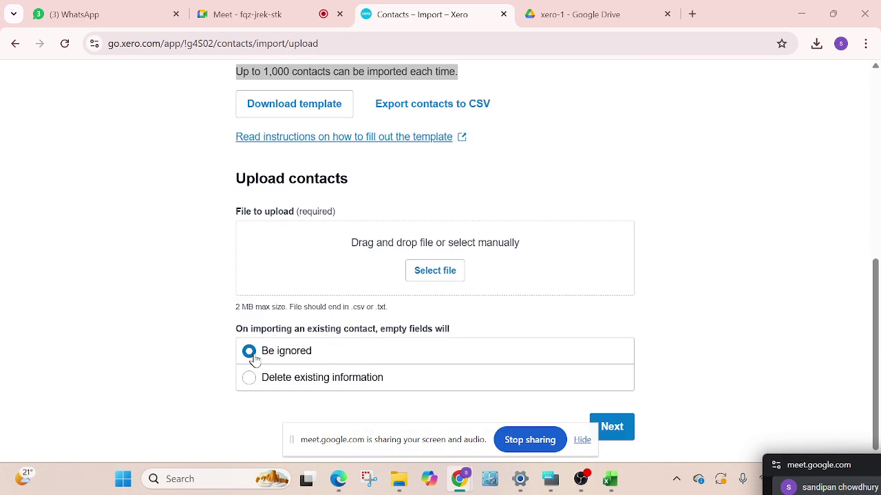
scroll(489, 351, up, 2)
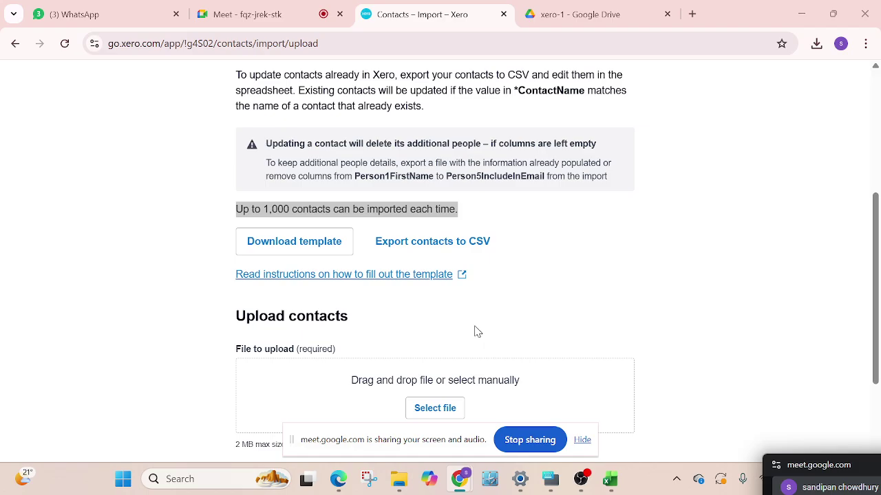
scroll(475, 328, up, 1)
scroll(468, 324, down, 2)
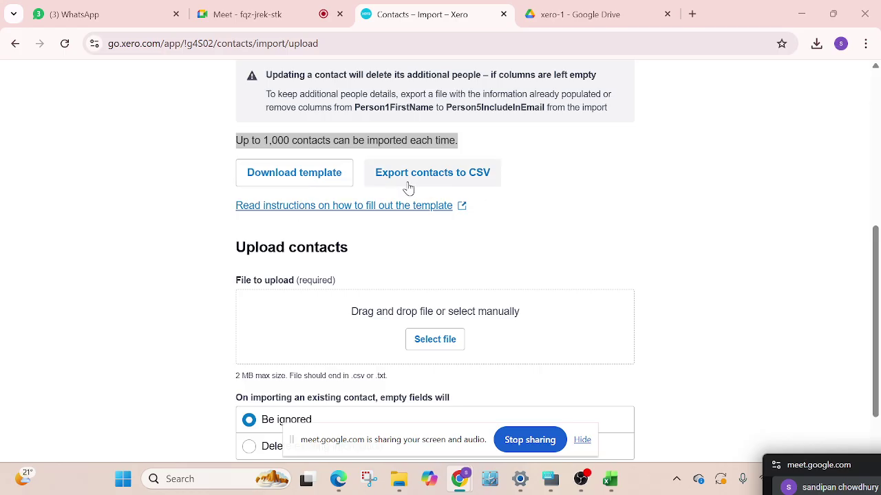
click(458, 185)
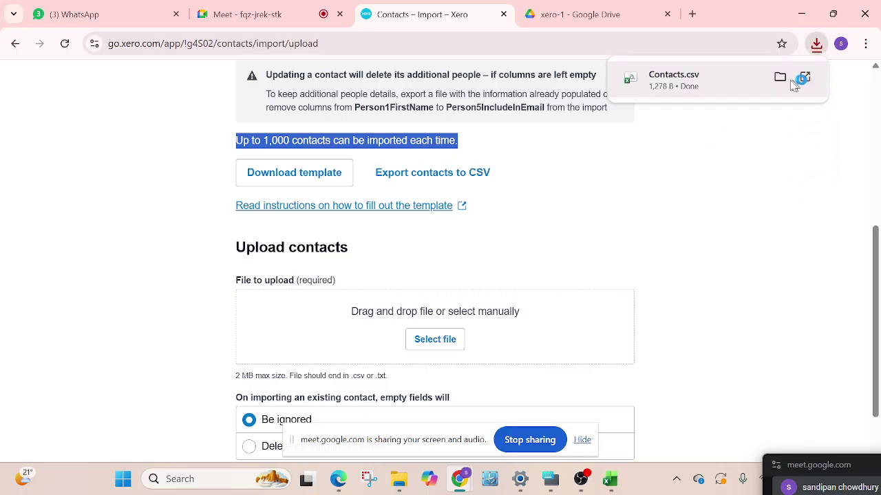
click(801, 80)
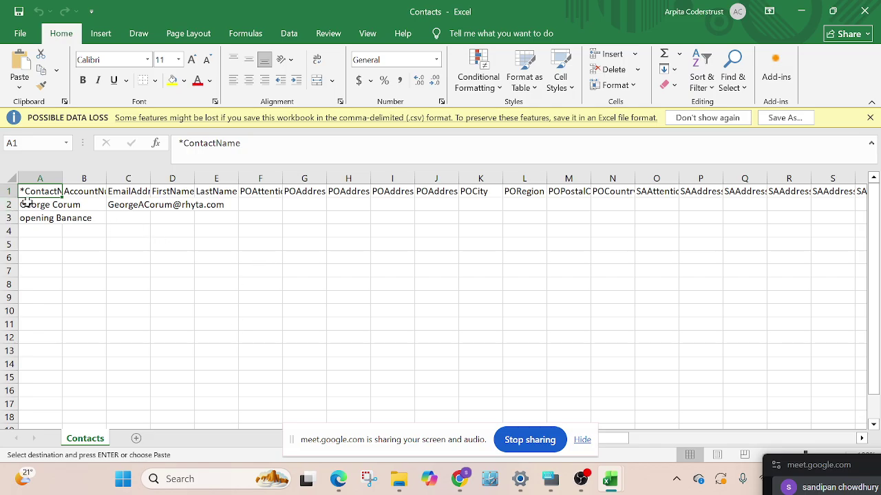
Clear the opening Banance row 3 in Contacts.csv and switch to the Crown Computers buyer workbook
click(8, 217)
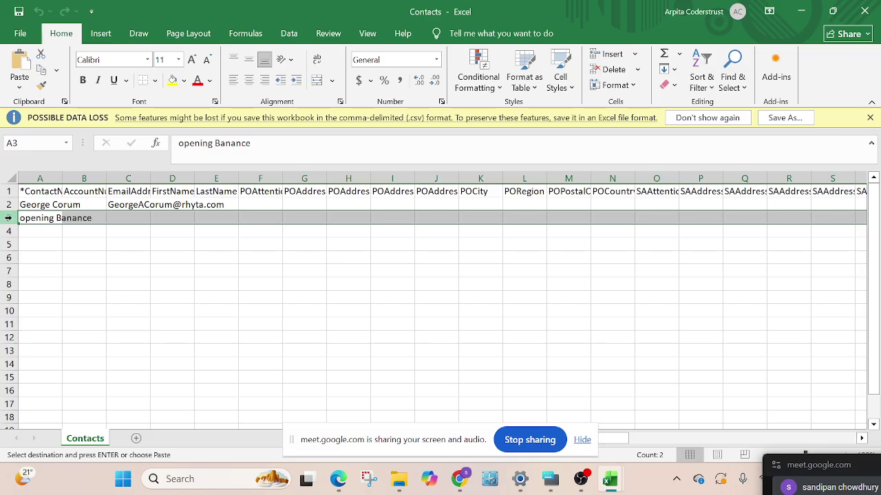
key(Delete)
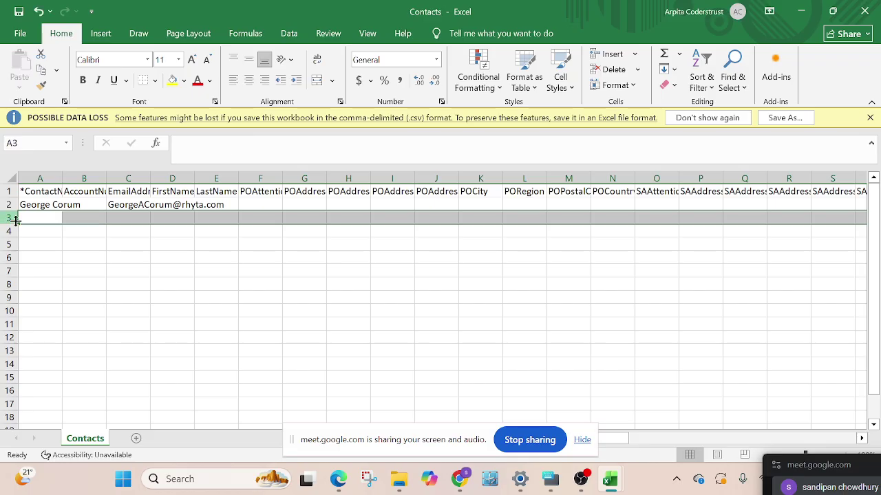
click(128, 309)
click(31, 205)
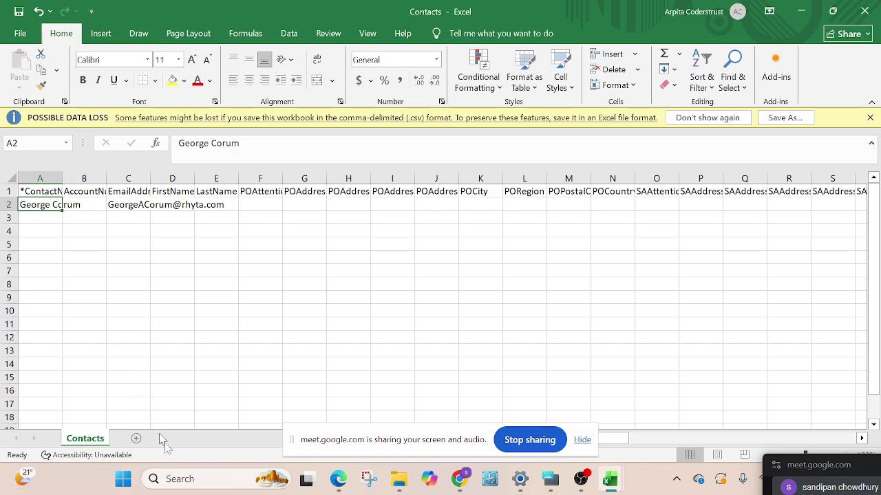
mouse_move(608, 464)
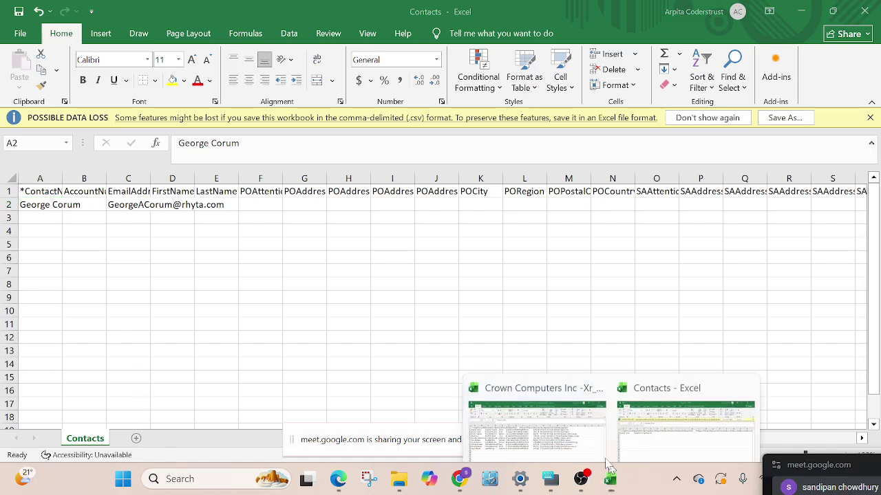
click(543, 430)
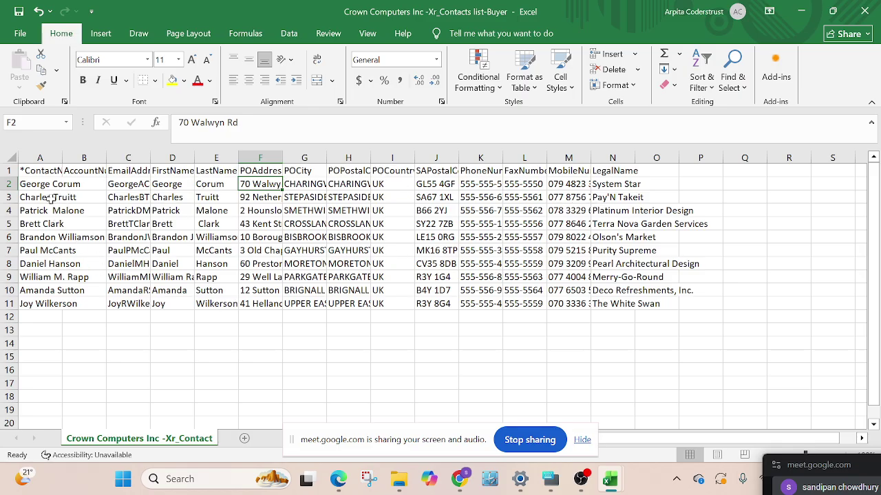
Paste buyer names A3:A11 into the Contacts sheet from A3, widen column A, and return to the browser
drag(51, 198, 41, 301)
key(ctrl+c)
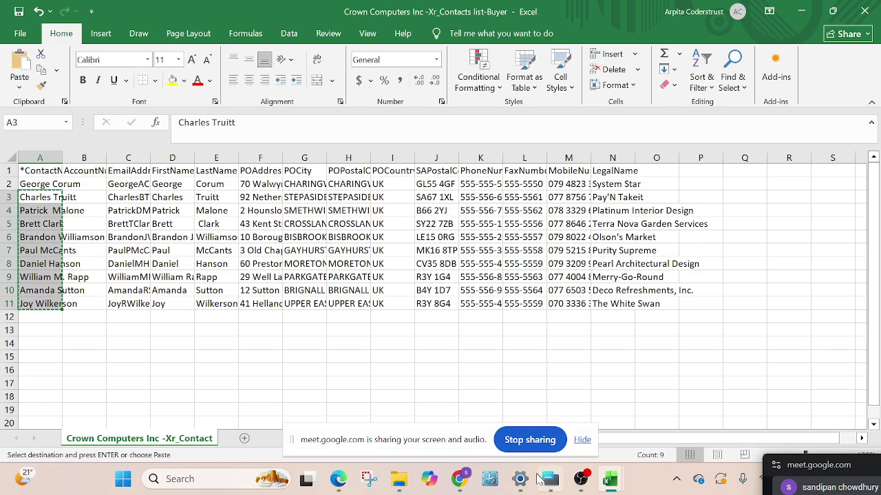
mouse_move(609, 479)
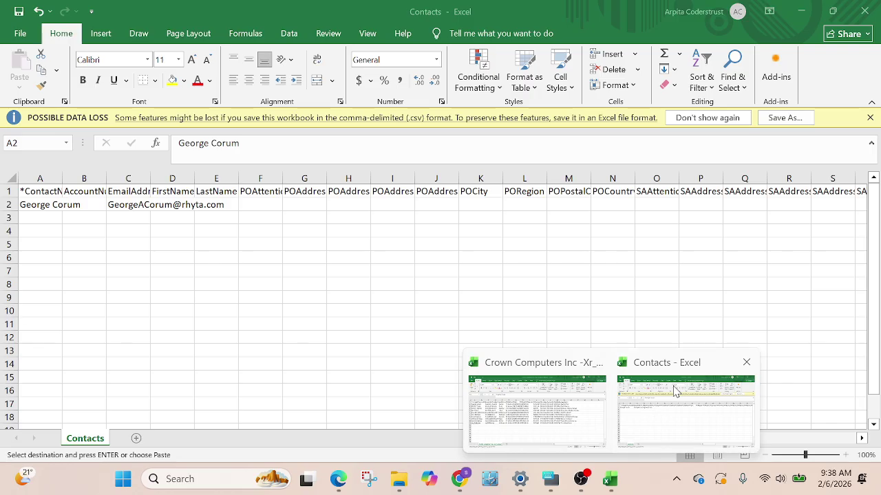
click(674, 389)
click(28, 218)
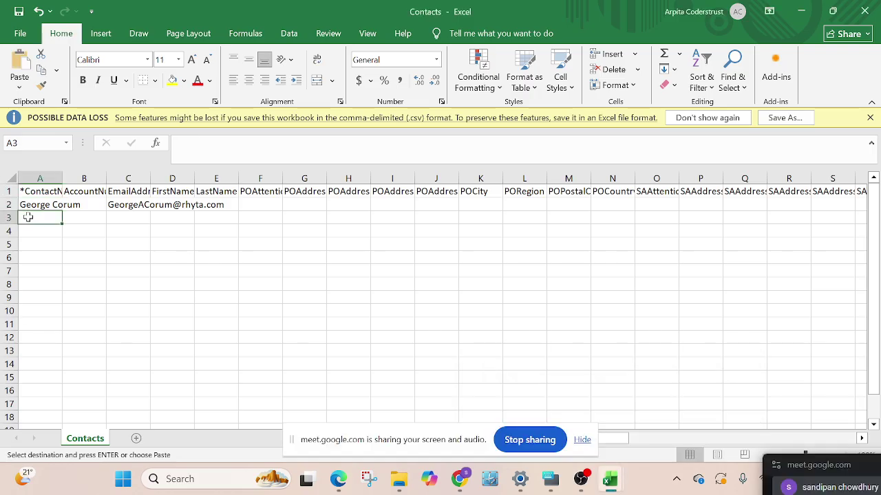
key(ctrl+v)
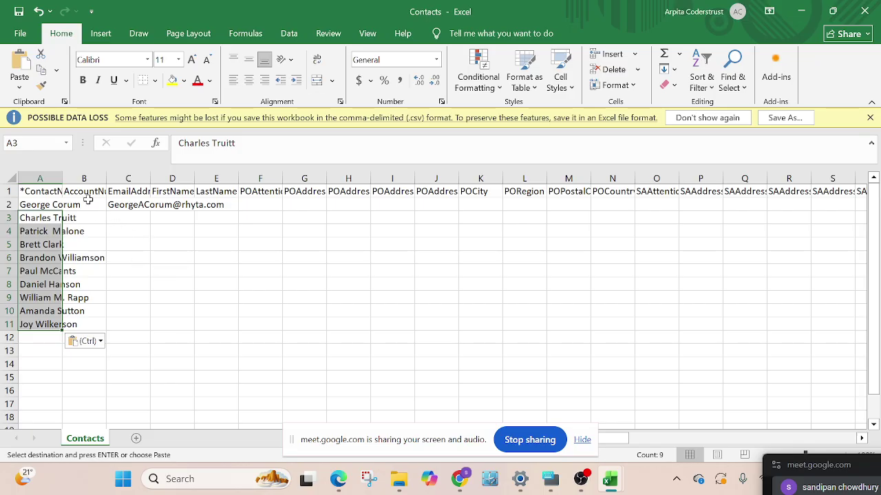
drag(60, 179, 88, 180)
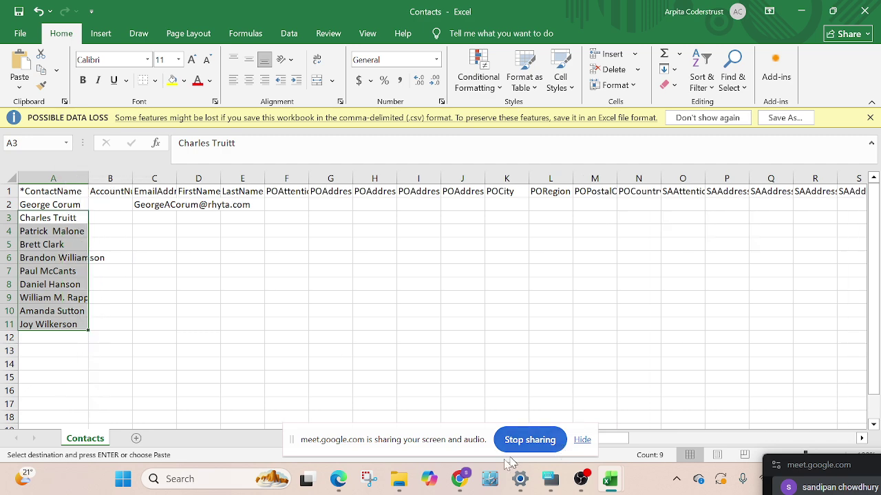
click(460, 480)
Leave the Xero import page, select A2 in the Contacts workbook, then bring up the Crown Computers buyer workbook
click(347, 394)
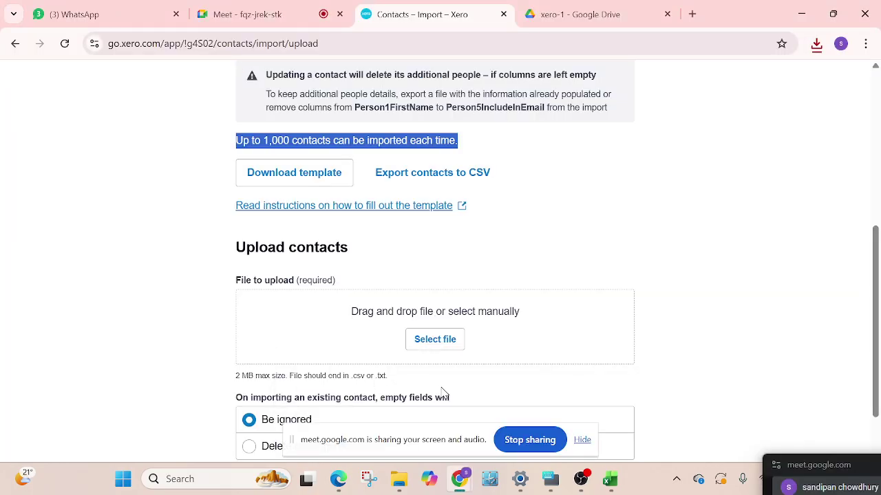
scroll(320, 358, up, 1)
scroll(320, 351, down, 2)
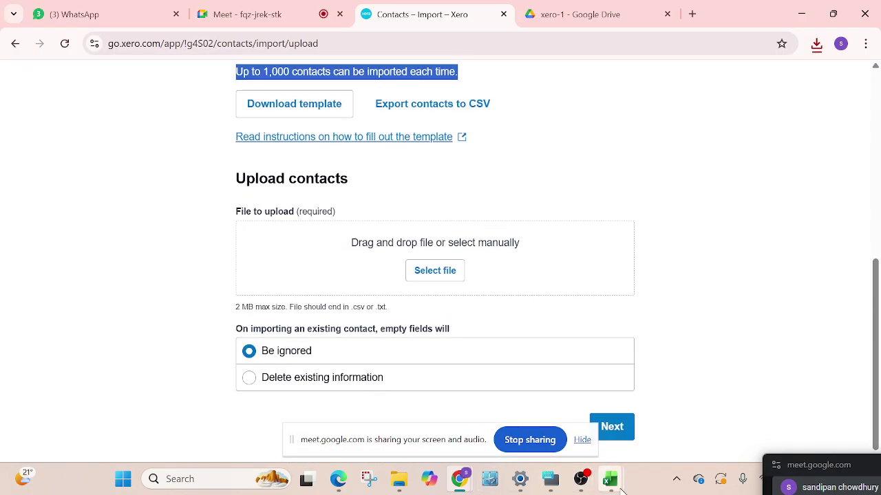
mouse_move(611, 482)
click(654, 421)
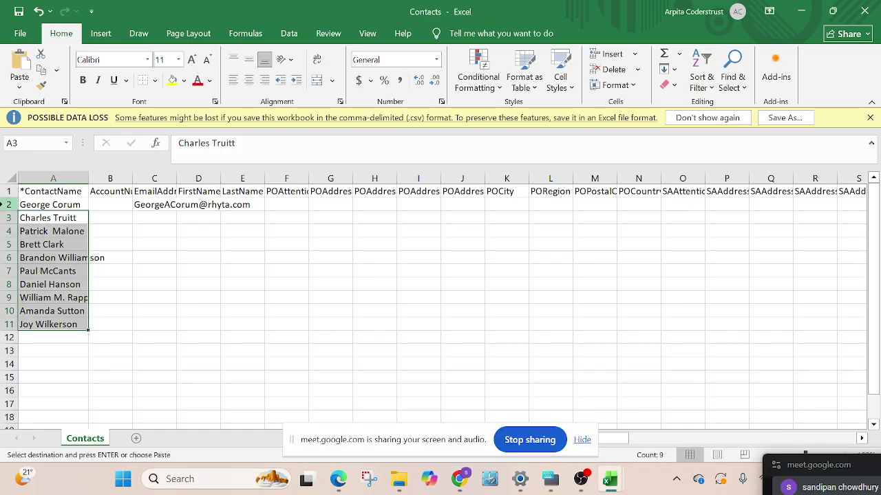
click(38, 206)
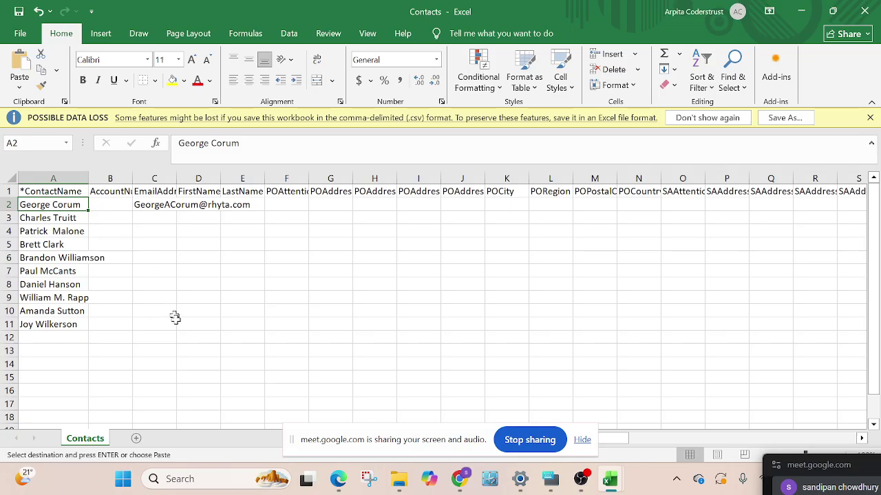
mouse_move(606, 478)
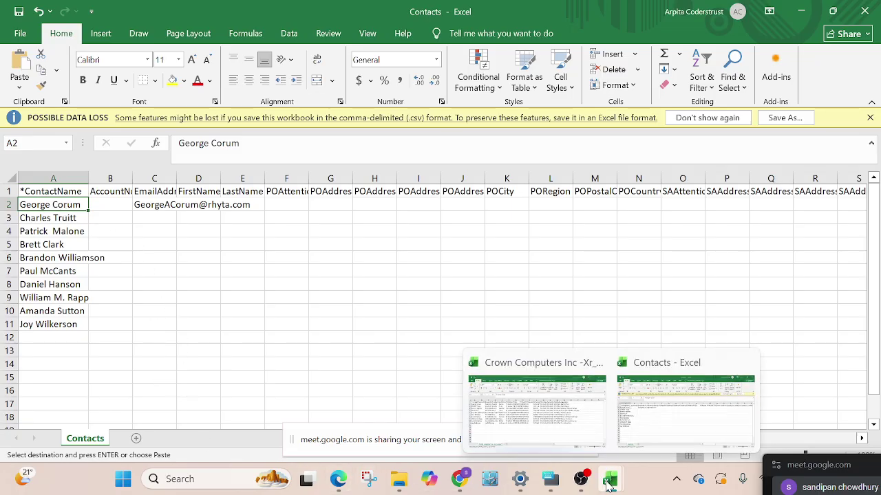
click(537, 402)
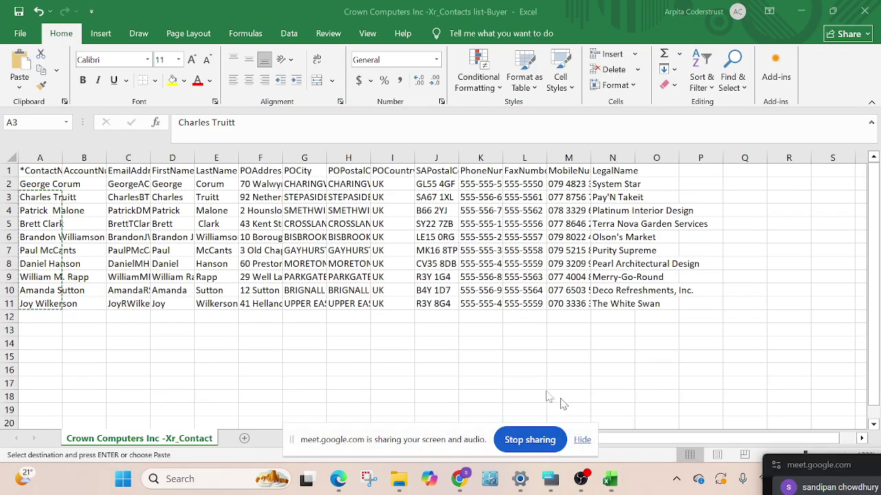
Copy the nine remaining buyer e-mail addresses (C3:C11) into the Contacts sheet at C3
drag(143, 184, 131, 304)
click(128, 184)
key(ctrl+c)
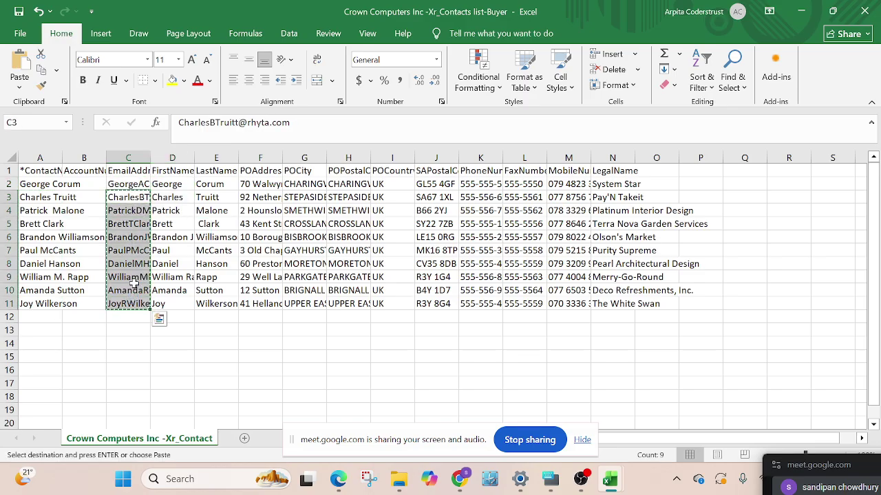
key(alt+Tab)
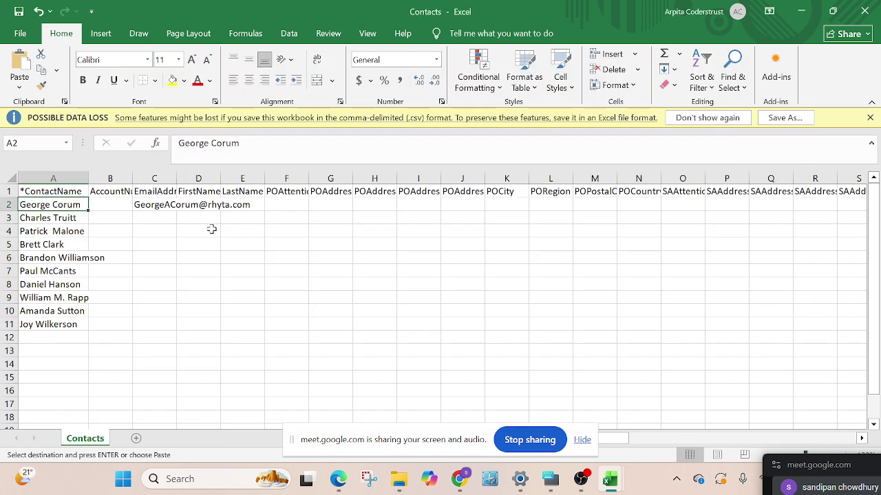
click(149, 219)
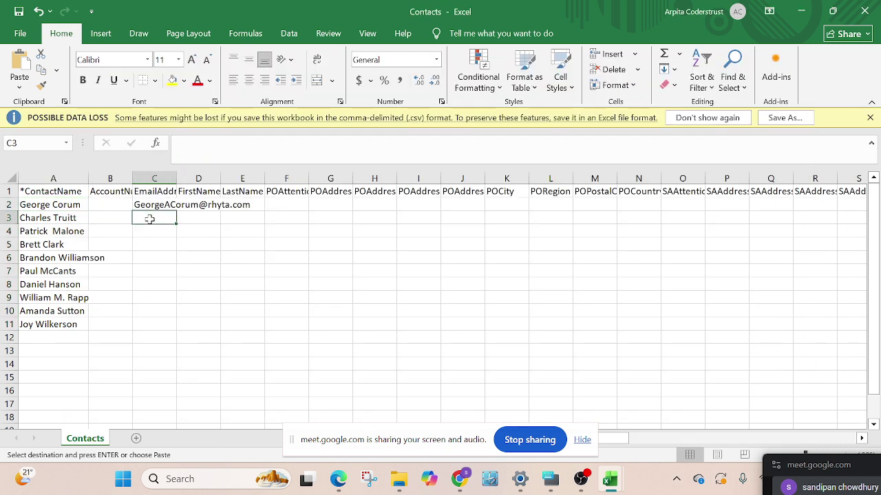
key(ctrl+v)
Compare the Contacts column headers with the buyer list, ending on the Crown Computers workbook
click(110, 192)
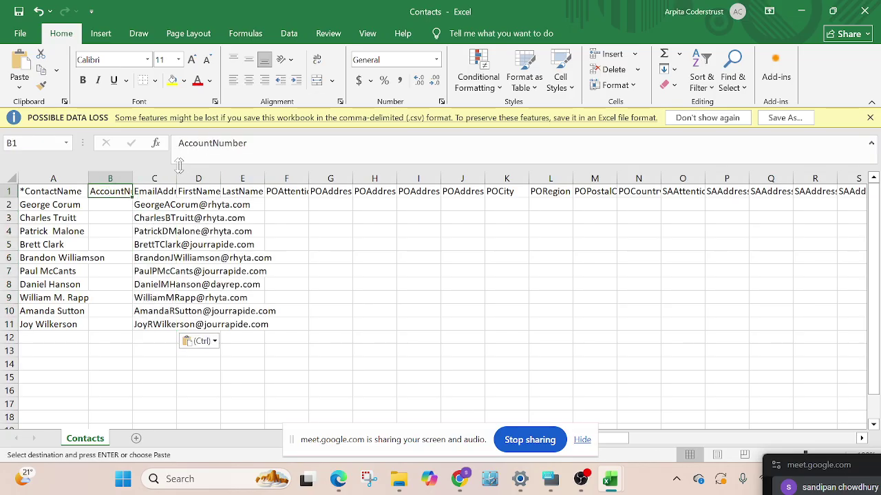
click(201, 205)
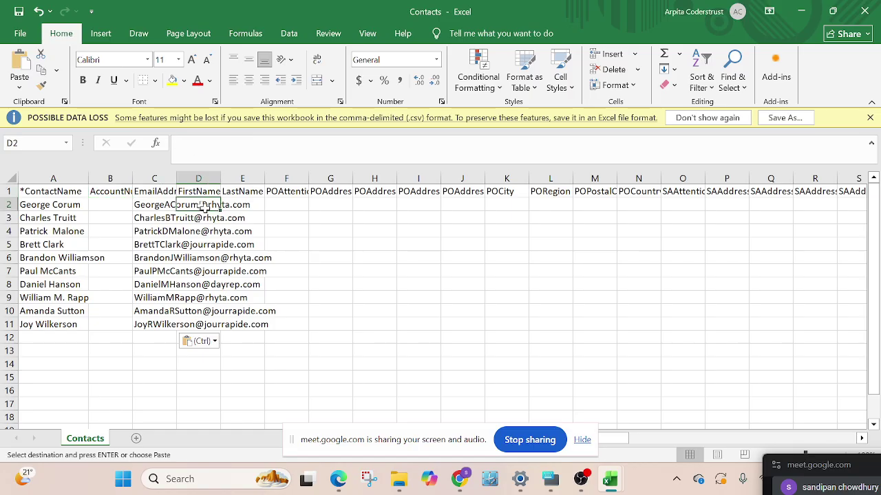
mouse_move(612, 481)
click(521, 406)
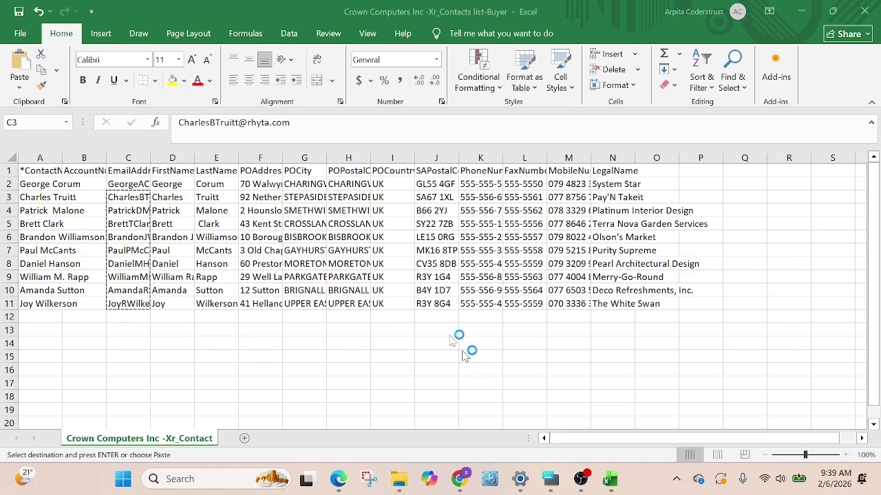
click(168, 185)
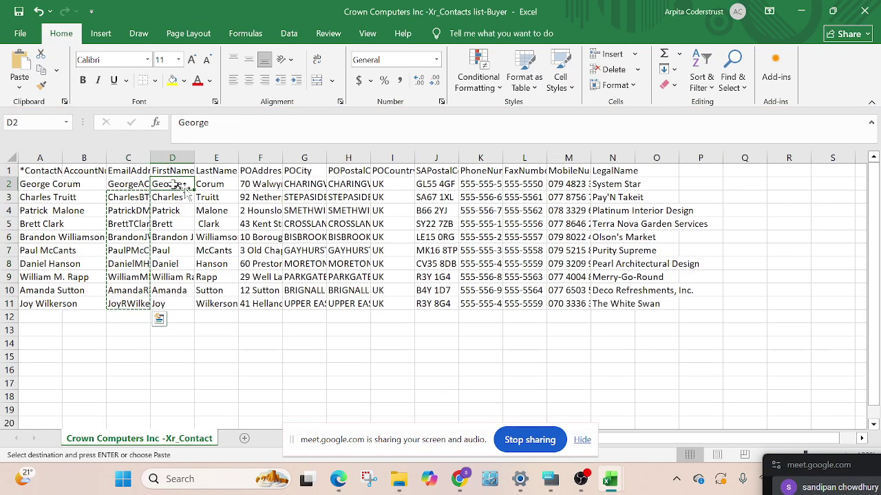
mouse_move(611, 484)
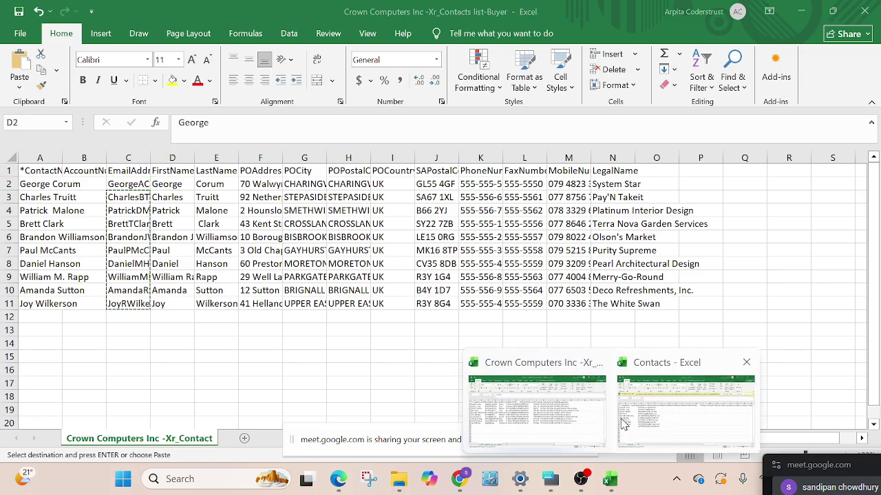
click(636, 451)
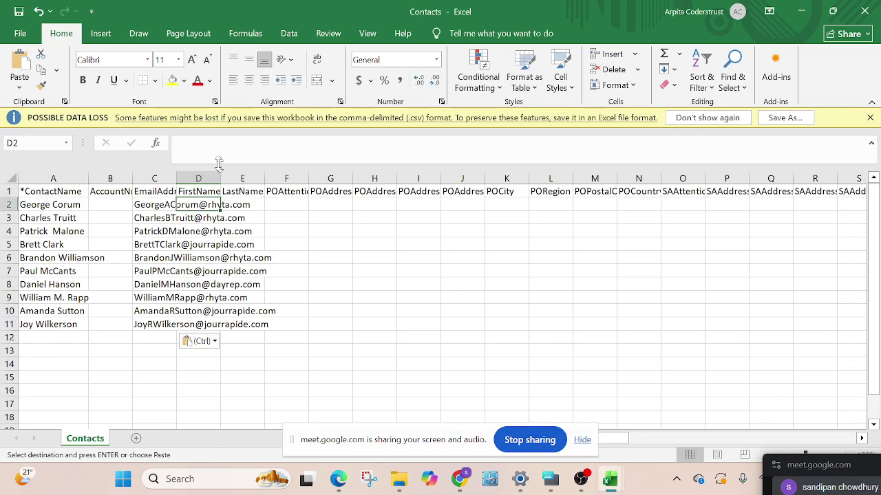
click(288, 189)
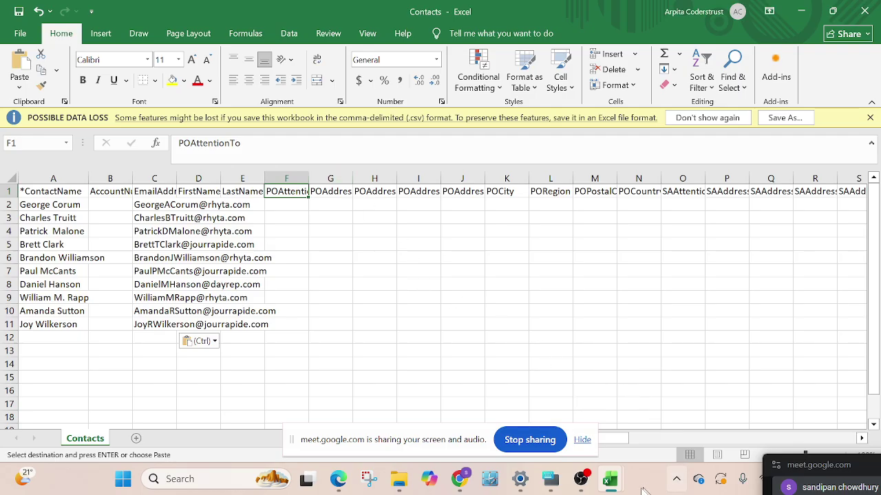
mouse_move(606, 478)
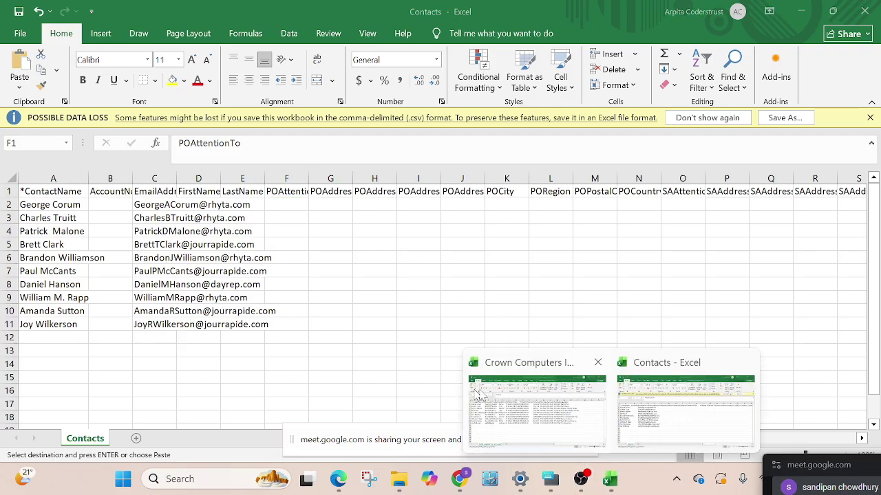
click(476, 393)
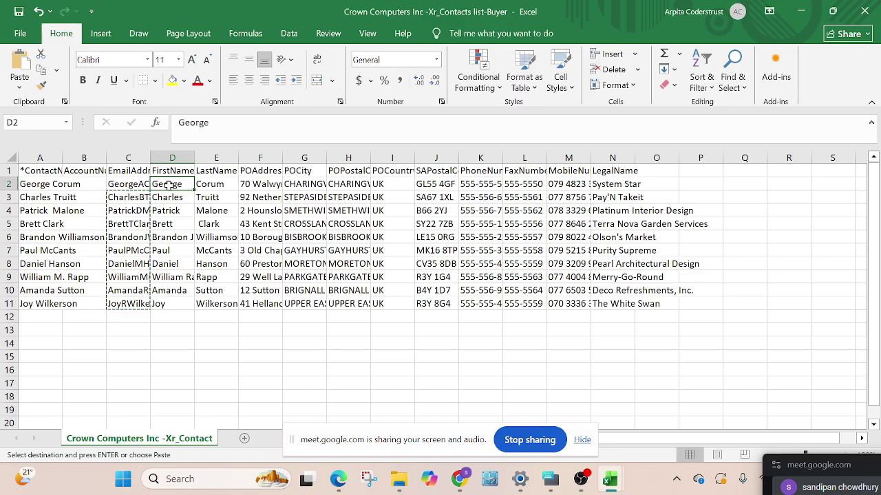
Copy all ten buyers' first and last names (D2:E11) into the Contacts sheet at D2
drag(169, 185, 232, 304)
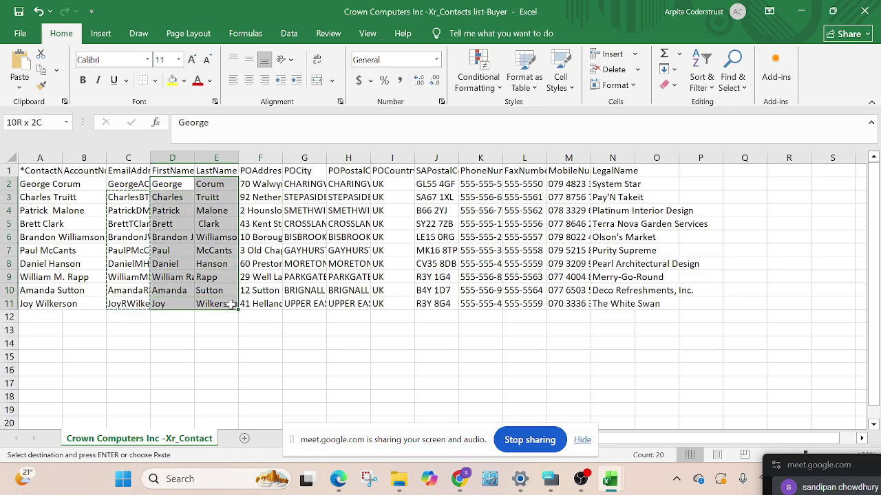
drag(165, 198, 221, 304)
key(ctrl+c)
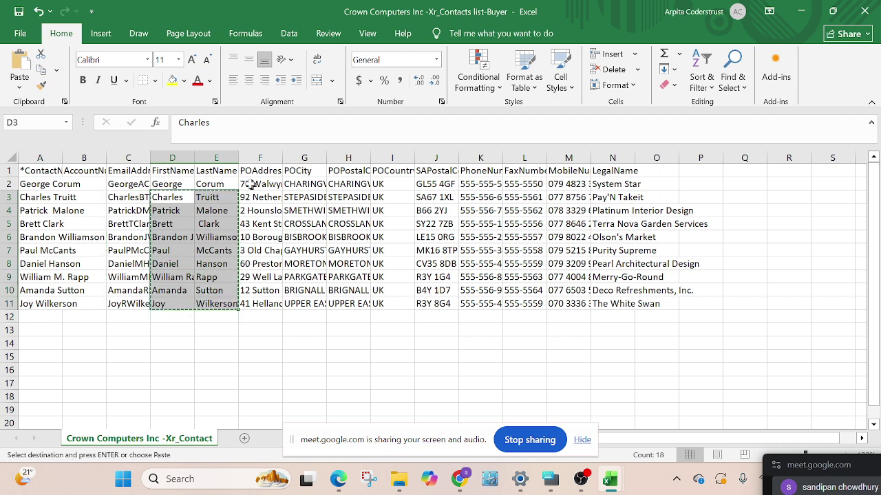
drag(168, 184, 228, 307)
key(ctrl+c)
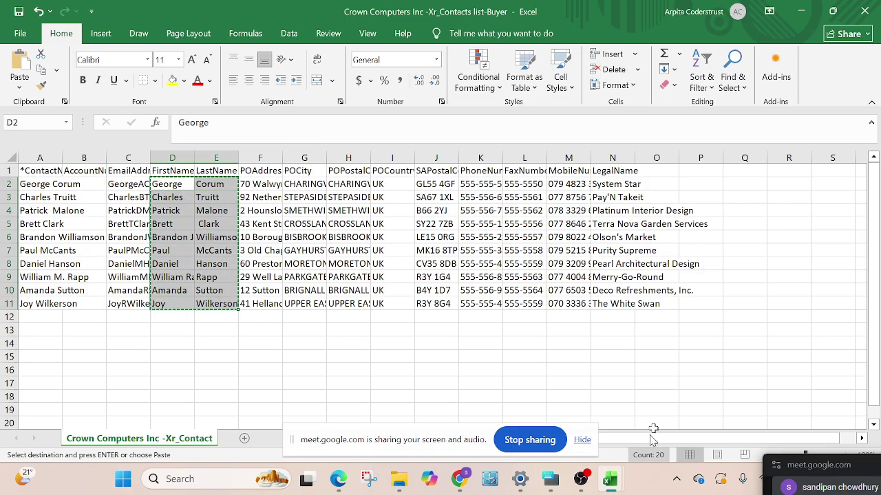
mouse_move(612, 481)
click(689, 401)
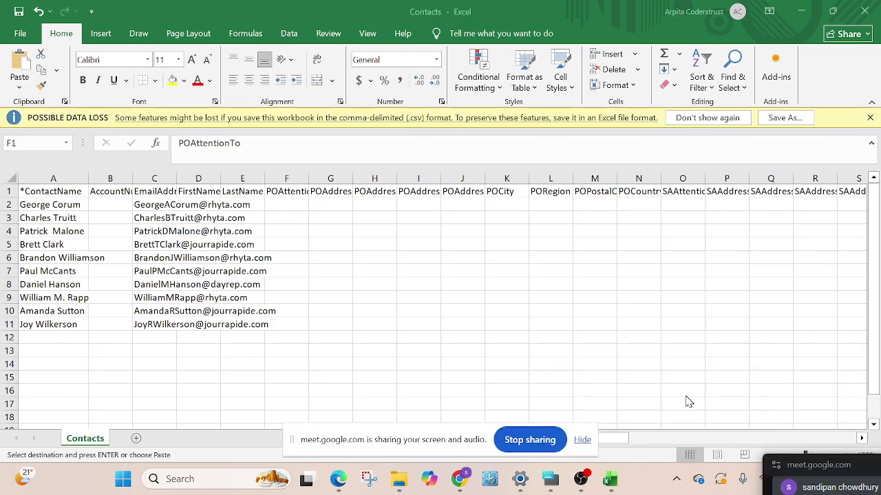
click(198, 205)
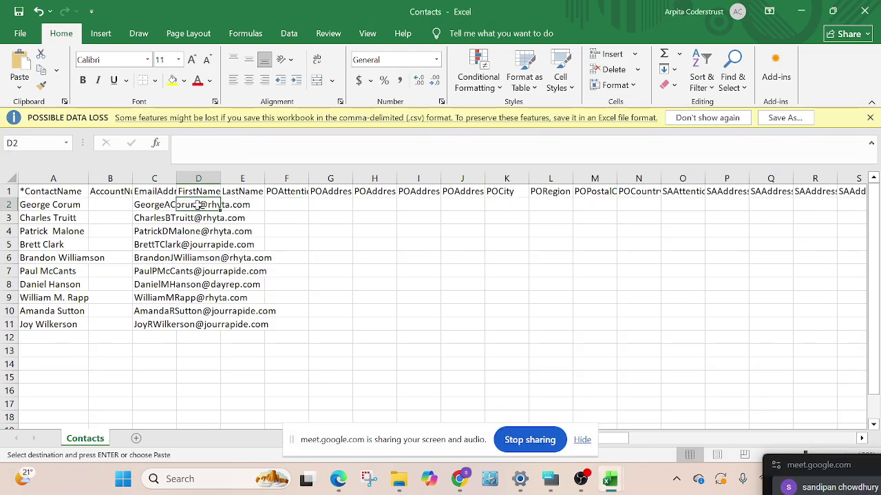
key(ctrl+v)
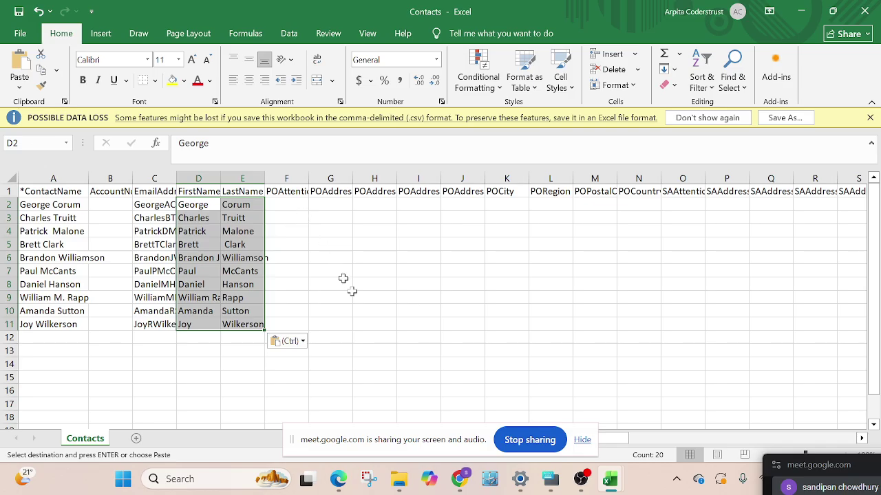
mouse_move(608, 485)
click(540, 442)
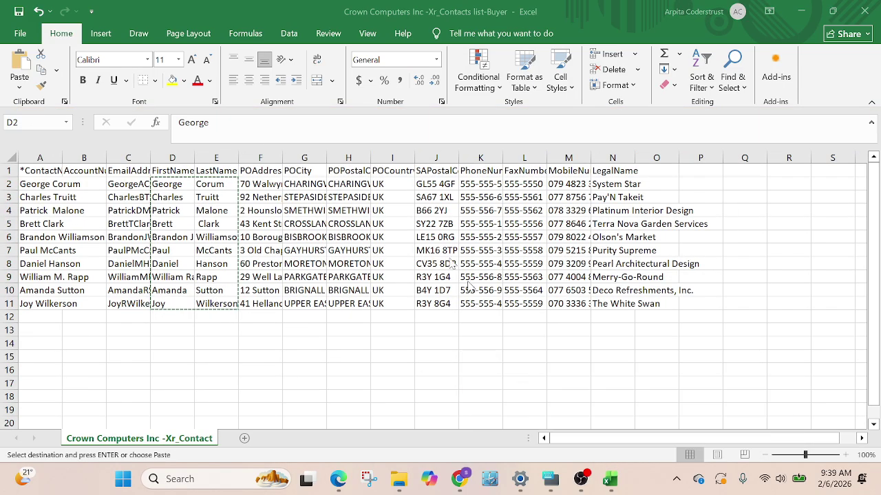
drag(265, 184, 283, 306)
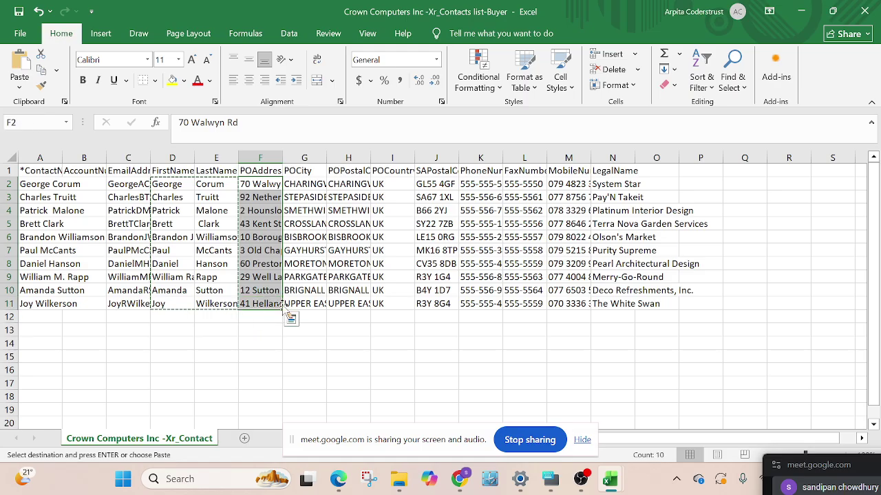
Paste the ten buyers' PO street addresses into the Contacts sheet at G2
key(ctrl+c)
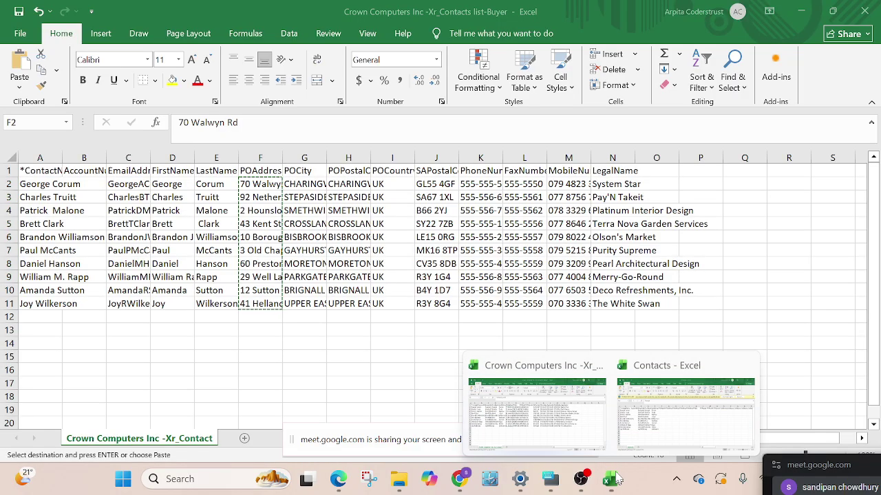
mouse_move(608, 482)
click(650, 421)
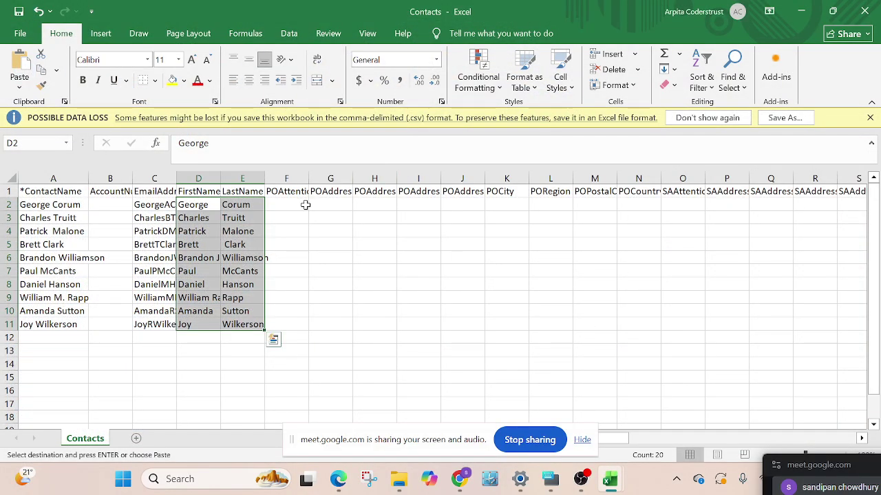
click(329, 203)
key(ctrl+v)
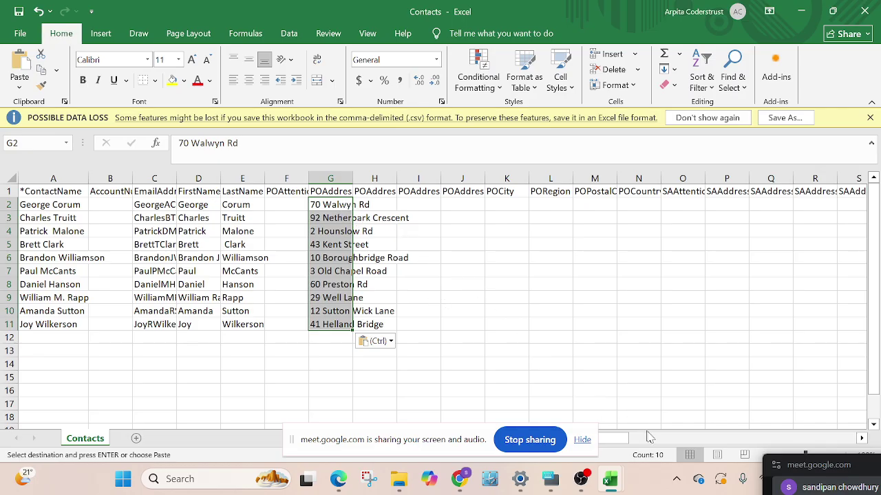
Re-paste the PO addresses into column G and return to the Crown Computers workbook
click(612, 481)
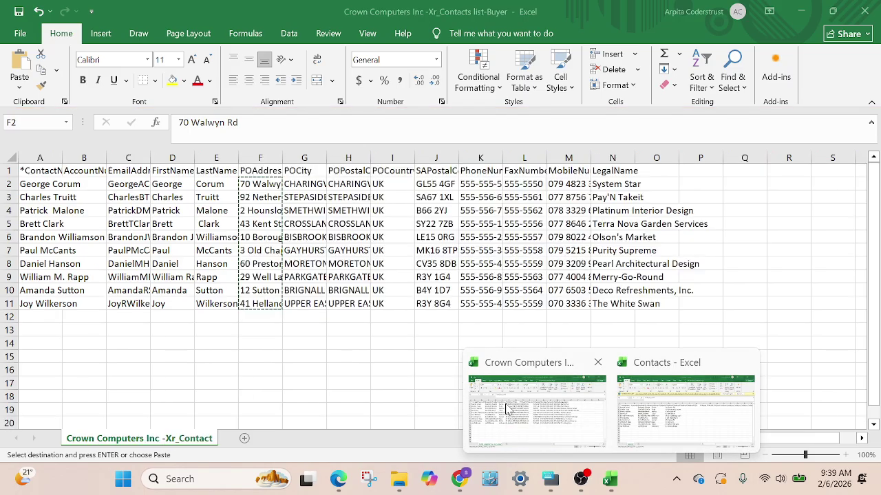
click(507, 409)
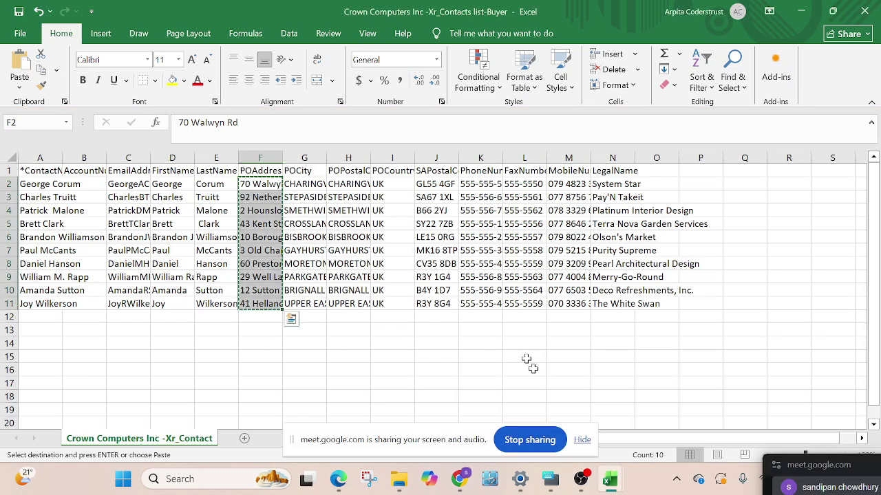
click(610, 480)
click(729, 441)
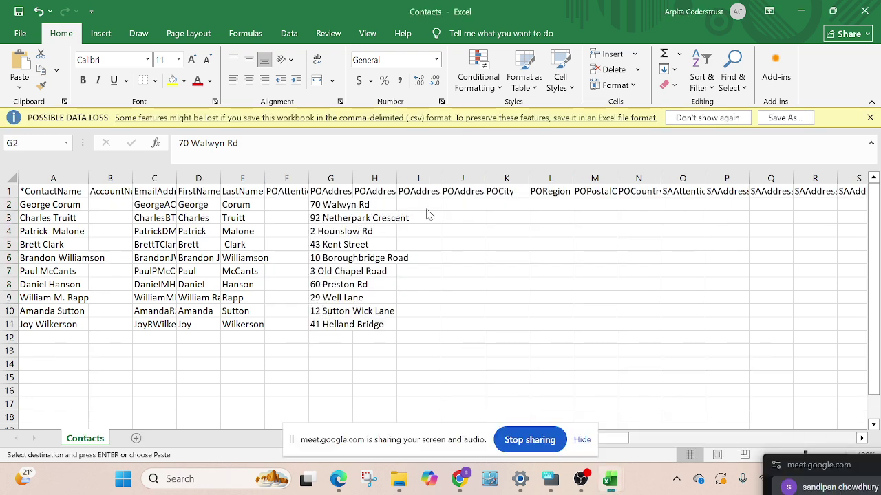
key(ctrl+v)
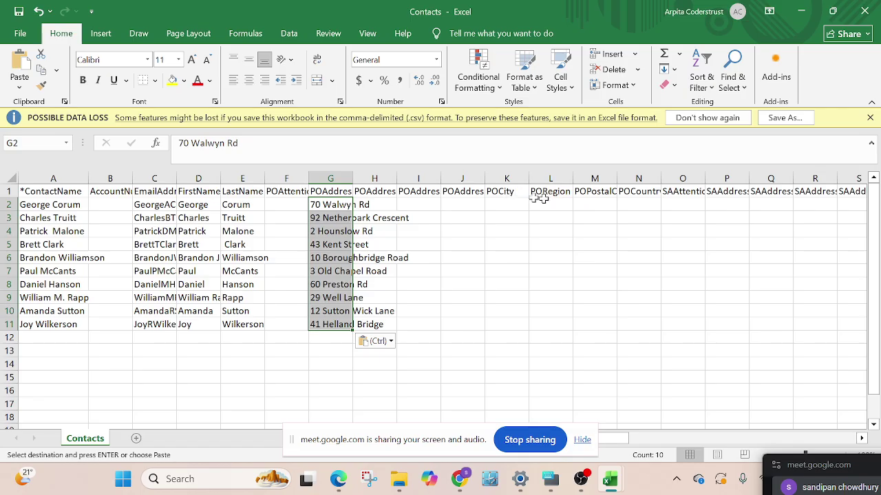
mouse_move(610, 479)
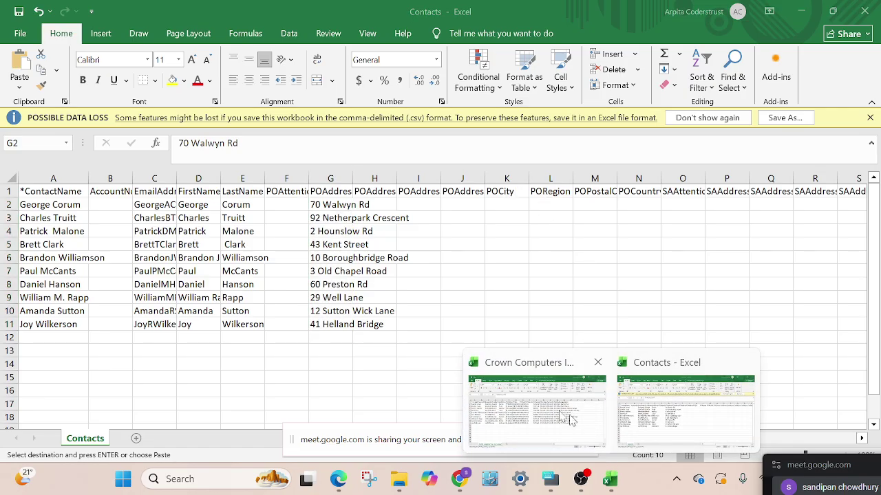
click(568, 417)
key(ctrl+v)
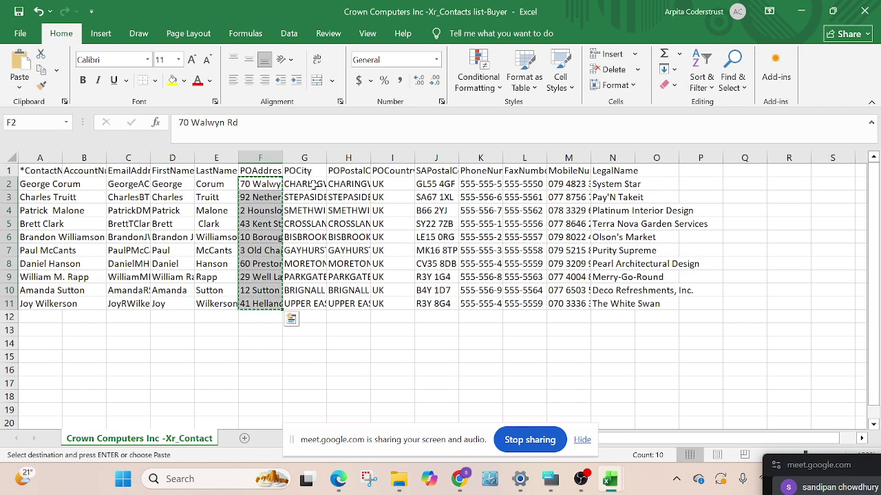
Copy the ten buyers' city names into the Contacts POCity column
drag(306, 184, 306, 308)
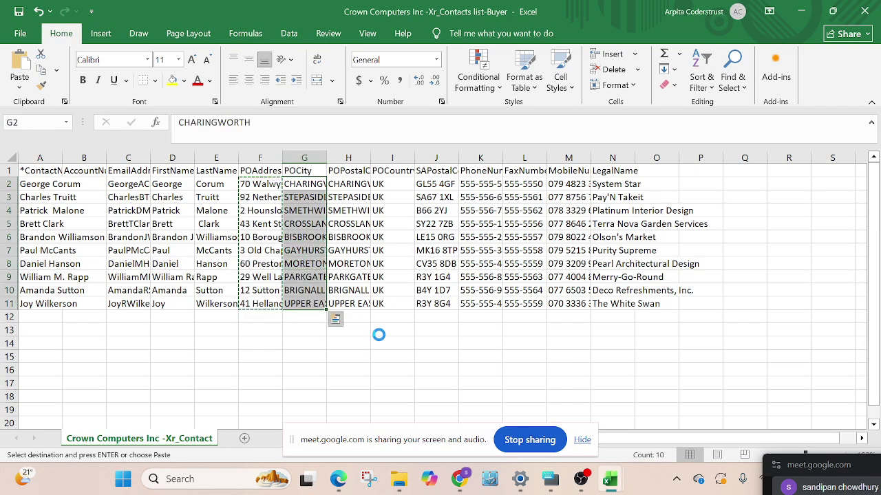
key(ctrl+c)
mouse_move(612, 480)
click(645, 413)
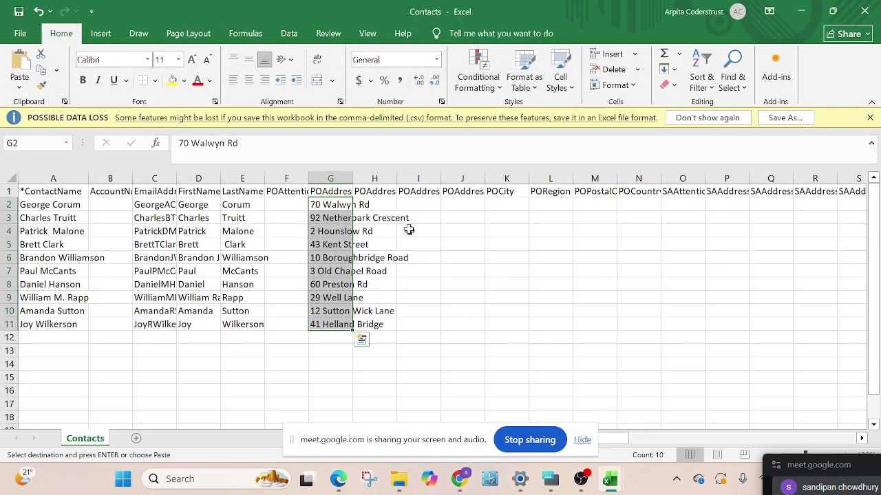
click(500, 205)
key(ctrl+v)
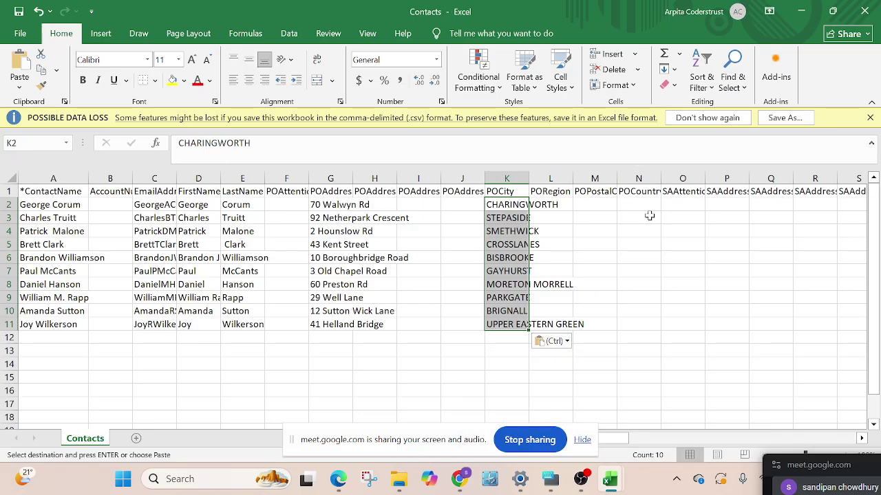
mouse_move(609, 479)
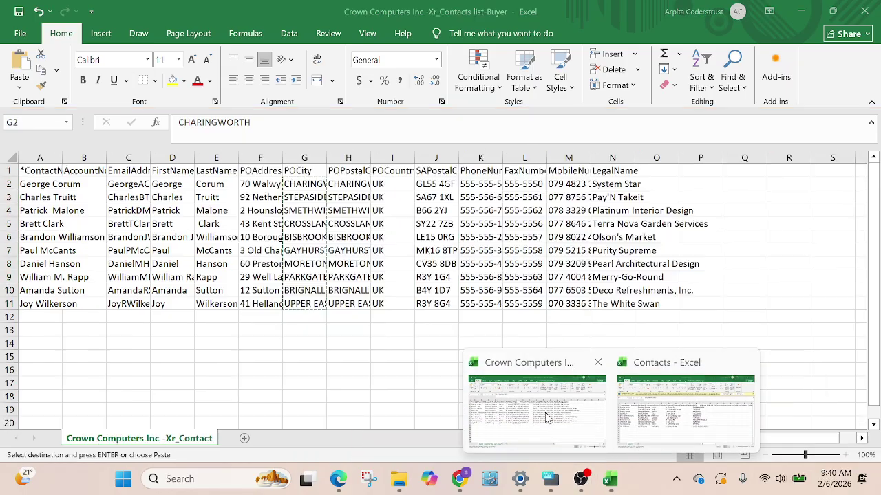
click(626, 392)
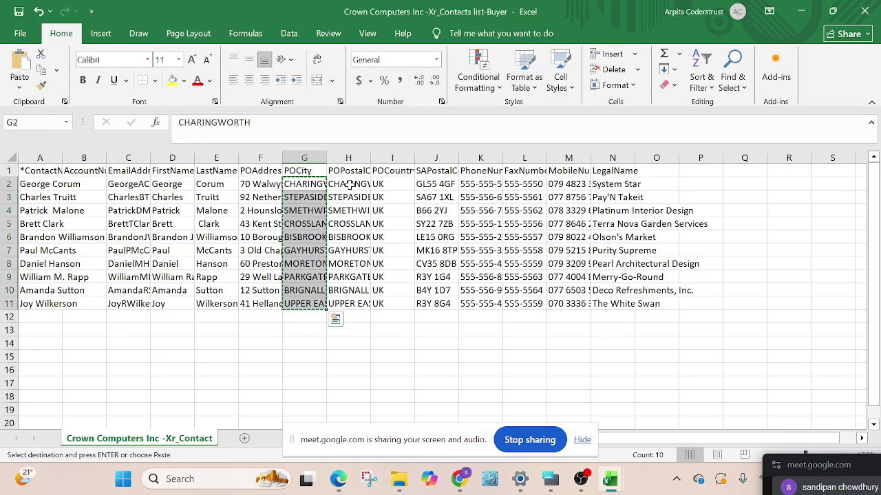
Paste the buyers' postal codes and UK country into the POPostalCode and POCountry columns
drag(350, 184, 394, 308)
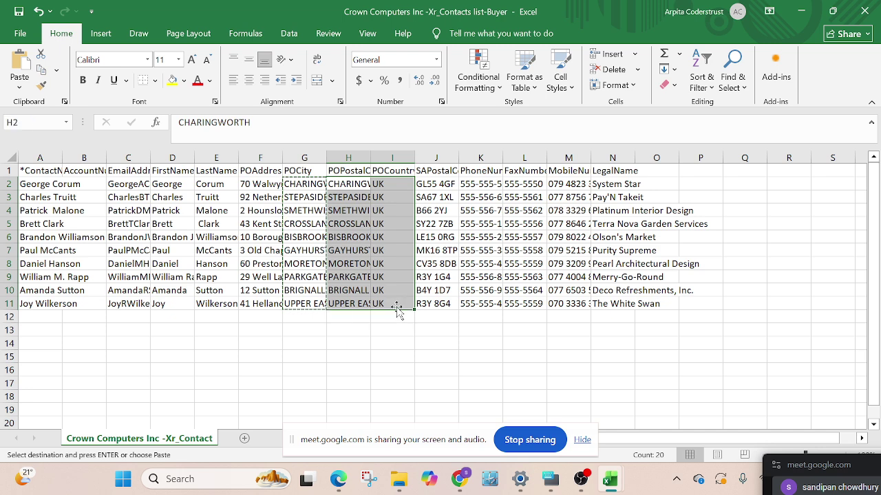
key(ctrl+c)
click(610, 479)
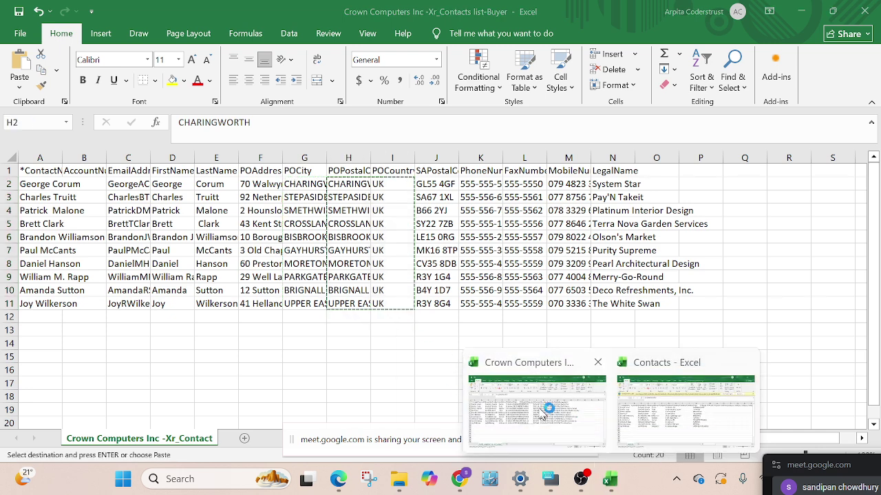
click(708, 406)
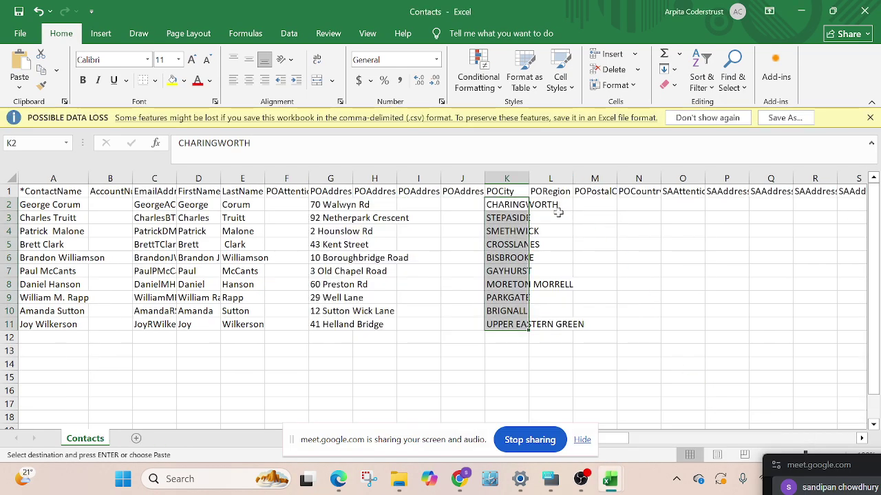
click(600, 206)
key(ctrl+v)
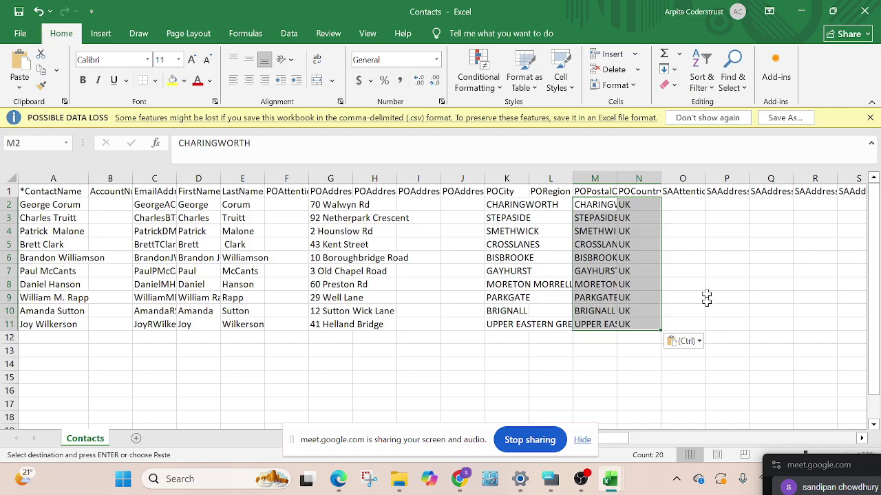
mouse_move(605, 477)
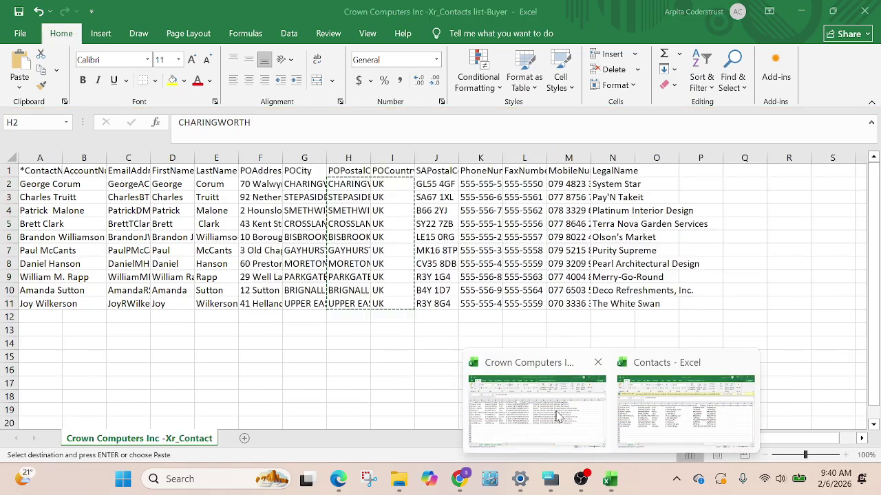
click(544, 406)
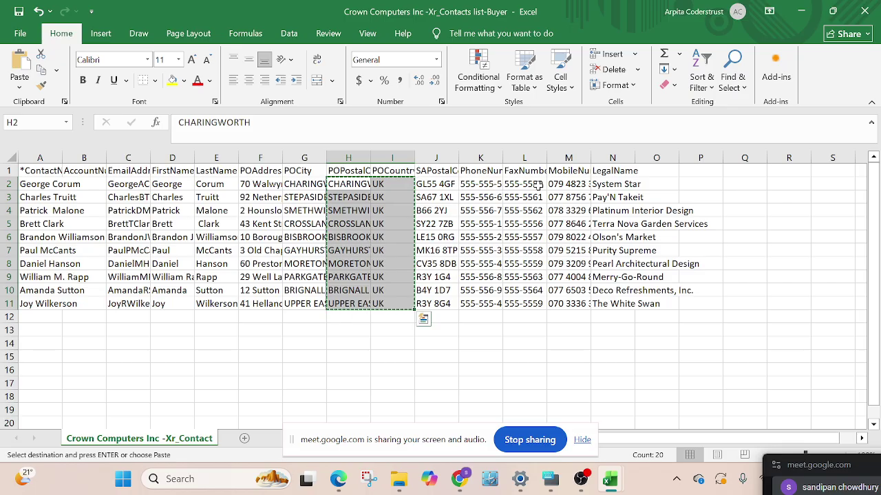
mouse_move(608, 478)
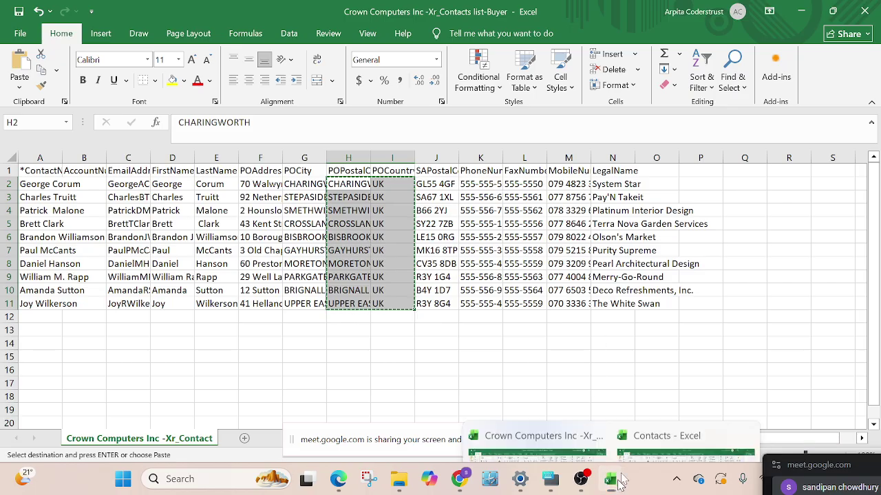
click(678, 413)
key(ctrl+v)
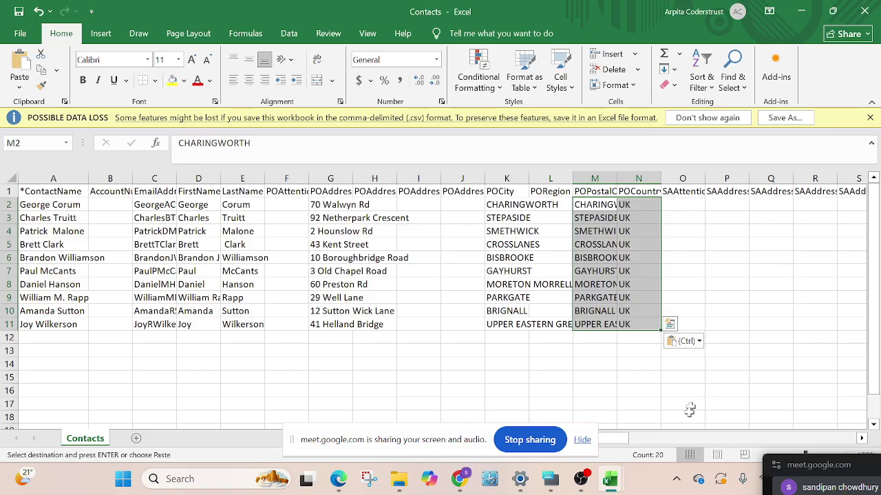
drag(626, 439, 664, 420)
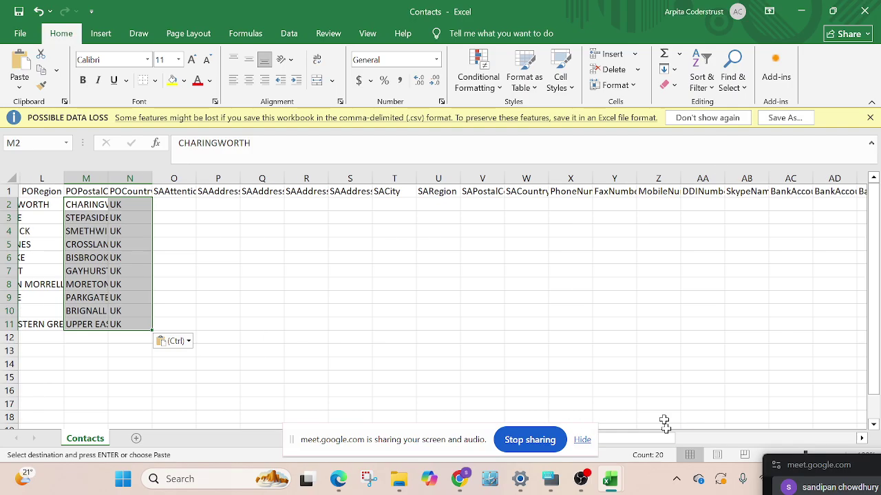
Paste the buyers' postcodes with phone, fax and mobile numbers into the Contacts sheet starting at W2
click(473, 200)
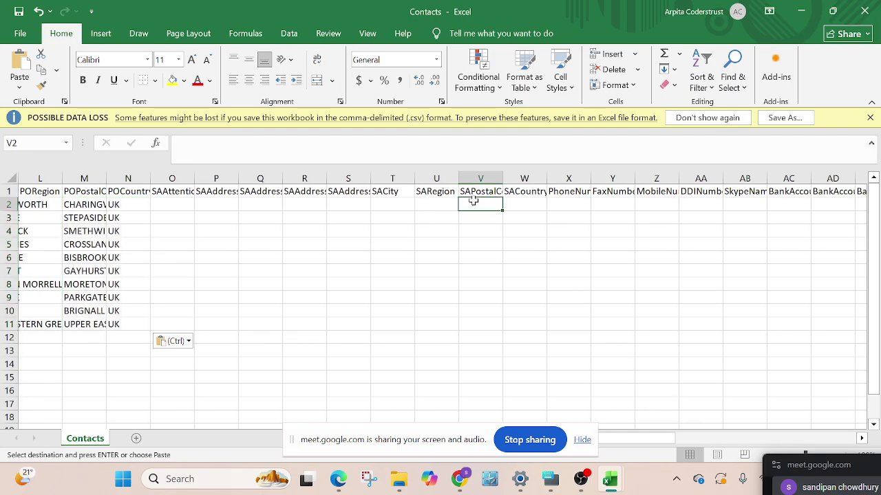
click(540, 200)
click(575, 201)
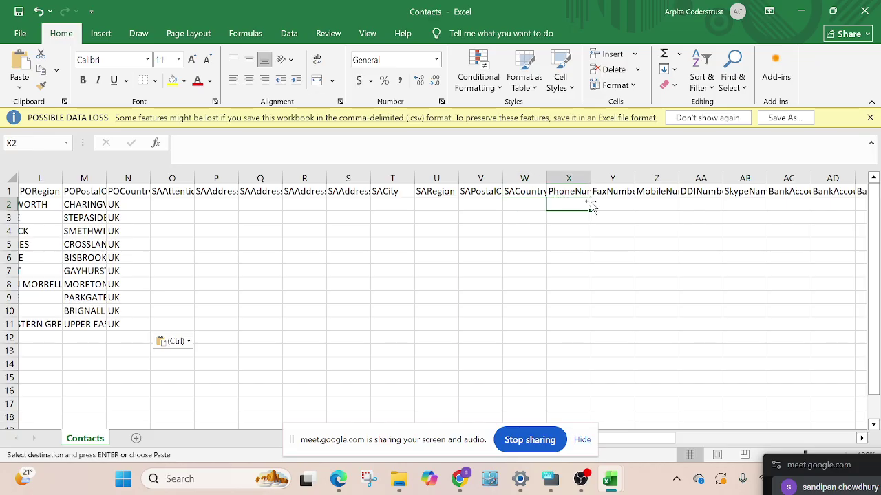
mouse_move(609, 484)
click(585, 421)
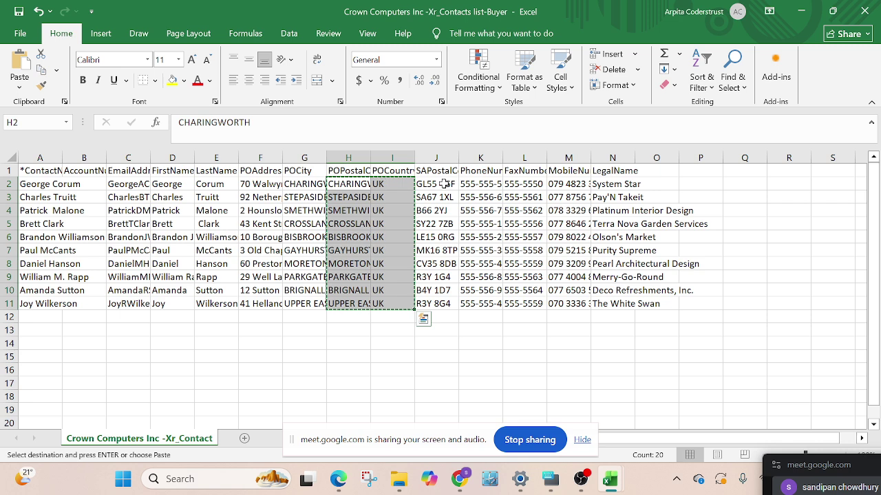
drag(445, 185, 565, 302)
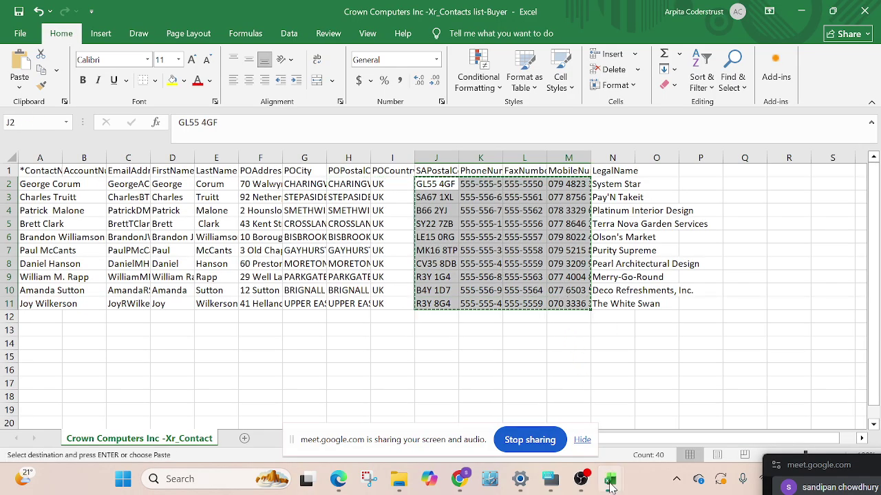
mouse_move(609, 479)
click(679, 392)
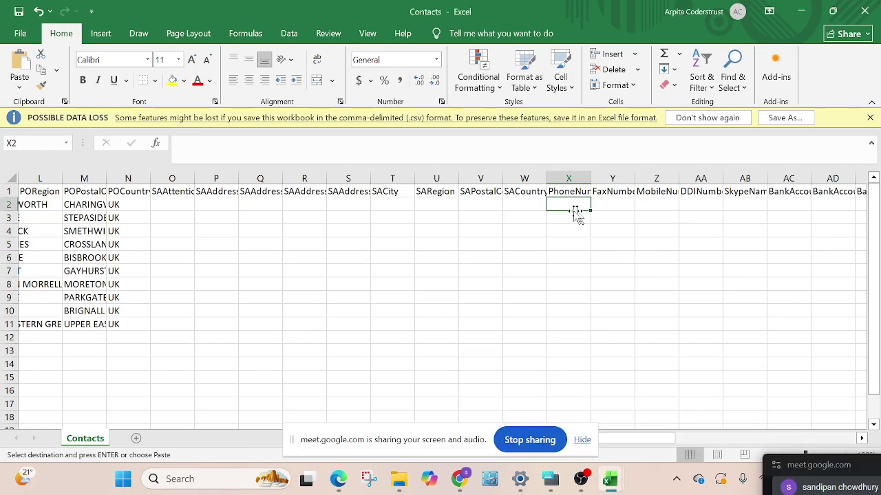
click(530, 205)
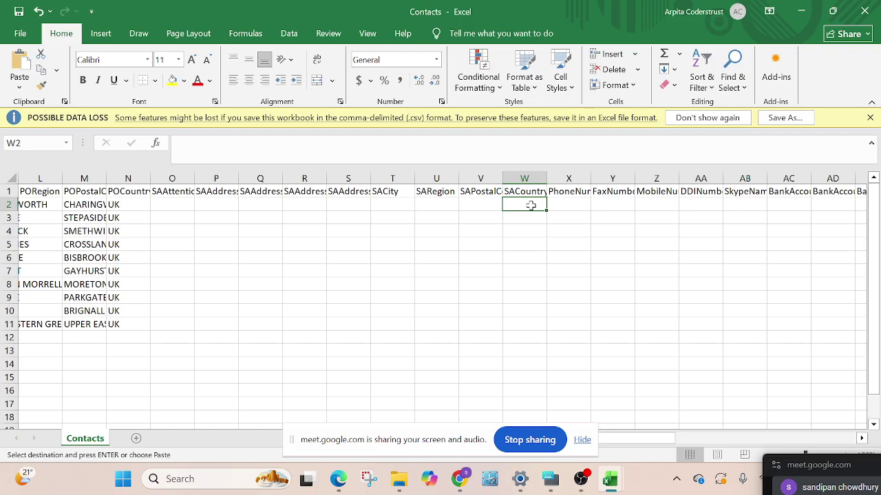
key(ctrl+v)
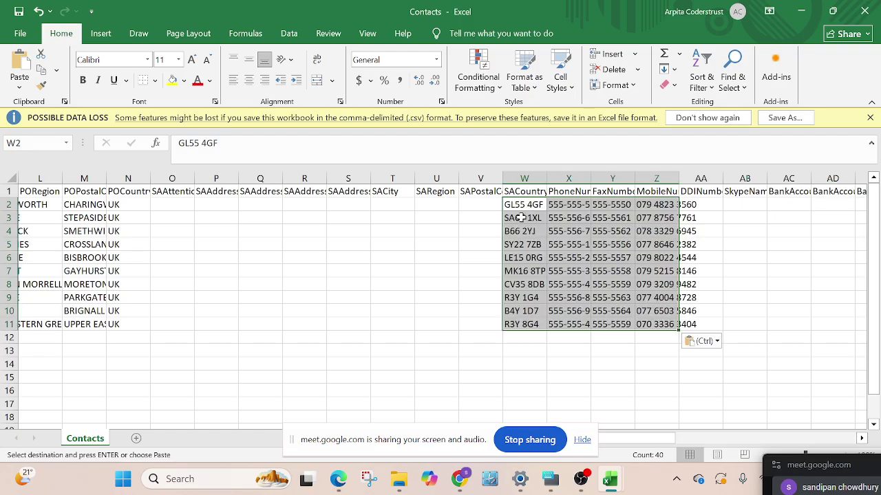
Move the ten pasted postcodes from column W into the SAPostalCode column
drag(523, 205, 529, 268)
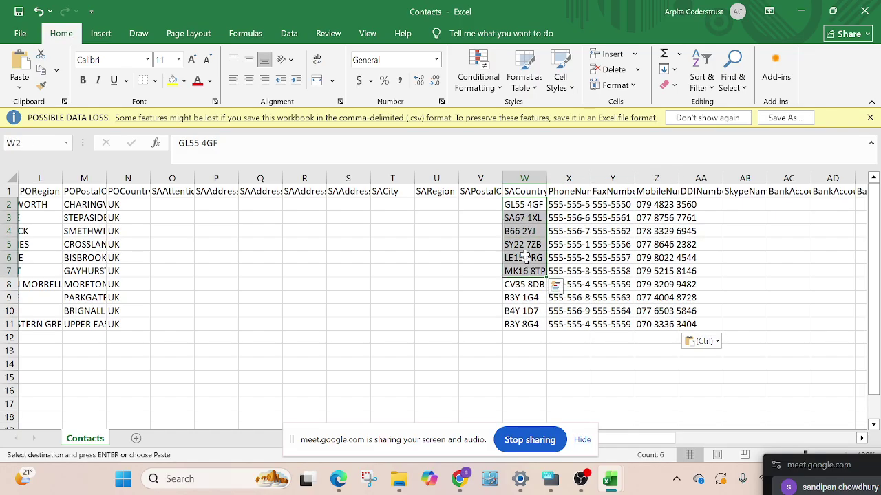
drag(517, 206, 524, 324)
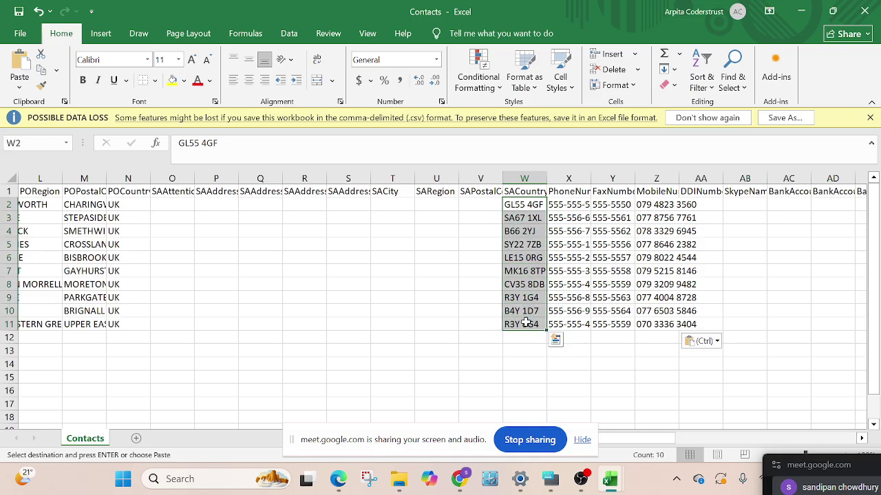
key(ctrl+c)
click(482, 204)
key(ctrl+v)
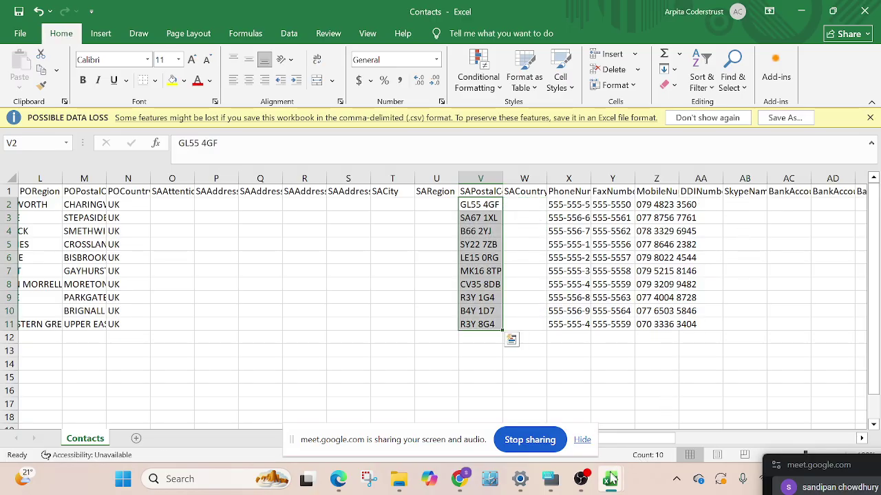
Copy the ten company legal names, then save and close the Contacts workbook
mouse_move(610, 479)
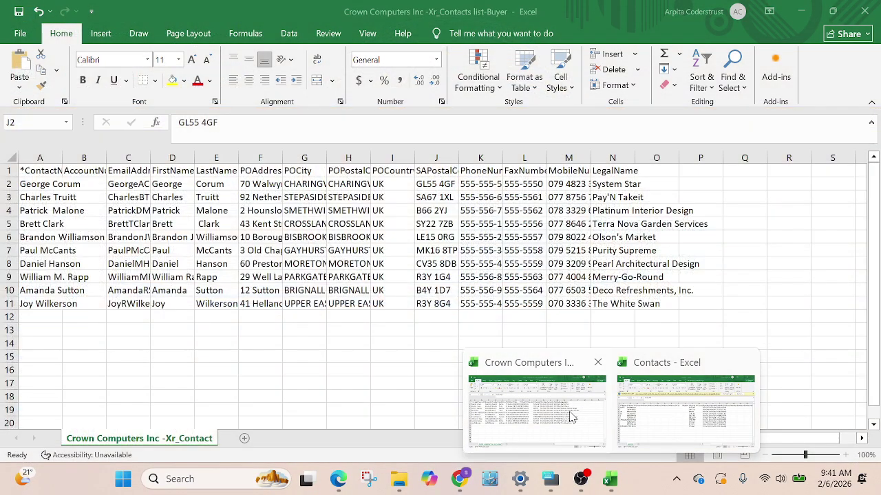
click(570, 417)
drag(619, 188, 621, 307)
key(ctrl+c)
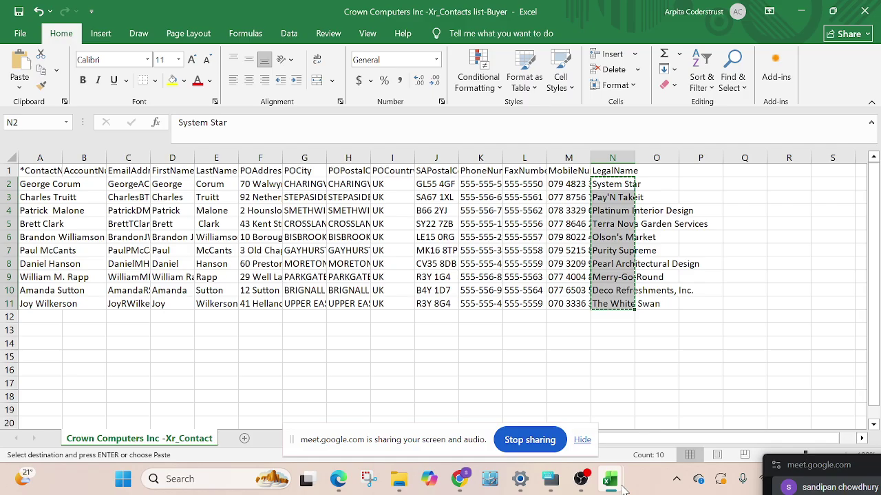
mouse_move(620, 484)
click(640, 458)
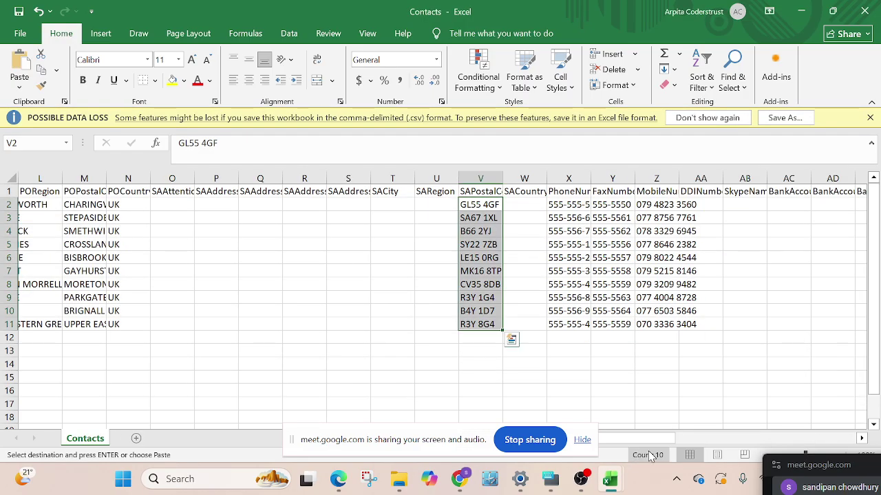
drag(668, 441, 872, 429)
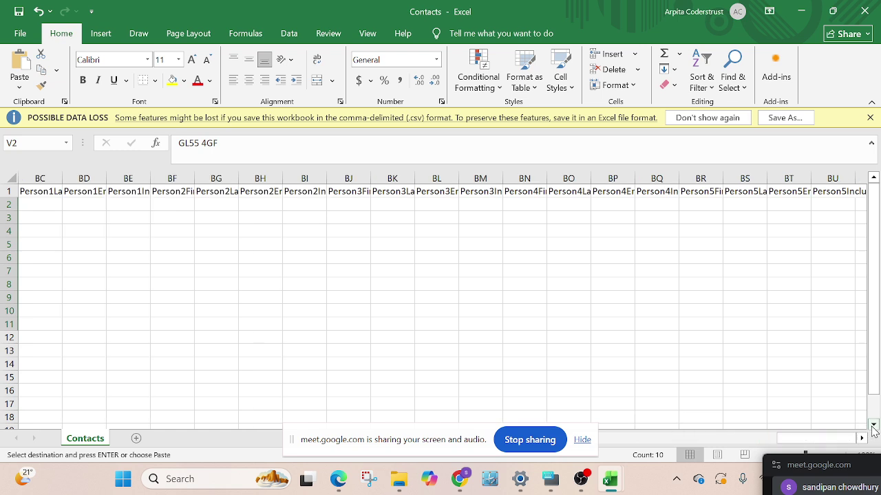
drag(844, 444, 845, 444)
drag(810, 444, 626, 454)
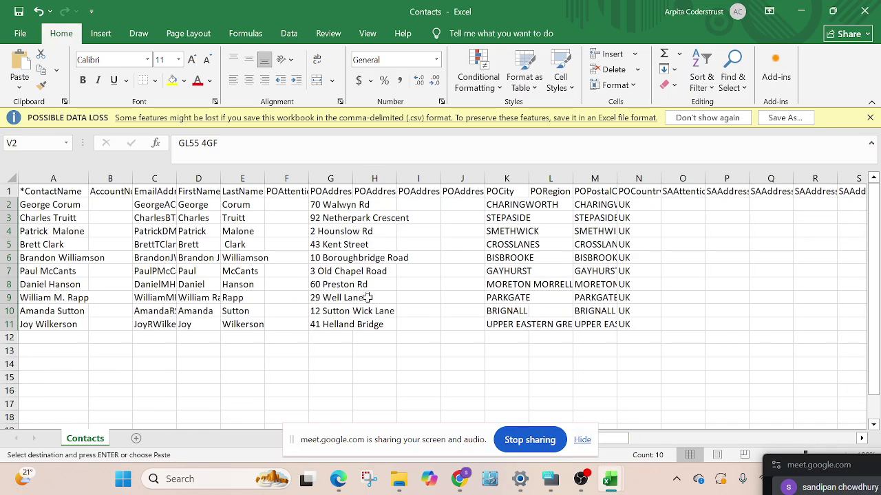
click(18, 11)
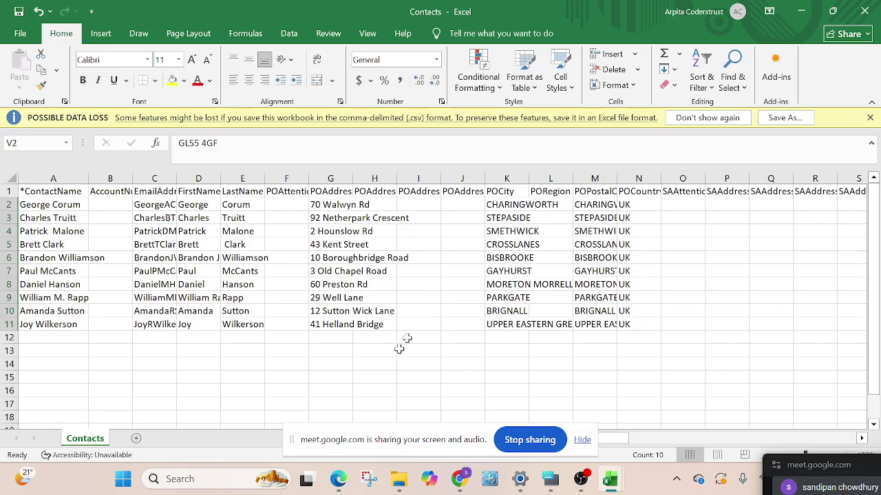
click(865, 11)
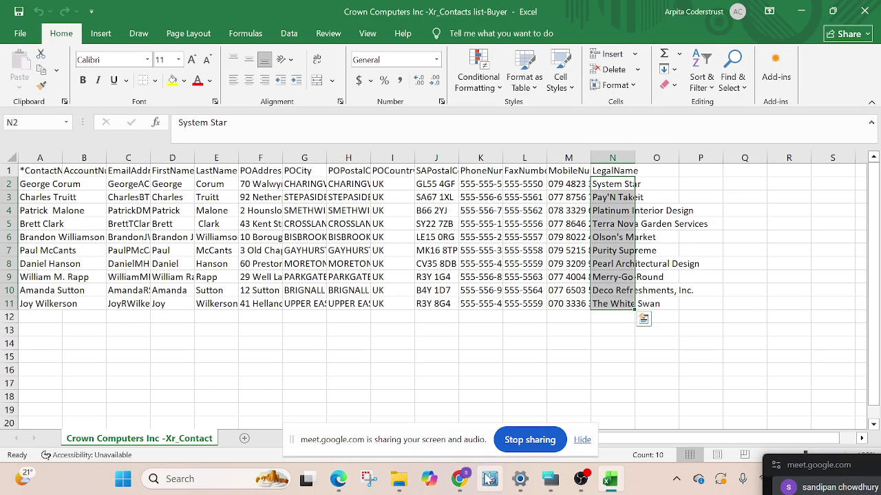
Return to Chrome's Xero import page and duplicate its tab
click(458, 478)
click(354, 419)
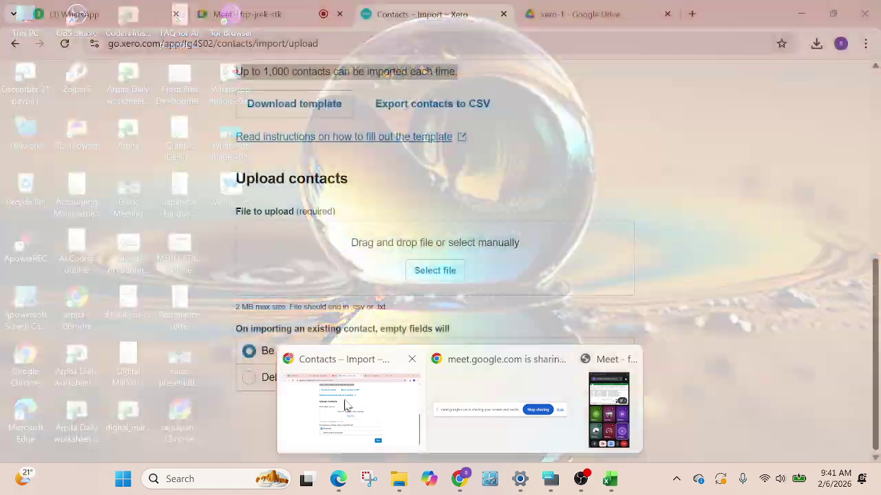
right_click(438, 16)
click(504, 144)
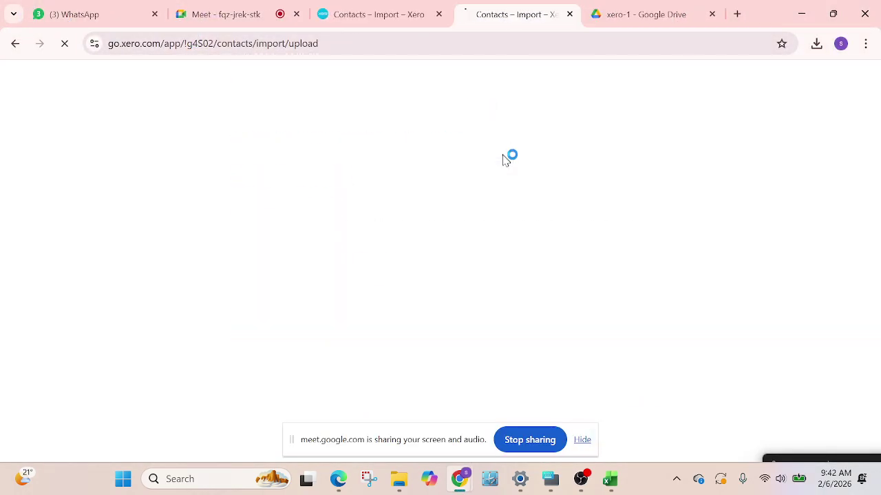
click(388, 20)
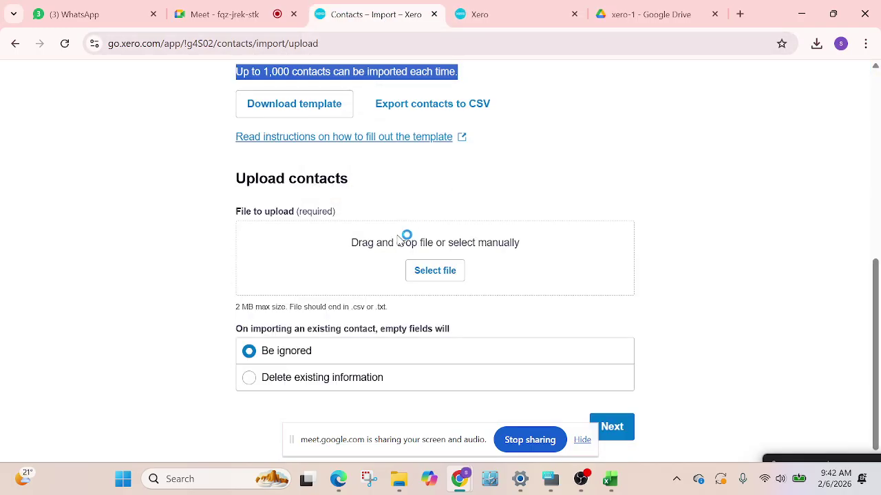
Attach Contacts.csv from the Downloads folder as the upload file
click(437, 271)
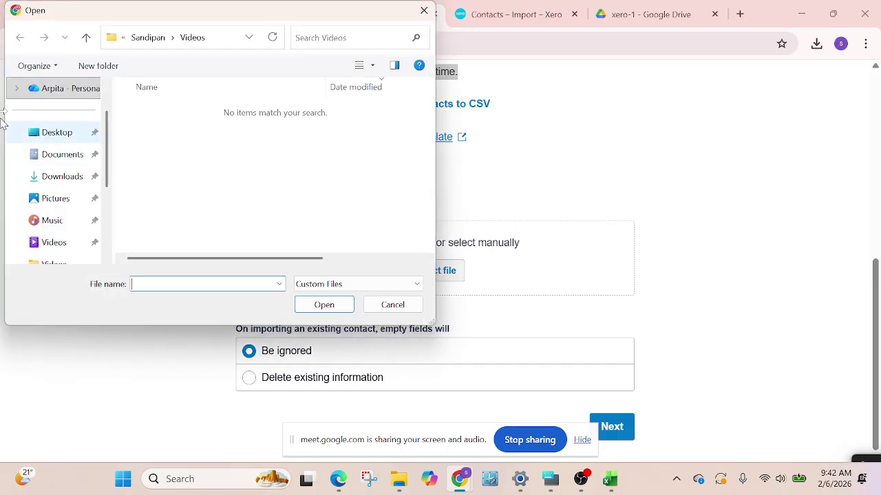
click(51, 157)
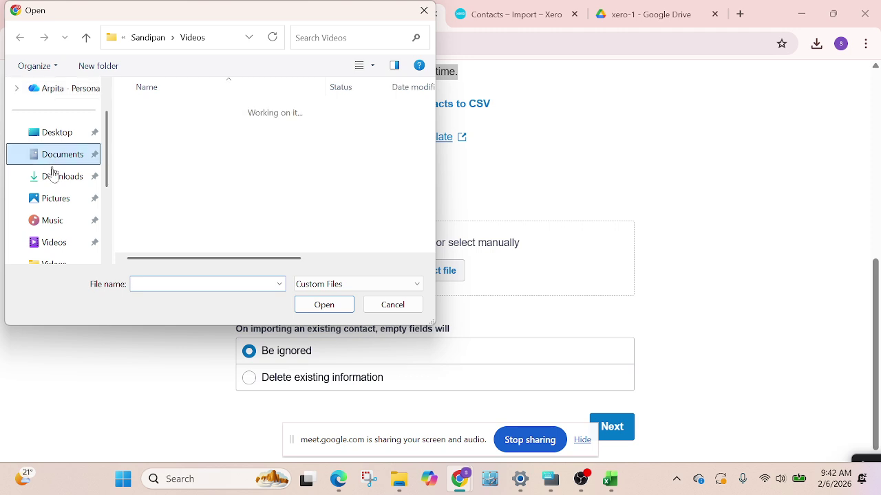
click(50, 179)
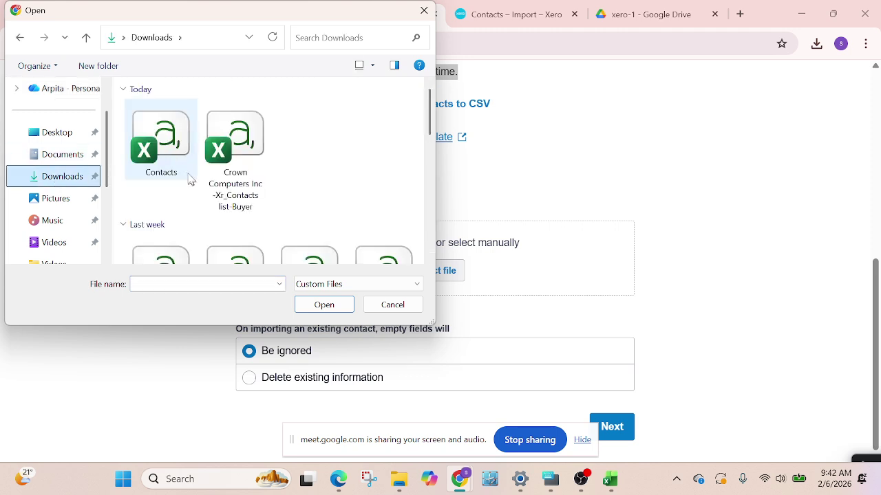
click(166, 134)
click(335, 306)
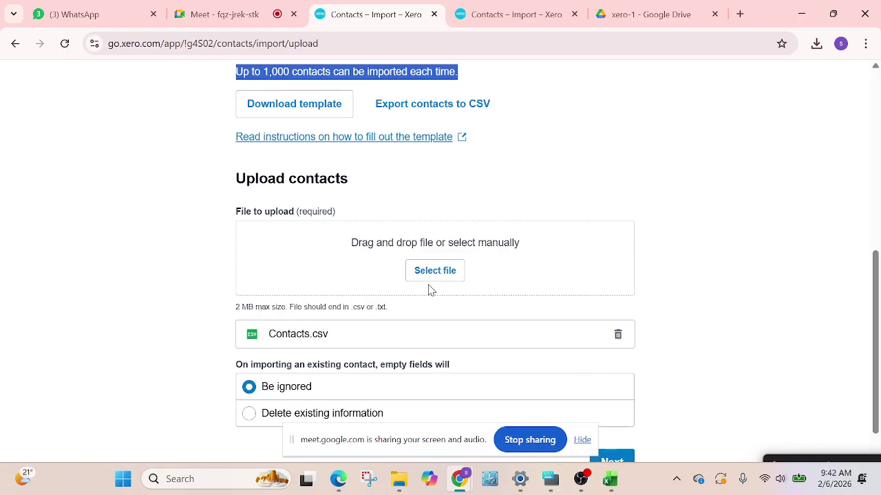
scroll(430, 289, up, 1)
scroll(425, 293, down, 1)
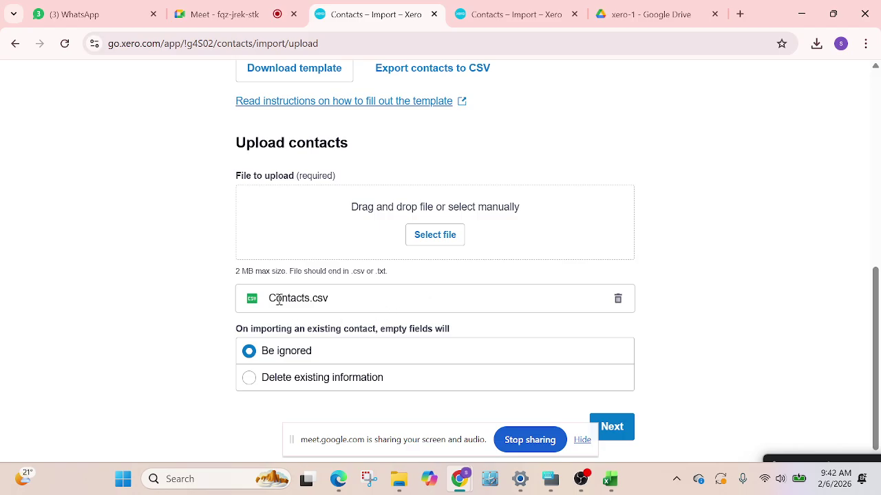
click(676, 479)
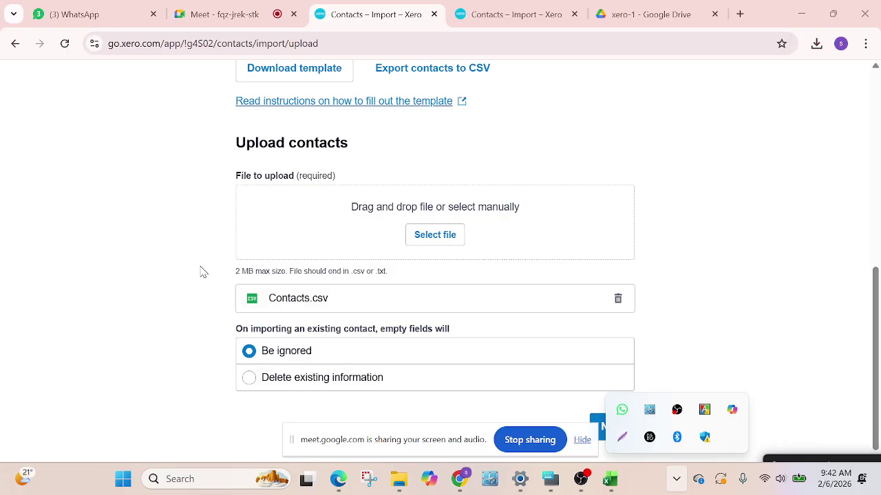
click(621, 439)
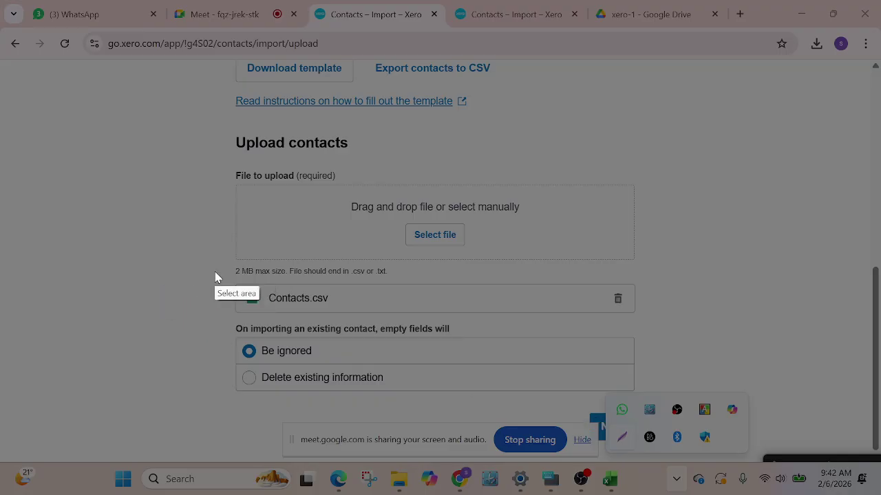
mouse_move(215, 272)
mouse_down()
mouse_move(456, 323)
mouse_move(682, 325)
mouse_up()
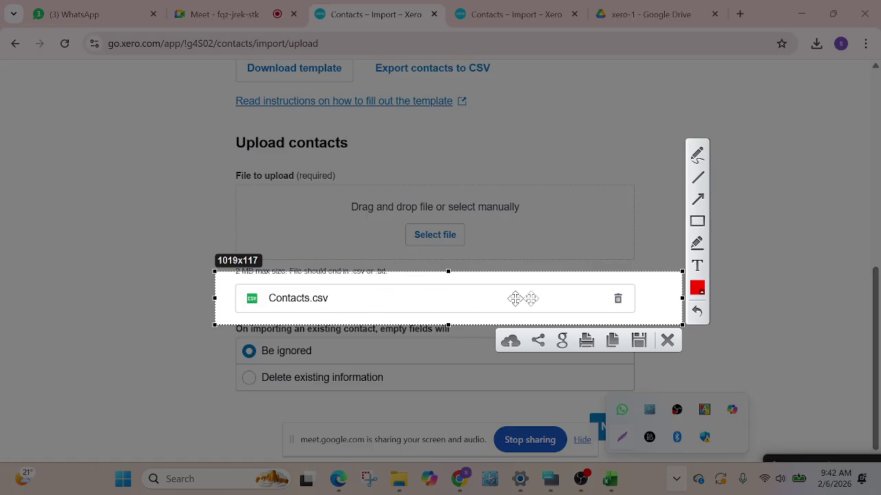
click(667, 341)
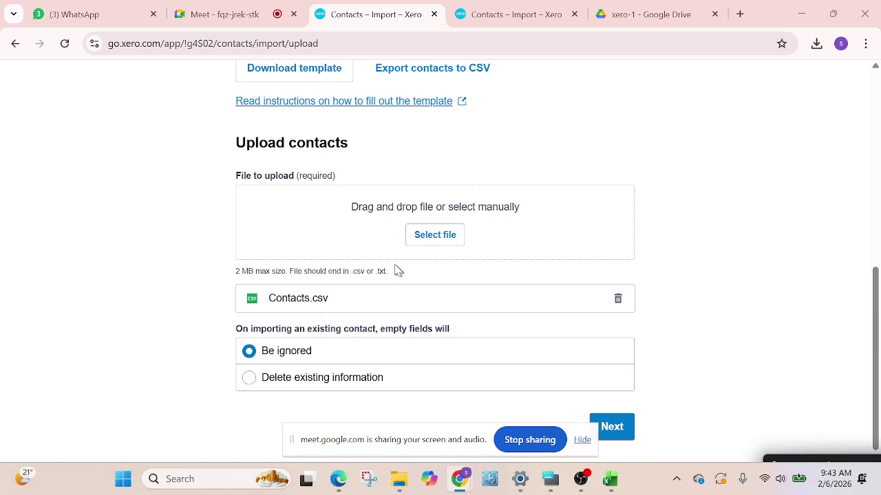
View the contacts list in the duplicate tab, then advance the upload to the 10-contact summary (9 new, 1 updated)
click(542, 15)
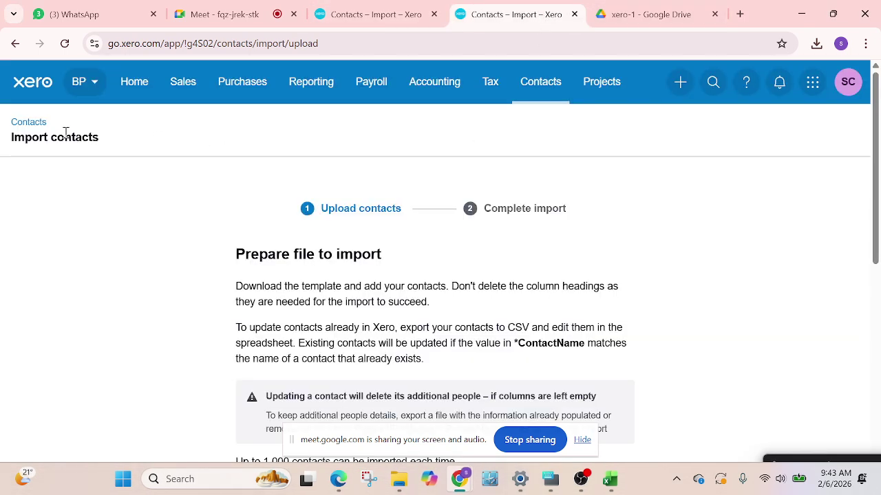
click(30, 124)
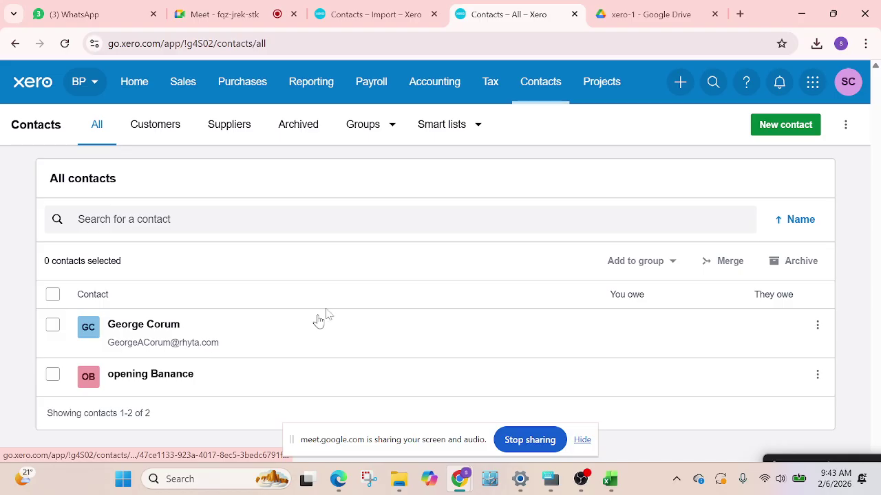
click(377, 17)
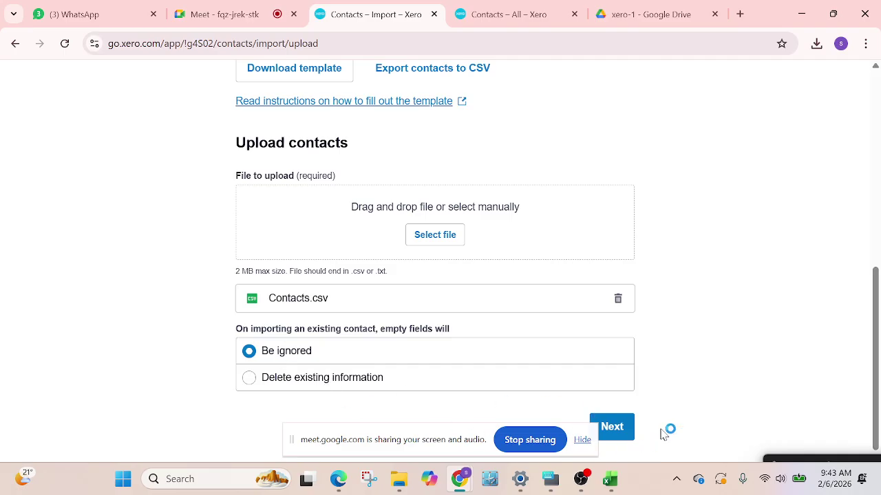
click(612, 427)
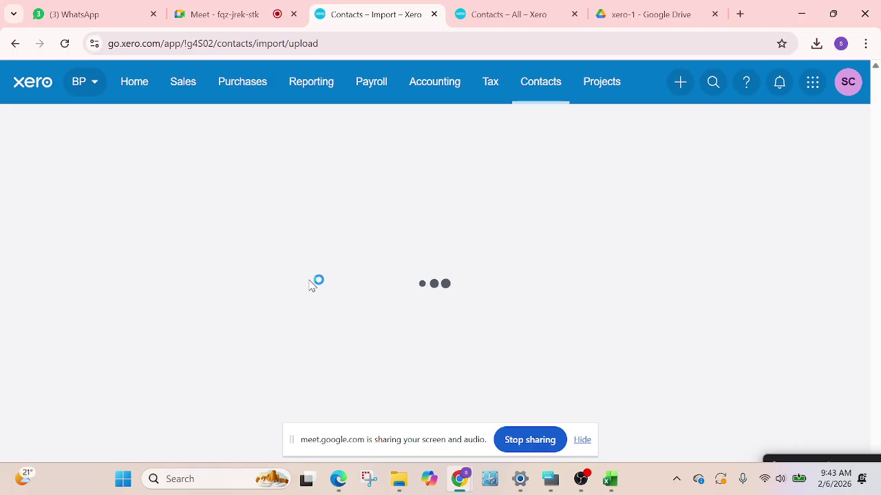
scroll(413, 275, down, 3)
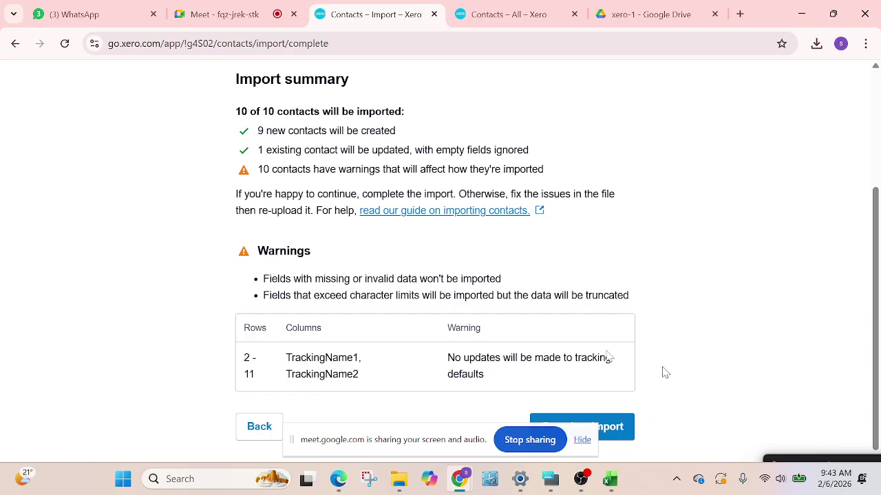
Complete the import of the ten buyer contacts and scroll the resulting contacts list
click(601, 432)
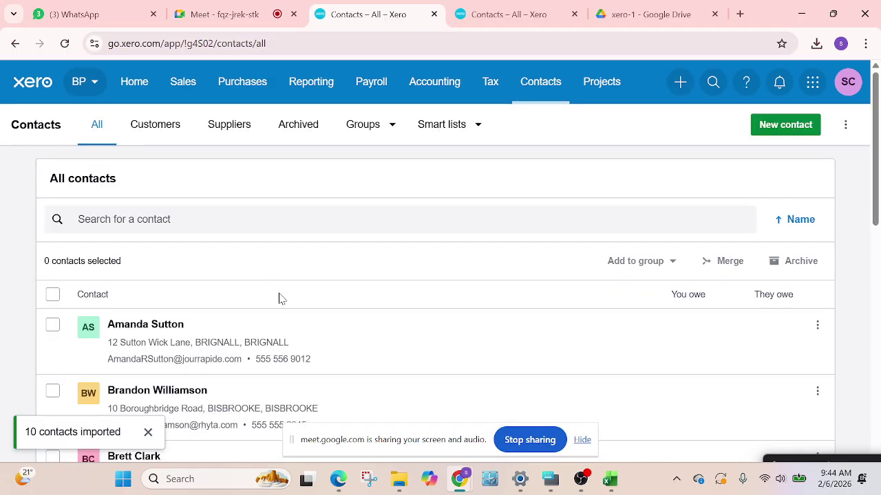
scroll(287, 299, down, 2)
scroll(292, 301, down, 1)
scroll(236, 230, down, 3)
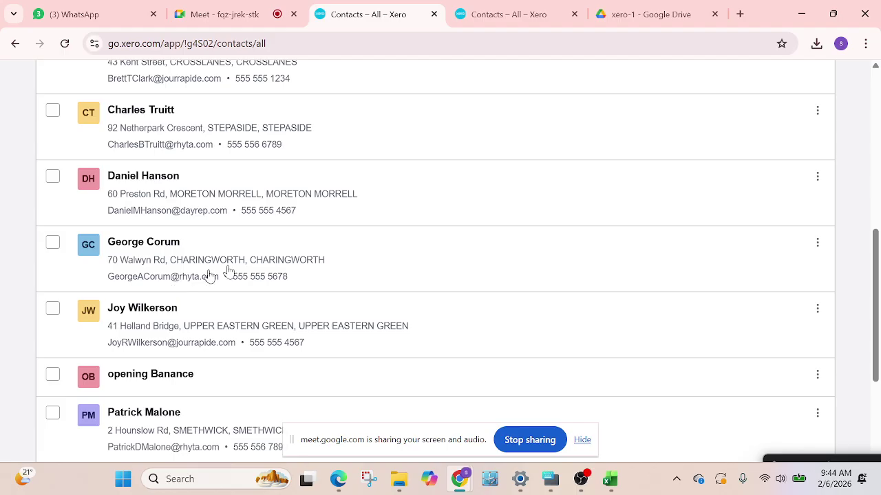
scroll(169, 261, down, 3)
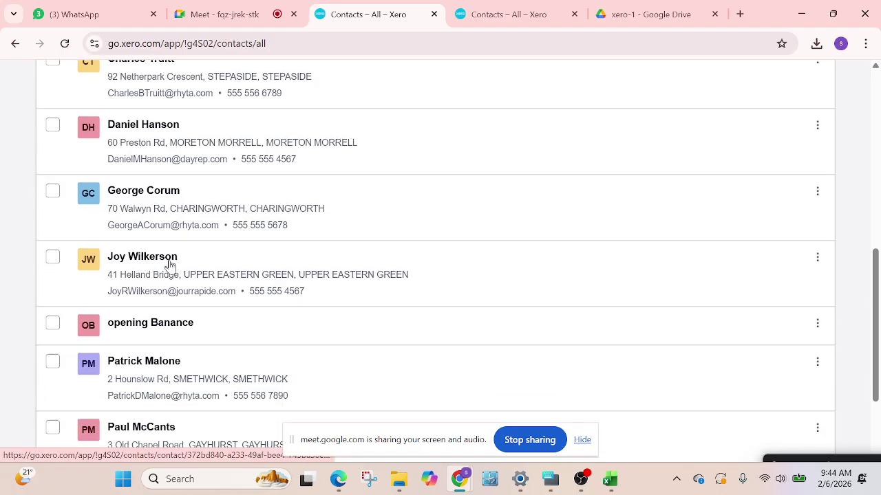
scroll(278, 275, up, 9)
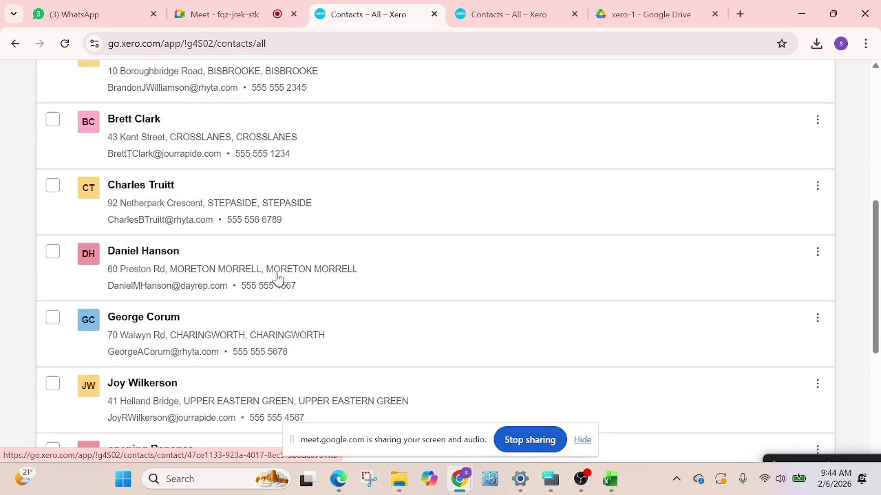
Search contacts for 'g', open the matching buyer's record, then view the other contacts tab
click(168, 219)
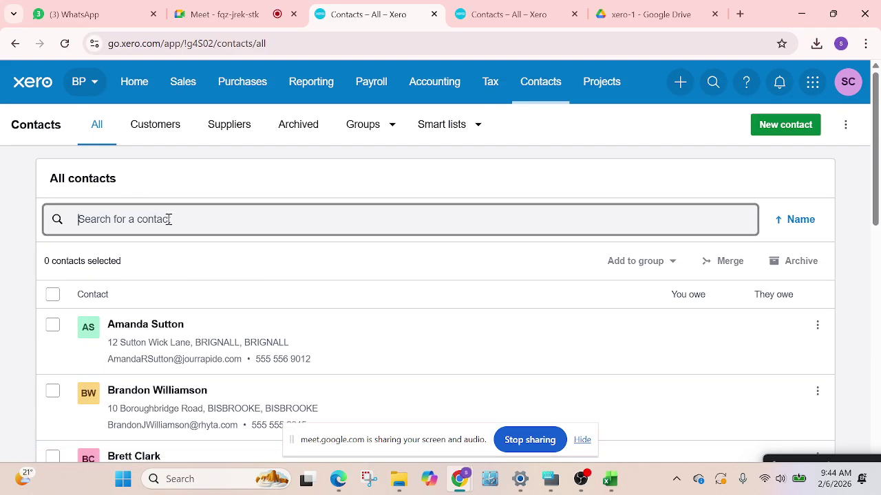
text(geo)
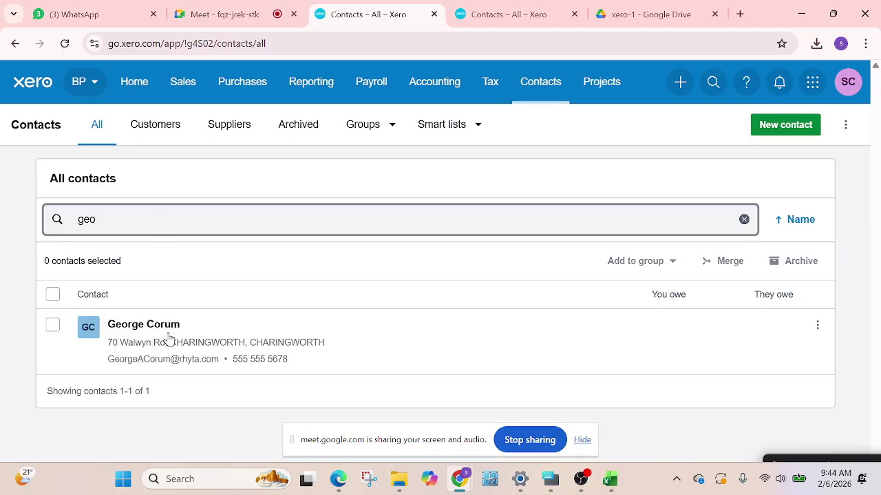
click(190, 353)
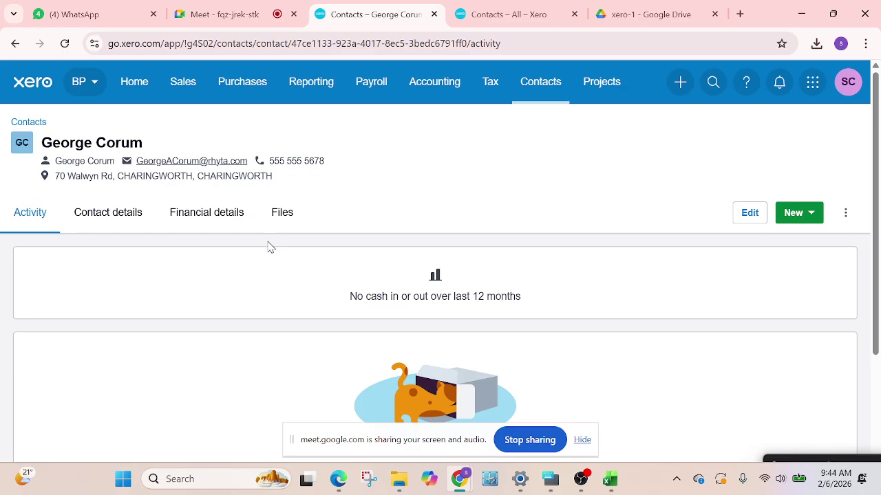
click(498, 12)
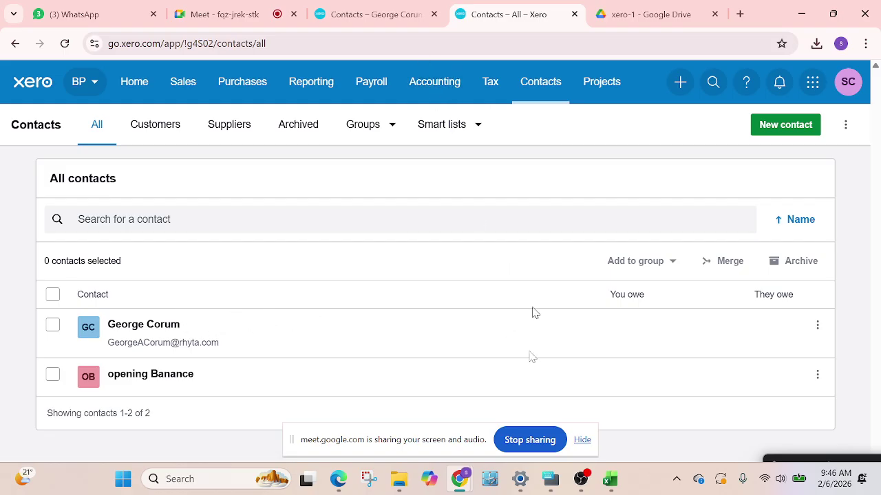
Open the first listed contact's page and follow its e-mail address link
click(130, 340)
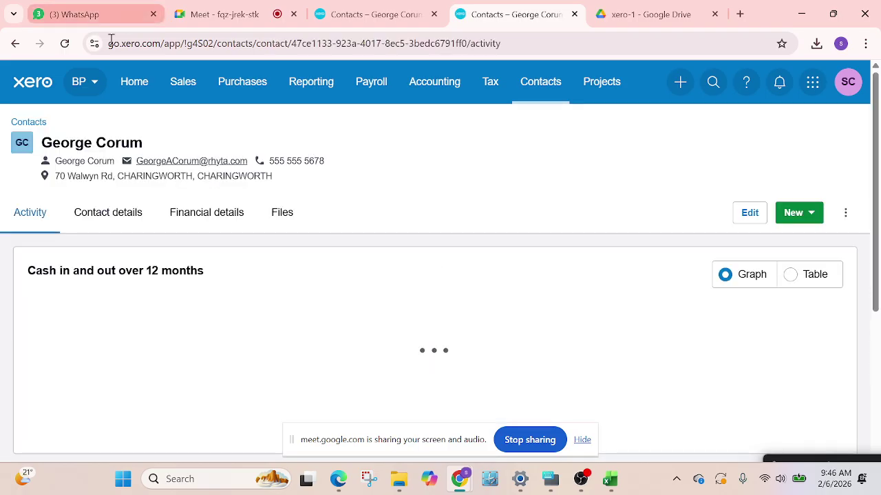
click(397, 12)
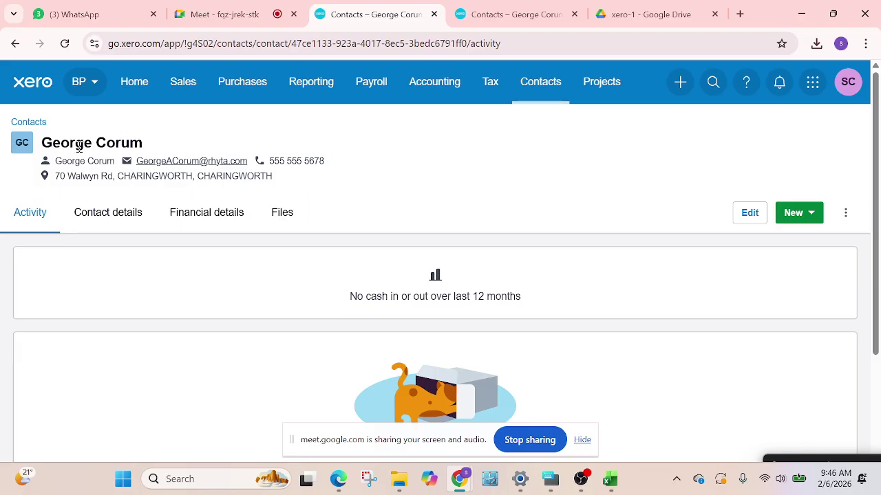
click(150, 160)
Compare the duplicate contact-page tabs, then go back to the All contacts list
click(505, 4)
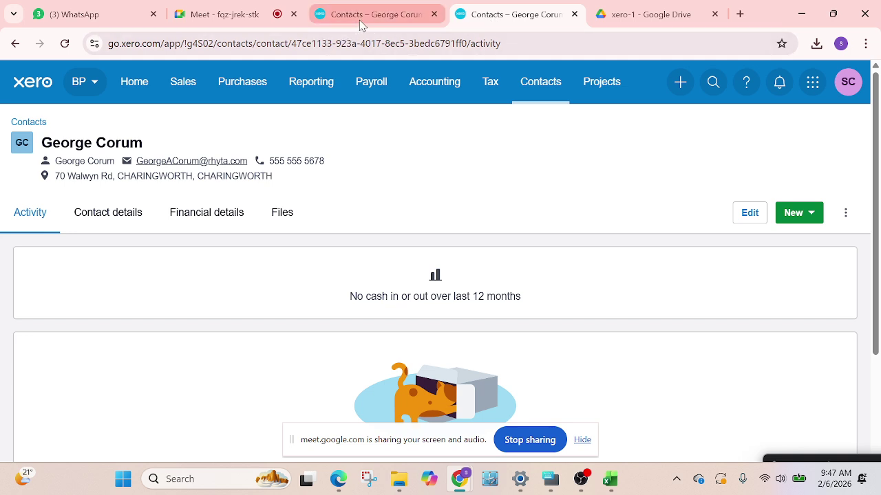
mouse_move(363, 24)
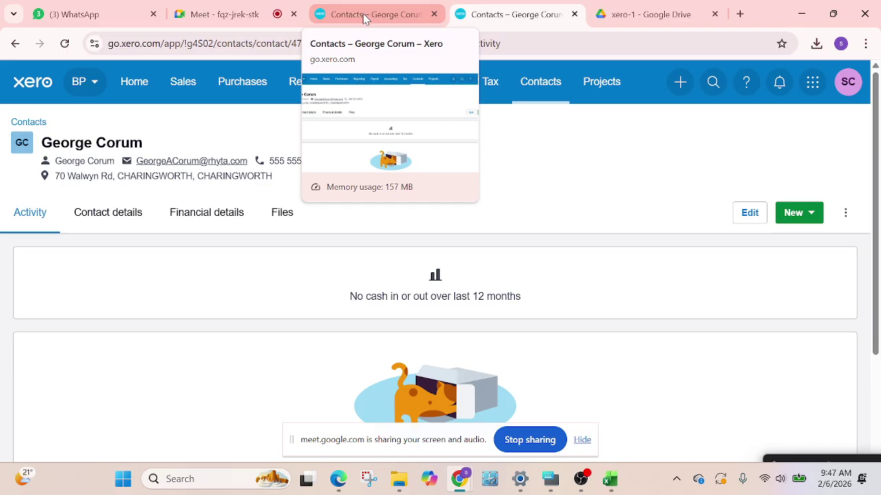
click(365, 18)
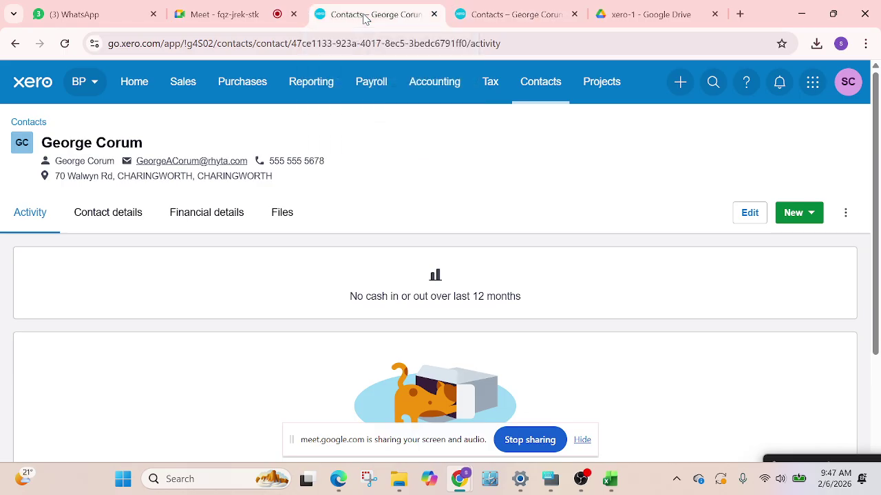
click(506, 19)
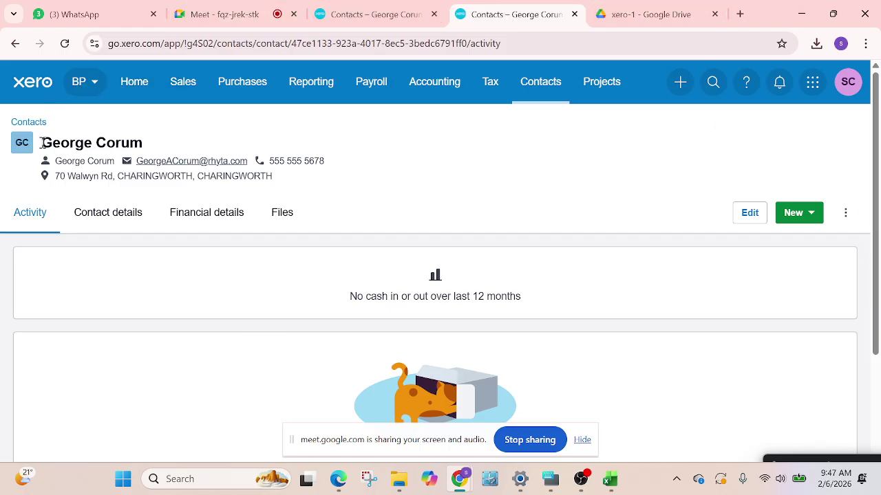
click(25, 122)
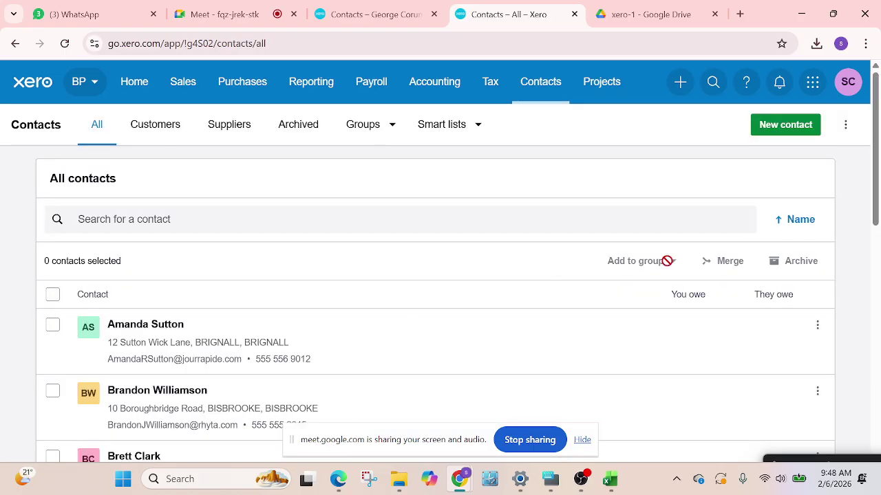
Scroll the All contacts list and check that the Customers filter is empty
scroll(471, 237, down, 1)
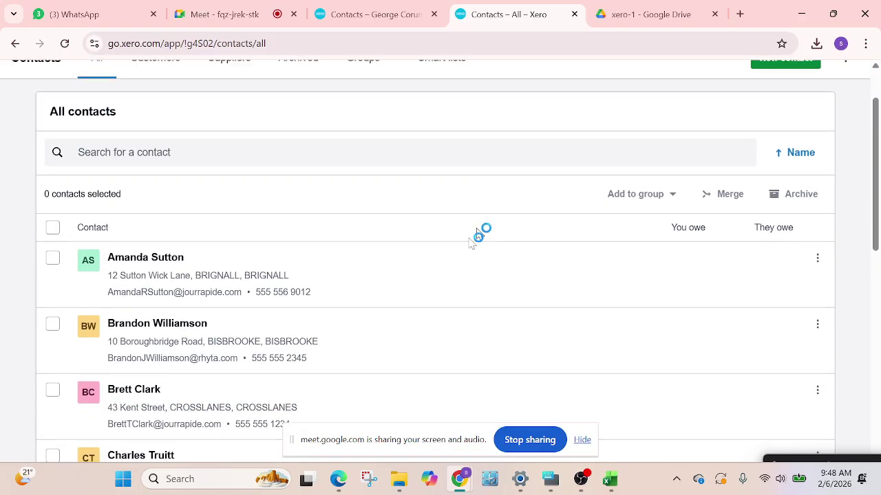
scroll(393, 328, up, 1)
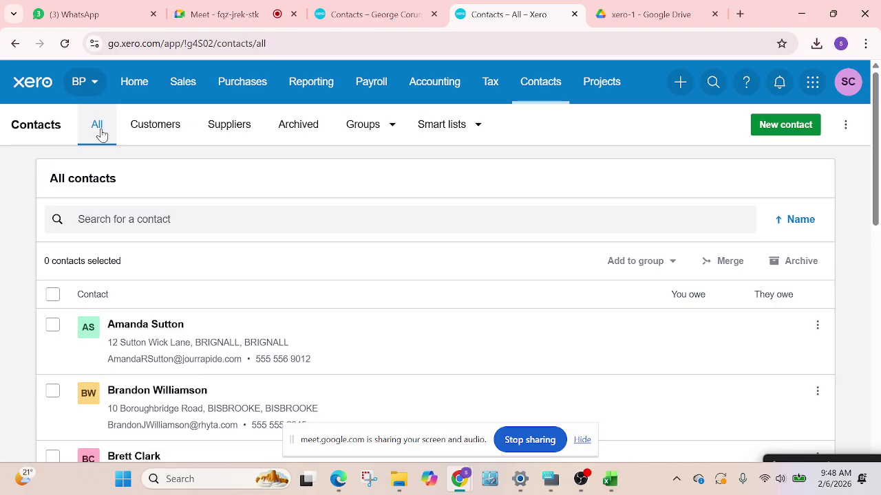
scroll(170, 356, down, 1)
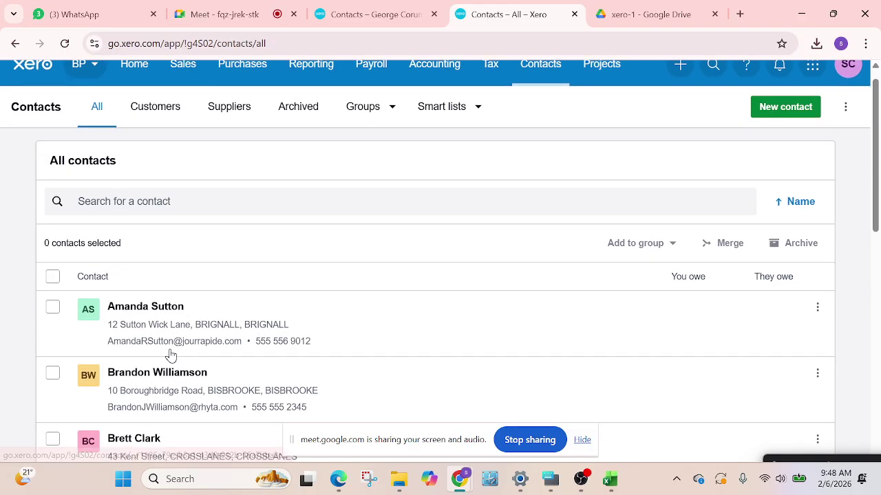
scroll(403, 218, down, 9)
scroll(266, 267, up, 7)
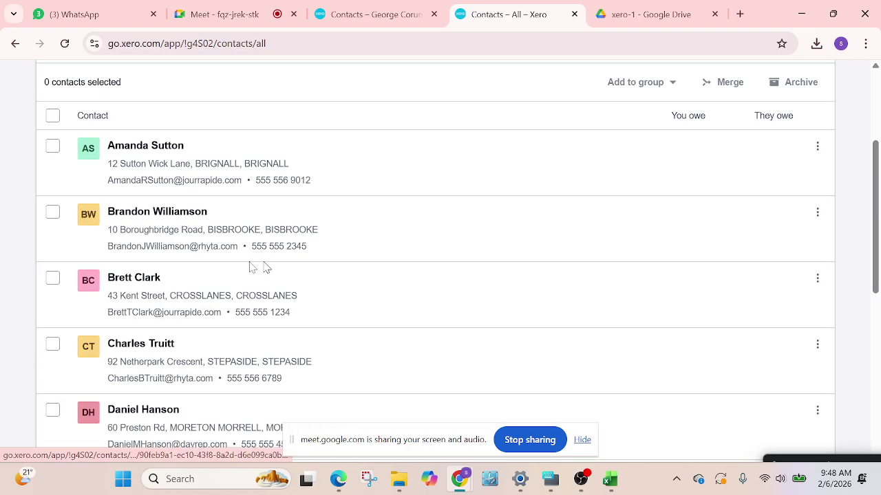
scroll(266, 267, up, 3)
scroll(363, 267, down, 3)
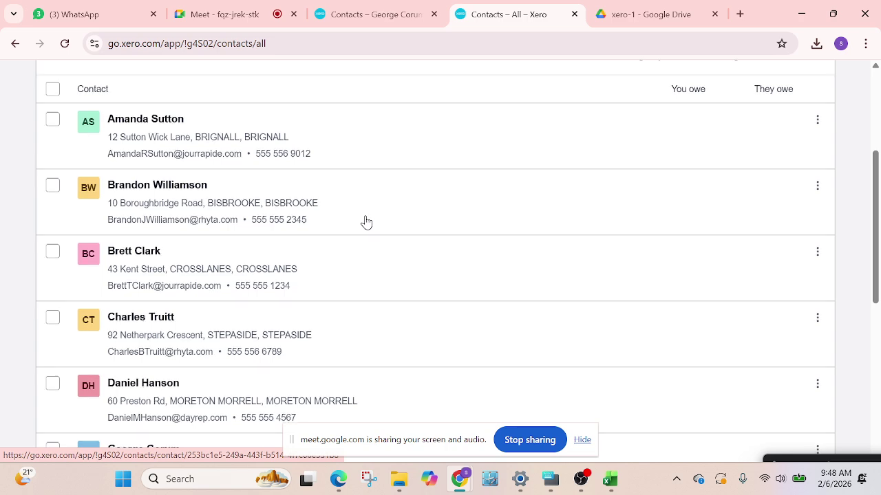
scroll(366, 223, up, 3)
click(159, 126)
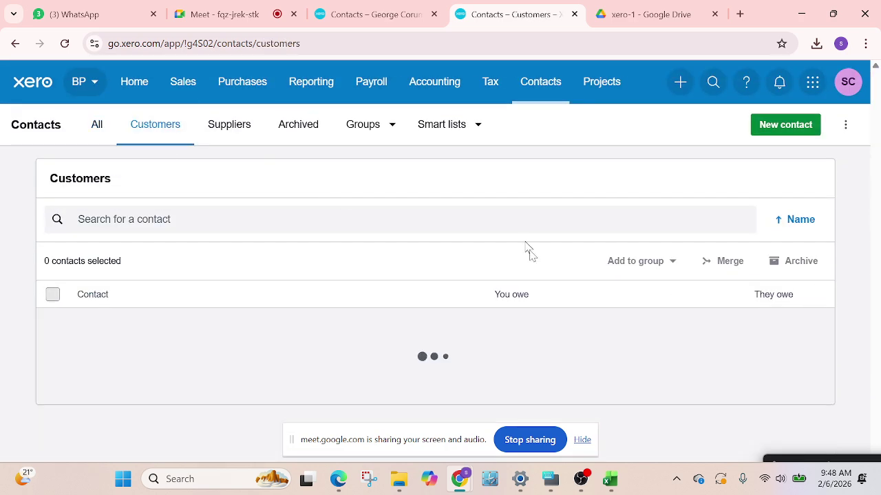
scroll(377, 357, down, 1)
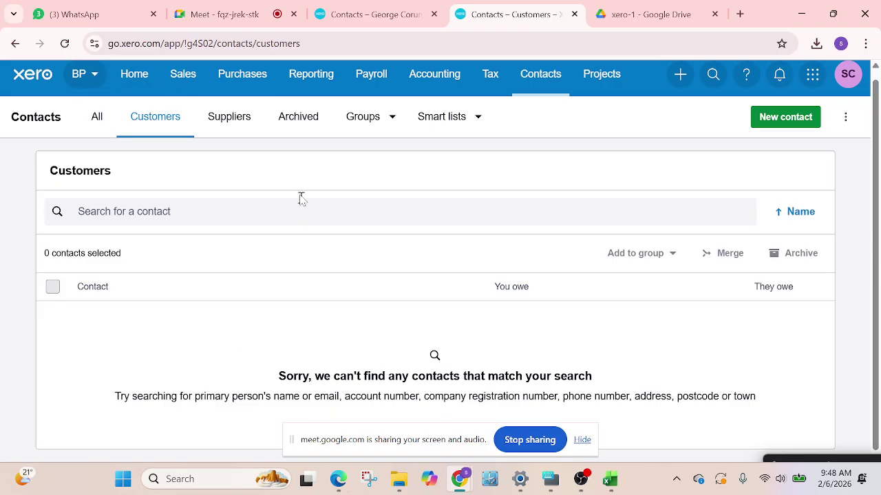
click(97, 117)
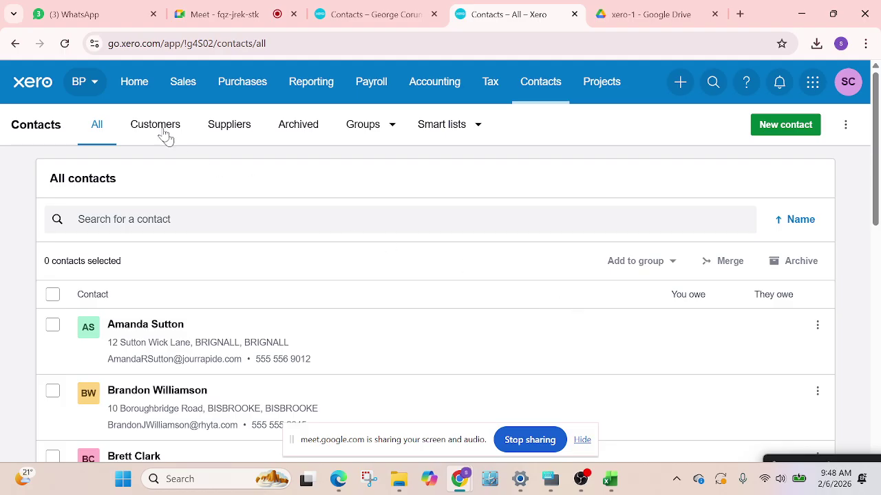
Check the empty Suppliers filter, return to All, and open the first contact's row menu
click(158, 130)
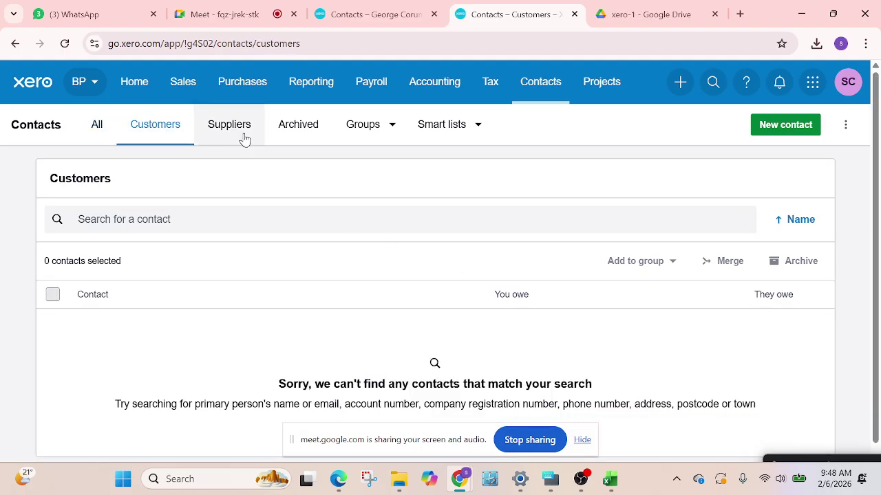
click(243, 139)
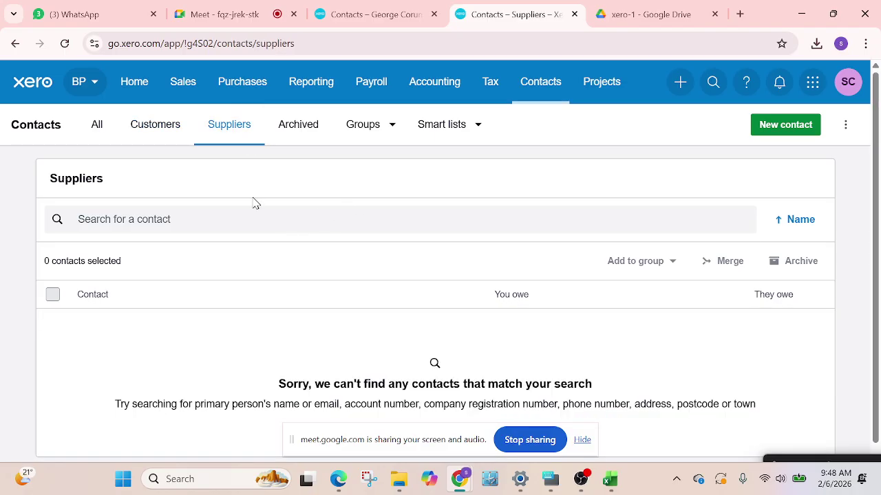
click(101, 128)
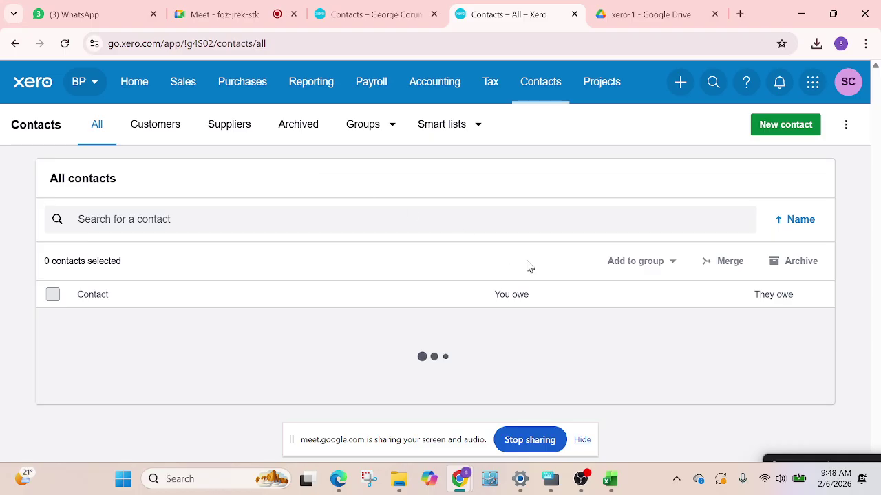
scroll(287, 252, down, 2)
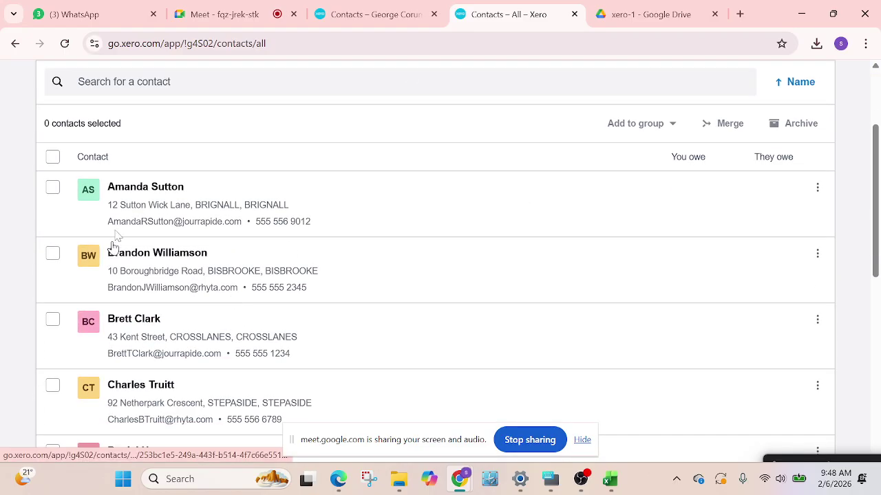
click(817, 190)
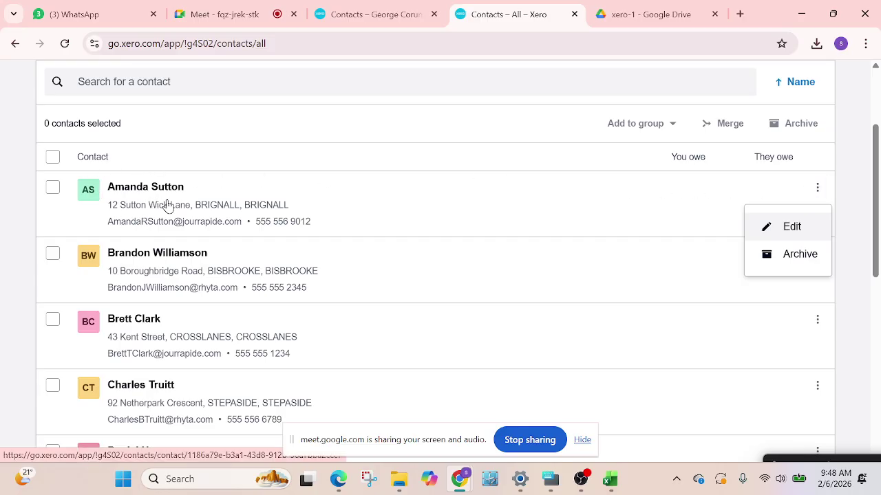
Archive the first contact from its row menu and confirm the archiving
scroll(257, 255, up, 2)
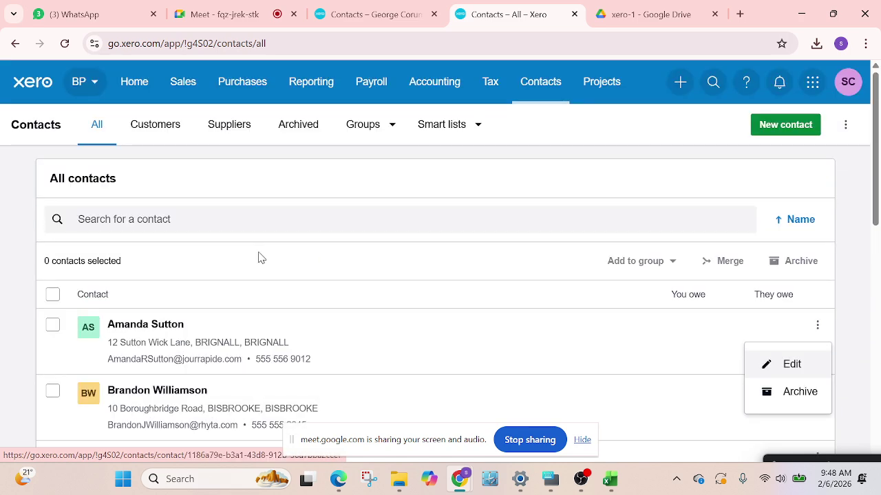
scroll(260, 258, down, 1)
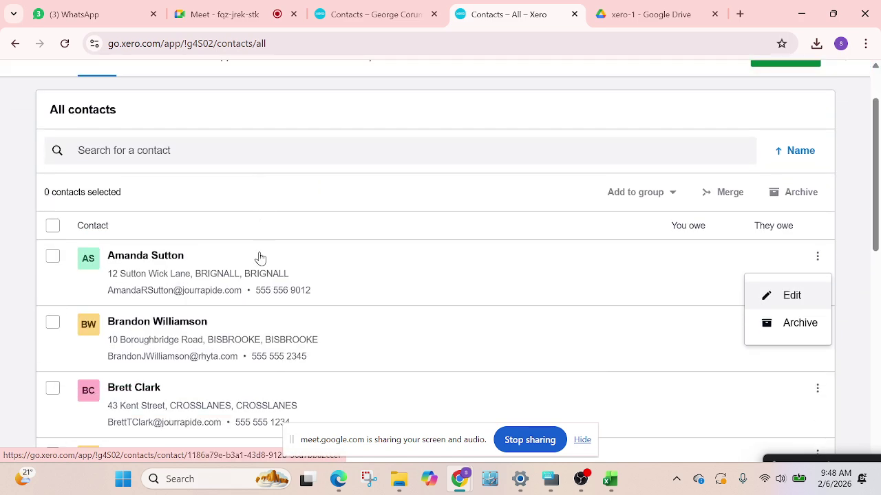
click(801, 331)
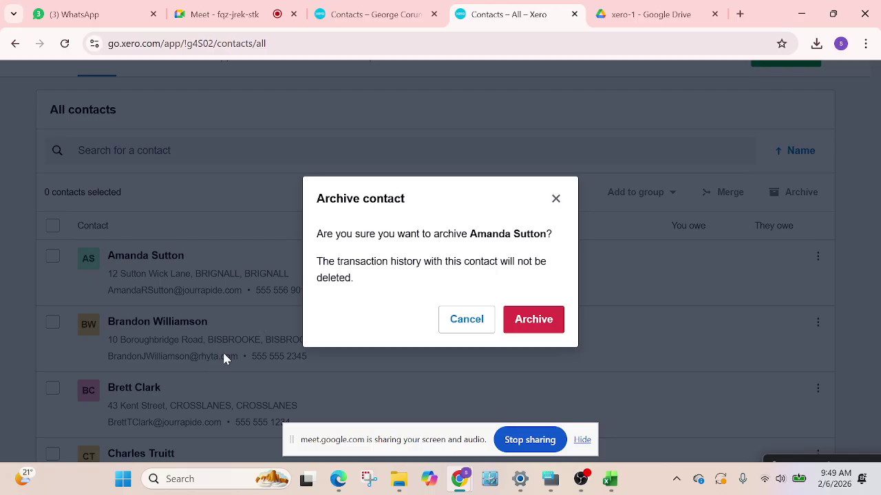
click(540, 319)
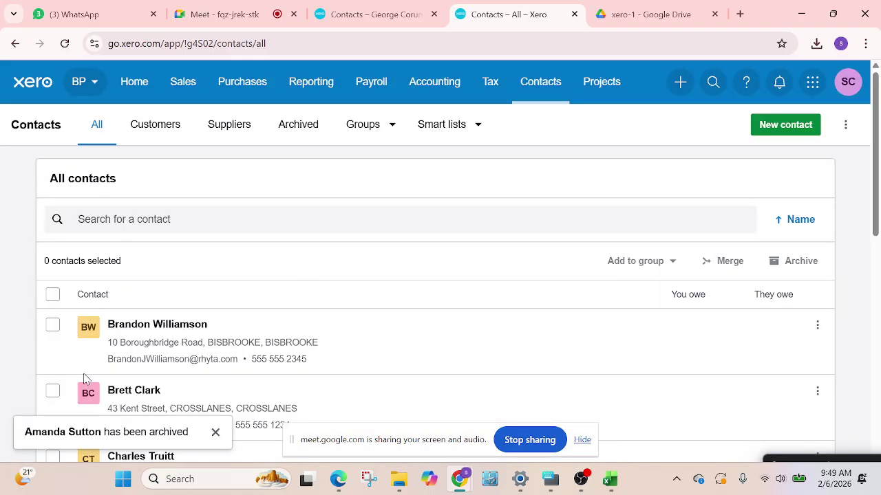
scroll(231, 300, down, 5)
scroll(277, 273, down, 2)
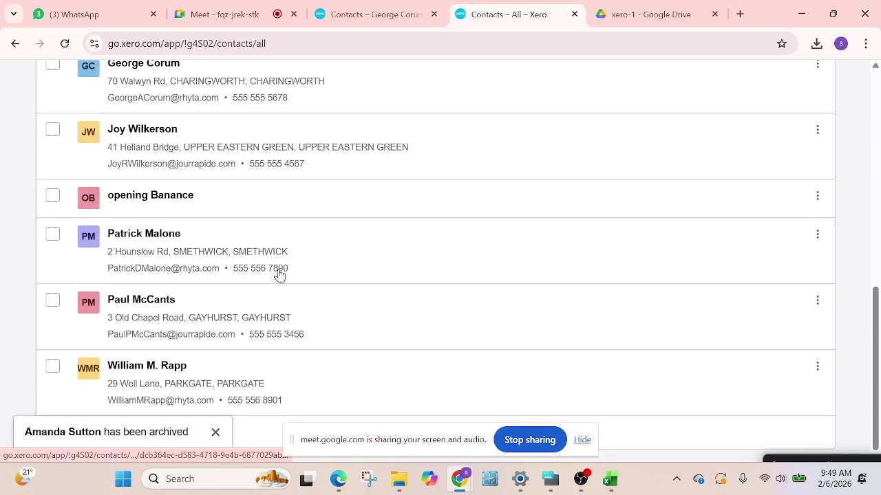
scroll(299, 262, up, 8)
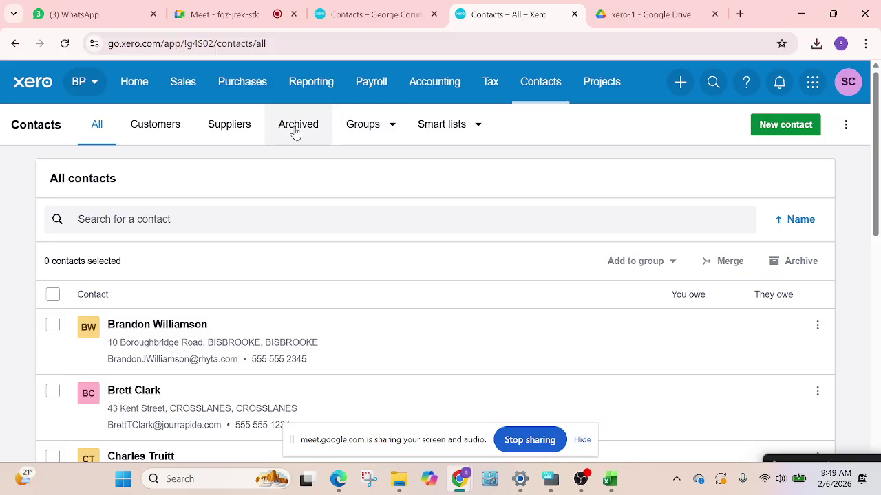
Find the contact under Archived, restore it from its page, and return to All contacts
click(296, 131)
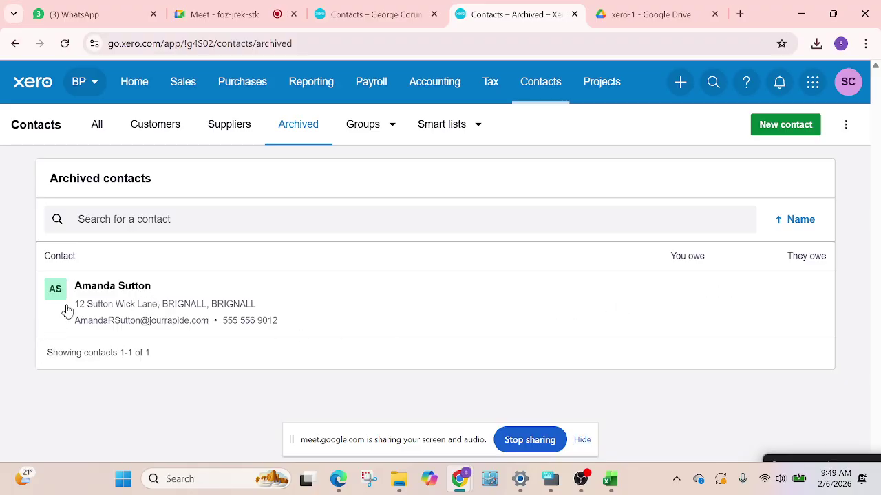
click(114, 286)
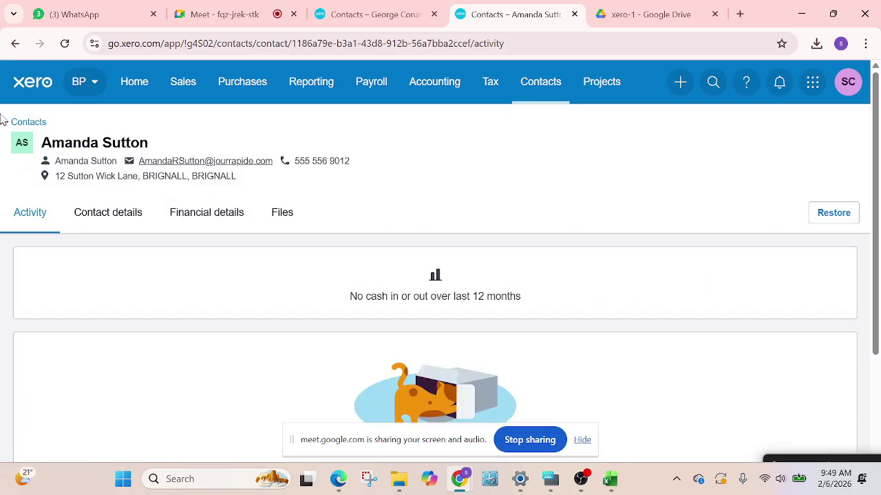
click(22, 124)
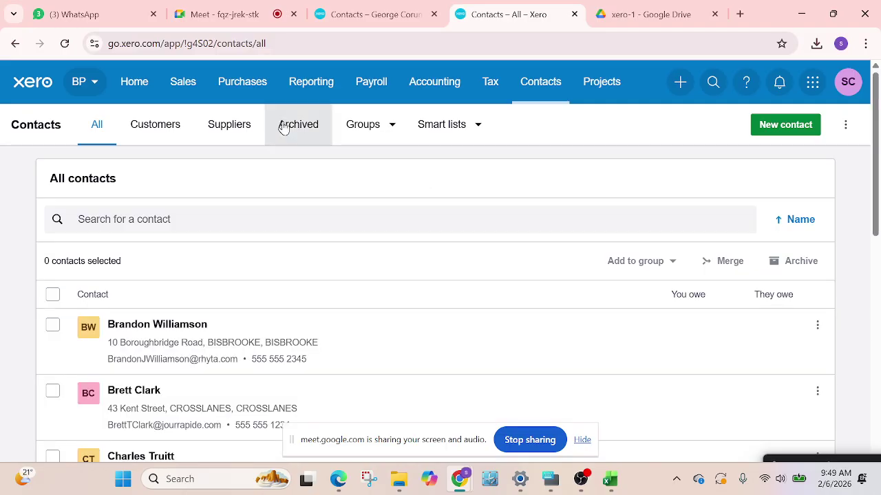
click(287, 125)
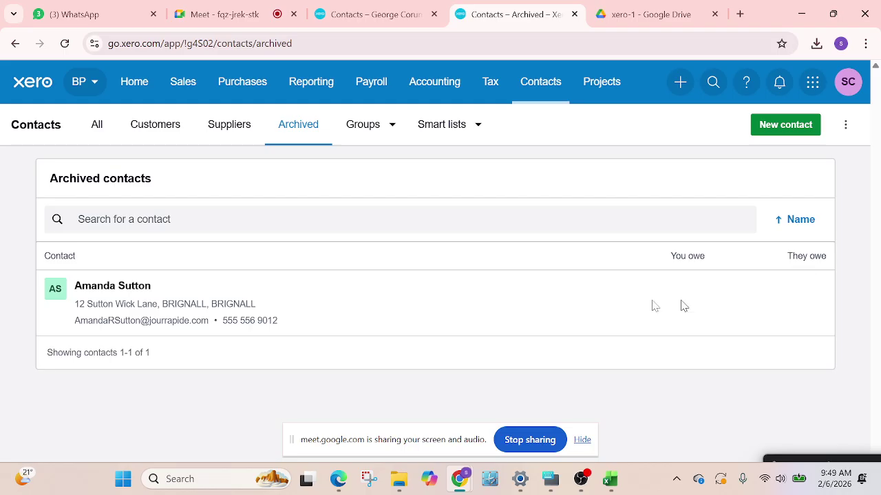
click(106, 295)
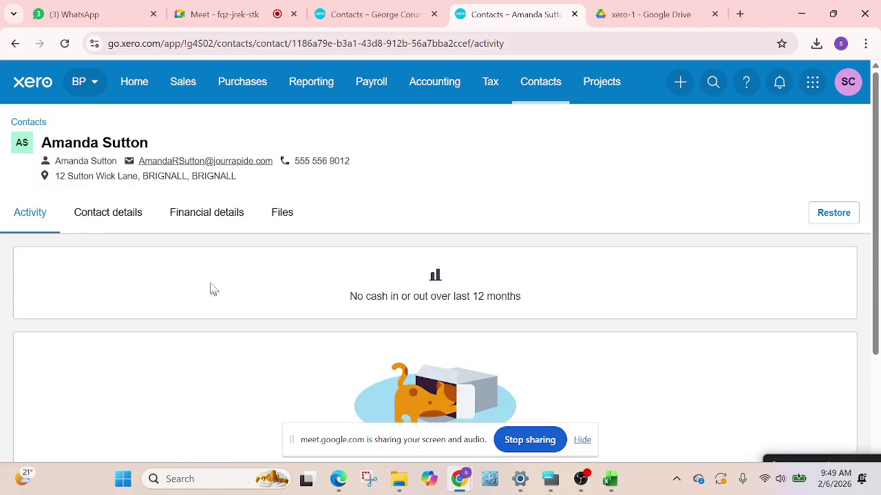
click(833, 214)
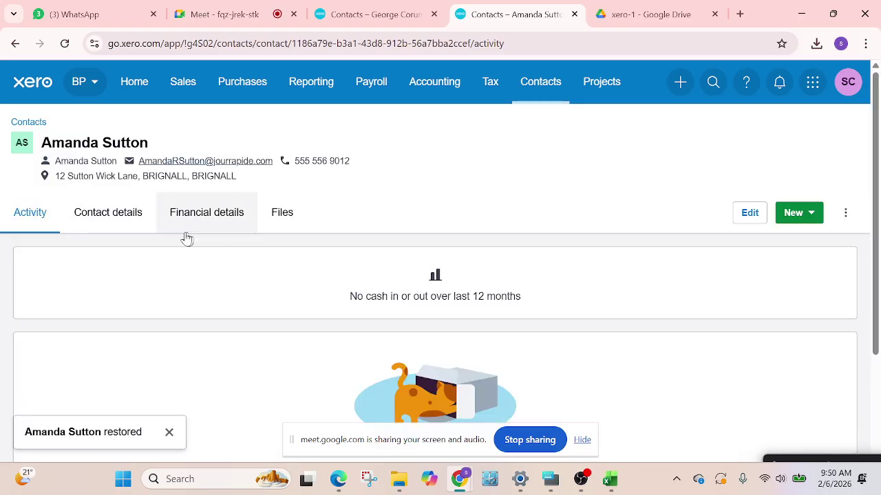
click(30, 123)
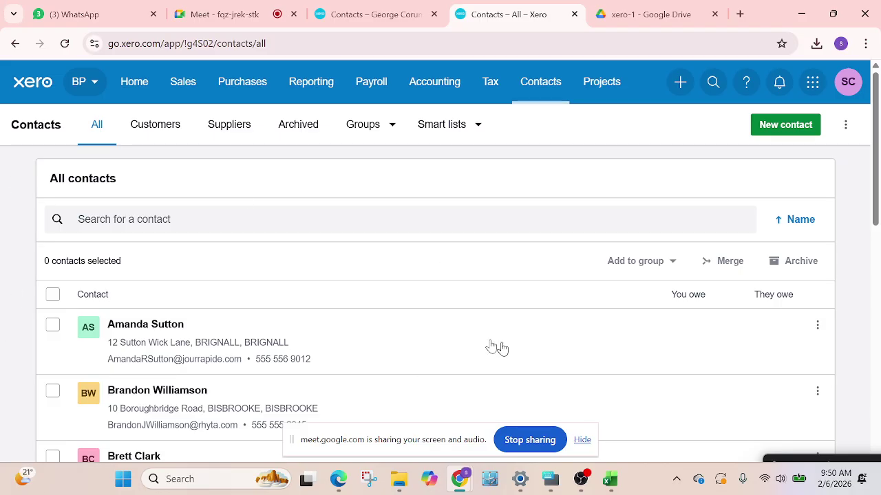
scroll(220, 341, down, 2)
Start and cancel a Lightshot screen capture, then show Xero's contact Groups list
scroll(220, 338, up, 2)
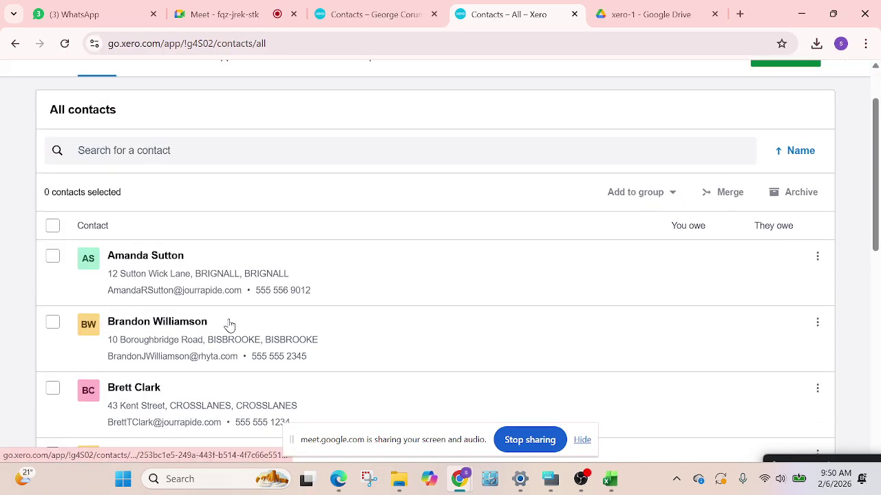
click(676, 479)
click(622, 437)
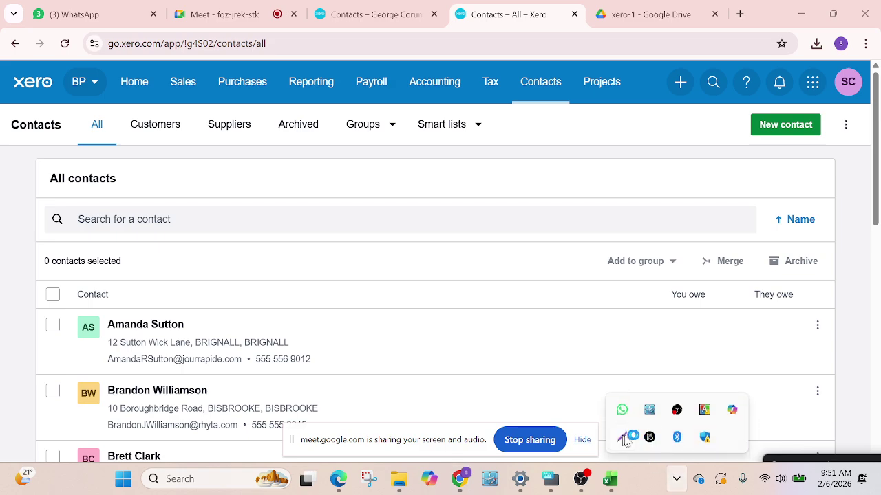
drag(318, 89, 417, 172)
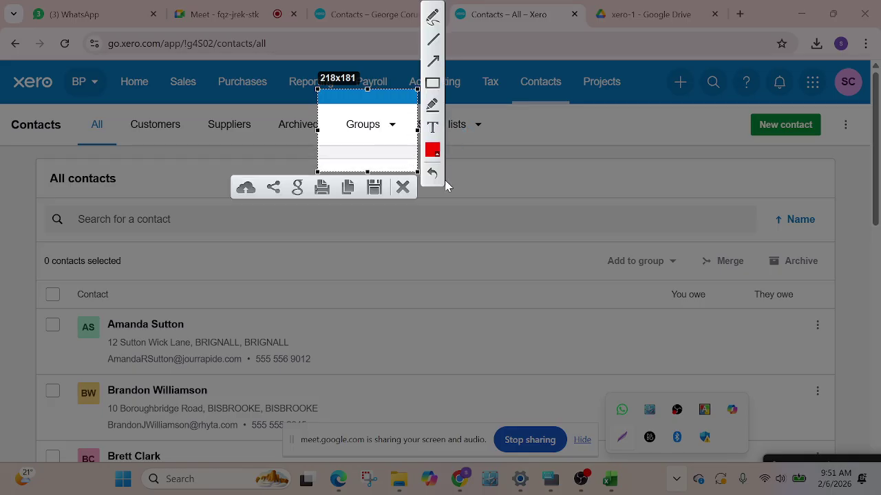
drag(513, 183, 513, 194)
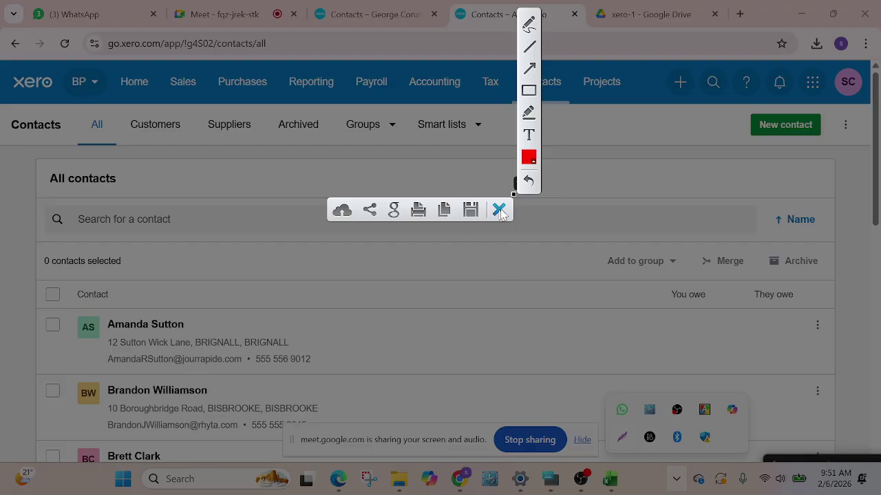
click(498, 210)
click(391, 125)
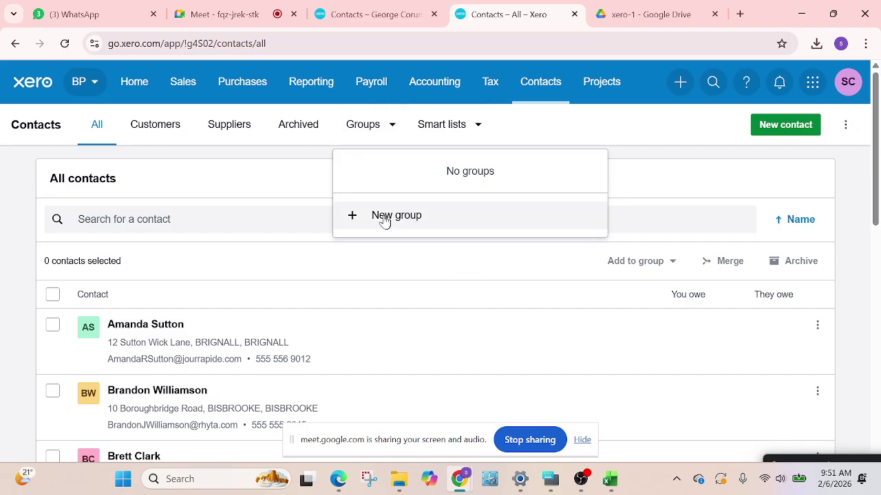
Create the '10% Discount' contact group and begin naming a second group 'Pu'
click(362, 216)
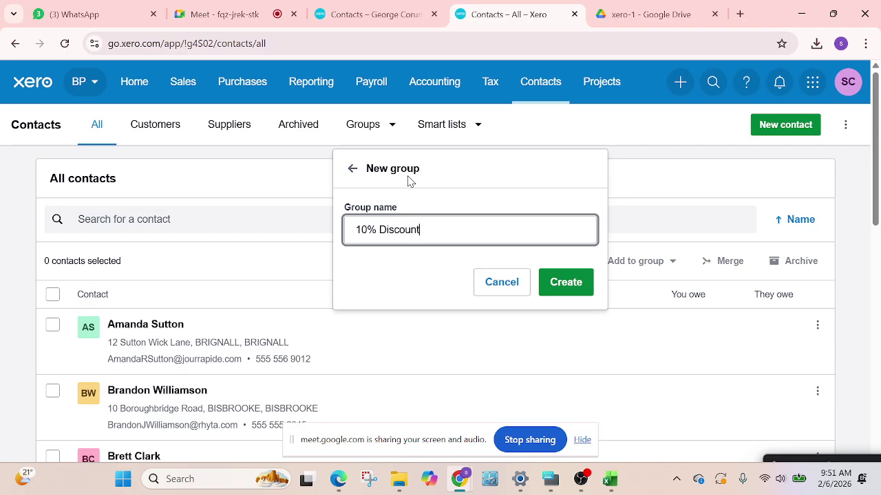
click(576, 282)
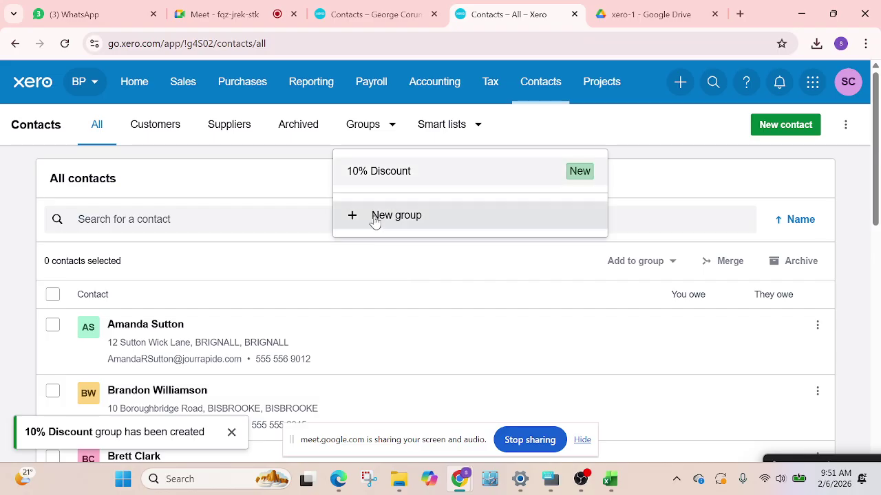
click(373, 219)
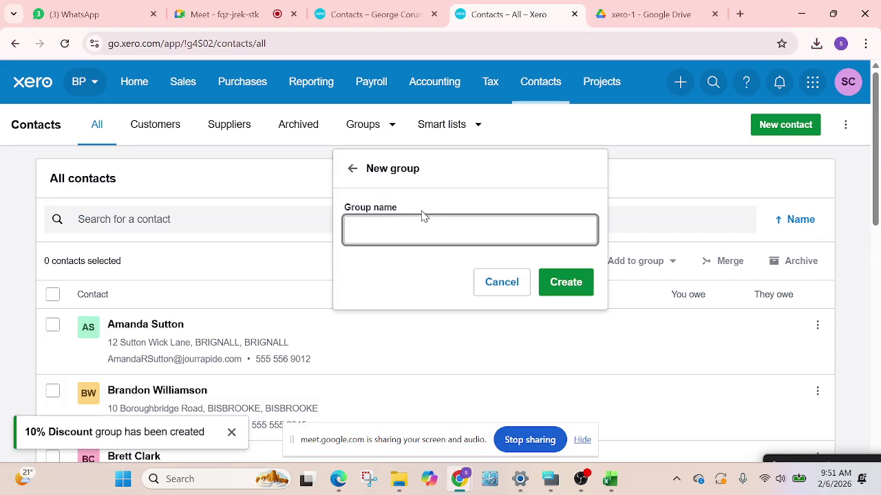
text(Pu)
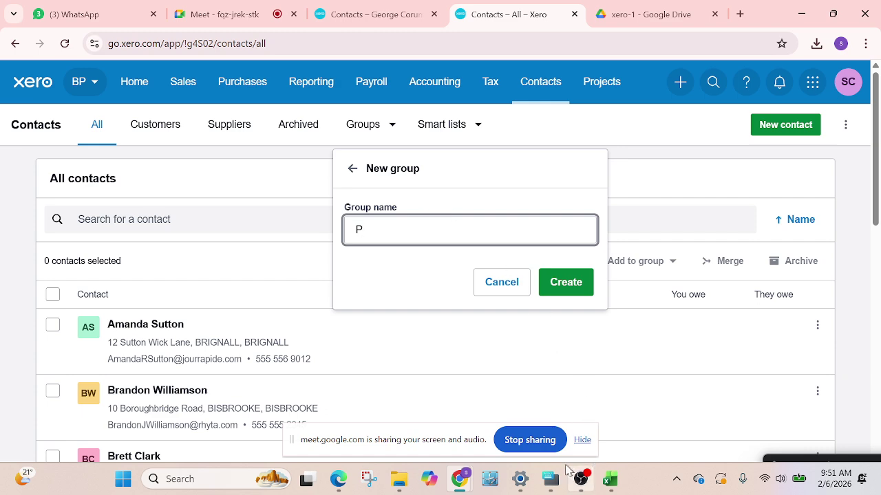
Finish the group name 'Plutinum' with the on-screen keyboard and create the group
click(547, 482)
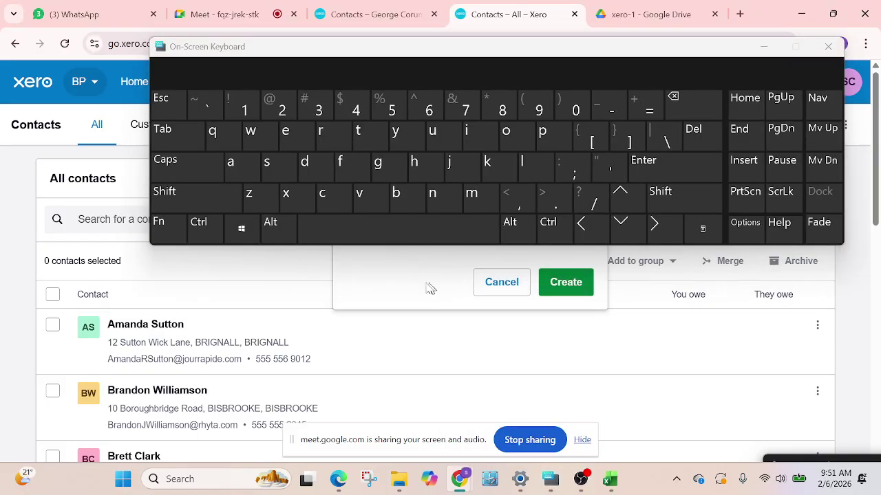
drag(428, 289, 420, 328)
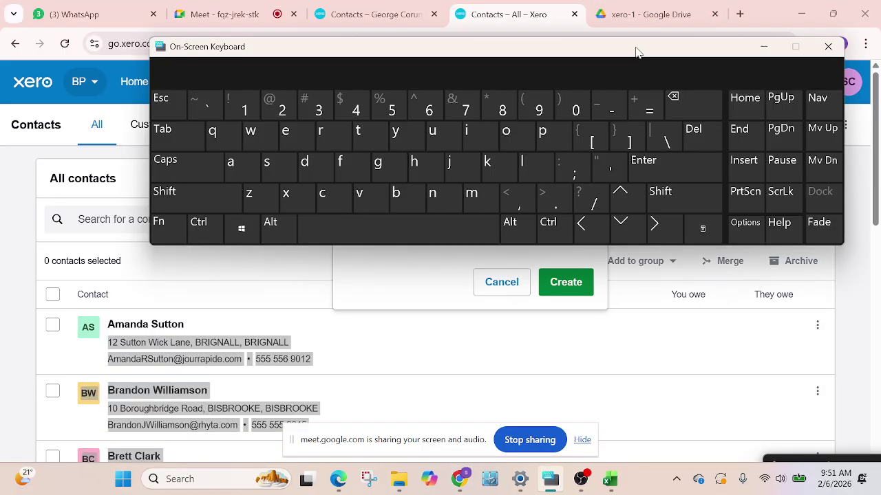
drag(635, 51, 627, 273)
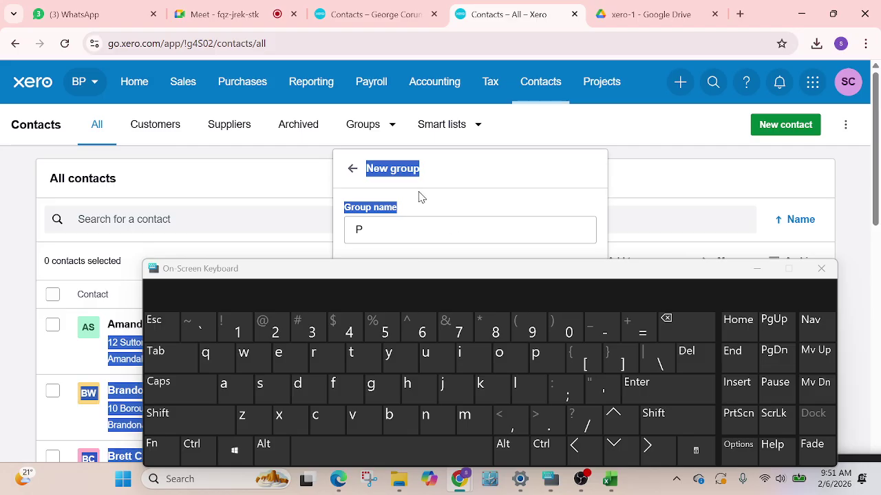
click(385, 229)
click(515, 386)
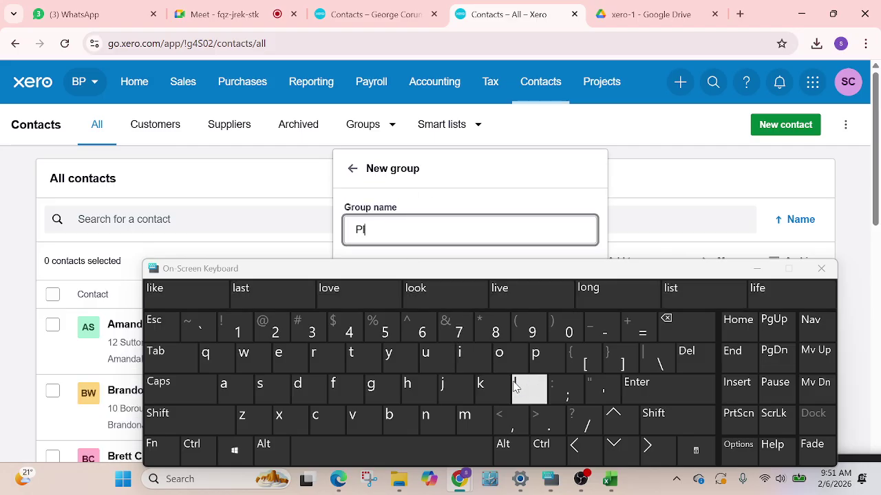
click(760, 269)
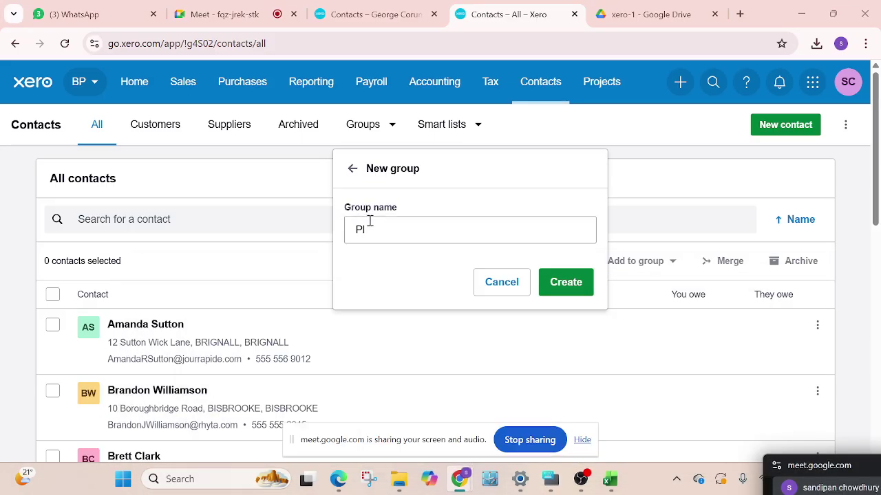
click(370, 231)
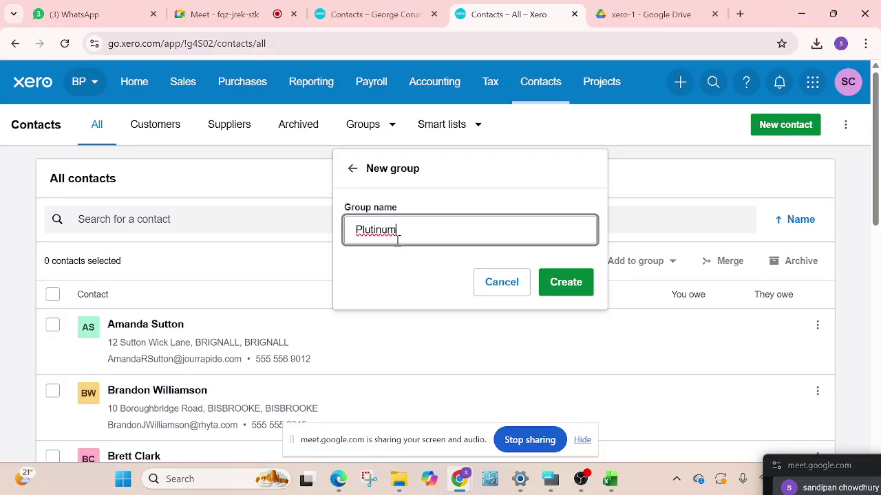
key(BackSpace)
click(560, 282)
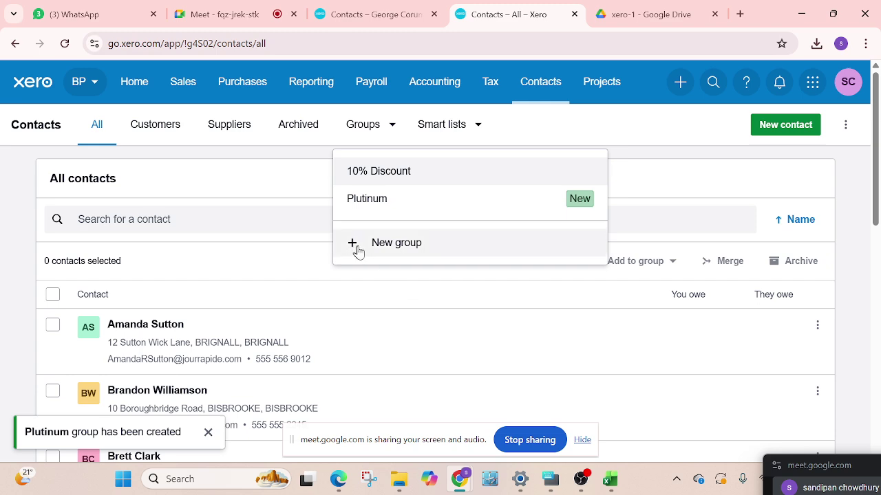
click(380, 243)
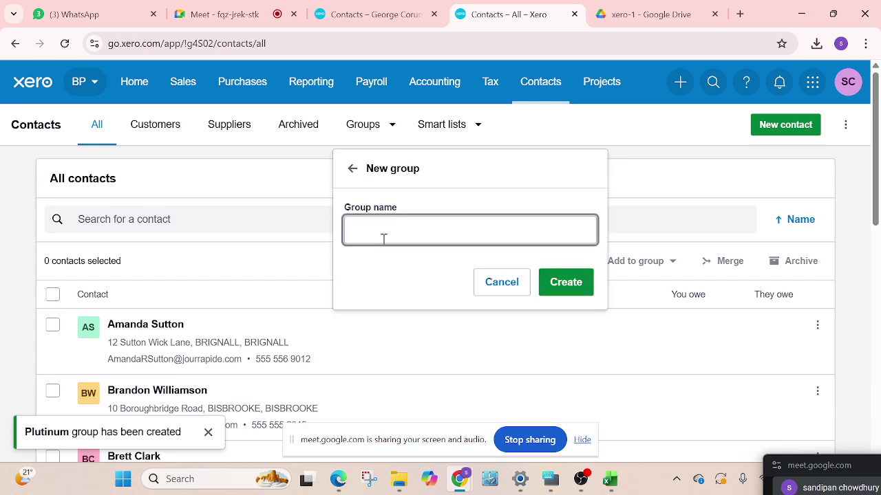
Create the Gold, Silver and '5% tax rebate' contact groups, then close the Groups list
text(Gold)
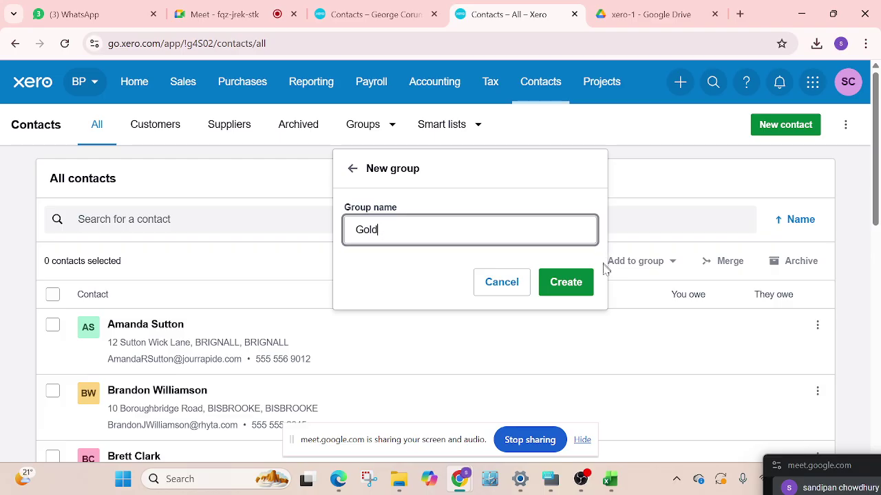
click(569, 284)
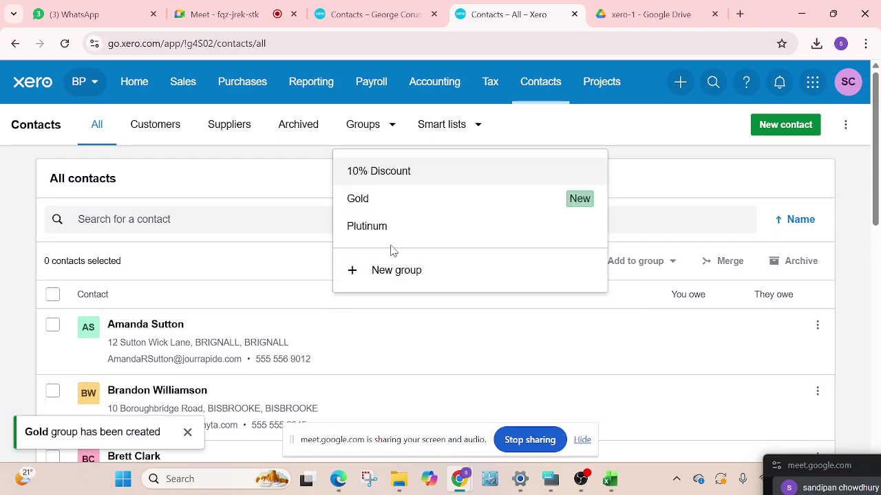
click(394, 256)
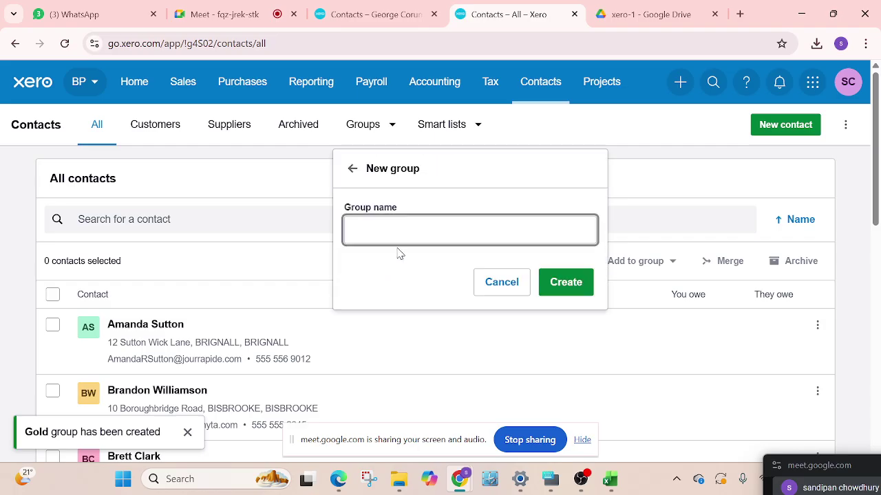
text(Silver)
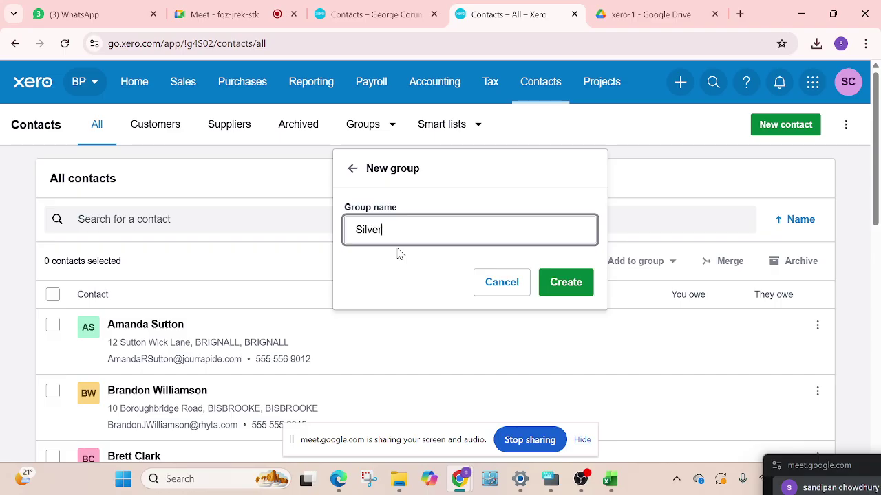
click(566, 282)
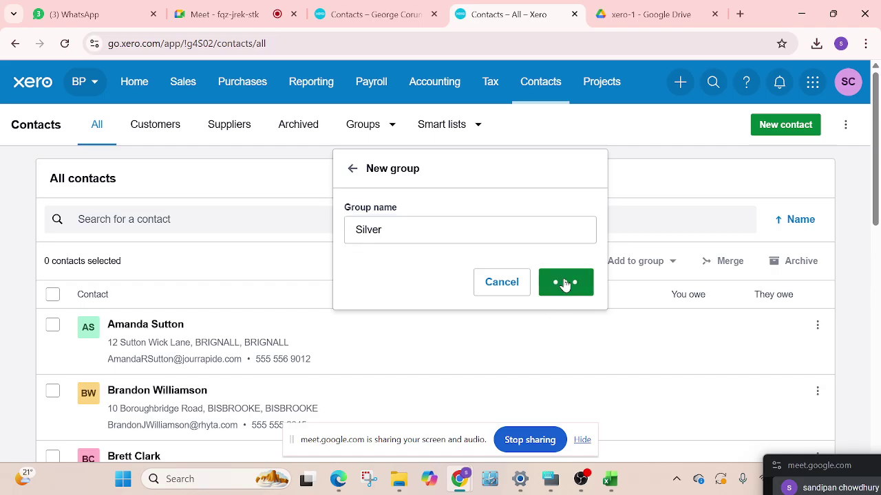
click(375, 300)
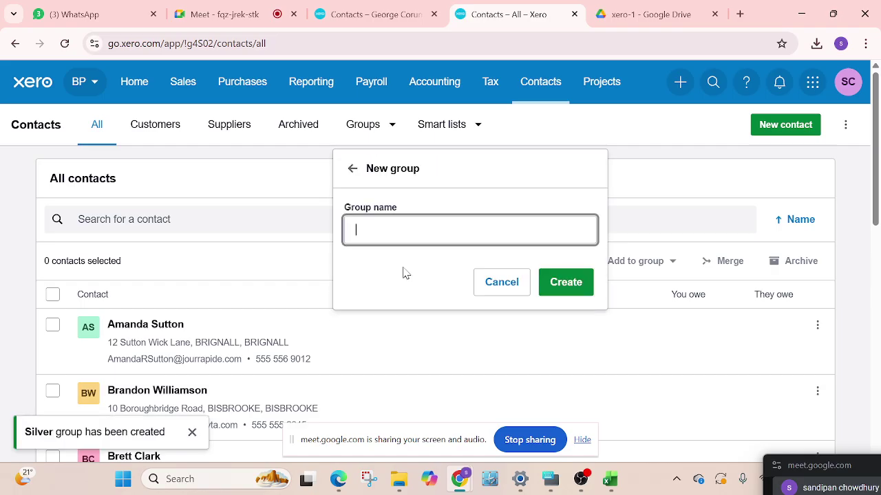
text(%%)
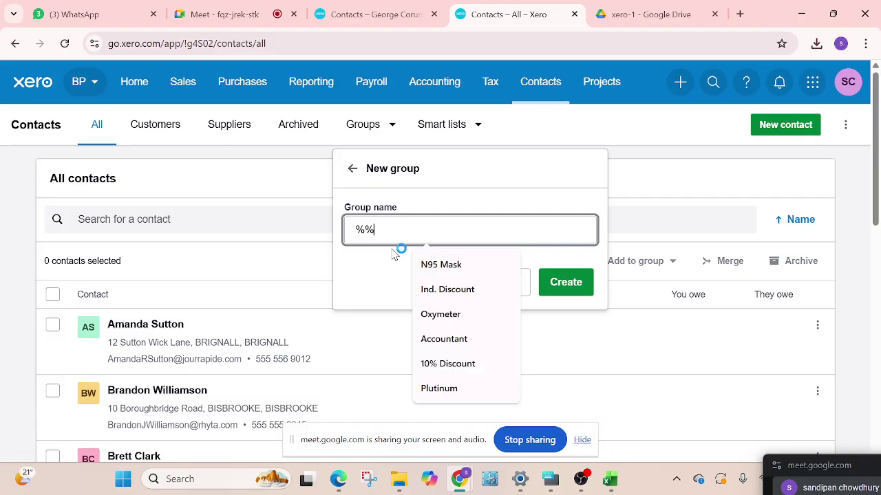
key(BackSpace)
key(BackSpace)
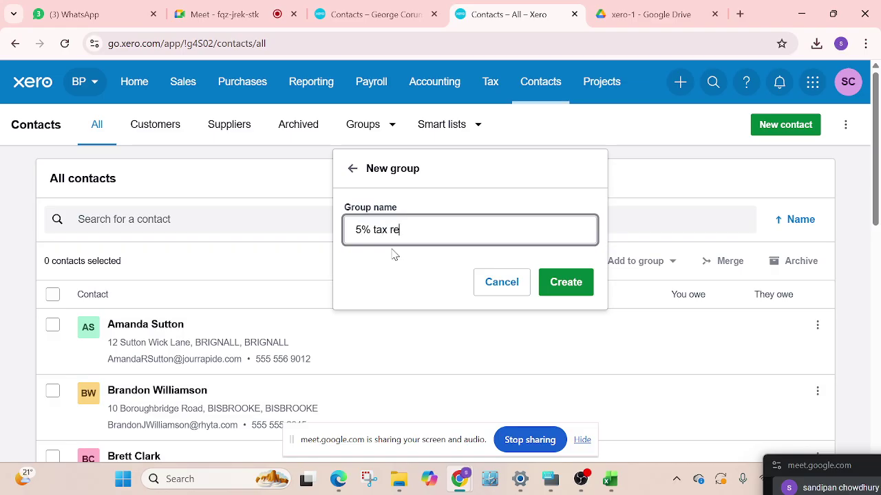
text(bka)
click(565, 283)
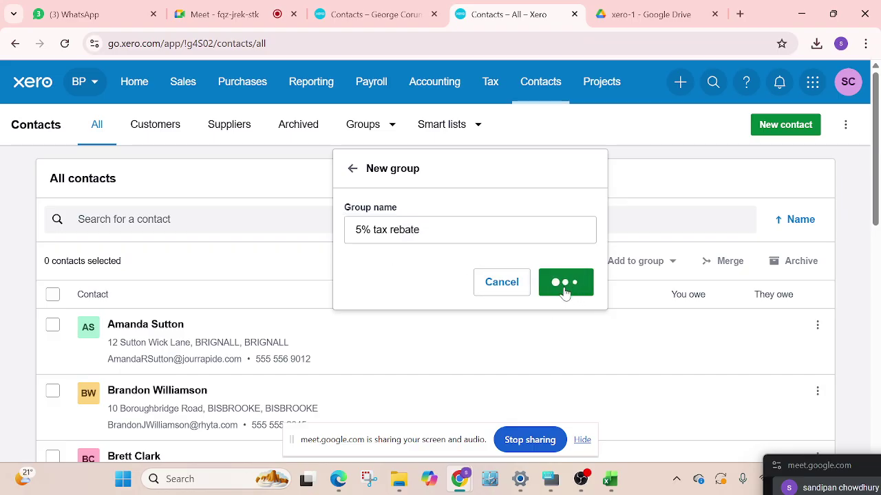
click(262, 244)
Select two contacts and add them to the Plutinum group instead of Gold
scroll(286, 240, down, 2)
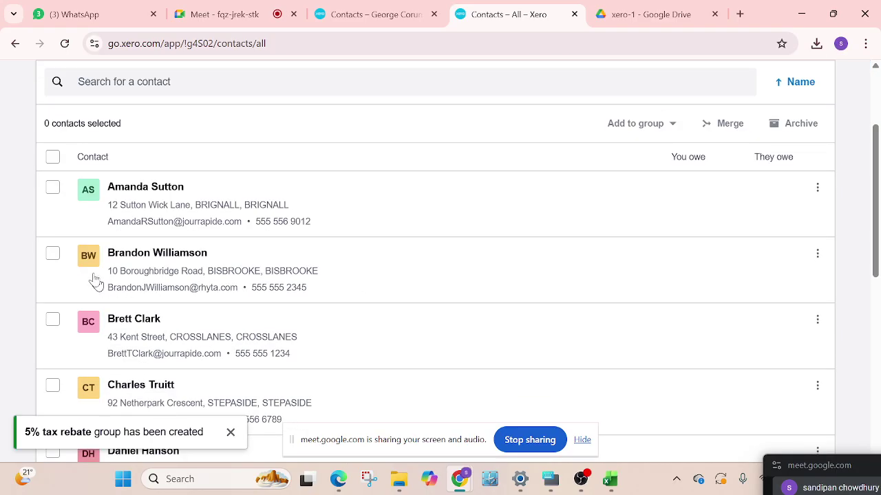
click(53, 189)
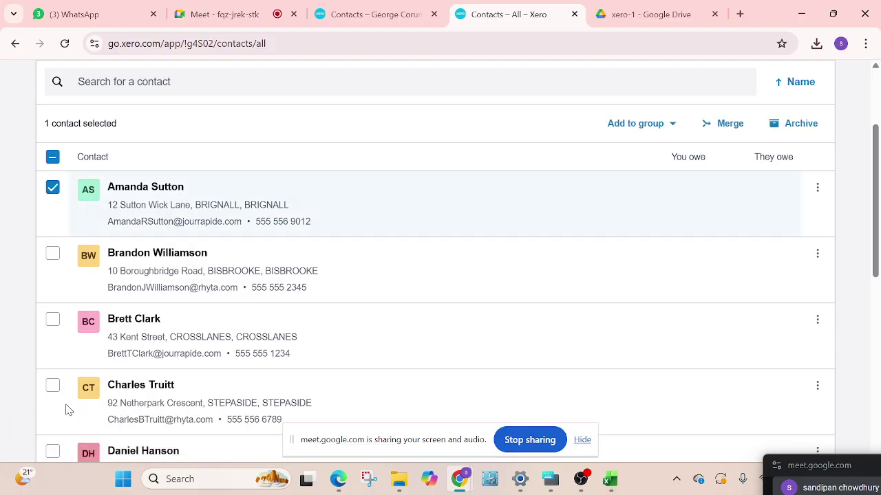
click(53, 320)
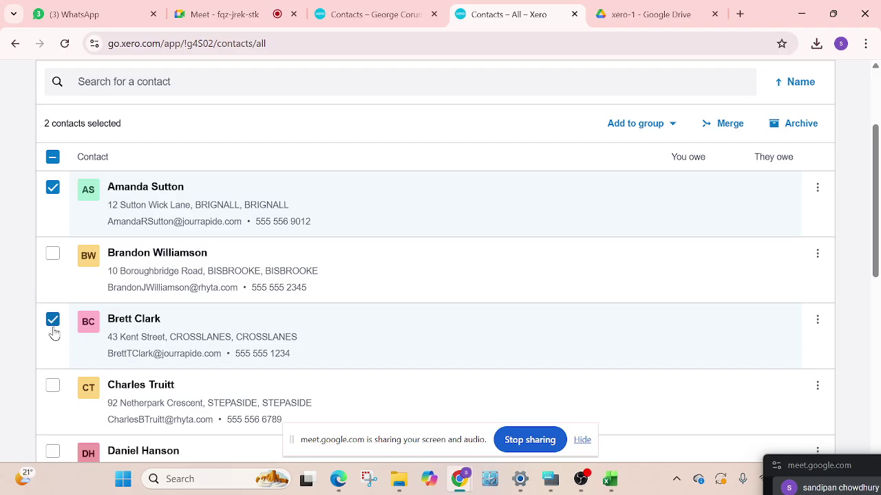
click(673, 129)
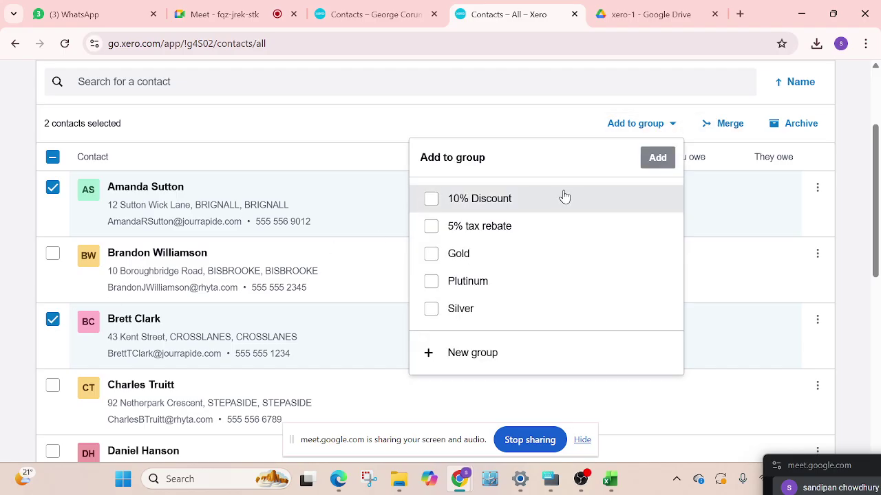
click(431, 254)
click(431, 254)
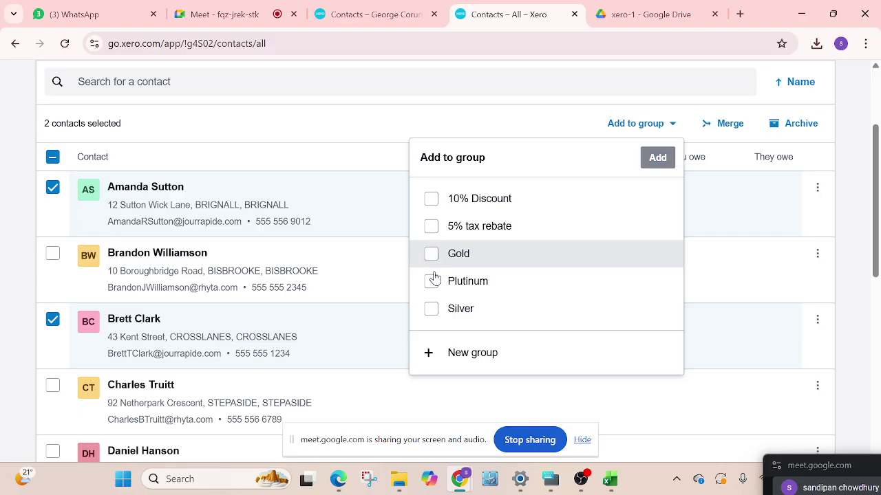
click(430, 281)
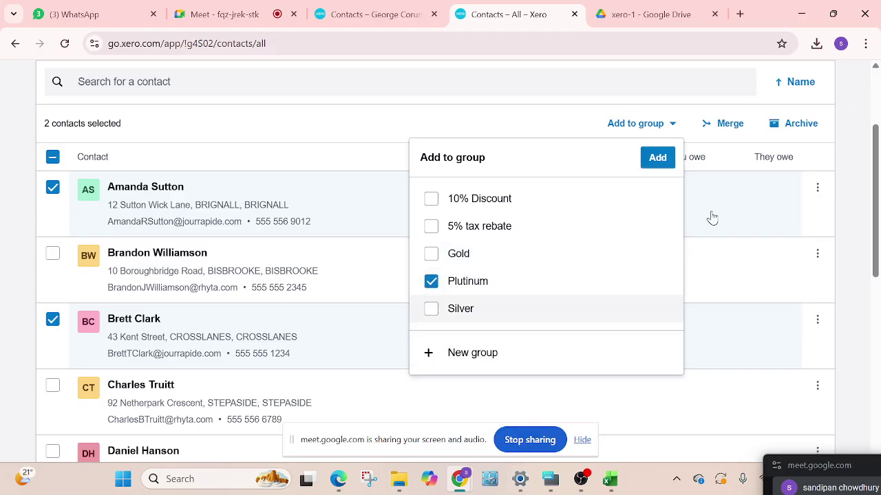
click(659, 159)
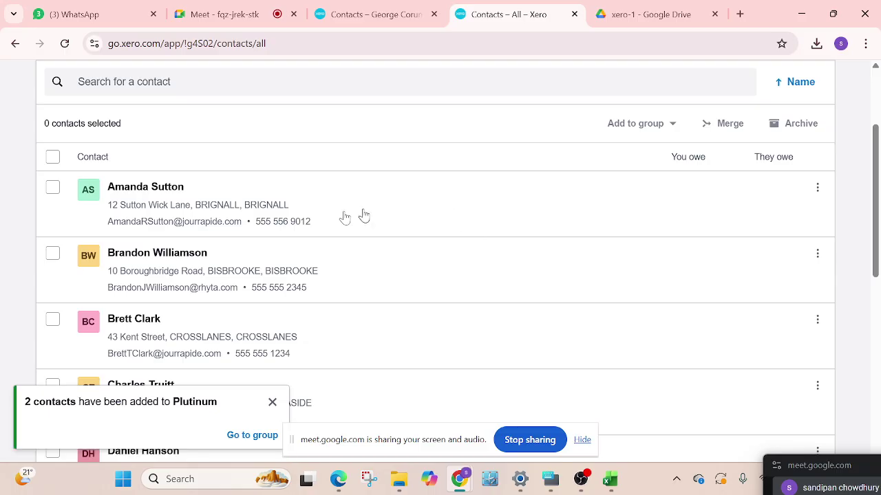
scroll(261, 311, up, 3)
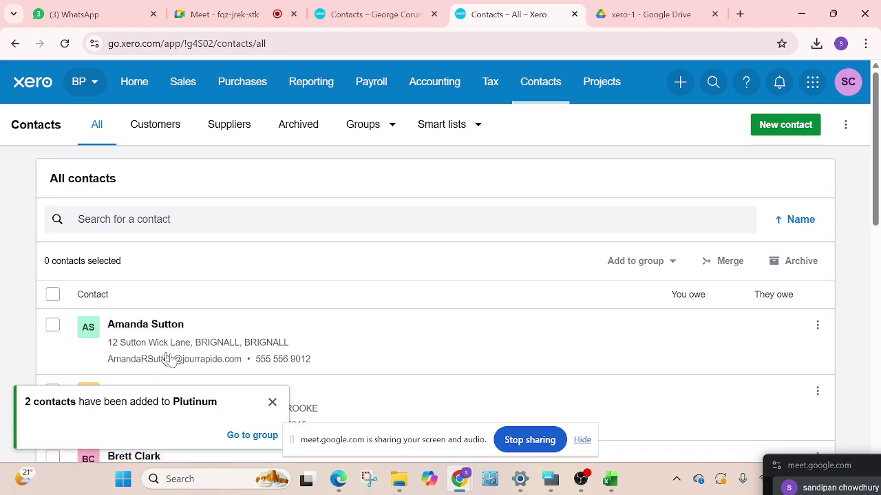
Open the Plutinum group from the Groups dropdown to view its two member contacts
scroll(169, 295, down, 3)
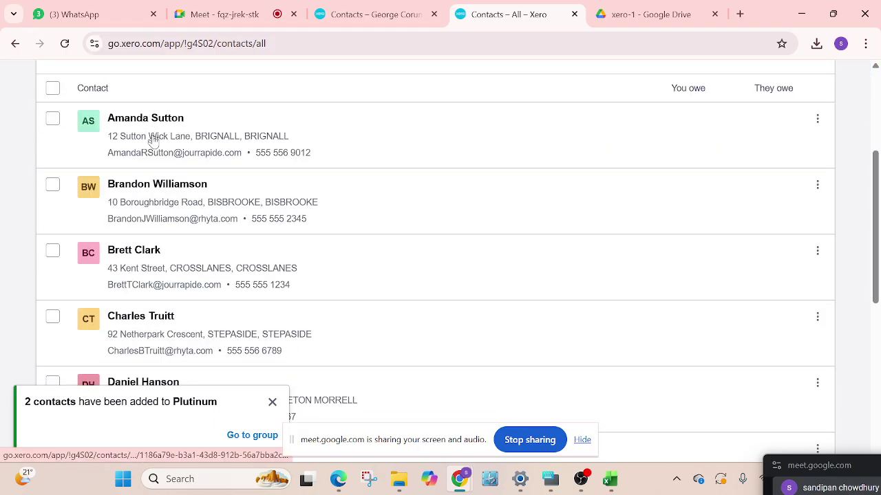
scroll(157, 207, down, 4)
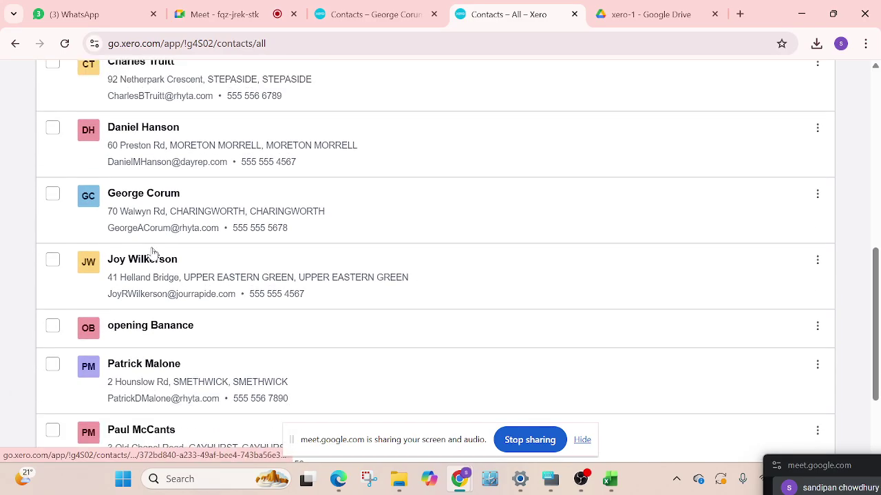
scroll(154, 252, up, 7)
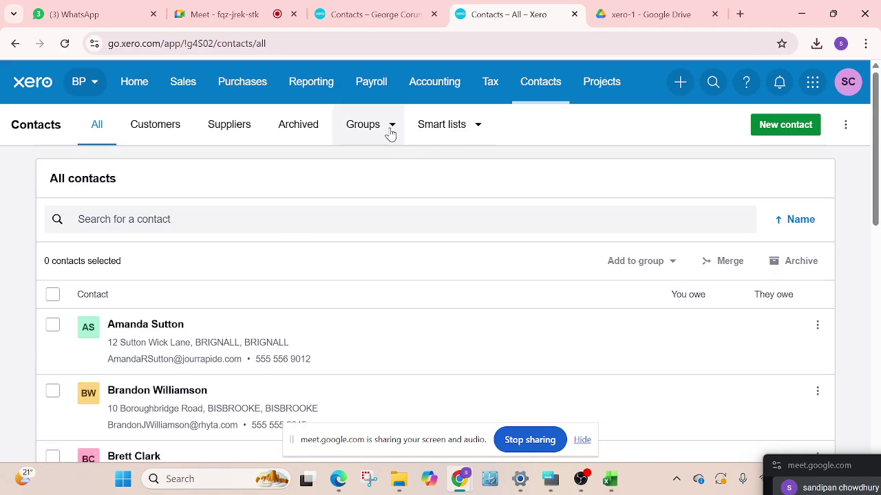
click(388, 131)
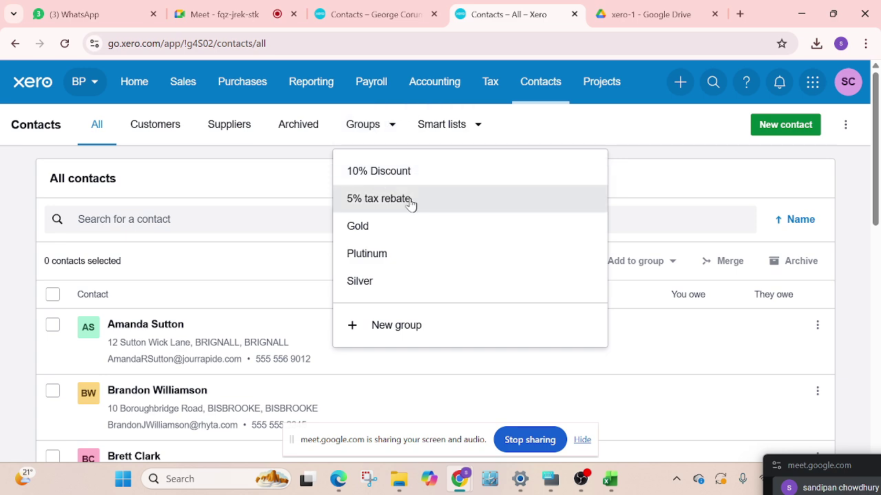
click(369, 263)
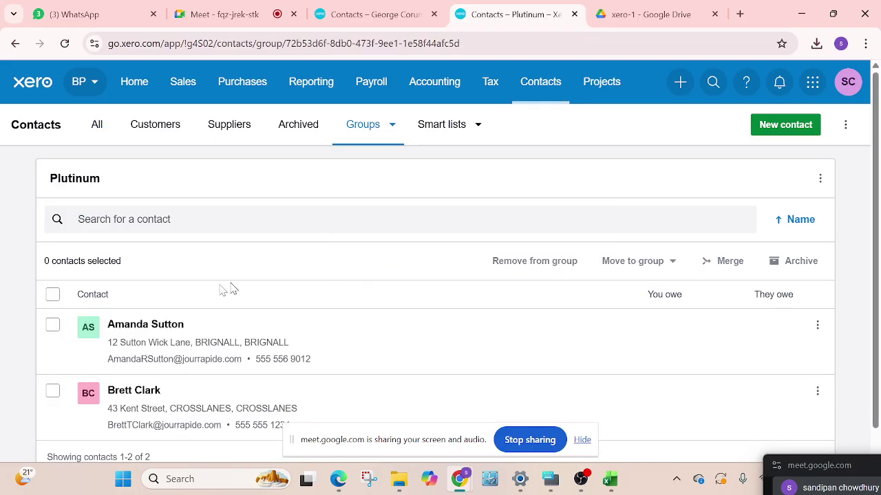
scroll(190, 314, down, 1)
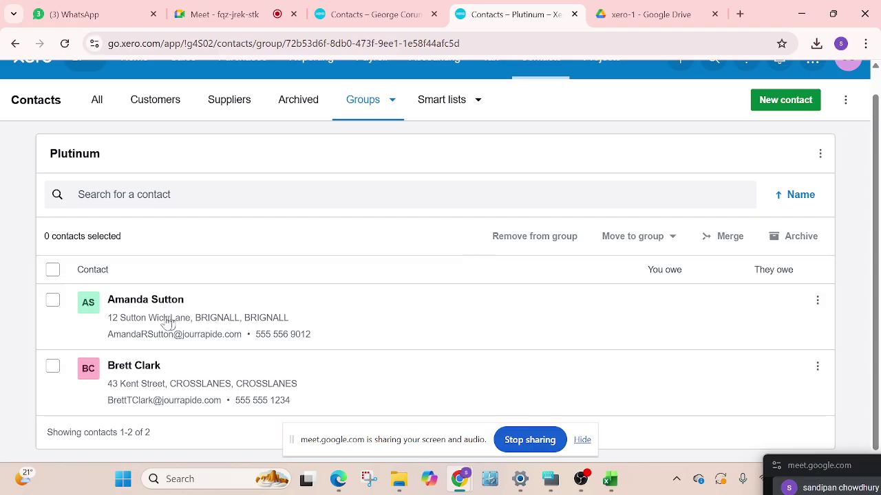
click(52, 303)
click(671, 237)
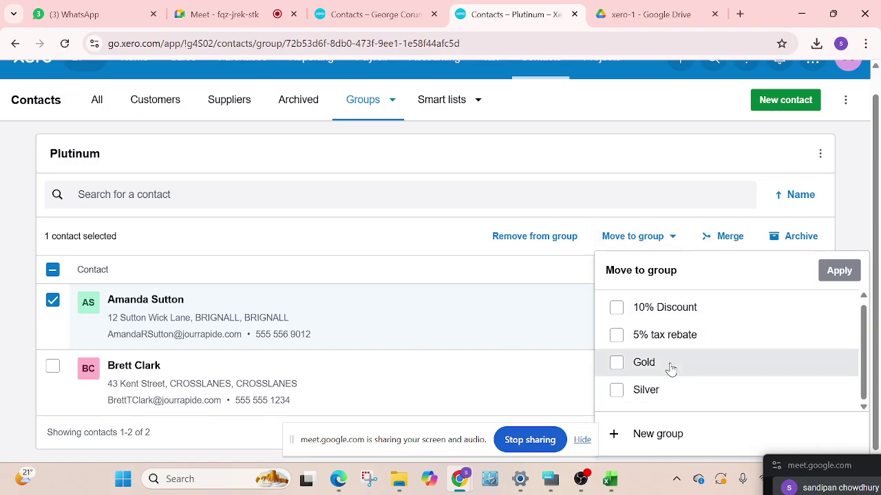
click(435, 231)
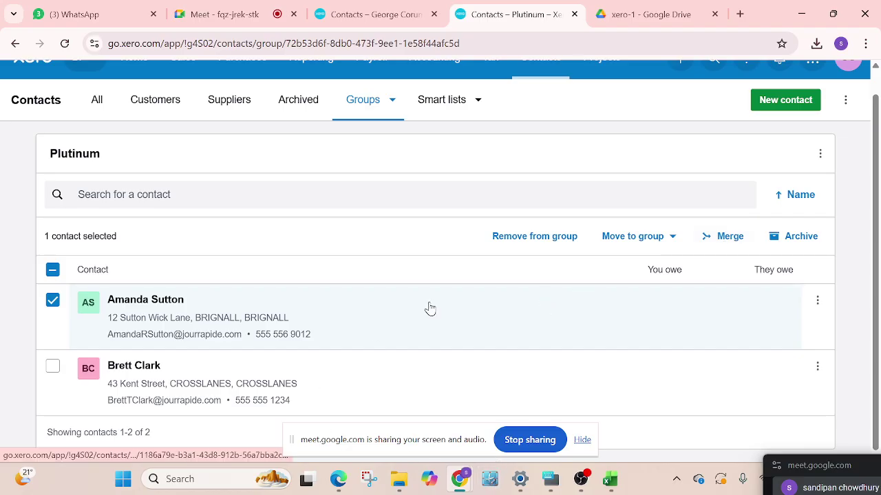
scroll(428, 307, up, 1)
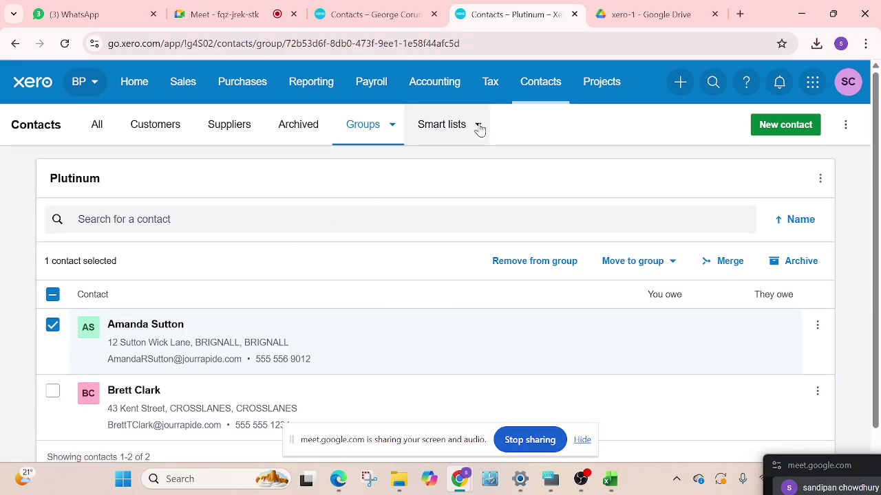
click(479, 128)
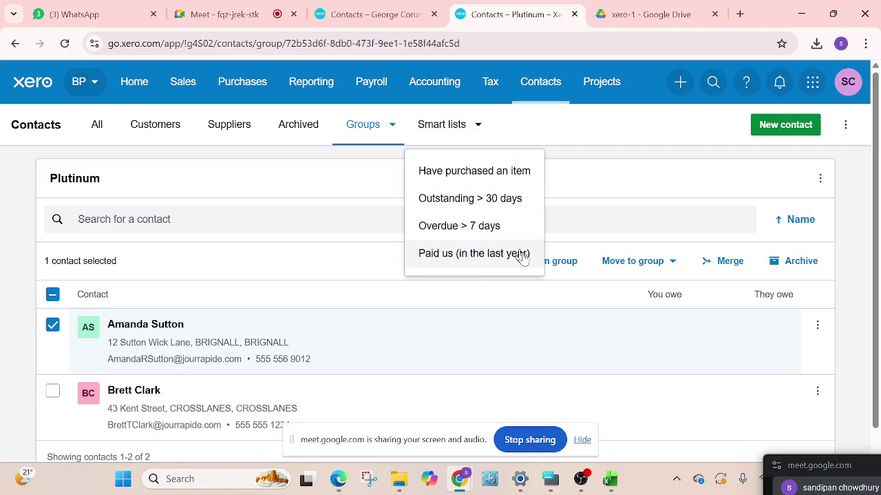
click(580, 177)
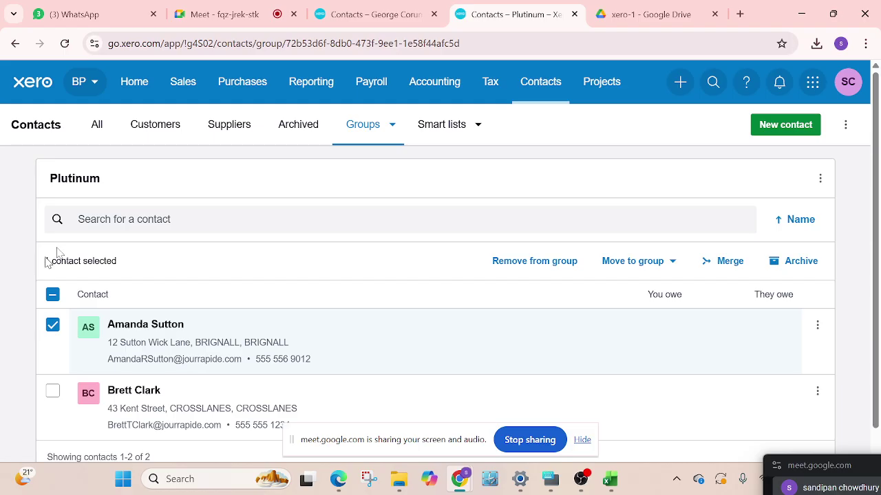
scroll(261, 183, down, 1)
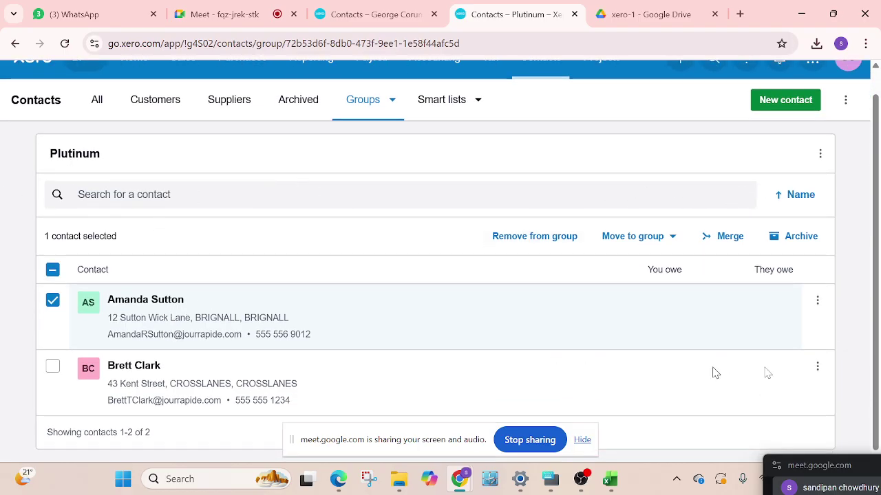
drag(862, 466, 757, 480)
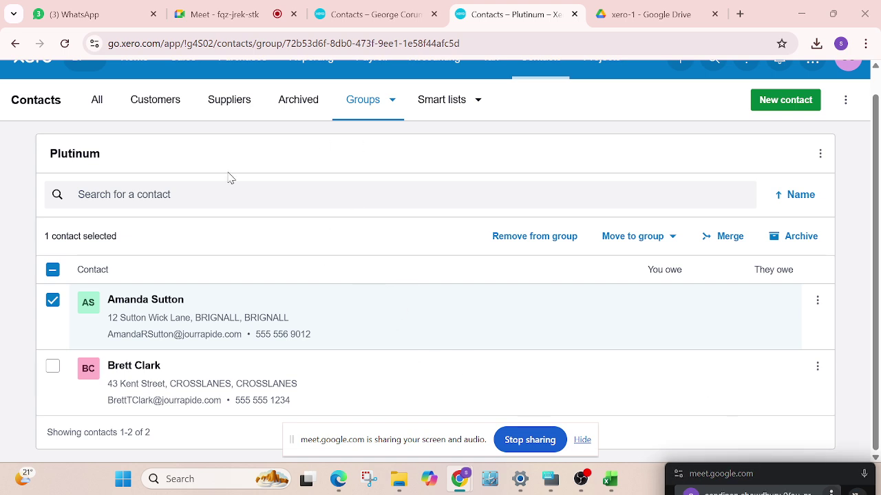
scroll(275, 183, up, 1)
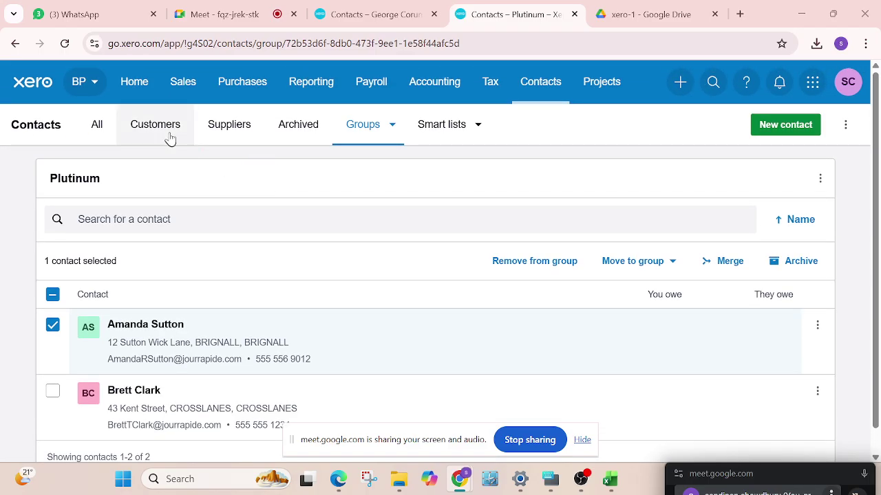
Stop at the Bluebell PC & Accessories LLC dashboard, then return to the All contacts list
click(125, 90)
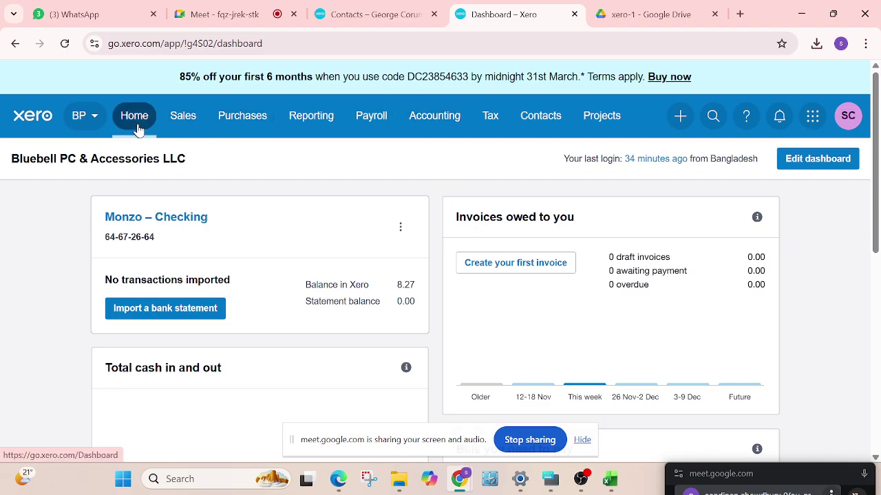
click(544, 117)
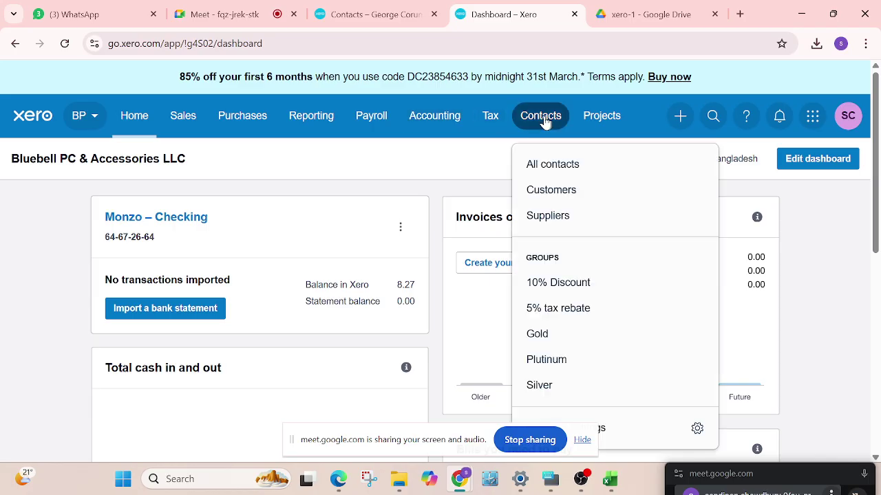
click(545, 165)
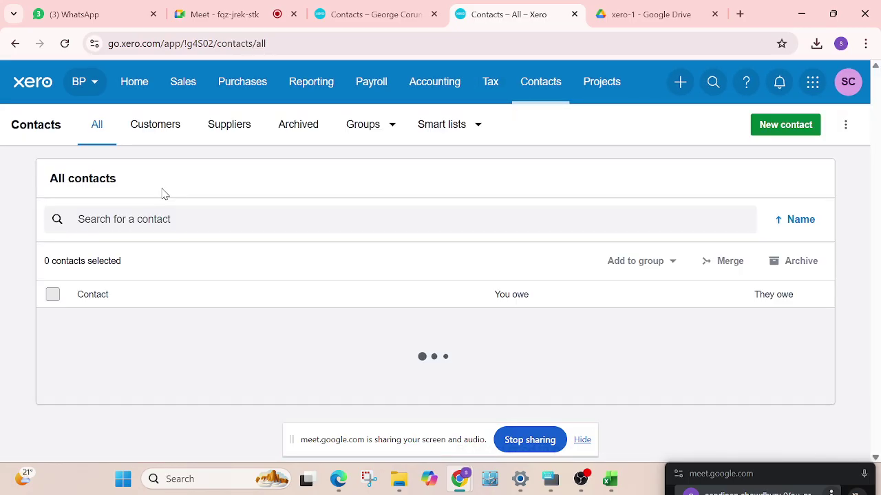
Tick the first contact in the All contacts list and add it to the 10% Discount group
scroll(147, 334, down, 2)
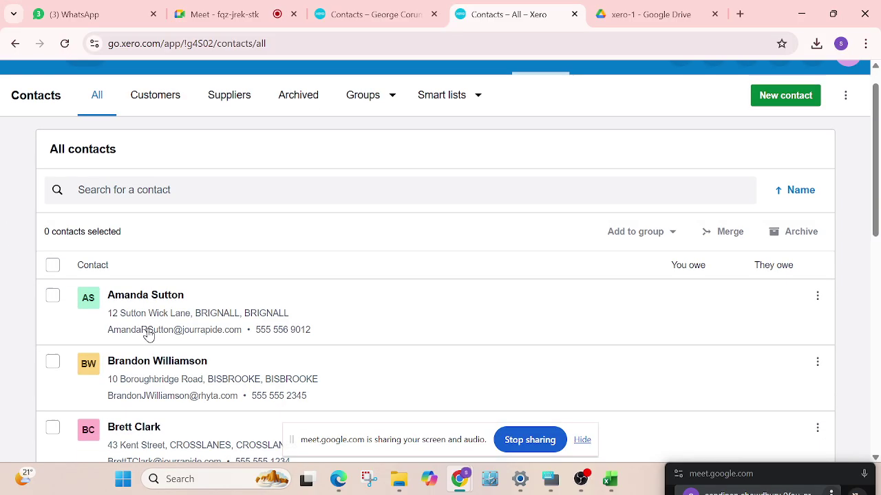
click(53, 188)
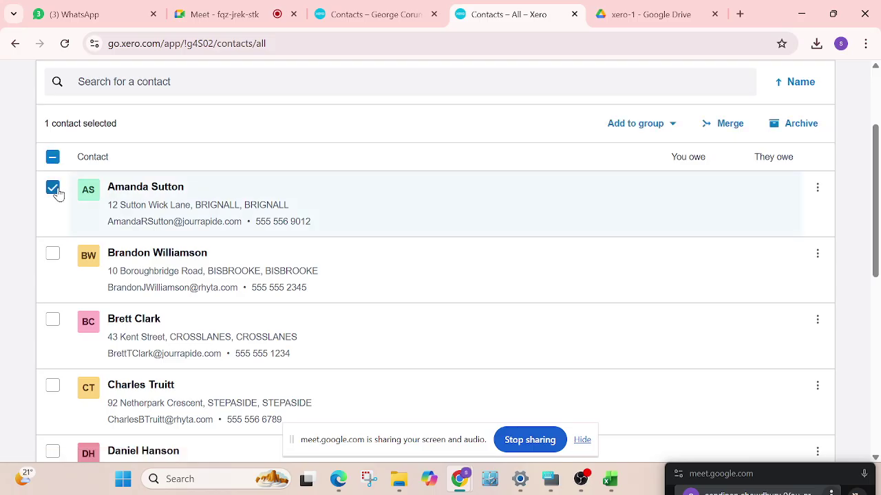
click(668, 124)
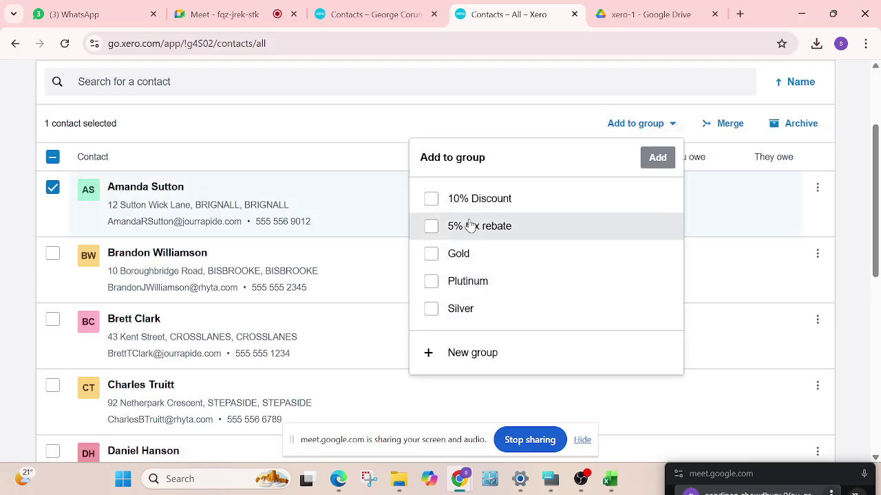
click(481, 199)
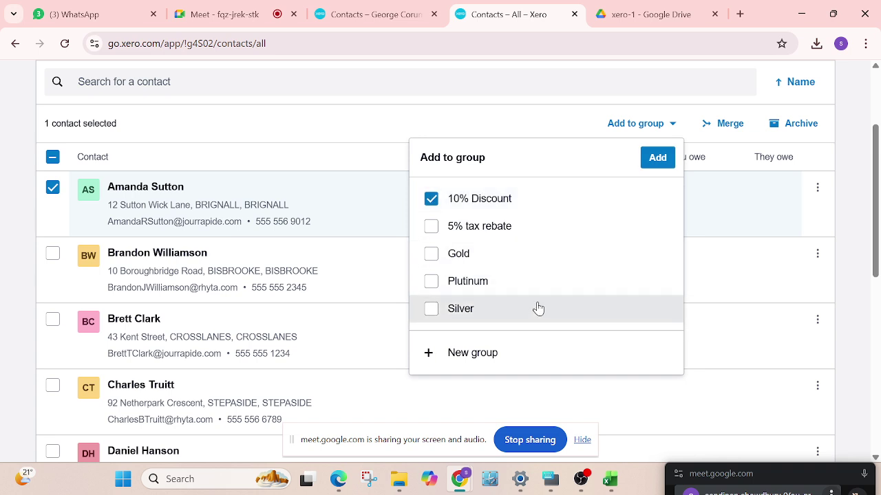
click(662, 158)
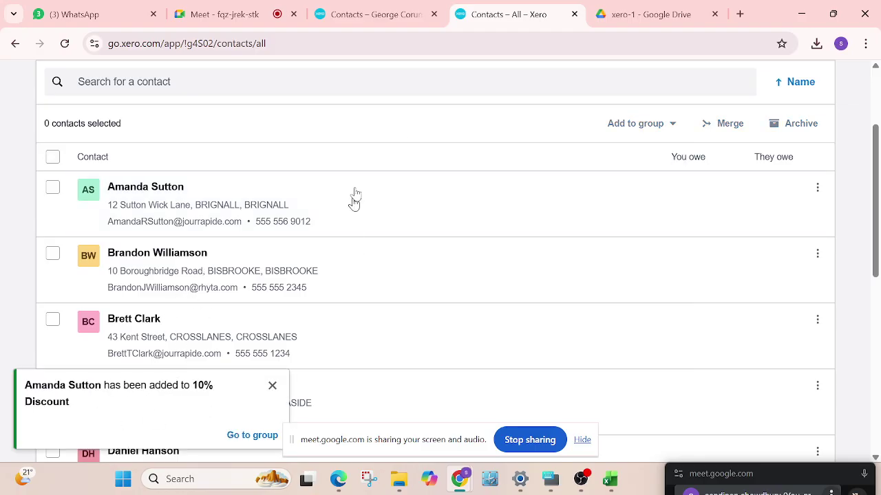
scroll(390, 154, up, 3)
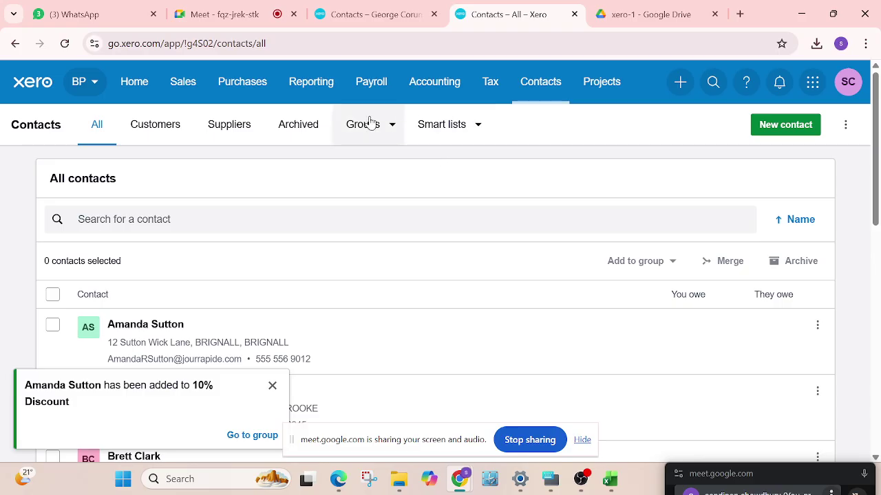
View the members of the 10% Discount and Plutinum groups, then return to the Bluebell dashboard
click(366, 130)
click(375, 183)
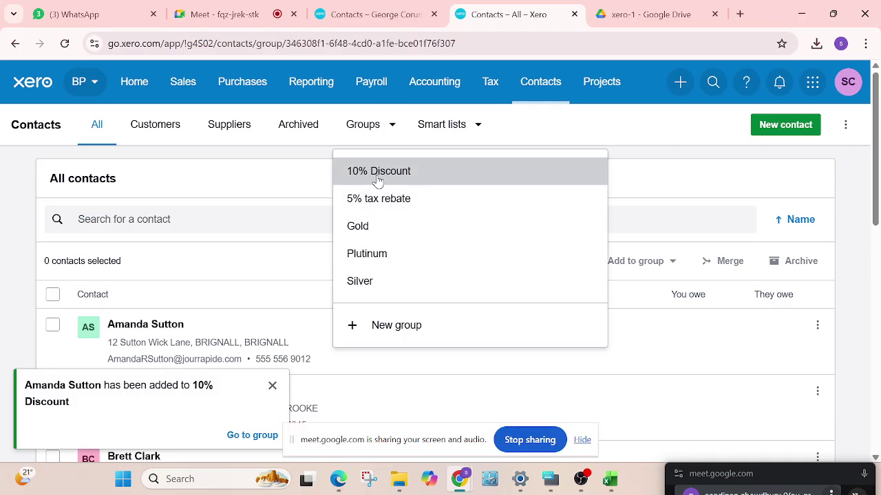
click(390, 128)
click(363, 253)
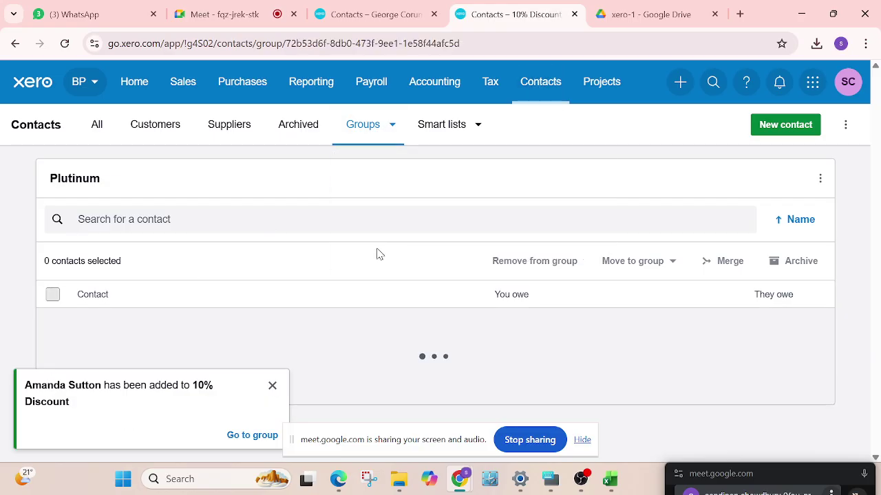
scroll(254, 314, down, 1)
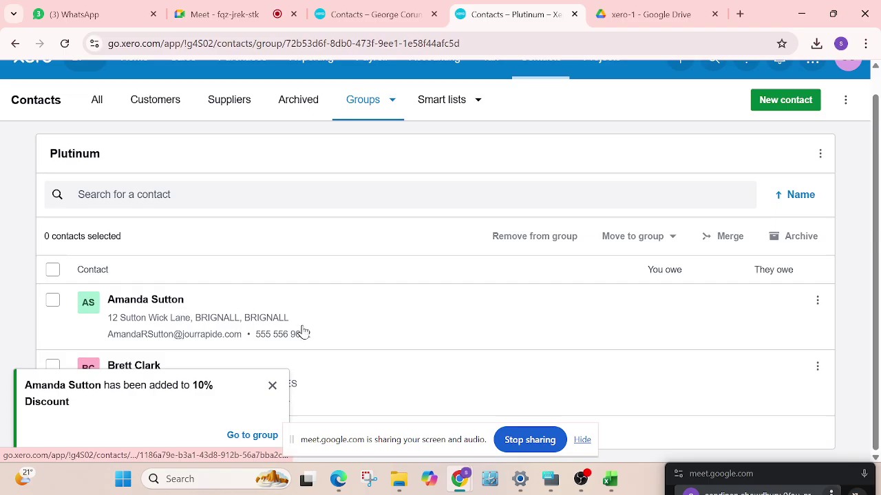
scroll(398, 312, up, 1)
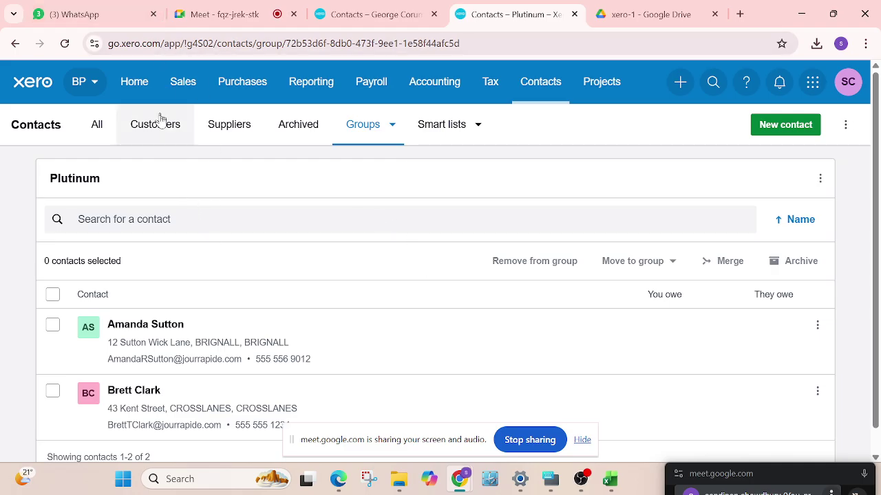
click(134, 84)
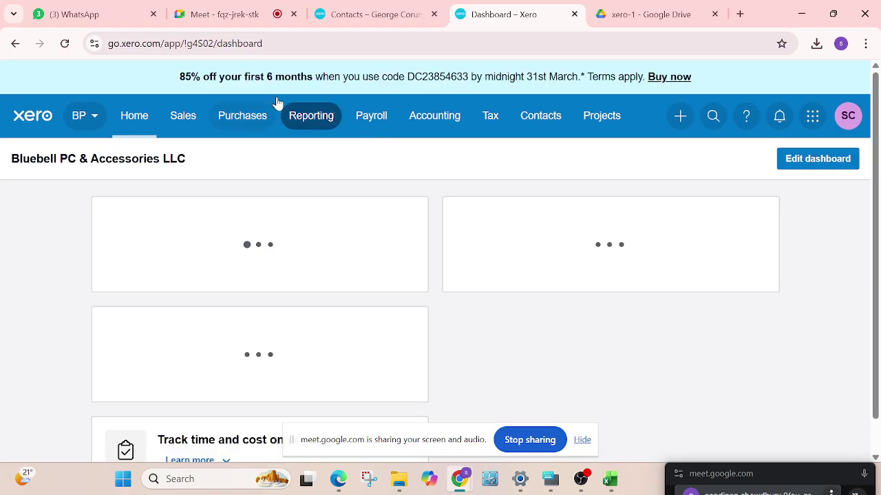
Open Chart of accounts from the Accounting menu's tools
scroll(220, 175, down, 1)
scroll(97, 177, up, 1)
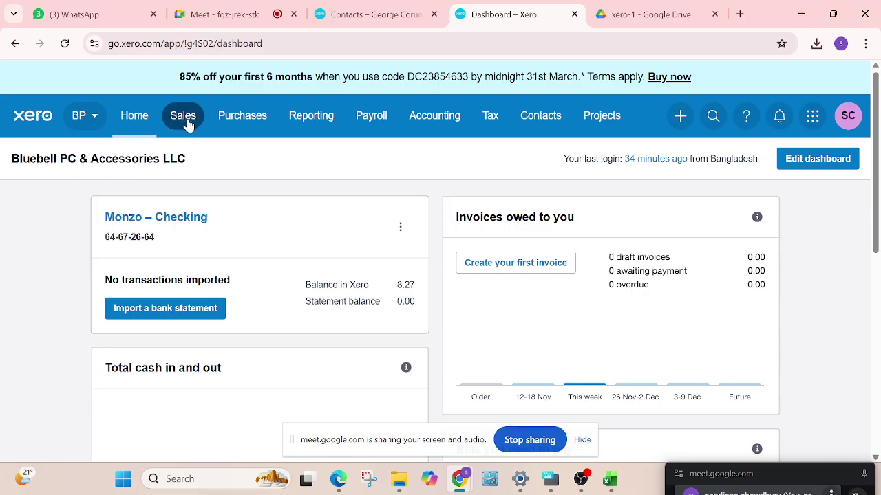
click(436, 118)
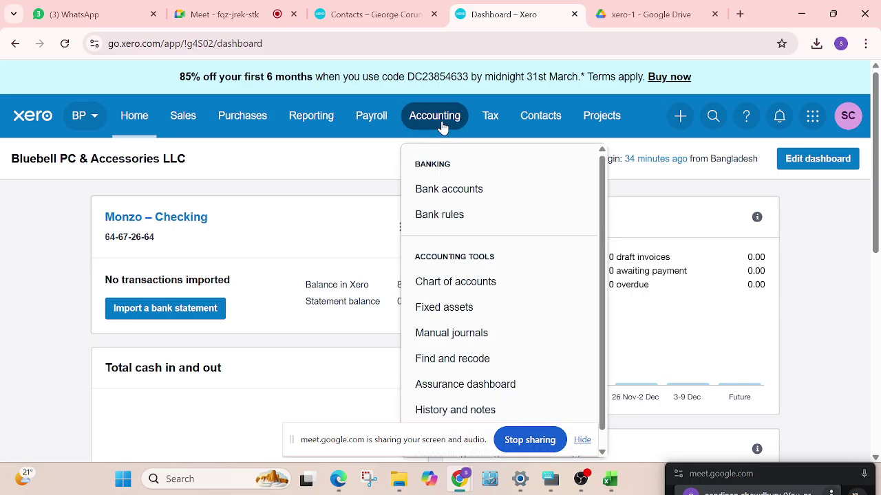
click(489, 283)
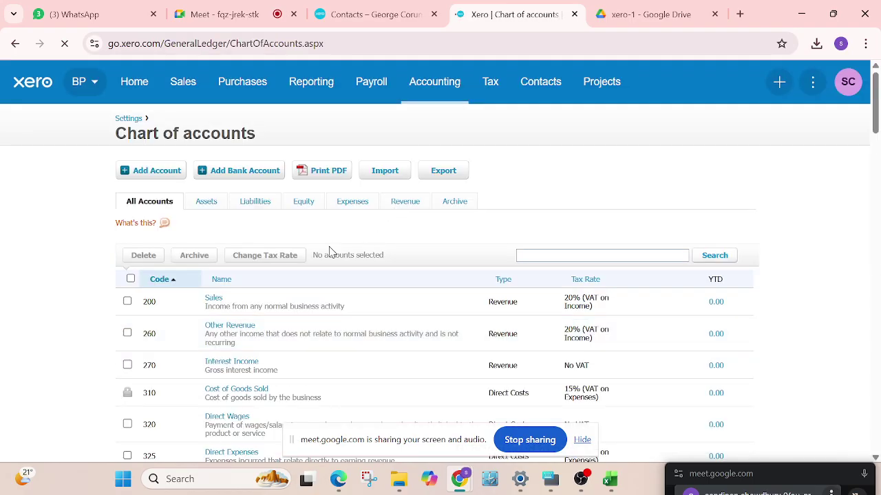
scroll(448, 285, down, 3)
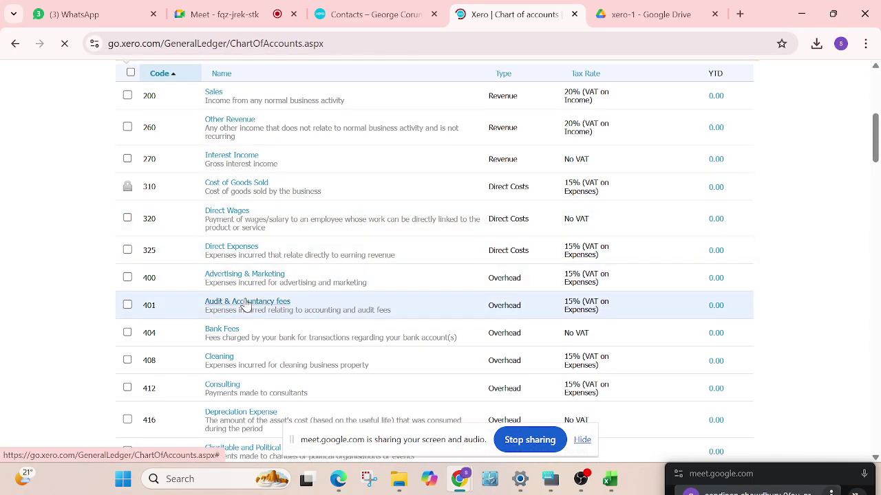
scroll(386, 275, up, 2)
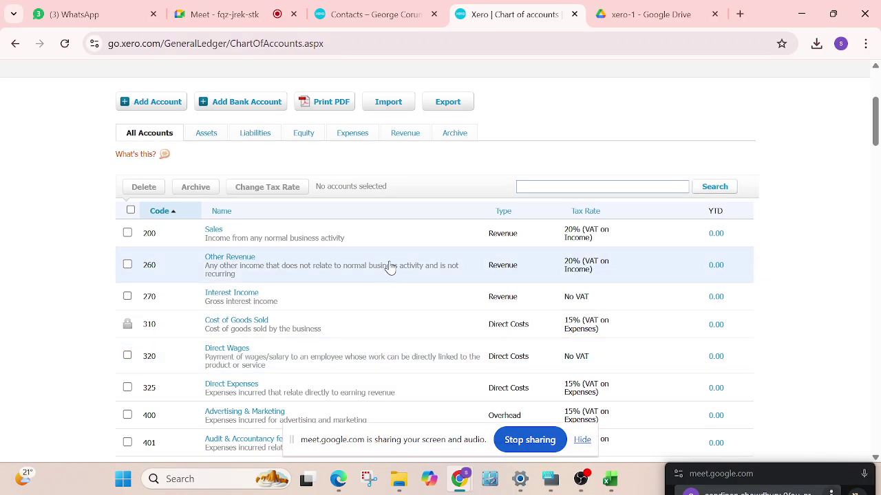
scroll(389, 267, down, 4)
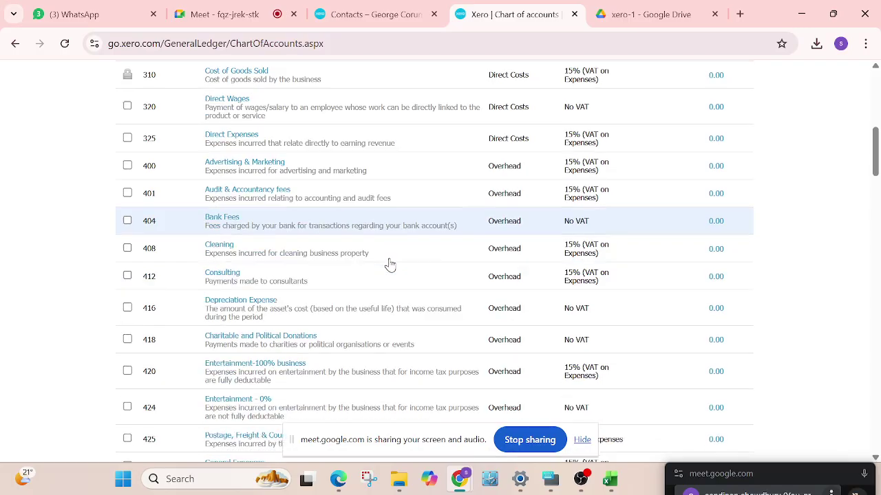
scroll(389, 266, down, 12)
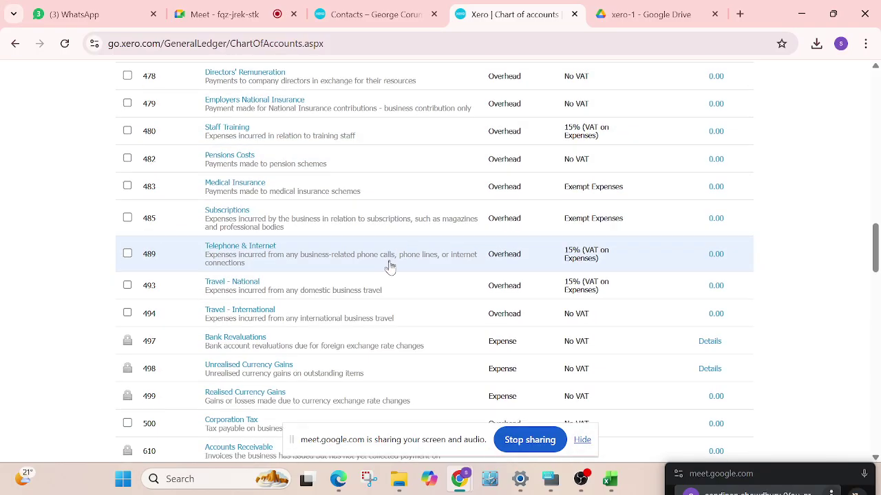
scroll(390, 268, up, 10)
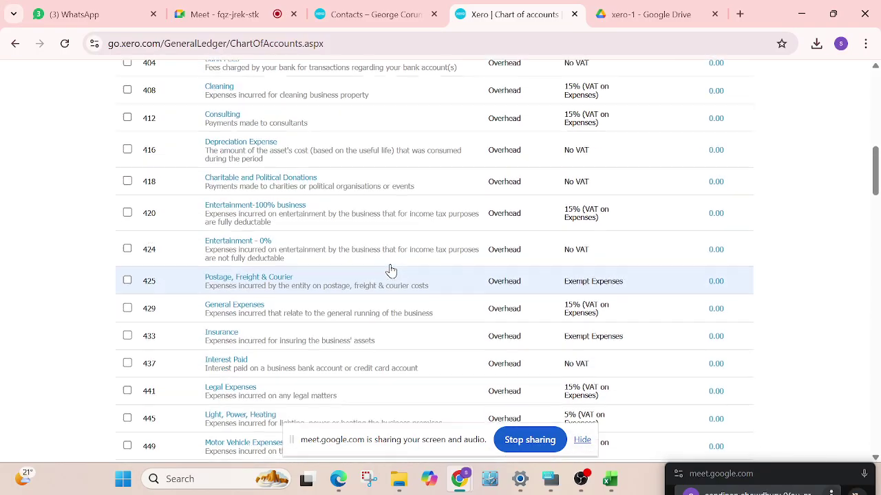
scroll(390, 269, up, 6)
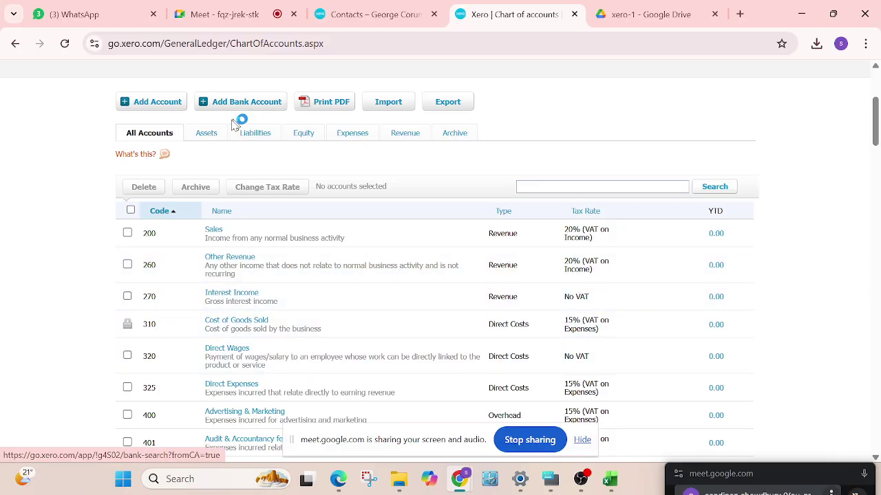
click(208, 138)
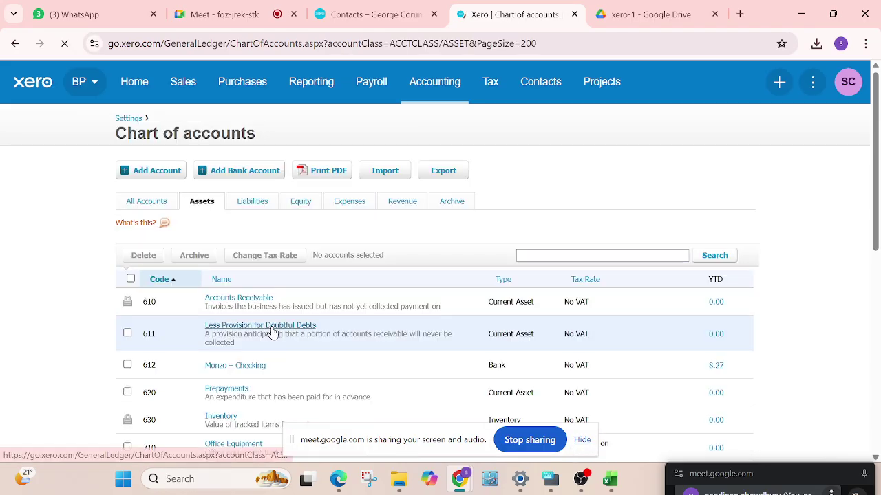
scroll(434, 246, down, 3)
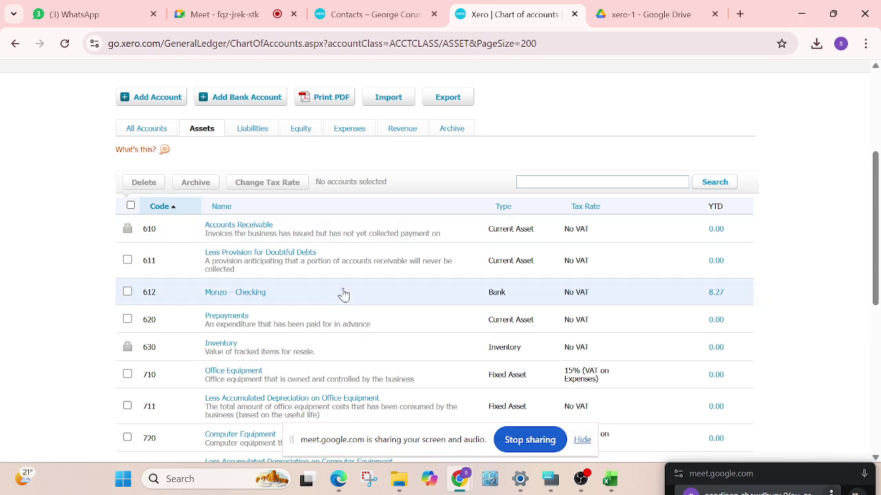
scroll(343, 294, down, 1)
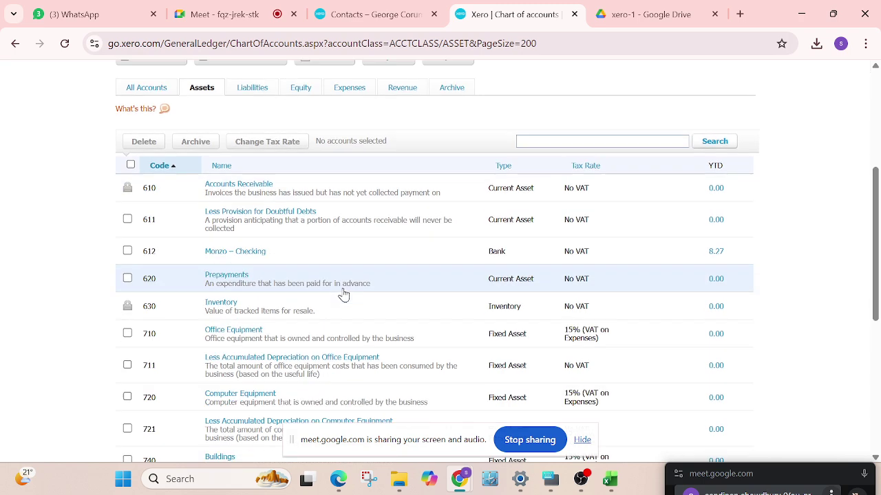
scroll(344, 293, down, 3)
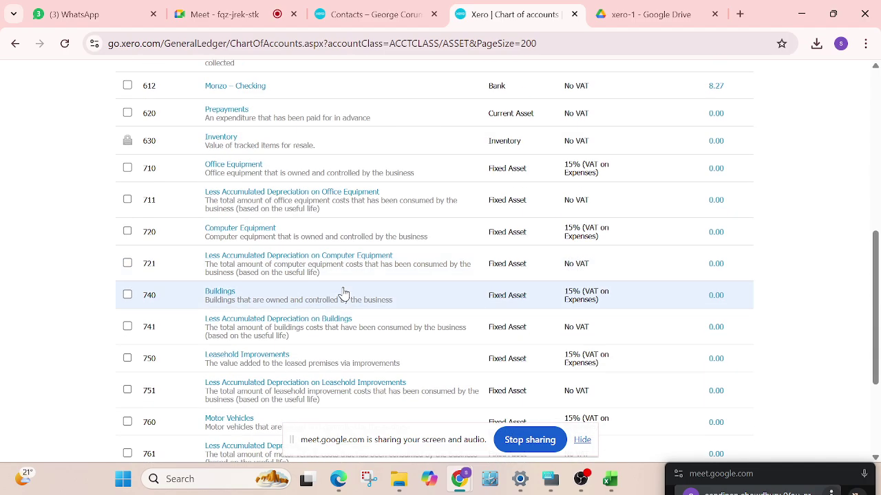
scroll(345, 292, up, 7)
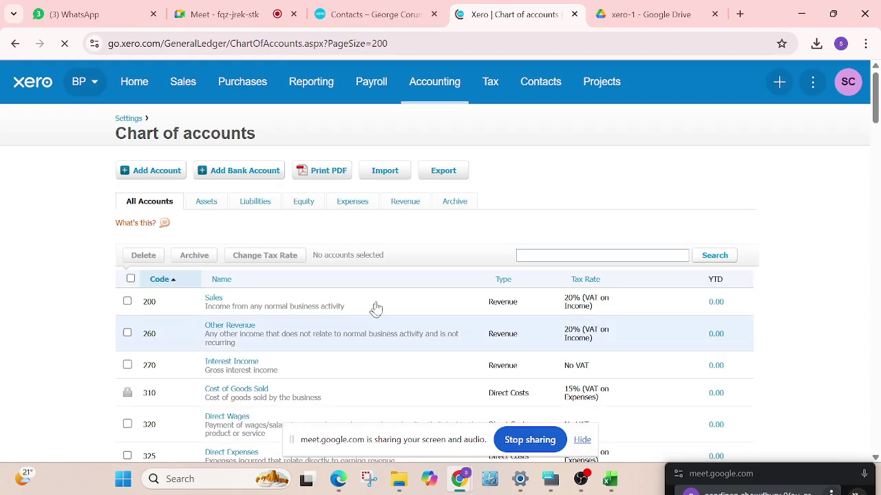
scroll(511, 199, down, 5)
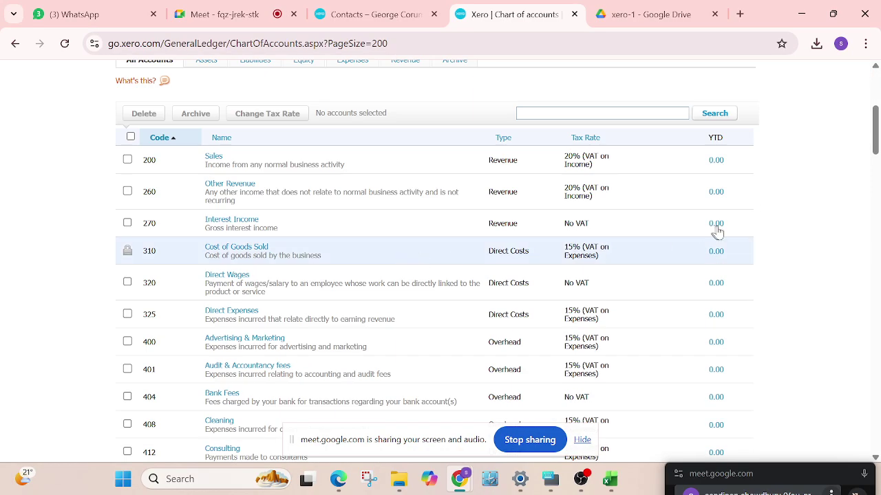
scroll(272, 213, down, 3)
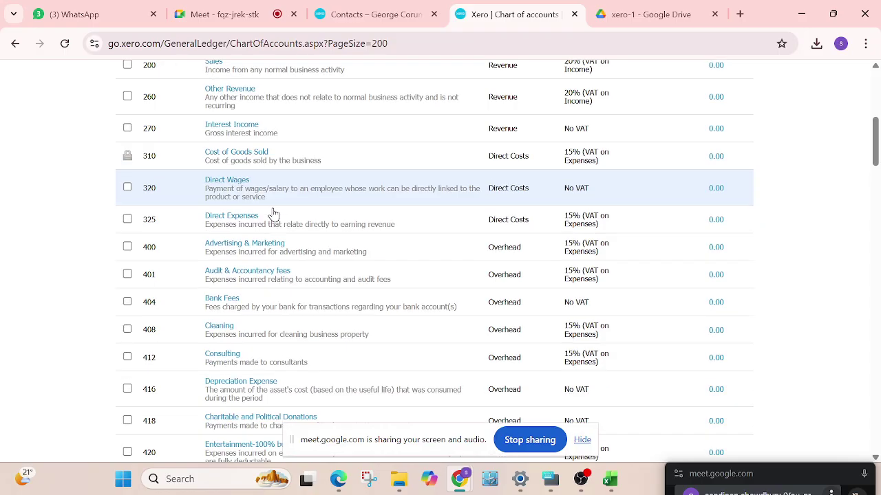
scroll(273, 215, down, 3)
scroll(280, 217, up, 15)
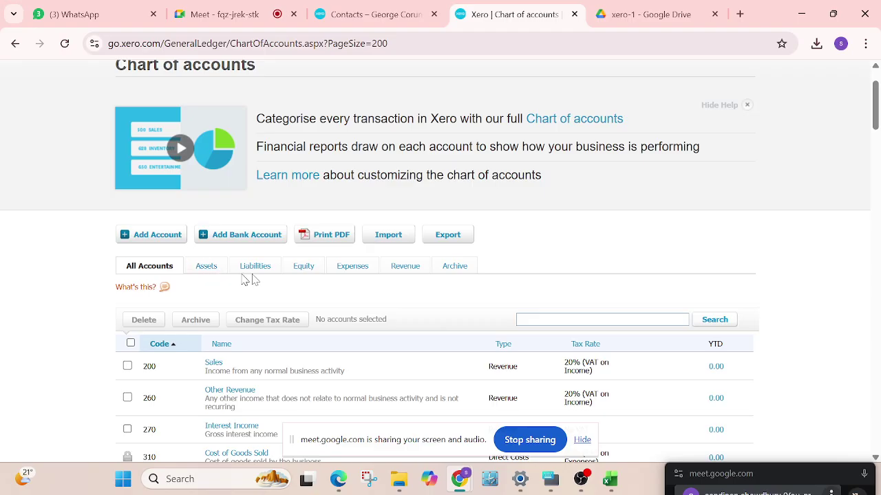
Review the Equity accounts, then filter the chart of accounts to the Assets tab
click(304, 270)
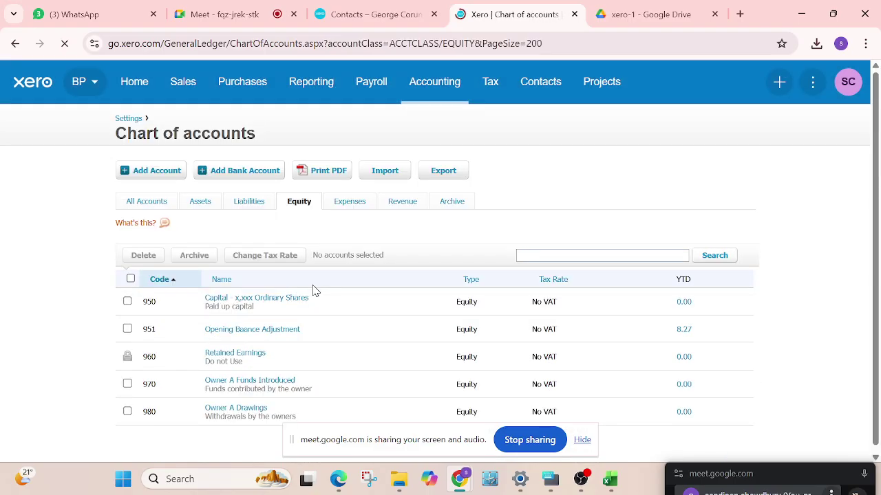
scroll(314, 372, down, 2)
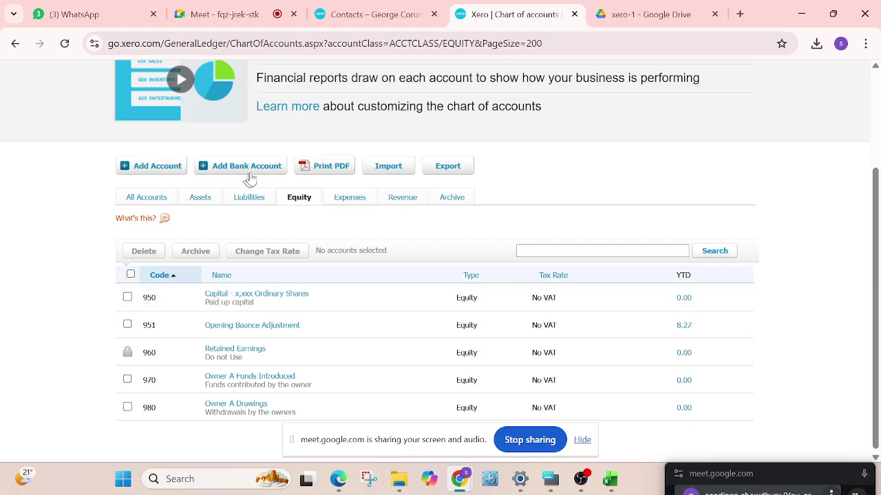
click(200, 199)
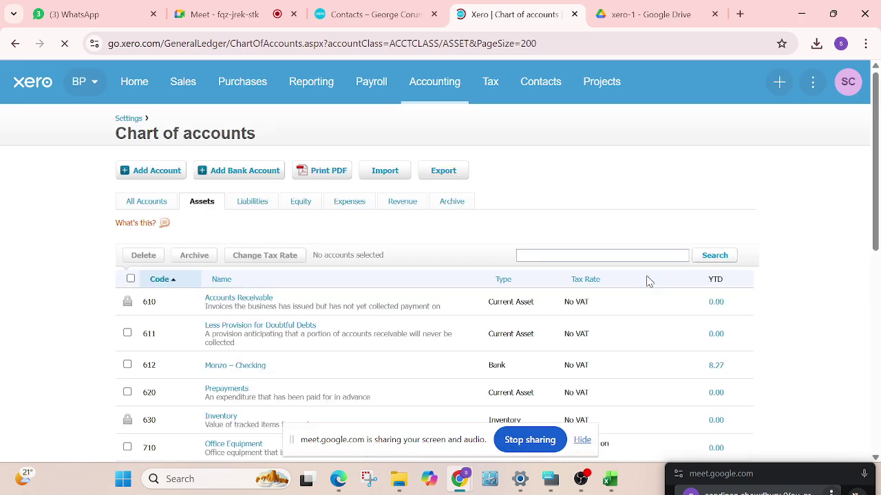
scroll(200, 330, down, 2)
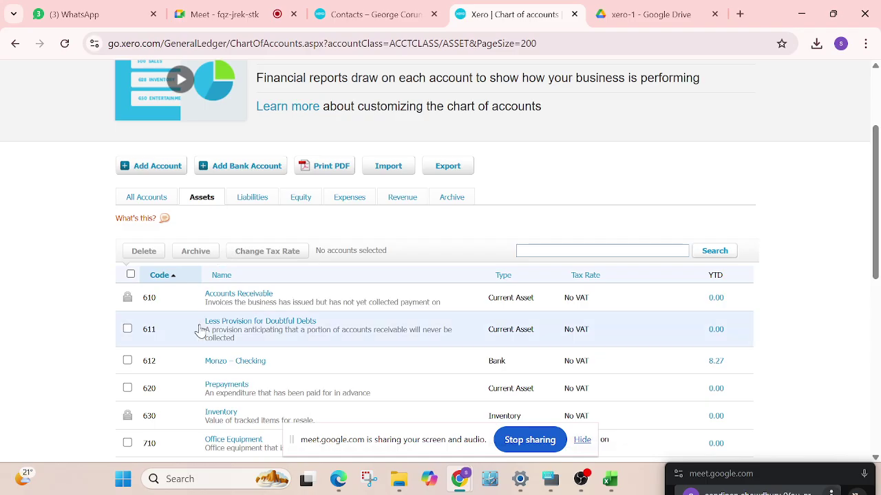
scroll(248, 198, down, 1)
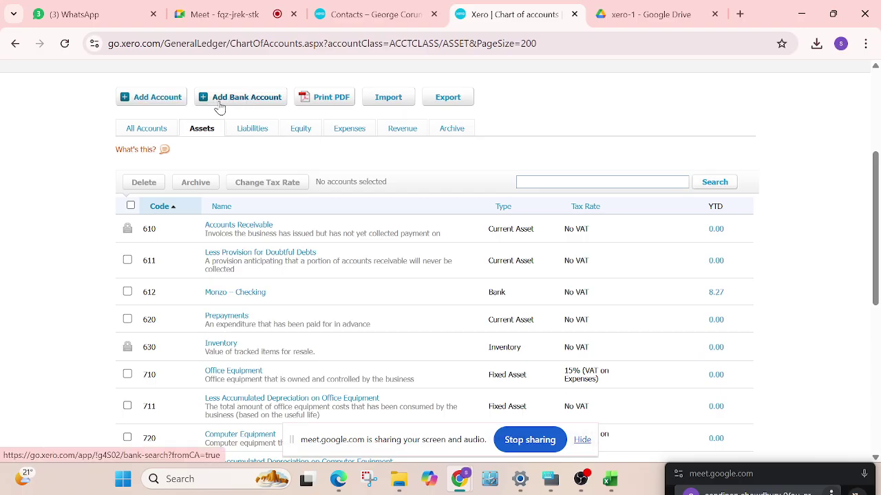
click(172, 98)
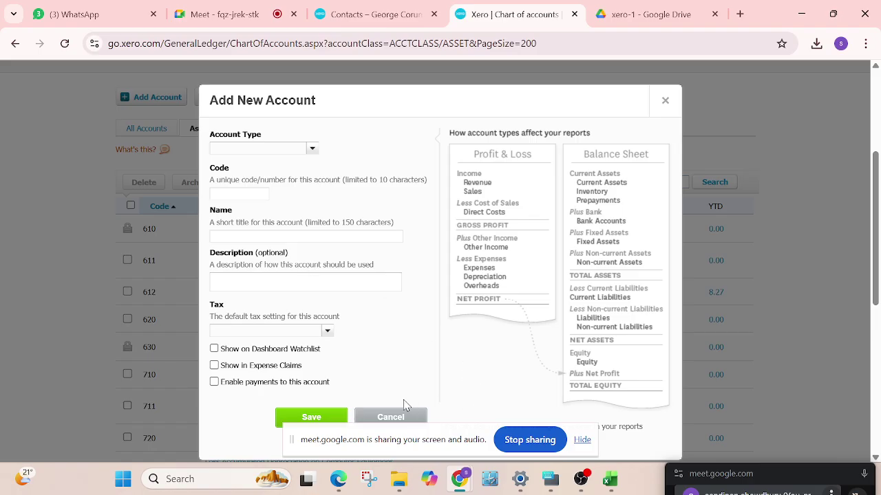
click(403, 417)
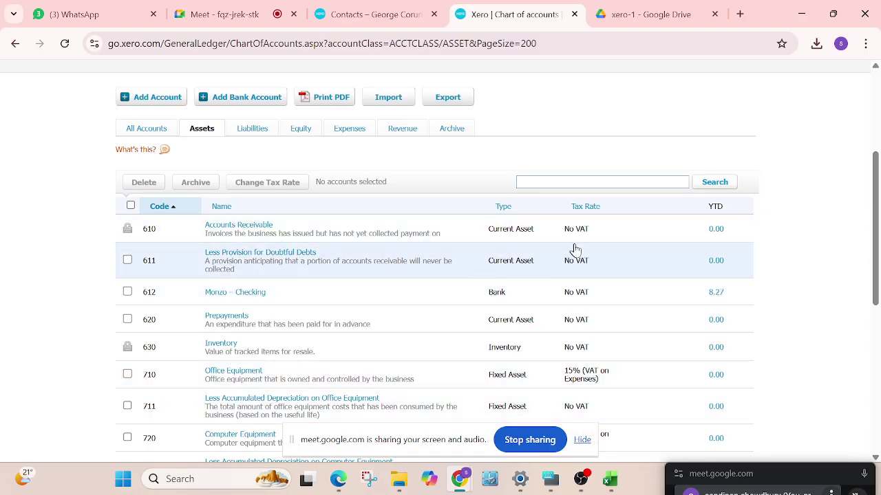
Scroll through the asset accounts, then switch to the xero-1 Drive folder and close the contacts CSV preview
scroll(681, 223, down, 1)
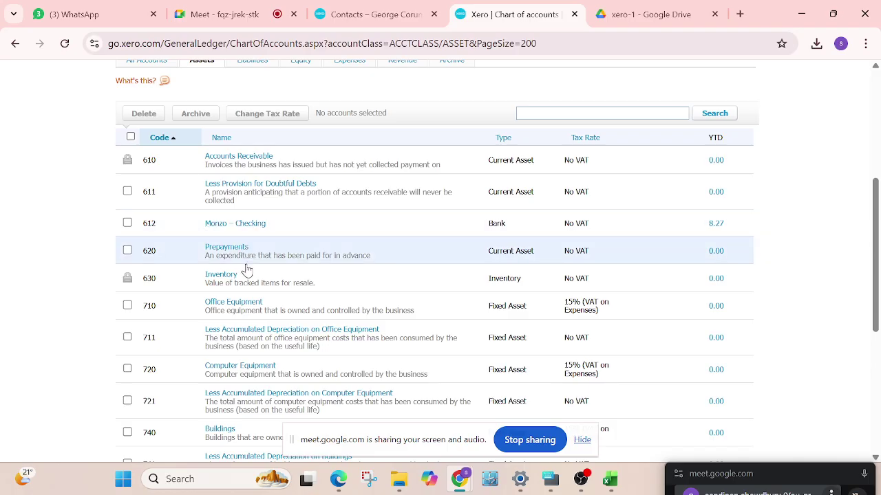
scroll(673, 192, down, 1)
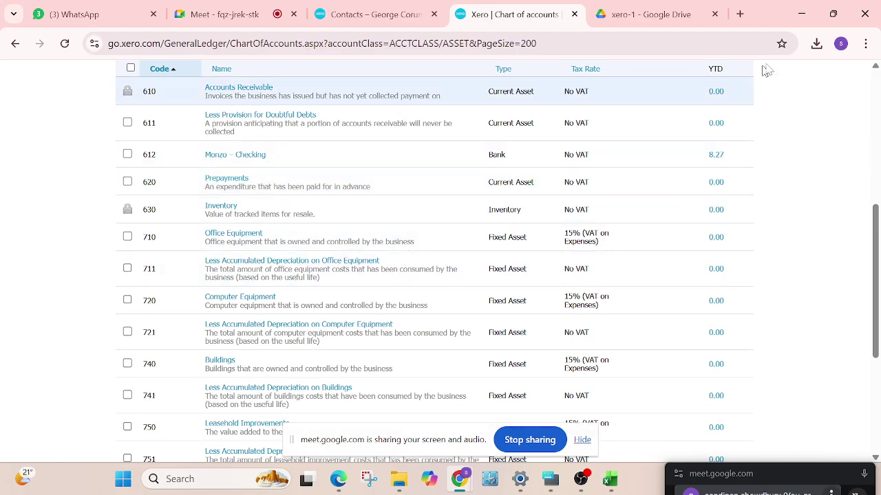
scroll(722, 324, up, 3)
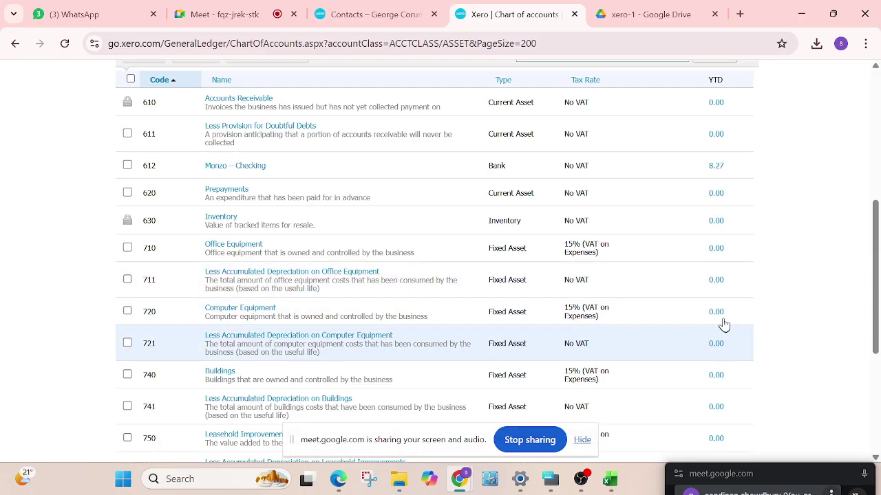
scroll(693, 348, down, 1)
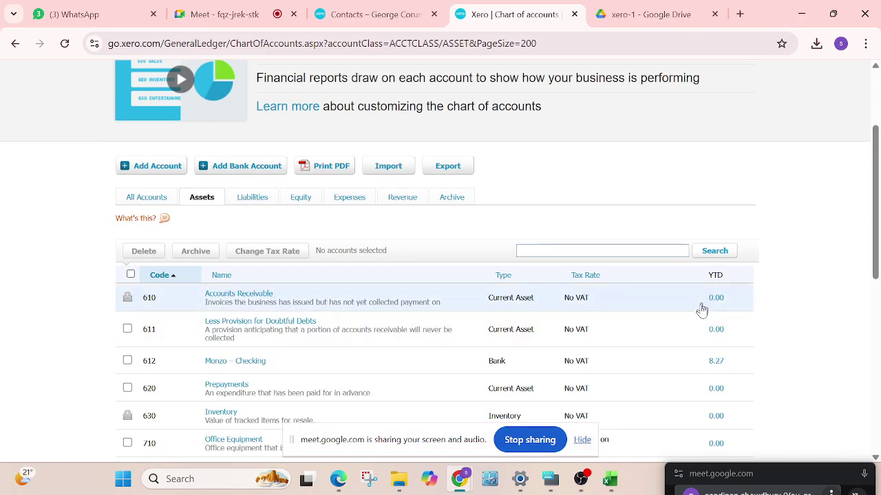
scroll(651, 338, up, 1)
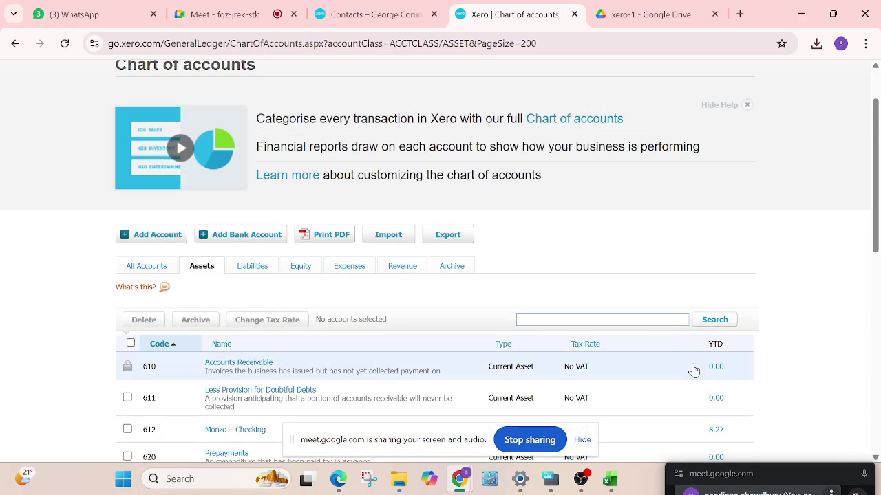
scroll(388, 325, down, 1)
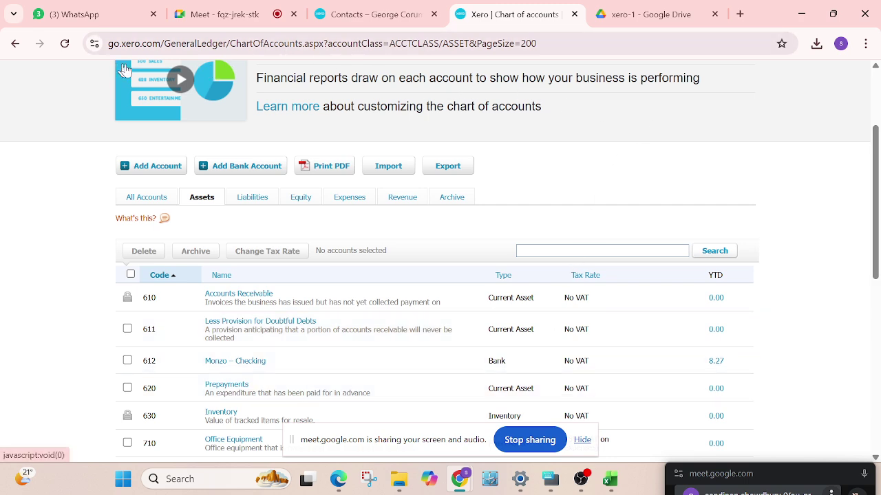
click(654, 13)
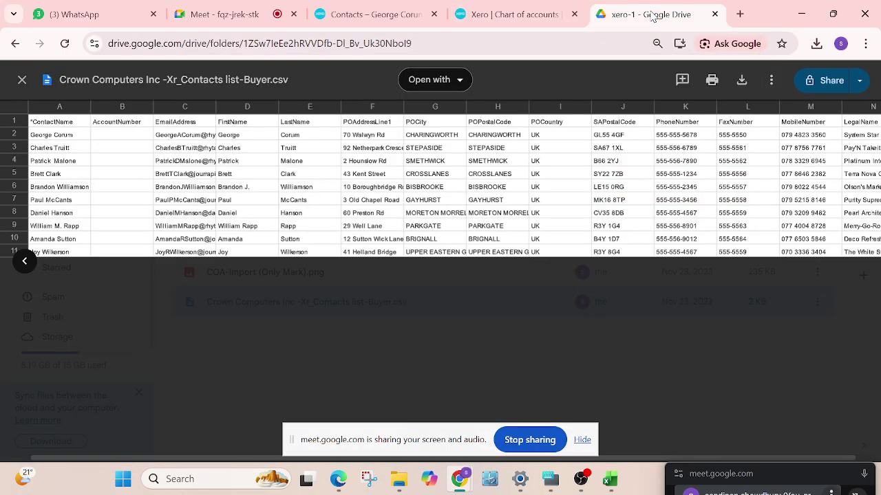
click(21, 80)
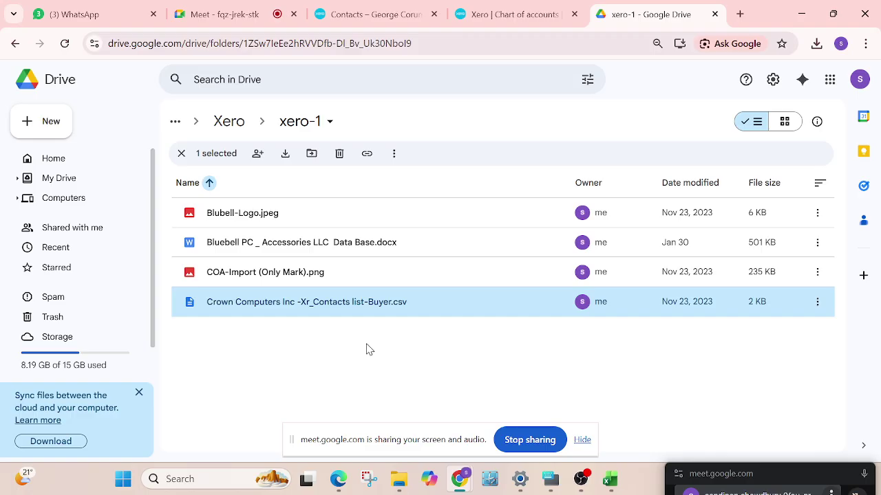
Go up to the Xero folder, enter Xero-2 and select Trial+Balance.xlsx
click(235, 122)
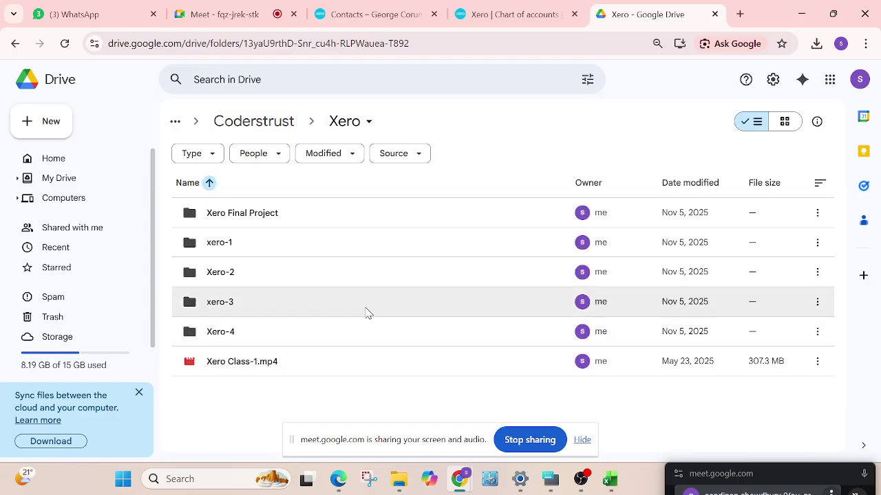
double_click(224, 274)
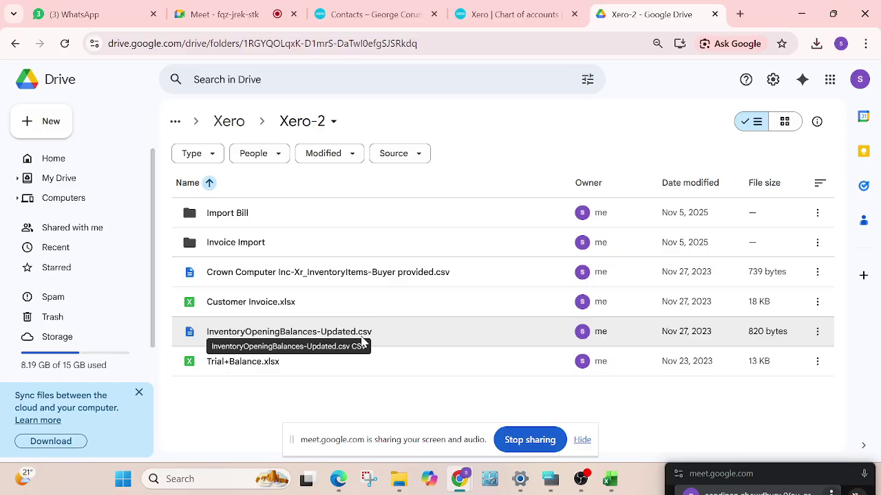
click(241, 365)
Open Trial+Balance.xlsx in Sheets and inspect its company name, Trial Balance heading and date rows
double_click(241, 365)
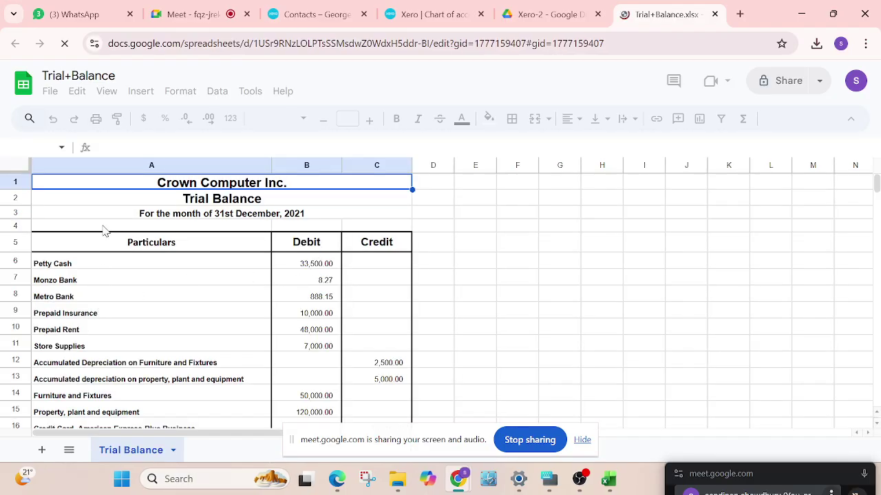
scroll(260, 209, down, 1)
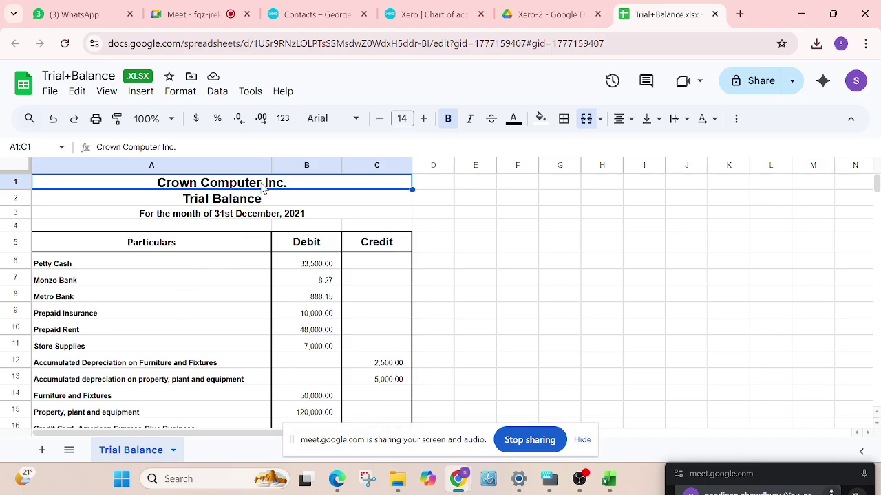
click(260, 215)
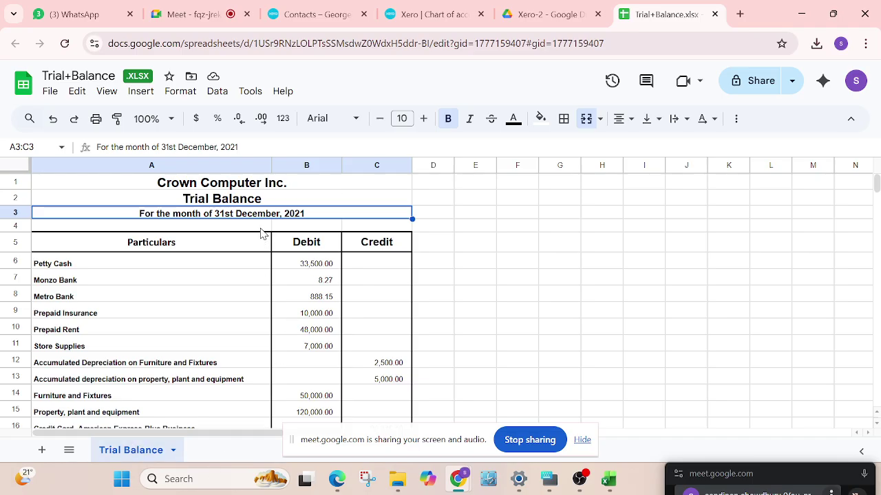
click(232, 186)
click(231, 199)
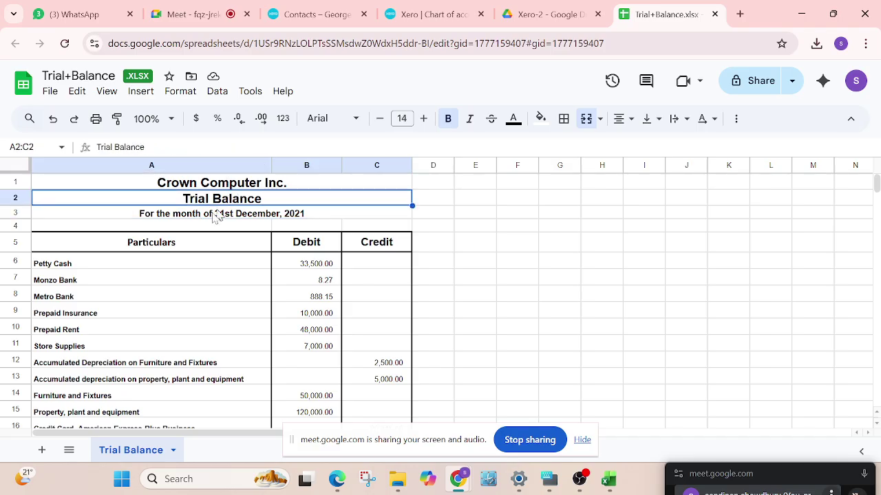
click(206, 216)
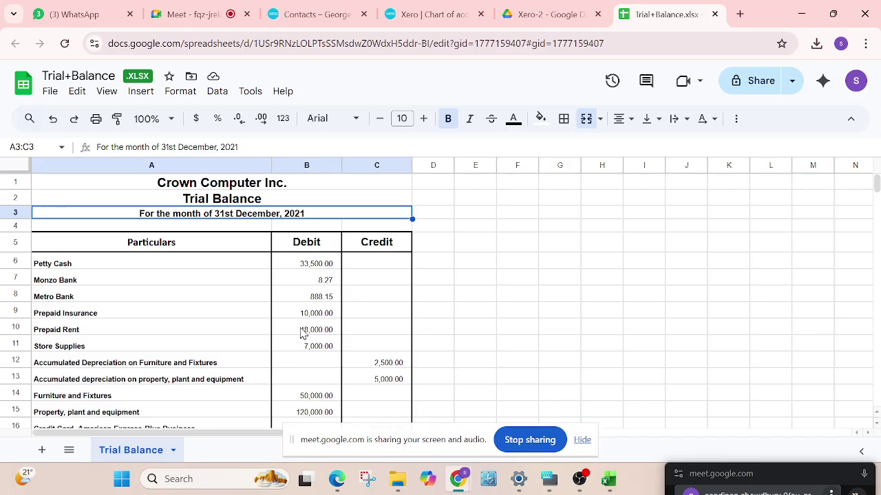
scroll(75, 284, down, 1)
scroll(295, 364, down, 2)
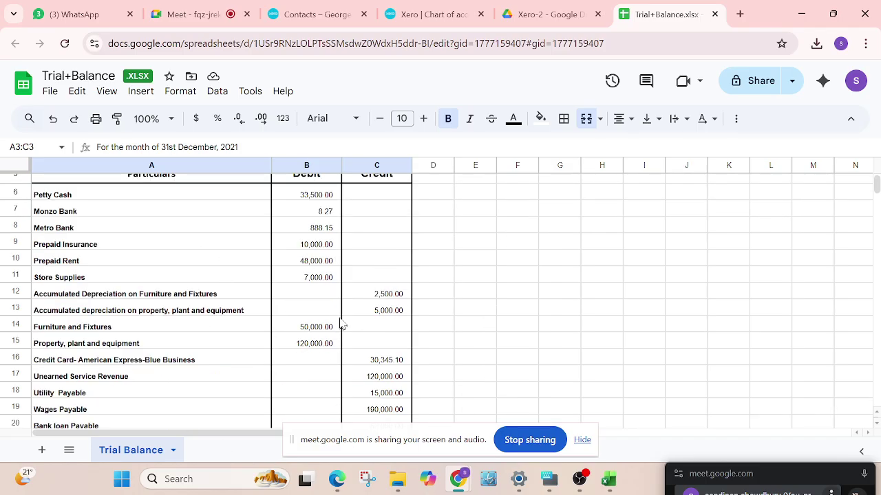
scroll(340, 317, down, 5)
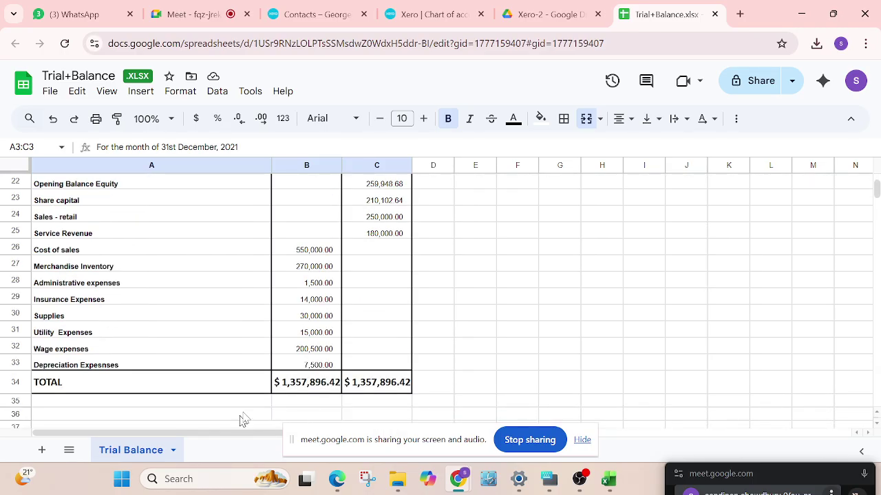
scroll(311, 390, up, 7)
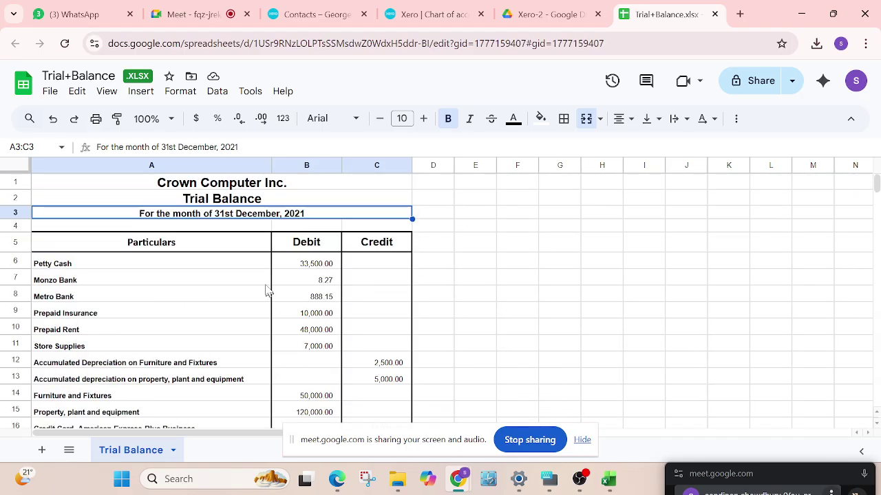
scroll(256, 289, down, 8)
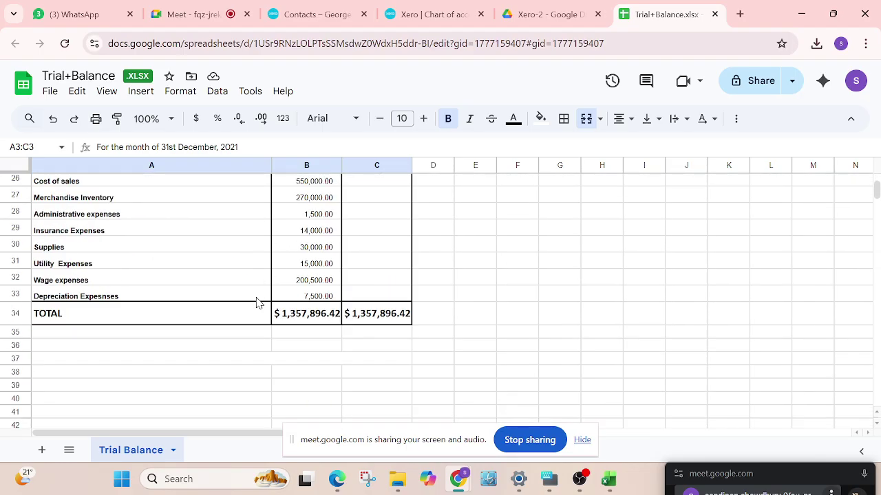
click(313, 317)
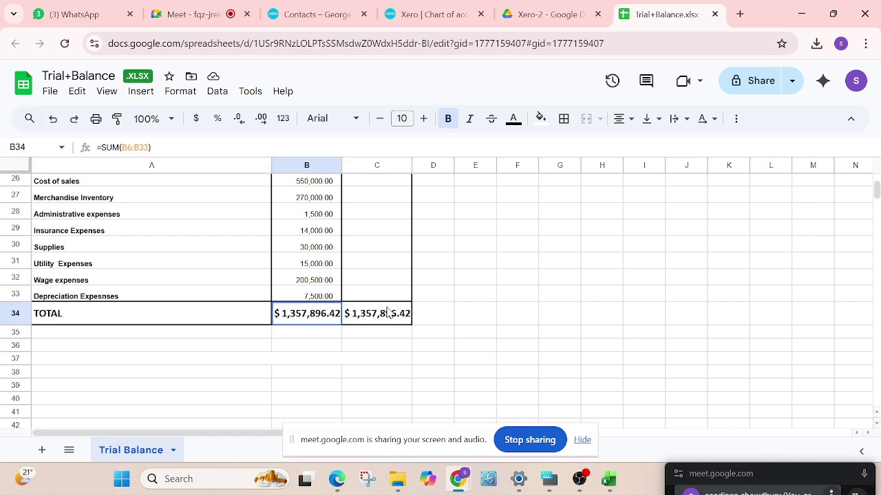
click(389, 313)
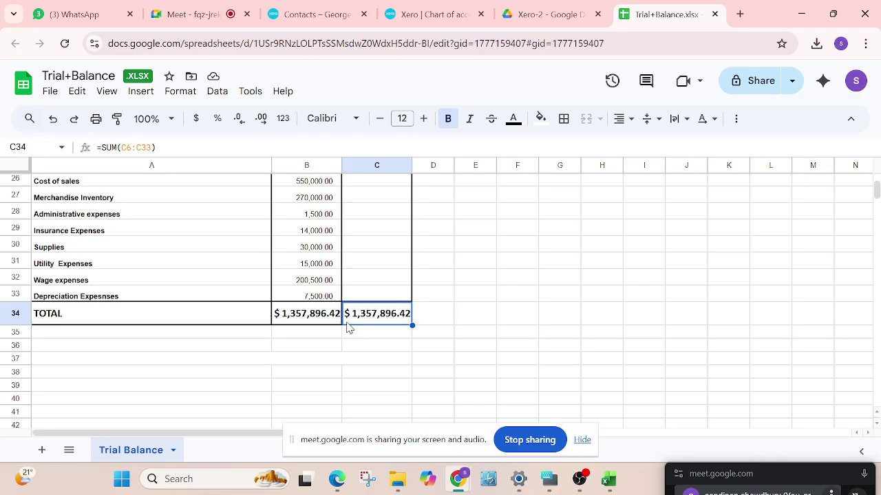
scroll(348, 329, up, 3)
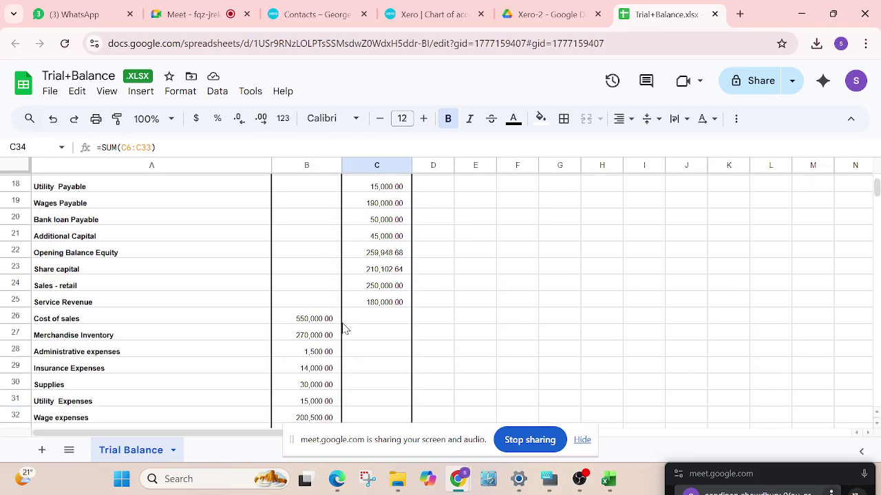
scroll(250, 324, up, 6)
scroll(108, 316, down, 2)
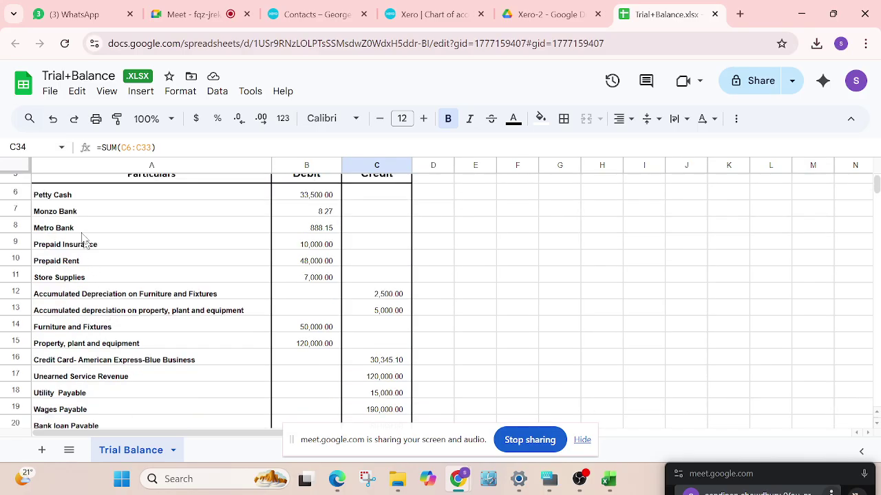
Review the column A account names from Petty Cash through the depreciation accounts
click(65, 195)
click(69, 213)
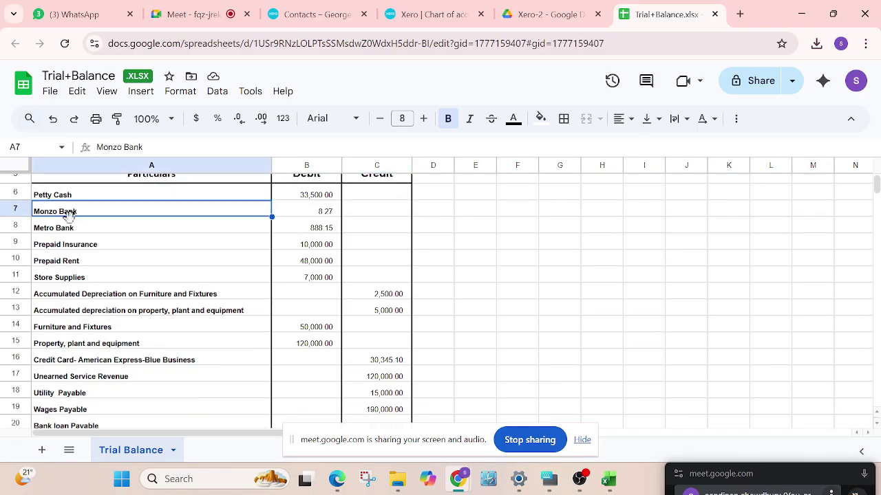
click(72, 229)
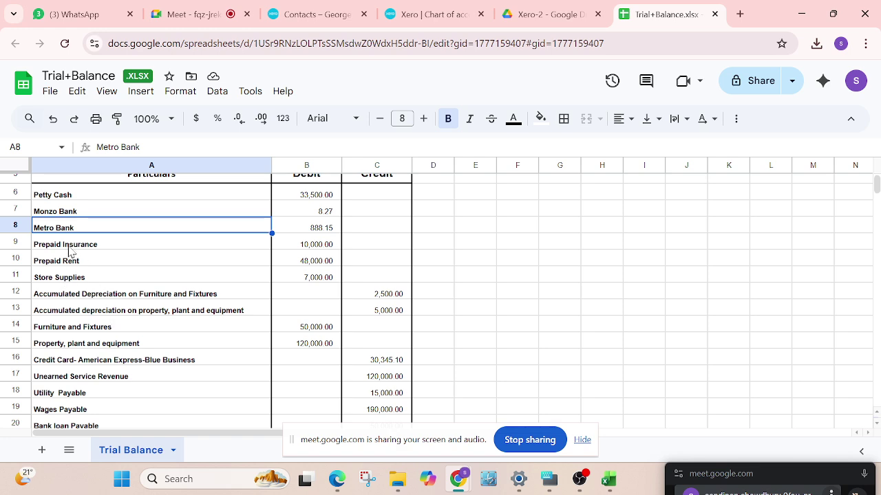
click(72, 244)
click(72, 262)
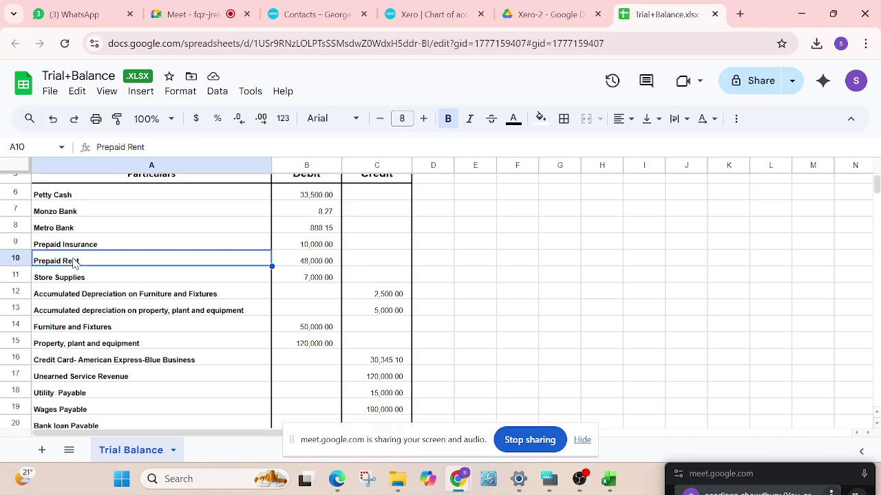
click(86, 282)
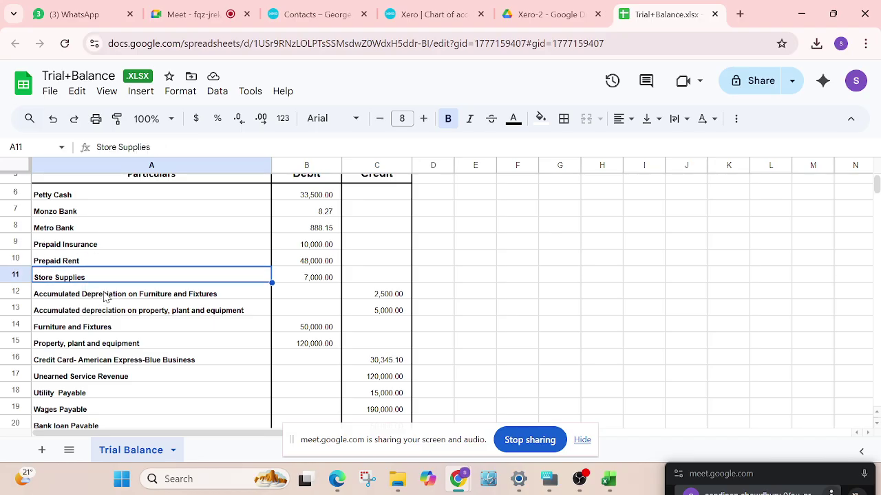
click(166, 295)
click(169, 311)
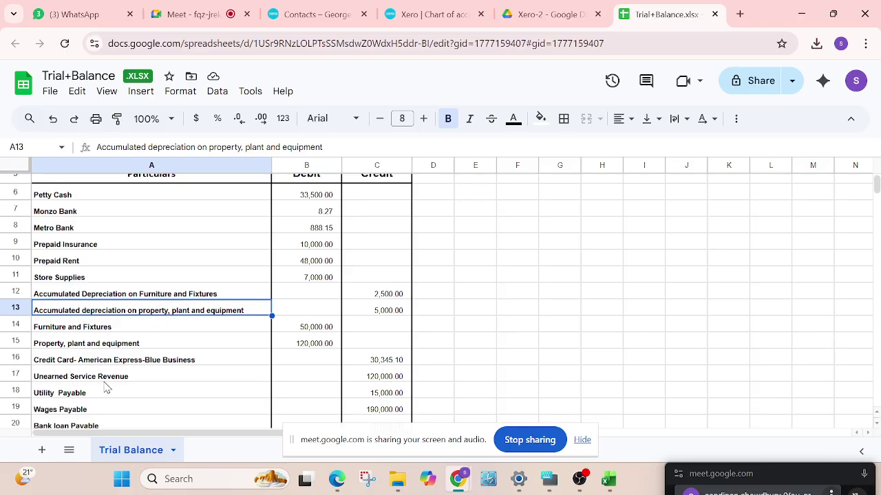
Scroll through the trial balance and back to the top, then close the Trial+Balance tab
scroll(103, 368, down, 2)
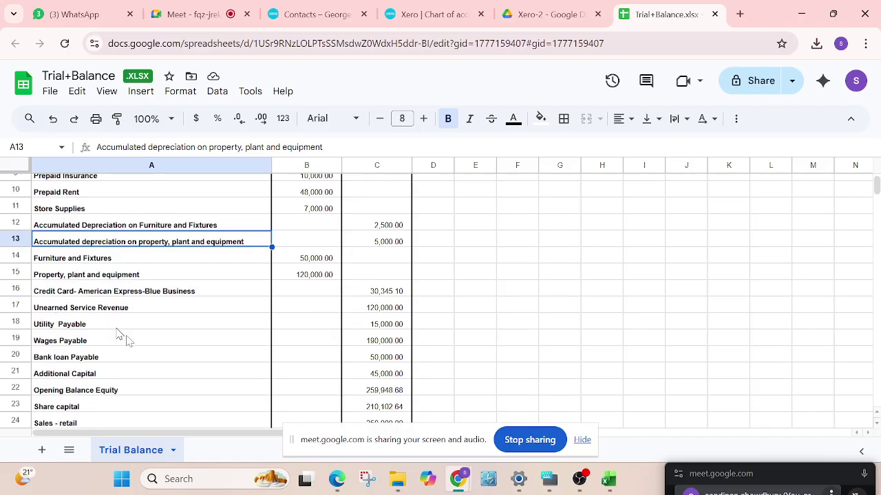
scroll(102, 354, down, 2)
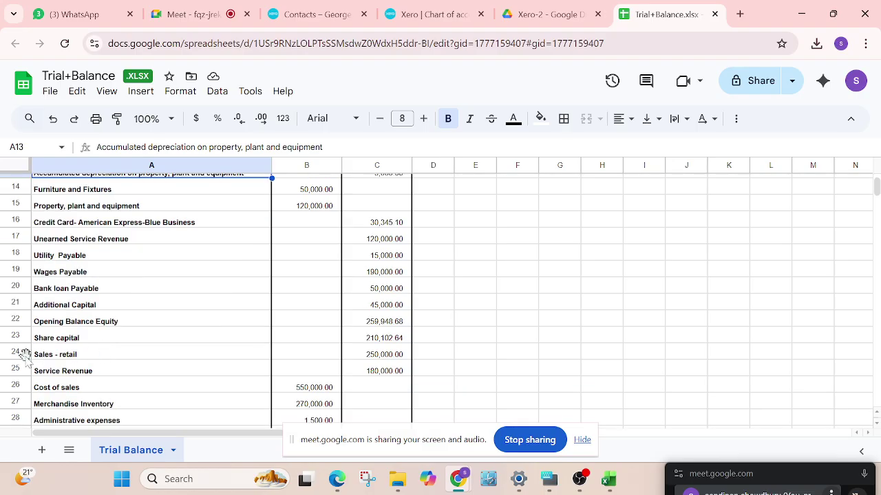
scroll(157, 361, down, 4)
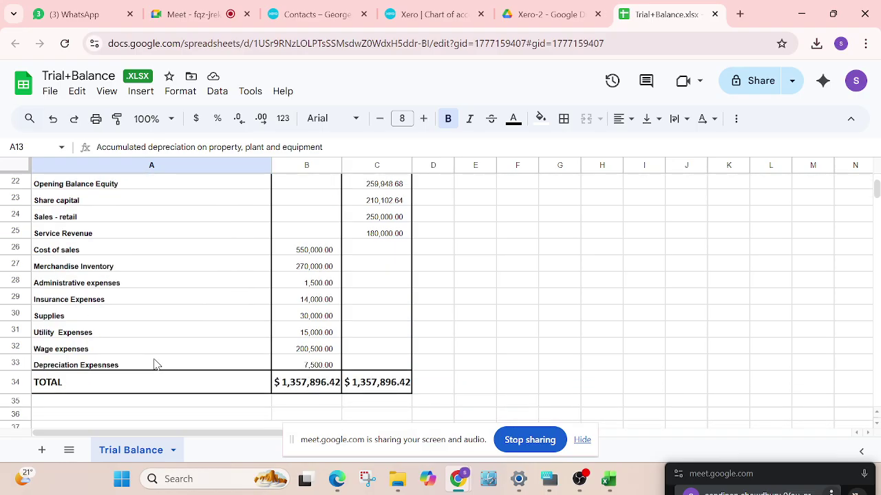
scroll(157, 363, up, 4)
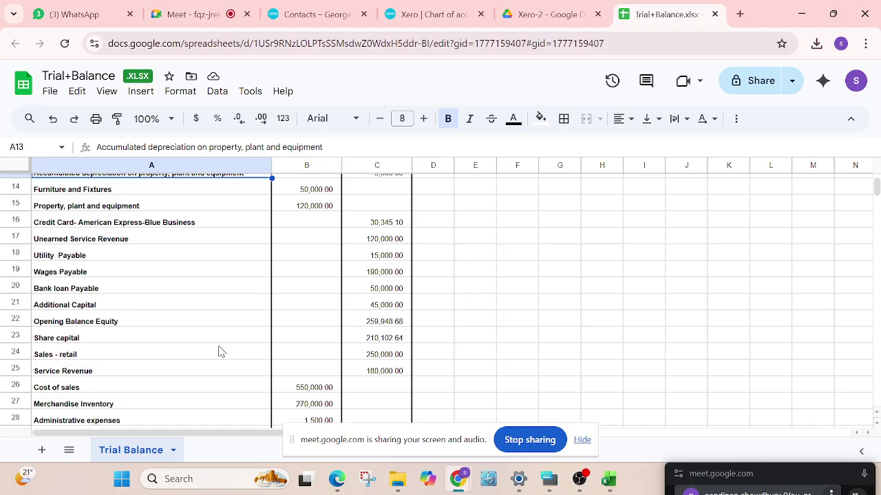
scroll(220, 352, up, 2)
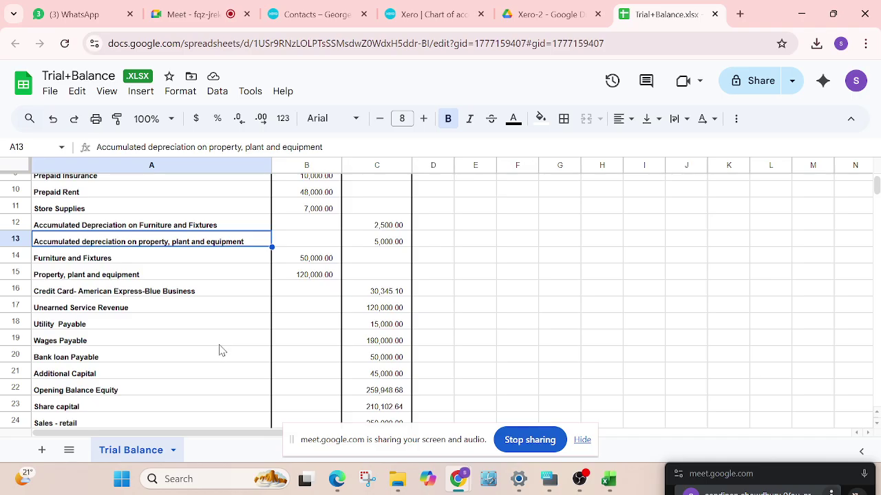
scroll(220, 351, up, 2)
scroll(220, 352, up, 2)
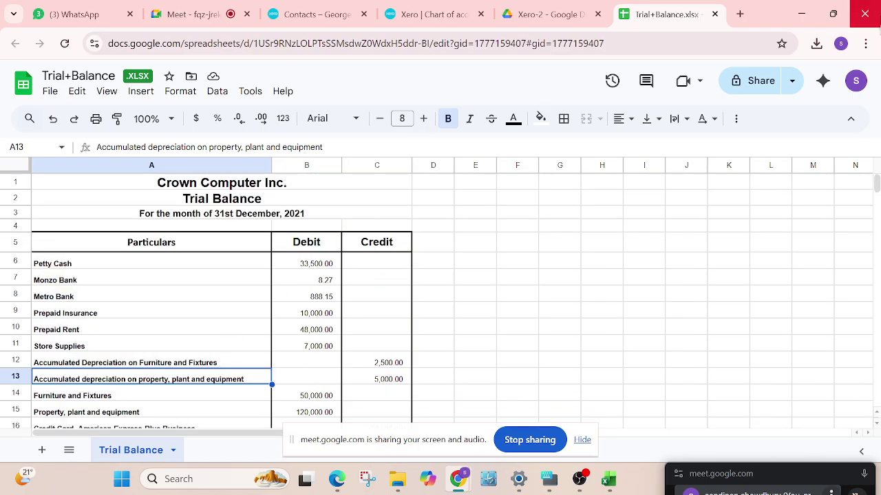
click(717, 15)
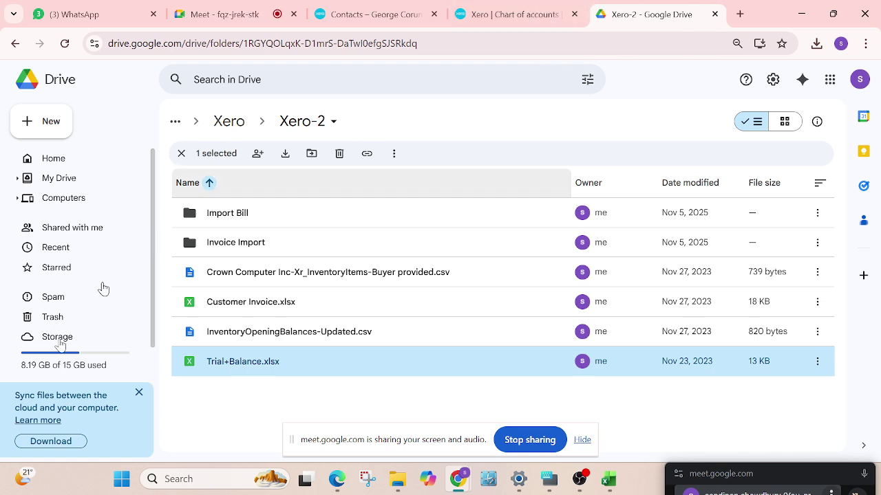
Browse from My Drive into Class data > Xero Class sheets > Class 02 & 03
click(45, 180)
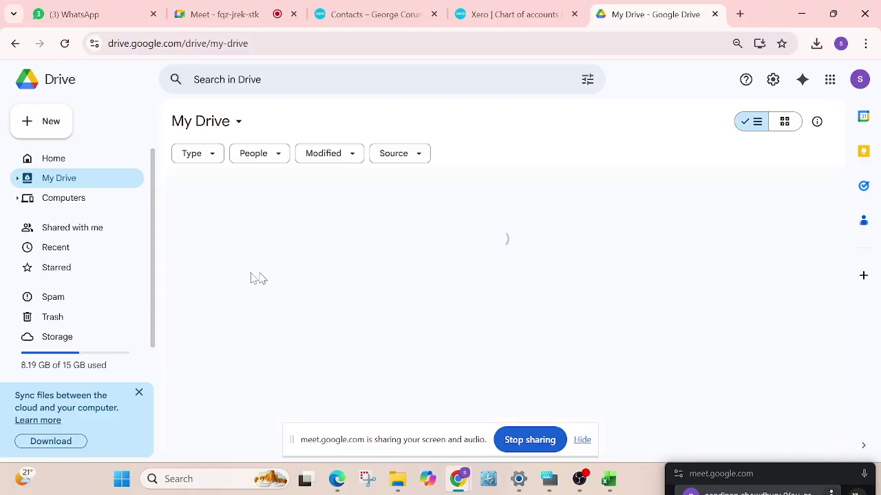
click(255, 278)
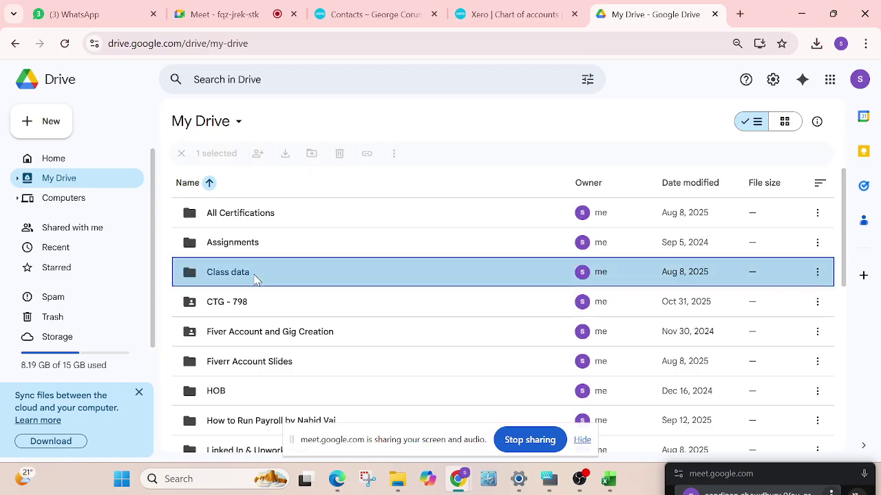
double_click(255, 275)
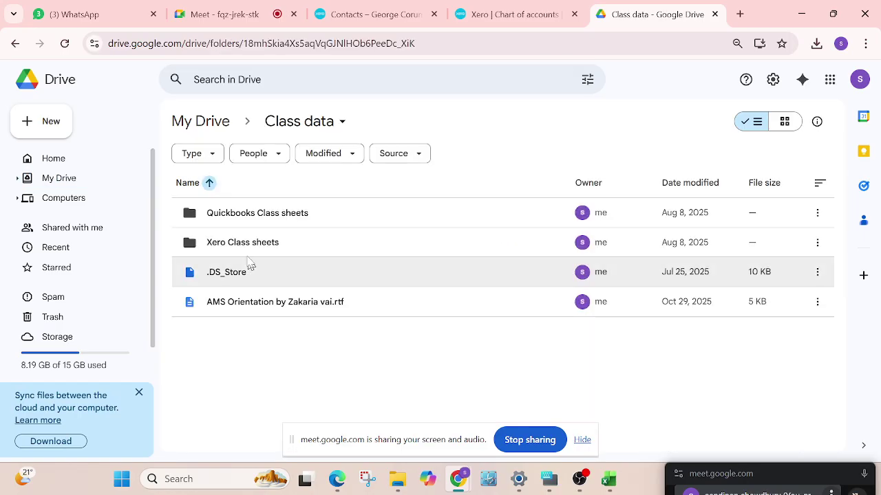
double_click(251, 244)
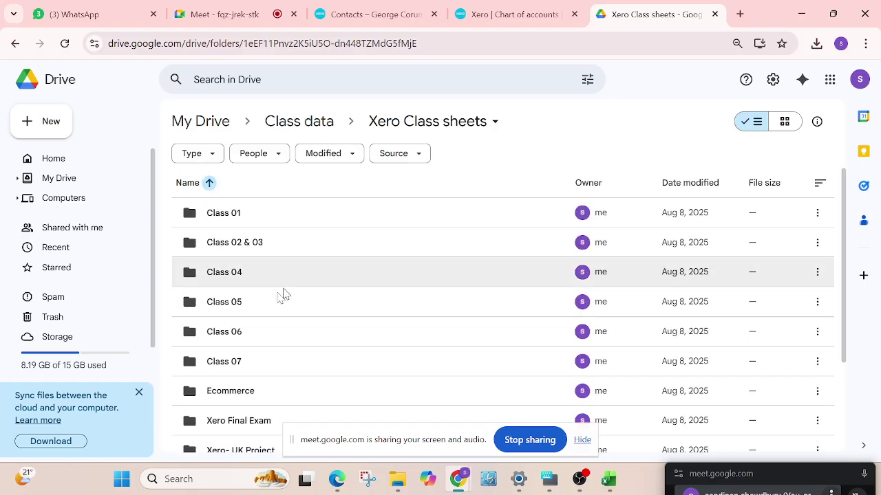
double_click(248, 241)
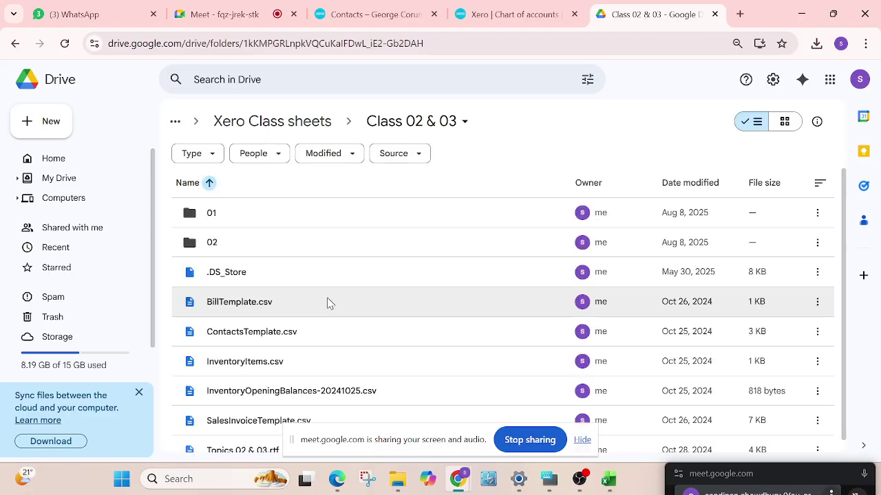
scroll(334, 316, down, 1)
scroll(354, 357, up, 1)
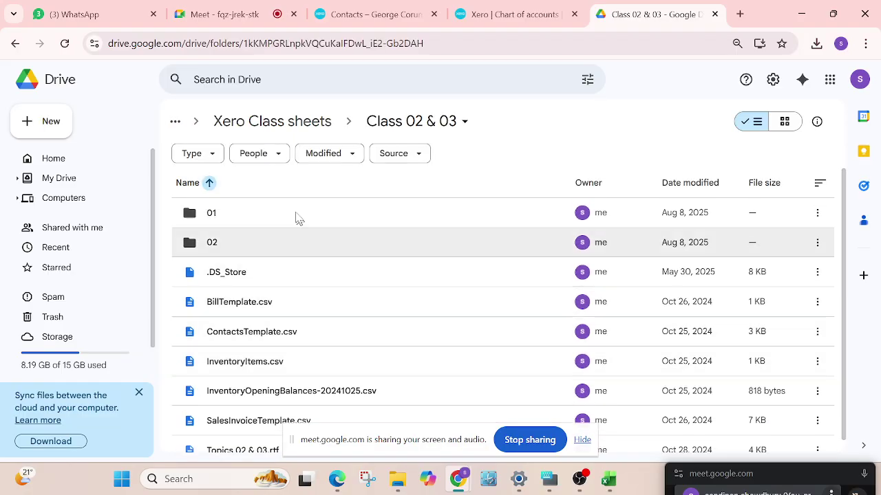
Go back to Xero Class sheets, enter Class 01 and open Trial+Balance.xlsx
click(298, 125)
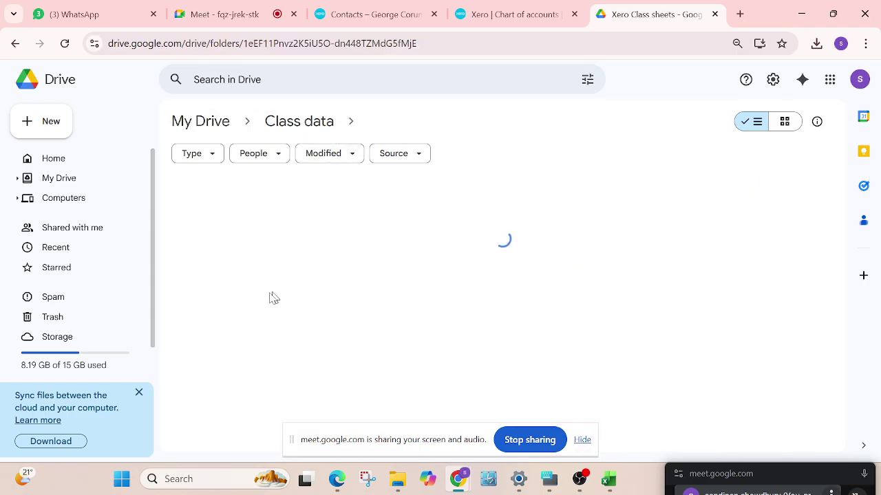
double_click(230, 217)
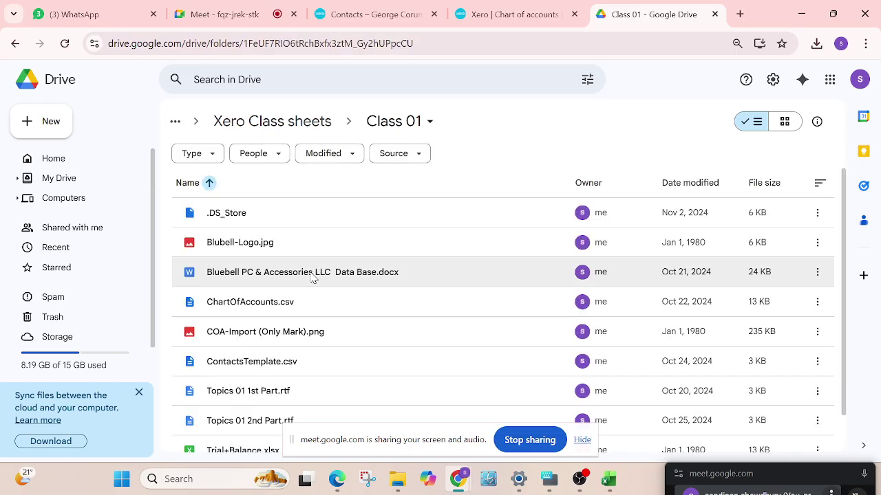
scroll(310, 279, down, 1)
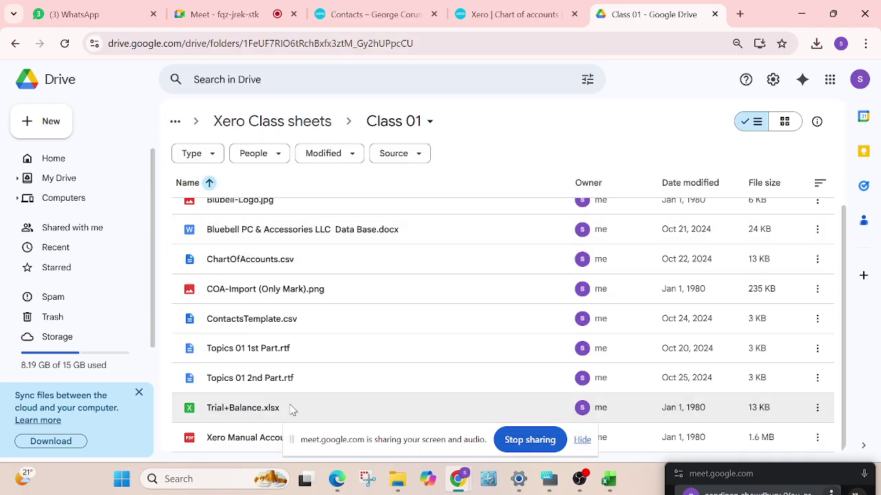
click(289, 410)
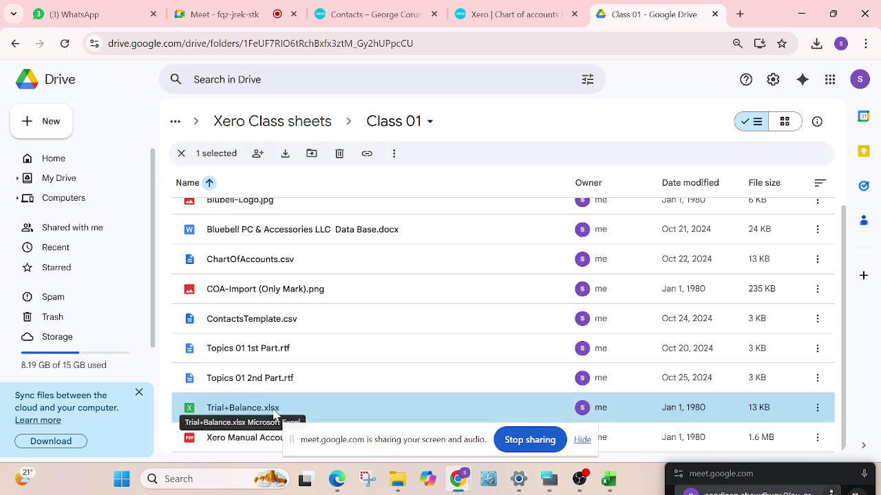
double_click(275, 413)
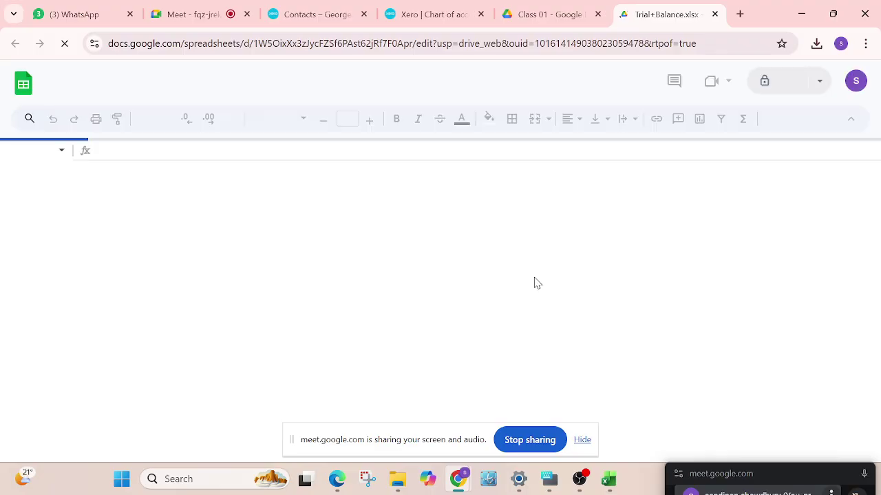
Compare Xero's asset accounts with the loaded Crown Computer Inc. trial balance, ending on the spreadsheet
scroll(322, 347, down, 3)
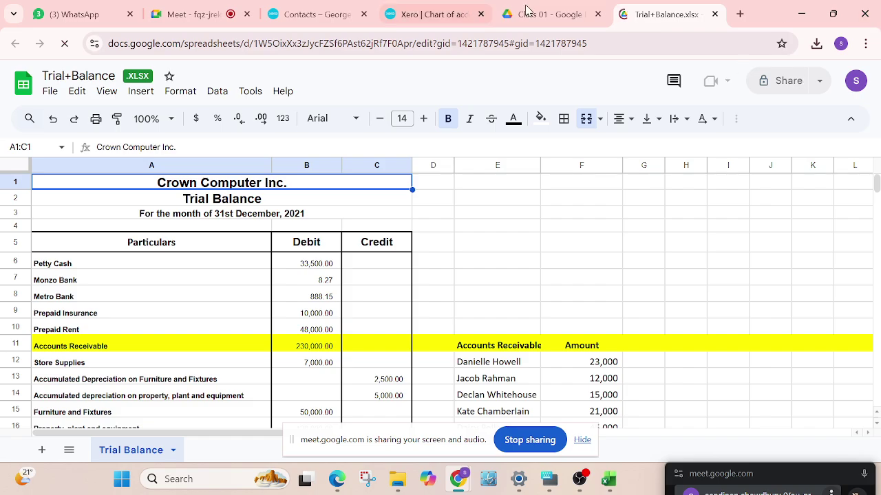
click(430, 14)
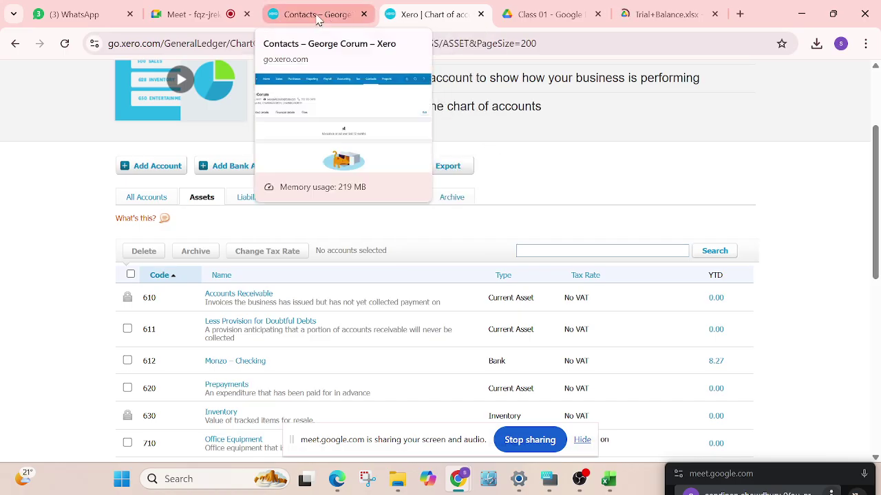
click(323, 15)
click(433, 16)
scroll(399, 285, down, 2)
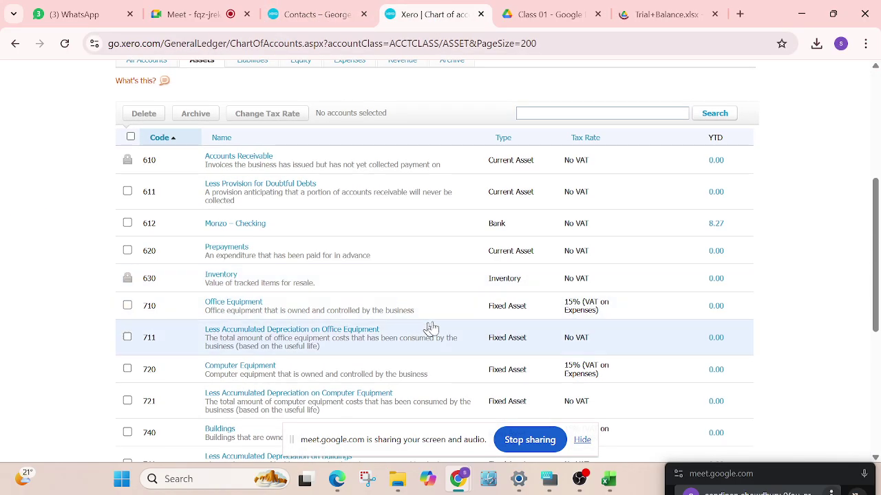
click(650, 15)
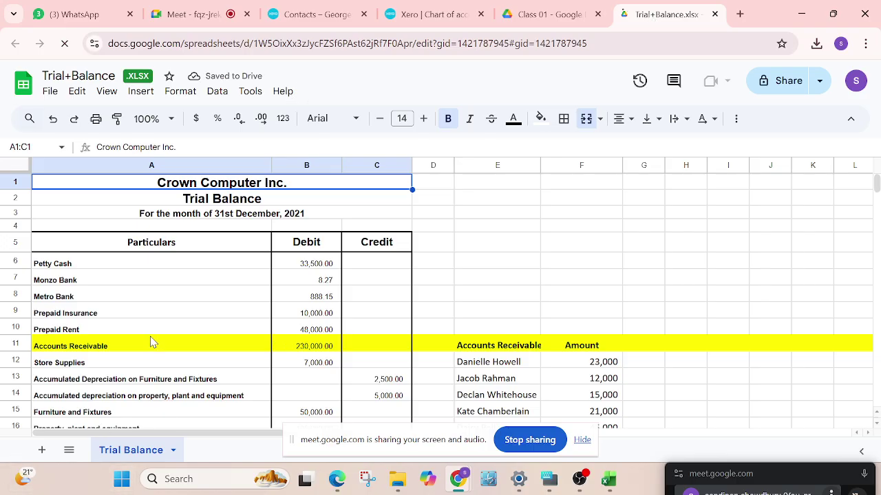
Scroll the trial balance down to its totals at row 36 and back, then return to Xero's chart of accounts
scroll(326, 320, down, 3)
scroll(318, 305, up, 3)
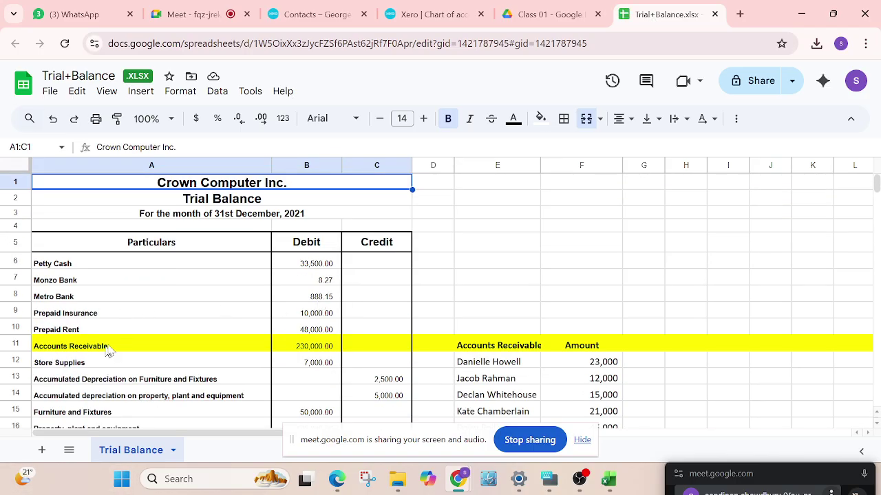
scroll(205, 344, down, 7)
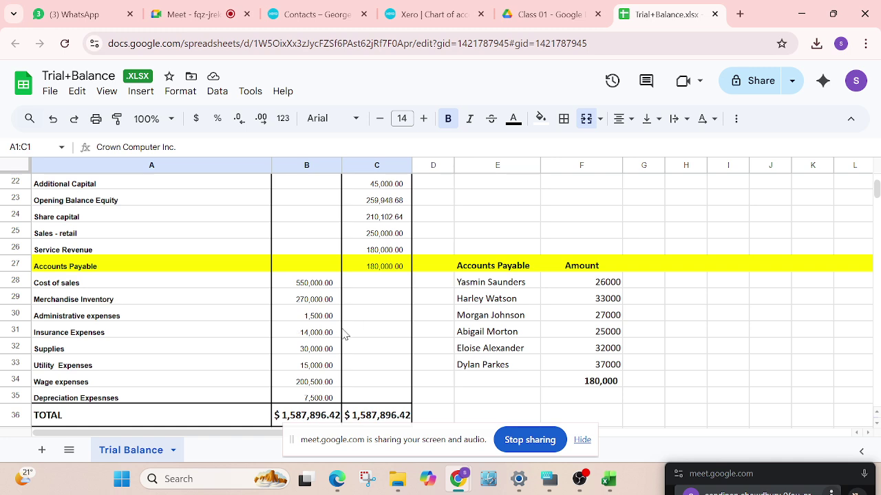
scroll(337, 320, up, 7)
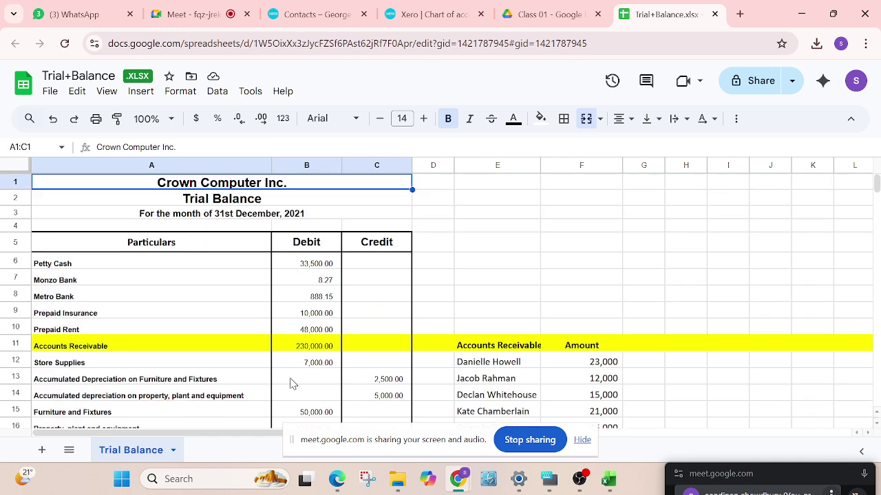
click(431, 20)
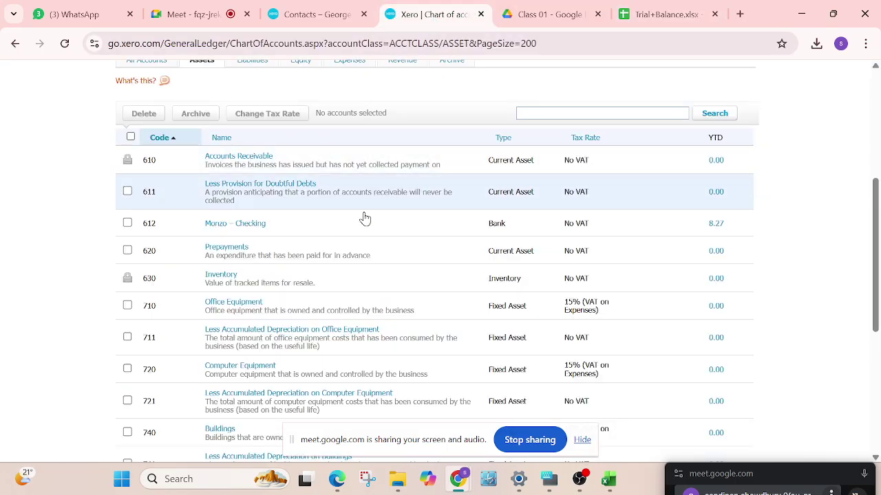
Scroll through Xero's Assets accounts, noting 612 Monzo – Checking with a YTD balance of 8.27
scroll(362, 218, up, 3)
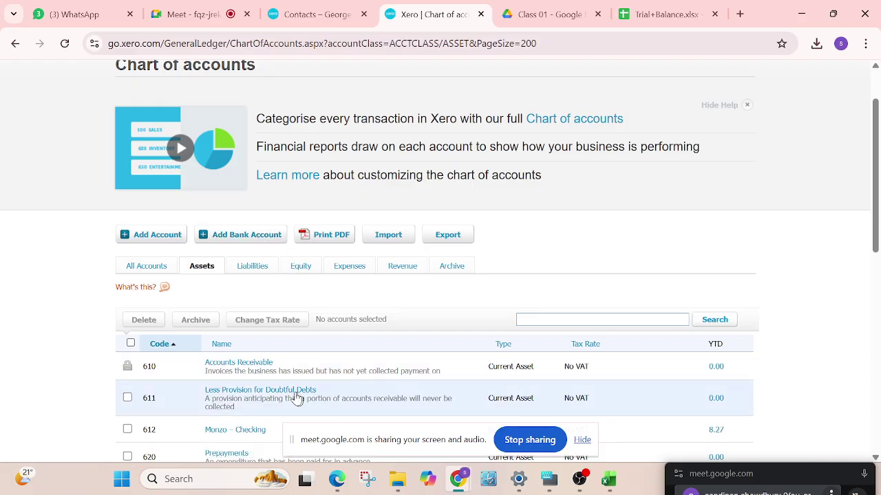
scroll(190, 376, down, 1)
scroll(191, 376, down, 1)
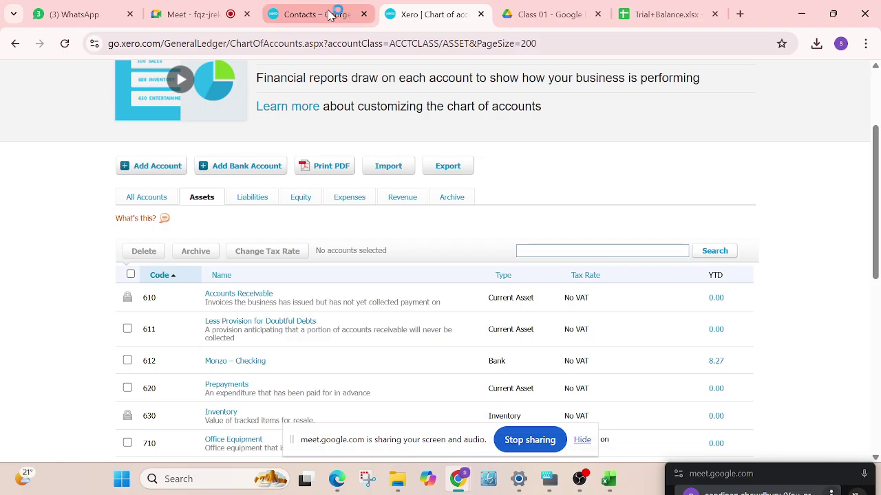
Duplicate the Class 01 Google Drive tab and go back to the original tab
right_click(556, 16)
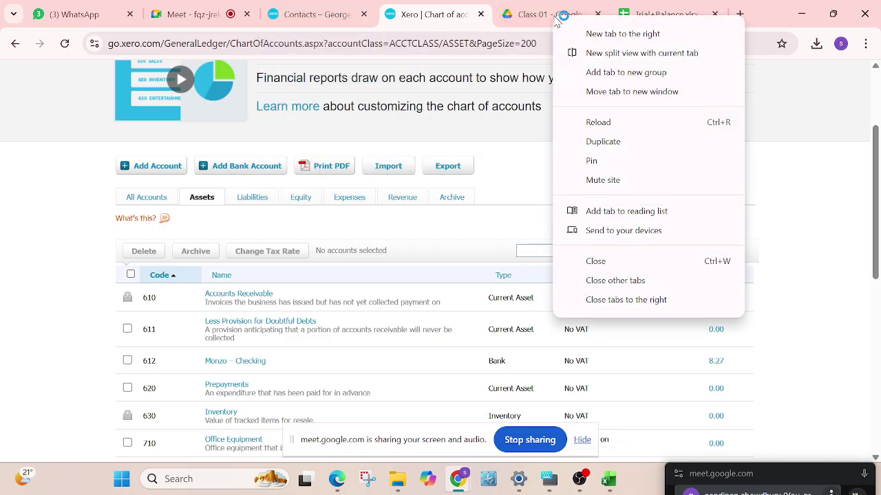
click(604, 141)
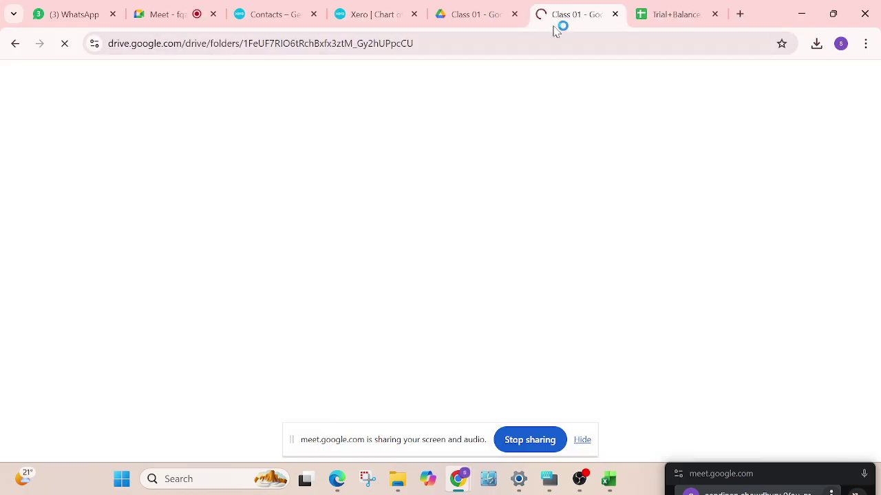
click(477, 15)
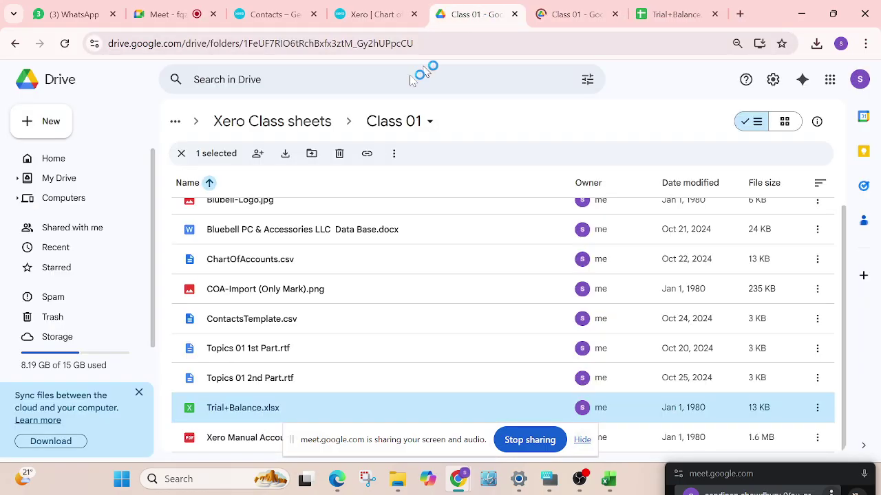
Open the Bluebell PC & Accessories LLC Data Base document from My Drive > CTG - 798 > Xero > Xero Class 01
click(69, 178)
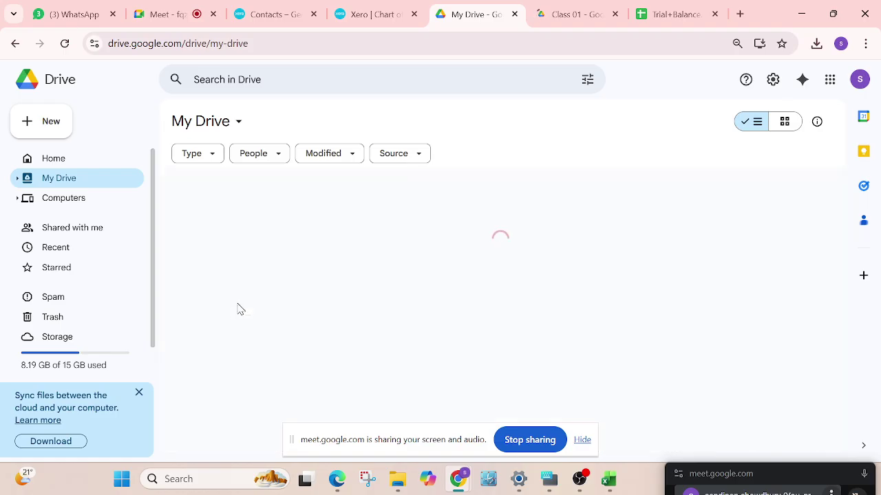
double_click(239, 307)
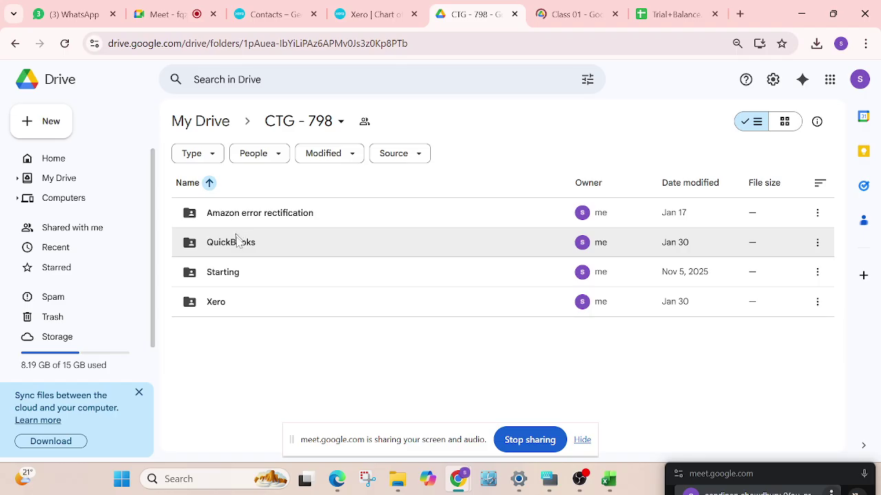
double_click(227, 314)
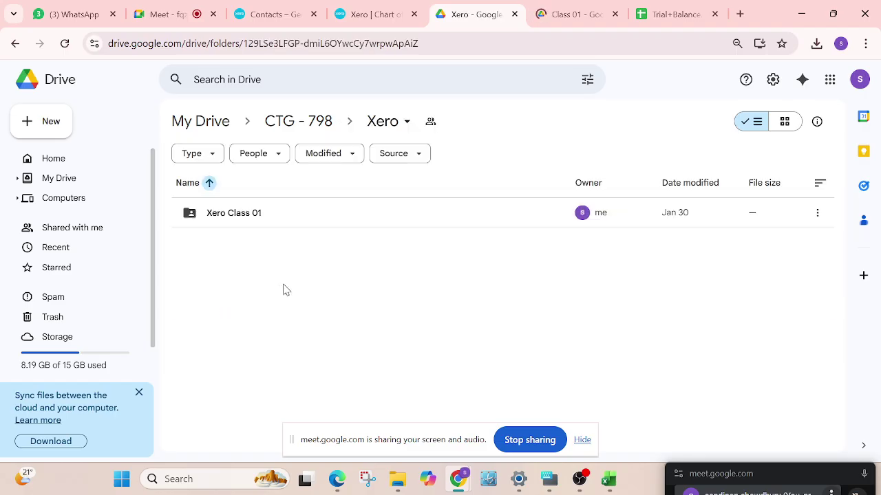
double_click(245, 215)
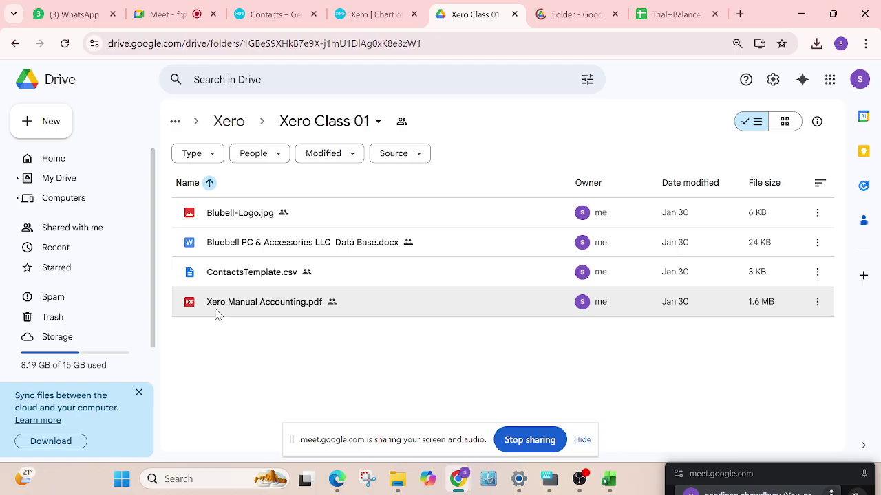
double_click(270, 246)
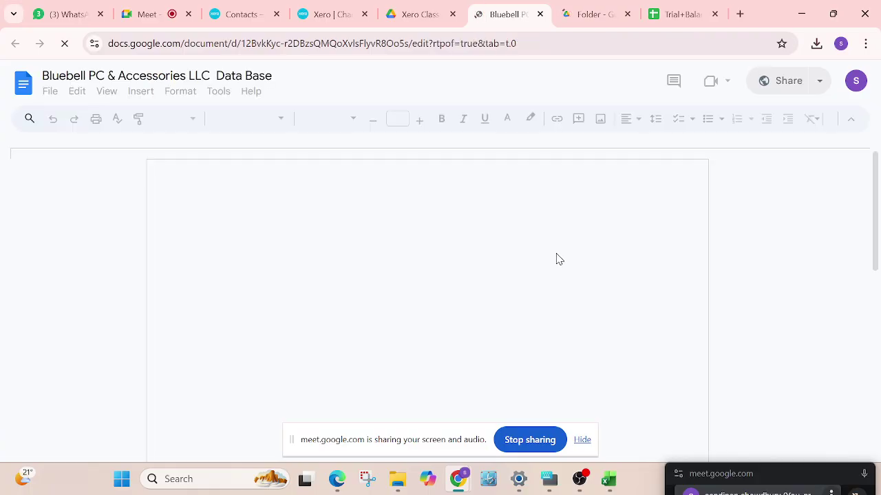
Check the Monzo Bank and Metro Bank lines in the Trial+Balance spreadsheet
scroll(393, 330, down, 7)
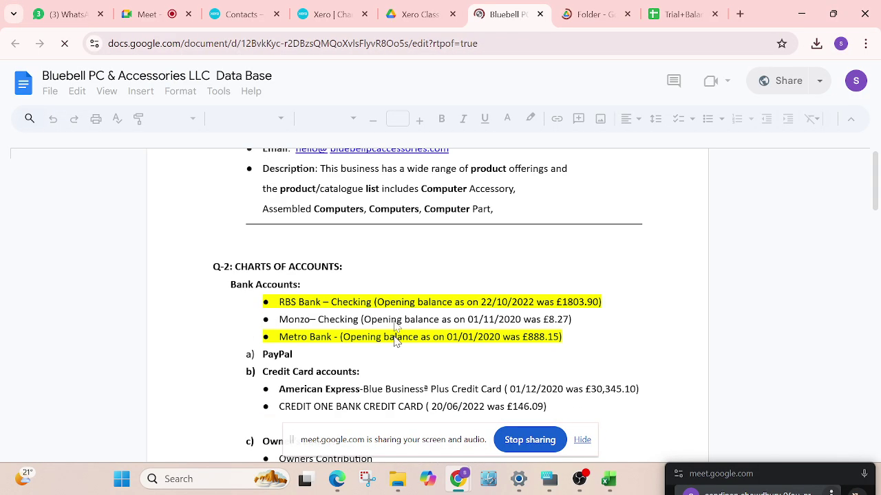
scroll(374, 278, up, 3)
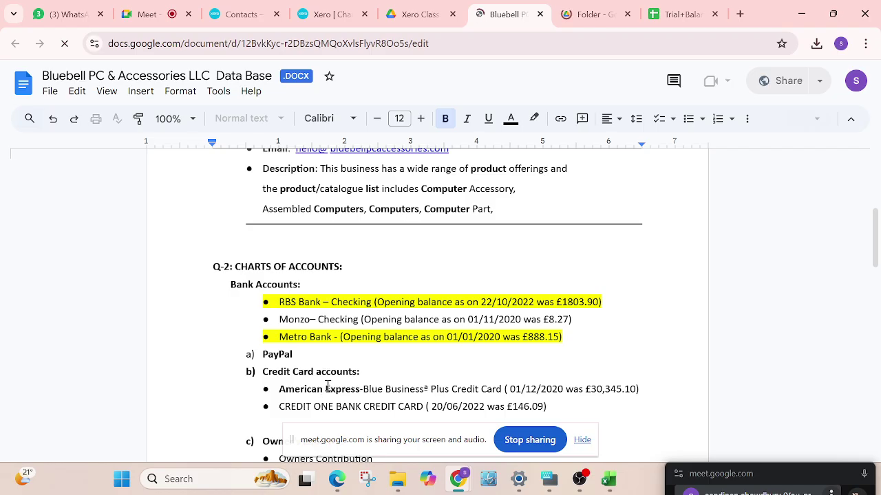
scroll(328, 386, down, 3)
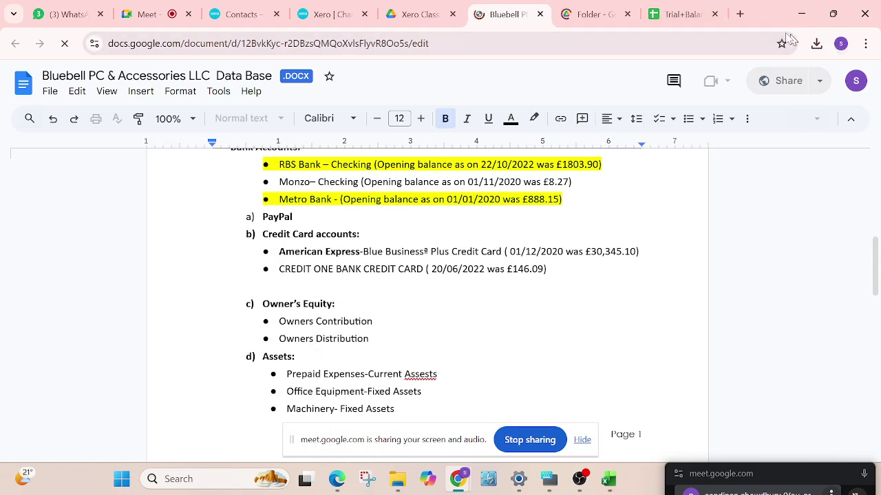
click(680, 15)
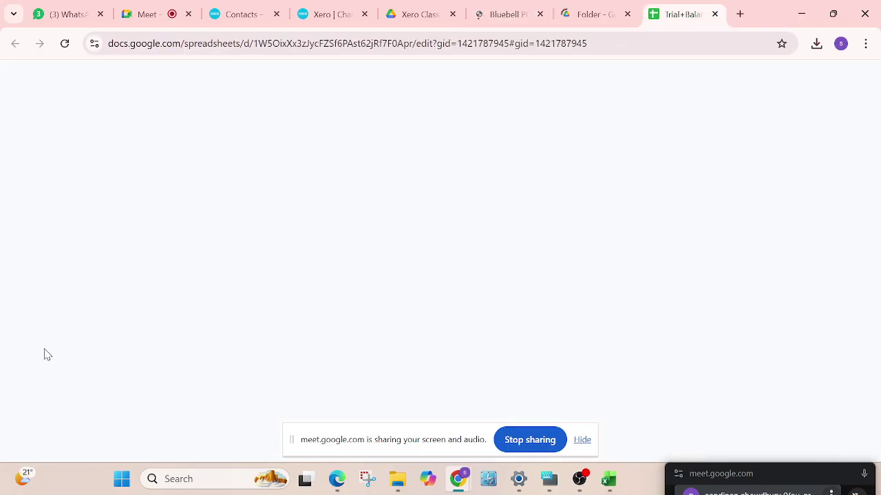
scroll(67, 309, down, 3)
scroll(86, 301, up, 2)
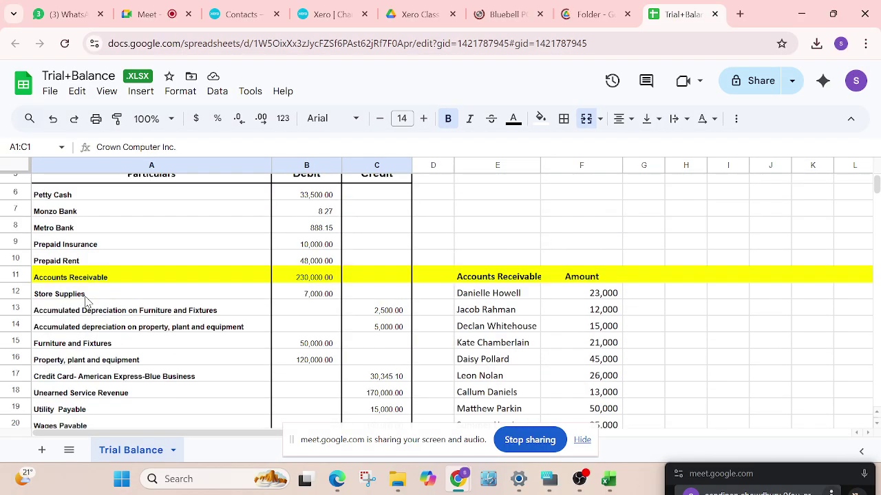
click(68, 214)
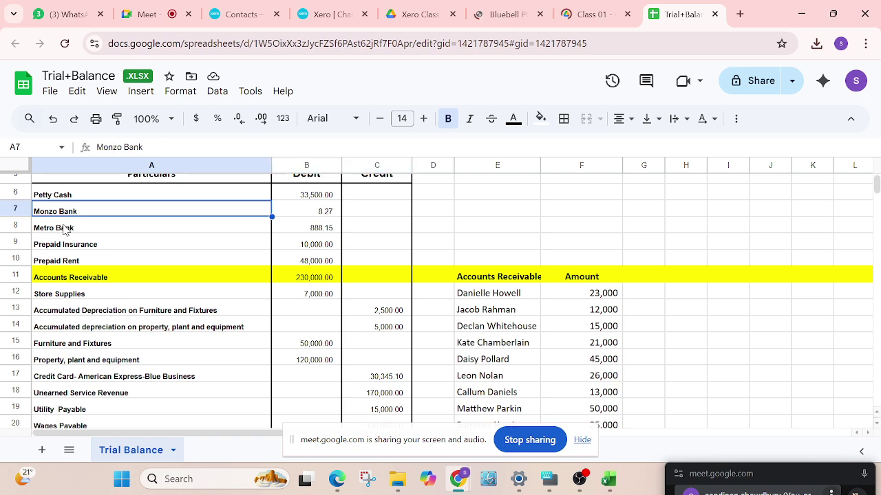
click(64, 229)
Glance at the Bluebell data base document, then return to Xero's Assets chart of accounts
scroll(72, 351, down, 2)
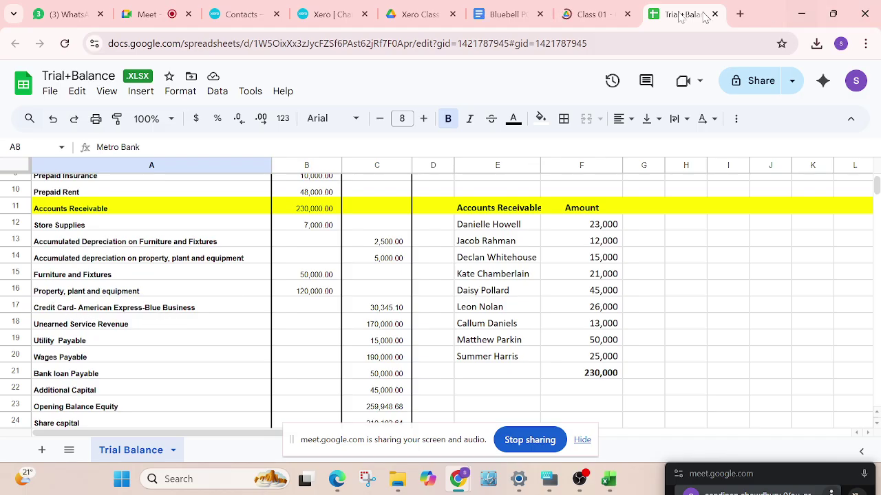
click(481, 17)
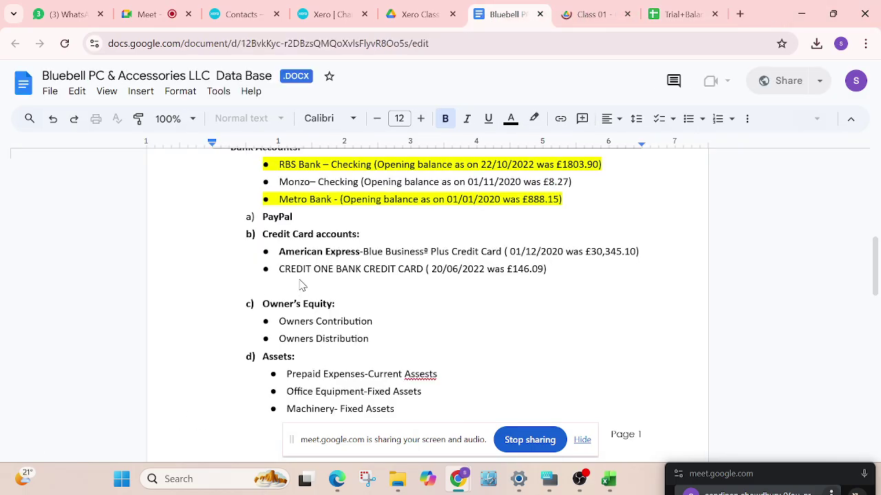
click(677, 15)
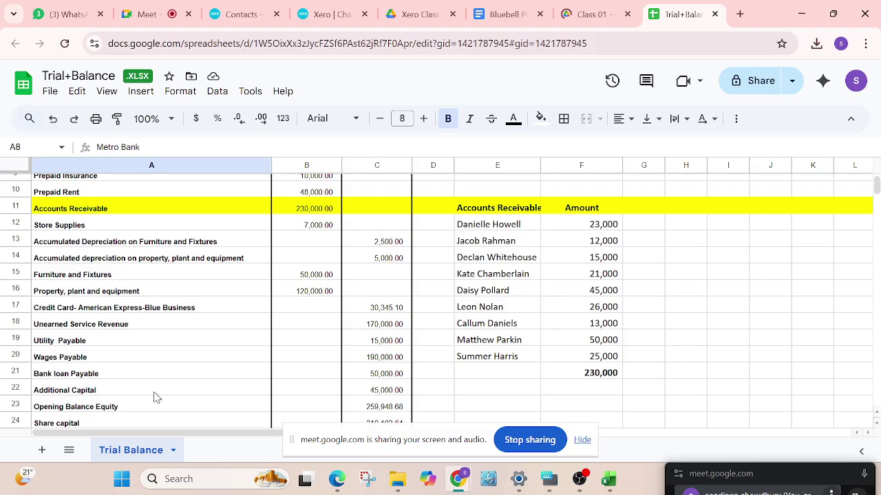
scroll(156, 395, up, 3)
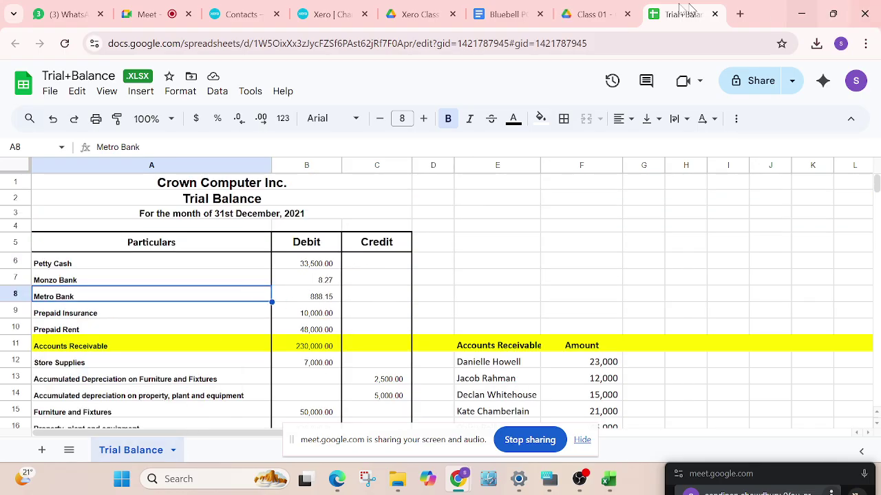
click(326, 14)
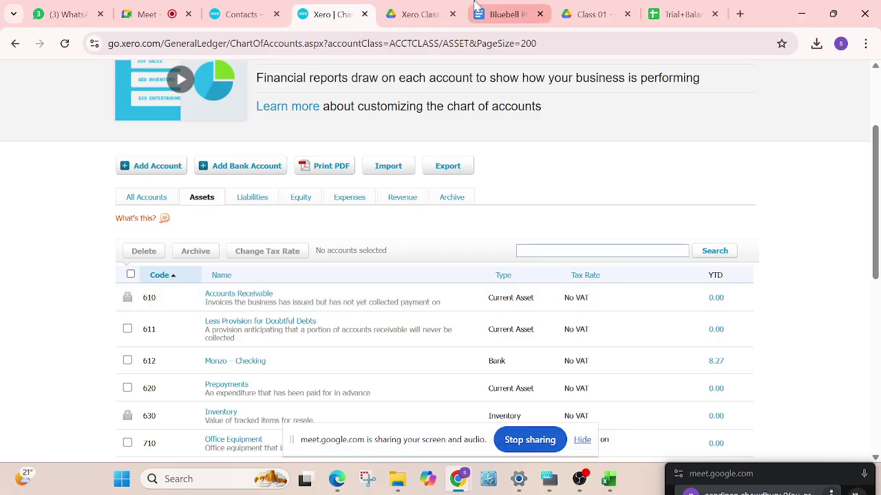
In the Bluebell document, find Q-2 Charts of Accounts and select part of the RBS Bank opening date
click(506, 21)
scroll(340, 340, down, 1)
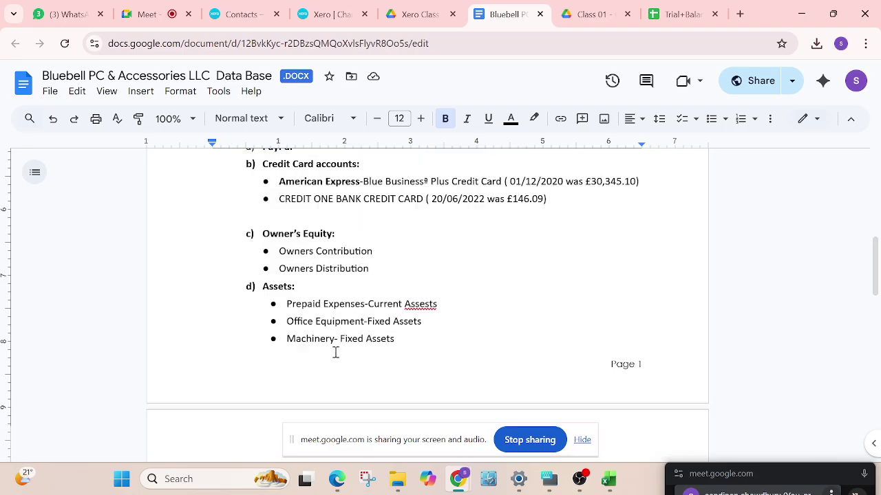
scroll(337, 357, down, 3)
scroll(456, 296, up, 3)
scroll(456, 295, up, 3)
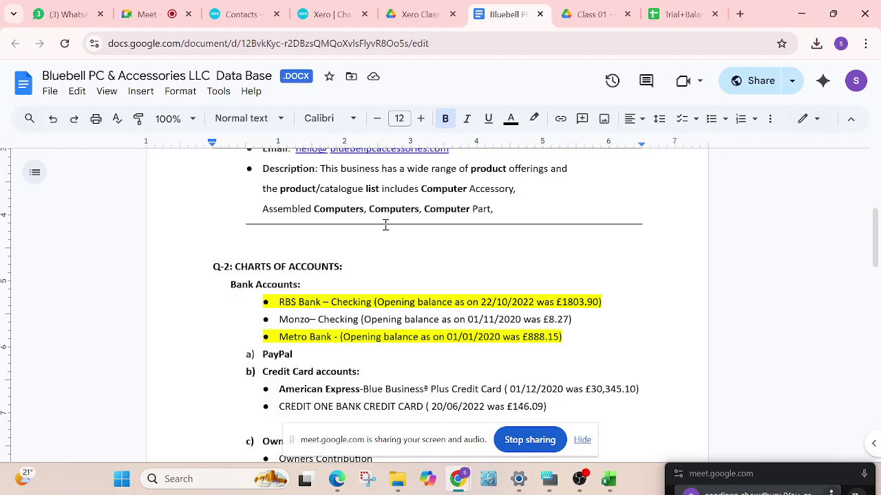
scroll(413, 234, up, 5)
scroll(399, 275, down, 1)
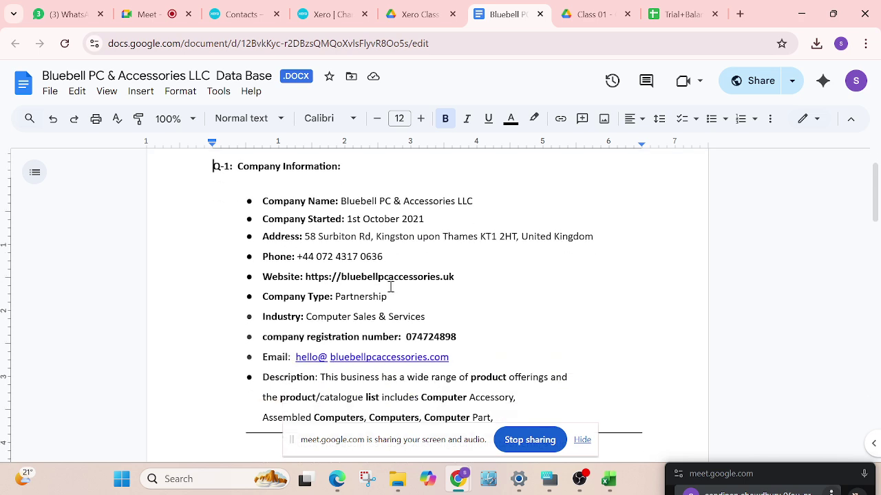
scroll(358, 266, down, 3)
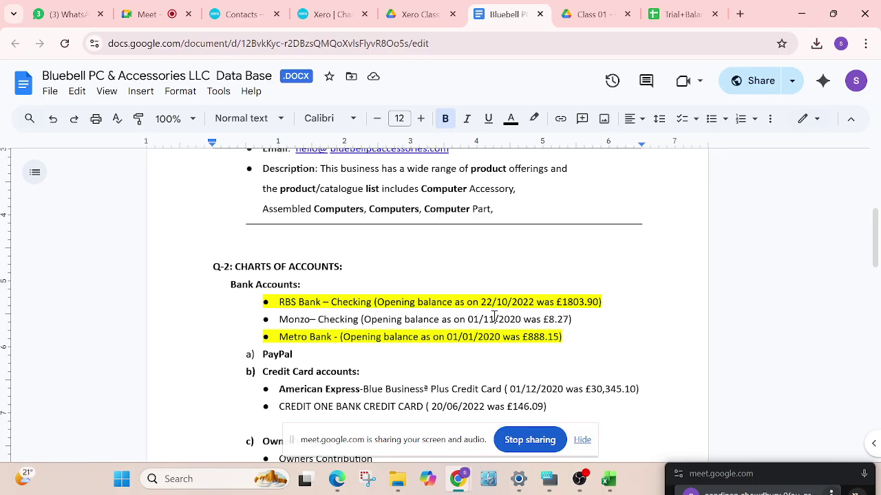
drag(486, 300, 499, 302)
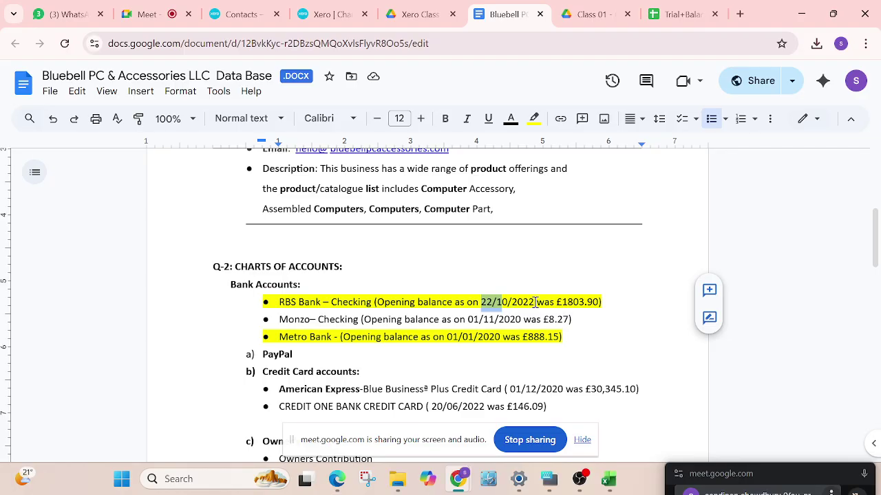
Compare the document with the trial balance, ending on the spreadsheet showing Metro Bank at 888.15
click(678, 19)
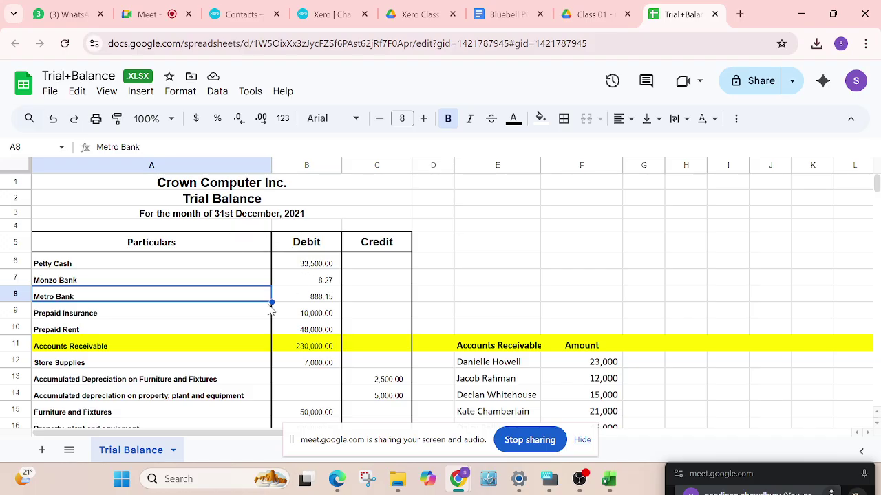
click(496, 15)
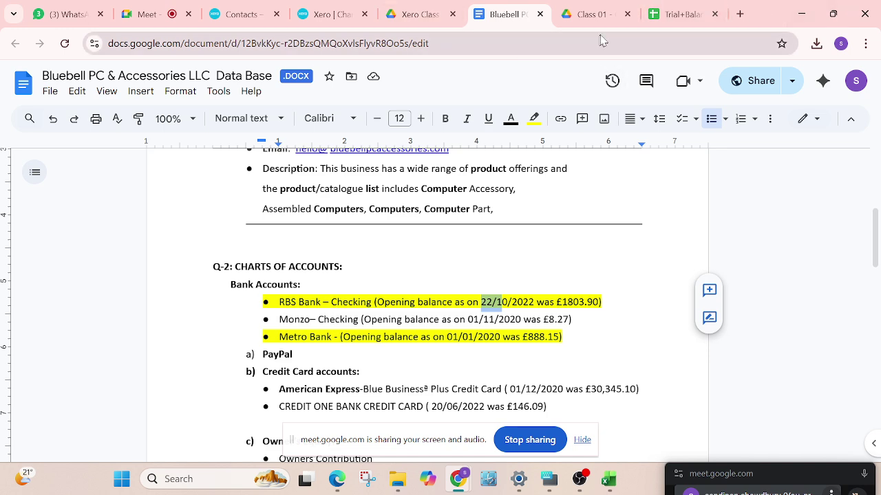
click(675, 15)
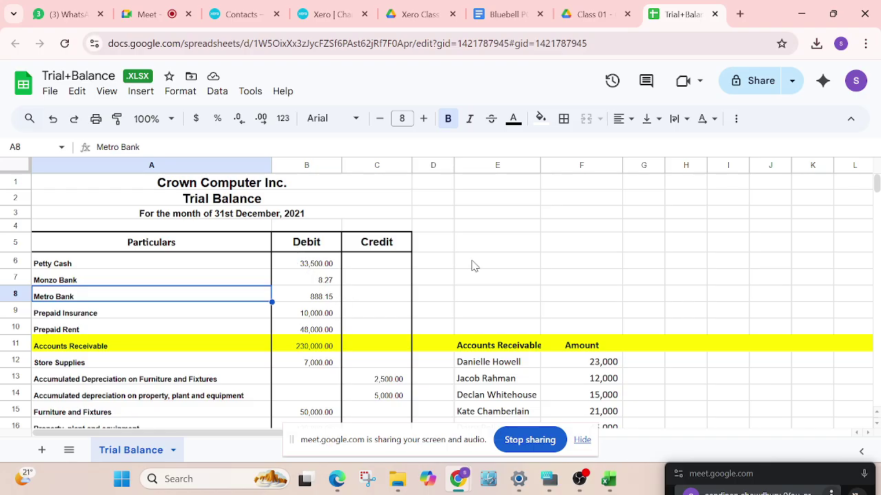
Select Credit One's 20/06/2022 date and the /10/ month of RBS Bank's 22/10/2022, then return to the trial balance
click(506, 14)
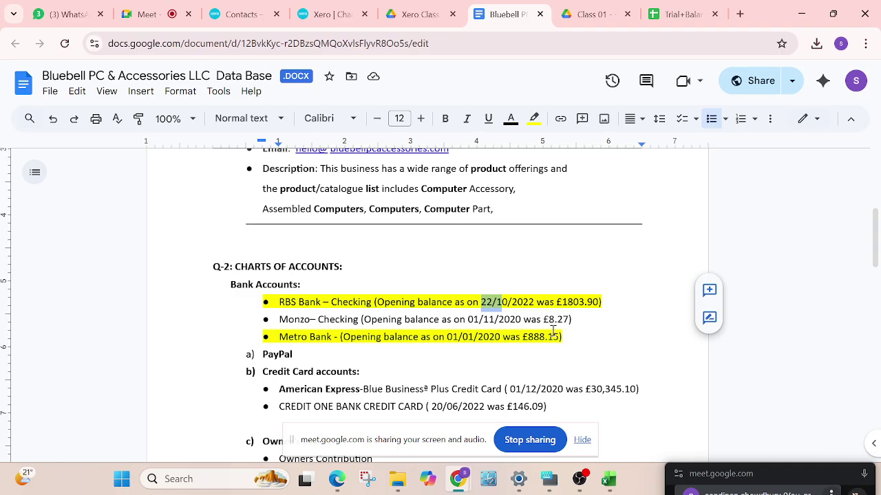
scroll(552, 332, down, 1)
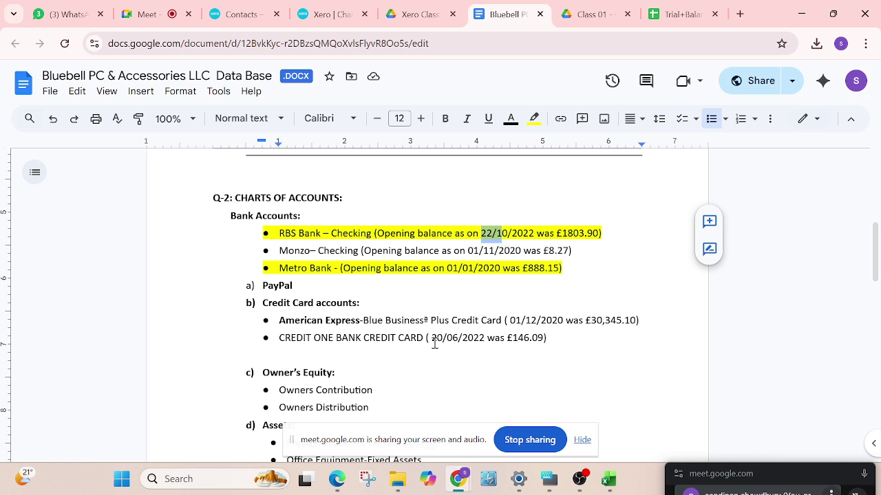
drag(431, 337, 489, 346)
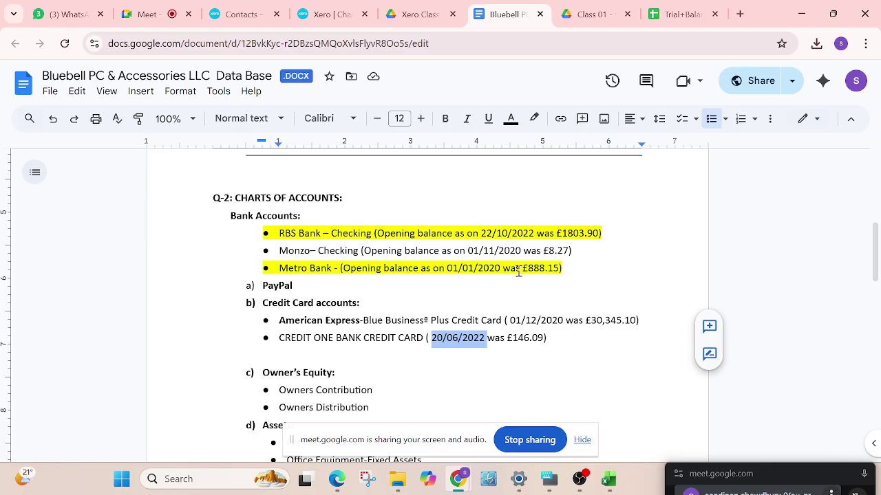
drag(492, 233, 515, 235)
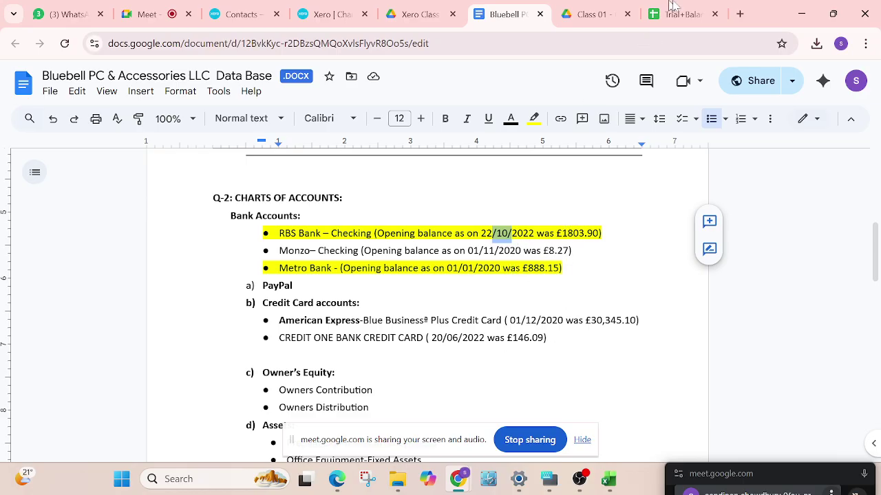
click(692, 14)
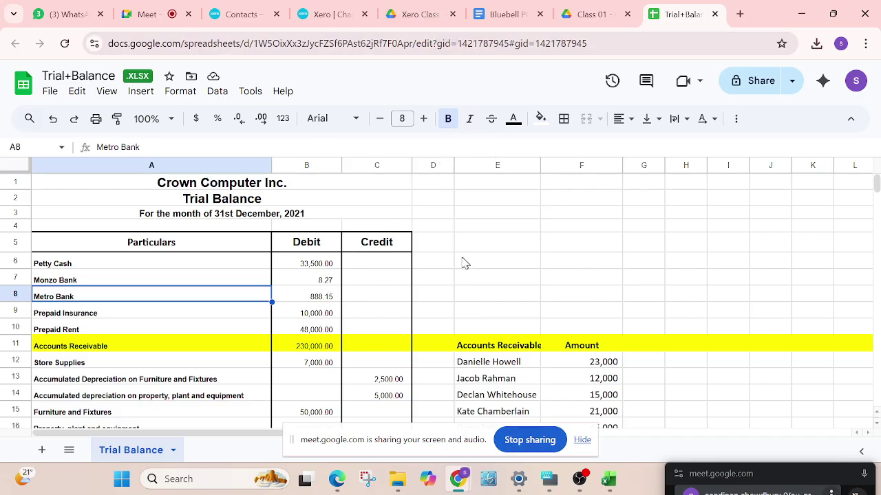
Bring up OBS Studio and minimise it again, leaving the trial balance spreadsheet in front
click(580, 479)
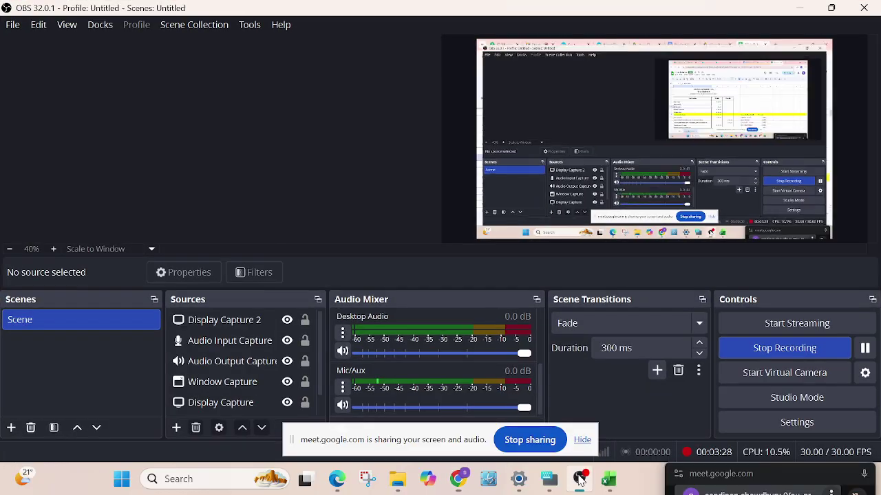
click(581, 480)
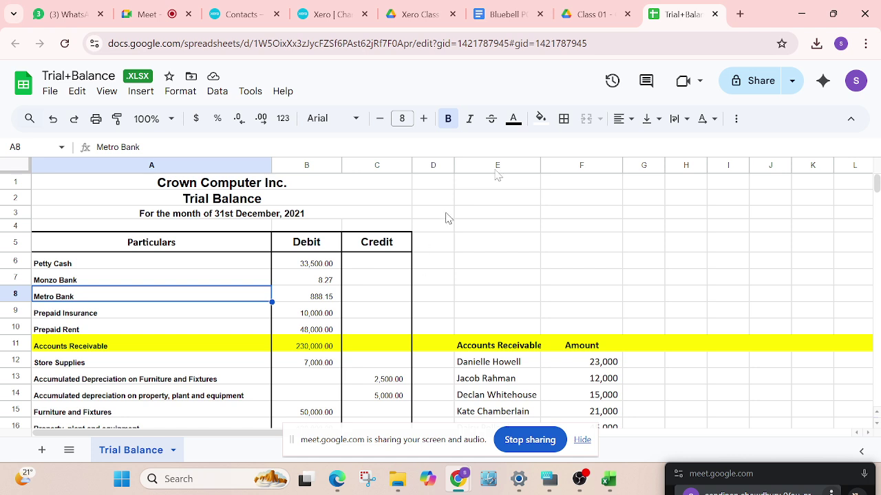
In Xero's chart of accounts, look through the Accounting, Sales and create-new menus
click(323, 15)
scroll(398, 211, up, 2)
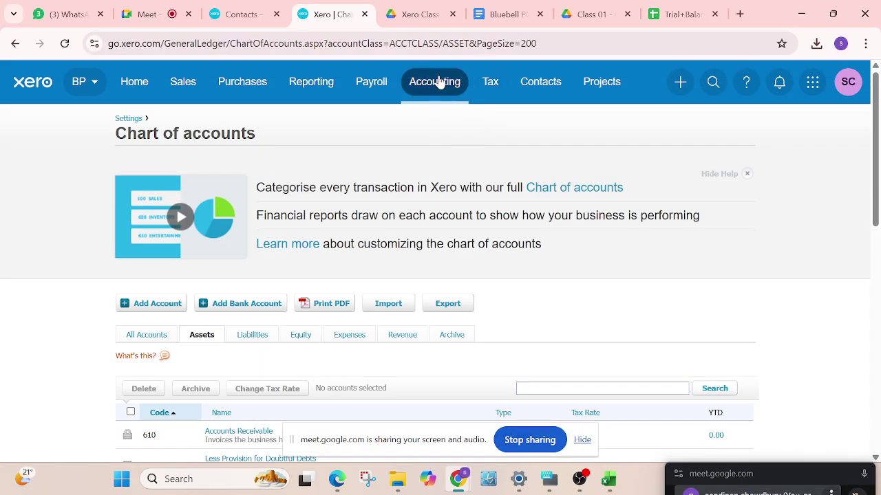
click(438, 82)
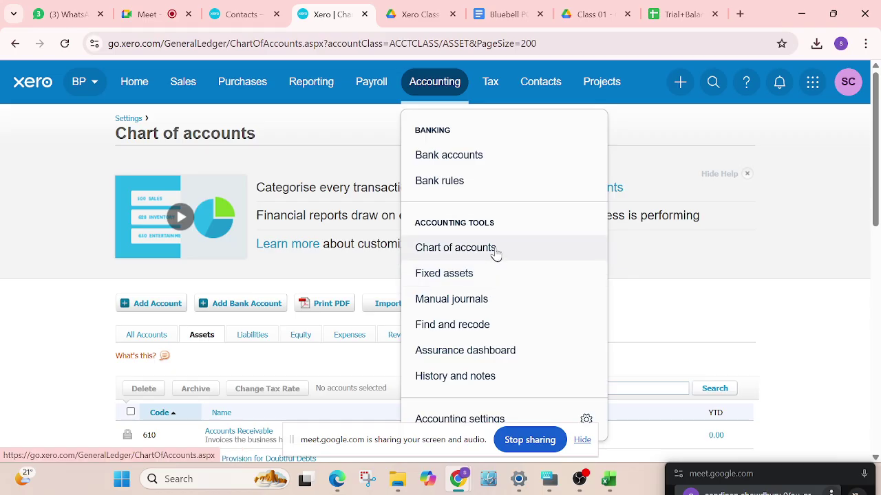
click(174, 87)
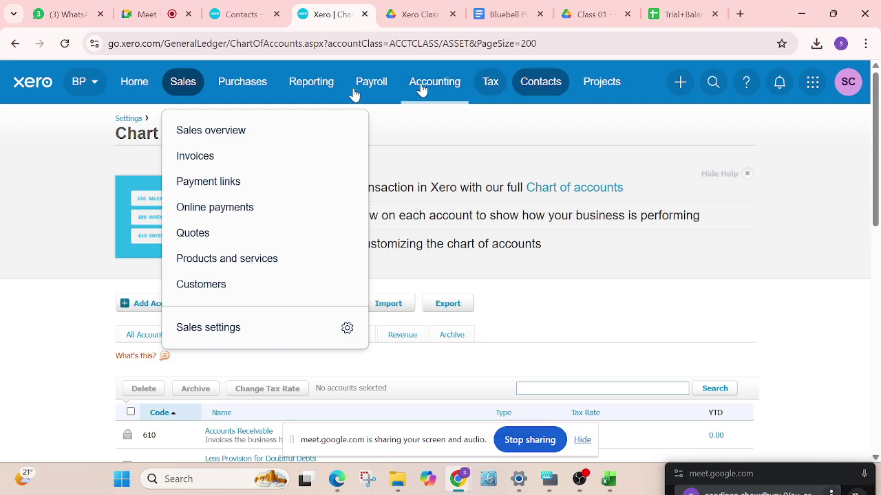
click(677, 84)
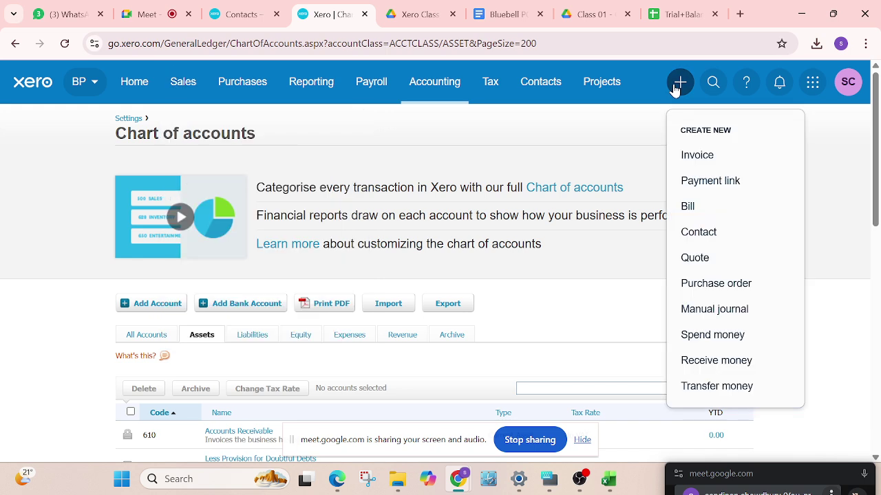
click(675, 86)
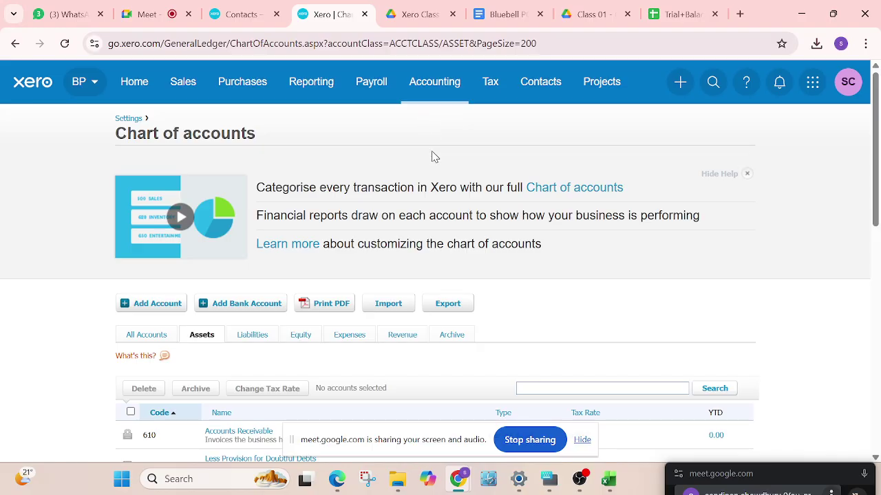
scroll(372, 230, down, 1)
scroll(386, 213, down, 3)
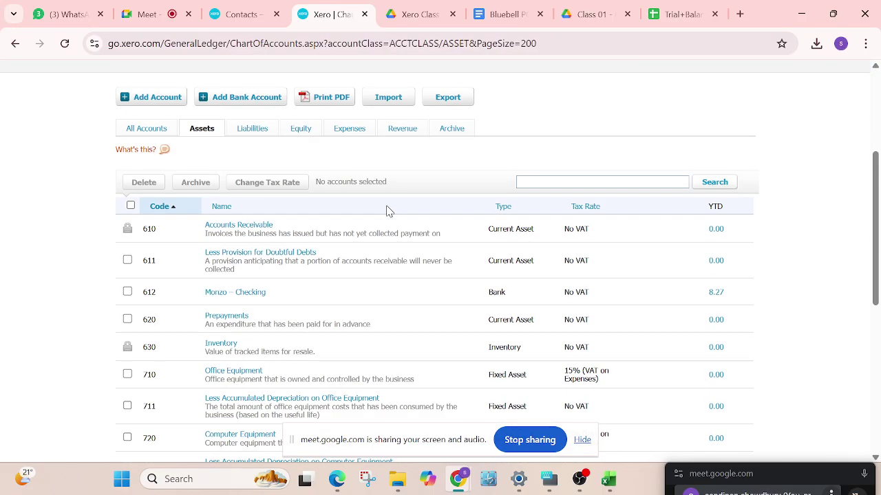
scroll(388, 216, up, 4)
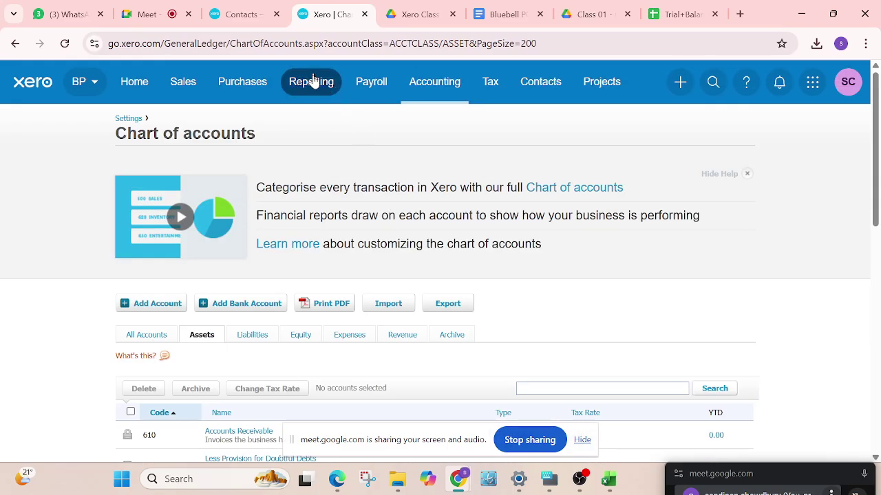
Look through the Purchases, Accounting and Sales menus, then go to the Bluebell PC & Accessories dashboard
click(232, 86)
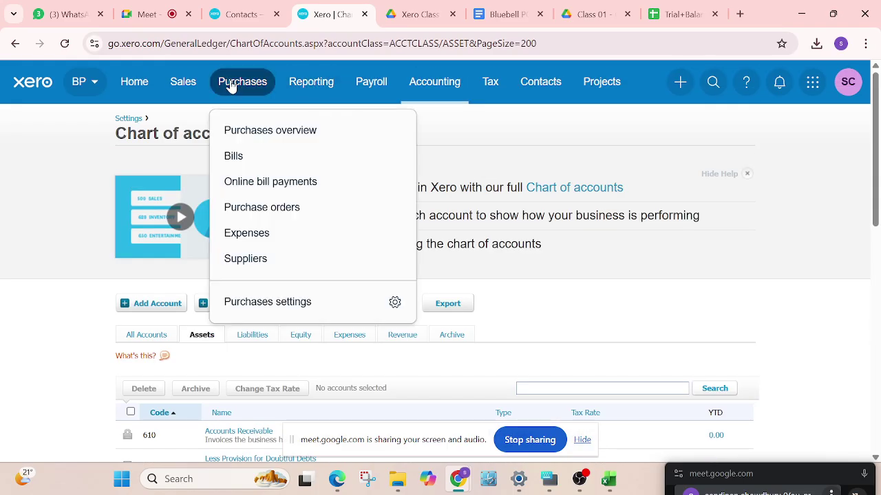
click(422, 88)
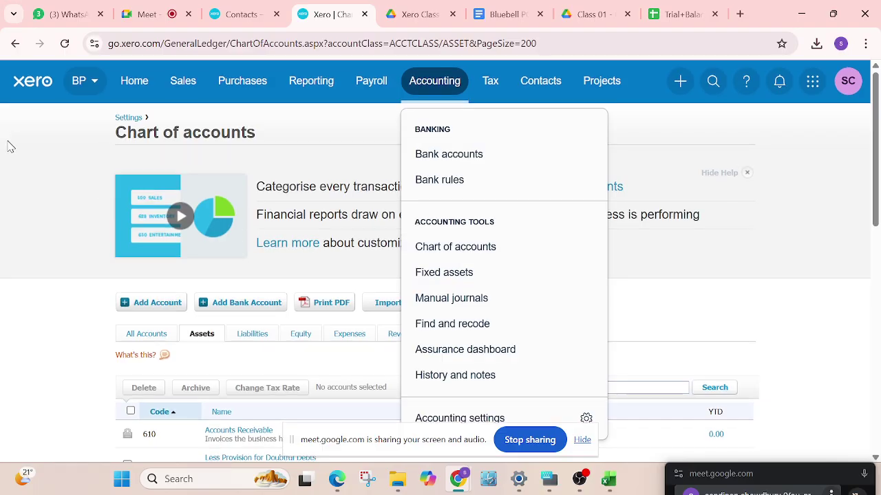
scroll(65, 220, down, 5)
scroll(74, 238, up, 5)
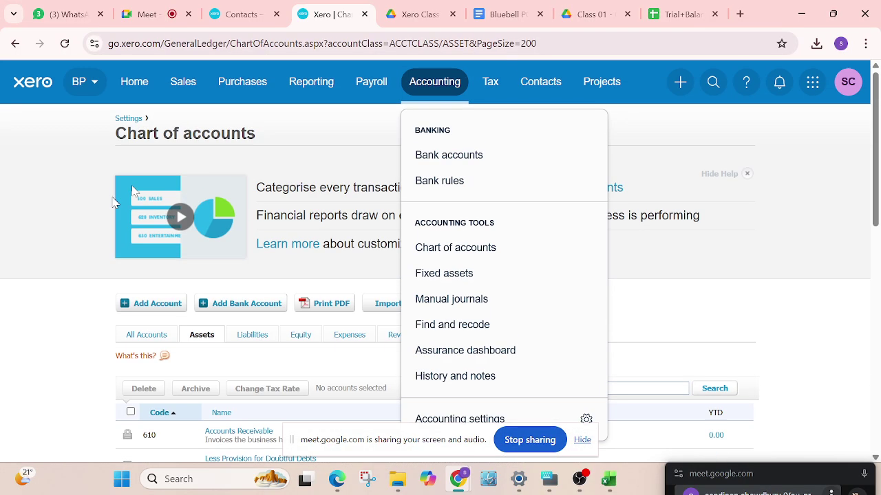
click(183, 84)
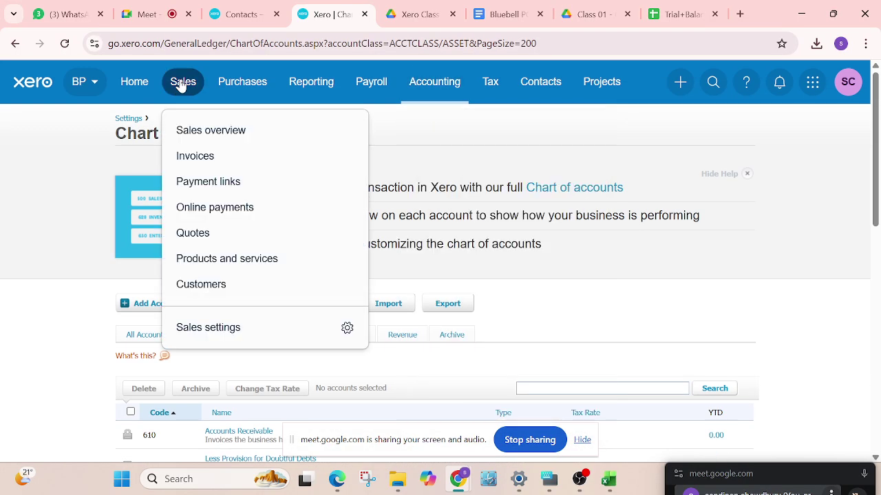
click(142, 83)
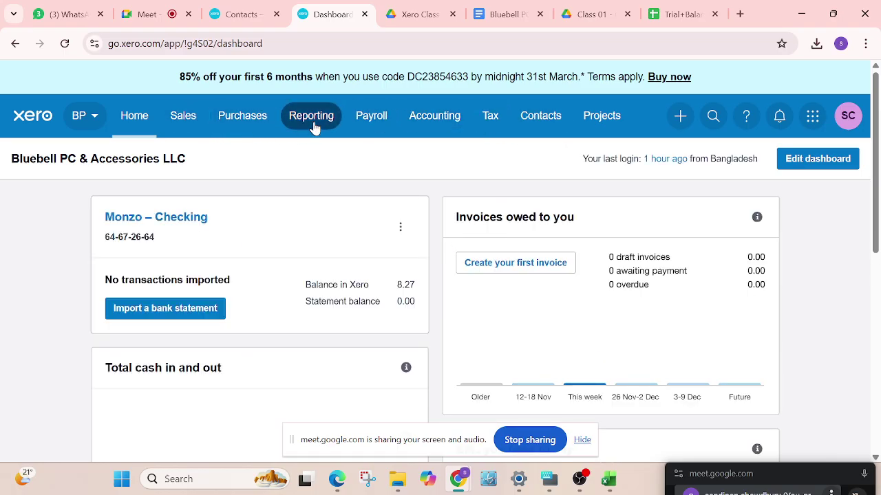
scroll(544, 252, down, 6)
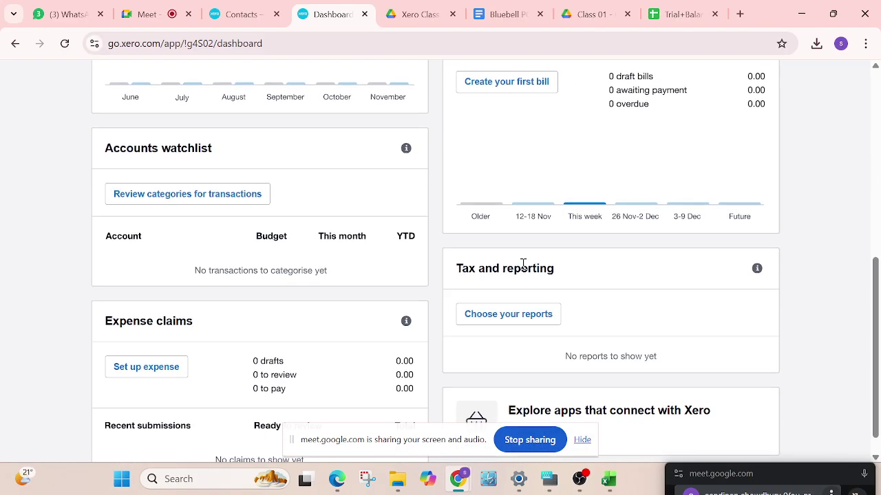
scroll(525, 269, down, 1)
scroll(524, 268, up, 5)
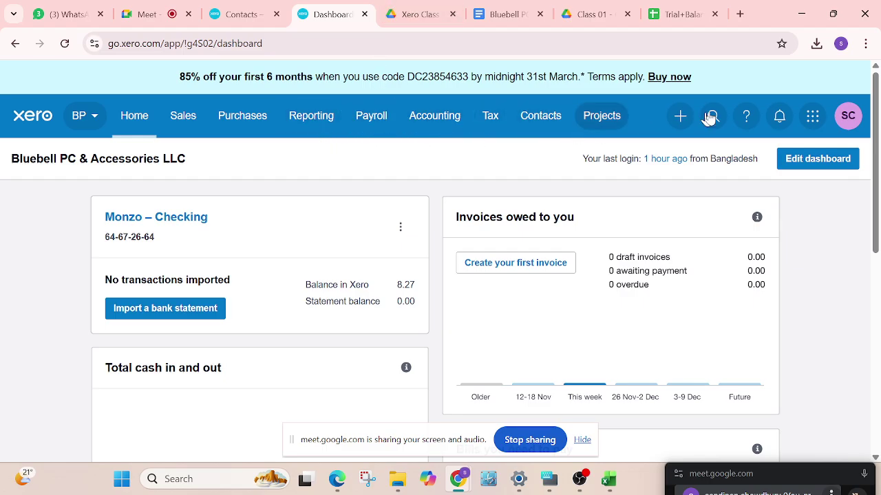
click(670, 118)
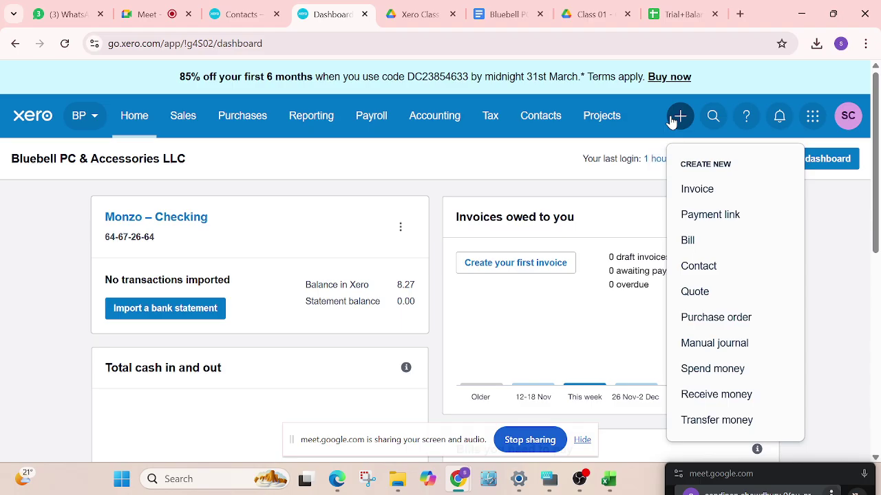
click(672, 118)
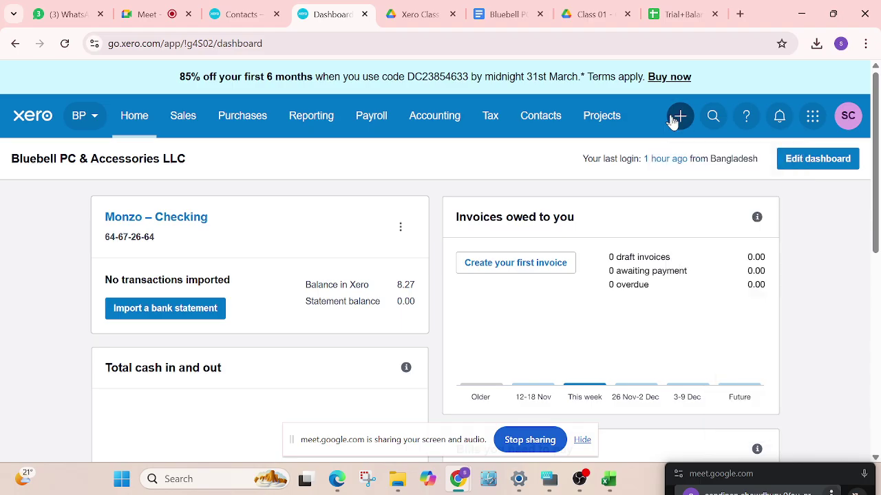
click(712, 118)
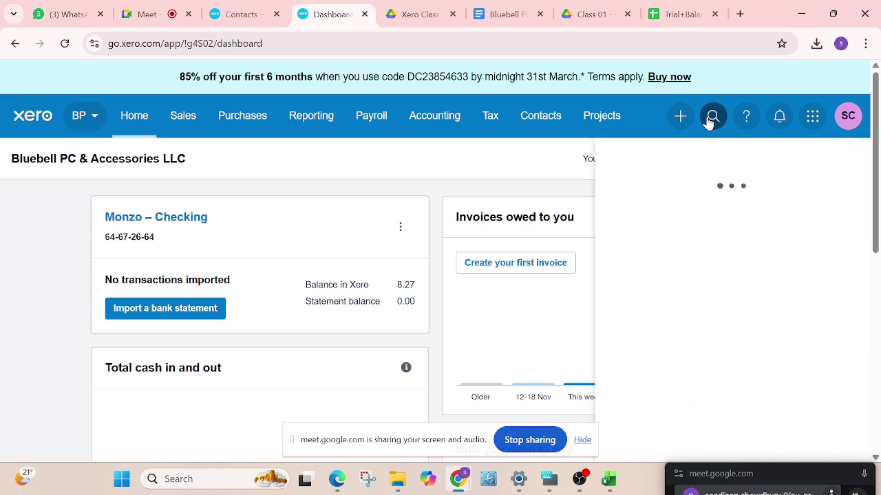
text(c)
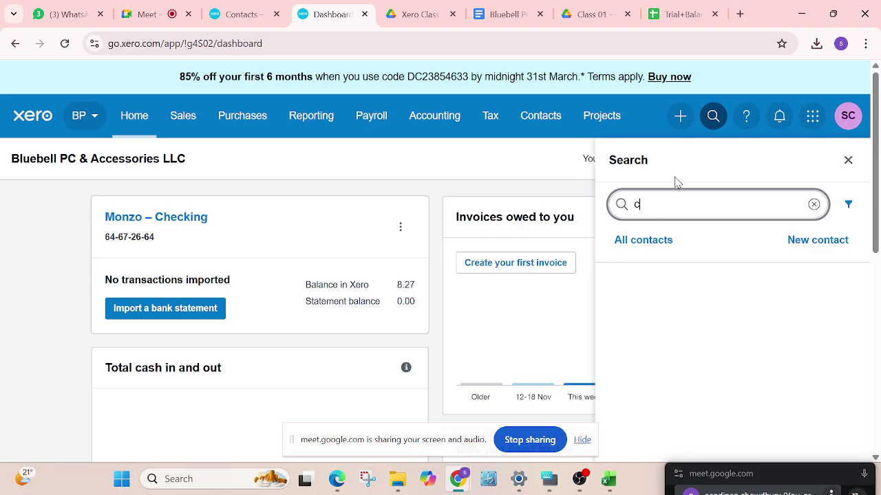
text(onve)
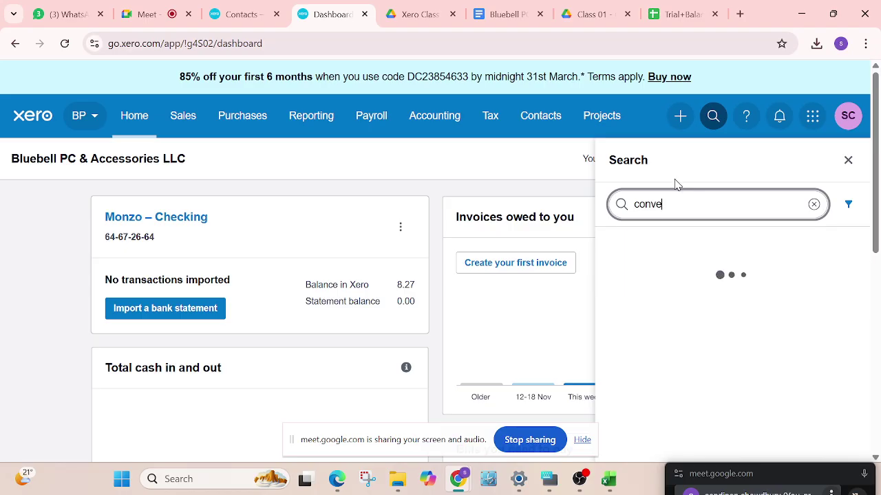
text(r)
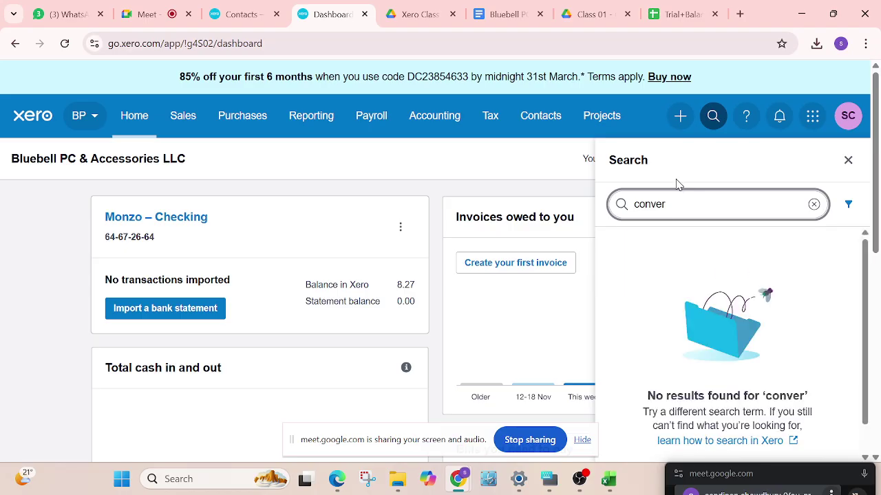
click(814, 204)
click(846, 161)
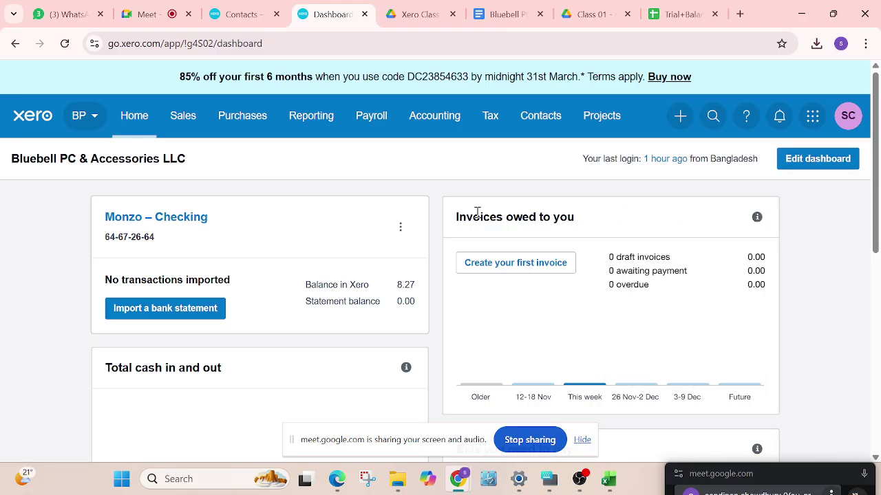
Go through Accounting settings to its Accounting section and open Conversion balances as at 31 Dec 2025
click(427, 120)
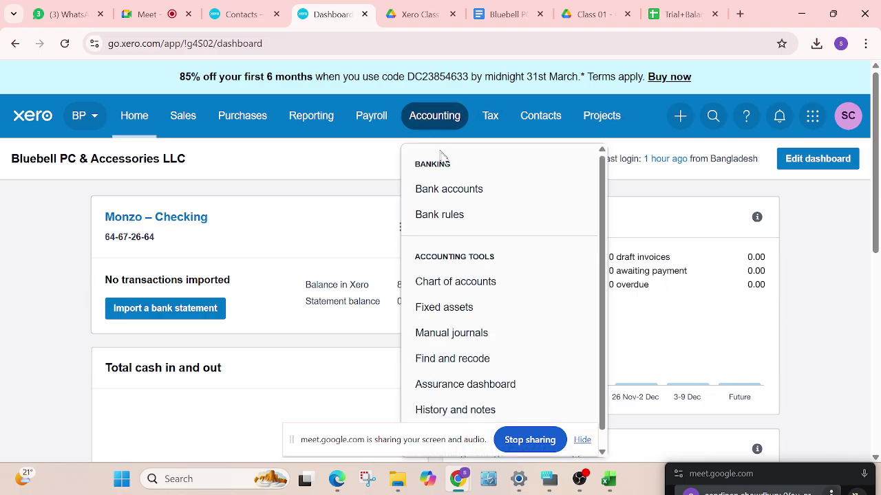
scroll(494, 372, down, 1)
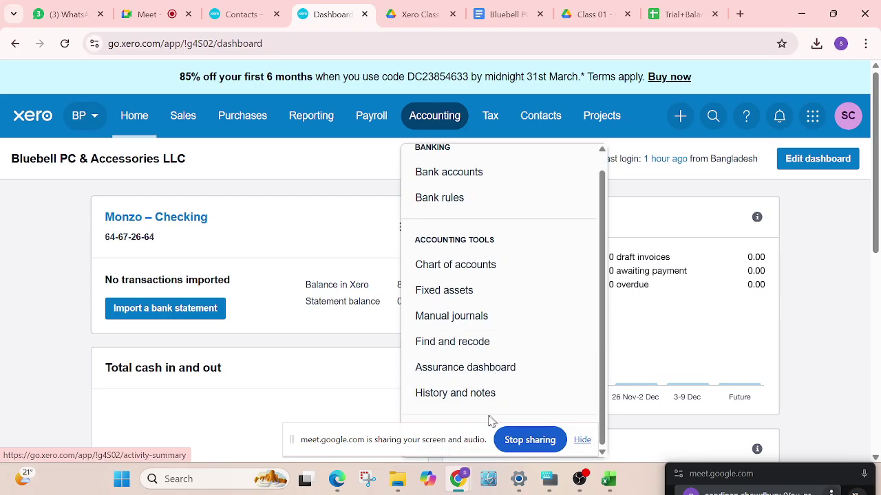
click(582, 441)
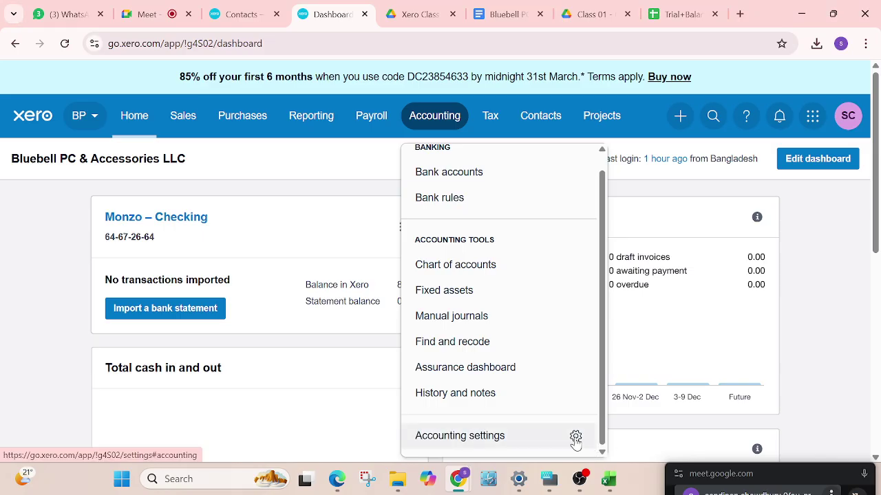
click(575, 440)
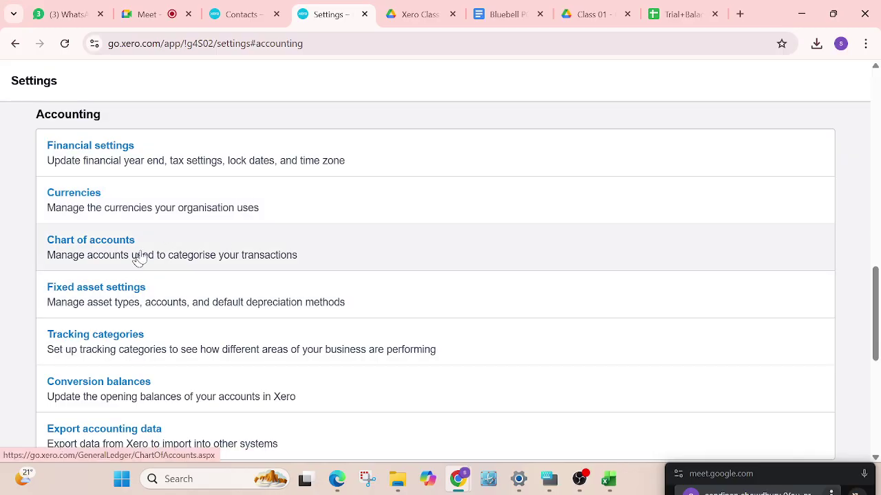
scroll(165, 238, down, 2)
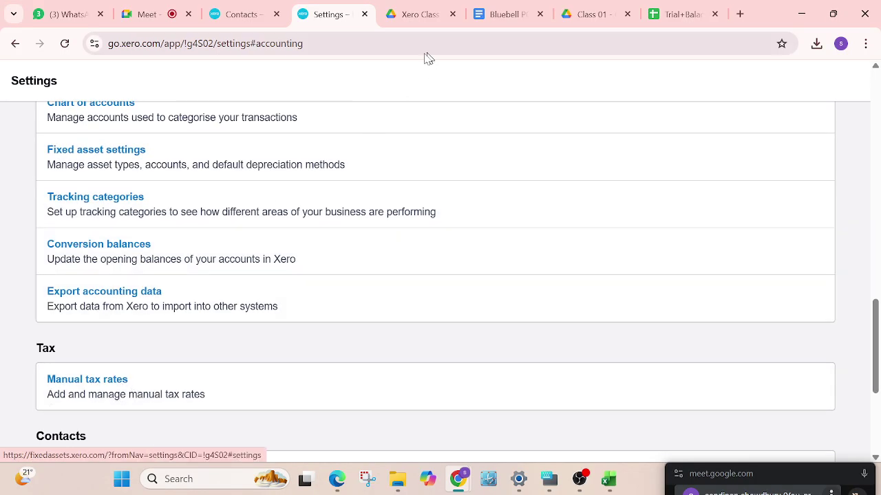
scroll(522, 156, up, 10)
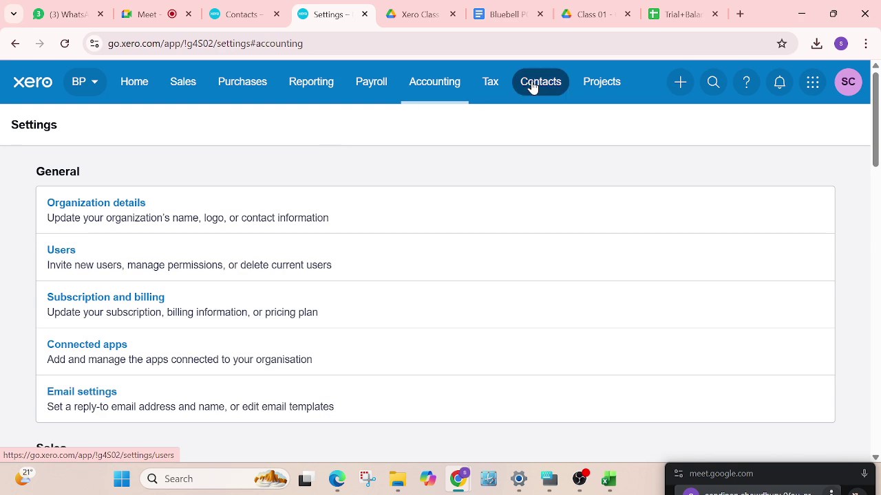
click(438, 91)
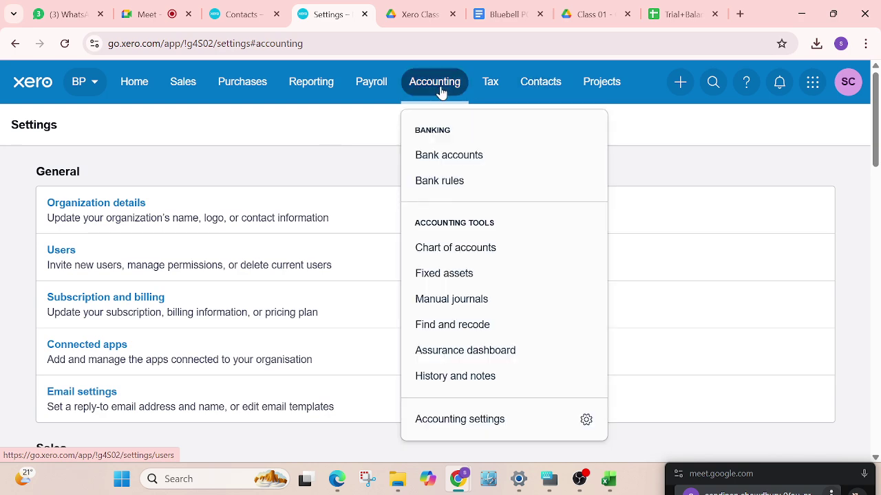
click(448, 426)
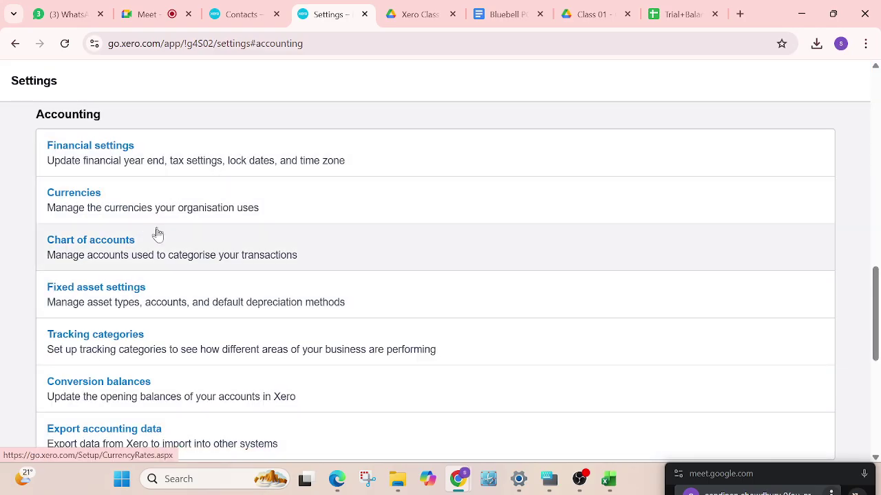
scroll(180, 272, down, 2)
scroll(180, 272, down, 1)
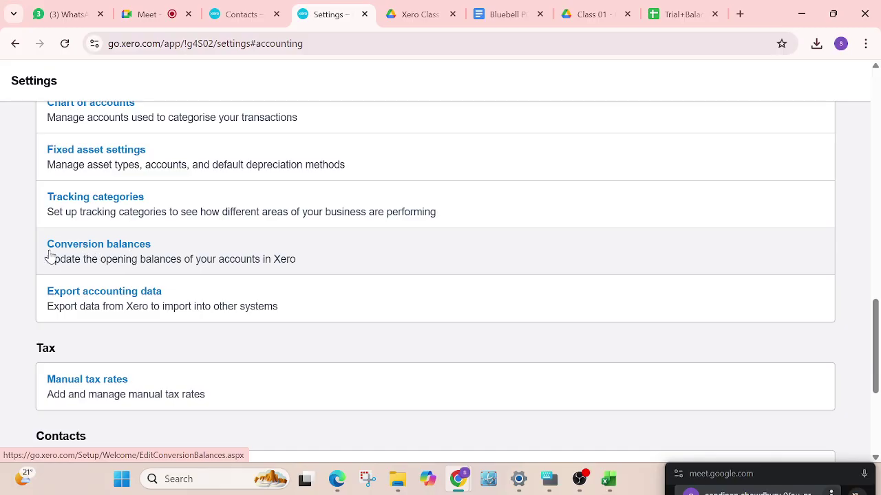
click(84, 247)
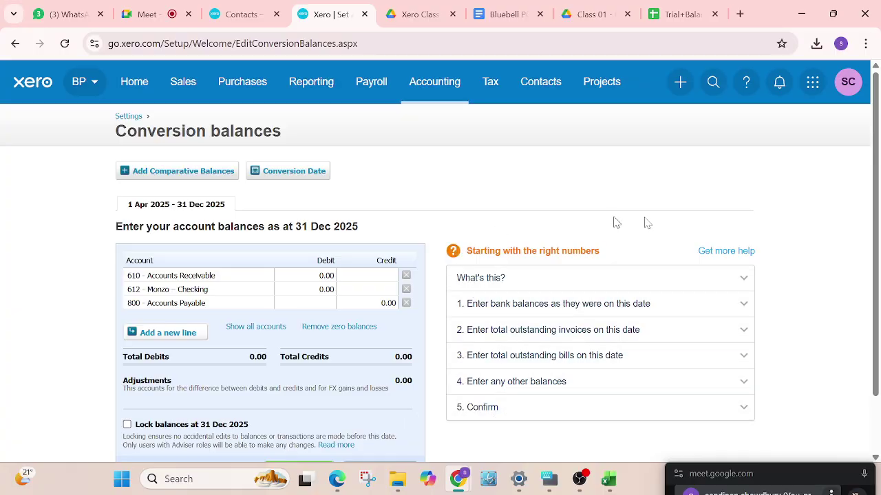
click(744, 281)
scroll(613, 300, down, 1)
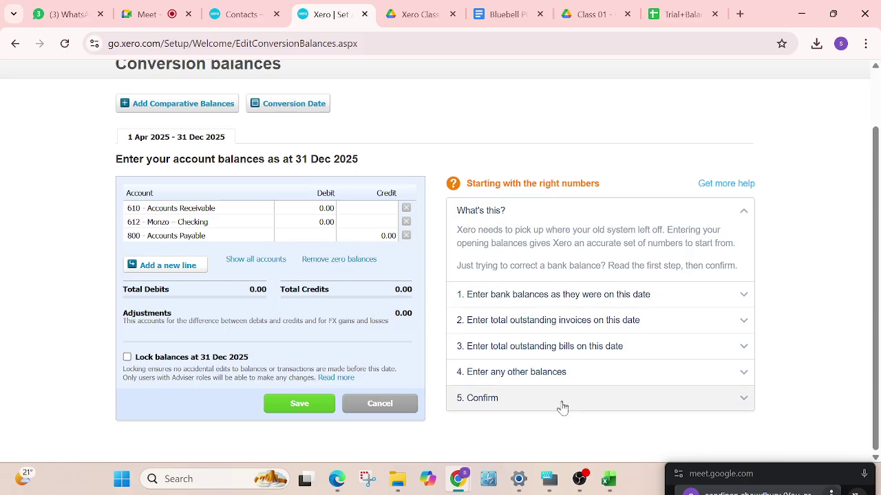
scroll(493, 386, up, 1)
scroll(606, 337, down, 1)
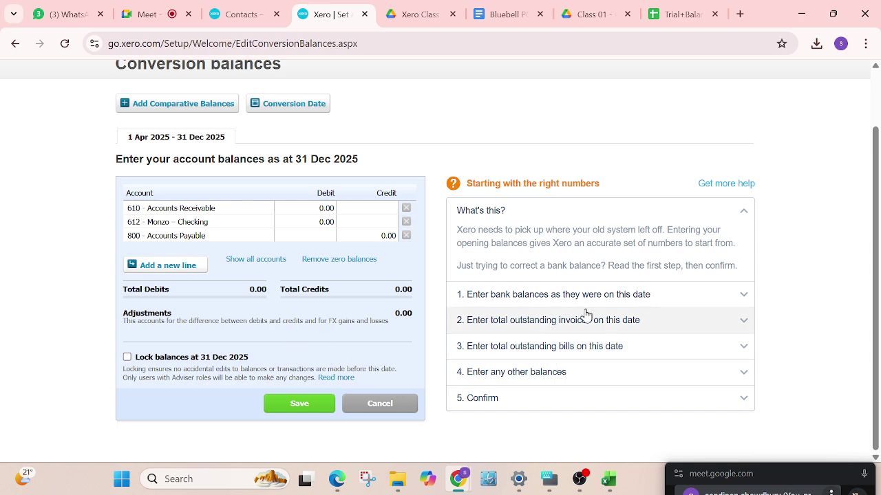
click(741, 298)
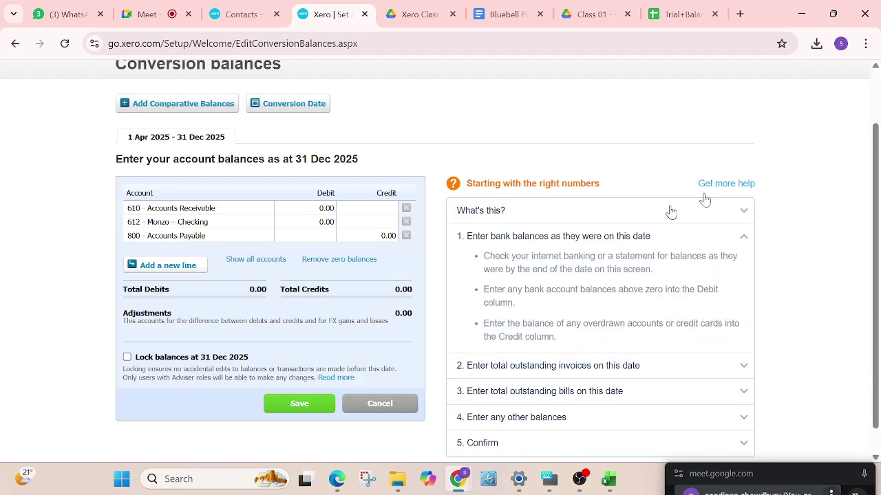
click(746, 239)
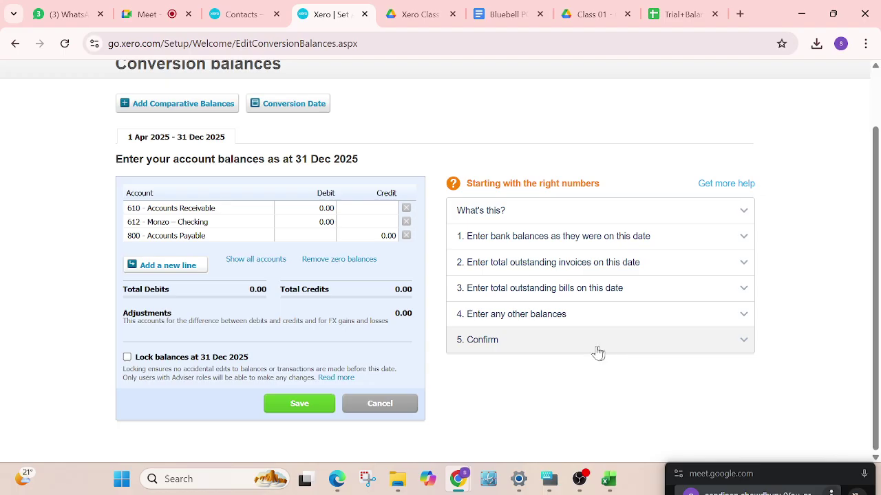
scroll(229, 227, up, 1)
scroll(270, 217, down, 1)
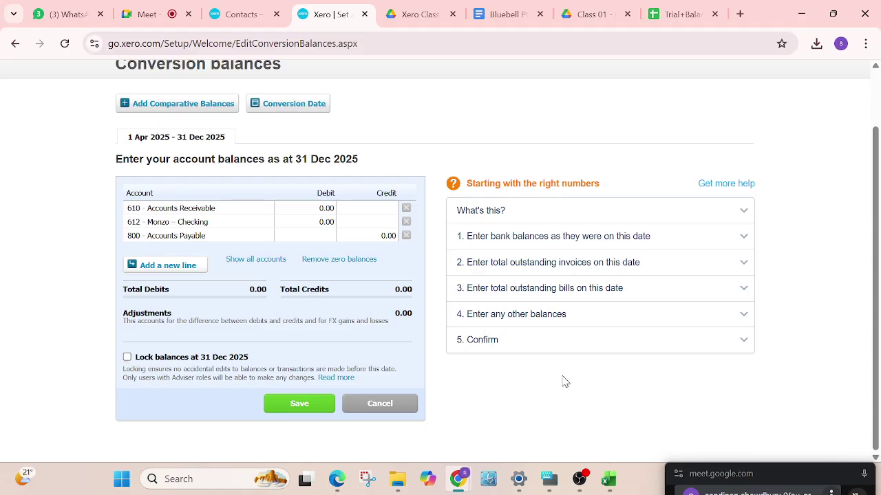
Move the meeting preview aside and start a Lightshot capture of the 199x99 Conversion Date area
drag(781, 477, 817, 489)
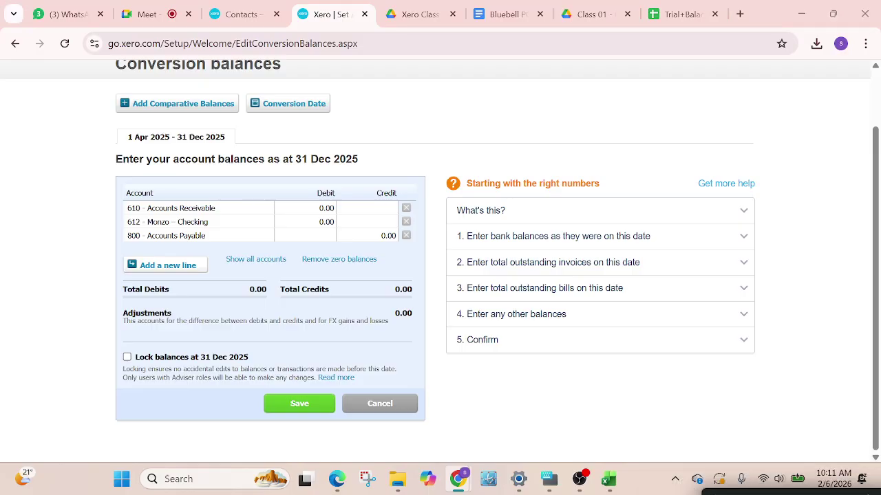
click(675, 483)
click(622, 439)
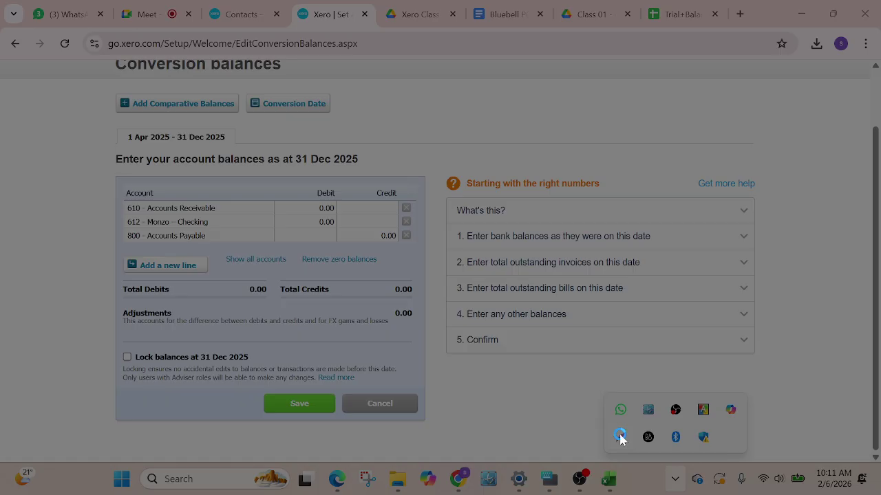
mouse_move(246, 88)
mouse_down()
mouse_move(246, 118)
mouse_move(339, 131)
mouse_up()
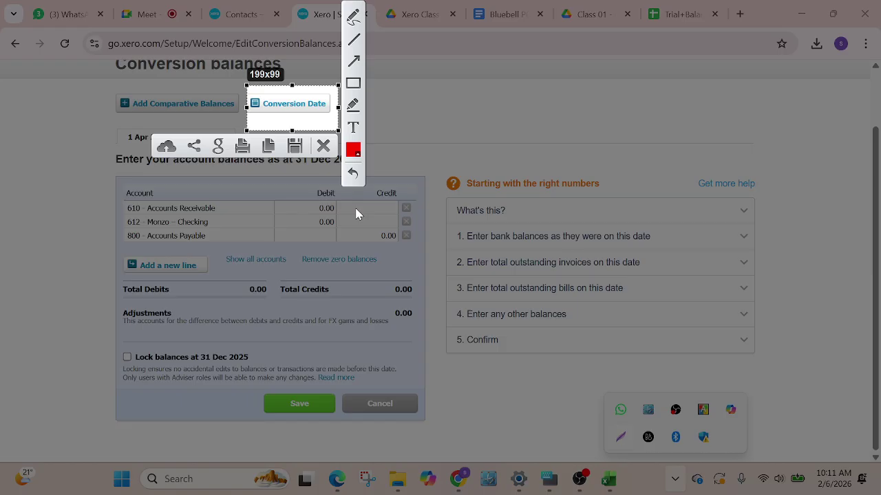
Dismiss the screenshot overlay and list all accounts in the 31 Dec 2025 conversion balances, from 200 Sales onward
click(324, 146)
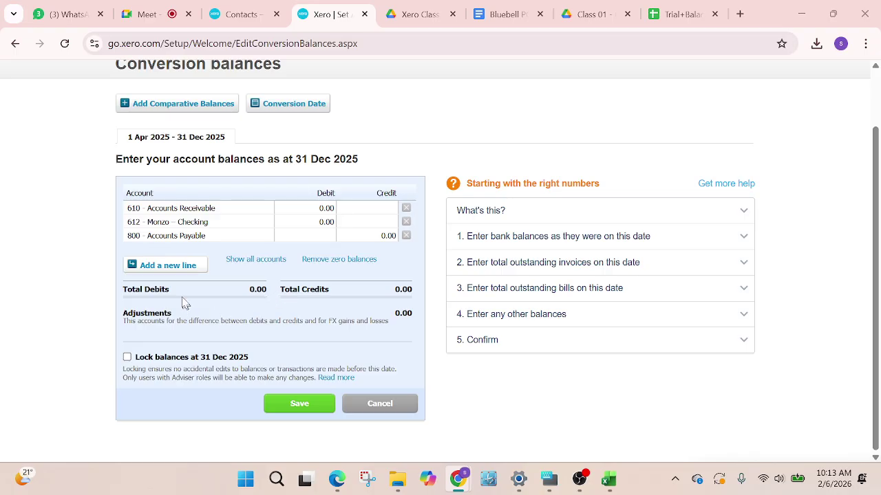
click(249, 261)
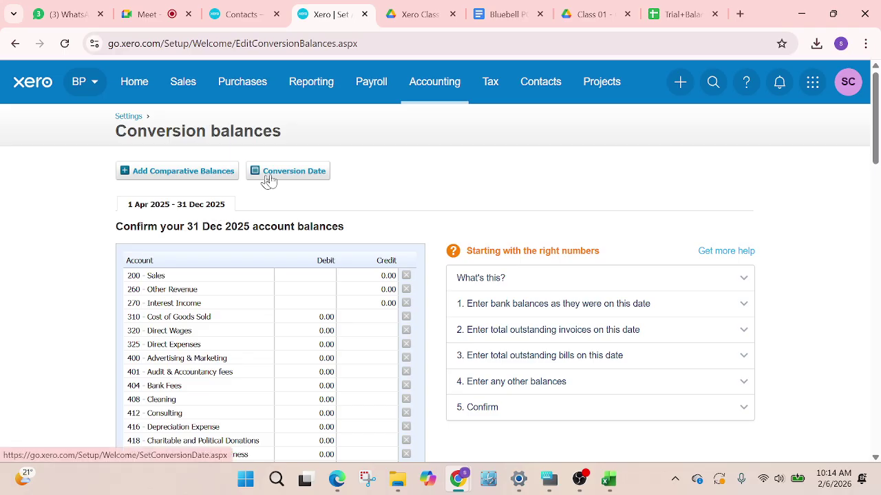
Open the Conversion Date settings and glance at the Bluebell data base document
click(294, 172)
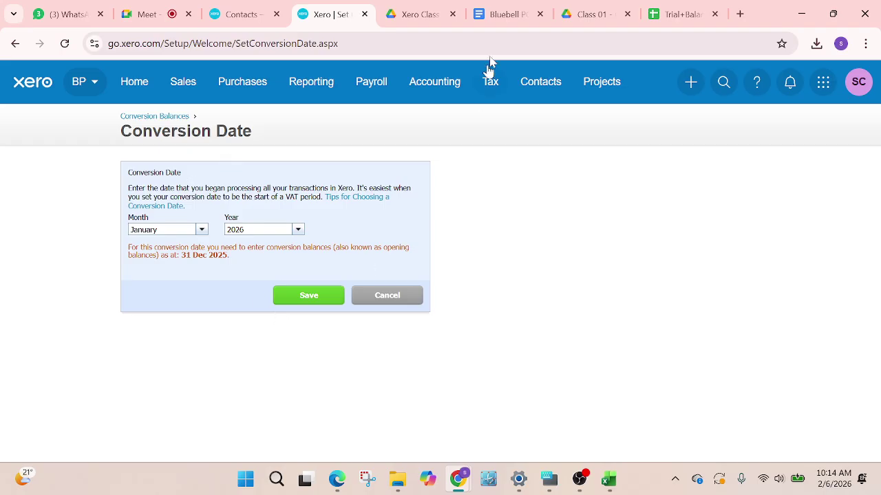
click(492, 19)
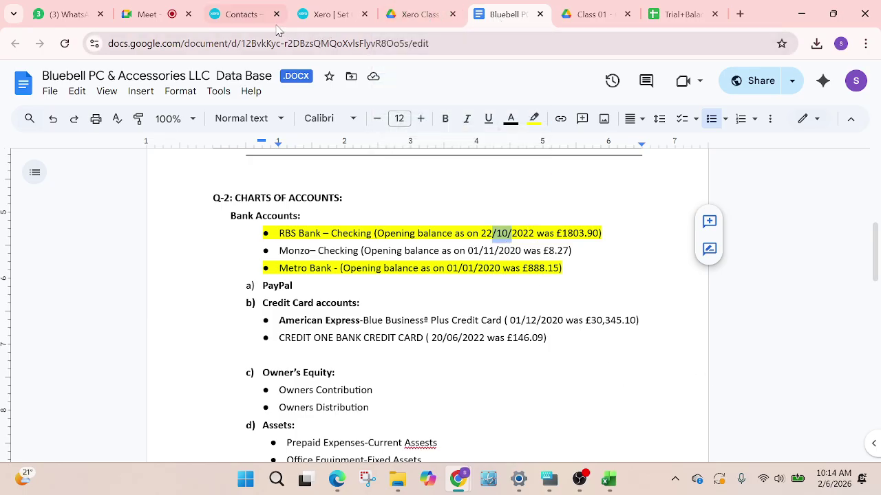
click(327, 20)
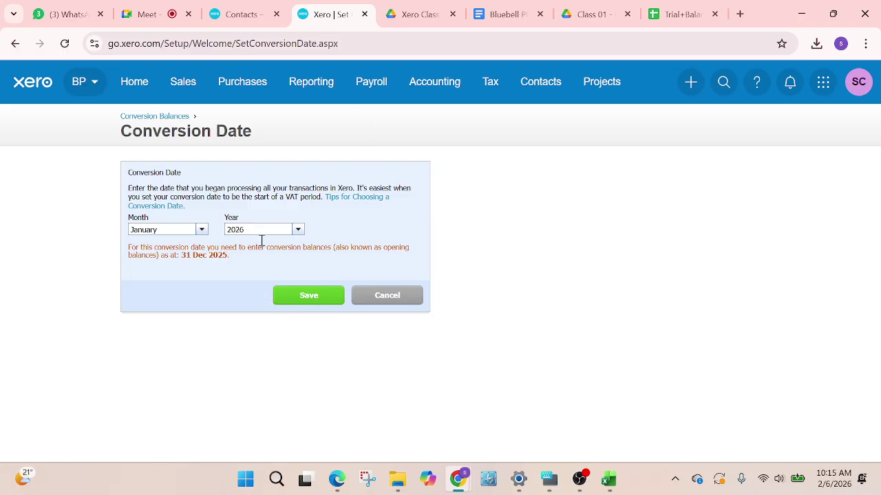
Choose 2023 as the conversion year, then check the Trial Balance spreadsheet's date
click(298, 231)
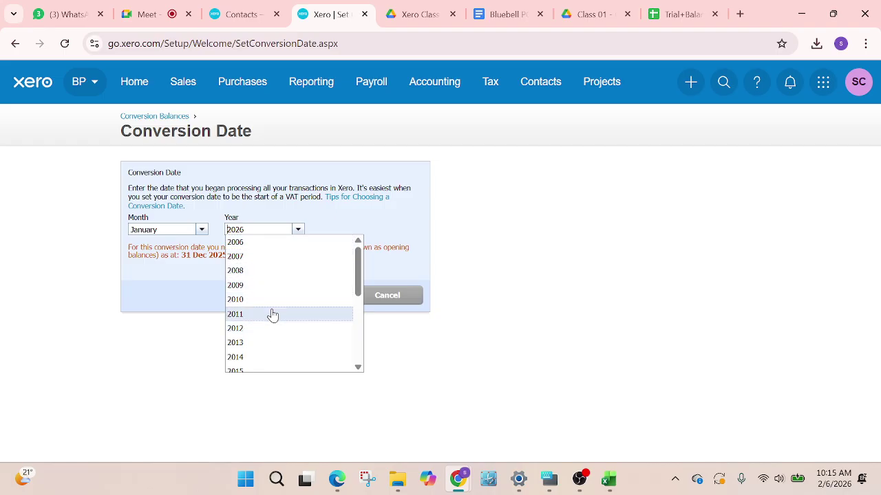
scroll(268, 331, down, 4)
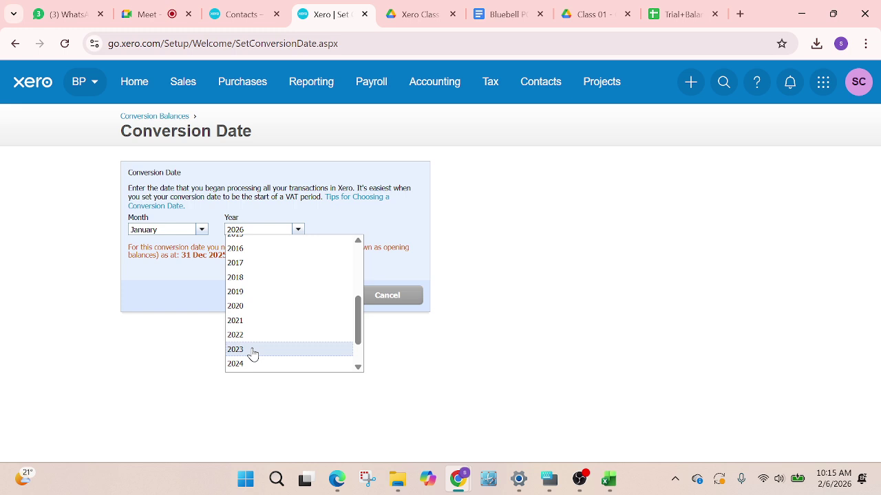
click(252, 350)
click(502, 15)
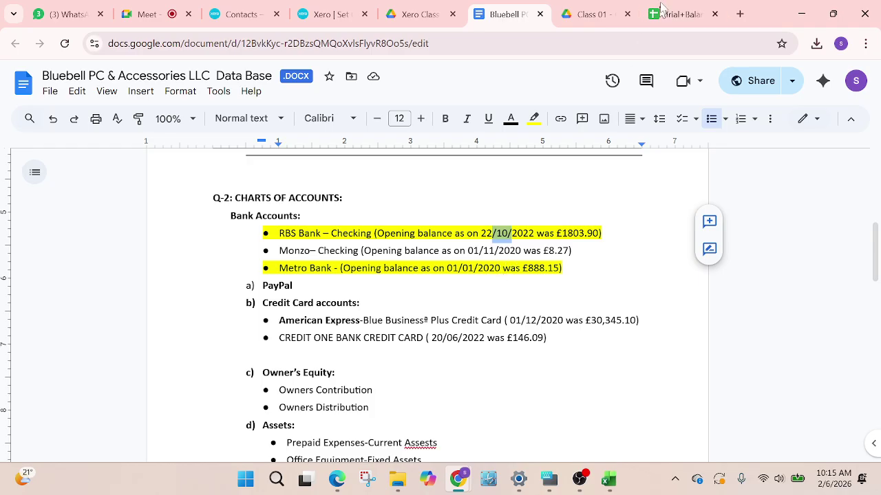
click(677, 14)
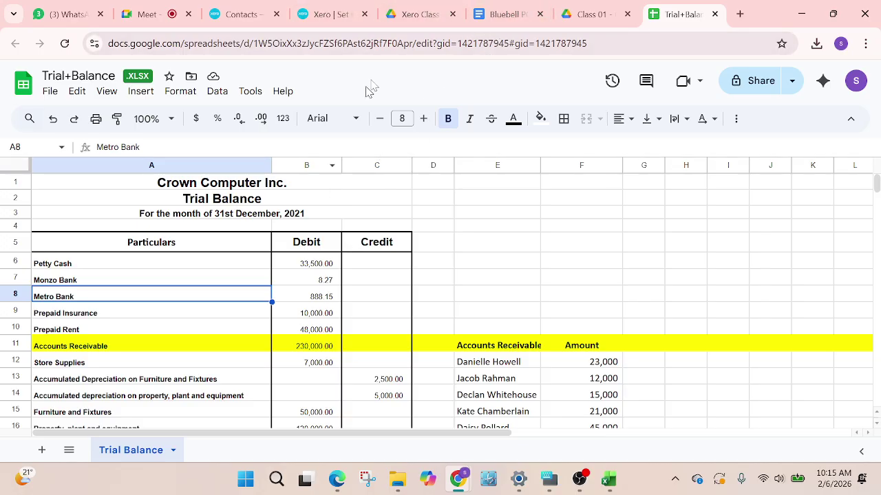
Back in Xero, set the conversion year to 2022
click(313, 19)
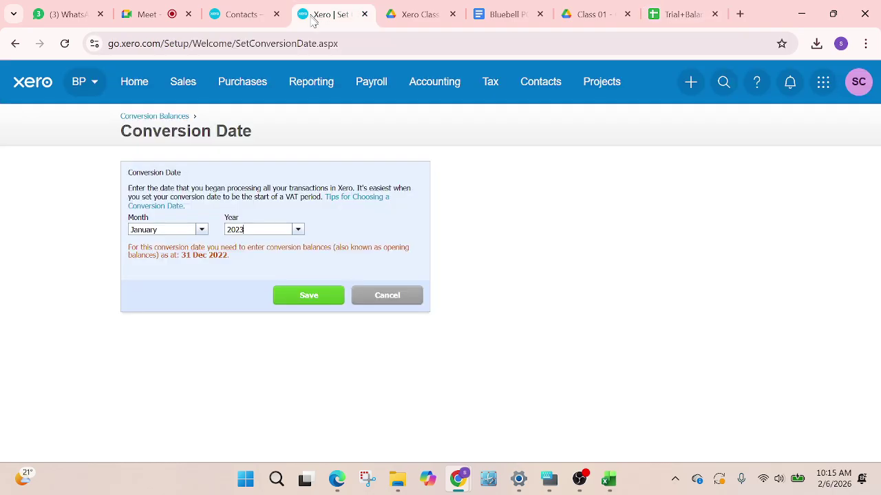
click(298, 229)
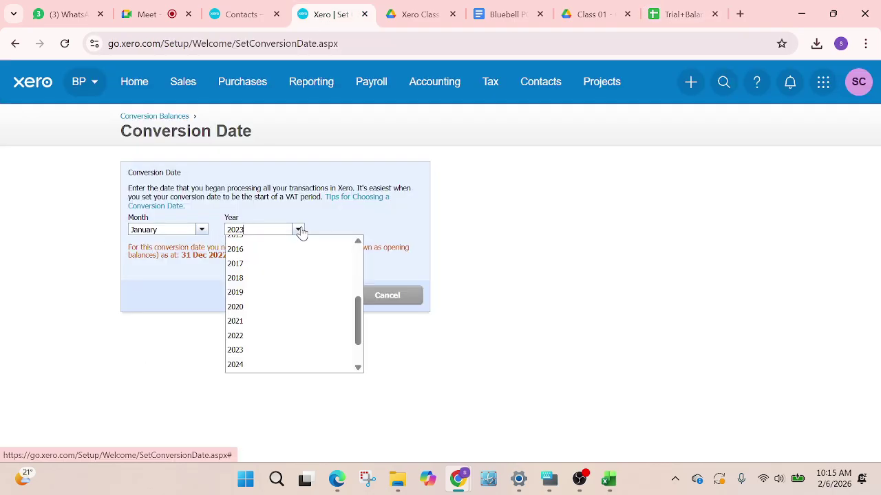
click(249, 340)
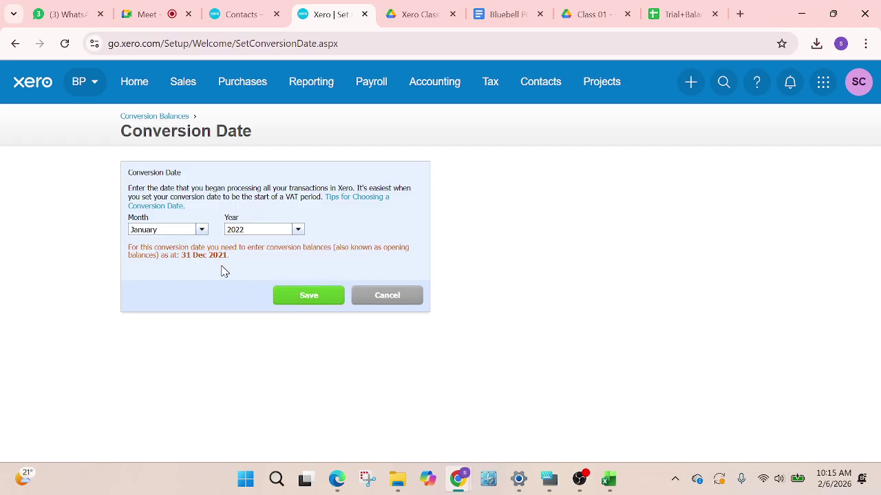
Compare with the Trial Balance sheet, then try 2023, giving a balance date of 31 Dec 2022
click(679, 14)
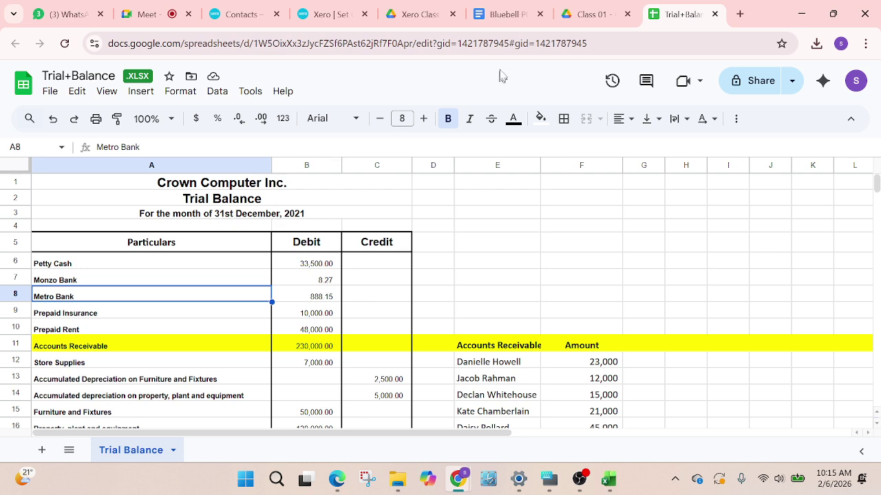
click(320, 17)
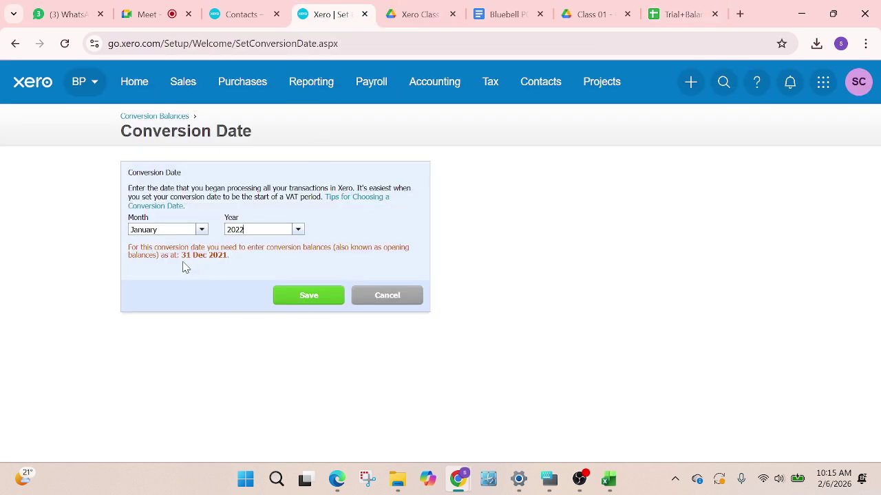
click(299, 230)
click(249, 350)
drag(175, 257, 233, 267)
drag(180, 255, 232, 263)
Check the trial balance subtitle's date, then switch the conversion year back to 2022
click(677, 15)
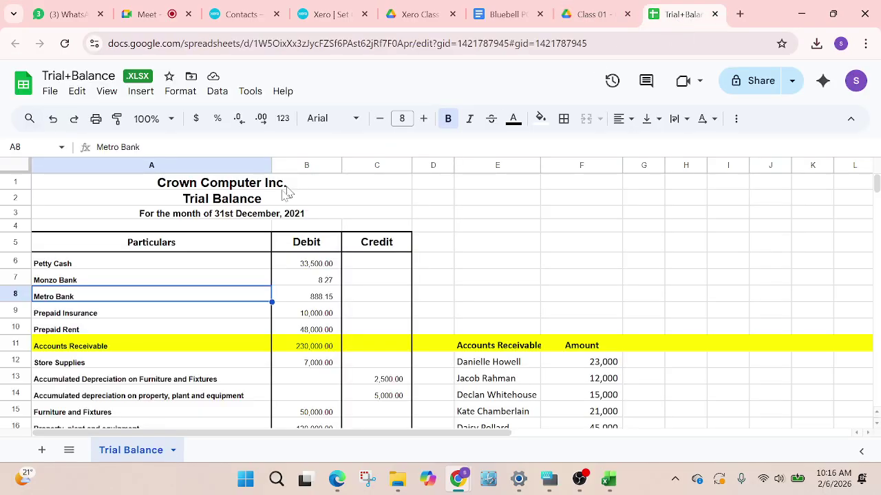
click(255, 216)
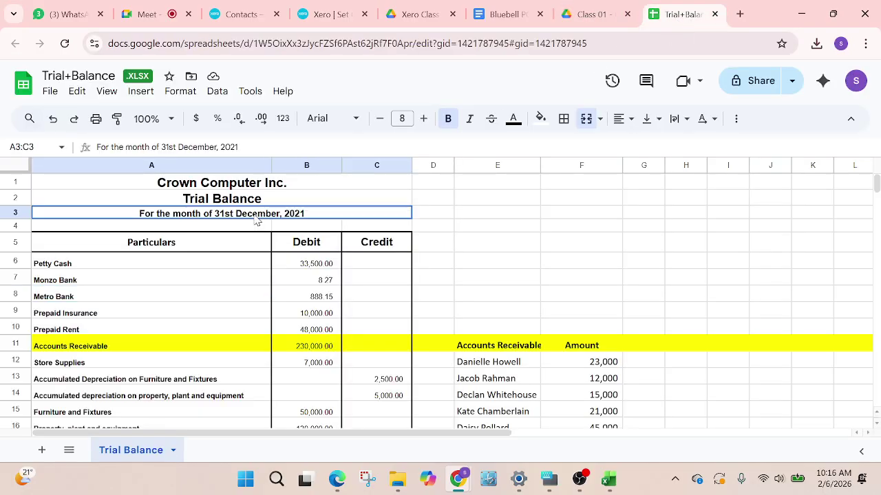
click(331, 16)
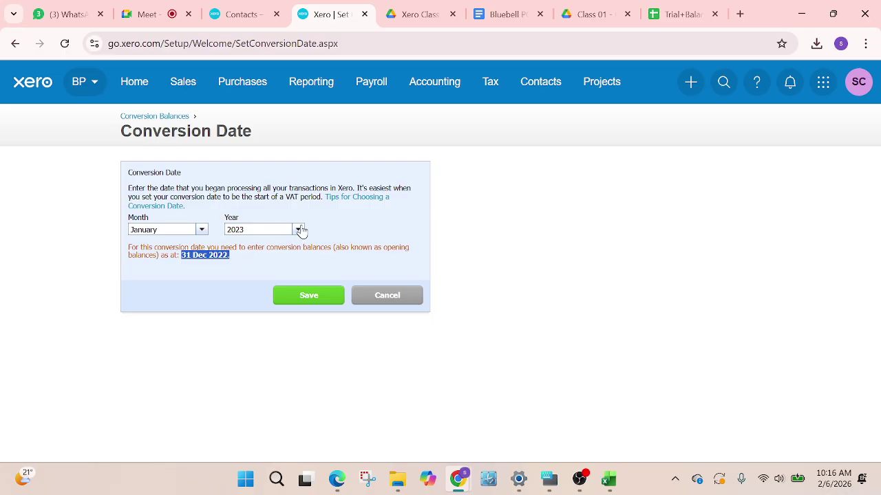
click(298, 229)
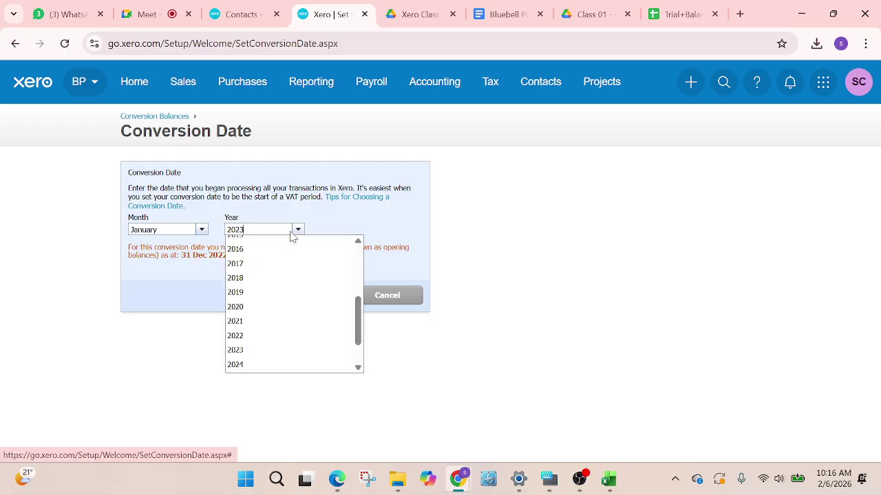
click(255, 337)
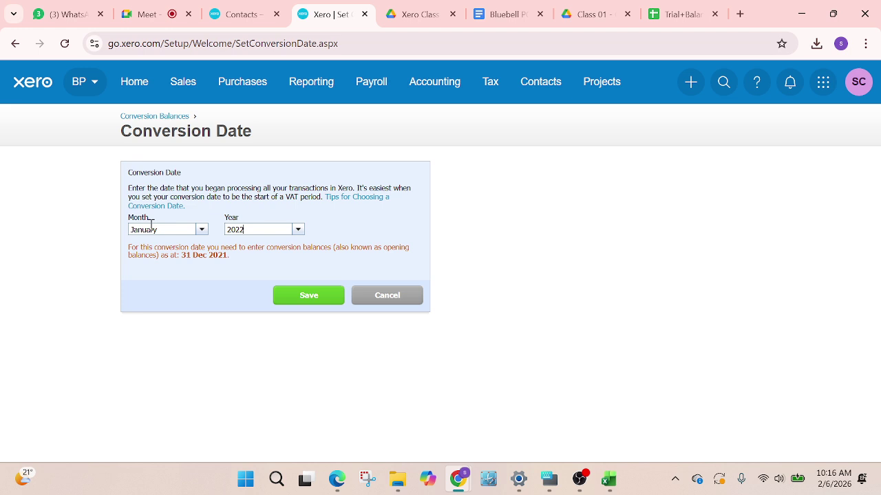
Verify the balance date reads 31 Dec 2021, matching the Trial Balance spreadsheet
drag(182, 255, 236, 260)
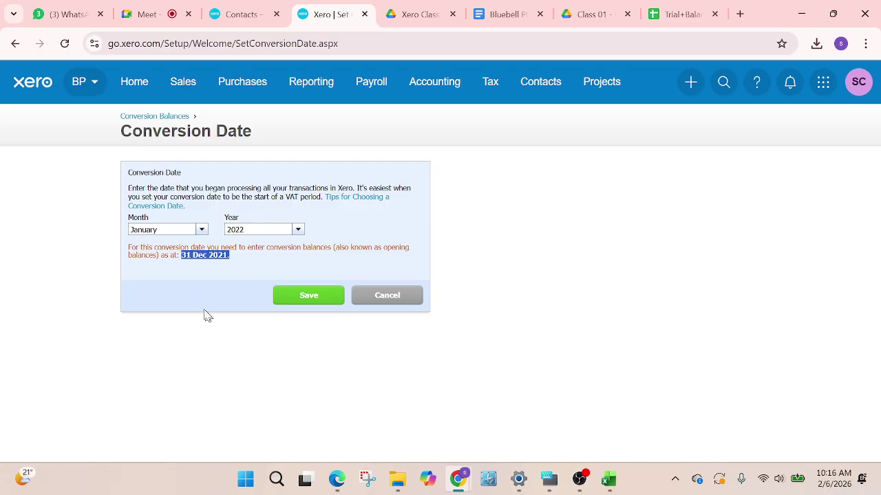
click(209, 255)
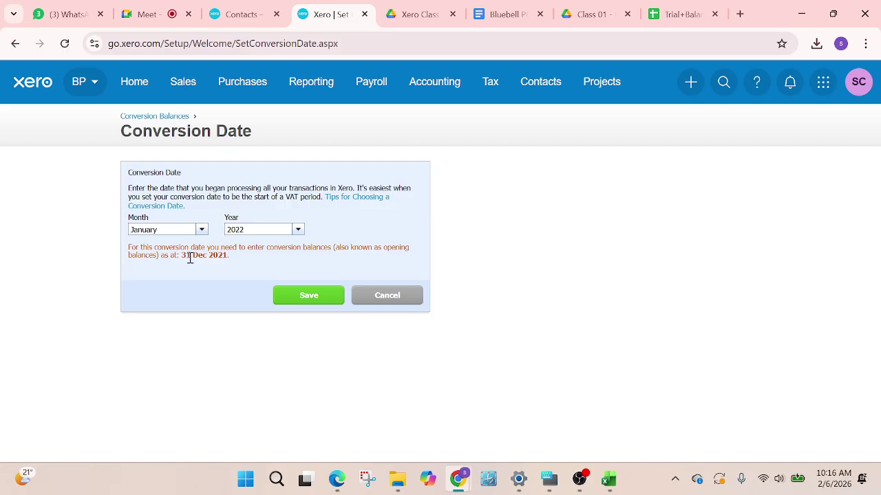
drag(181, 255, 240, 275)
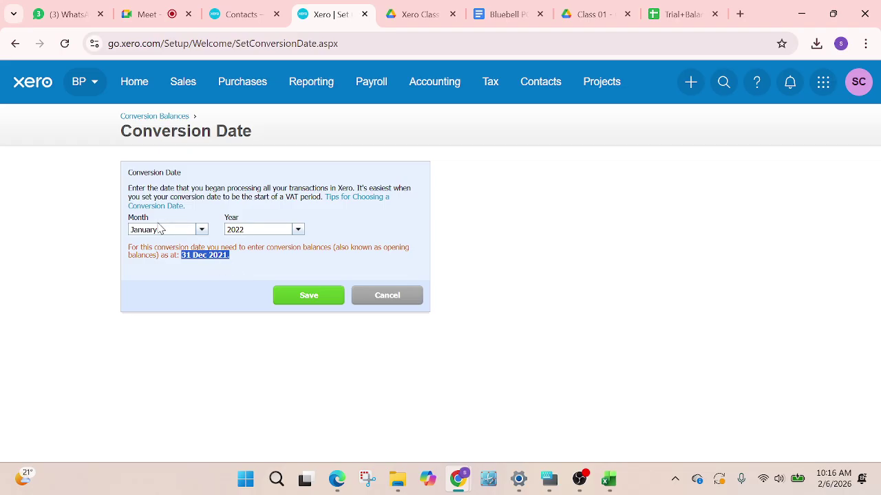
click(251, 289)
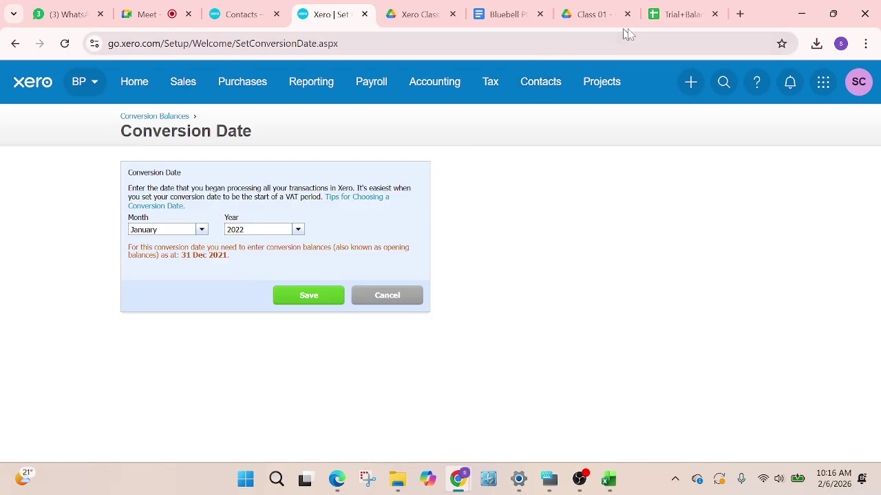
mouse_move(664, 18)
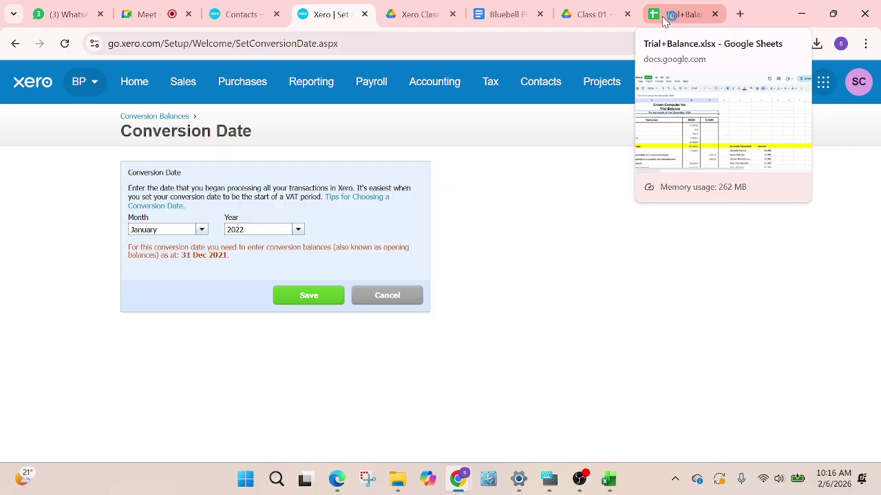
click(666, 16)
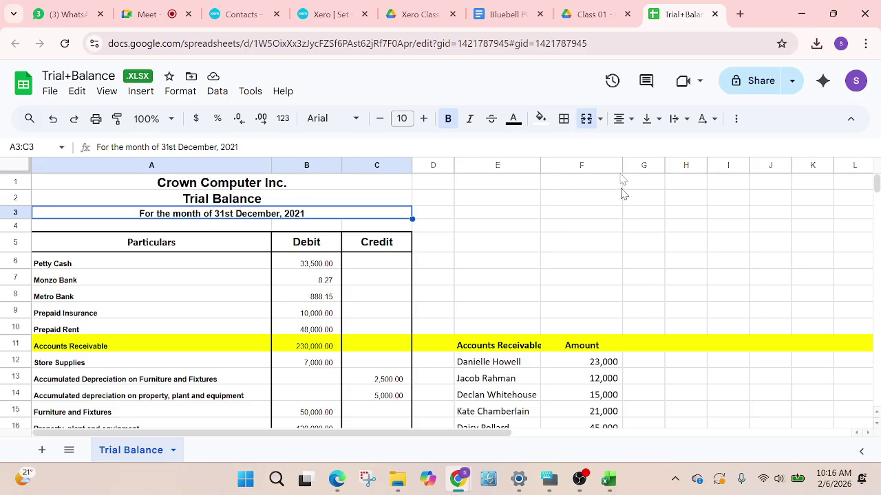
click(322, 14)
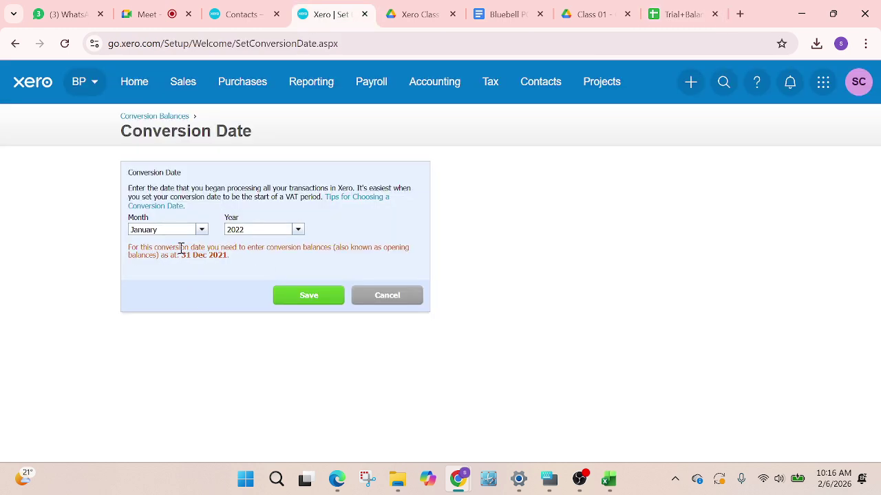
drag(180, 249, 227, 256)
click(217, 276)
Save the January 2022 conversion date and list every account through 764 Plant and Machinery
click(315, 297)
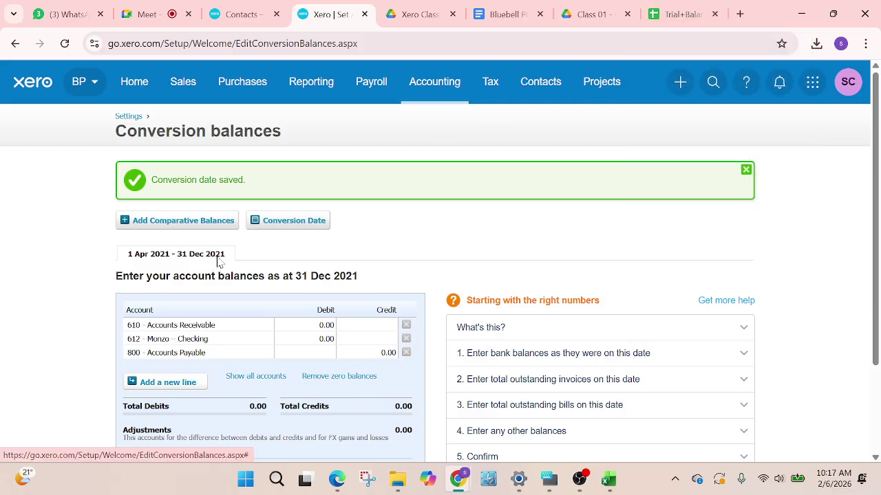
scroll(294, 317, down, 3)
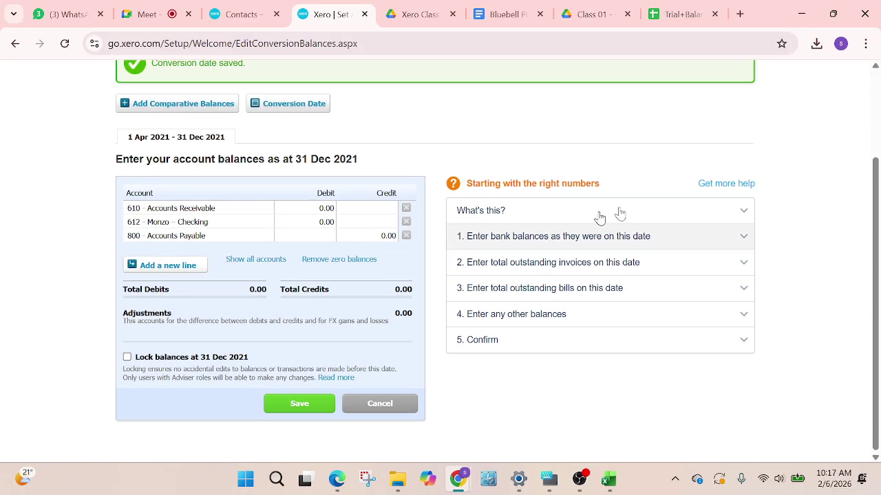
click(255, 259)
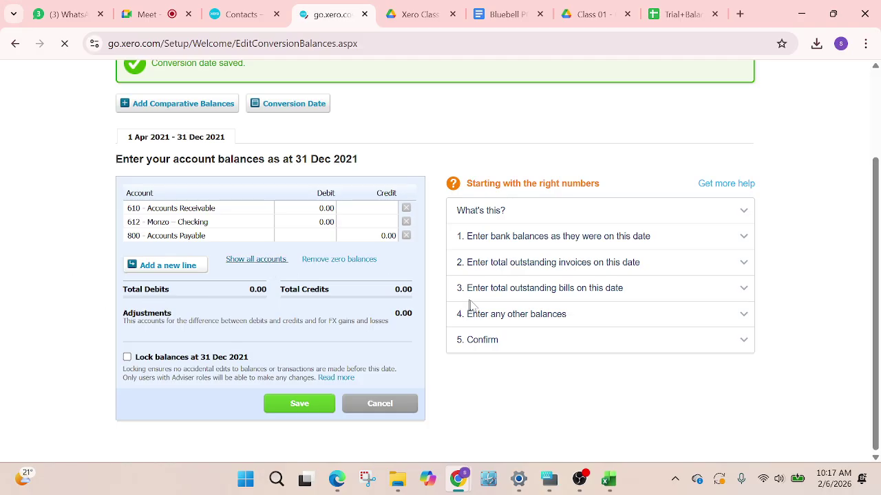
scroll(348, 330, down, 5)
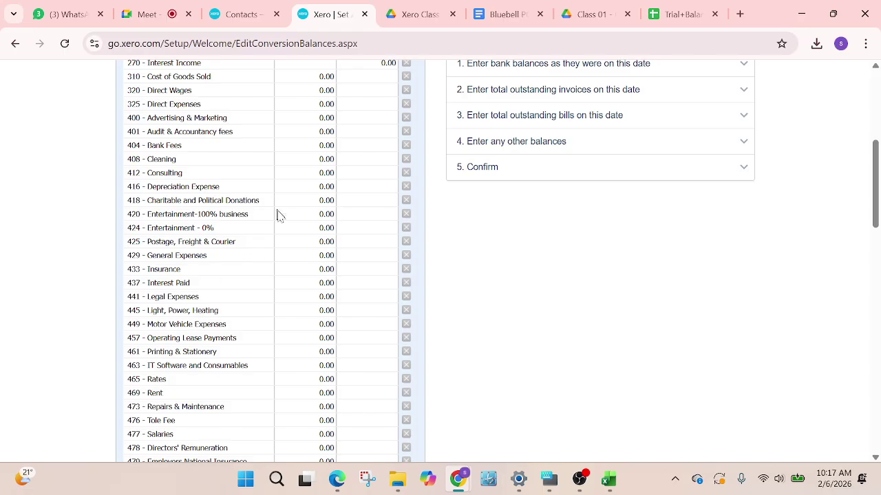
scroll(286, 241, down, 3)
scroll(287, 249, down, 3)
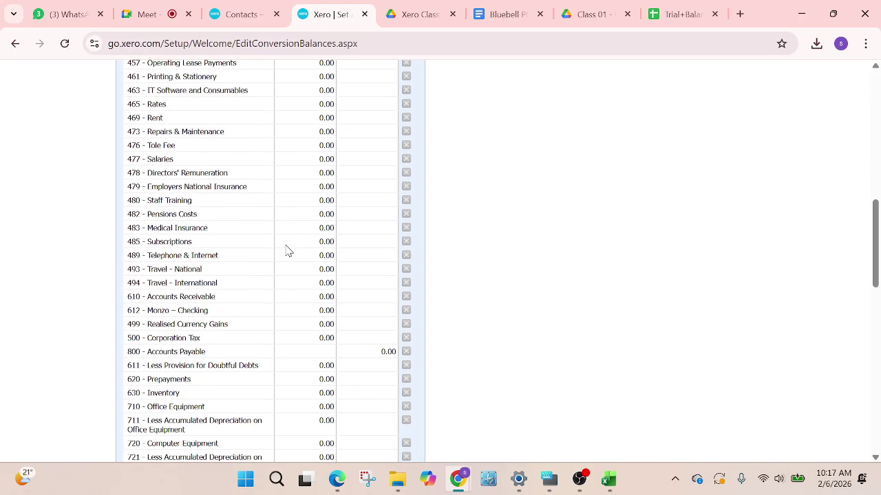
click(679, 14)
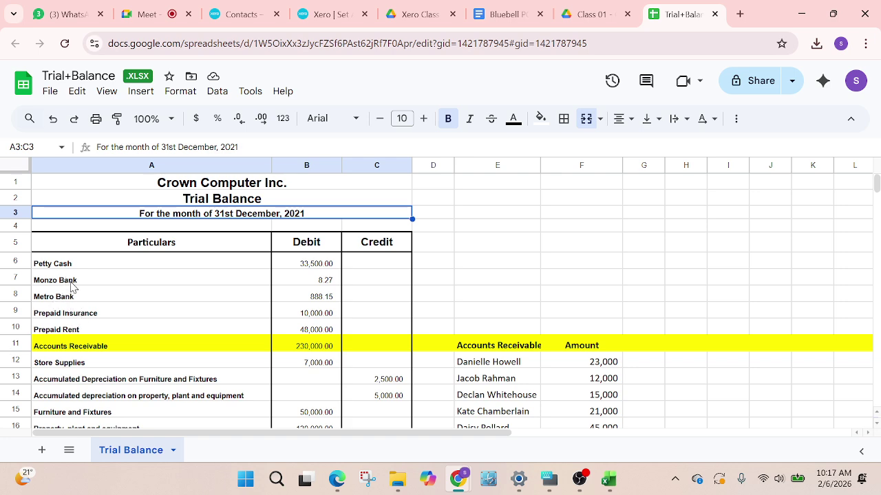
click(314, 18)
scroll(367, 216, up, 5)
scroll(166, 372, down, 2)
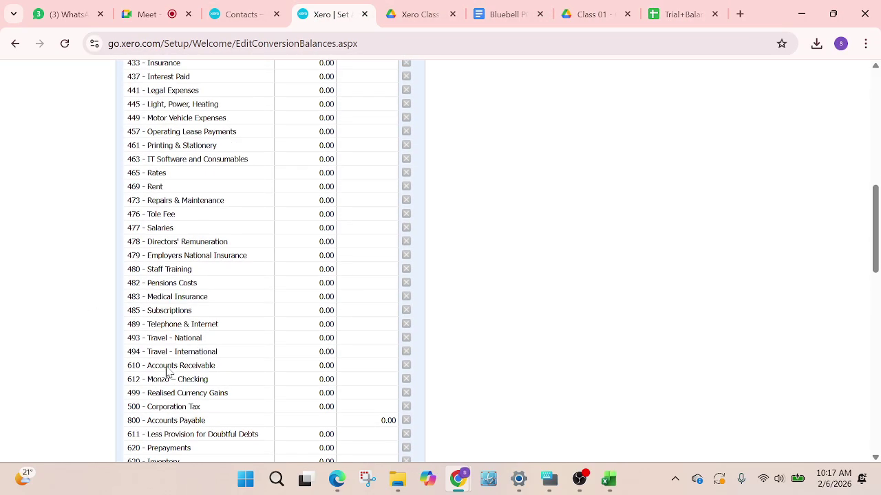
scroll(166, 372, down, 1)
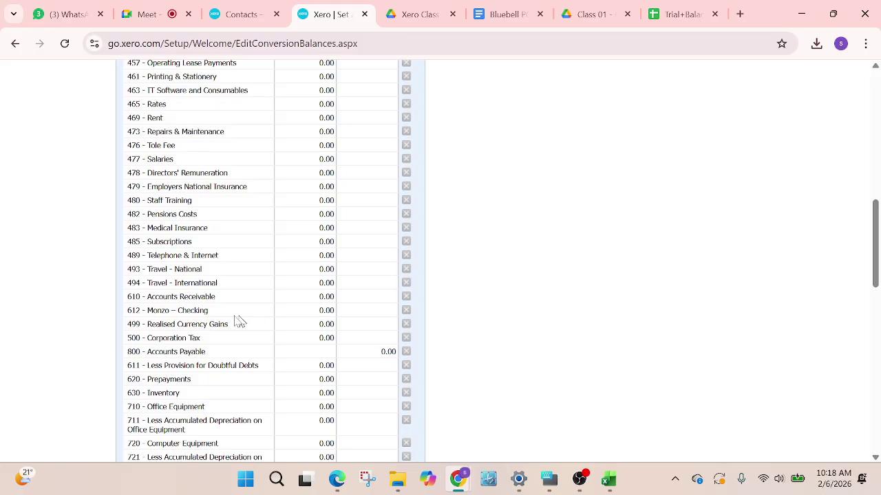
click(681, 15)
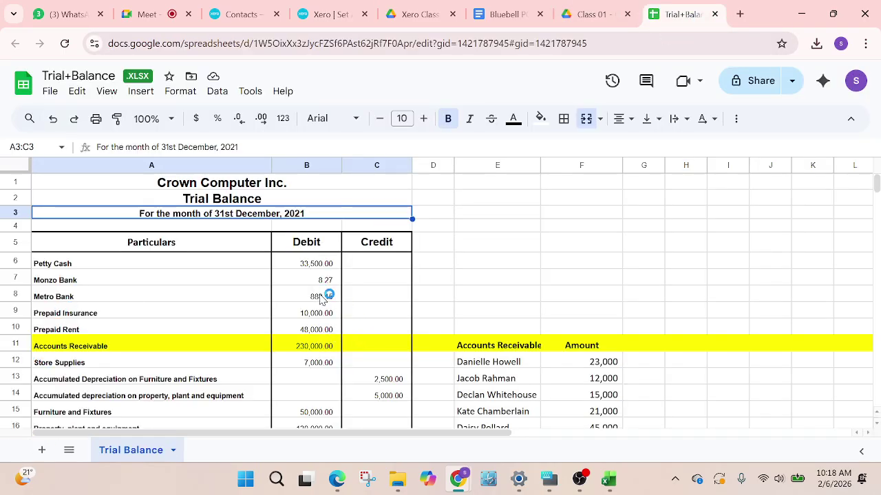
click(329, 15)
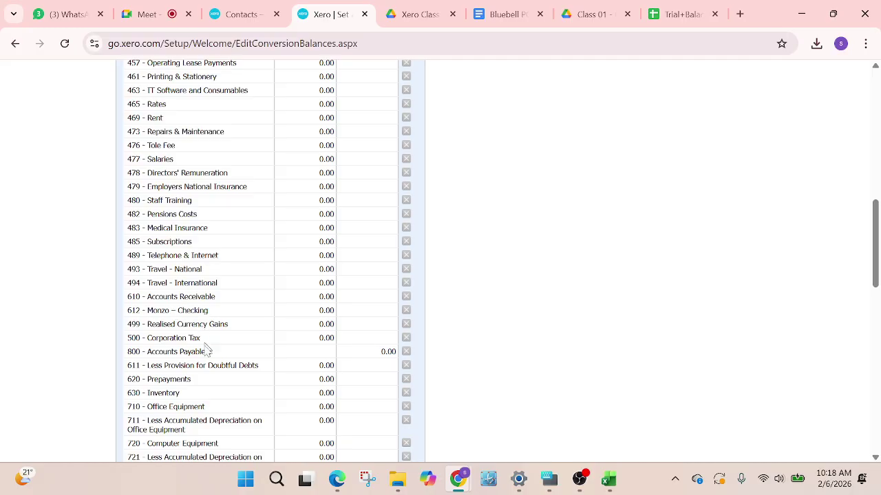
scroll(207, 404, down, 3)
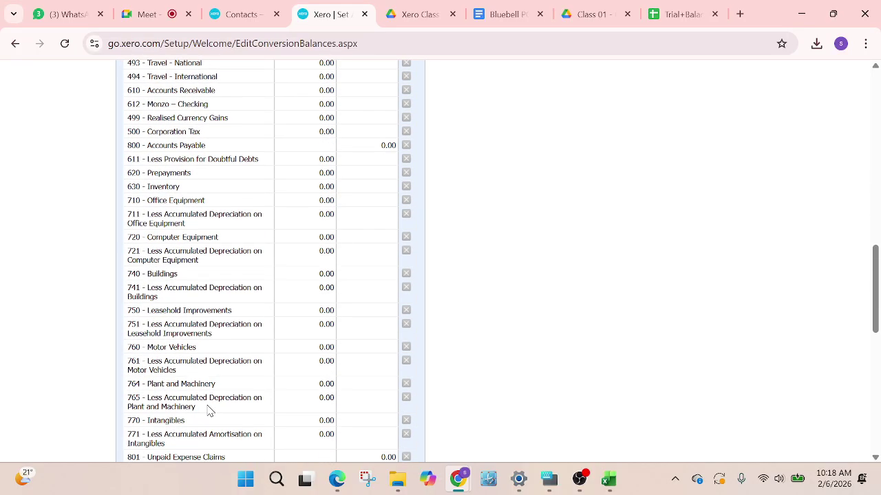
scroll(209, 411, up, 10)
scroll(217, 391, down, 2)
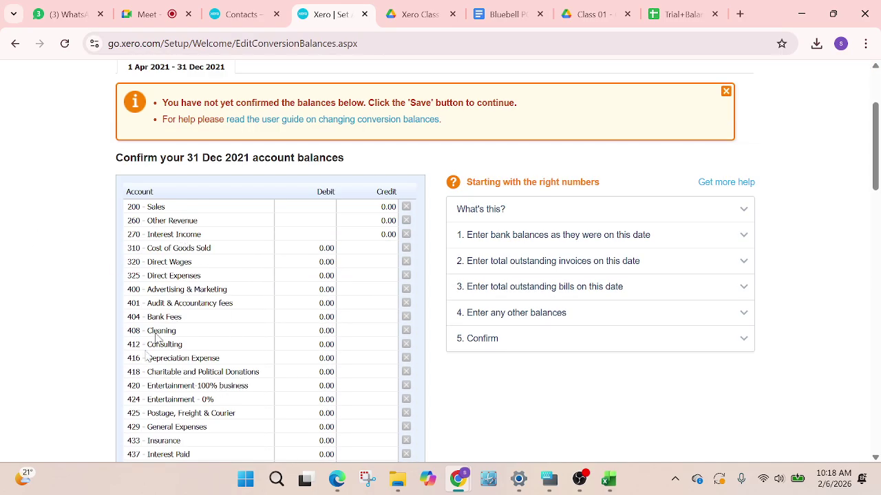
scroll(204, 365, down, 1)
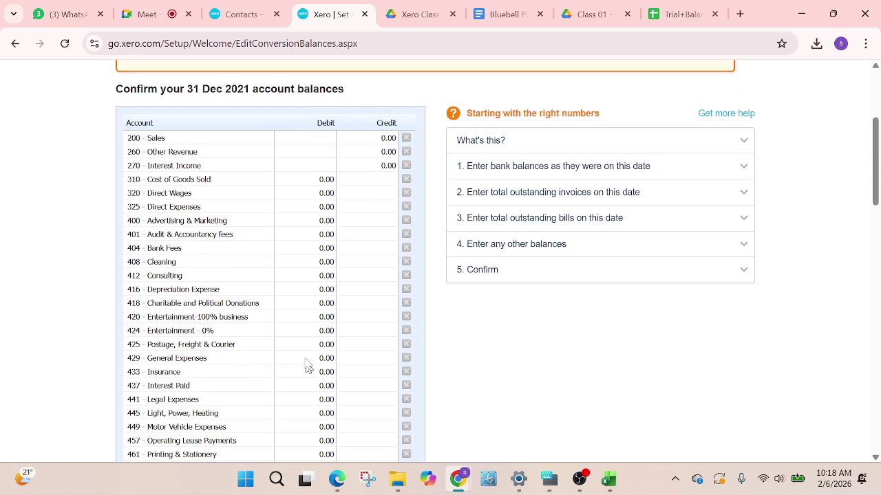
scroll(192, 292, down, 2)
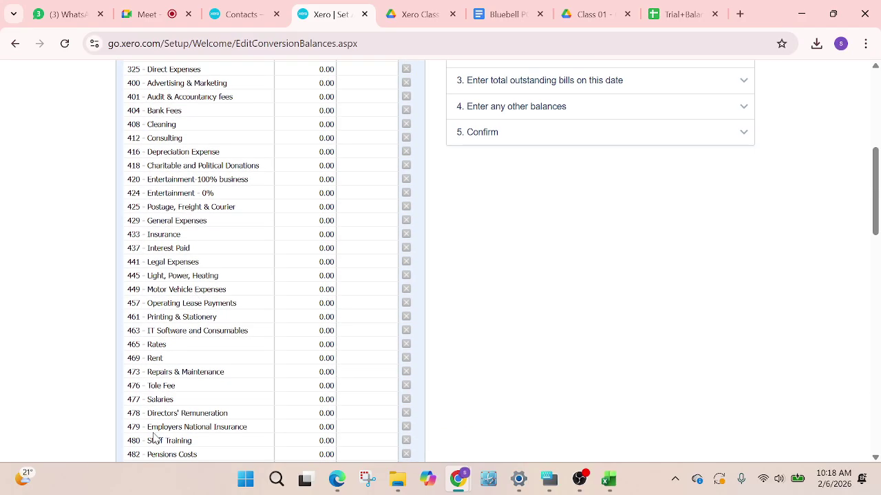
In the other Xero tab, open the Chart of accounts from the Accounting menu
click(245, 19)
click(437, 80)
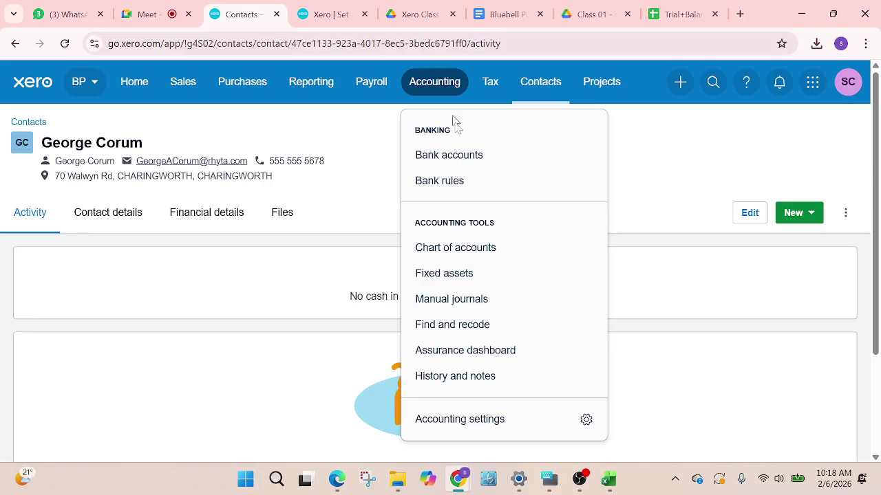
click(459, 248)
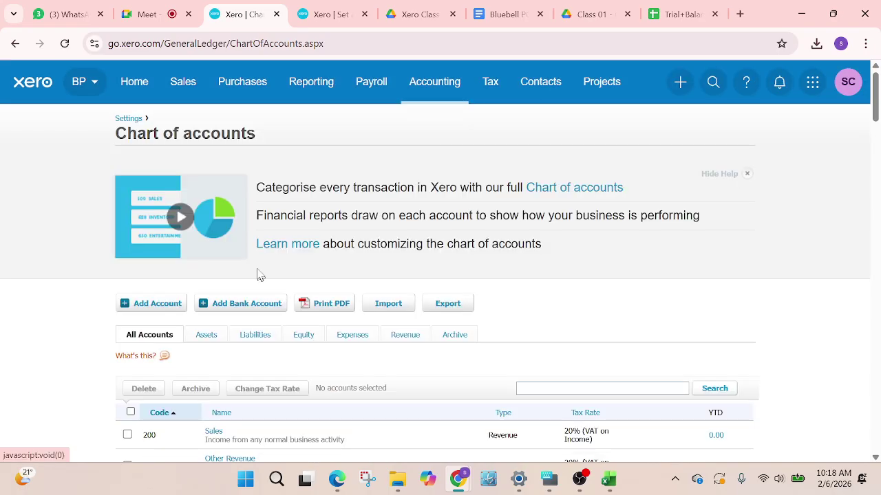
scroll(260, 275, down, 3)
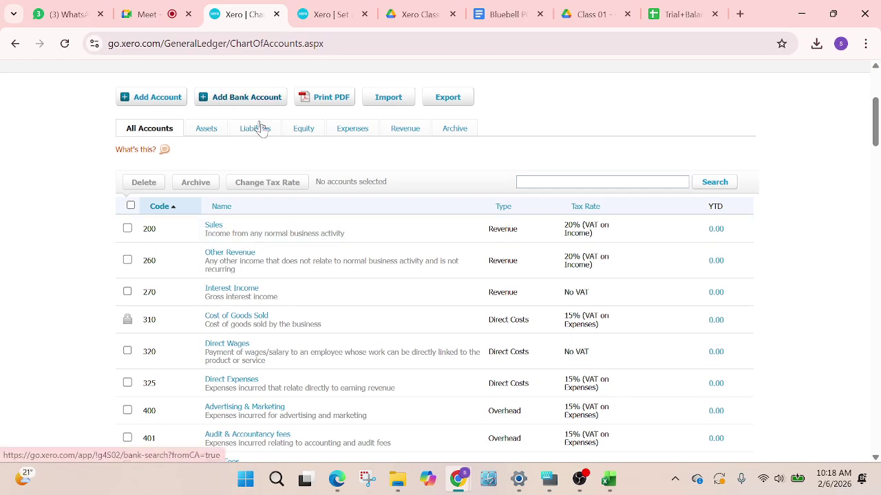
Filter to the Assets tab, review the asset accounts, and start adding a bank account
click(206, 131)
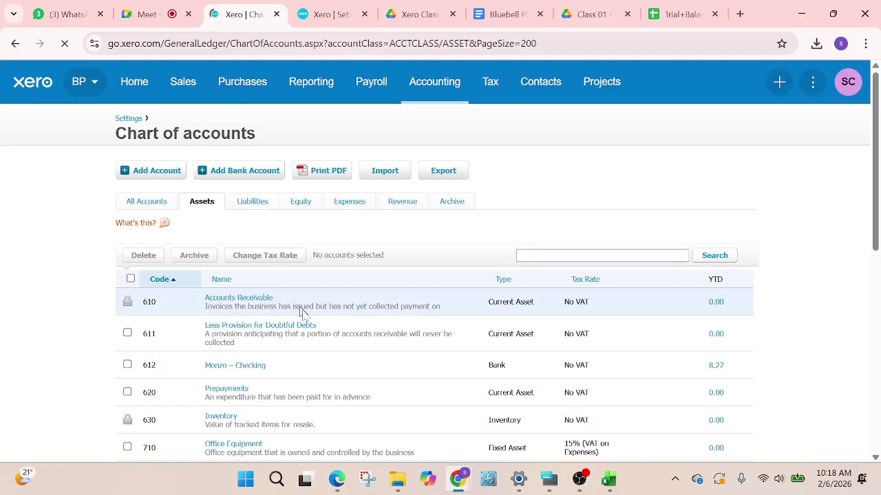
scroll(301, 313, down, 5)
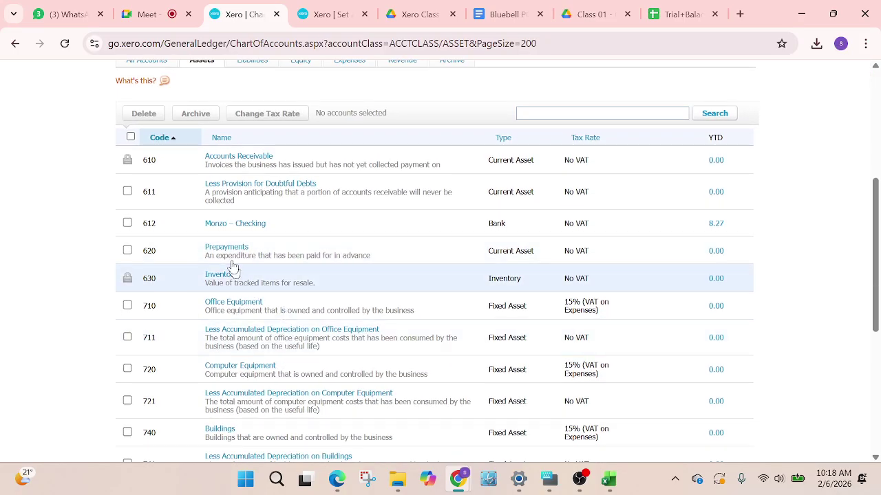
scroll(251, 238, down, 1)
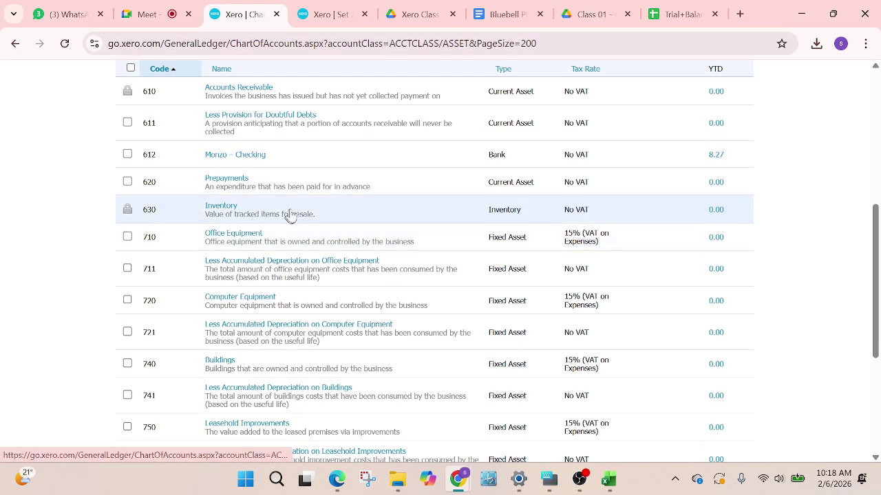
scroll(291, 214, down, 2)
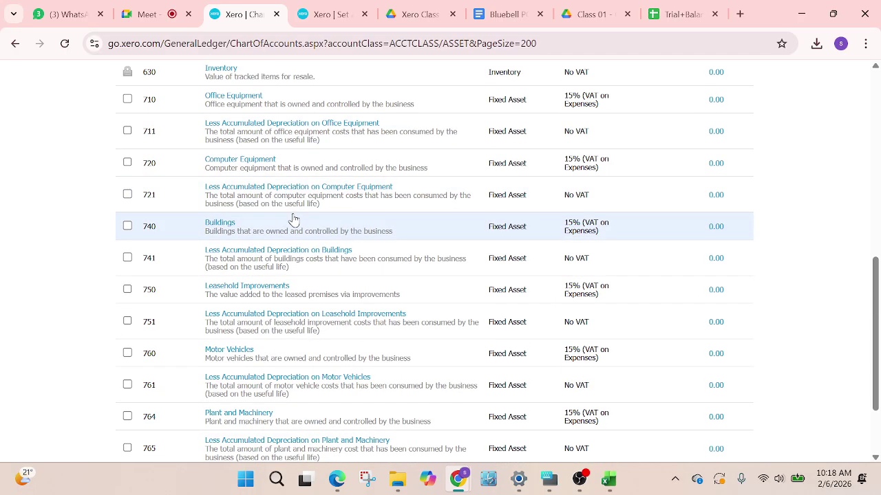
scroll(293, 220, up, 2)
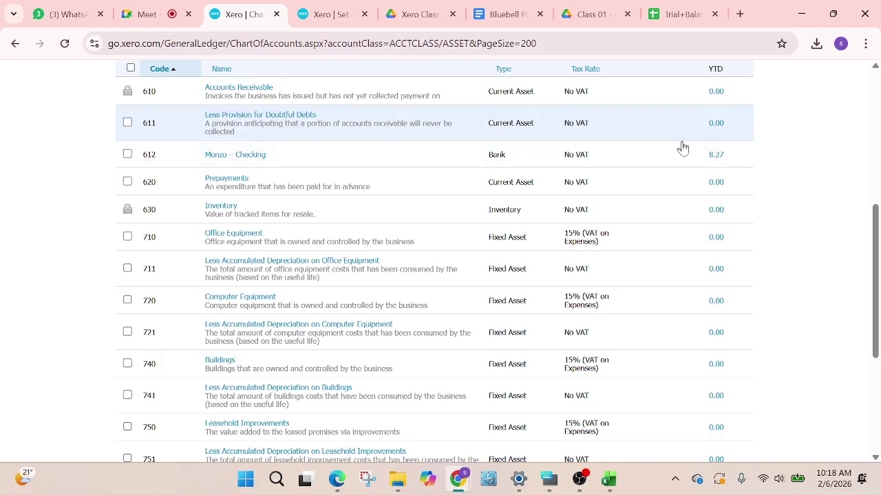
scroll(683, 148, up, 3)
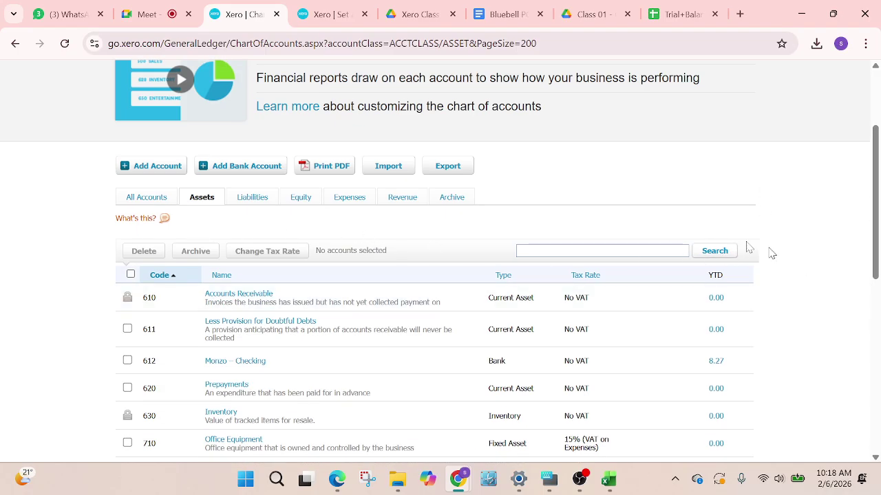
click(236, 168)
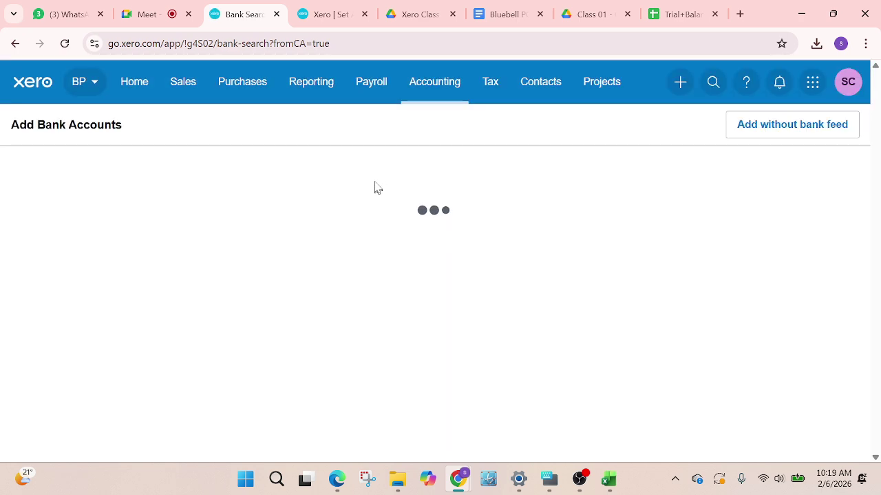
Copy the 'RBS Bank – Checking' account name from the Bluebell database document
click(494, 15)
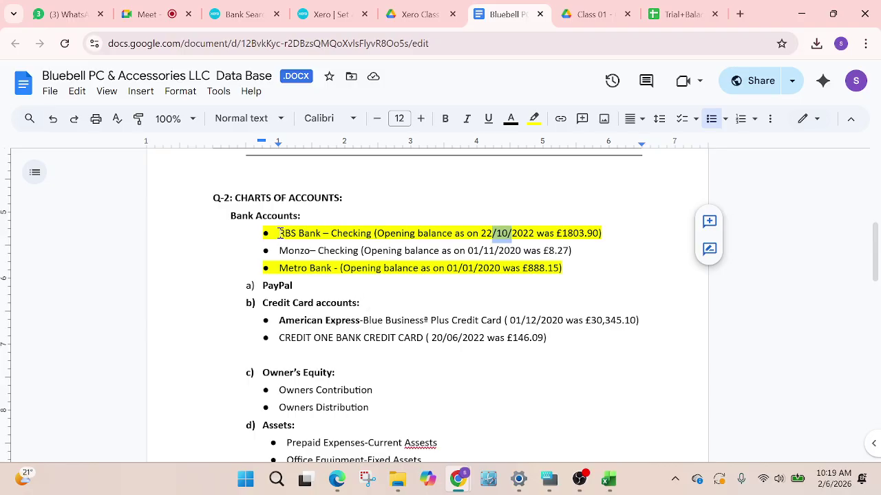
drag(279, 233, 372, 236)
key(ctrl+c)
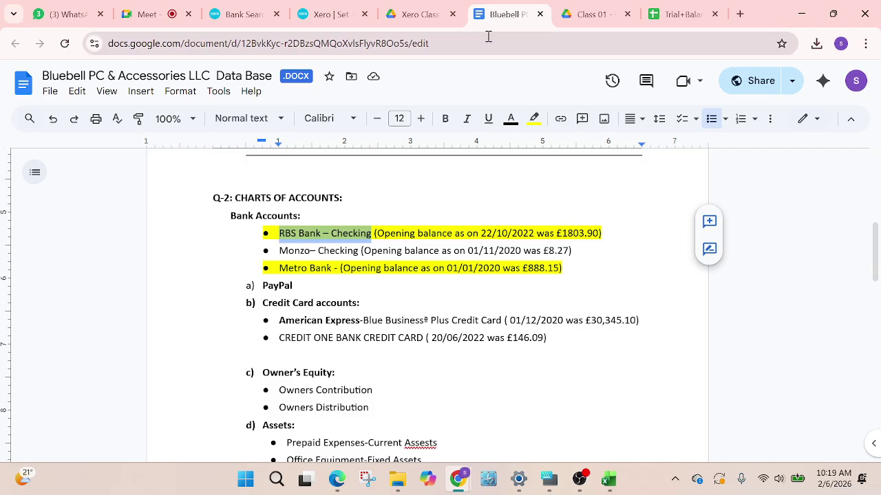
click(313, 22)
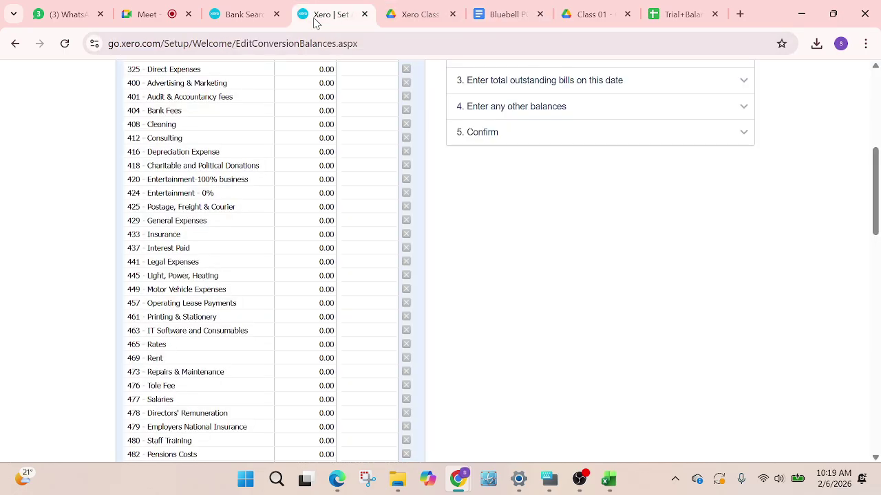
click(222, 18)
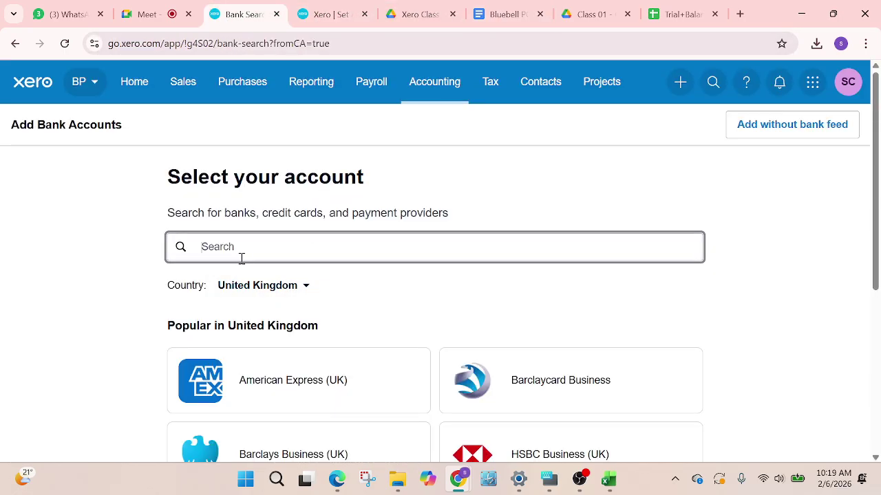
Search banks for 'RBS Bank – Checking' and, with no match, choose to add it without a bank feed
scroll(287, 315, down, 5)
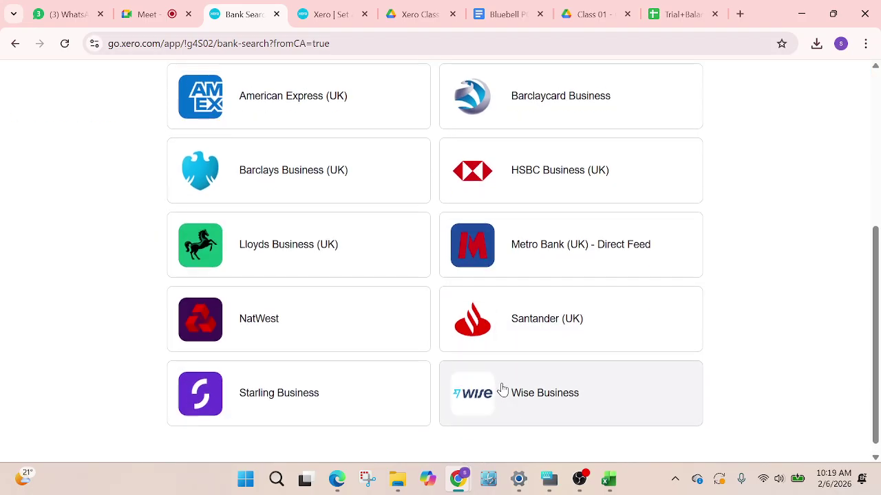
scroll(502, 392, up, 5)
key(ctrl+v)
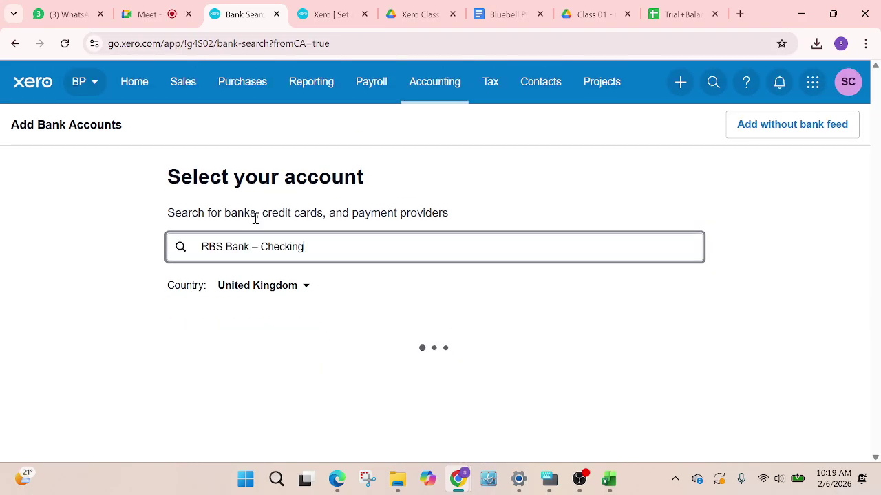
scroll(472, 356, down, 4)
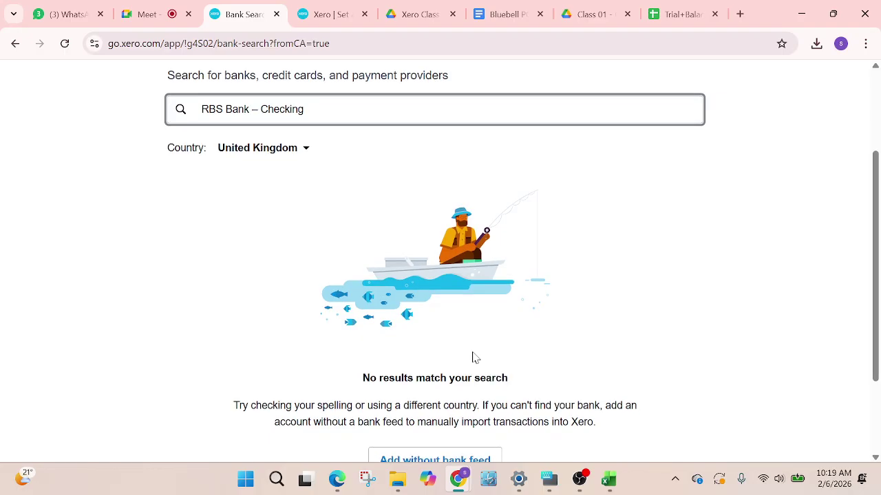
click(430, 337)
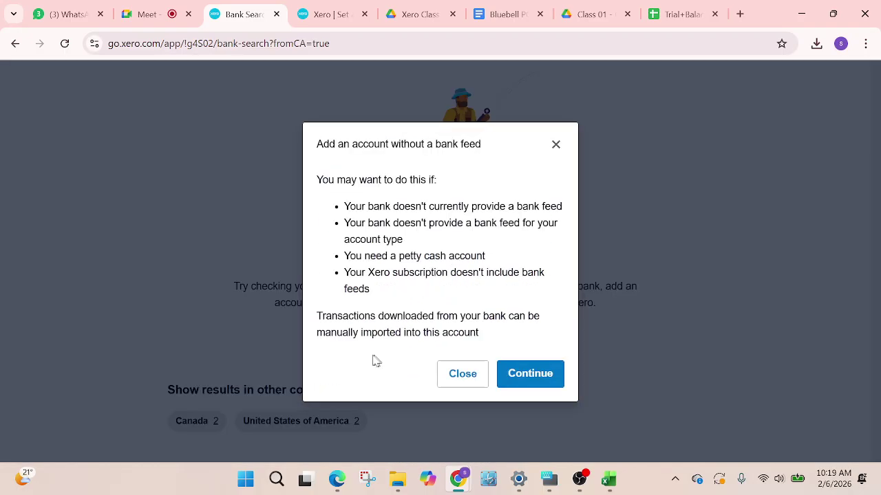
Confirm no bank feed and fill both bank and account name with 'RBS Bank – Checking'
click(525, 377)
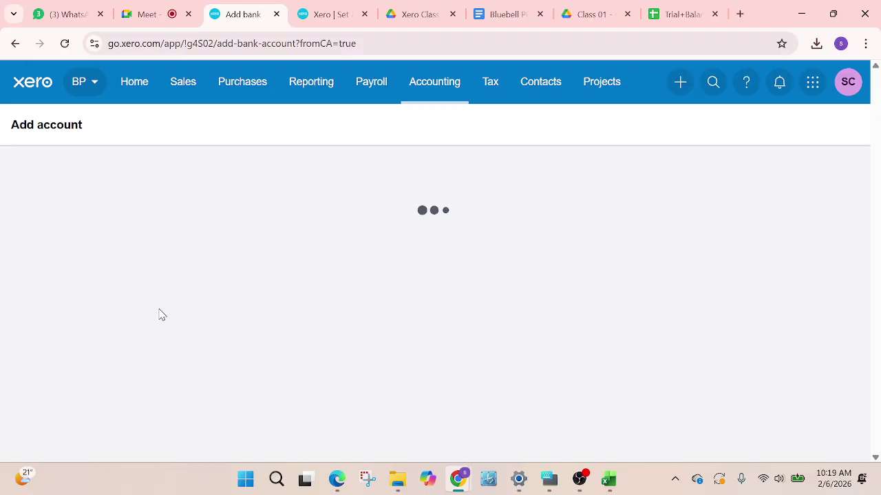
scroll(273, 318, down, 3)
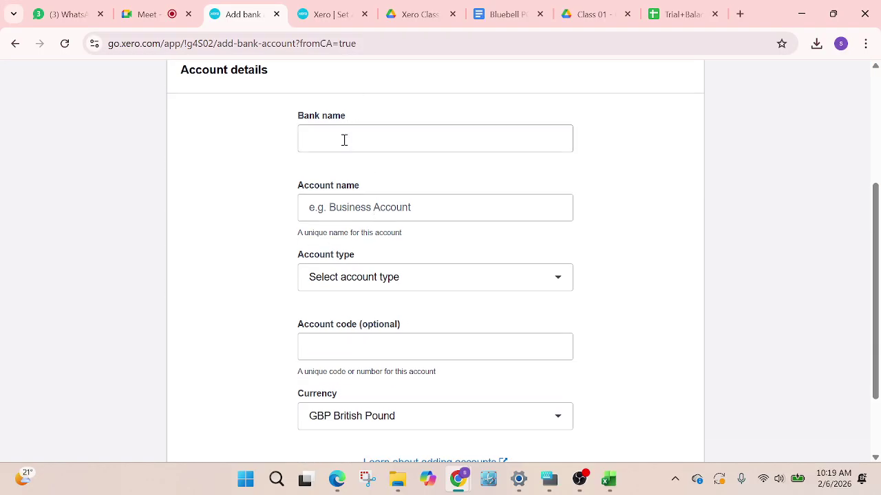
click(344, 139)
key(ctrl+v)
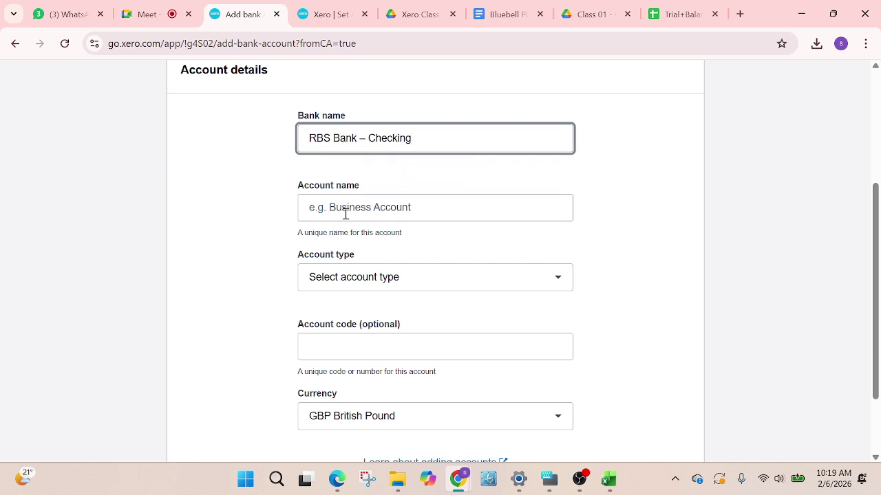
click(345, 213)
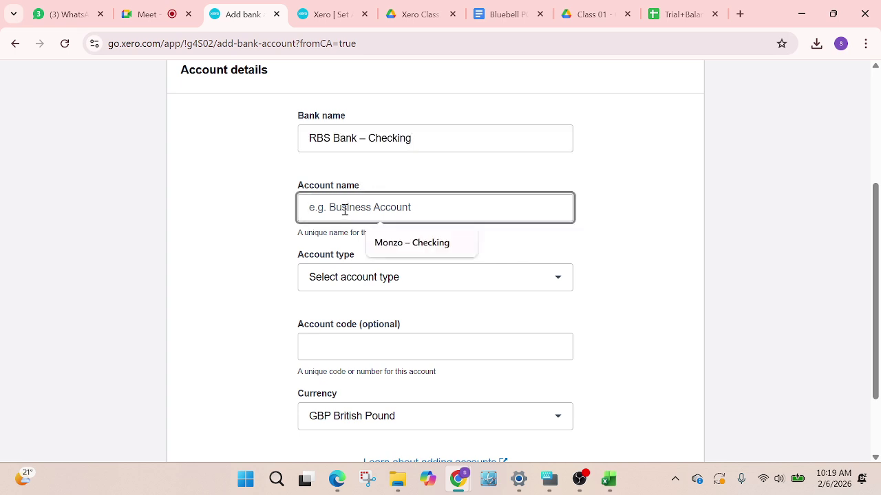
key(ctrl+v)
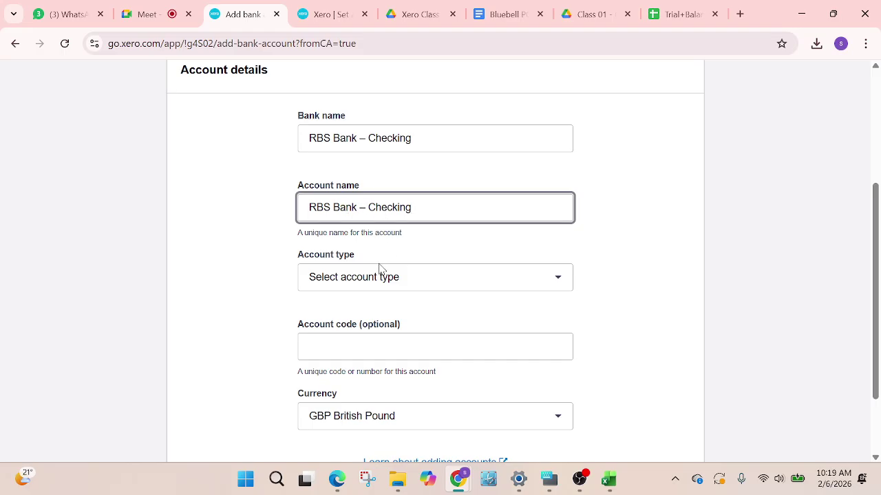
Set the account type to Other and cross-check the conversion balances page
click(339, 285)
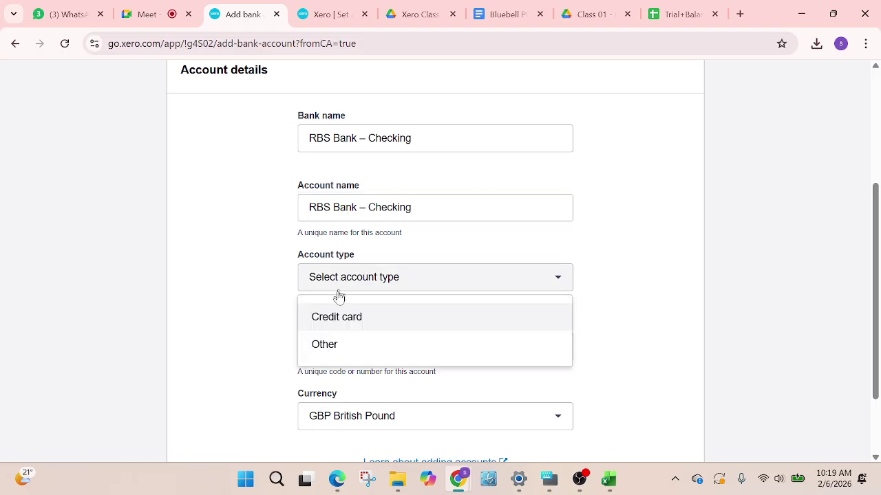
click(324, 344)
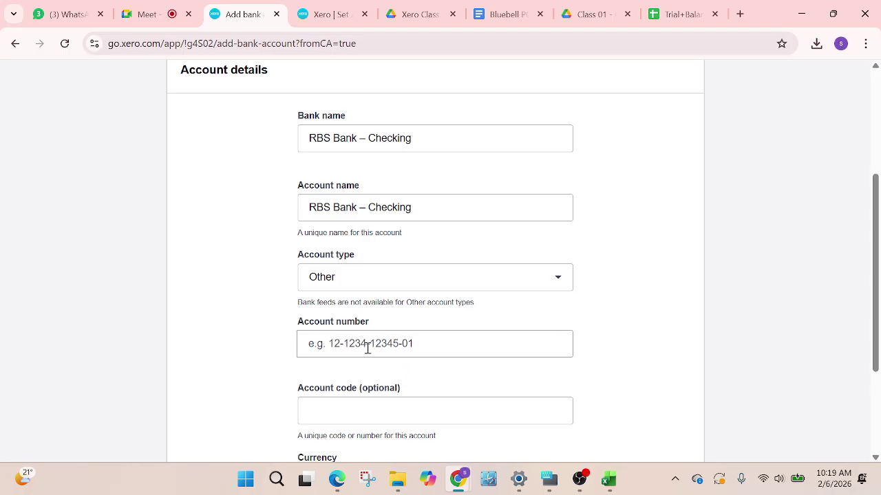
scroll(367, 349, down, 3)
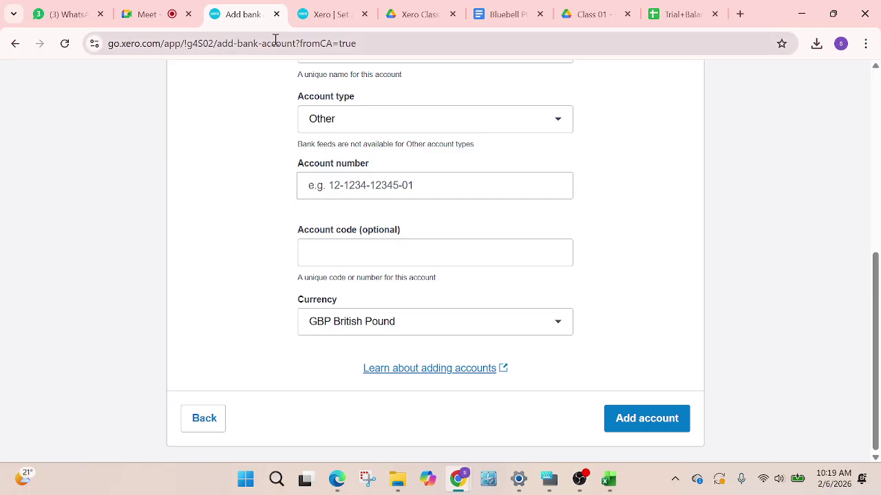
scroll(360, 253, up, 5)
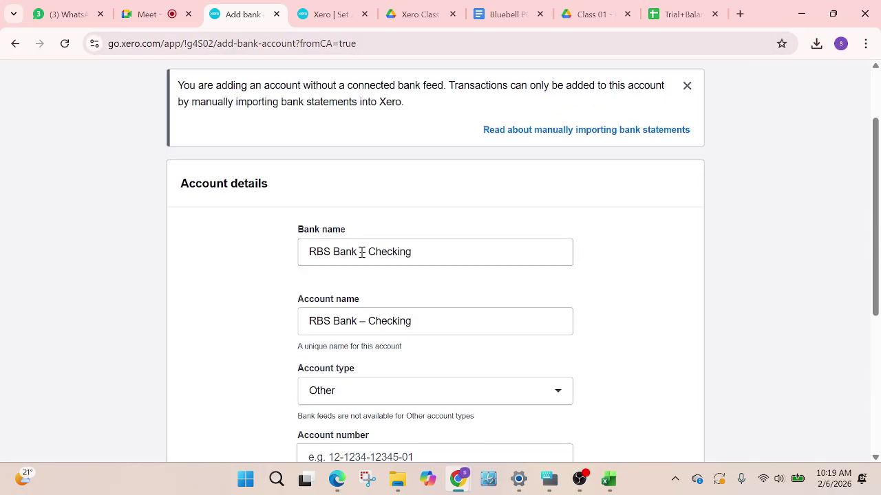
click(324, 14)
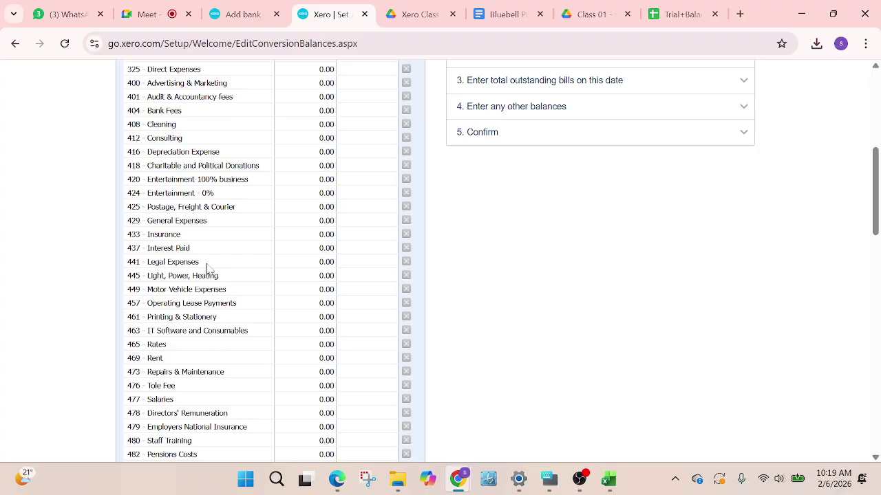
scroll(207, 271, down, 3)
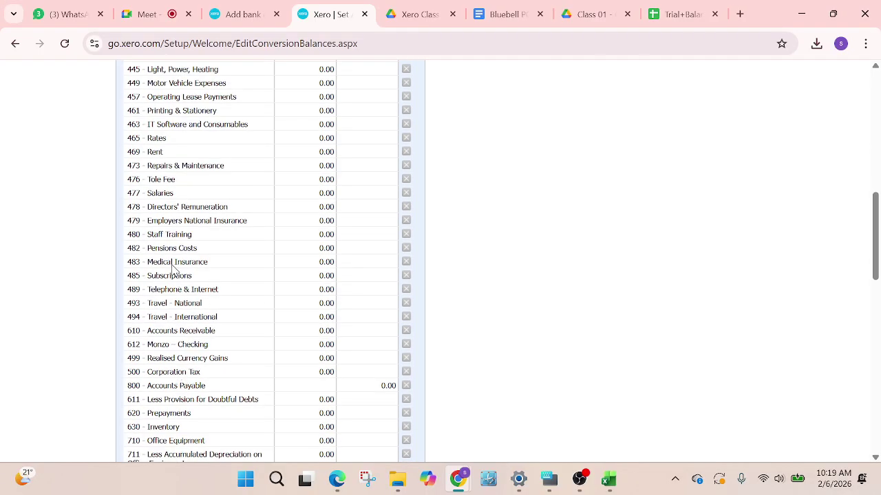
scroll(173, 270, down, 2)
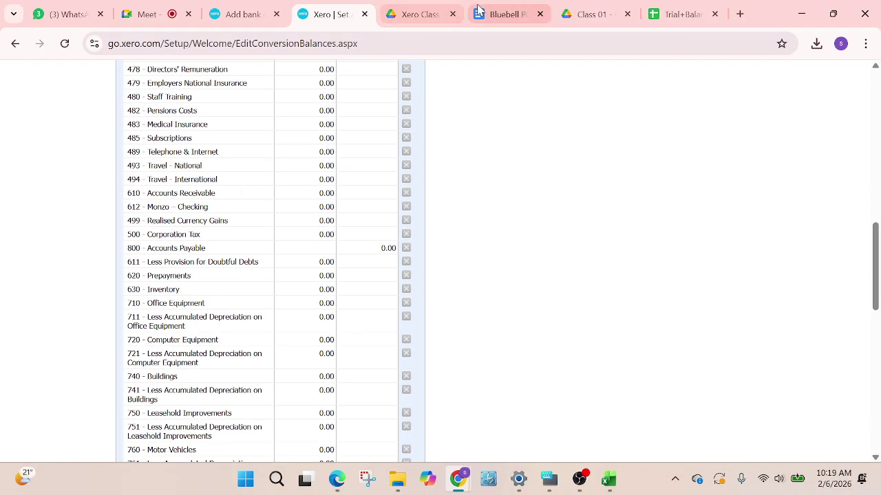
click(231, 15)
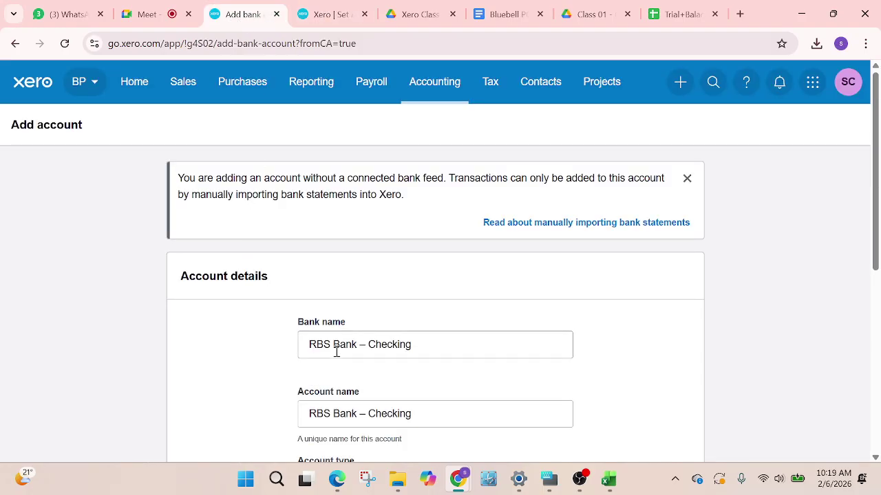
Enter account code 613, fill in the account number, and add the RBS Bank – Checking account
scroll(354, 375, down, 2)
scroll(377, 399, down, 3)
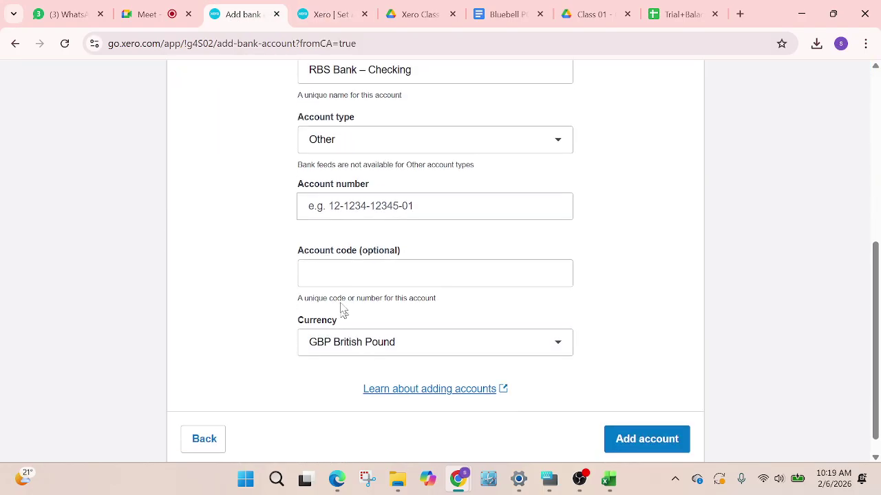
click(336, 272)
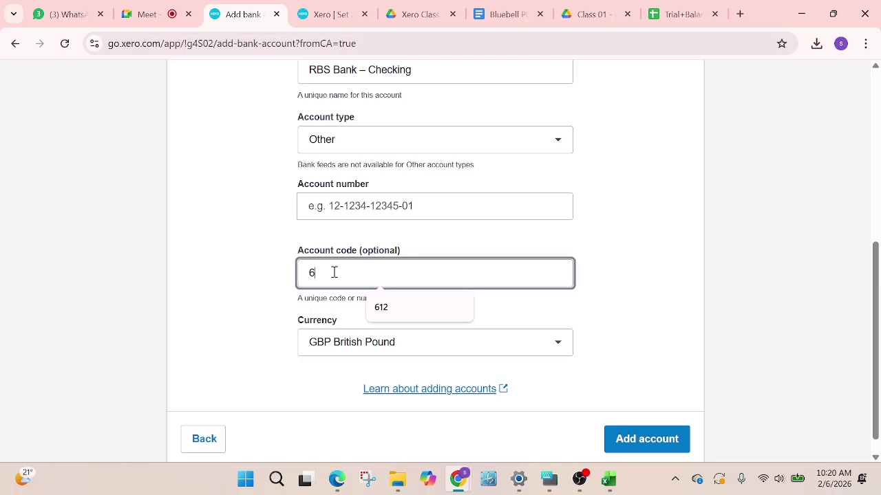
text(613)
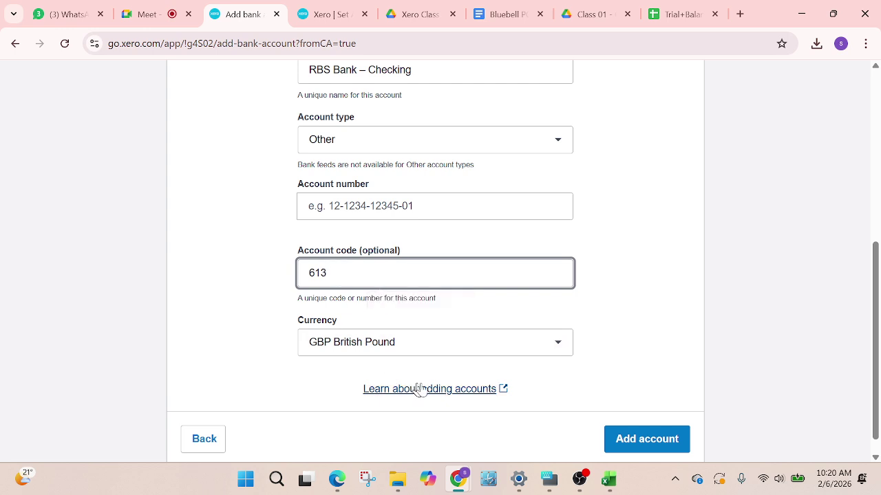
scroll(543, 394, down, 1)
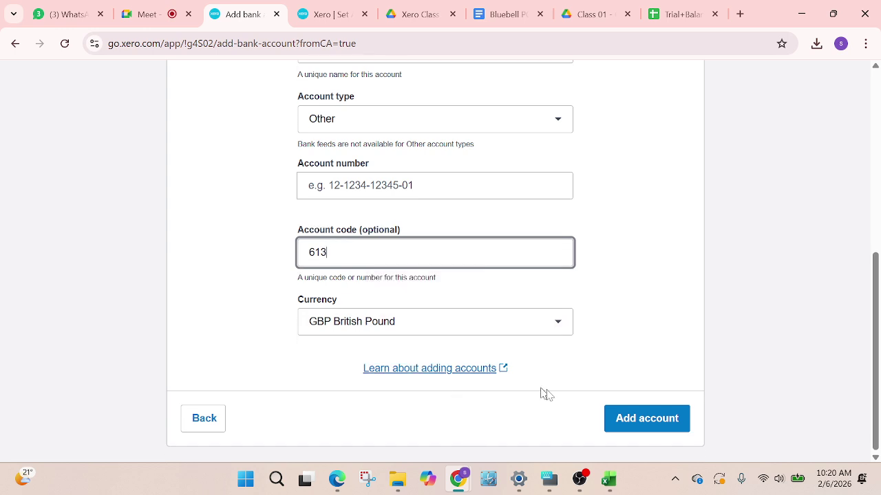
click(652, 425)
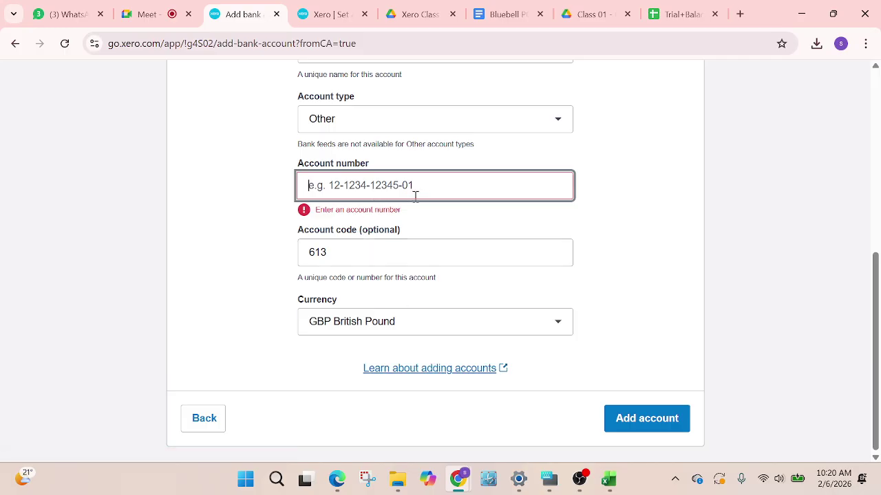
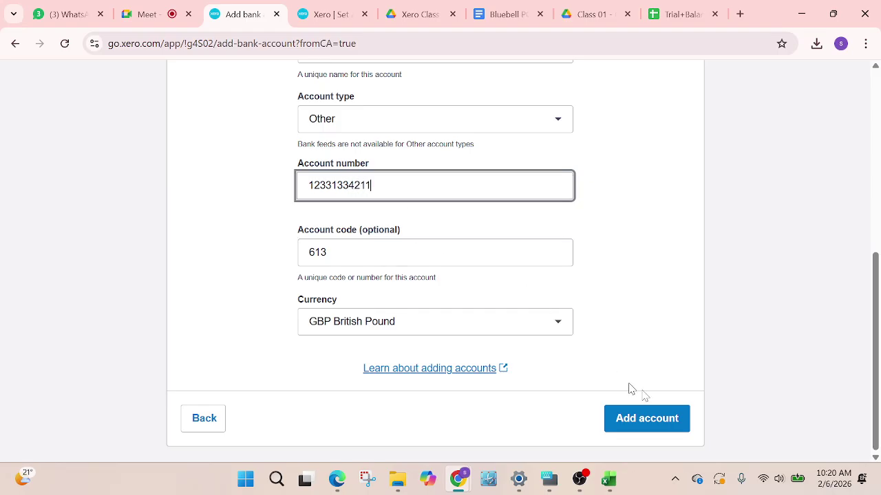
click(663, 424)
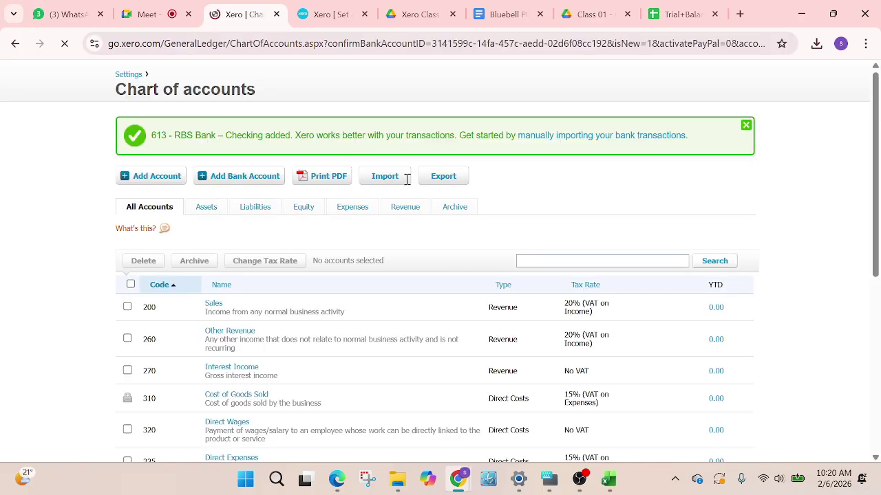
Return to the chart of accounts Assets tab, showing 613 RBS Bank – Checking beside 612 Monzo – Checking
scroll(259, 339, down, 1)
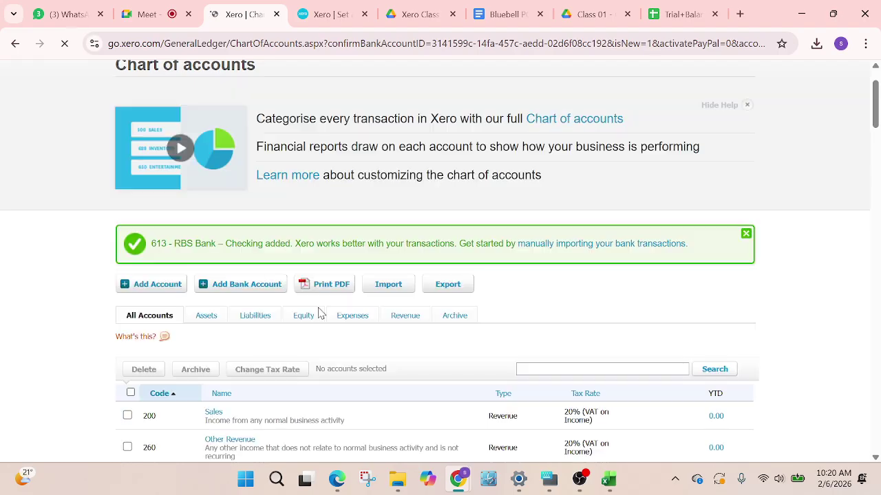
scroll(318, 313, down, 3)
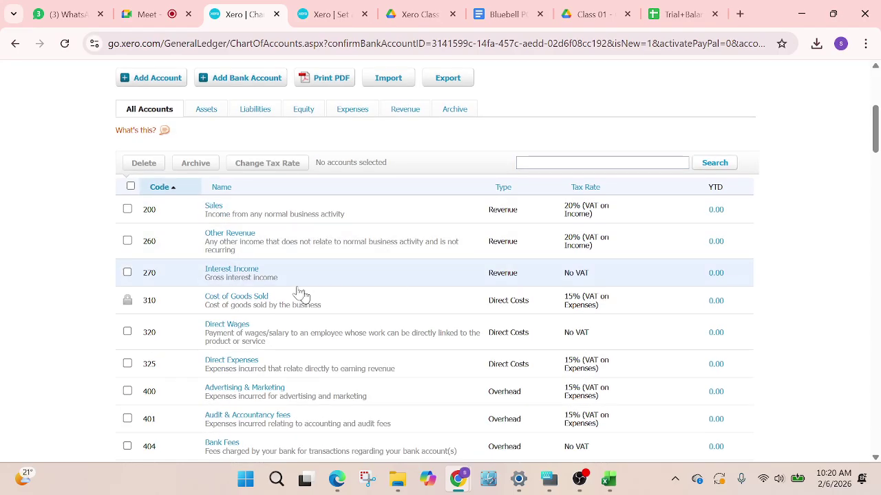
scroll(285, 330, down, 1)
scroll(265, 250, up, 3)
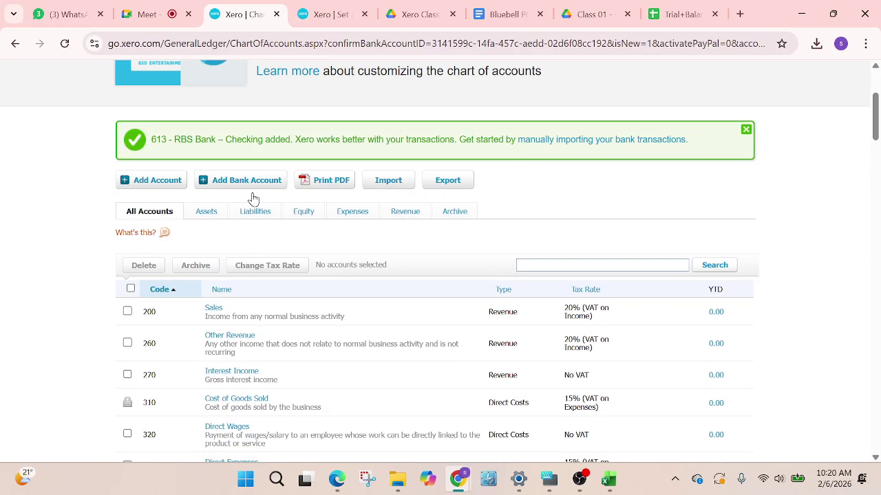
click(245, 216)
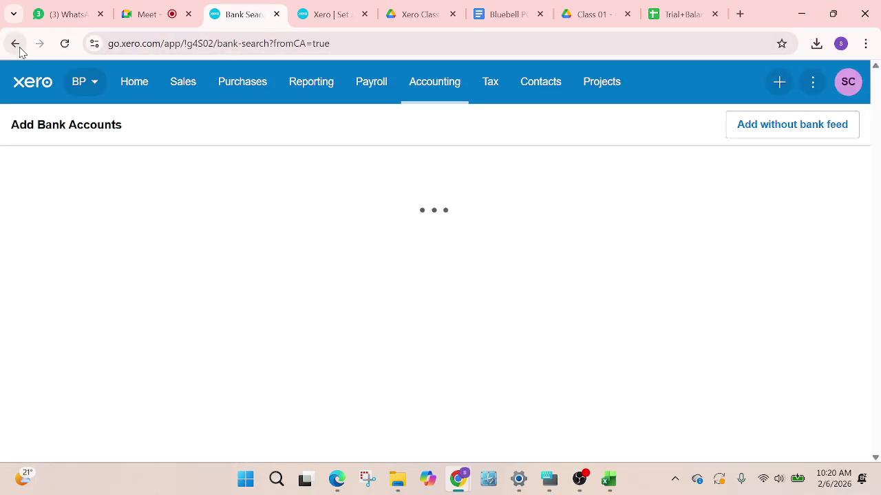
click(18, 45)
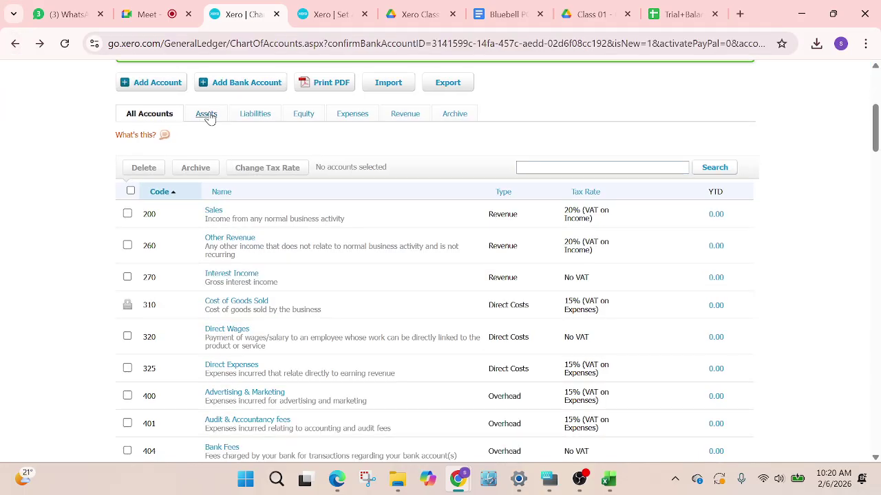
click(208, 115)
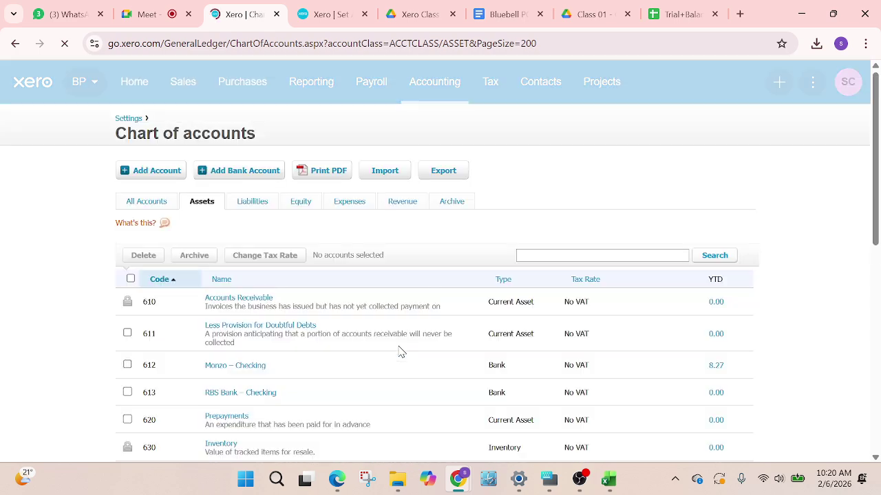
scroll(191, 324, down, 5)
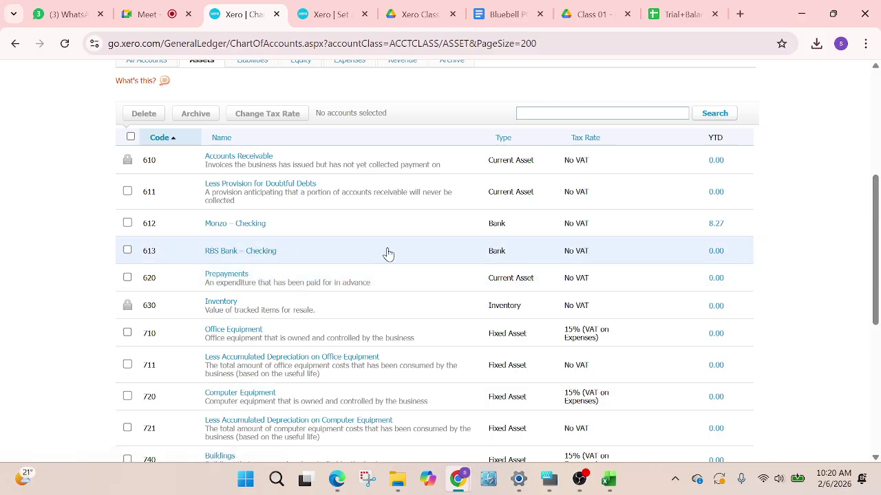
Reload the conversion balances page, confirm resubmission, and find 613 RBS Bank – Checking at 0.00
click(331, 14)
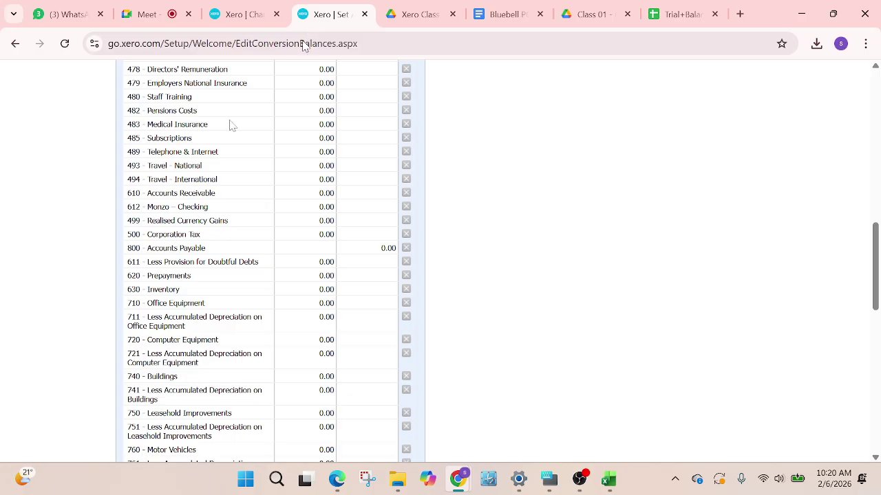
scroll(163, 176, up, 4)
scroll(163, 176, up, 5)
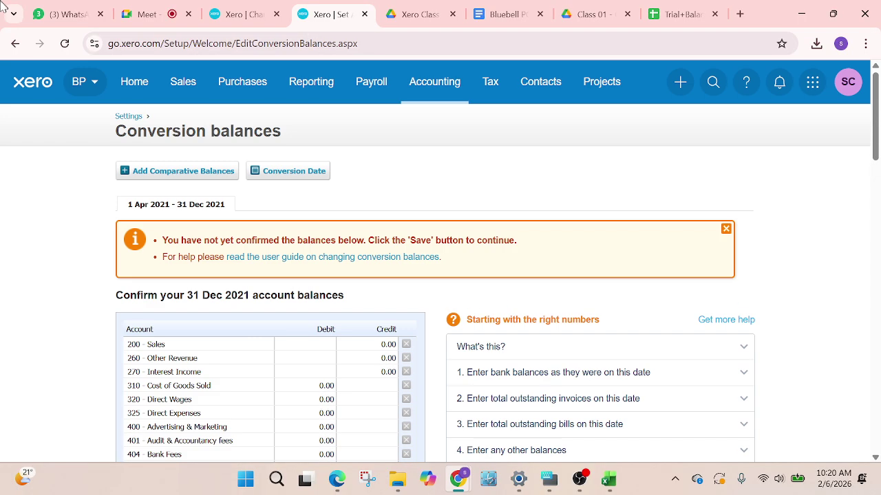
click(65, 43)
click(499, 157)
scroll(269, 288, down, 2)
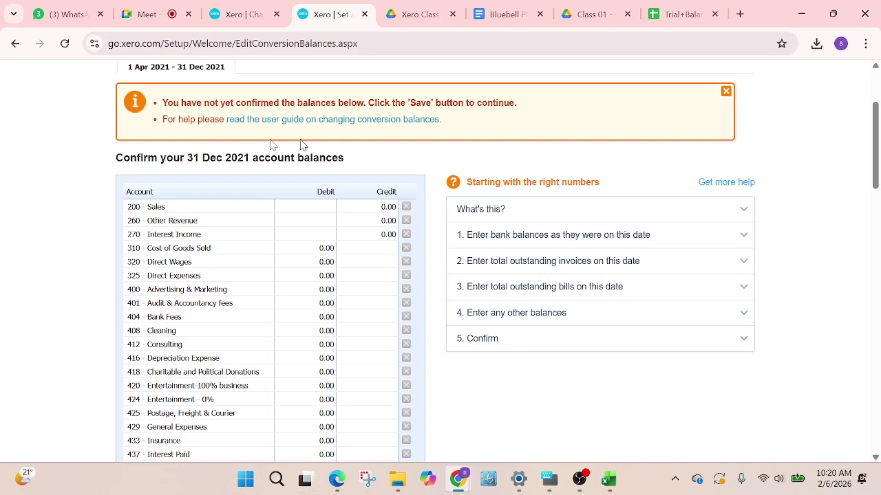
scroll(234, 228, down, 2)
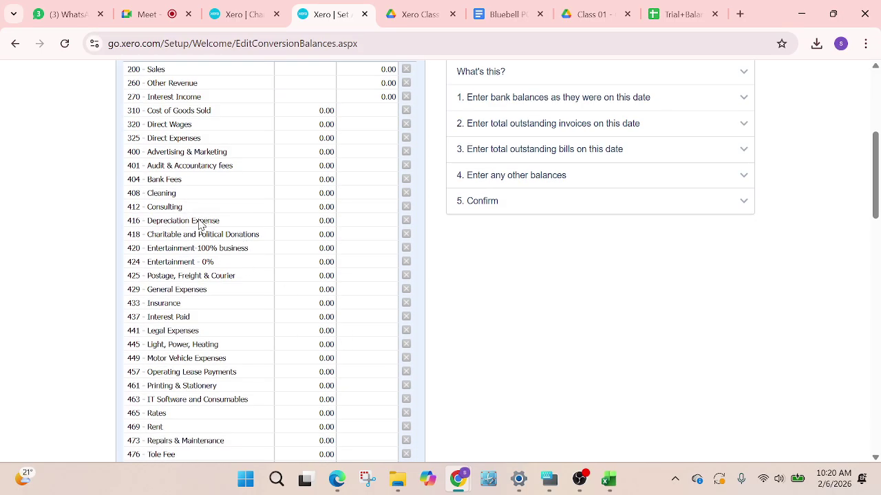
scroll(213, 224, down, 2)
scroll(219, 282, down, 6)
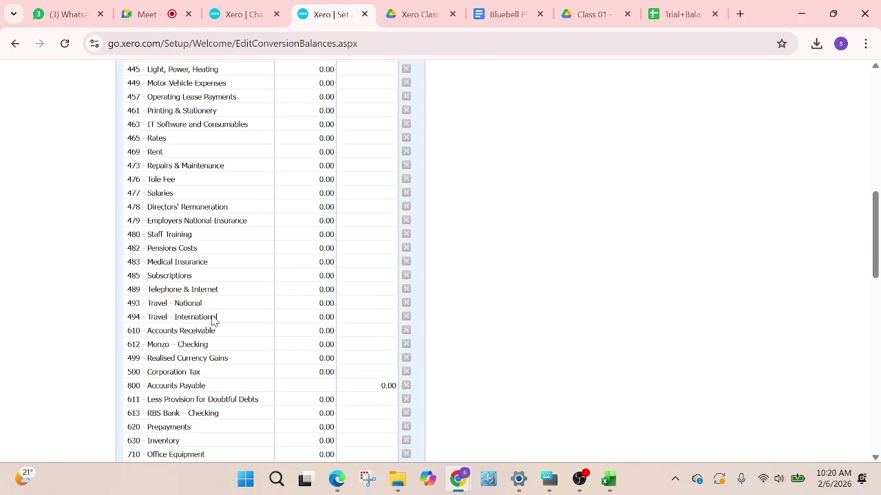
scroll(200, 306, up, 1)
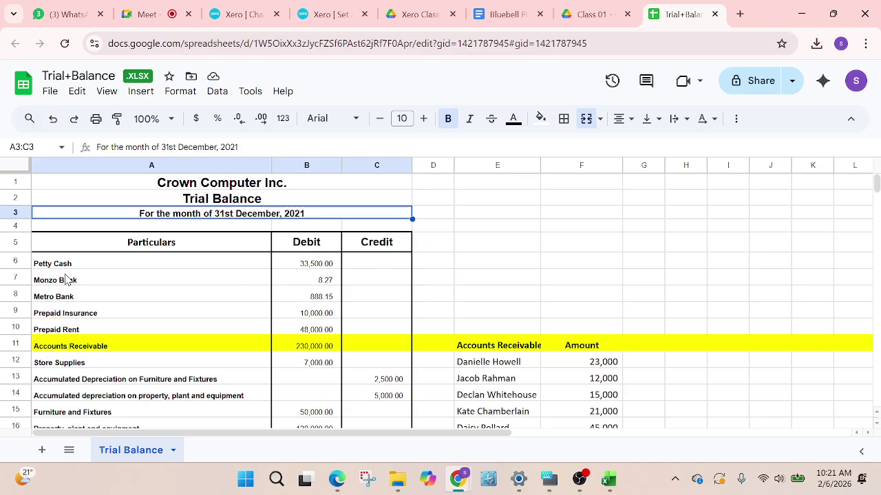
Review the Prepaid Insurance, Accounts Receivable and Store Supplies rows of the trial balance
key(Down)
key(Down)
key(Down)
key(Down)
key(Down)
key(Down)
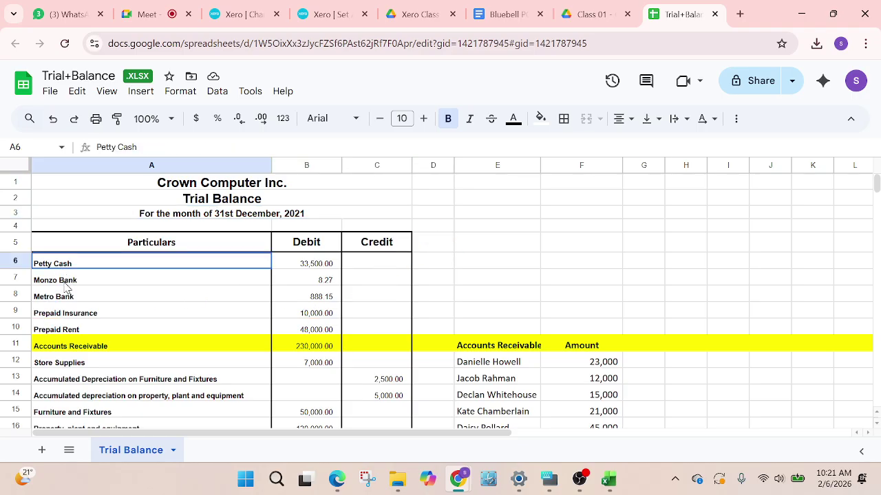
click(82, 344)
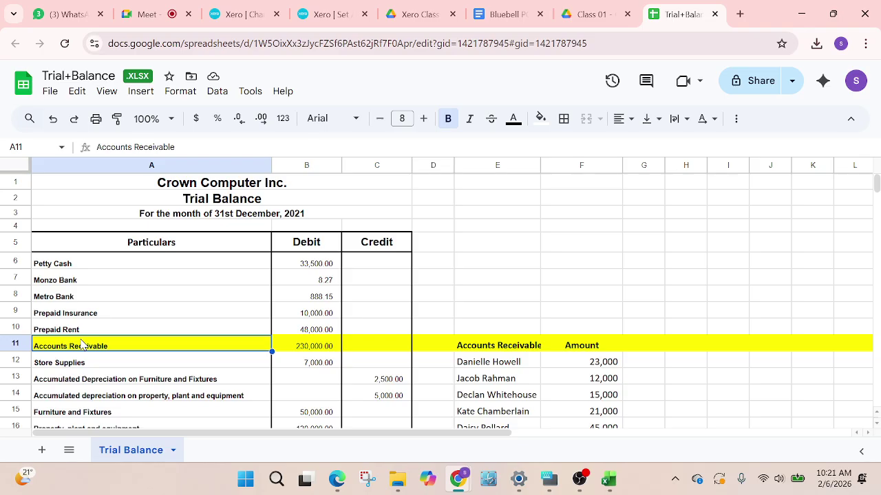
click(79, 360)
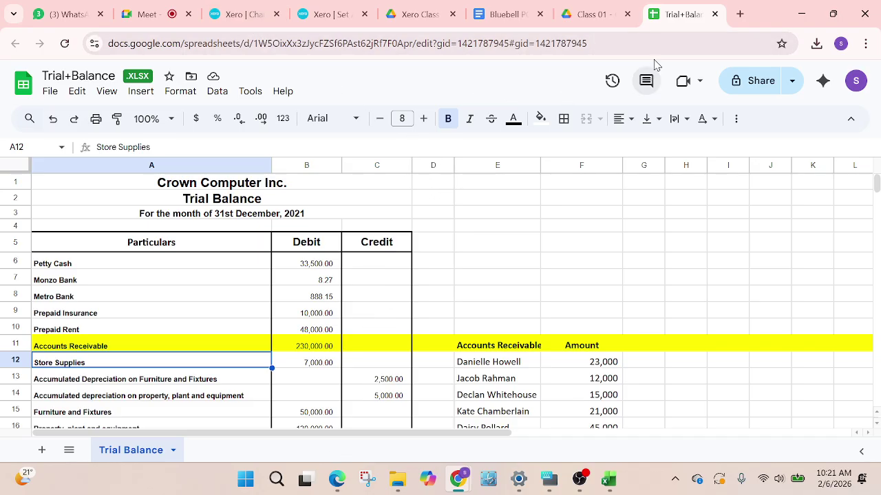
scroll(71, 287, down, 2)
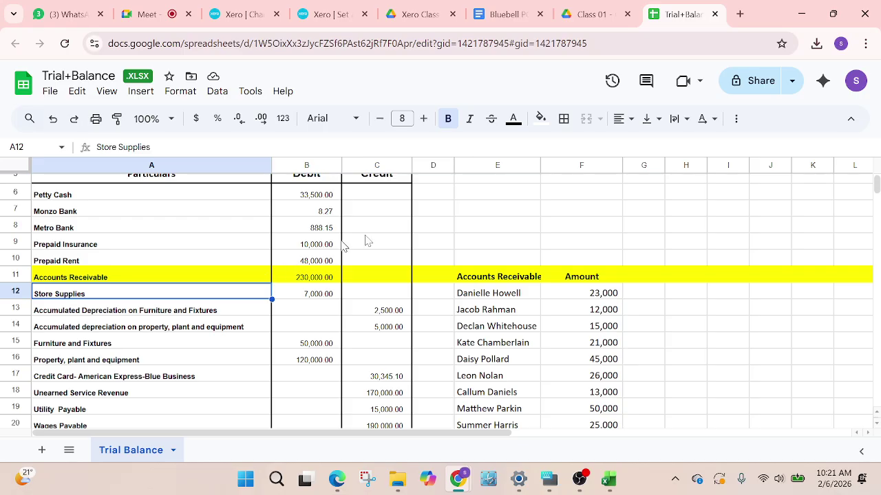
mouse_move(817, 489)
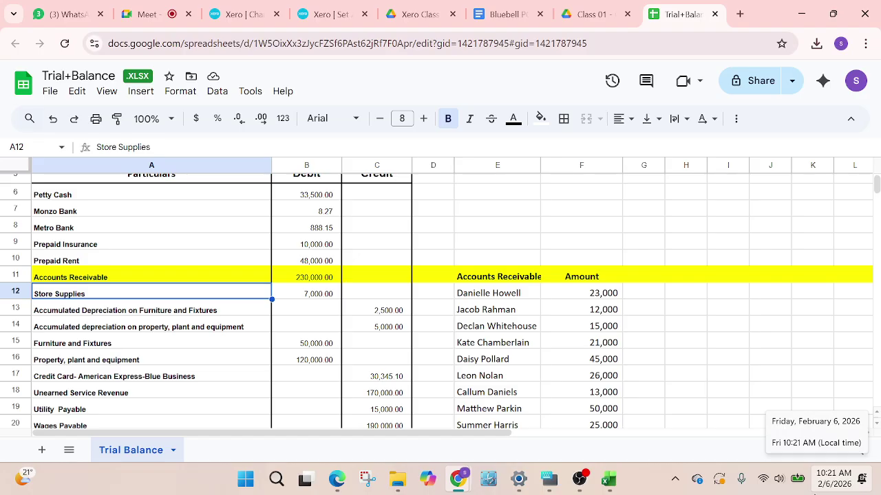
mouse_move(797, 479)
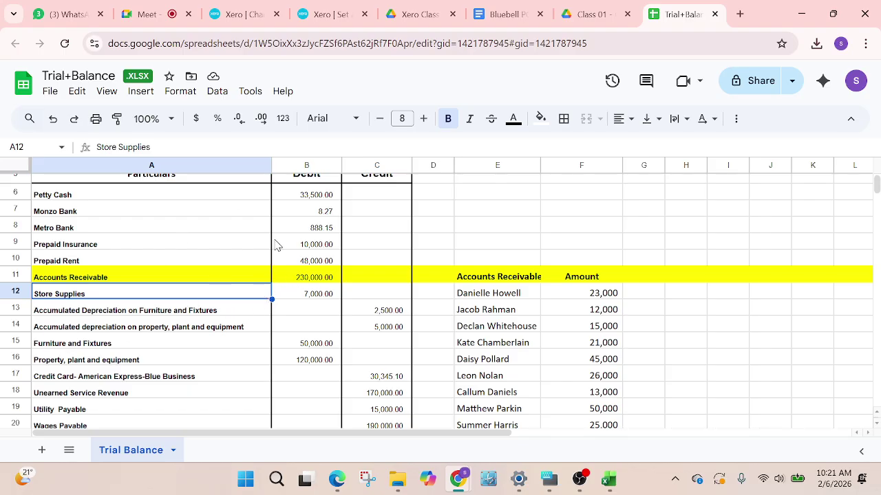
scroll(275, 242, up, 2)
scroll(150, 241, down, 2)
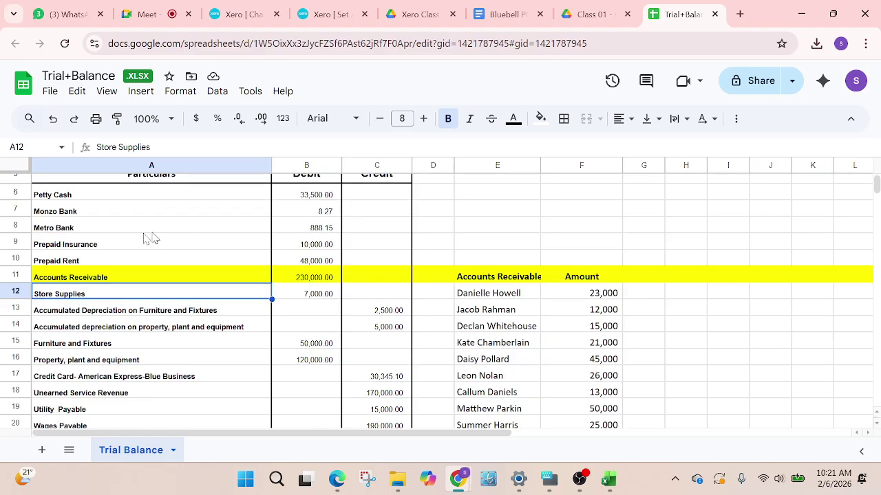
Check the Petty Cash, Metro Bank, Prepaid Insurance and Prepaid Rent rows, then return to Xero's chart of accounts
click(52, 197)
click(62, 228)
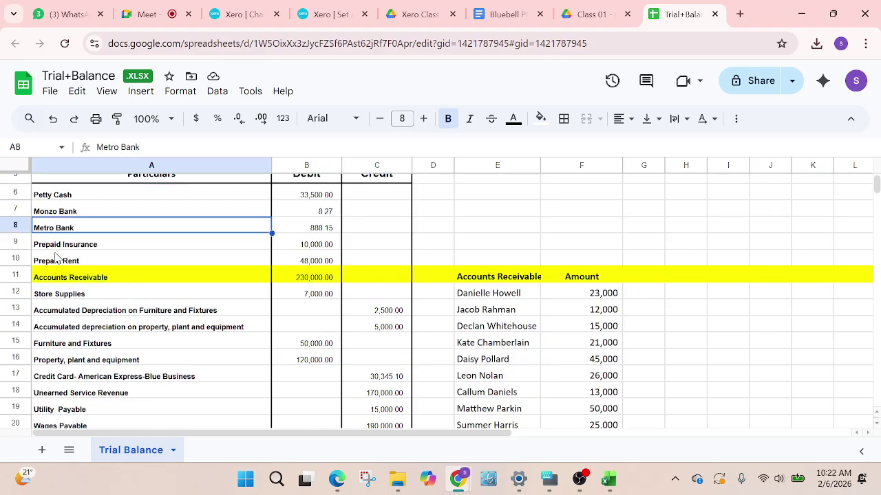
click(66, 244)
click(75, 261)
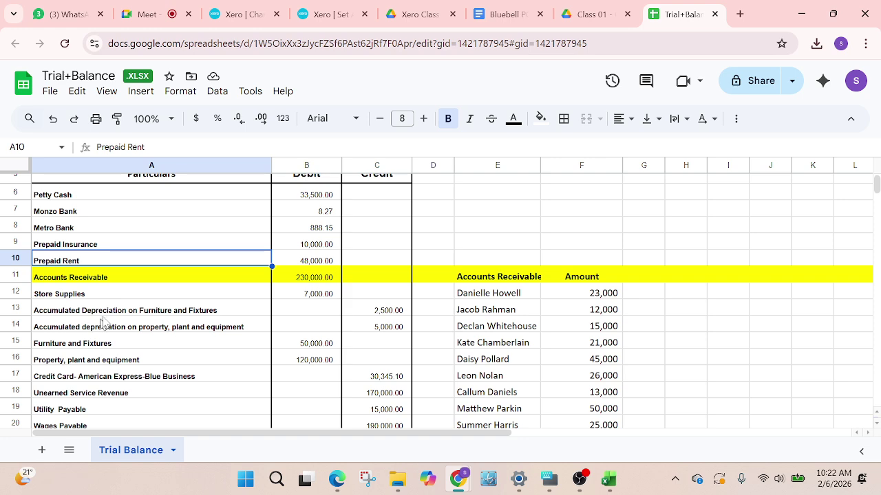
scroll(107, 354, down, 2)
scroll(81, 354, down, 2)
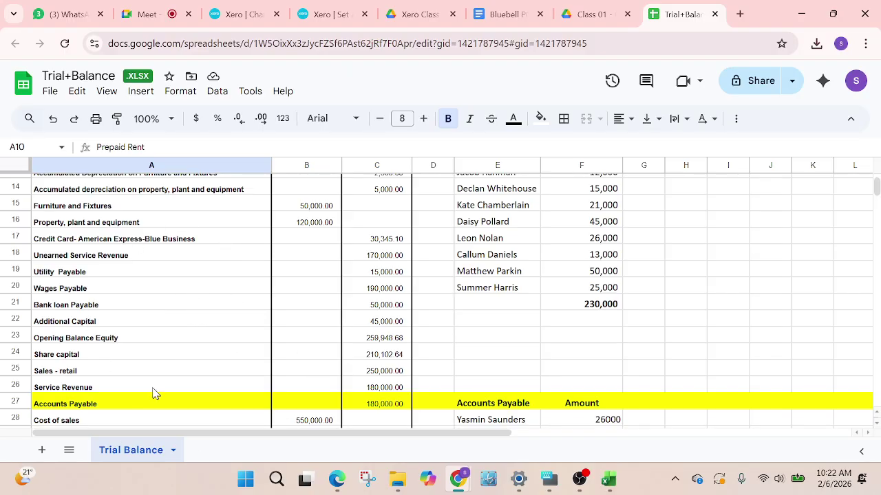
scroll(166, 399, down, 2)
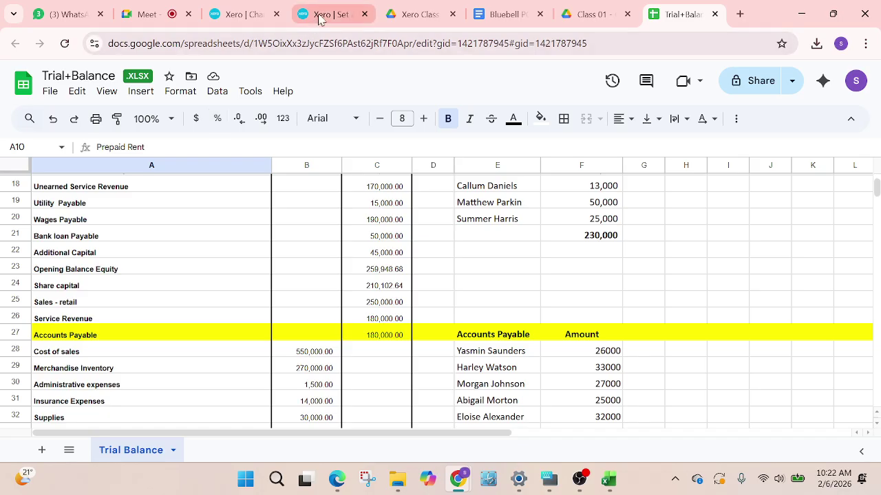
click(230, 24)
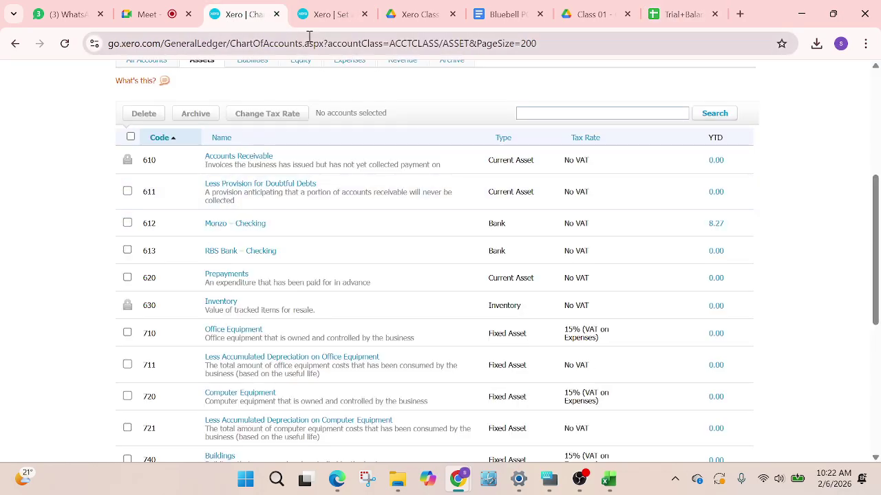
View Xero's 31 Dec 2021 conversion balances from the top, then return to the Trial Balance sheet
click(343, 18)
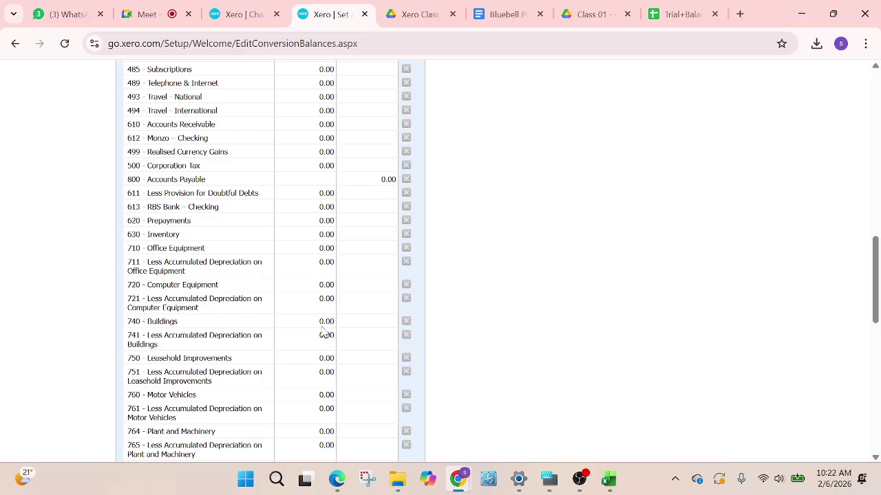
scroll(323, 330, up, 2)
scroll(287, 347, up, 8)
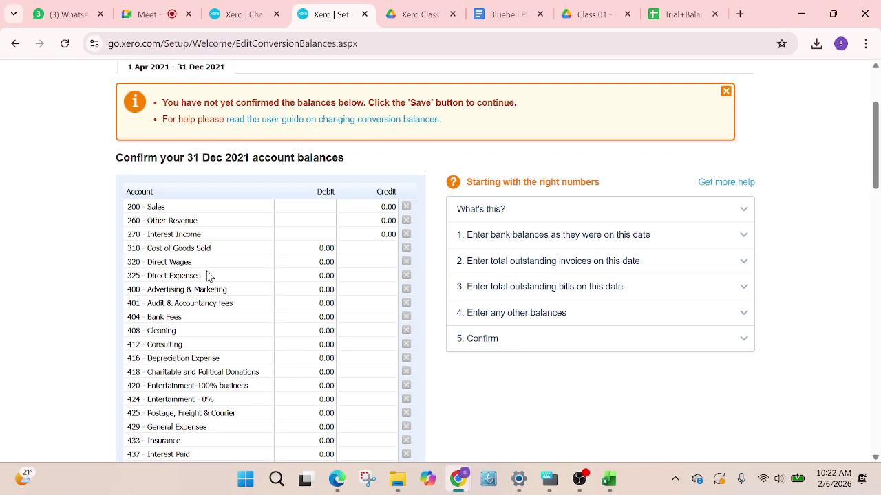
click(681, 15)
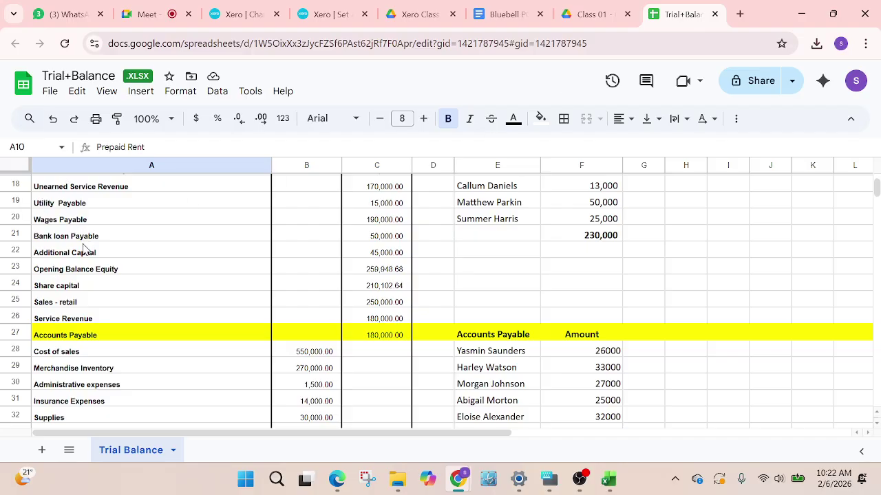
Locate the Prepaid Insurance row in the trial balance, then go back to Xero's conversion balances page
scroll(83, 246, up, 2)
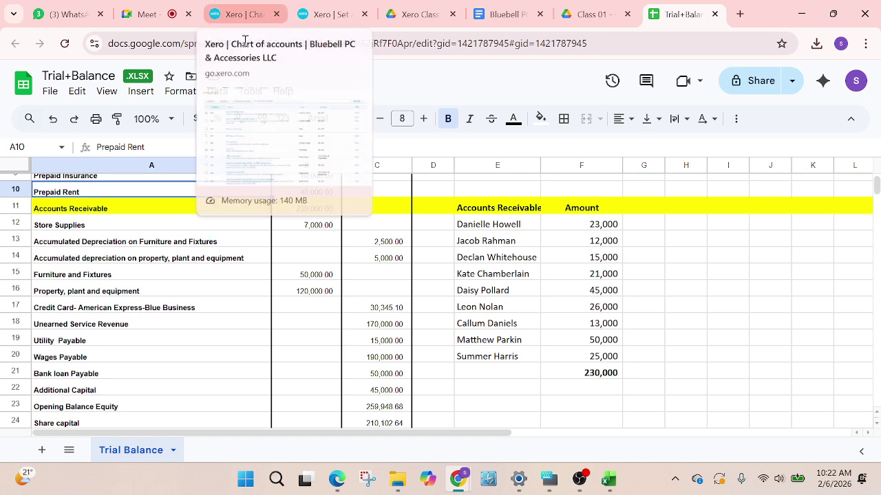
scroll(179, 211, up, 3)
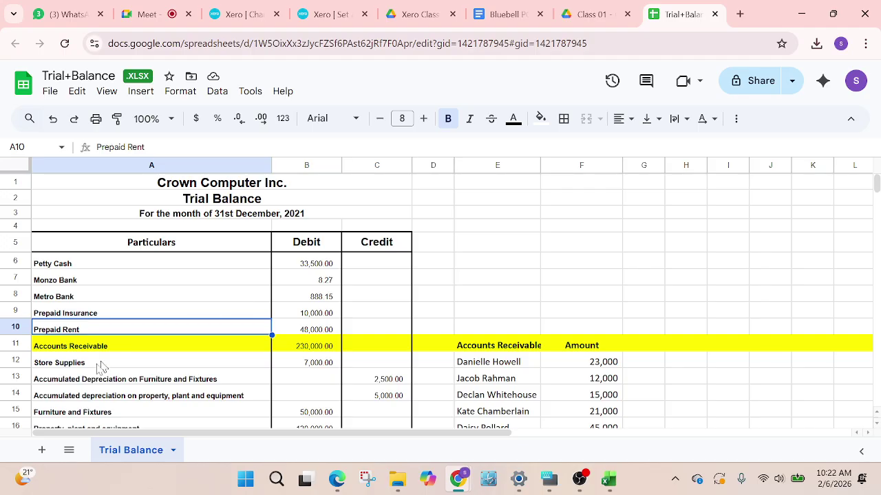
scroll(100, 366, down, 2)
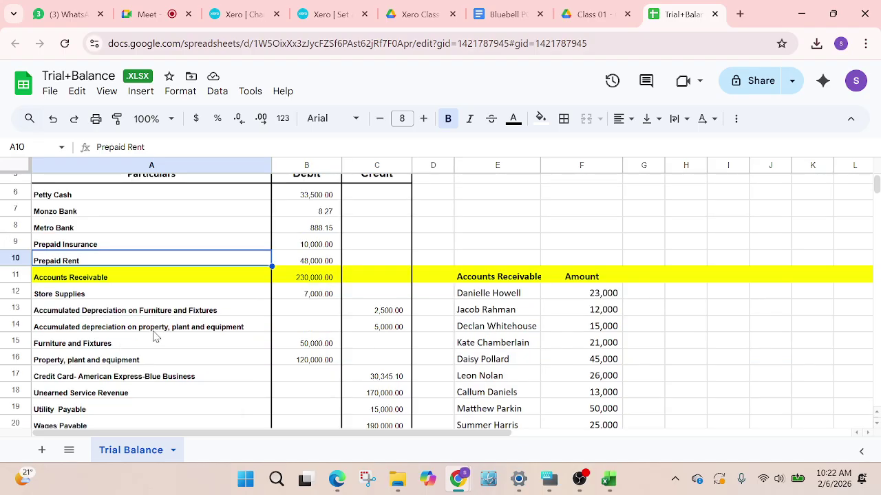
click(79, 245)
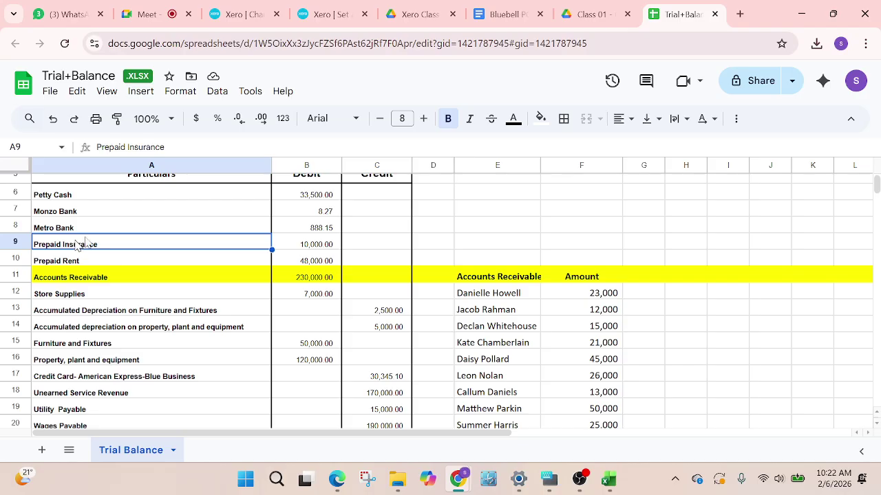
click(245, 11)
click(344, 12)
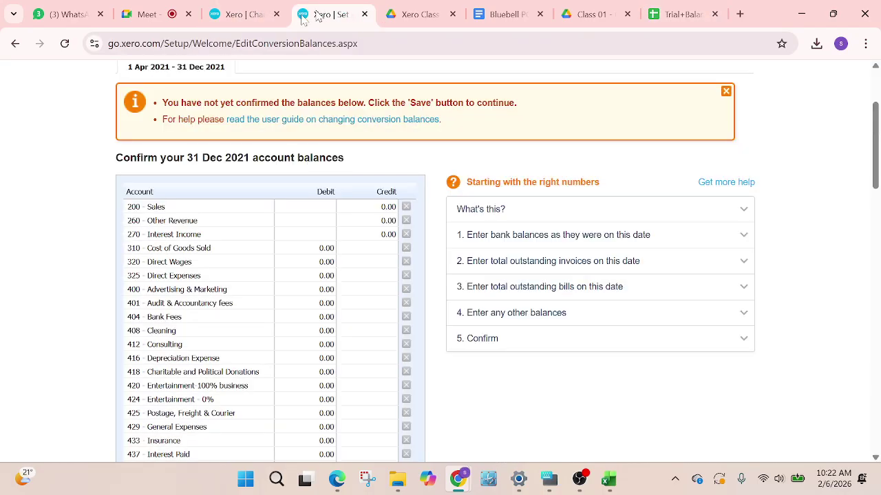
Search Xero's asset accounts, then all accounts, for 'prepaid' and find no match
click(251, 19)
scroll(481, 234, up, 3)
scroll(564, 275, down, 2)
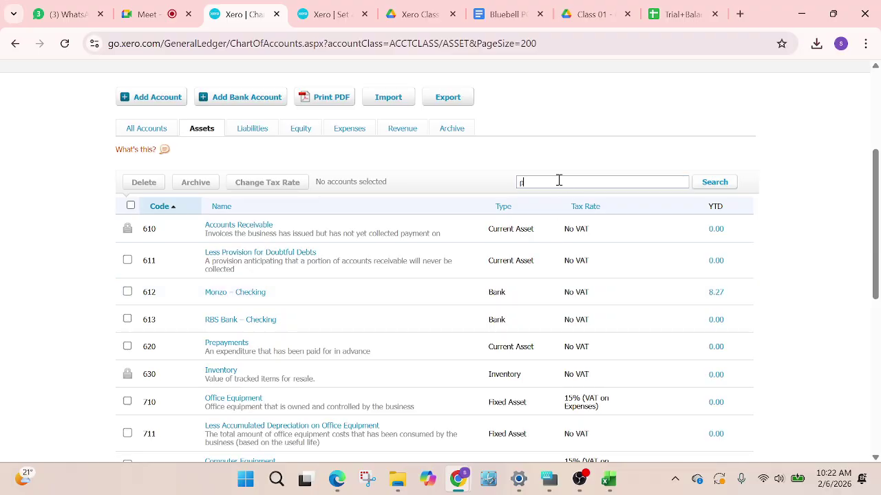
click(558, 181)
text(prepaid)
click(724, 182)
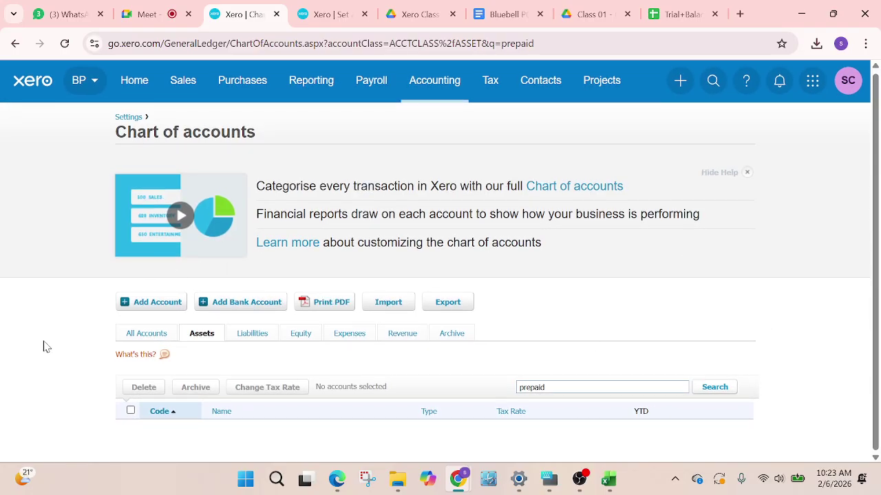
click(146, 335)
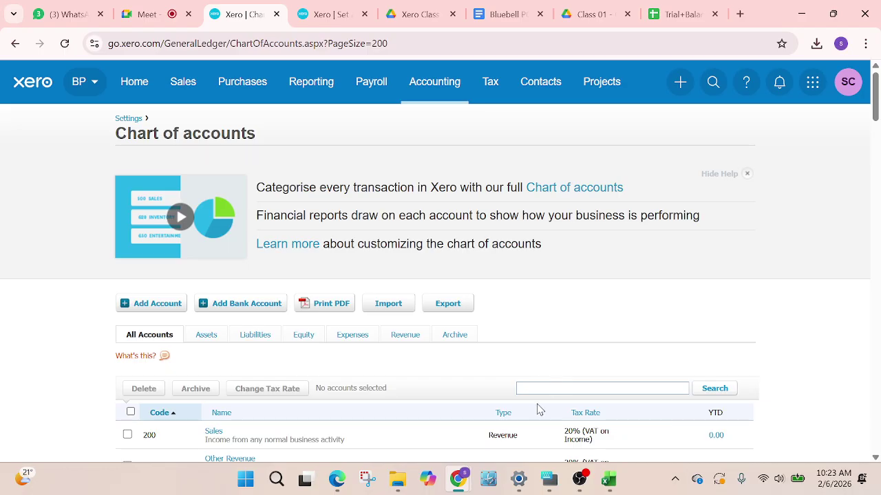
click(533, 390)
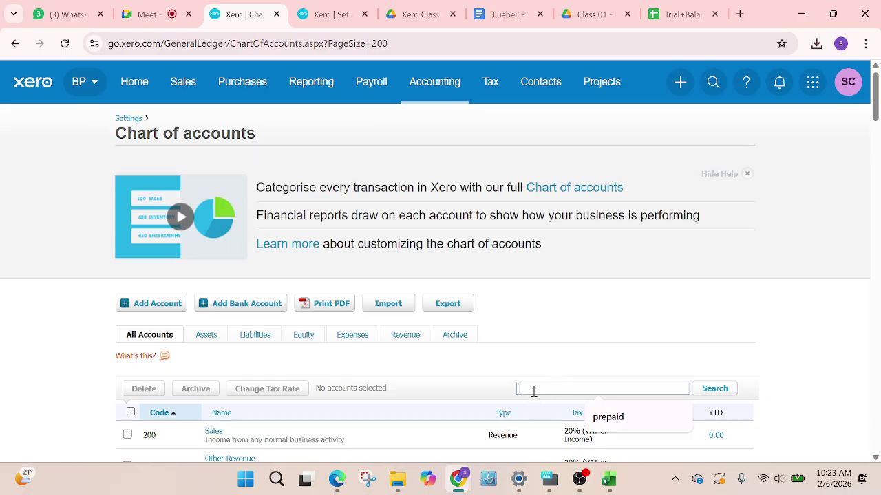
click(608, 418)
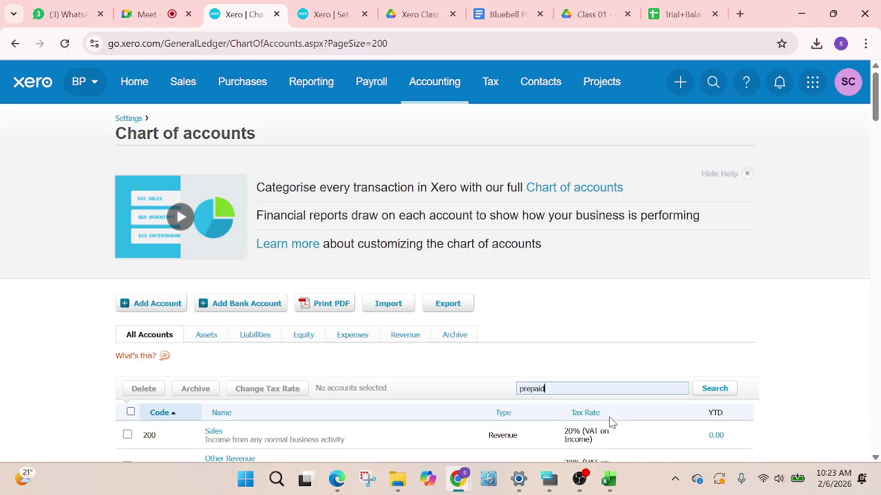
click(720, 386)
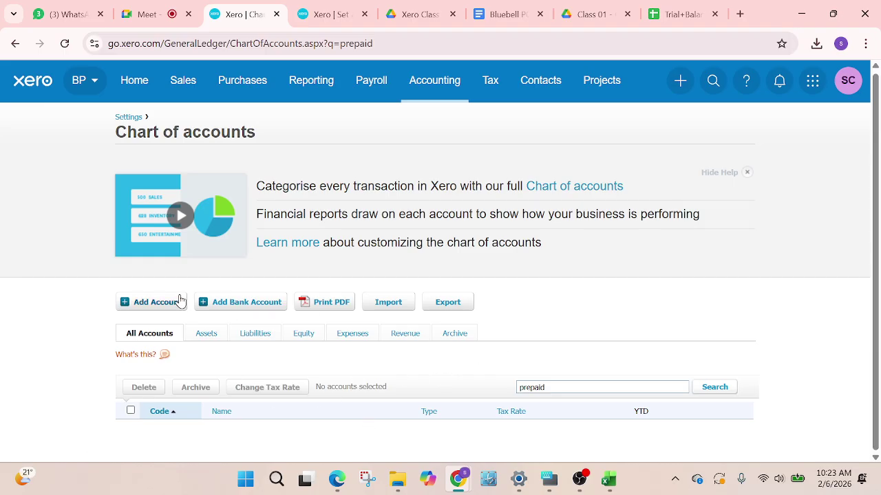
Discard a first new-account form, then start again with Current Asset as the type
click(152, 304)
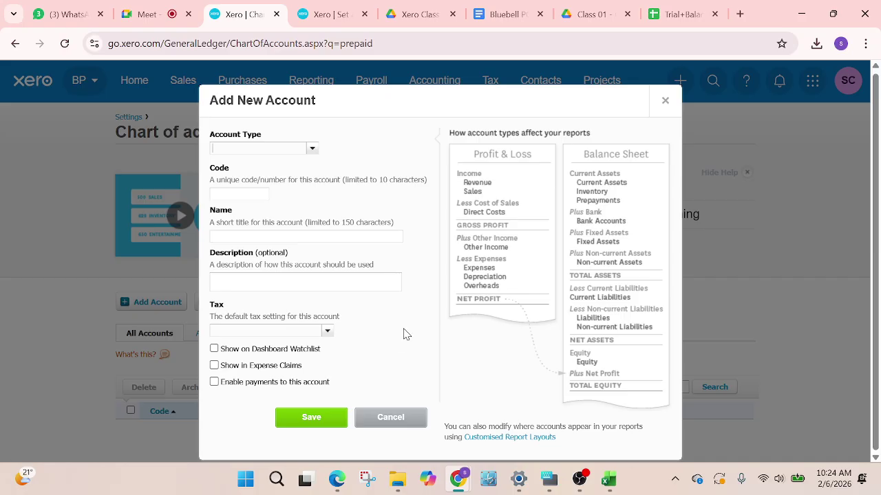
click(665, 101)
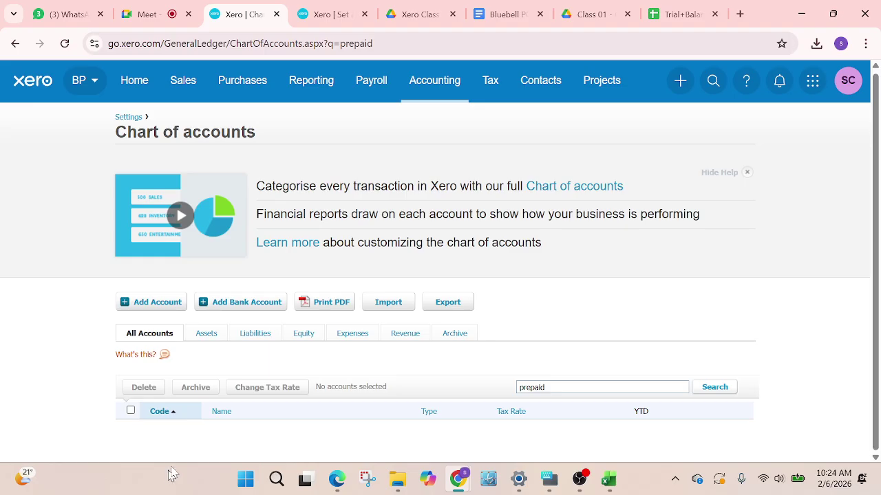
click(143, 302)
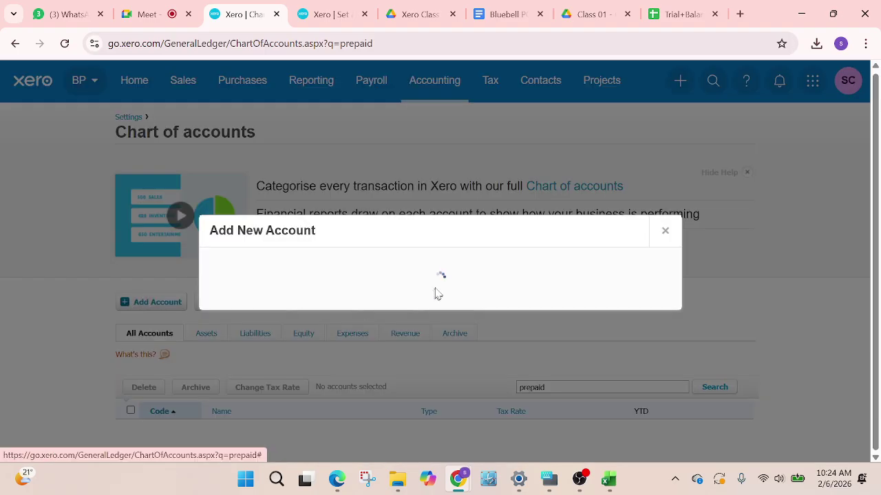
click(311, 139)
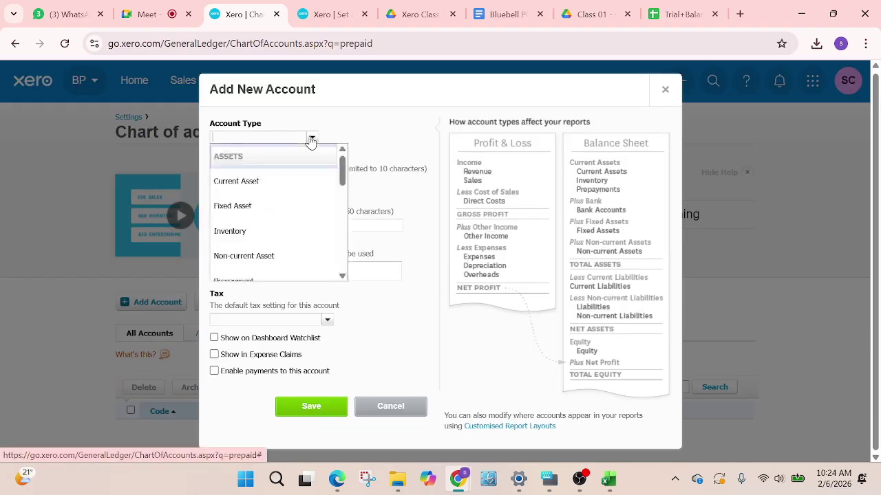
click(254, 185)
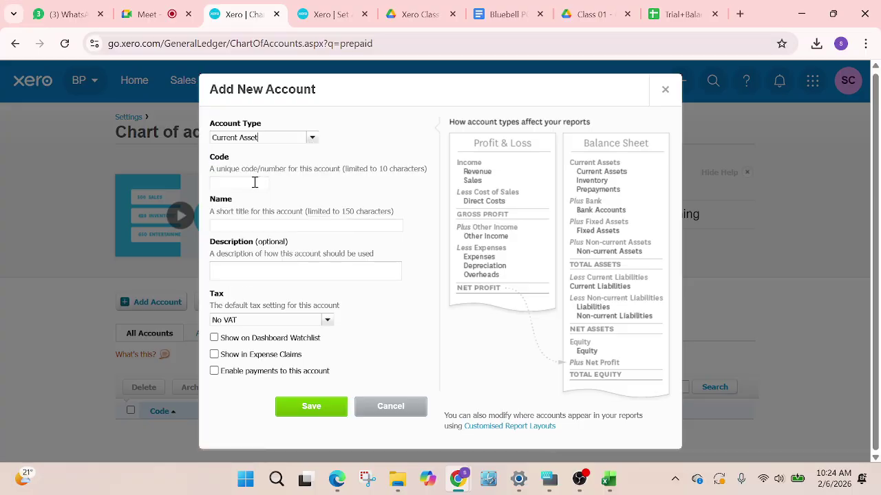
Browse the other account types, keep Current Asset, and cancel the new-account form
click(313, 141)
scroll(256, 253, down, 5)
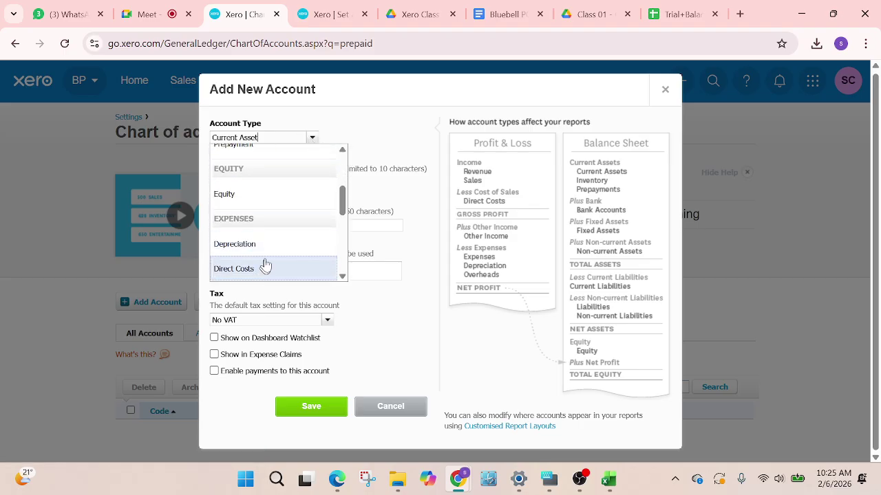
scroll(281, 255, down, 2)
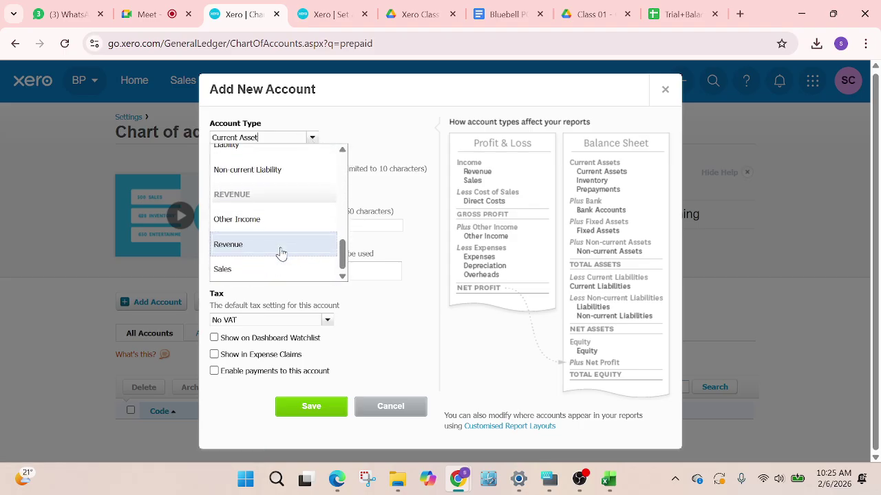
scroll(281, 254, up, 2)
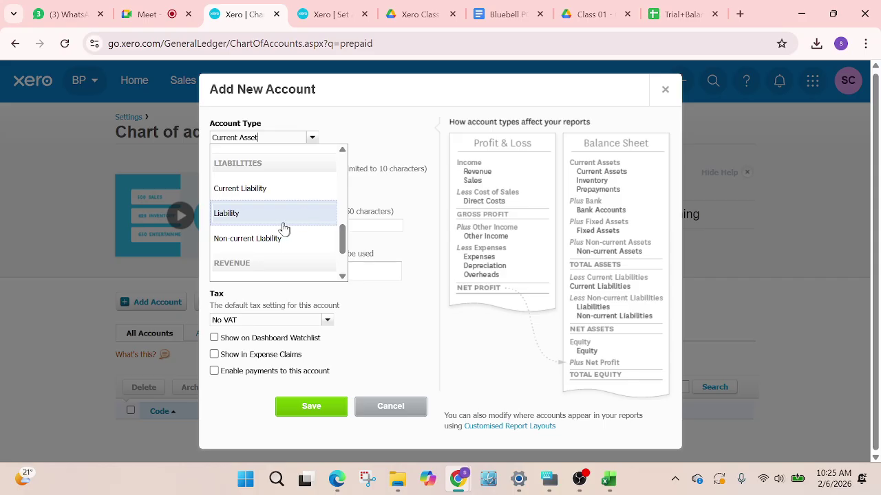
scroll(284, 228, up, 3)
scroll(227, 241, up, 5)
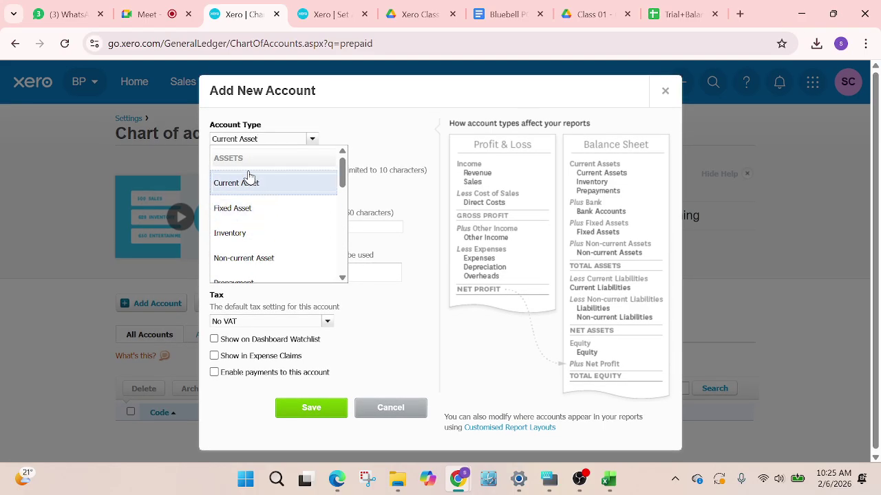
click(249, 180)
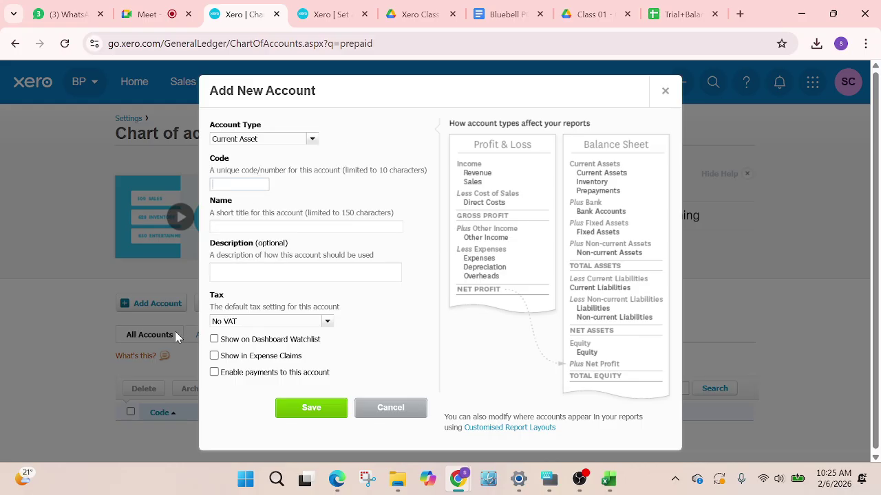
click(388, 413)
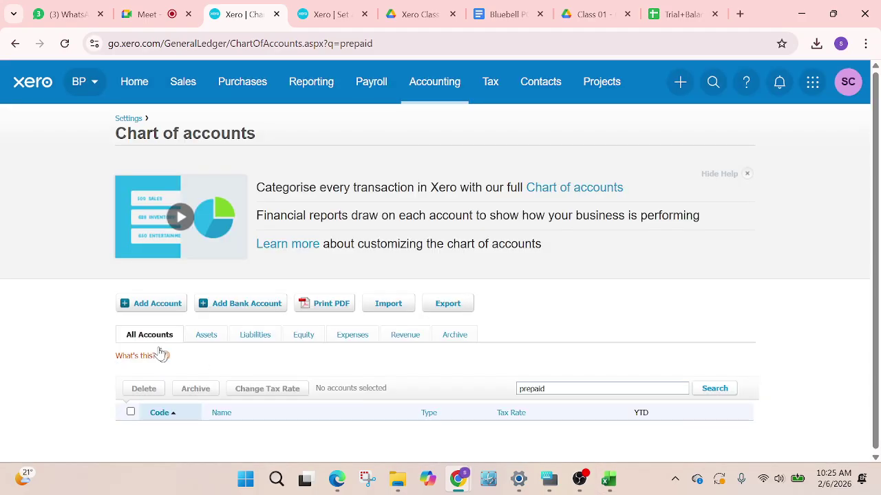
Filter the chart of accounts to Assets and scroll through codes 610–771, including 620 Prepayments
click(204, 335)
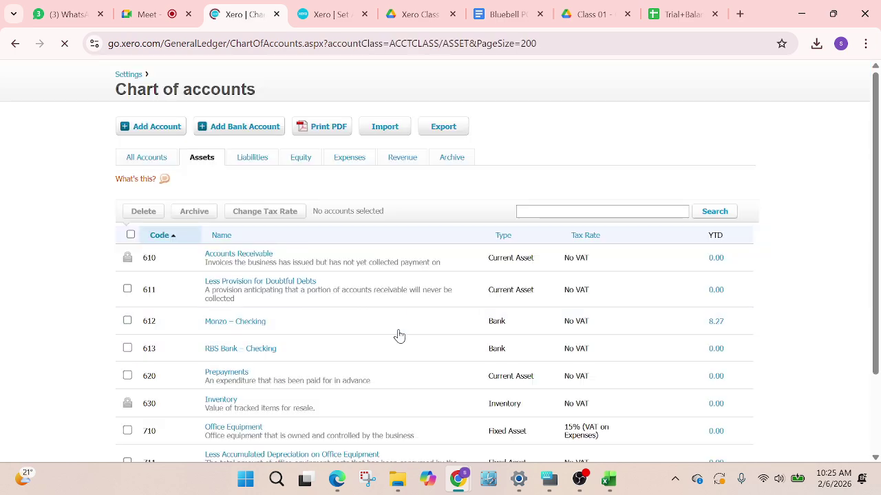
scroll(263, 372, down, 3)
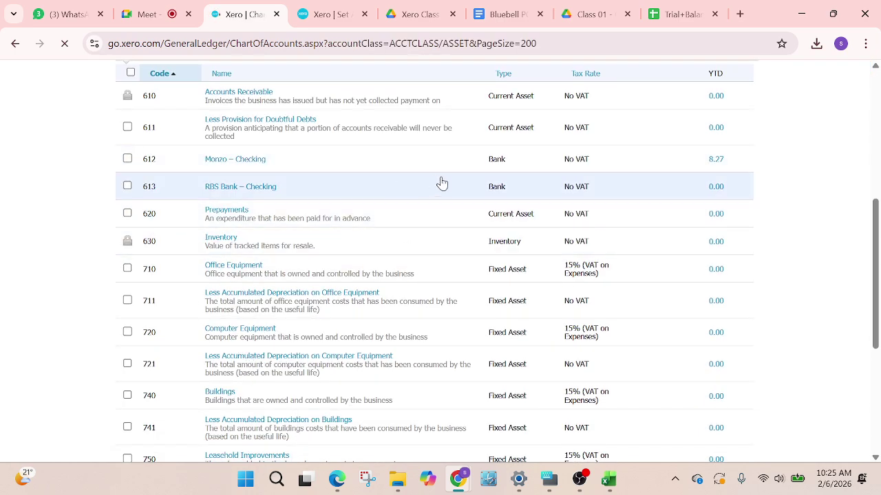
scroll(303, 295, down, 1)
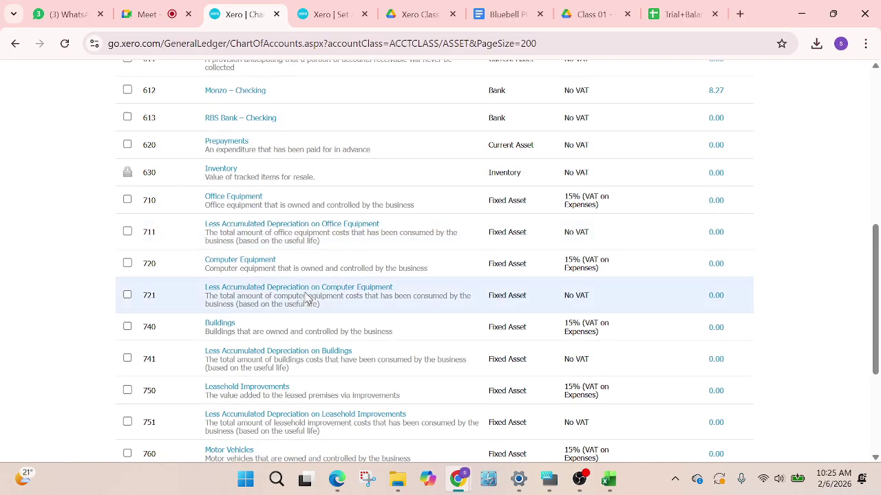
scroll(328, 305, down, 2)
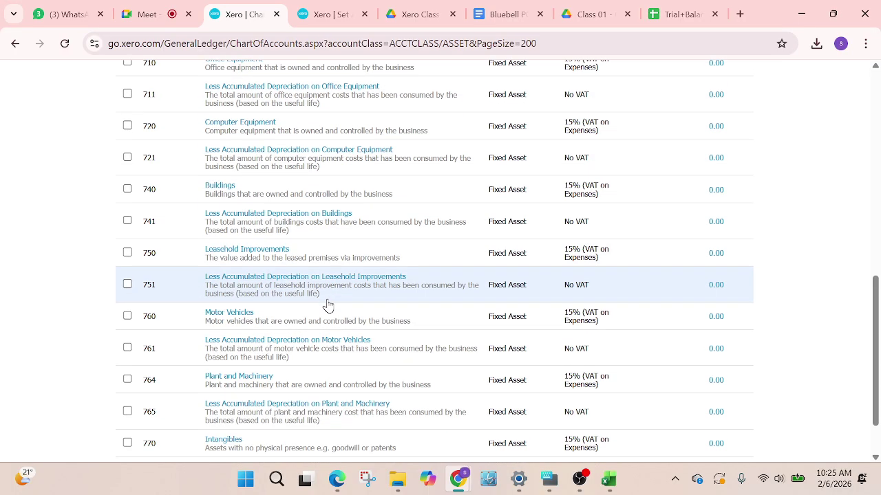
scroll(328, 305, down, 1)
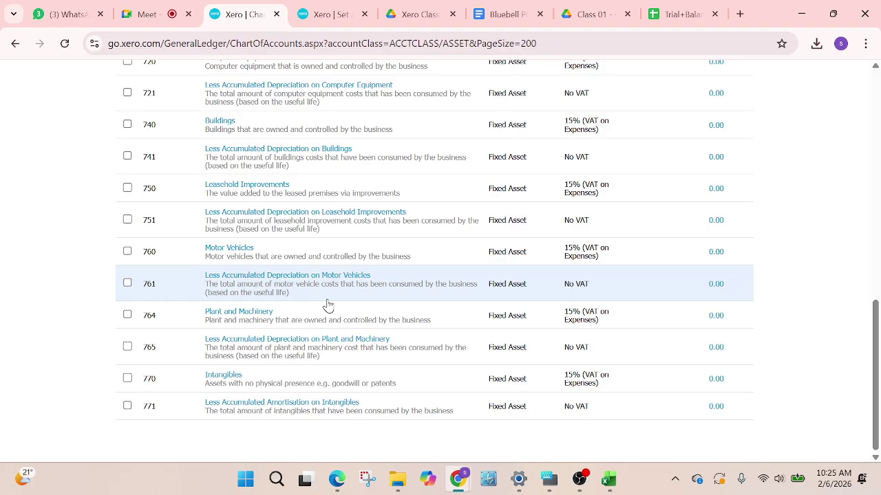
scroll(328, 306, up, 5)
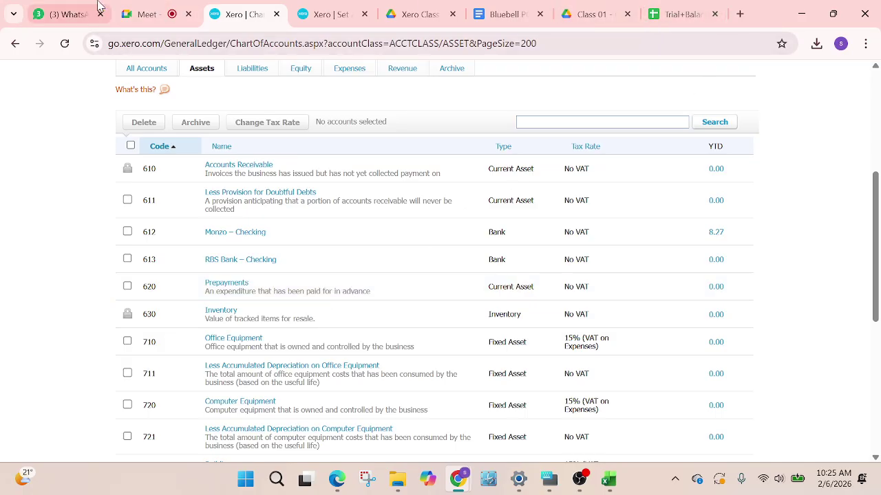
scroll(375, 180, up, 1)
scroll(375, 180, up, 3)
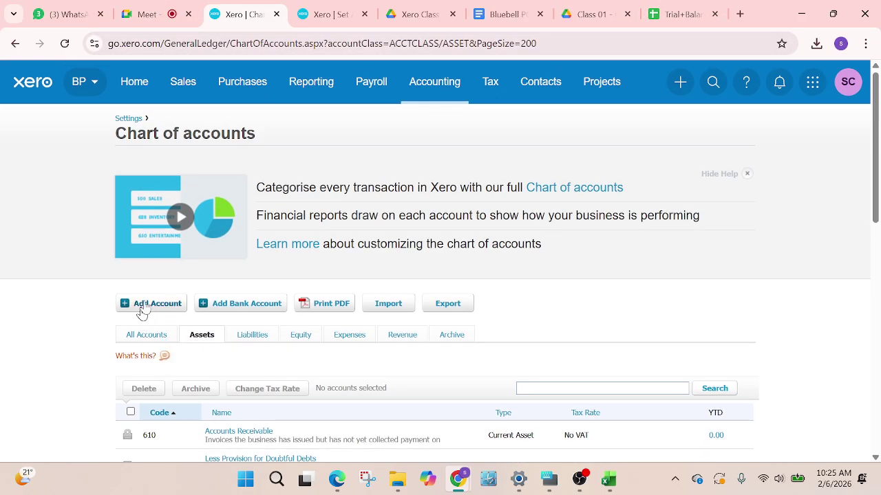
Start a new Current Asset account with code 614
click(148, 302)
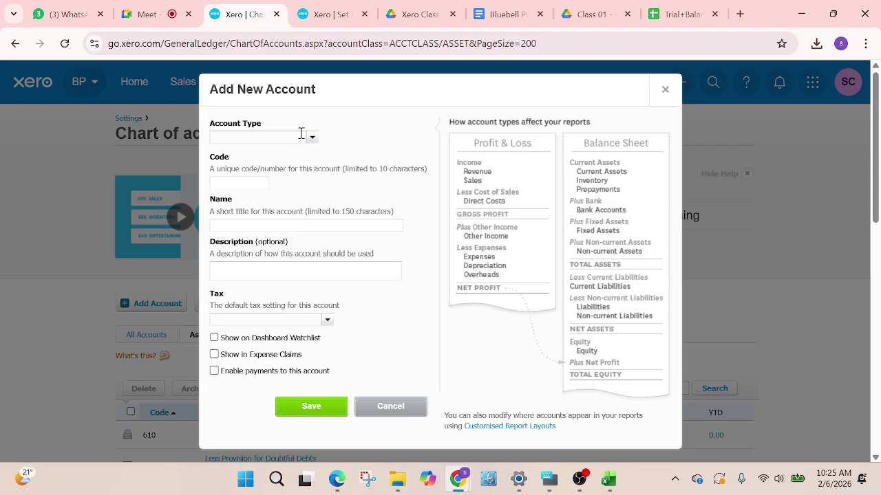
click(313, 141)
click(255, 181)
click(245, 187)
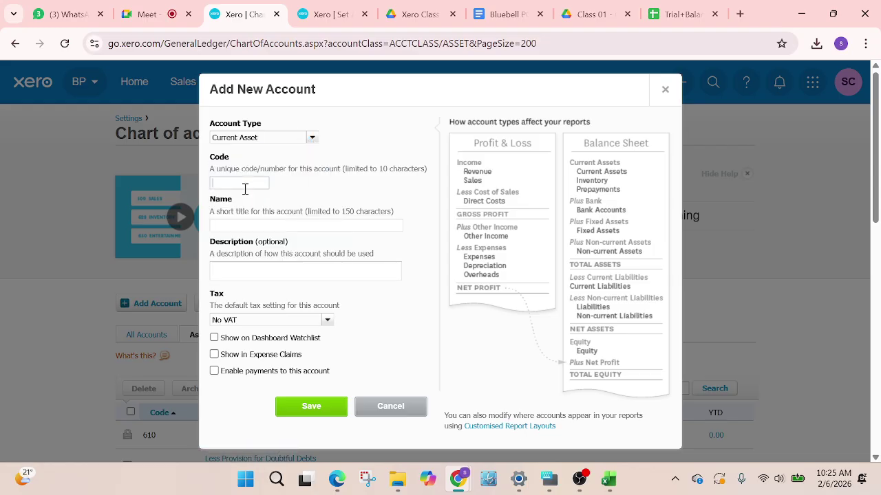
click(232, 225)
Name it Prepaid Insurance, copy the name into the description, and save the account
click(232, 240)
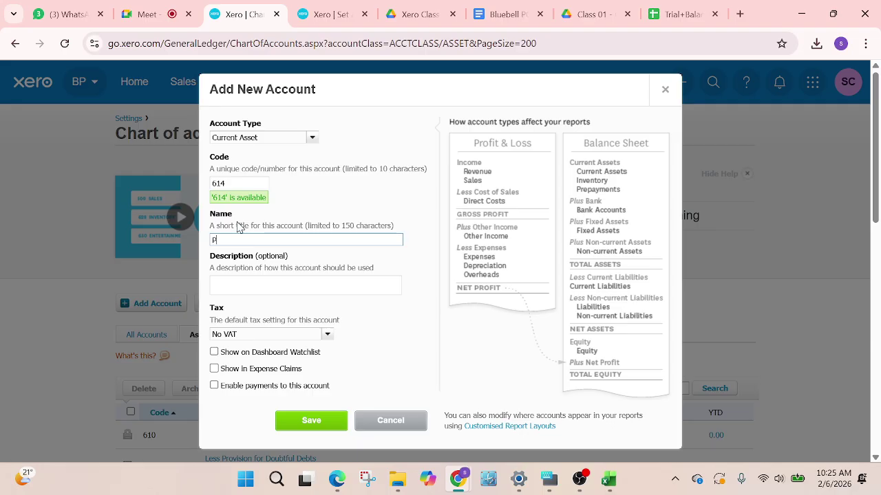
text(Prepaid Insurance)
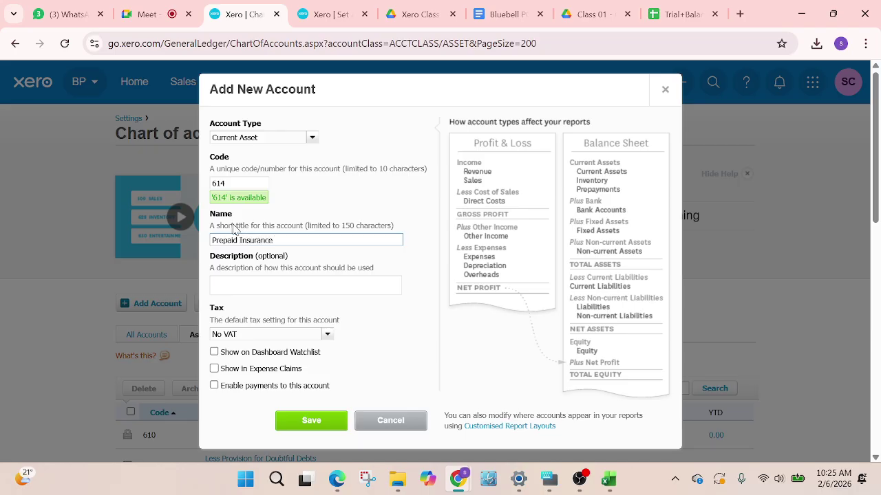
drag(304, 240, 128, 213)
key(ctrl+c)
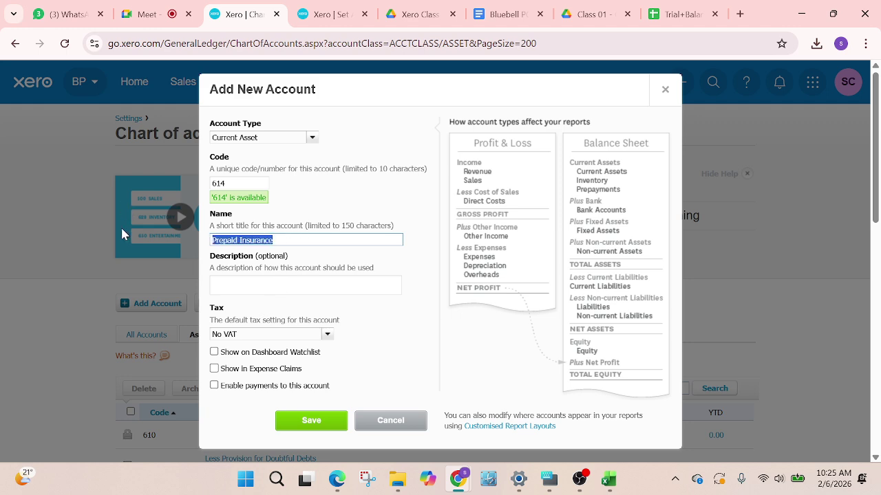
click(233, 282)
key(ctrl+v)
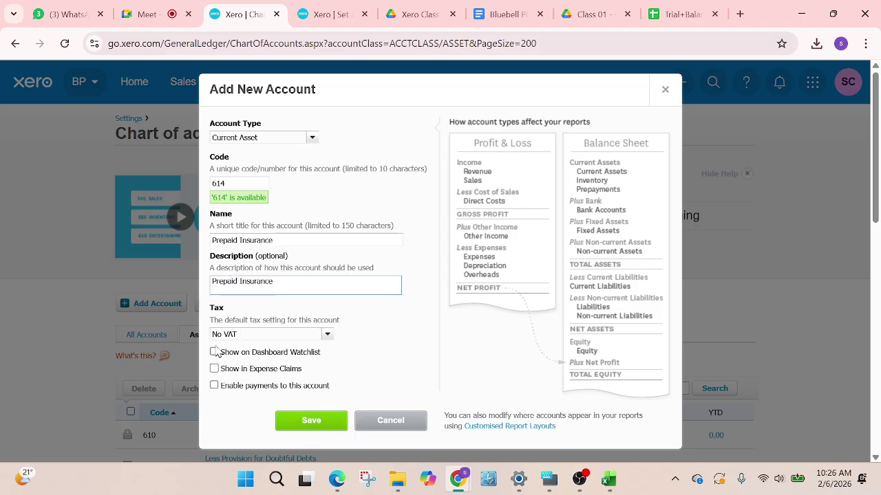
click(217, 351)
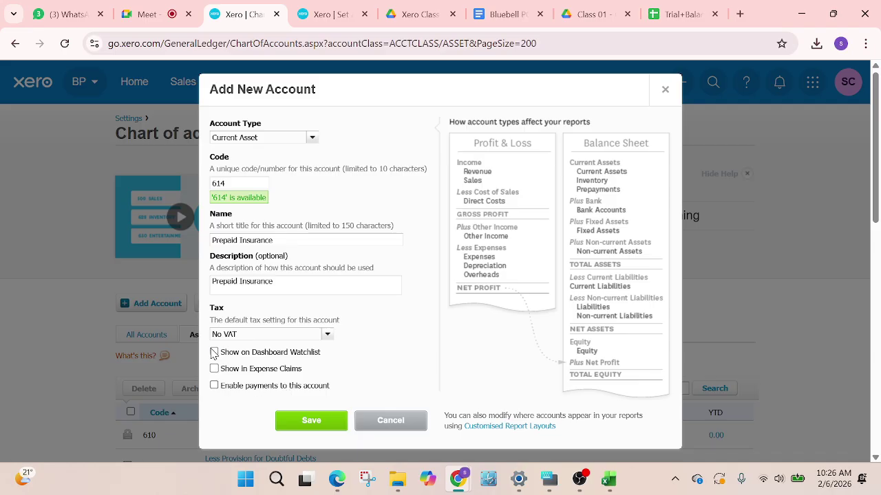
click(303, 420)
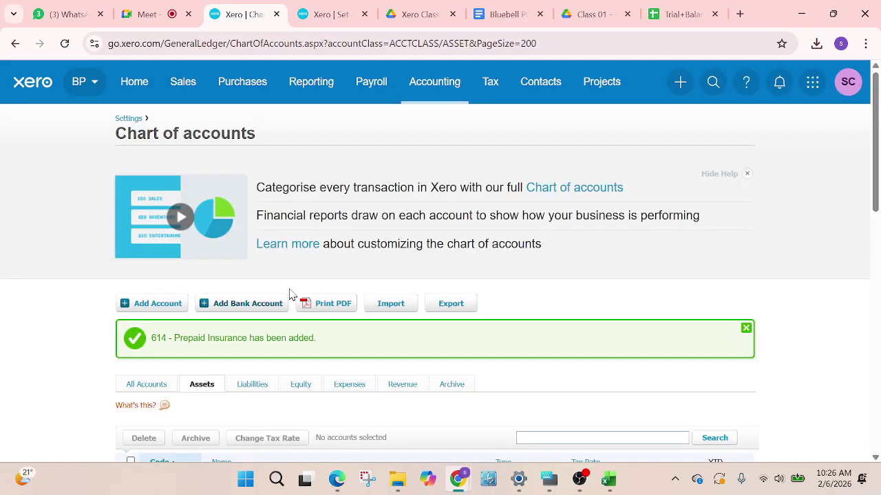
Reload Xero's conversion balances page, then return to the trial balance showing Prepaid Insurance at 10,000.00
scroll(355, 310, down, 2)
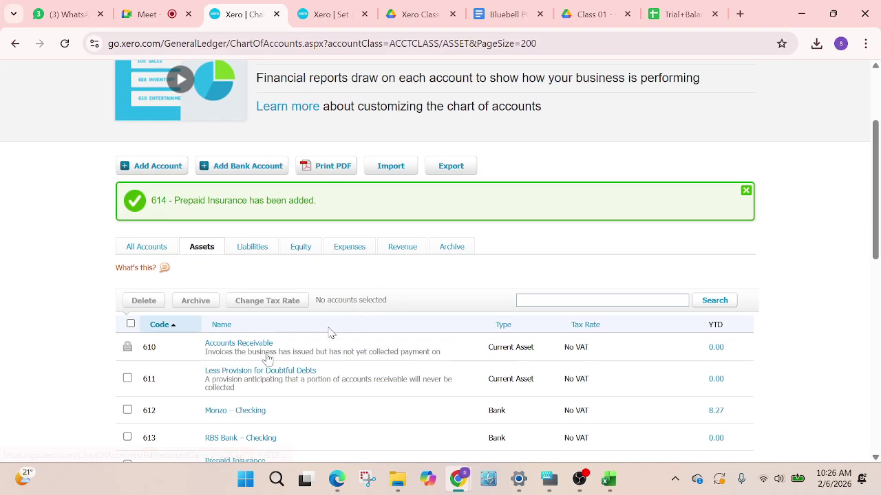
click(326, 14)
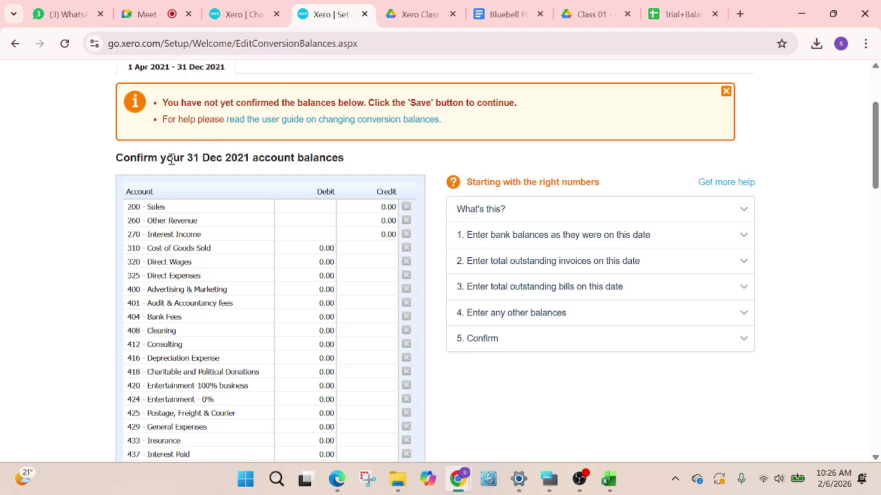
scroll(392, 370, up, 2)
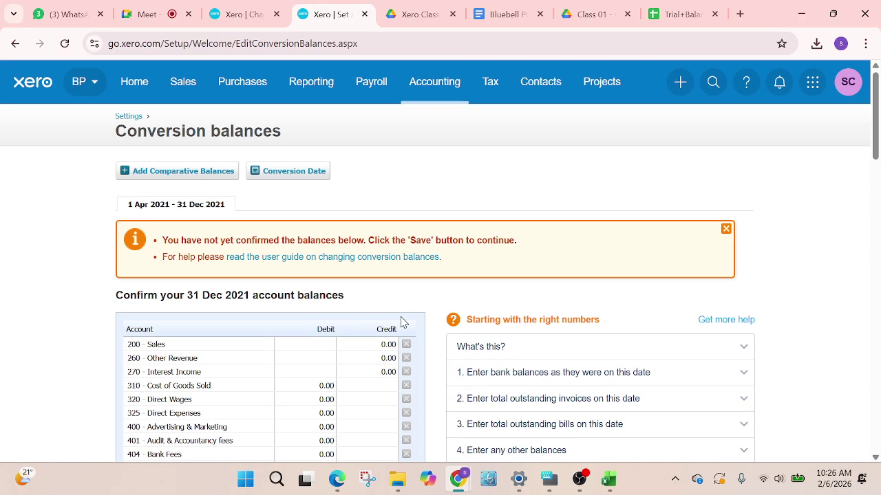
click(64, 46)
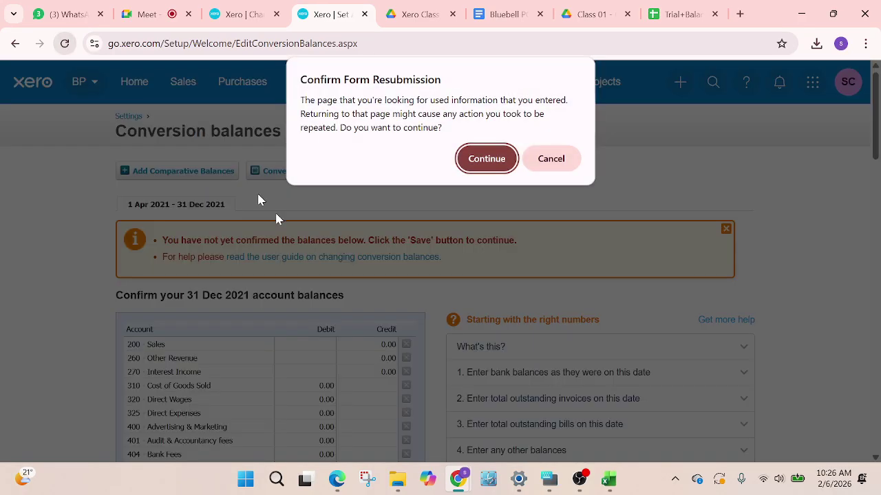
click(487, 156)
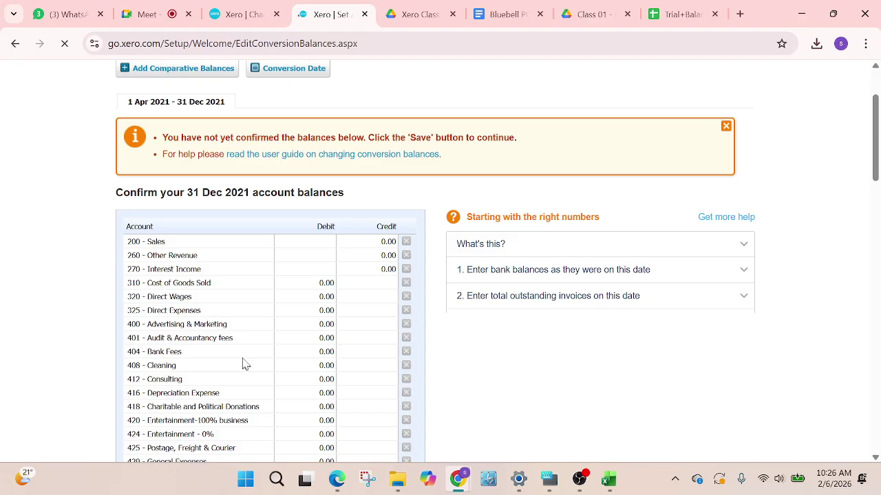
scroll(223, 251, up, 1)
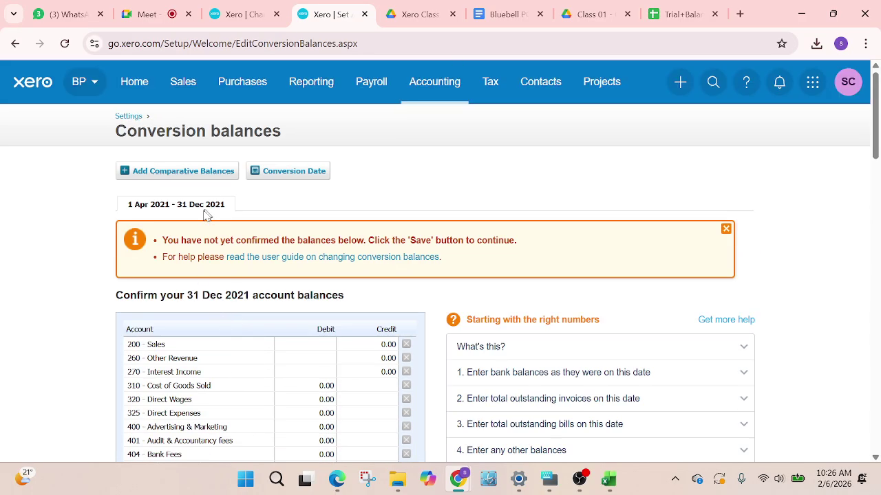
scroll(221, 261, down, 5)
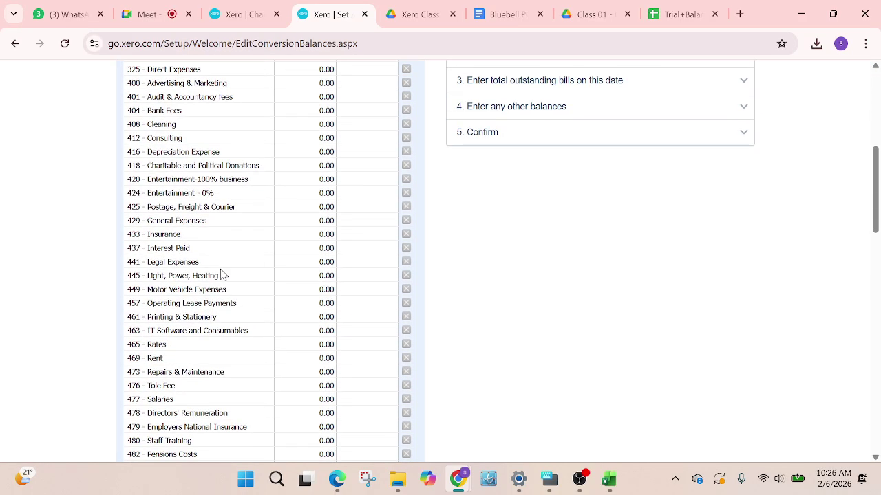
scroll(200, 293, down, 1)
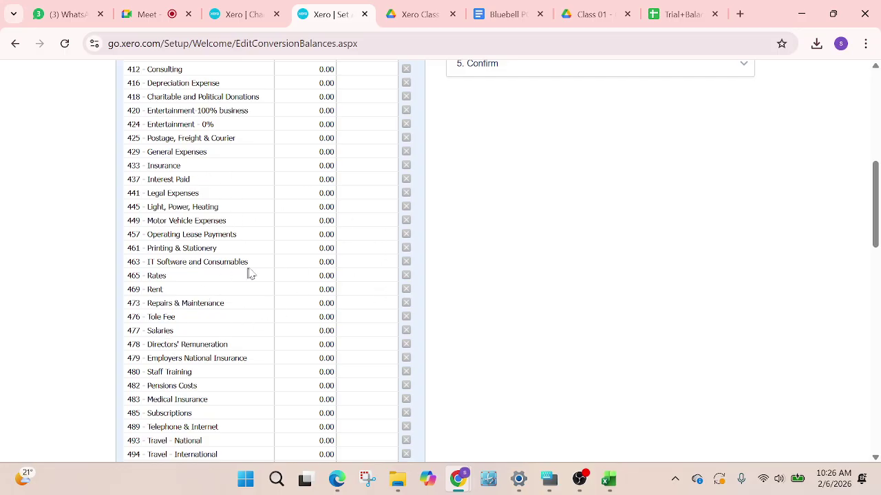
click(688, 9)
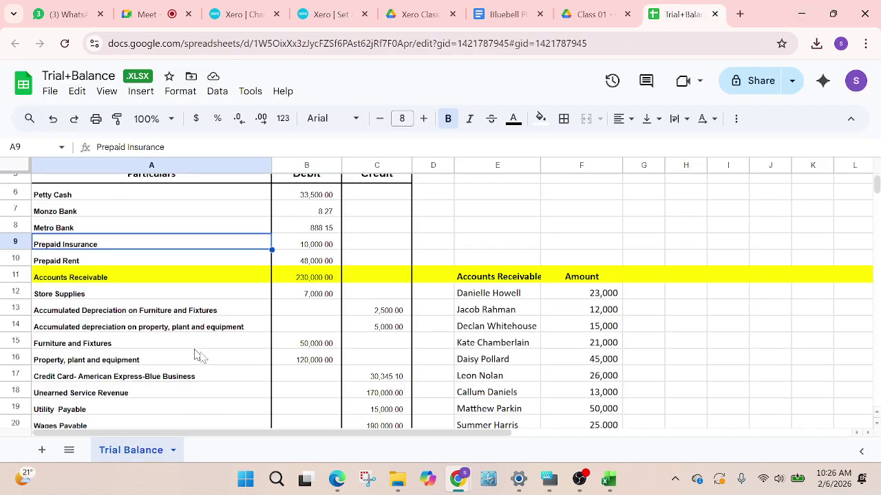
Compare Xero's conversion balances list against the trial balance figures
scroll(275, 382, up, 2)
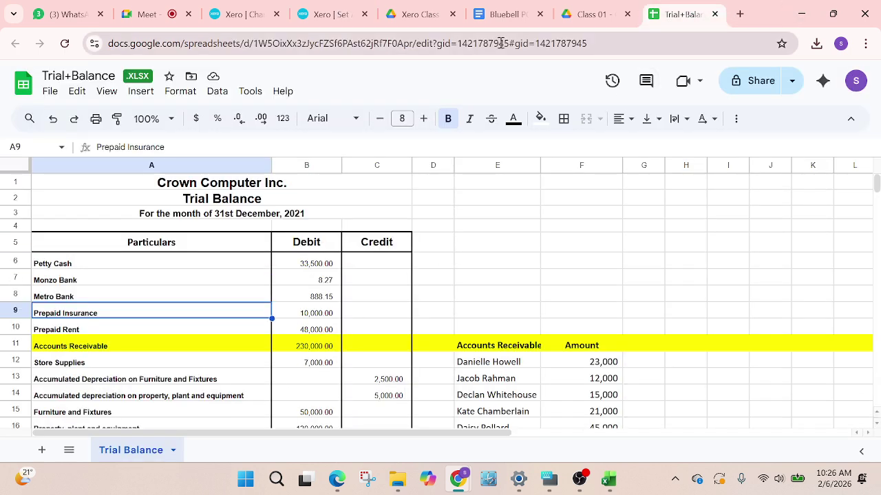
click(315, 15)
scroll(326, 344, down, 10)
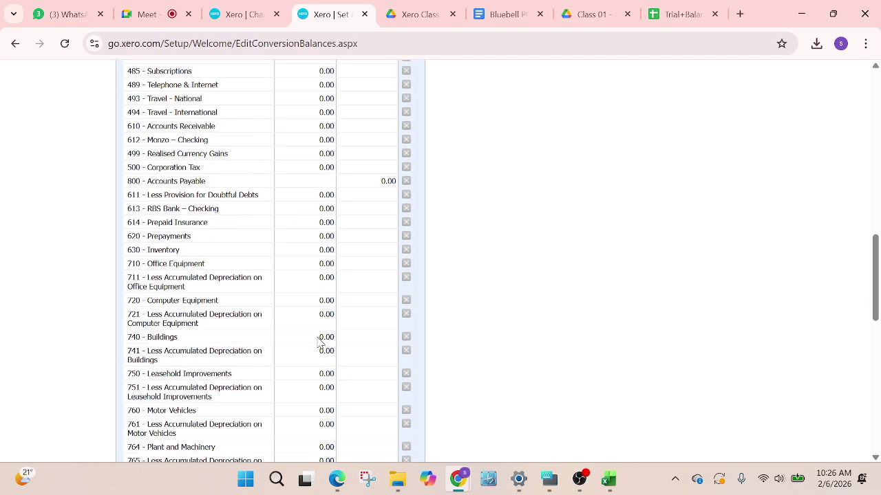
scroll(350, 399, down, 5)
scroll(261, 328, up, 8)
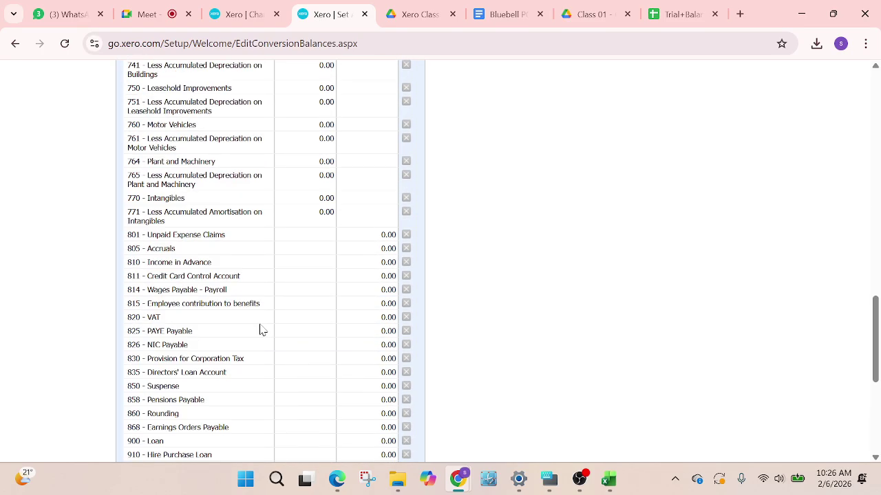
scroll(224, 187, up, 1)
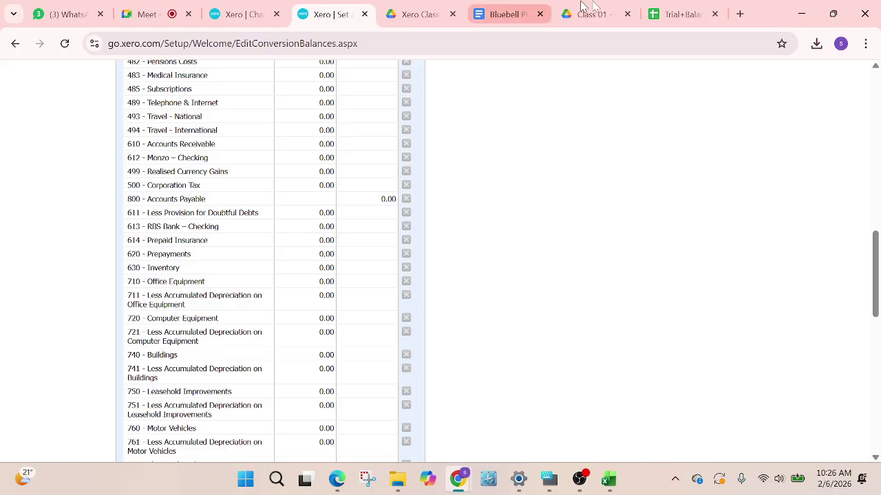
click(671, 14)
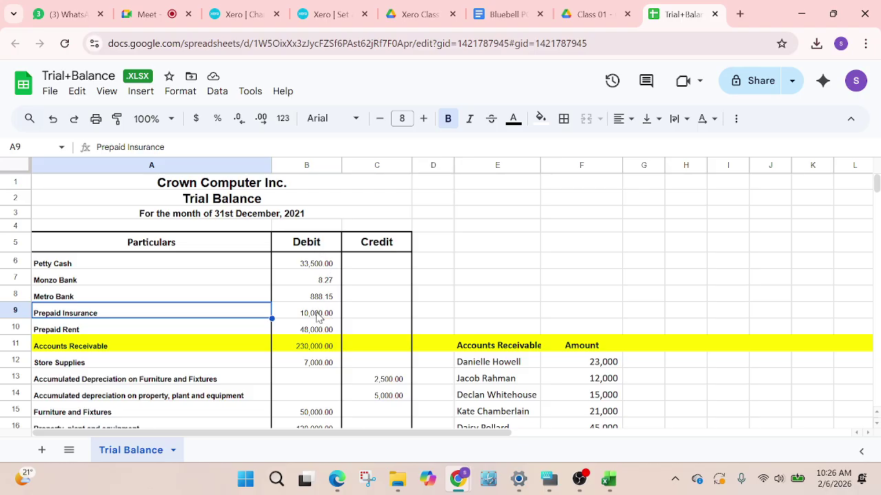
click(311, 17)
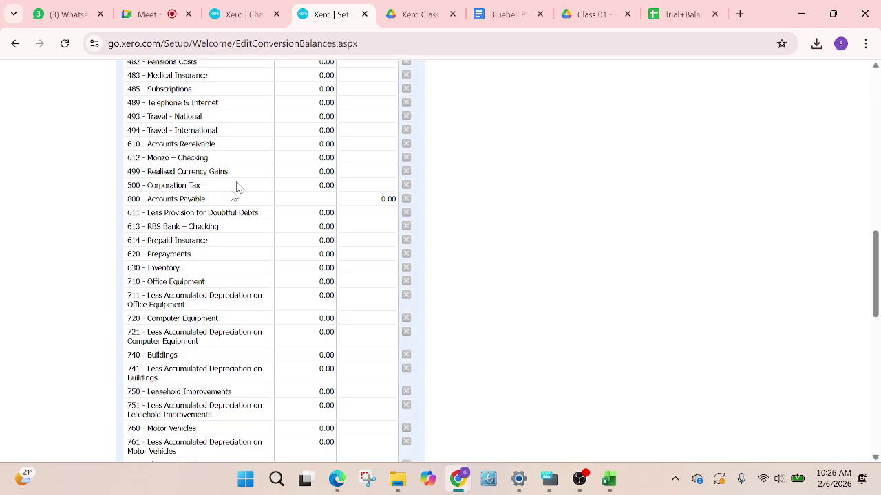
Enter a 10,000.00 debit for 614 Prepaid Insurance, then return to the Trial Balance sheet
click(313, 241)
click(566, 254)
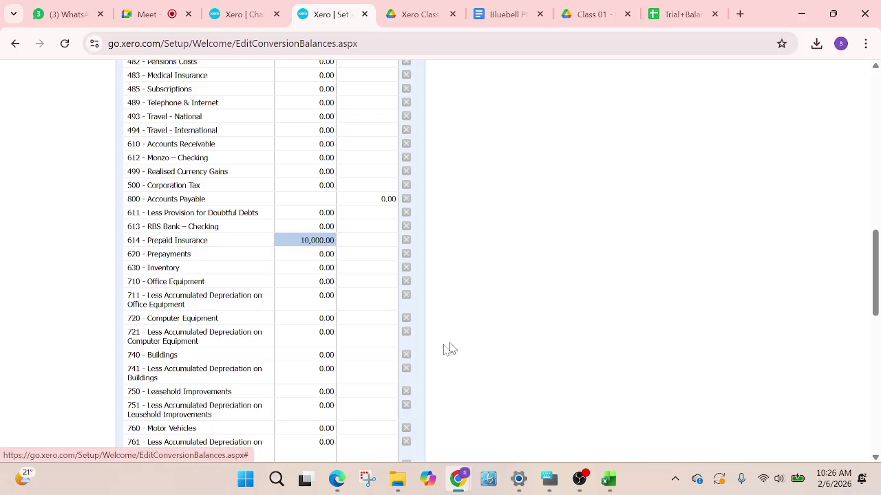
scroll(511, 309, down, 2)
scroll(511, 307, up, 2)
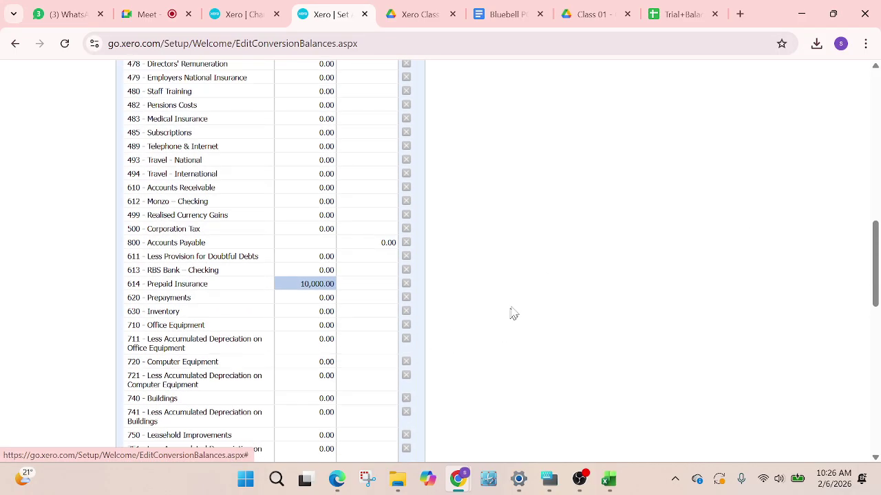
click(690, 16)
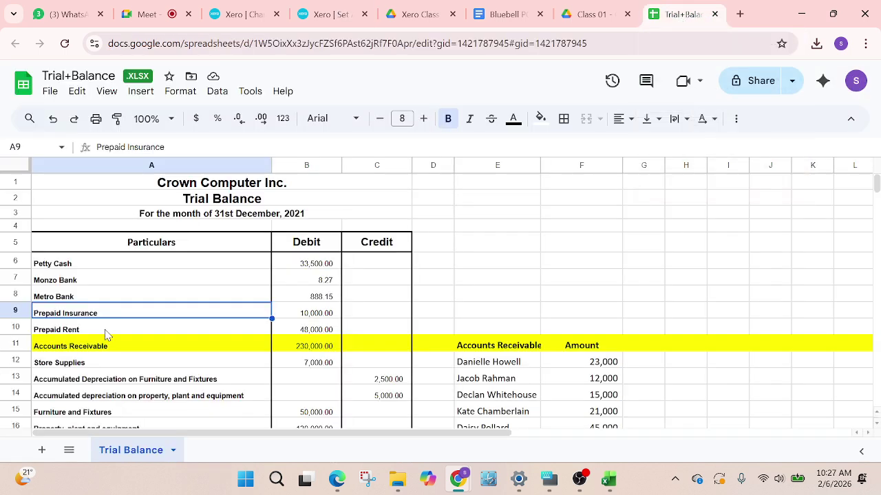
List all accounts in Xero's chart of accounts and search for 'store'
scroll(108, 337, down, 2)
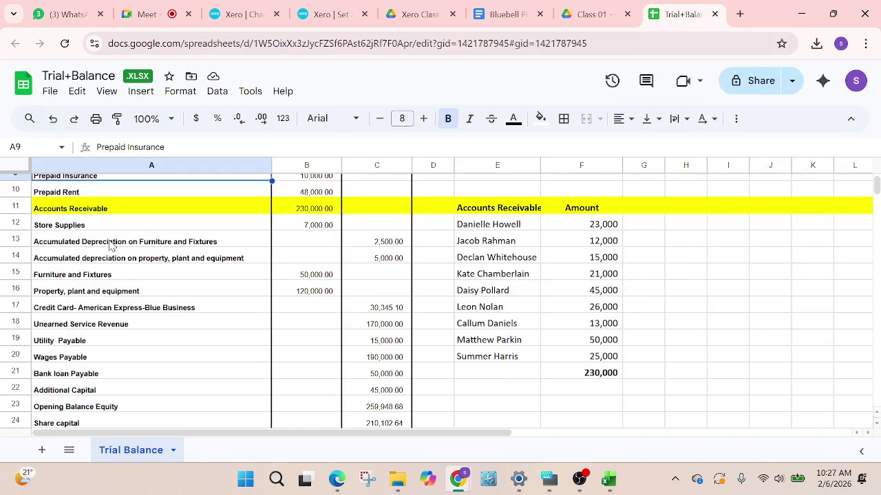
click(234, 15)
scroll(399, 267, up, 2)
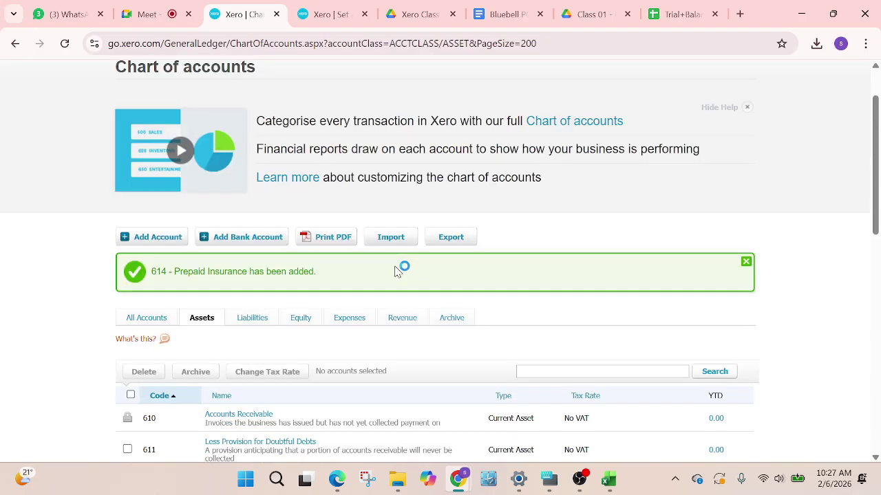
click(146, 384)
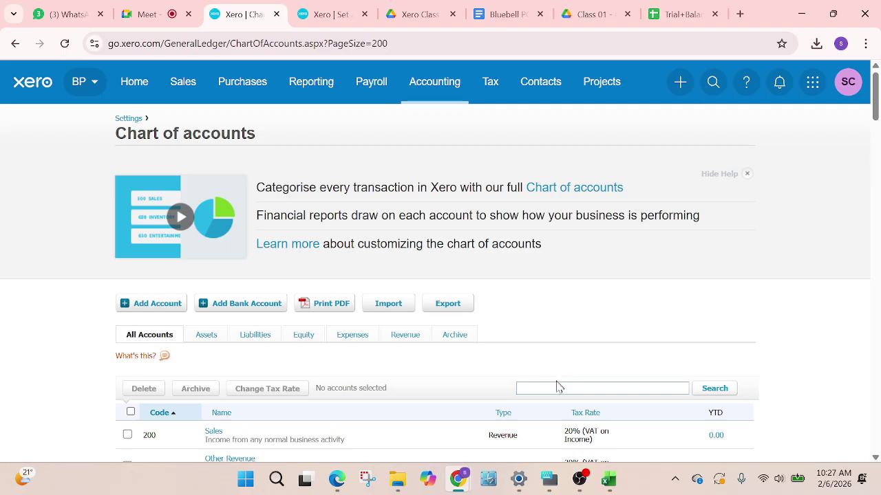
click(554, 388)
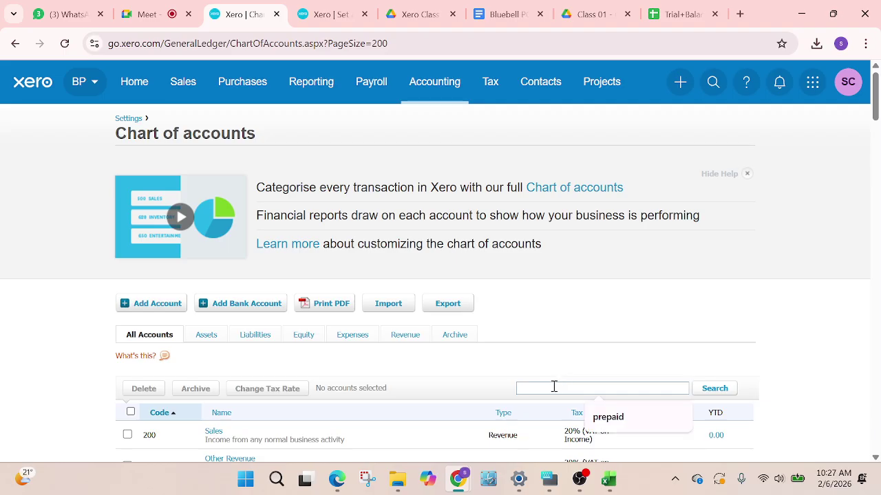
text(store)
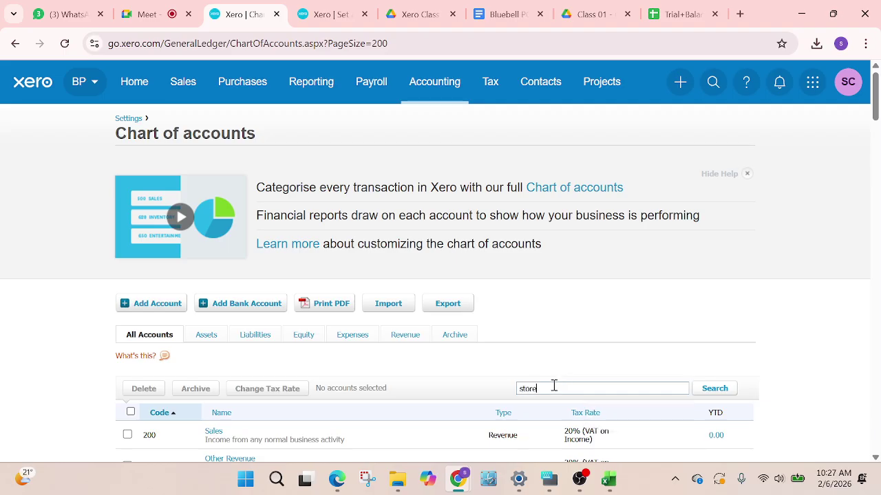
Glance at the conversion balances, then open a blank Add New Account form
scroll(633, 362, down, 2)
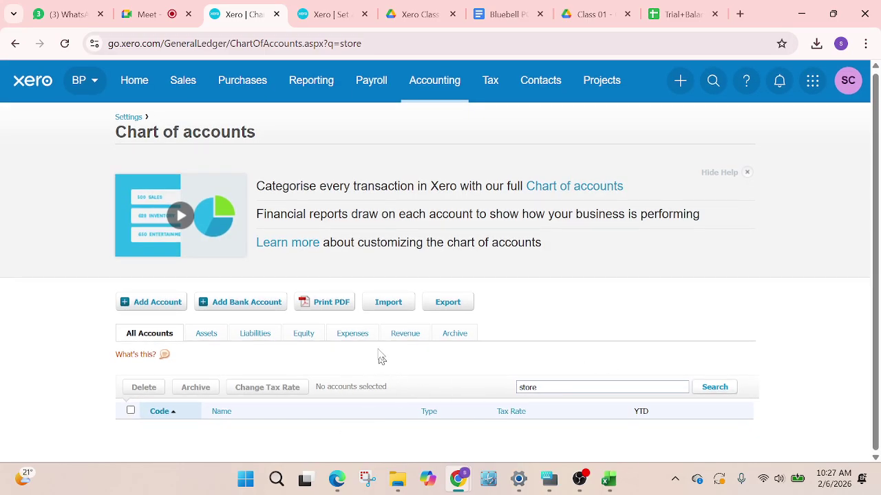
click(327, 14)
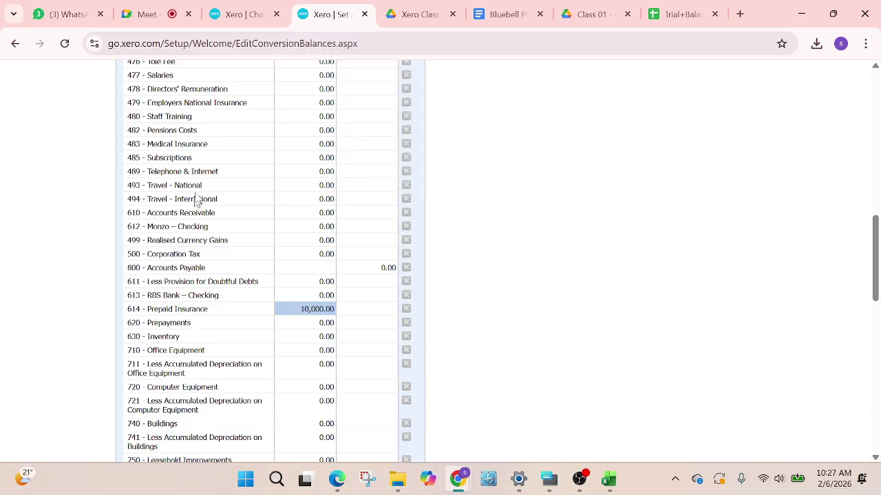
click(249, 15)
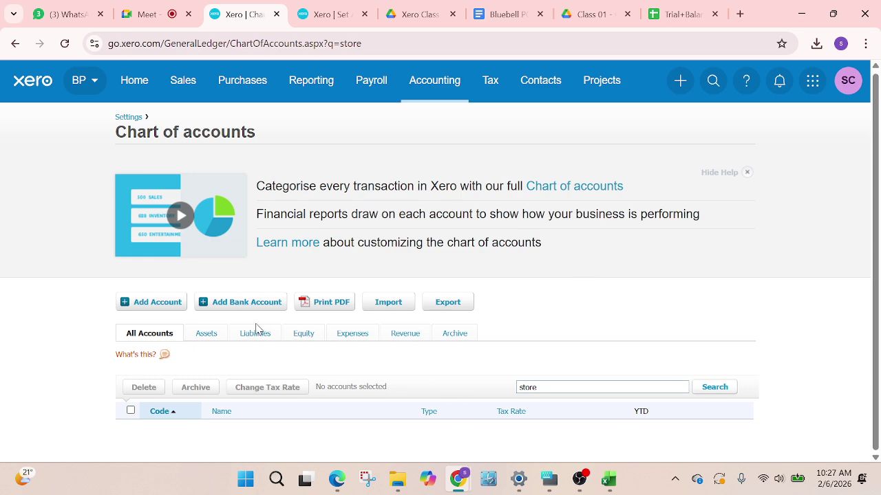
click(142, 303)
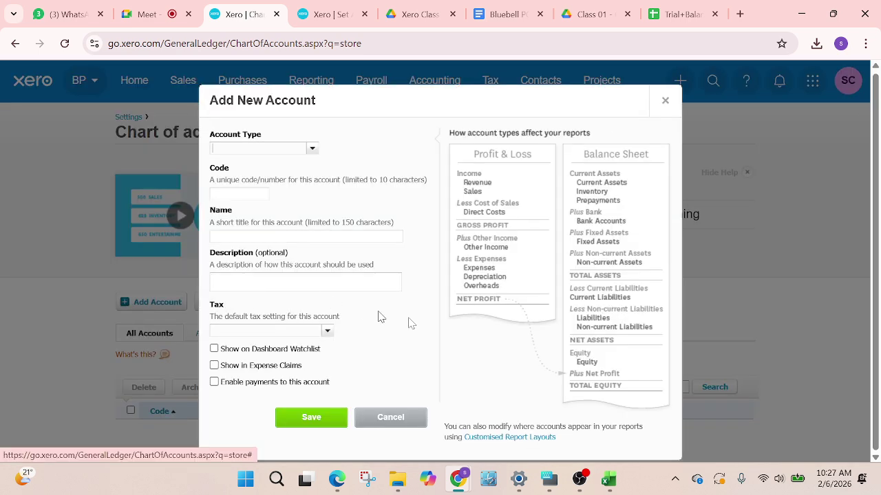
Check the trial balance for the next account, then set the new account's type to Non-current Asset
click(670, 15)
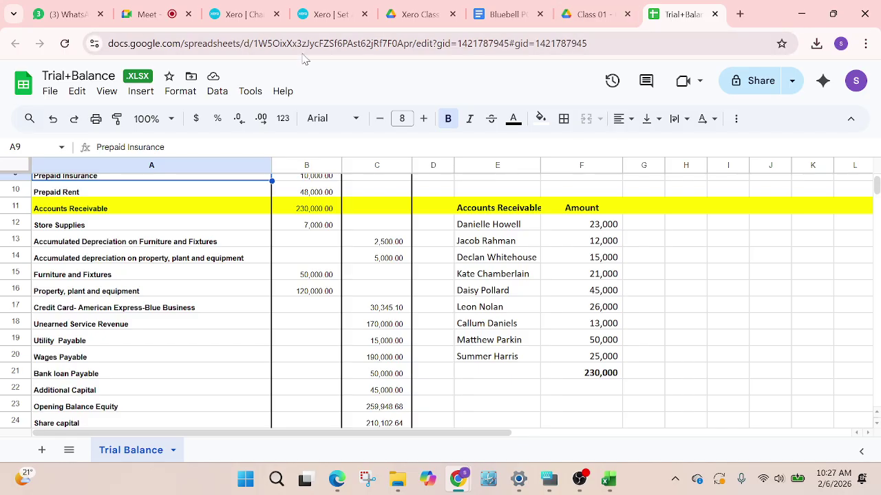
scroll(195, 288, up, 2)
scroll(195, 288, up, 2)
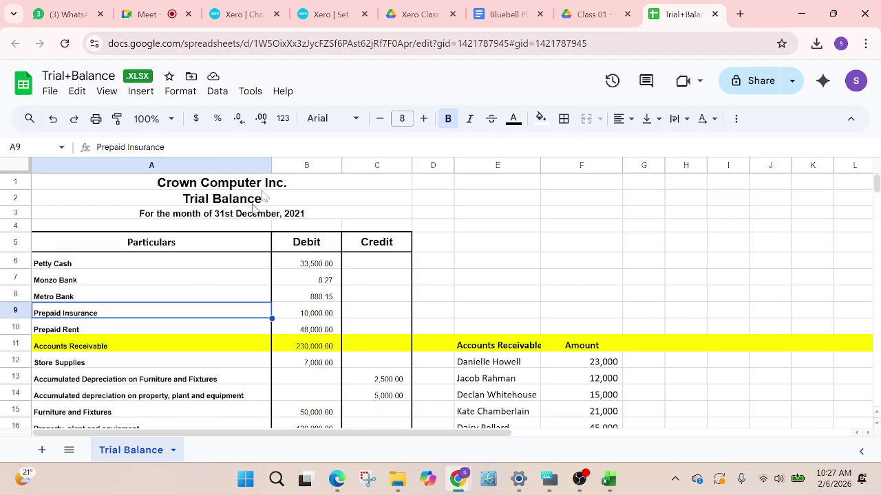
scroll(265, 197, down, 2)
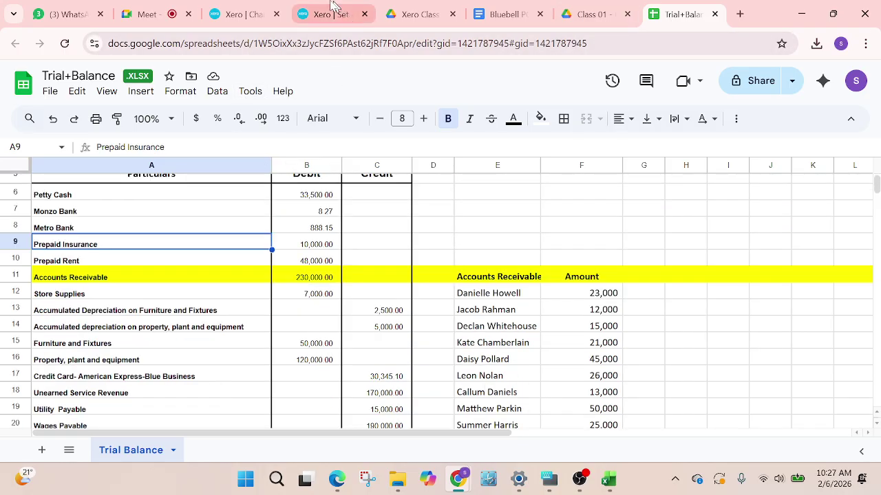
click(259, 16)
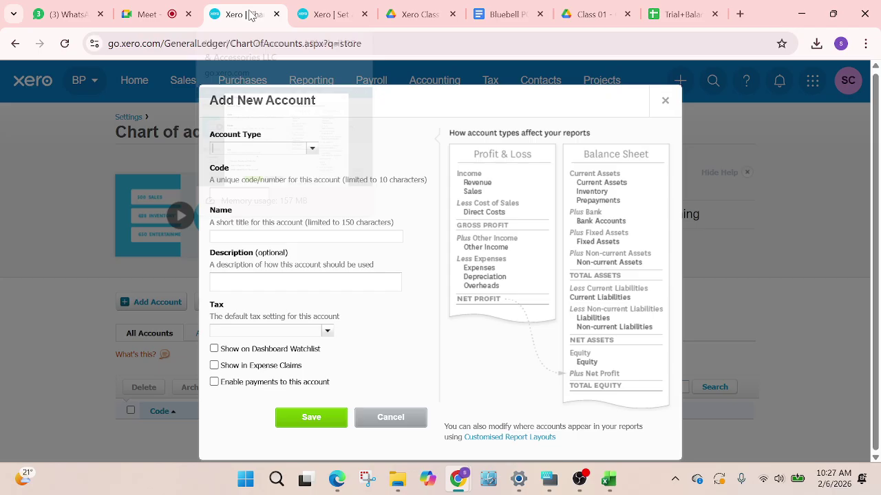
click(313, 151)
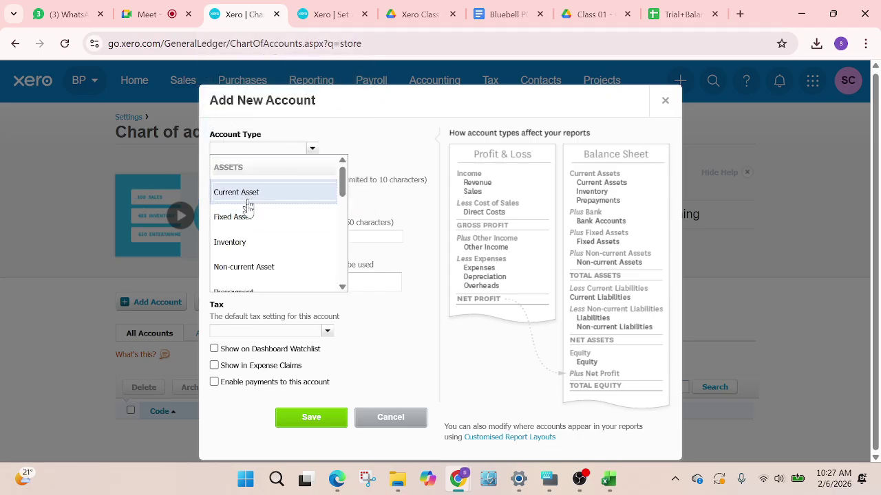
click(250, 272)
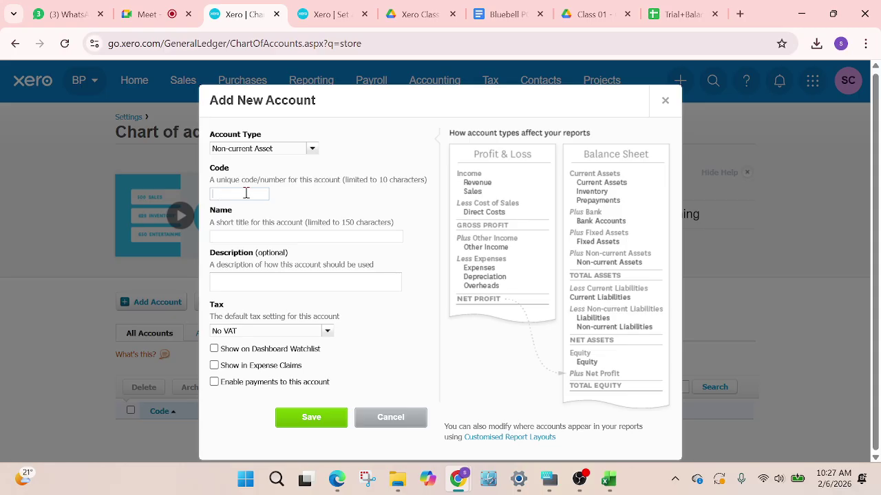
click(250, 236)
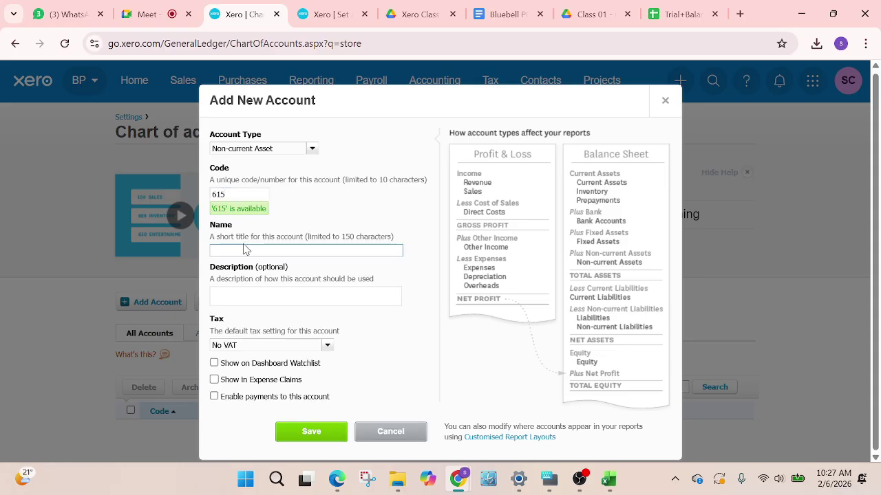
Copy 'Store Supplies' from the trial balance into Name and Description, show it on the watchlist, and save
click(669, 17)
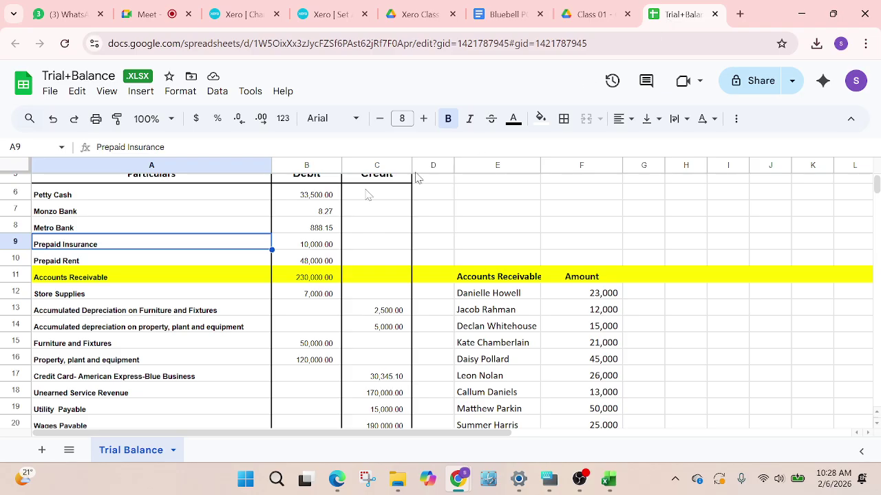
click(62, 296)
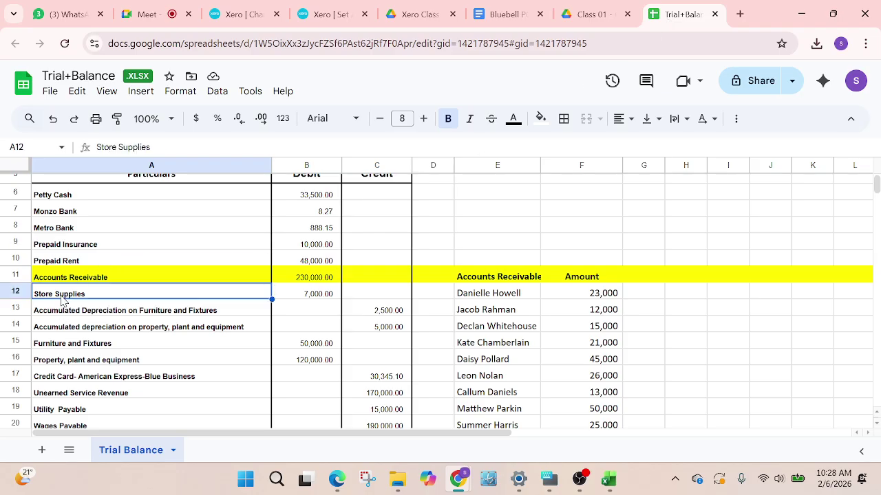
key(ctrl+c)
click(260, 13)
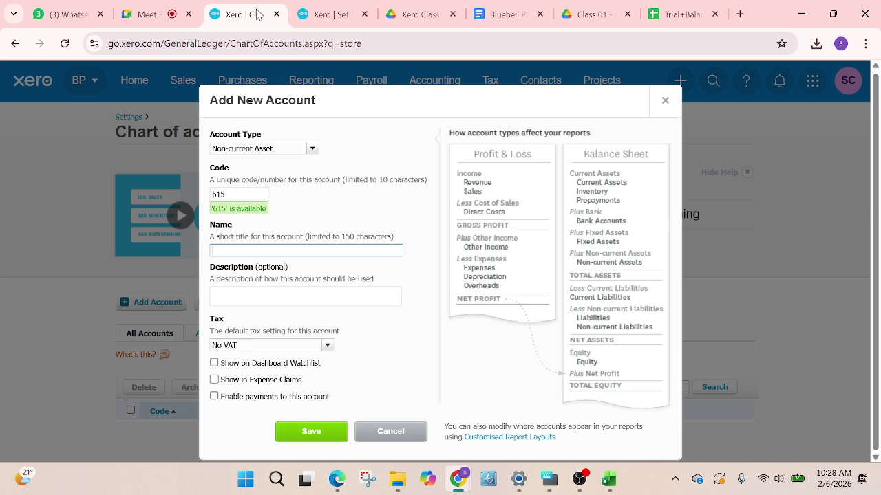
key(ctrl+v)
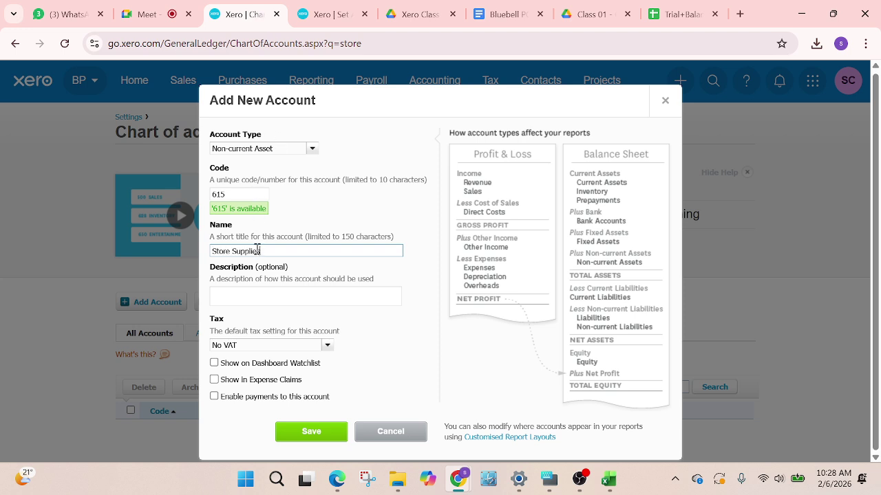
click(244, 297)
key(ctrl+v)
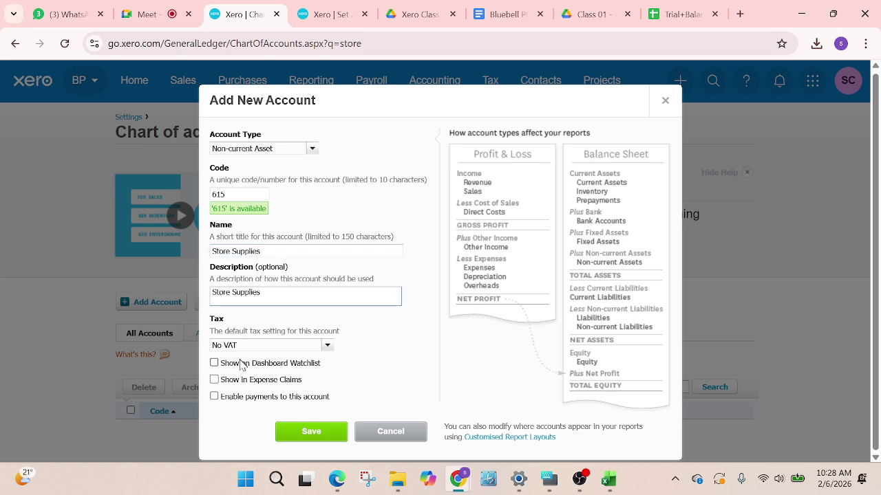
click(287, 366)
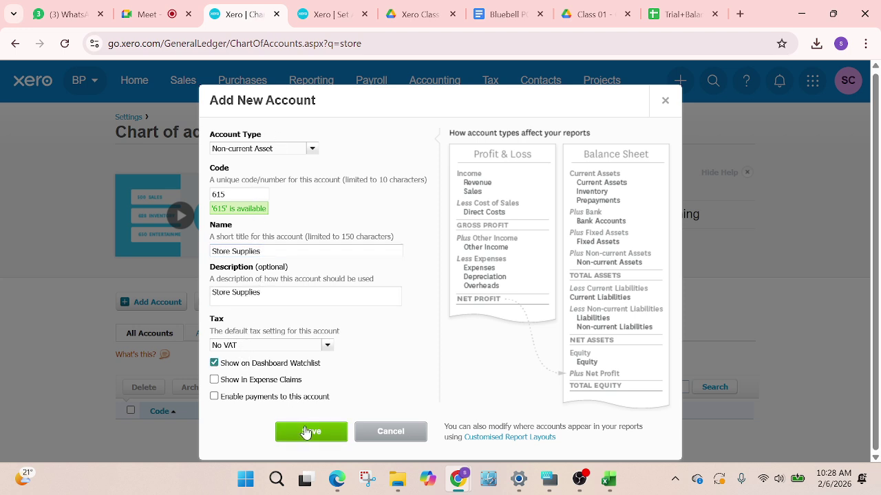
click(309, 431)
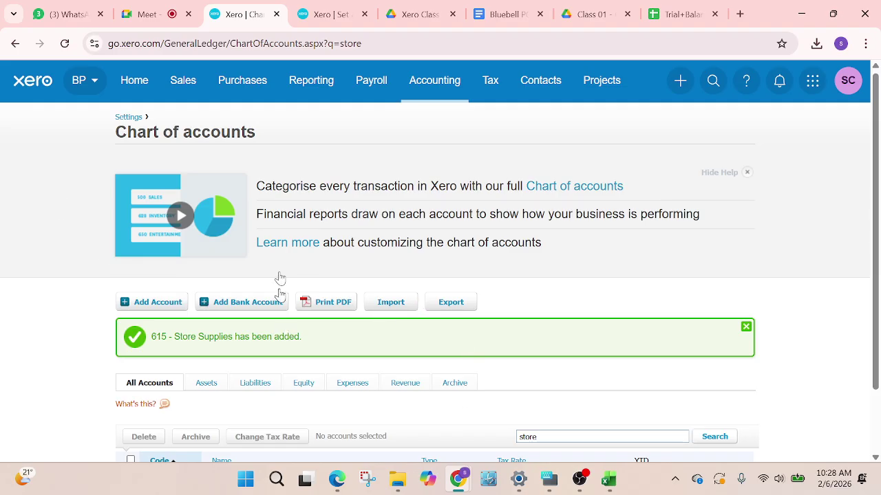
Reload the conversion balances page so the new accounts appear, and select the Prepaid Insurance debit cell
click(323, 16)
scroll(242, 194, up, 10)
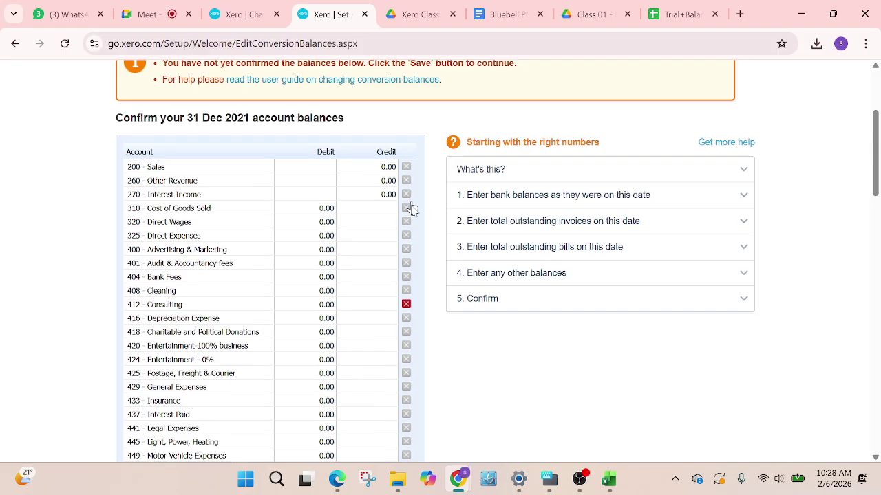
scroll(373, 321, down, 10)
scroll(320, 323, up, 15)
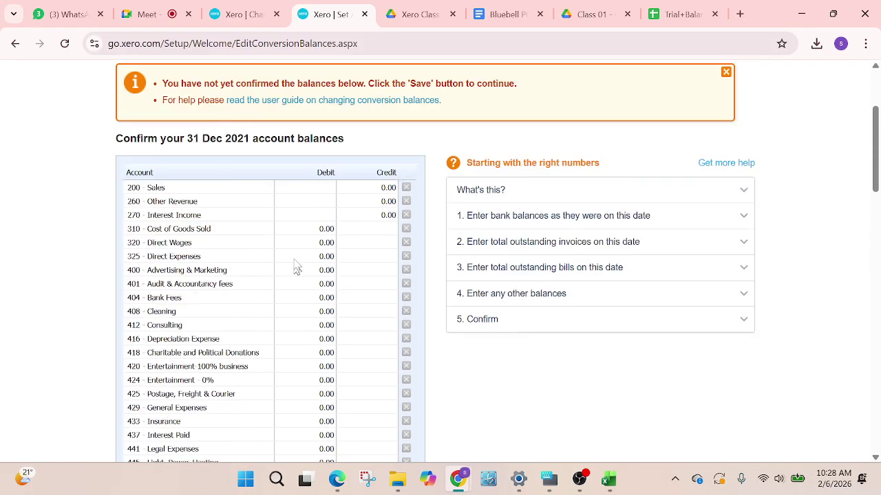
click(64, 43)
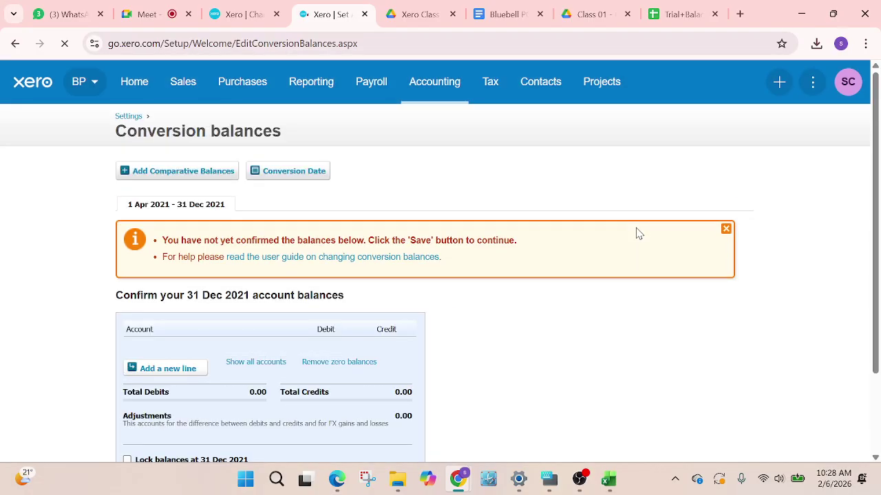
scroll(224, 370, down, 7)
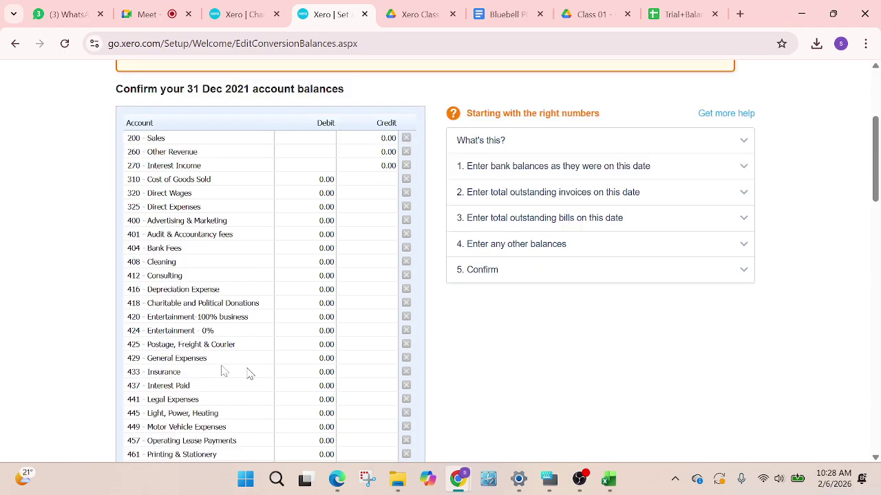
scroll(150, 335, down, 3)
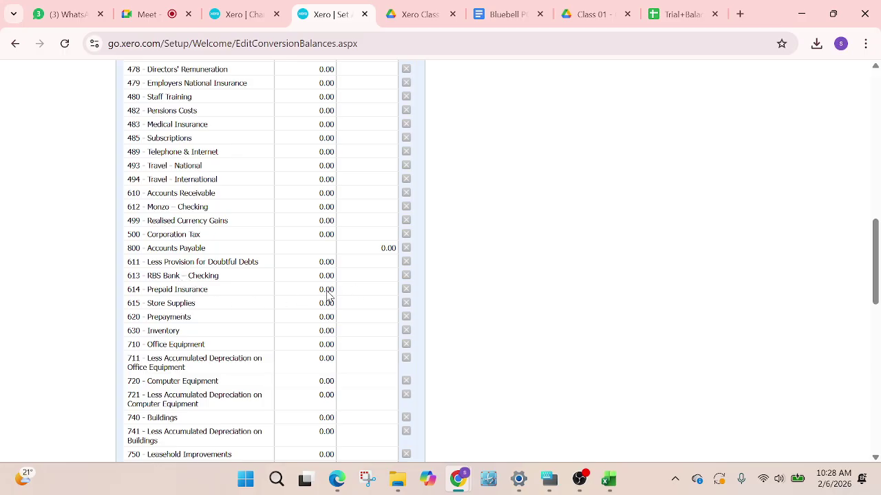
click(336, 291)
Scroll through the conversion balances list, then bring up the Trial Balance spreadsheet
scroll(853, 368, down, 1)
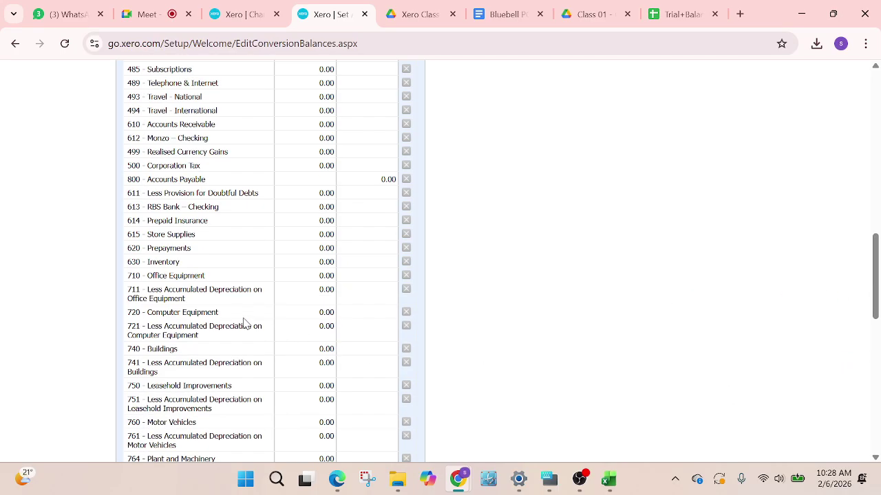
scroll(251, 313, down, 3)
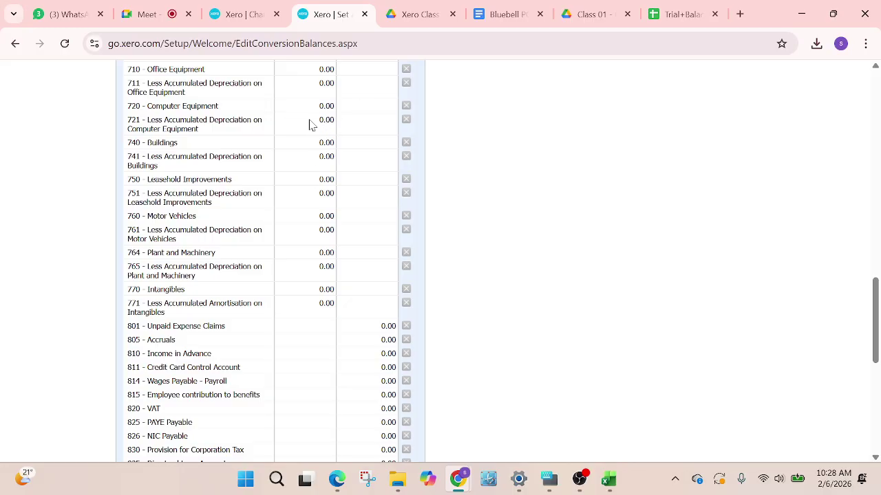
scroll(321, 150, down, 6)
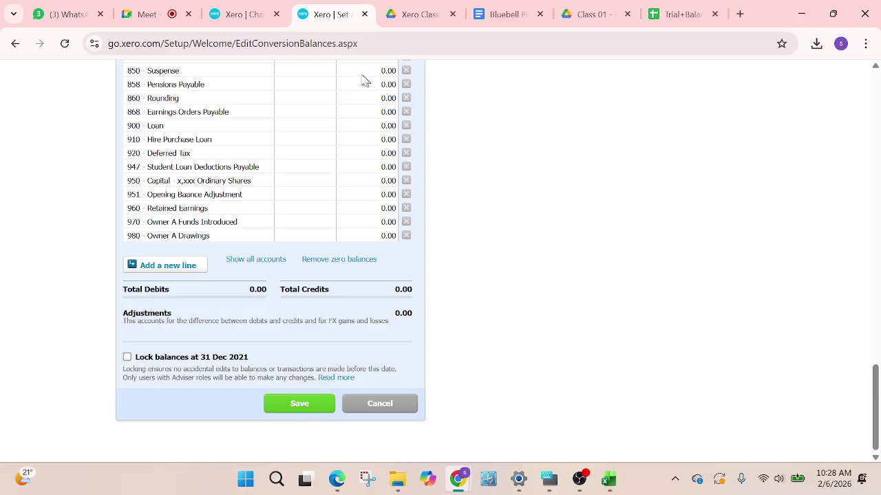
scroll(251, 151, up, 1)
scroll(251, 151, up, 6)
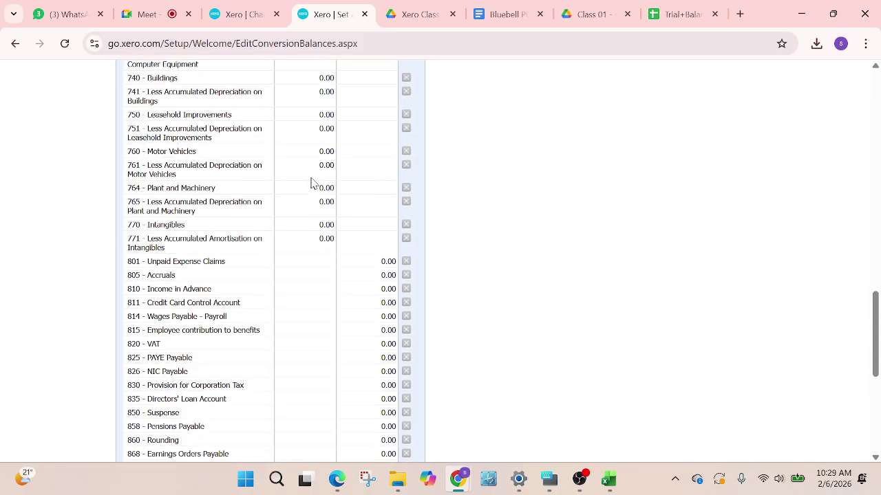
scroll(344, 199, up, 5)
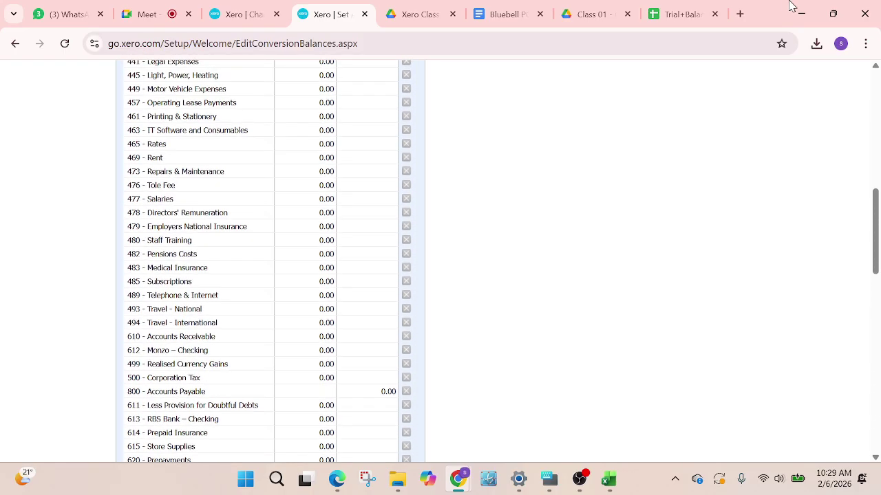
click(681, 24)
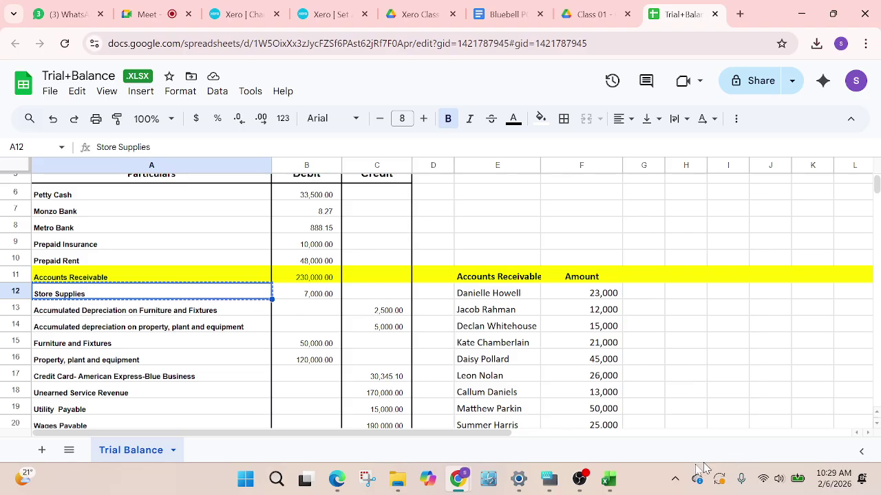
mouse_move(580, 482)
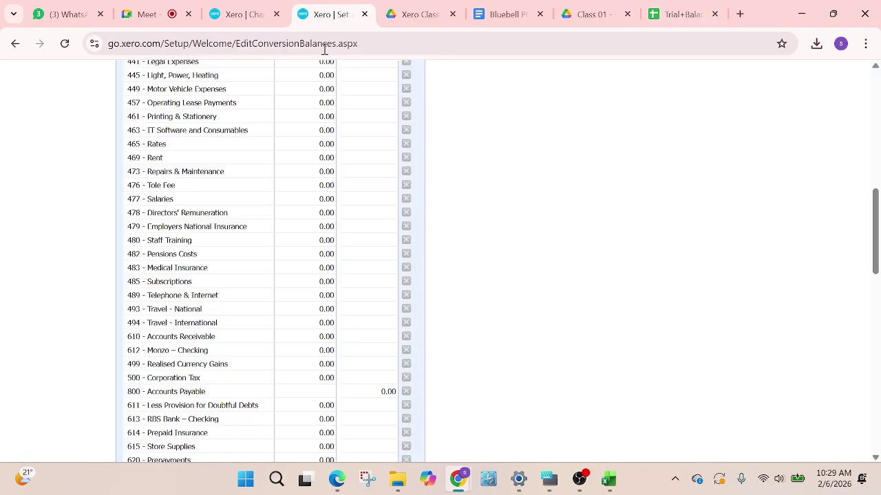
Enter a 10,000 debit opening balance for 614 Prepaid Insurance, then return to the Trial Balance sheet
click(329, 14)
scroll(206, 354, down, 2)
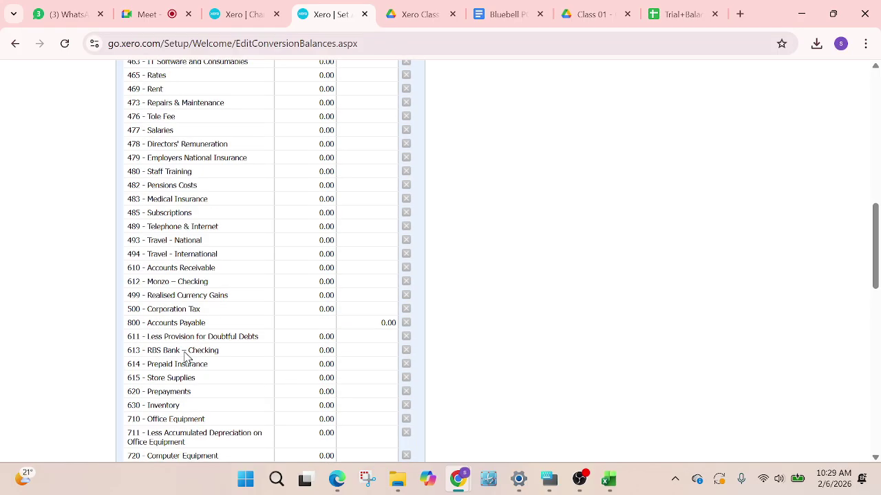
scroll(184, 326, down, 3)
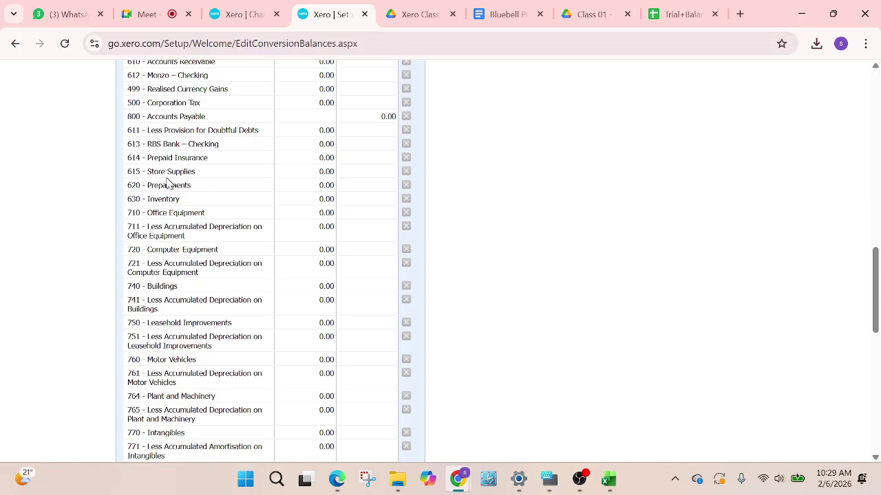
click(321, 158)
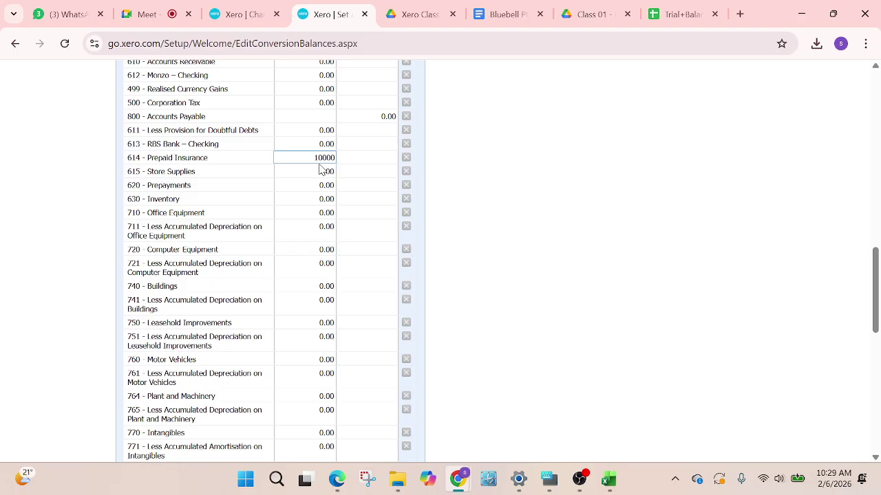
text(10000)
click(784, 191)
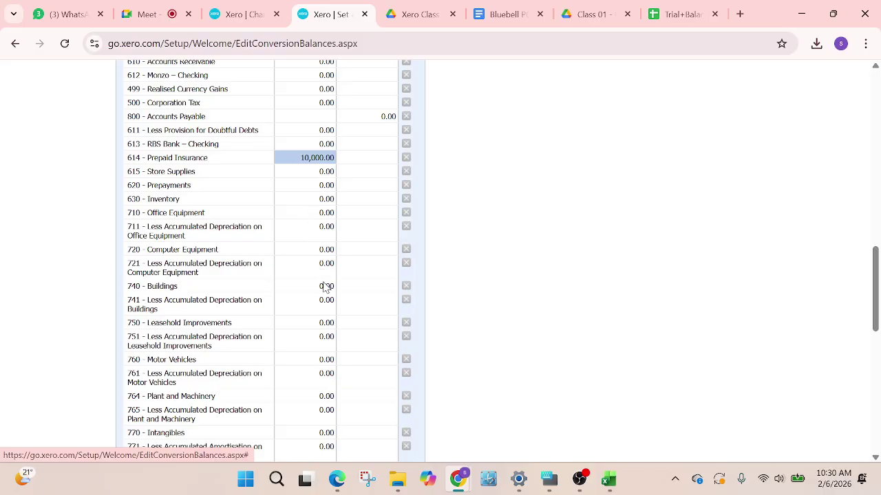
scroll(349, 196, up, 1)
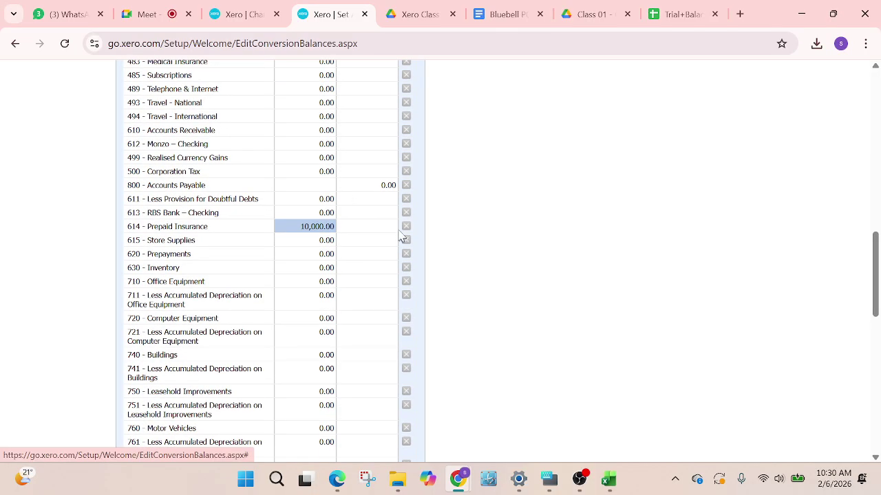
scroll(401, 237, up, 1)
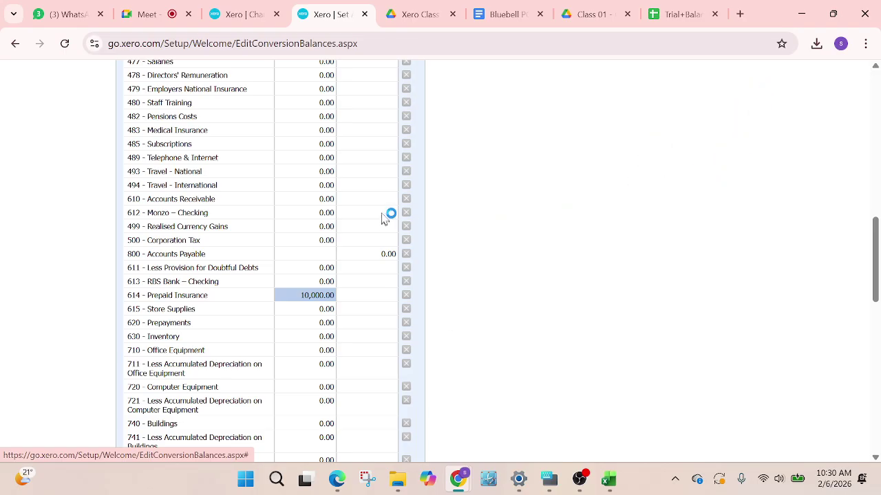
scroll(383, 219, up, 7)
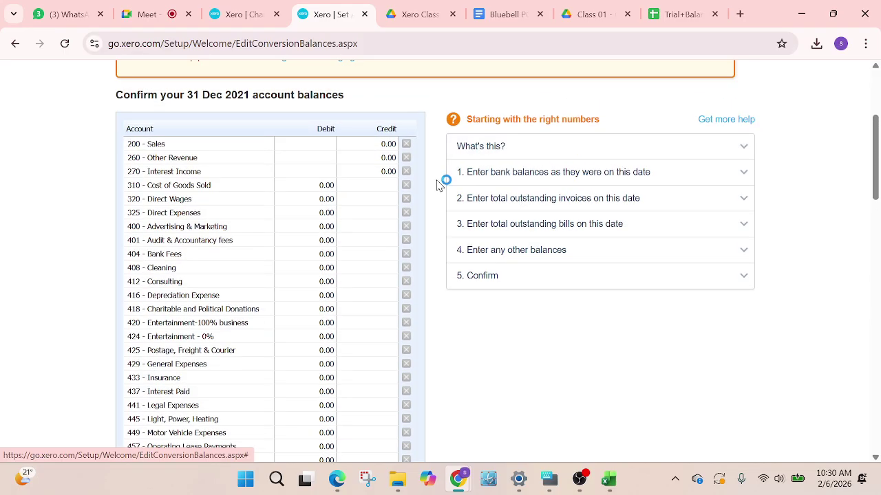
click(677, 14)
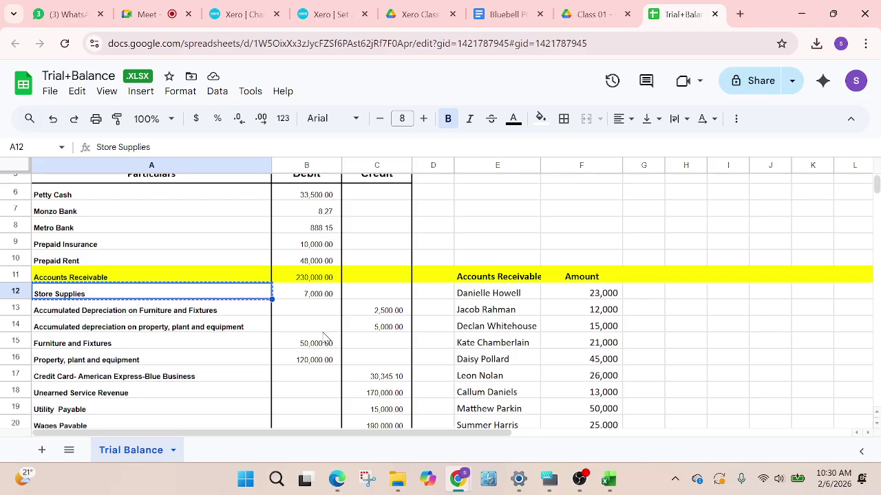
Scan the Trial Balance sheet figures, then switch back to Xero's conversion balances page
scroll(298, 309, down, 2)
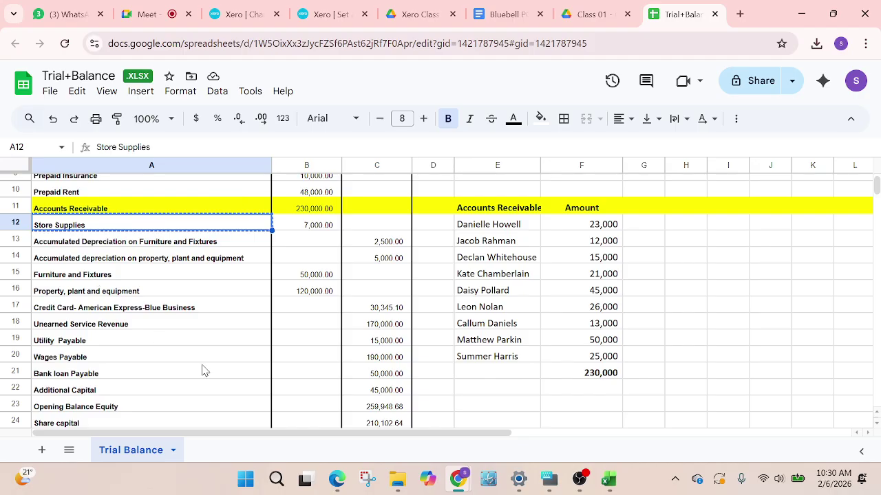
scroll(200, 366, up, 3)
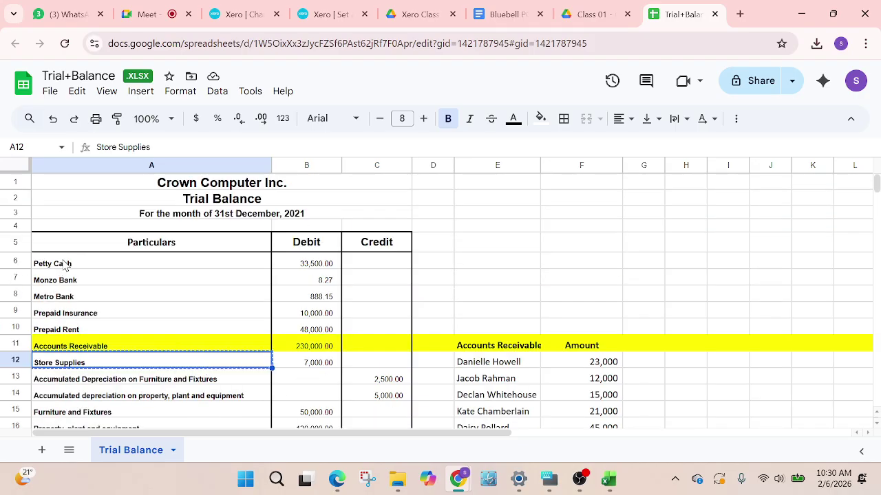
click(320, 15)
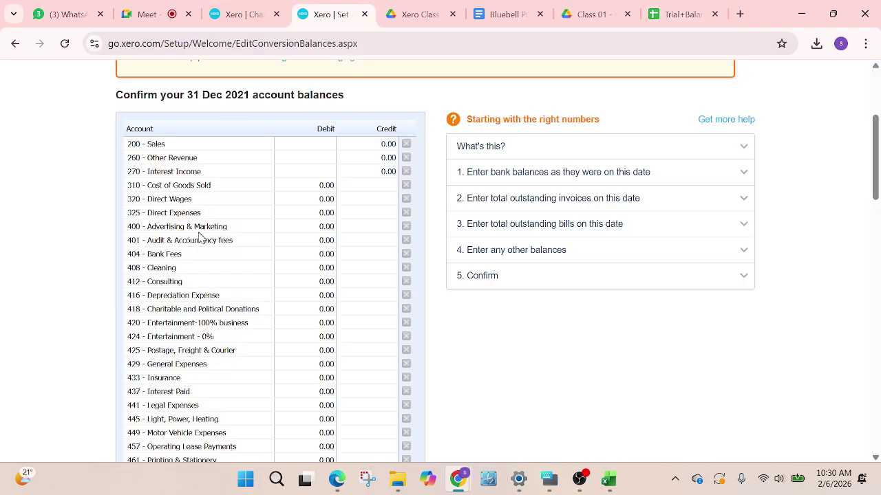
Open the chart of accounts, list all accounts, then filter to Assets to find accounts 614 and 615
click(241, 15)
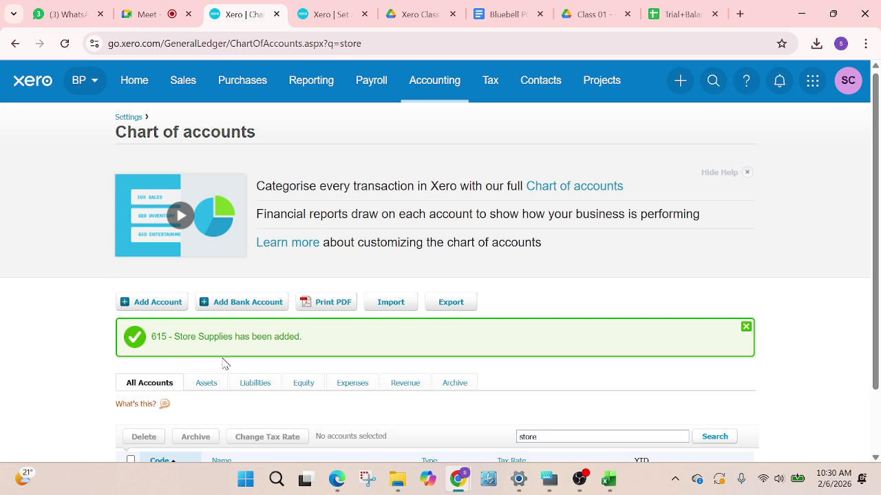
scroll(186, 344, down, 1)
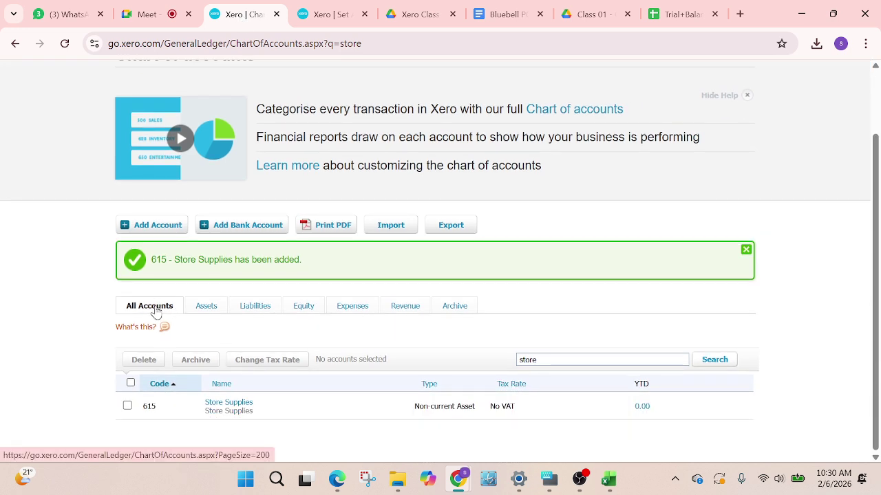
click(157, 307)
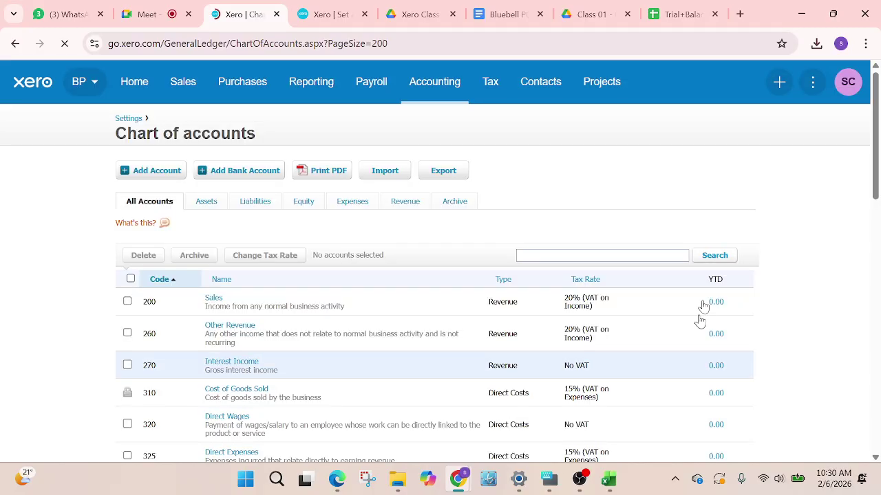
scroll(266, 275, down, 2)
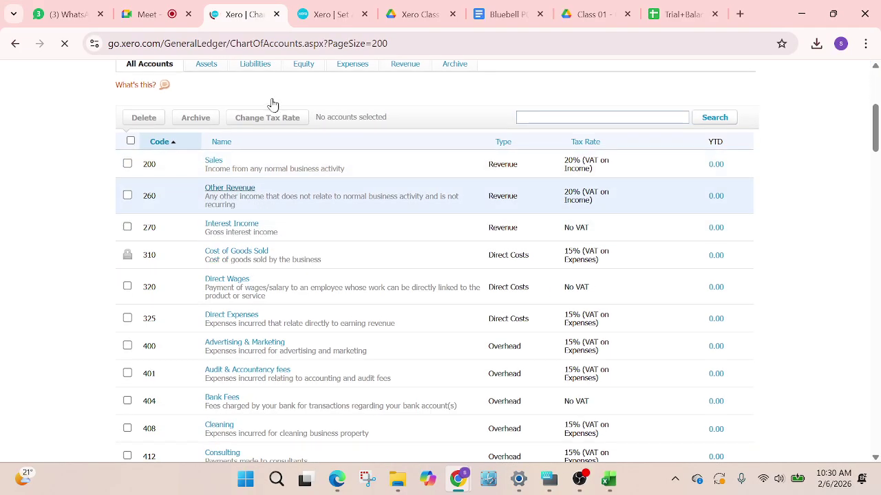
scroll(206, 148, up, 1)
click(210, 135)
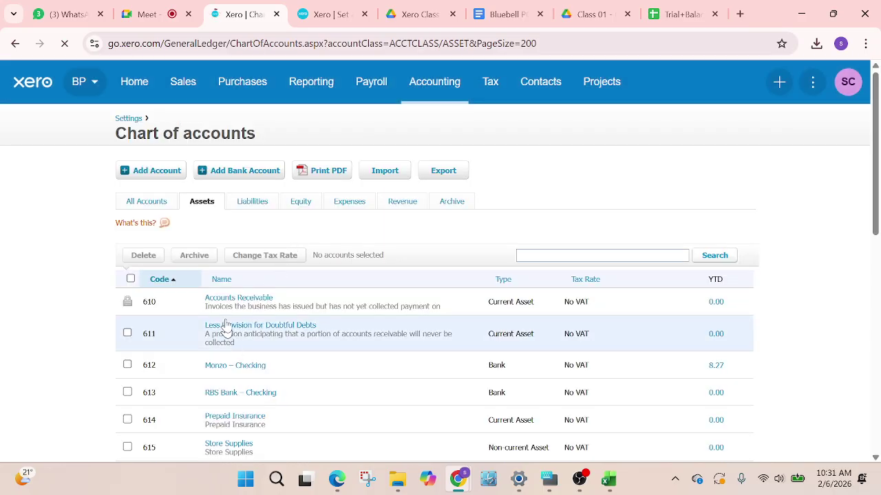
scroll(397, 408, down, 3)
scroll(342, 388, down, 1)
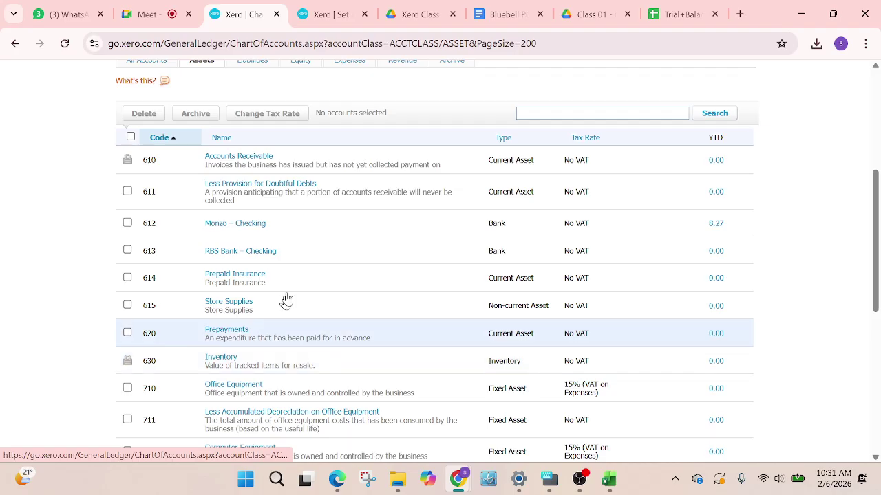
scroll(309, 309, down, 2)
scroll(305, 333, down, 3)
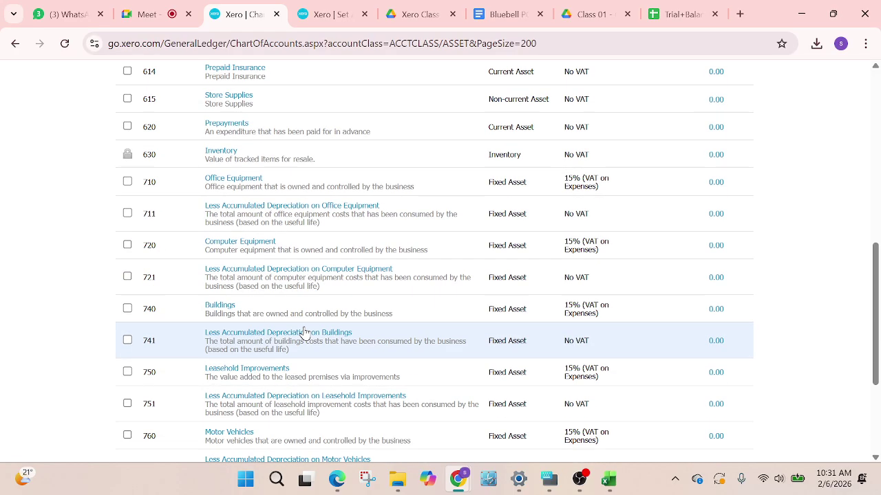
scroll(305, 336, down, 1)
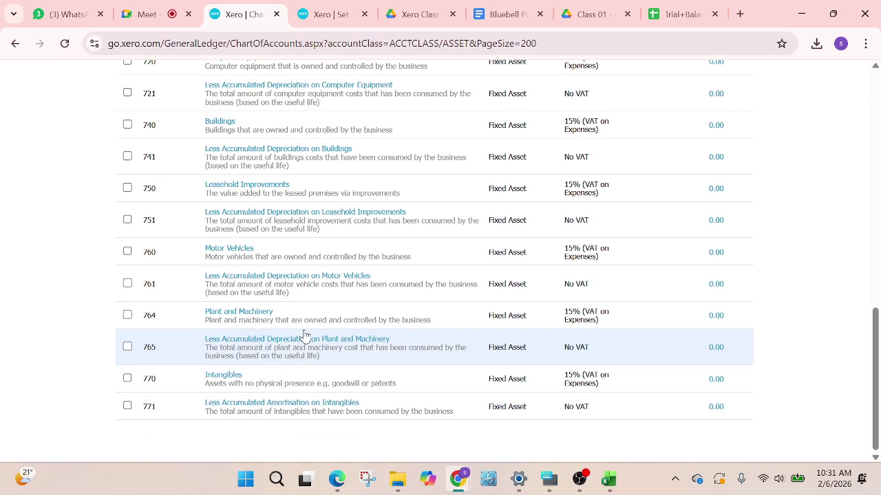
scroll(415, 299, up, 8)
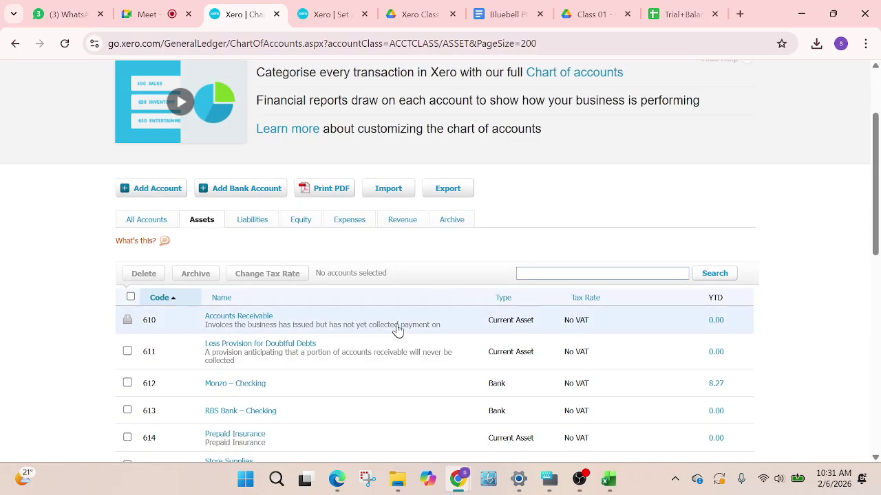
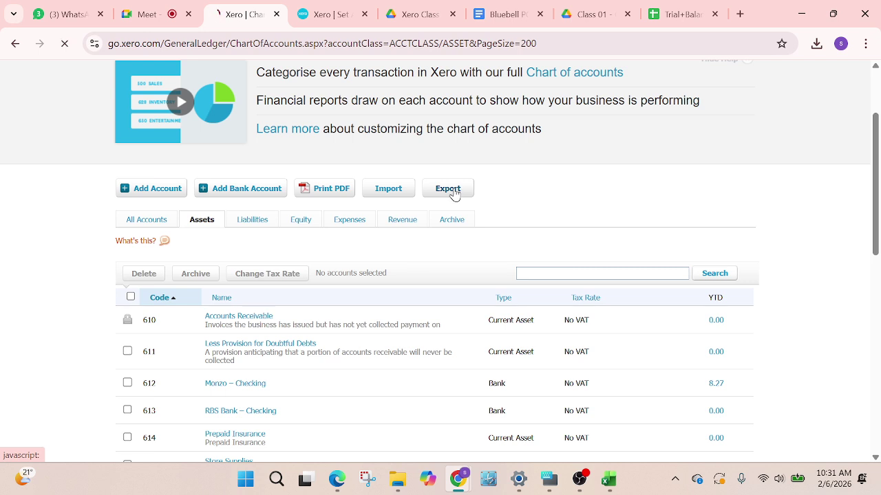
Export Xero's chart of accounts to CSV and open ChartOfAccounts (4).csv from the downloads
click(454, 194)
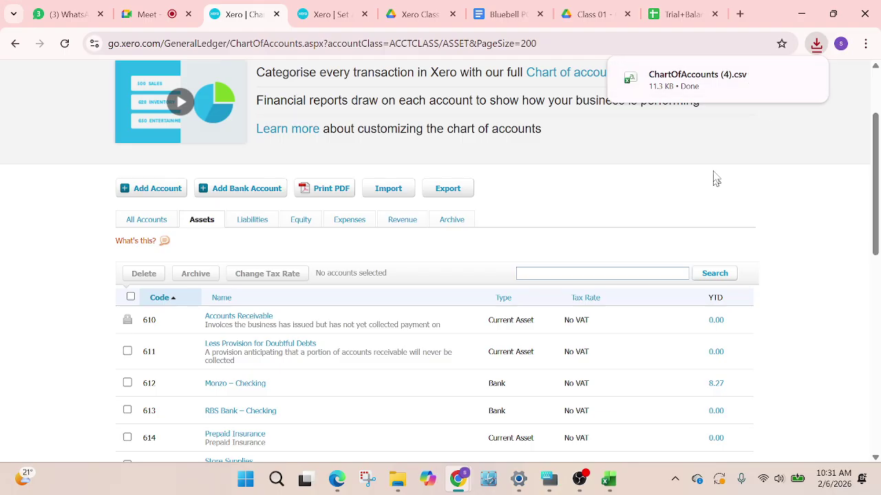
mouse_move(759, 82)
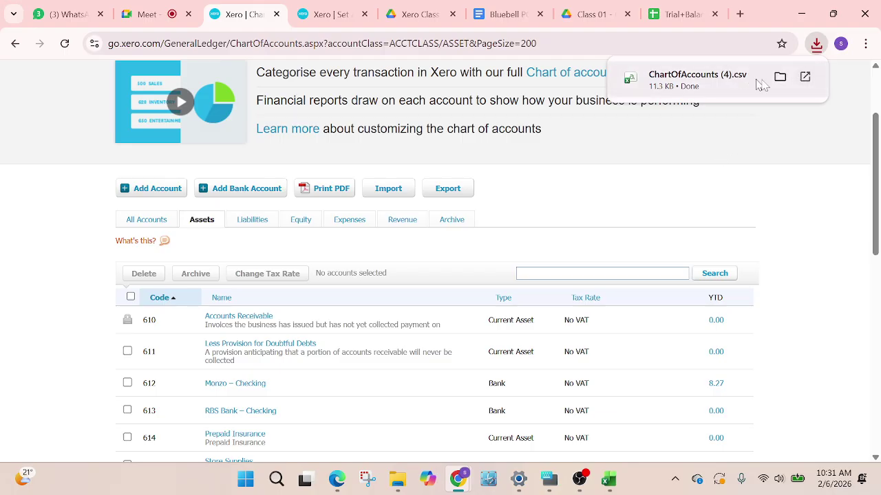
click(805, 78)
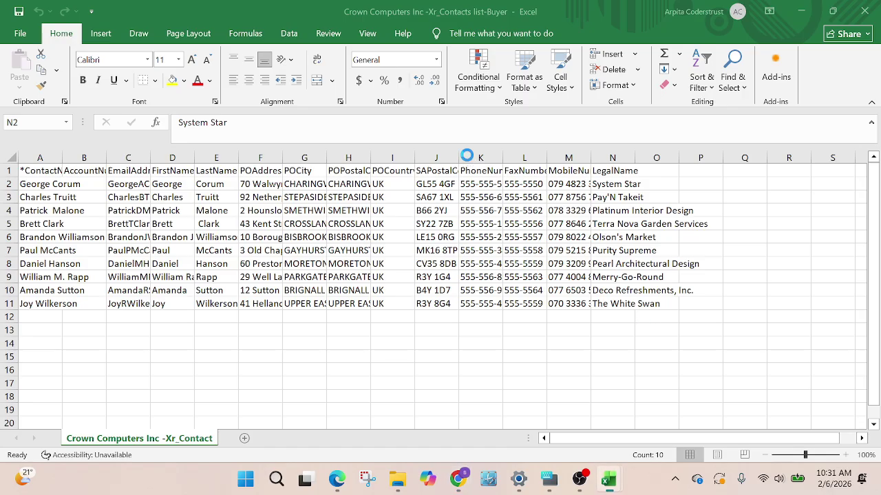
Scroll ChartOfAccounts (4) down to its last account, code 980 in row 93, then return to Xero
scroll(68, 268, down, 1)
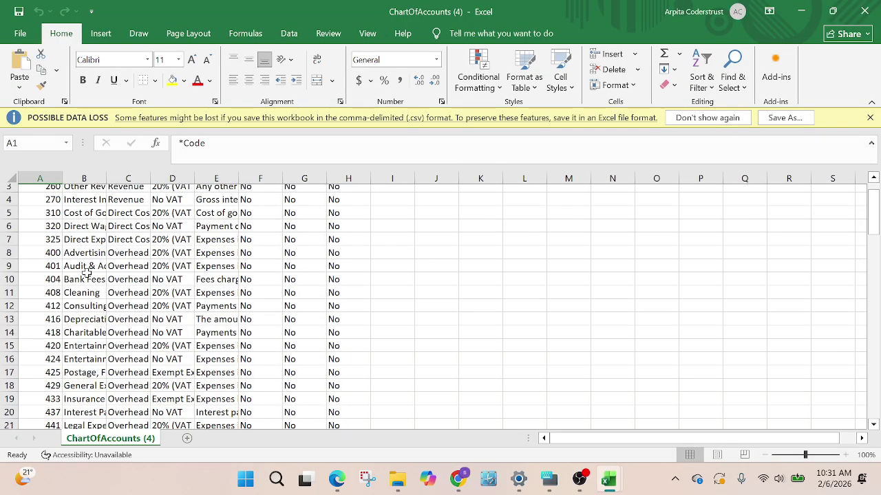
scroll(256, 306, up, 1)
scroll(234, 309, down, 4)
scroll(234, 310, down, 15)
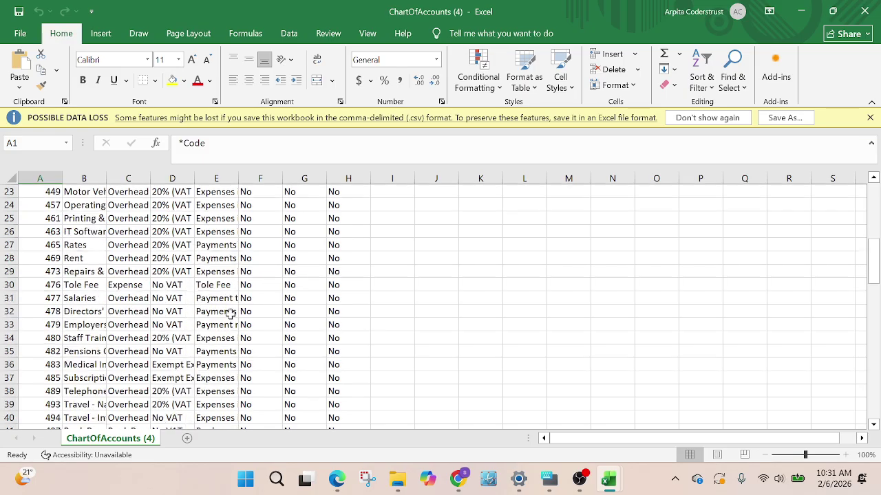
scroll(231, 312, down, 10)
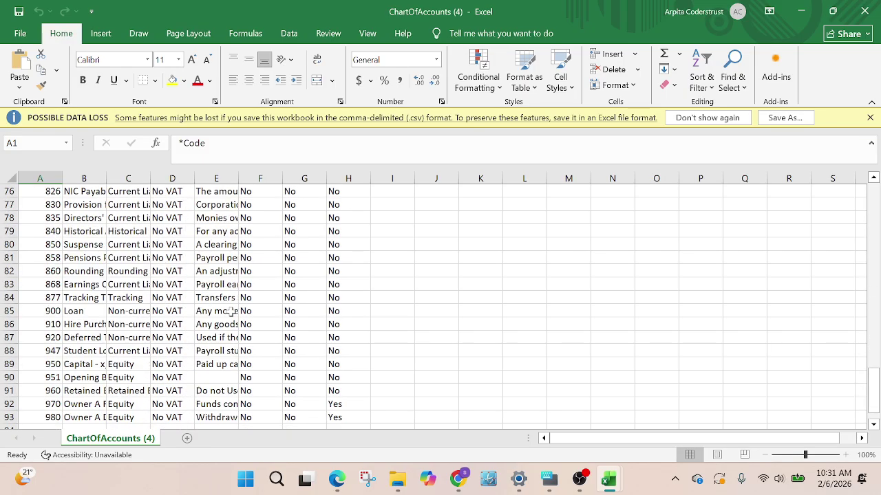
scroll(231, 311, up, 2)
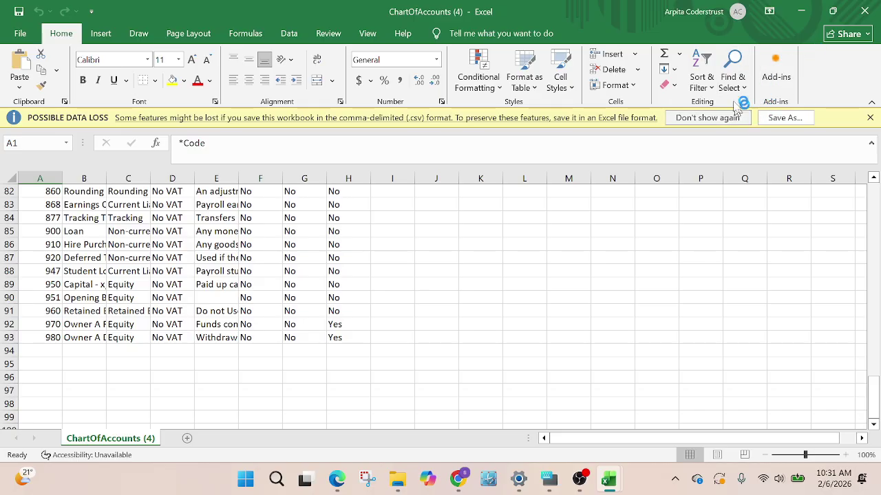
mouse_move(610, 484)
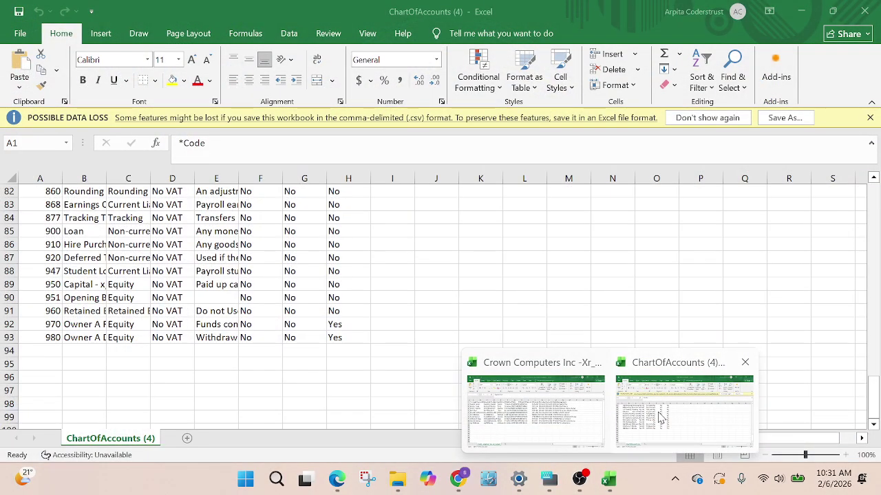
click(659, 416)
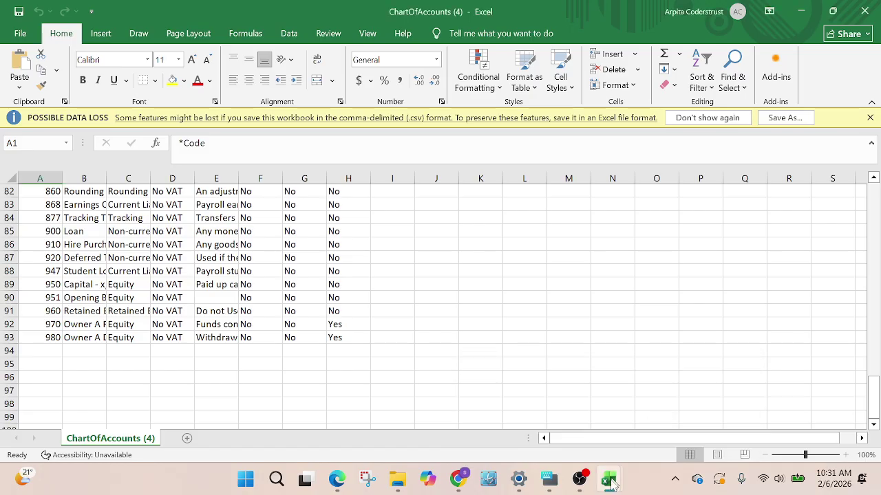
mouse_move(465, 484)
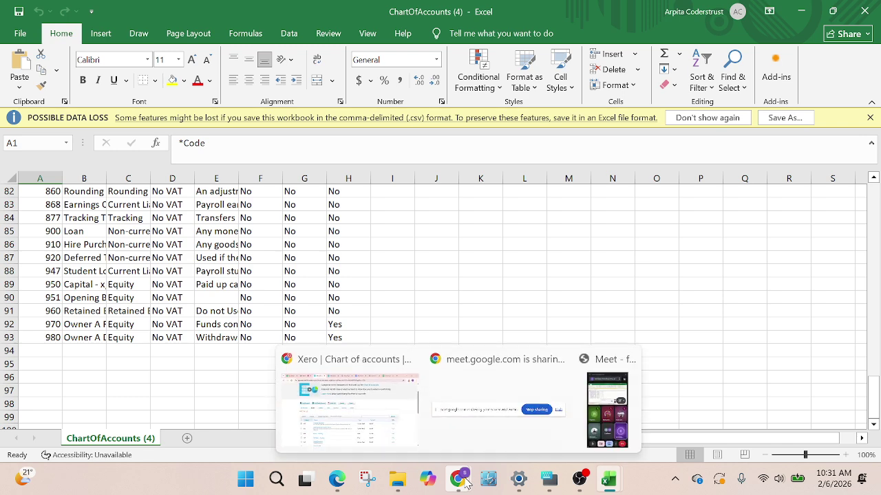
click(393, 440)
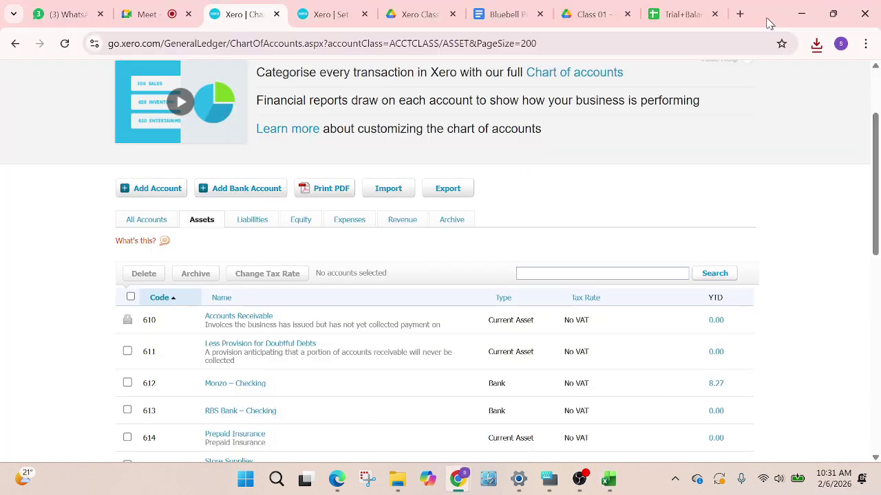
Copy the Prepaid Rent account name from cell A10 of the Trial Balance sheet
click(681, 21)
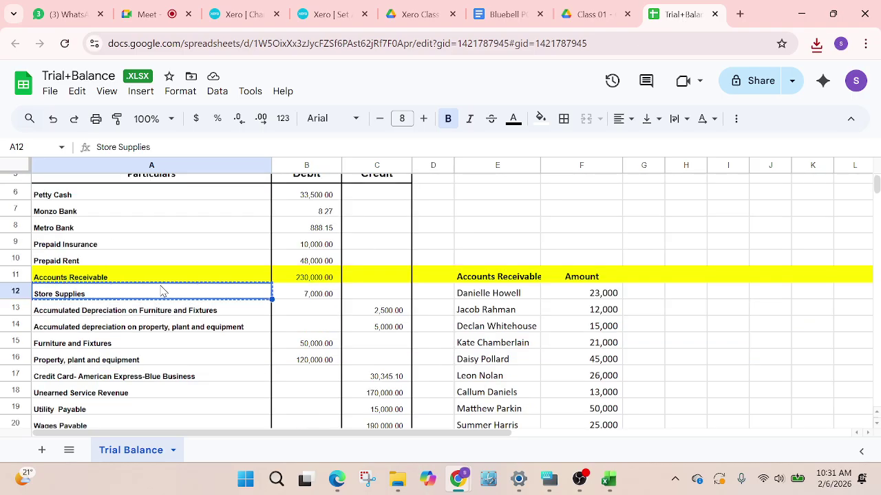
scroll(161, 291, up, 2)
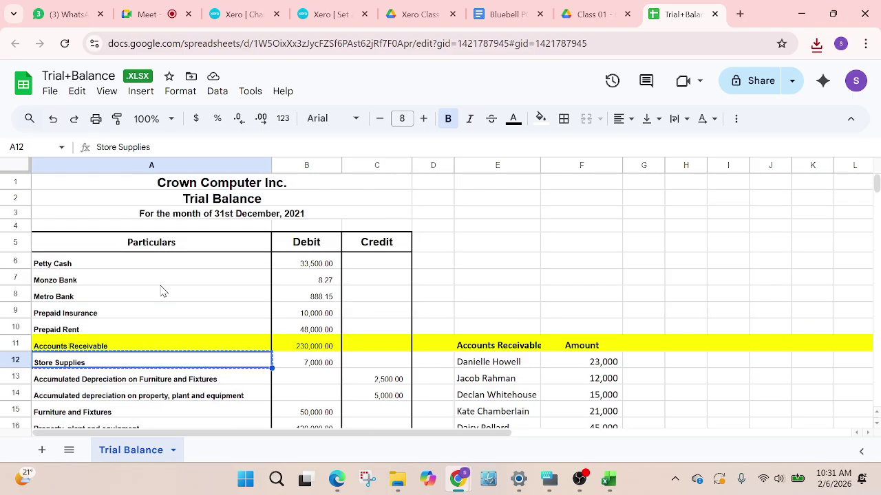
click(74, 267)
scroll(123, 294, down, 2)
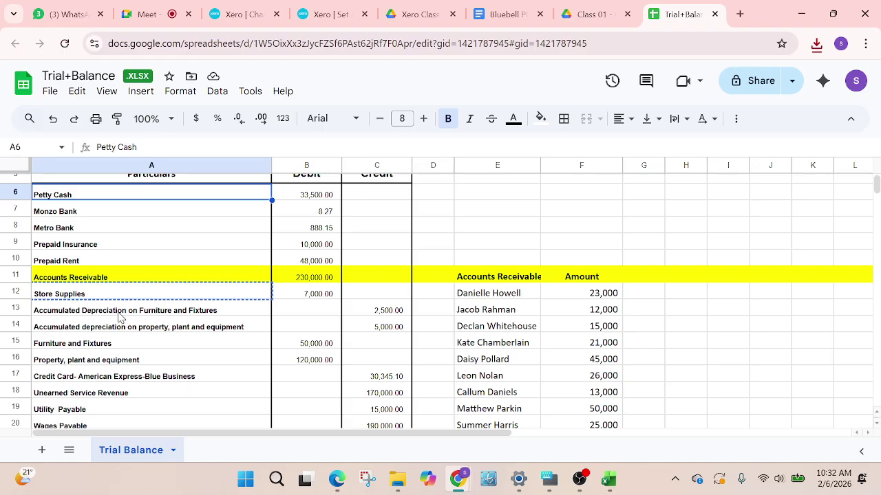
click(72, 261)
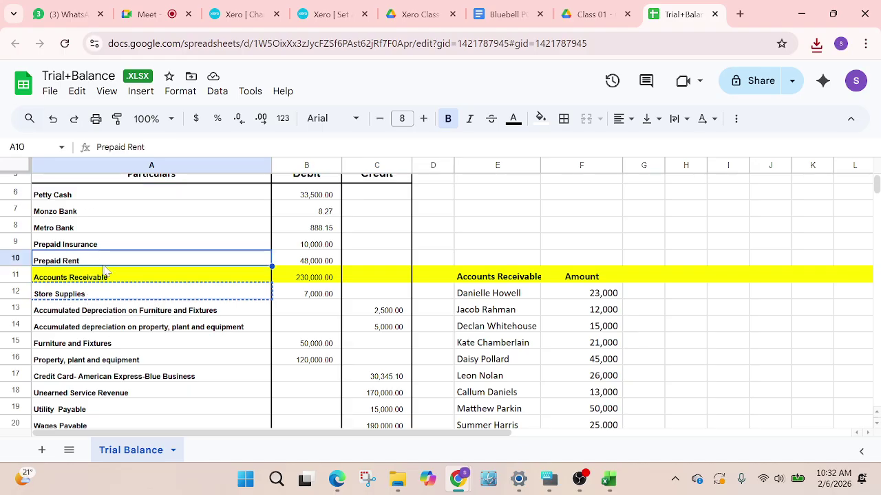
key(ctrl+c)
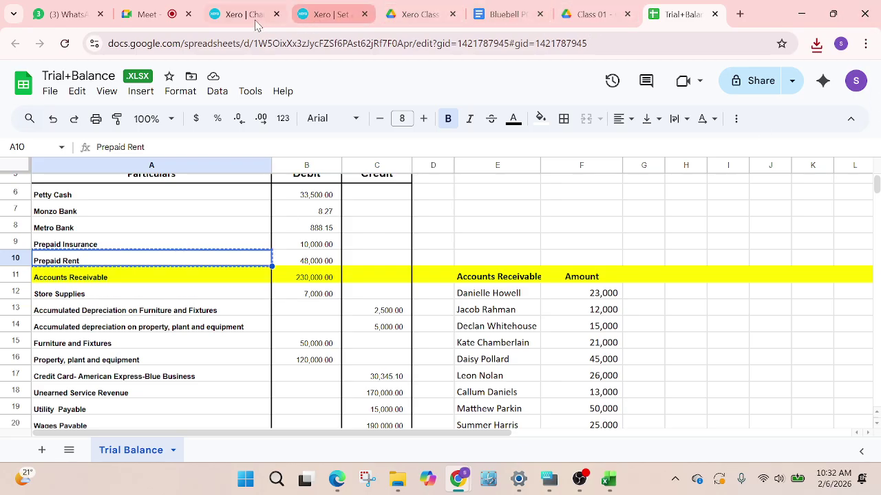
Search Xero's asset accounts for 'ren', finding no rent account
click(228, 17)
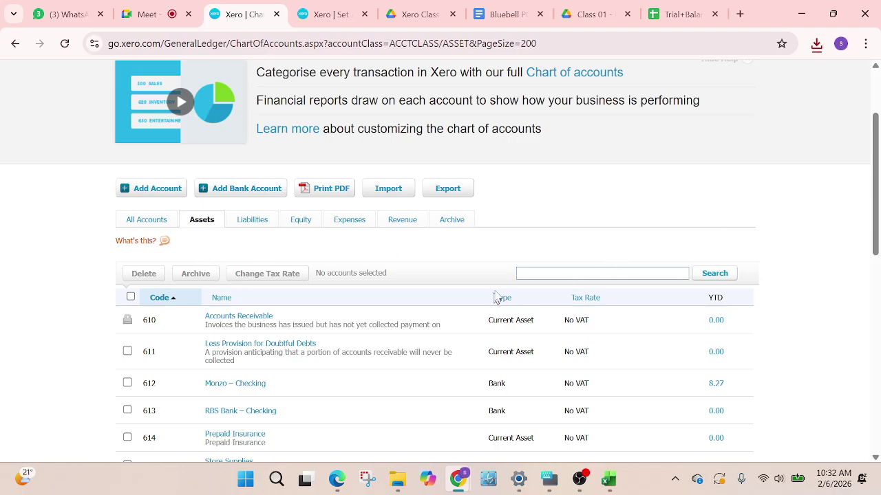
click(551, 274)
text(rent)
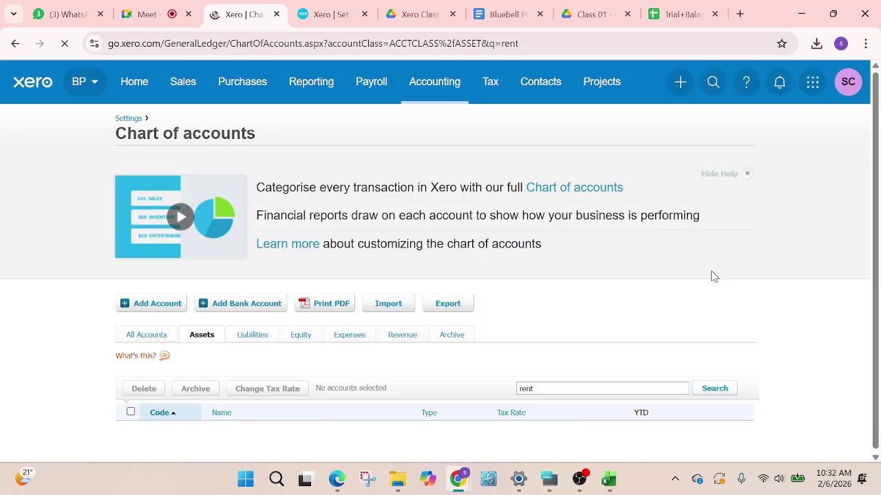
click(688, 16)
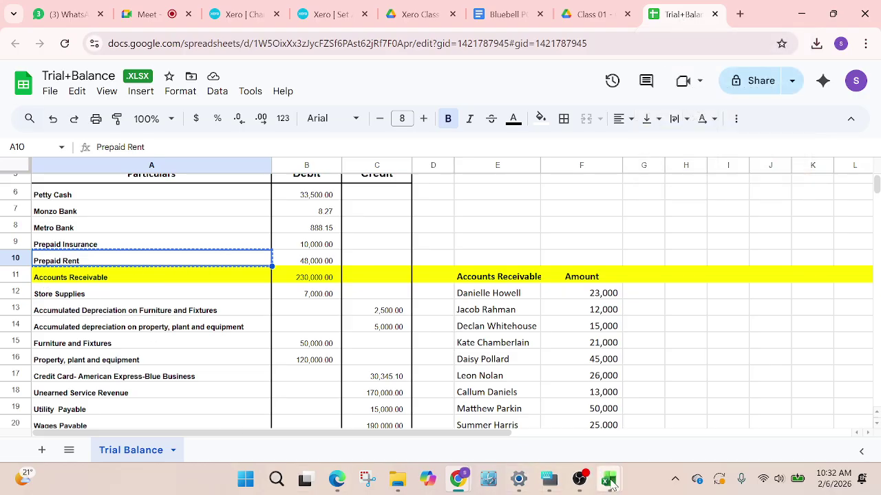
Paste 'Prepaid Rent' into cell B94 of ChartOfAccounts (4), below the last account
mouse_move(610, 481)
mouse_move(638, 430)
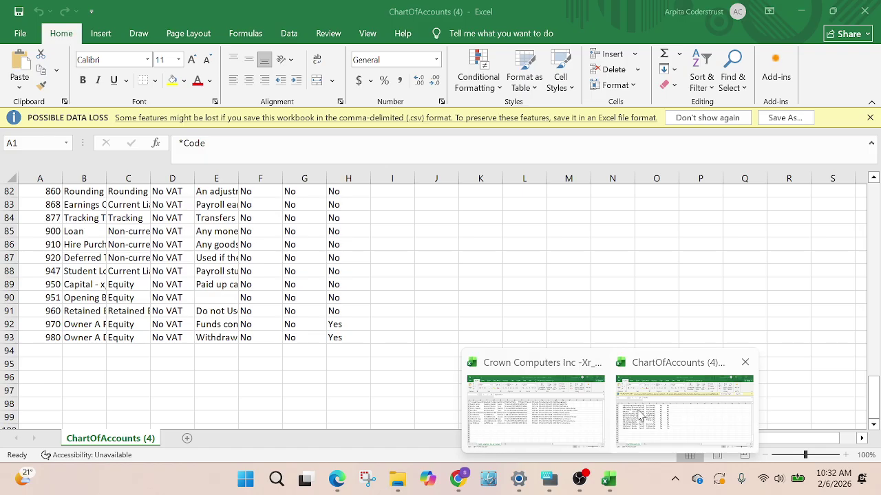
click(640, 416)
click(91, 350)
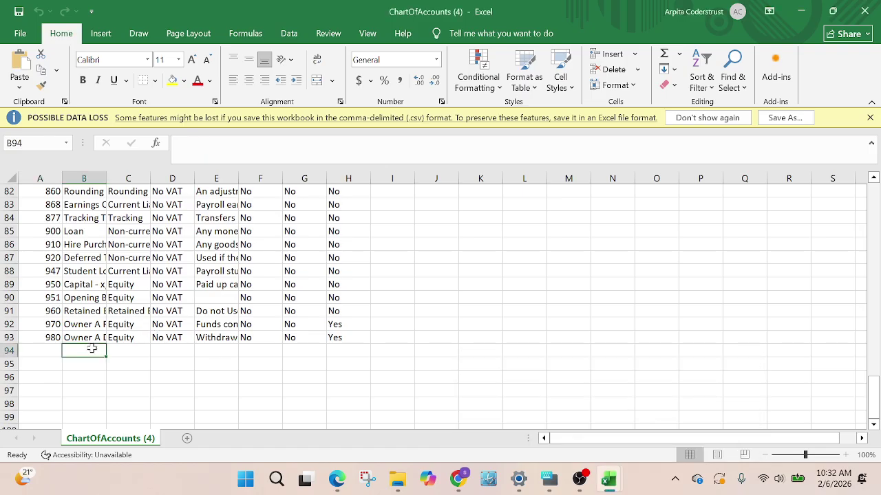
key(ctrl+v)
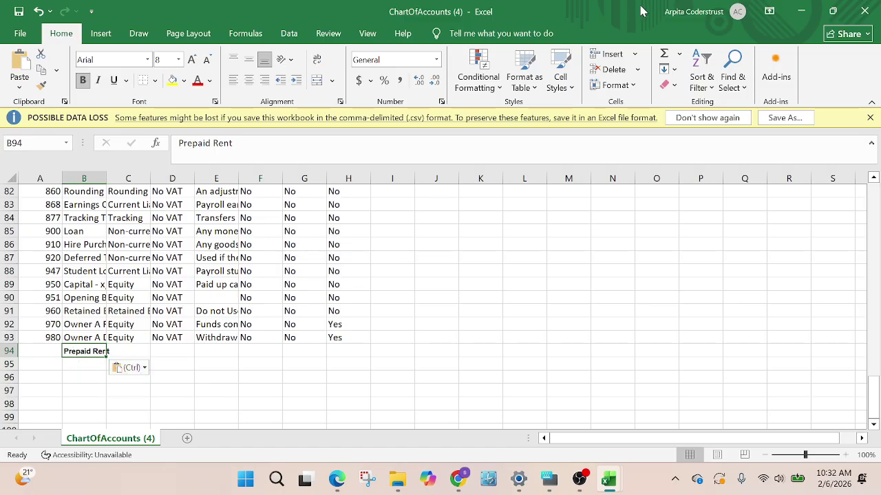
Locate the Accumulated Depreciation on Furniture and Fixtures account in the Trial Balance sheet
mouse_move(599, 491)
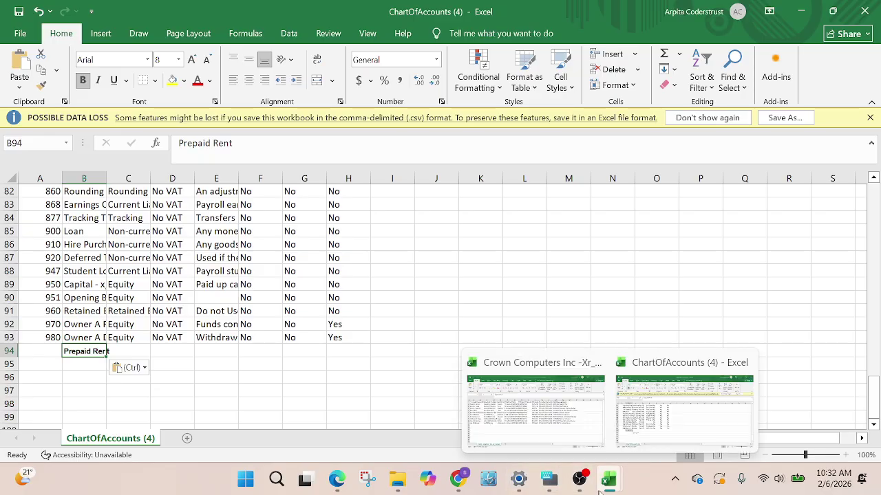
mouse_move(554, 484)
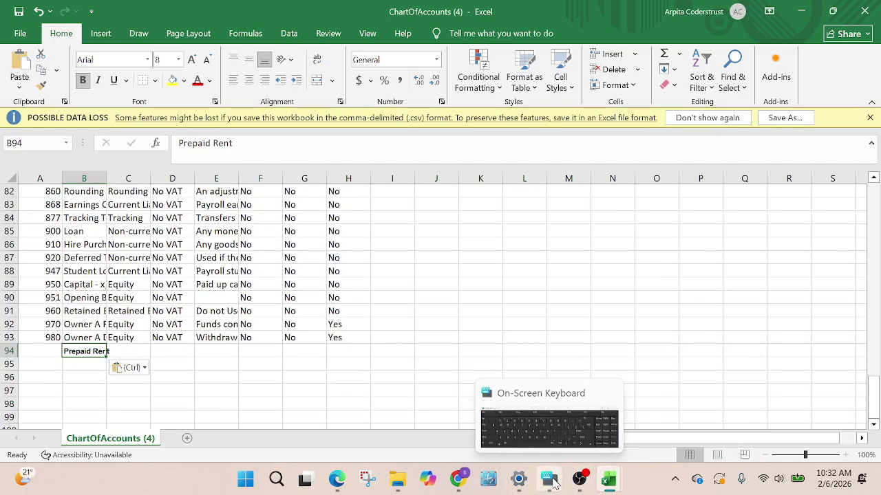
mouse_move(460, 486)
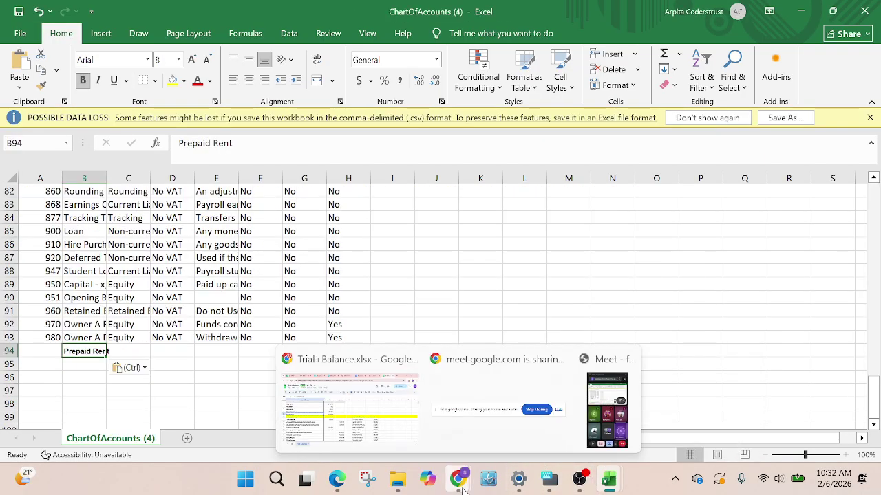
click(354, 412)
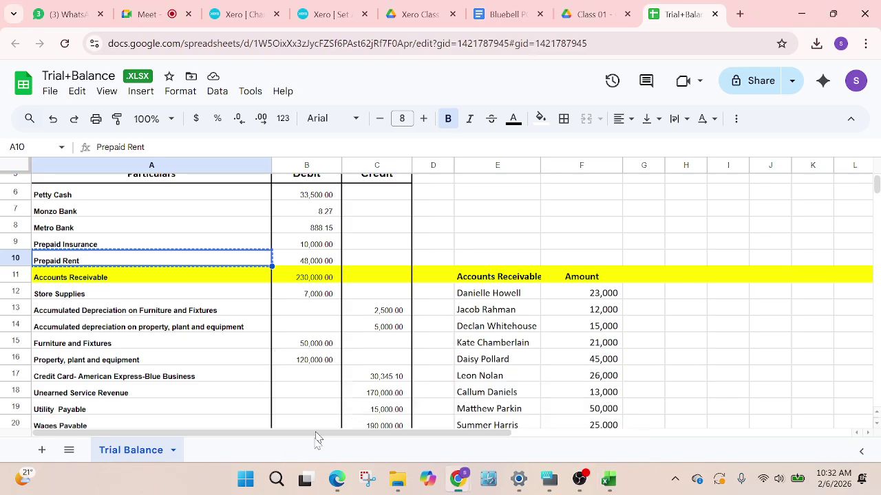
click(71, 314)
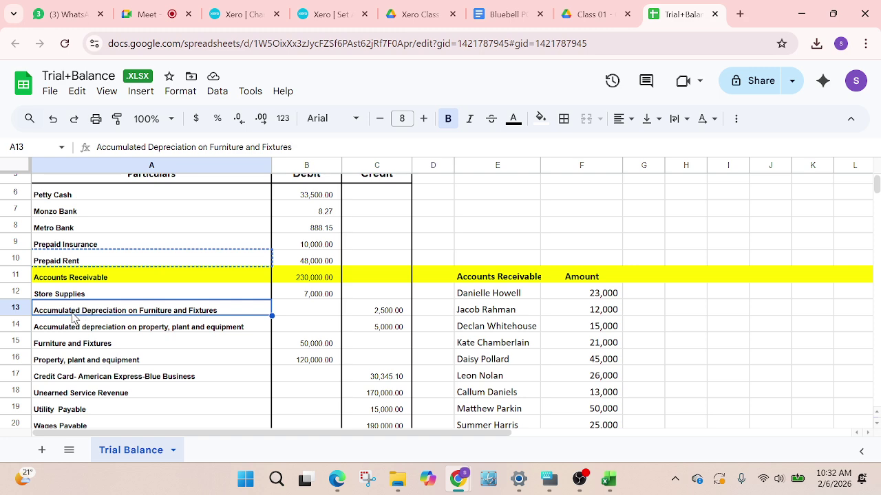
scroll(91, 313, down, 1)
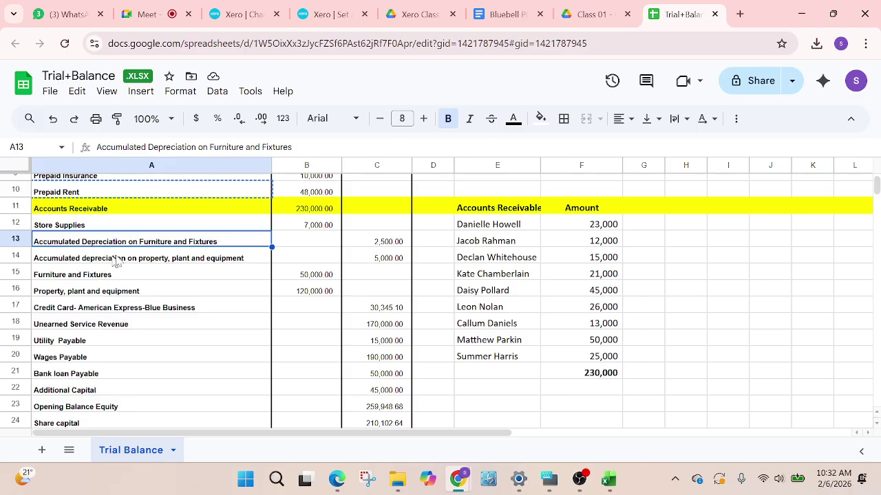
Search Xero's asset accounts for 'Accumulated Depreciation on Furniture and Fixtures'
click(231, 17)
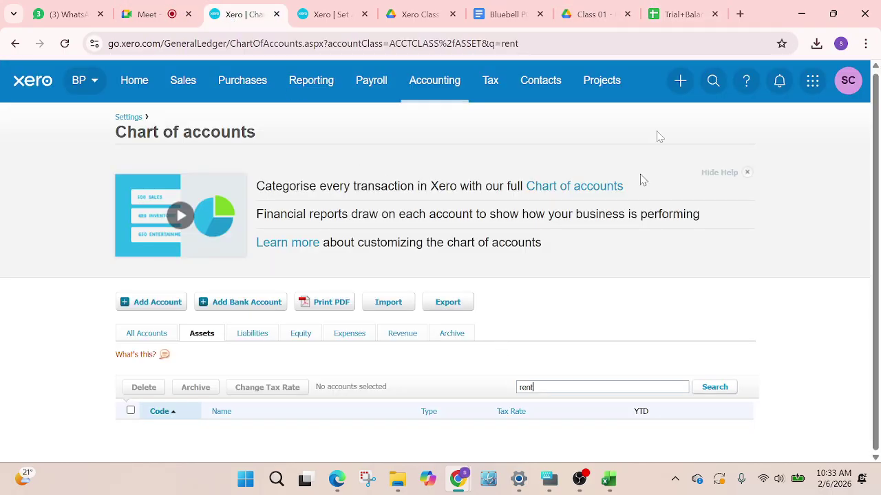
click(677, 14)
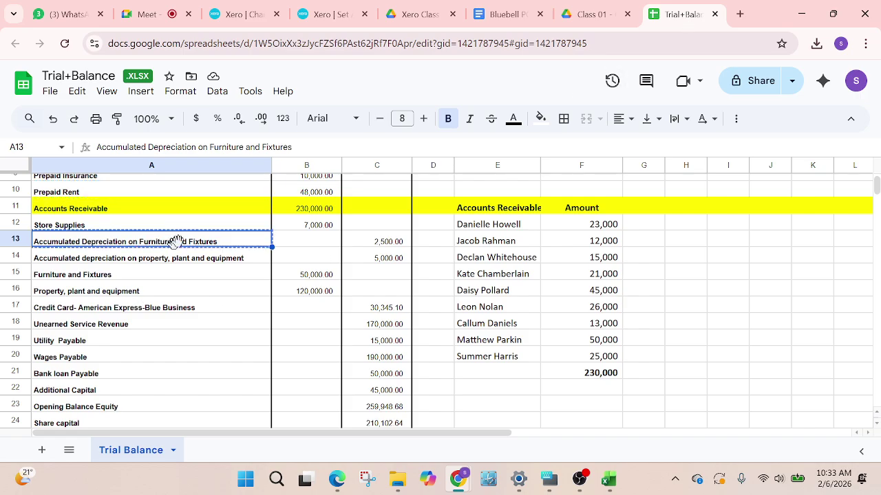
click(324, 14)
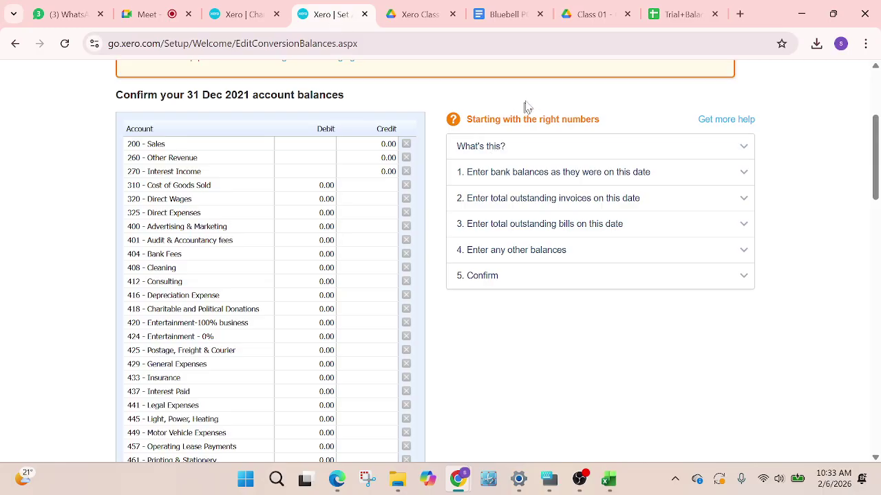
click(237, 15)
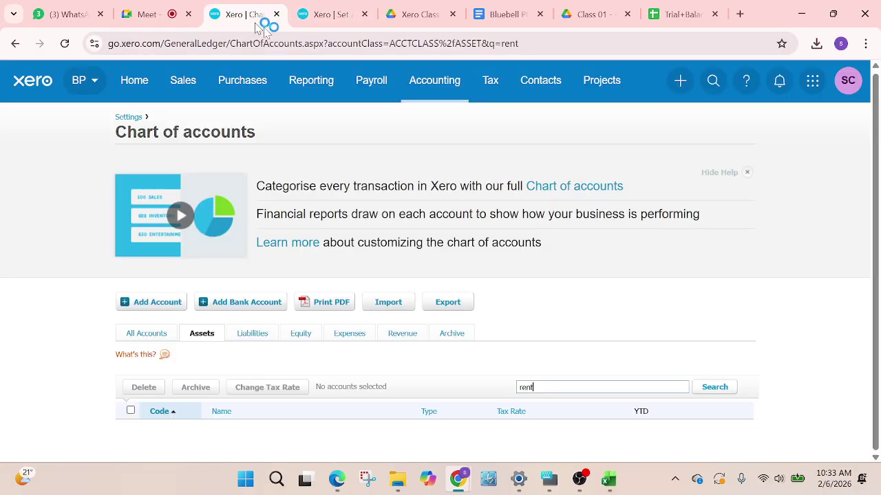
double_click(554, 389)
key(ctrl+v)
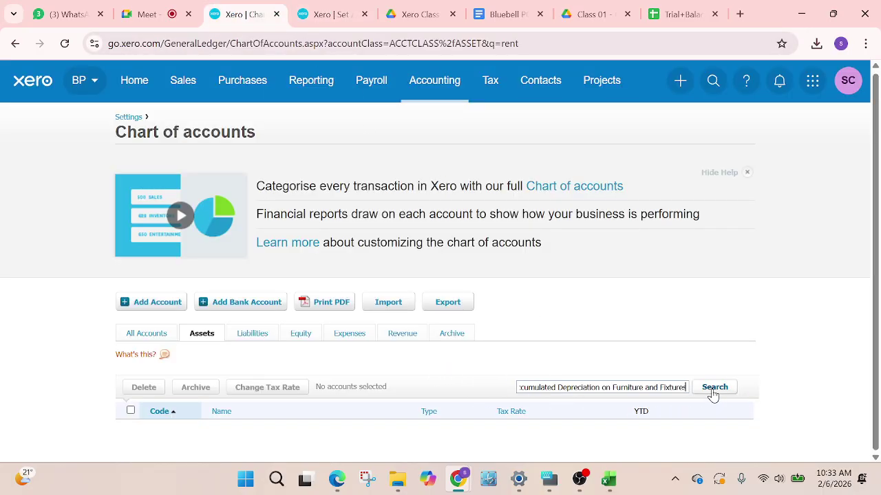
click(712, 392)
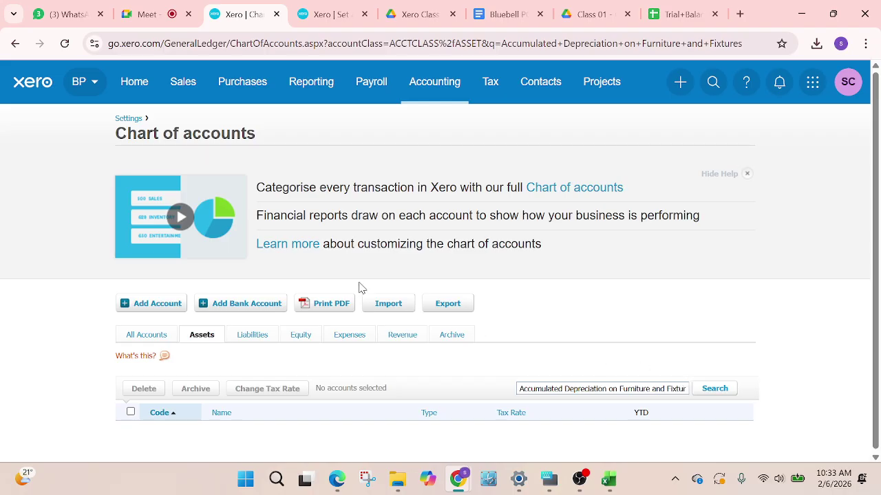
Repeat that search across All Accounts, finding no matching account
click(141, 335)
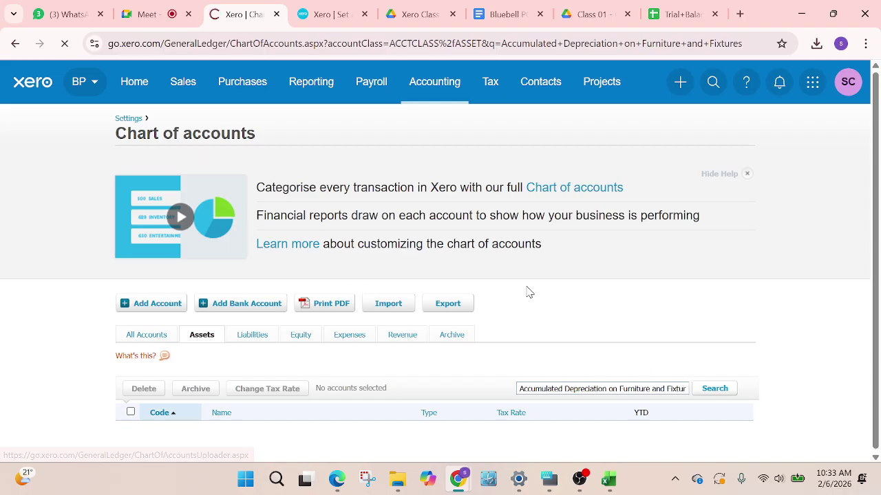
scroll(559, 306, down, 2)
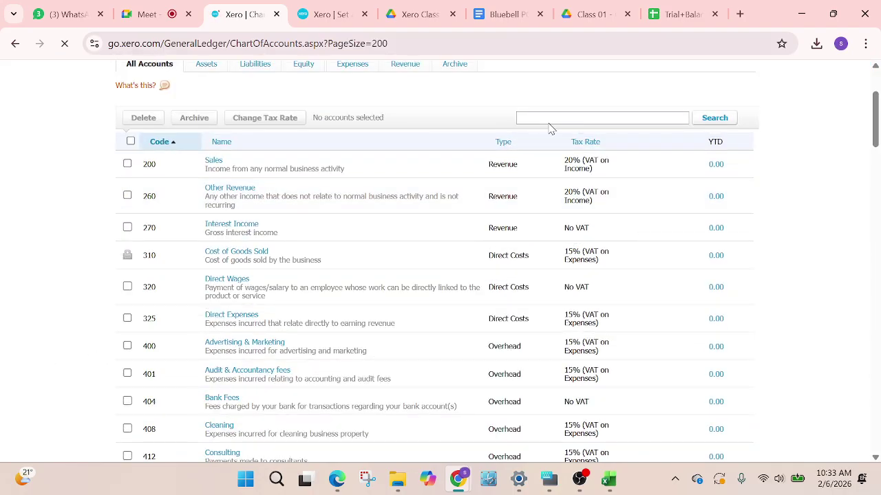
click(549, 119)
key(ctrl+v)
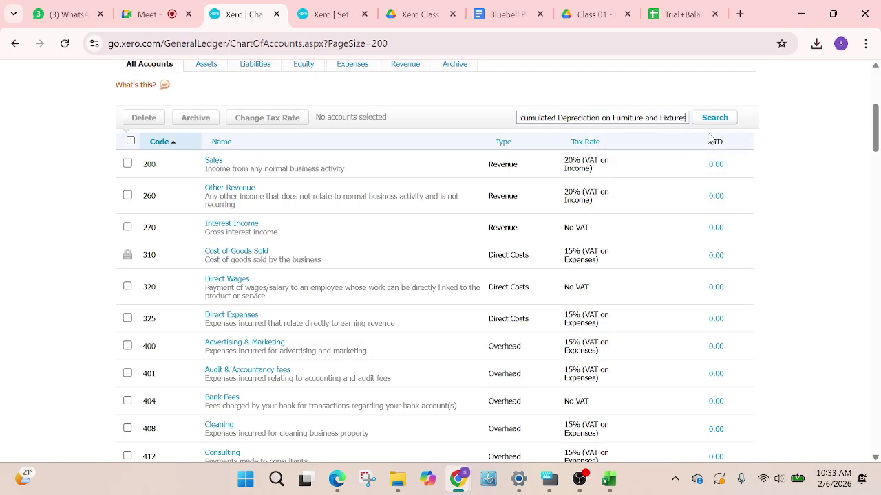
click(711, 121)
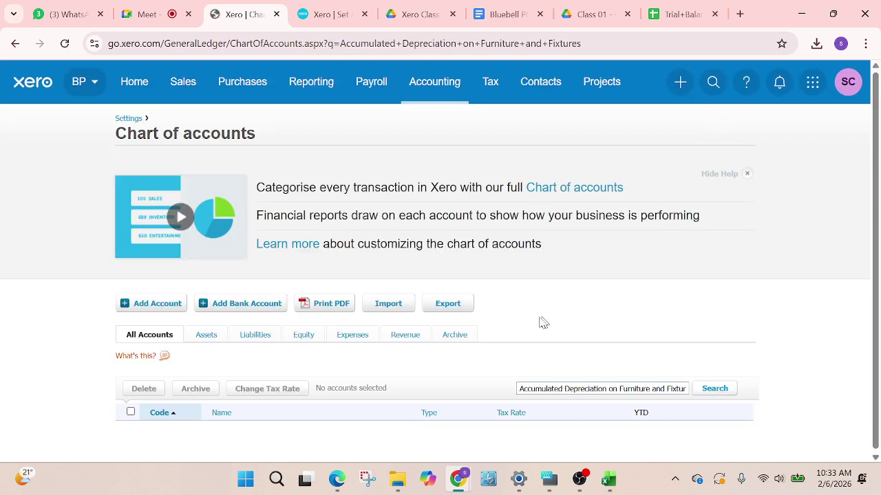
Copy the 30 account names A6:A35 from Trial Balance into B94 of ChartOfAccounts (4)
click(677, 15)
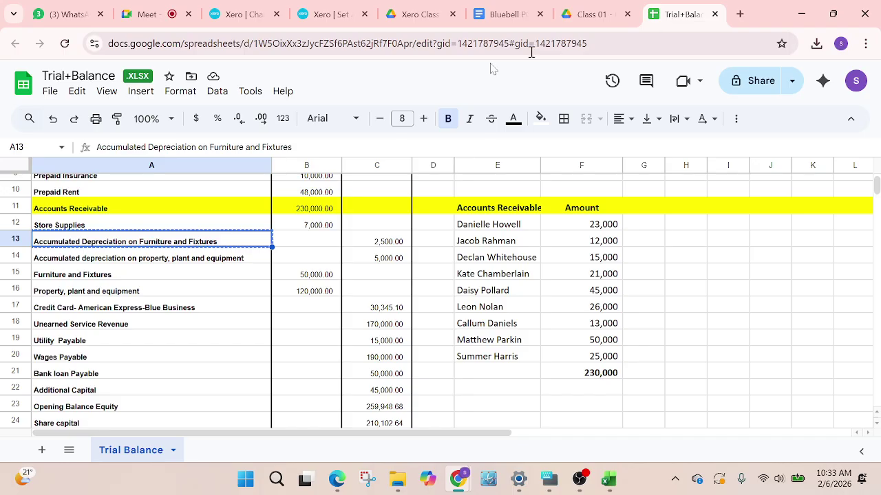
scroll(165, 260, down, 2)
scroll(165, 262, up, 3)
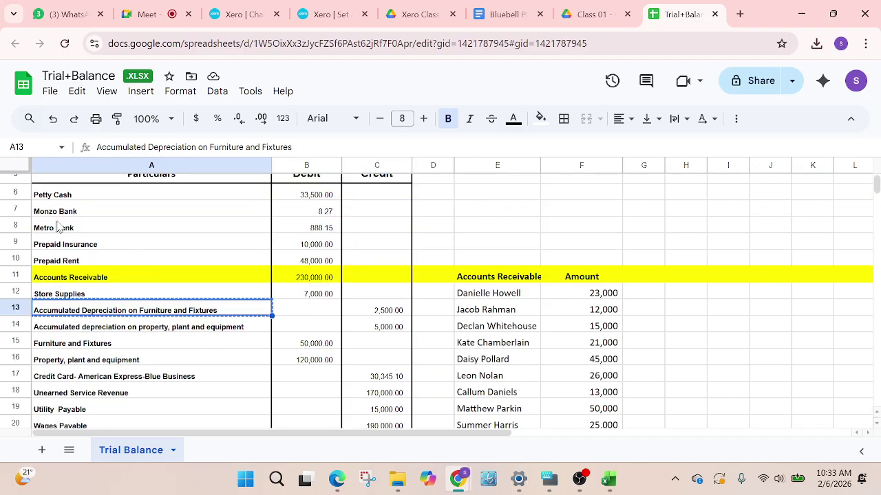
drag(61, 197, 107, 265)
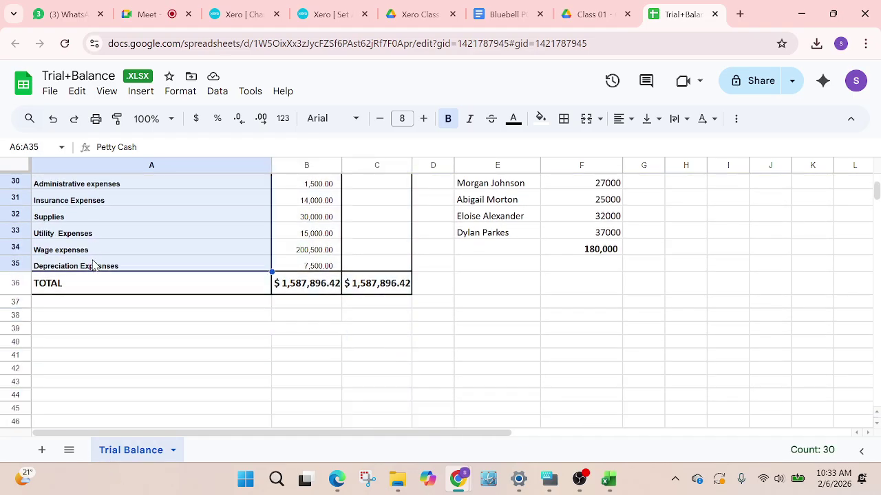
key(ctrl+c)
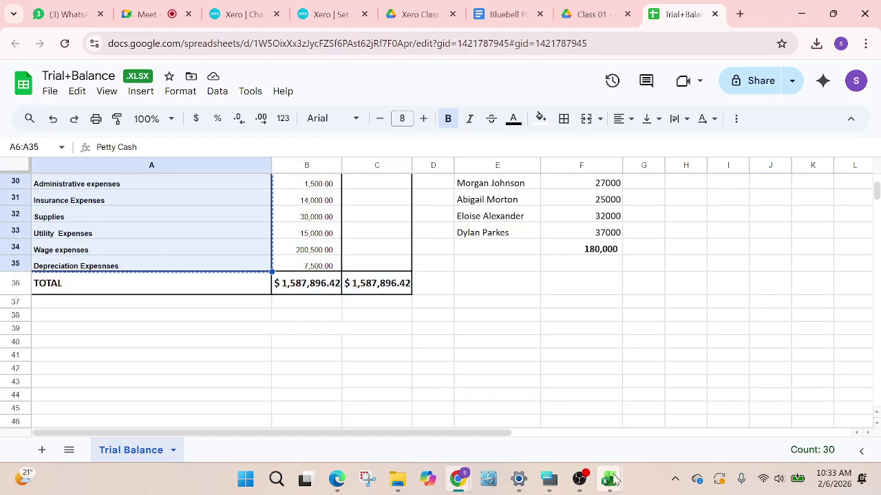
click(631, 364)
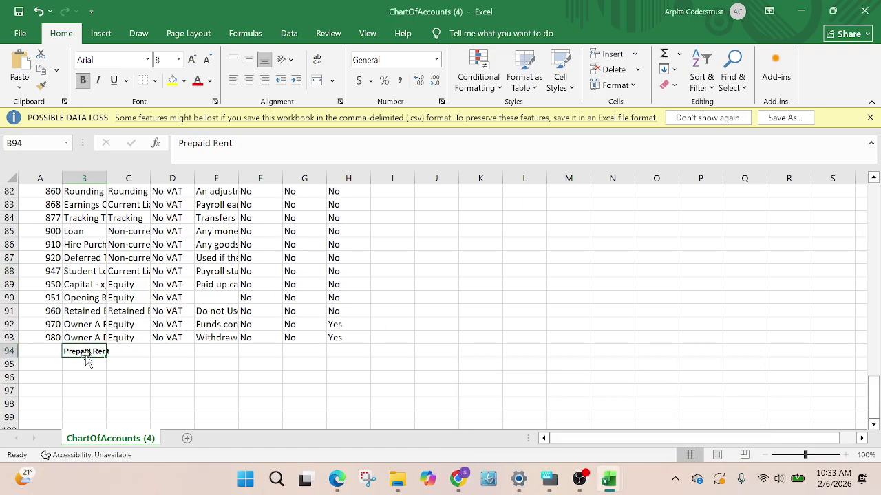
key(ctrl+v)
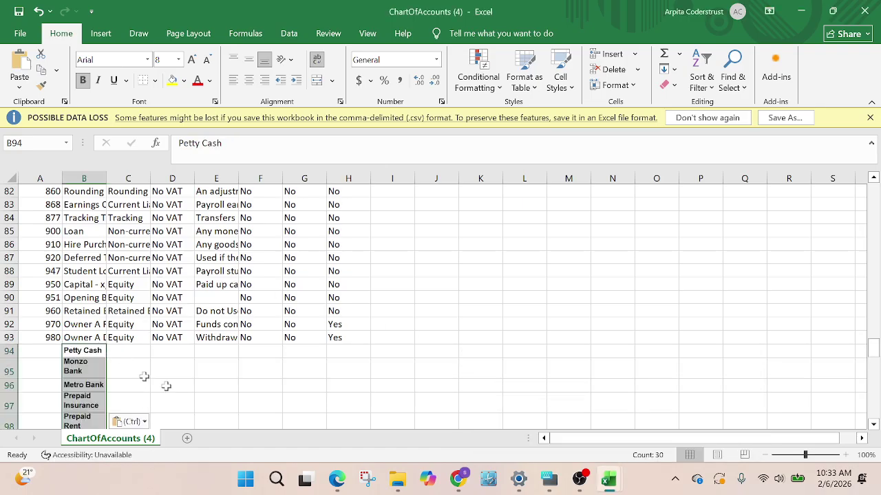
Apply No Border to the pasted account names in column B
scroll(79, 394, down, 2)
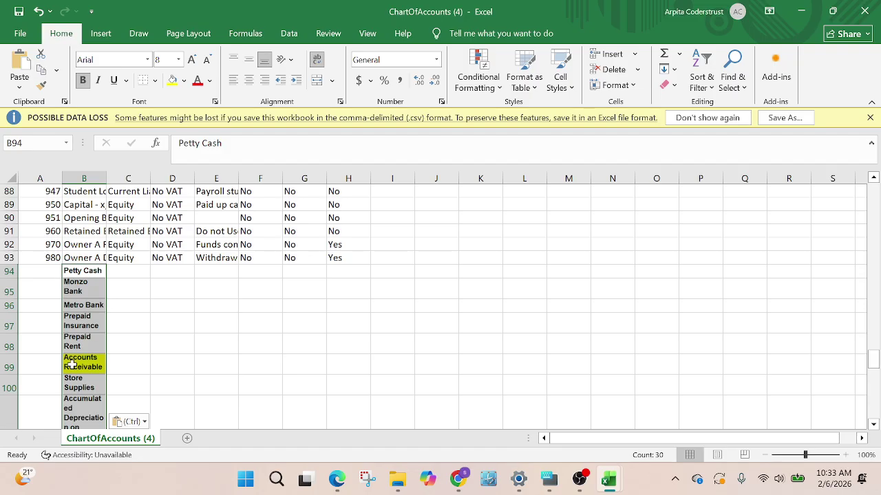
click(43, 268)
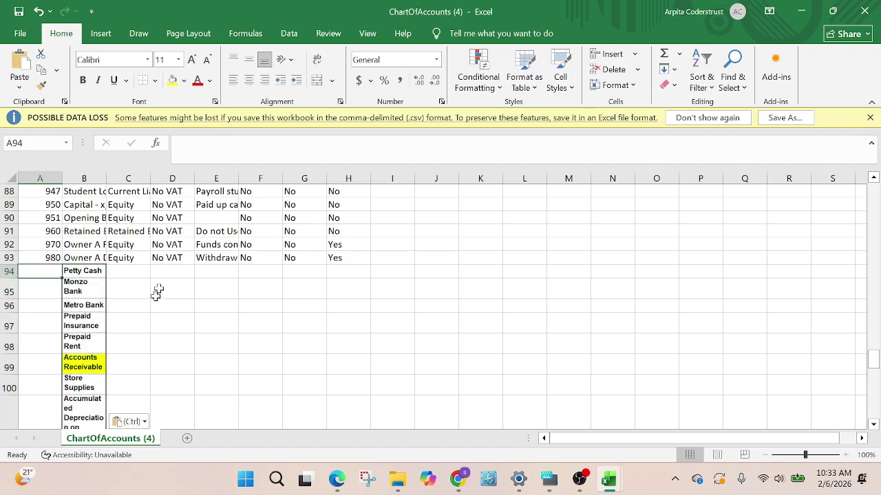
scroll(170, 303, down, 1)
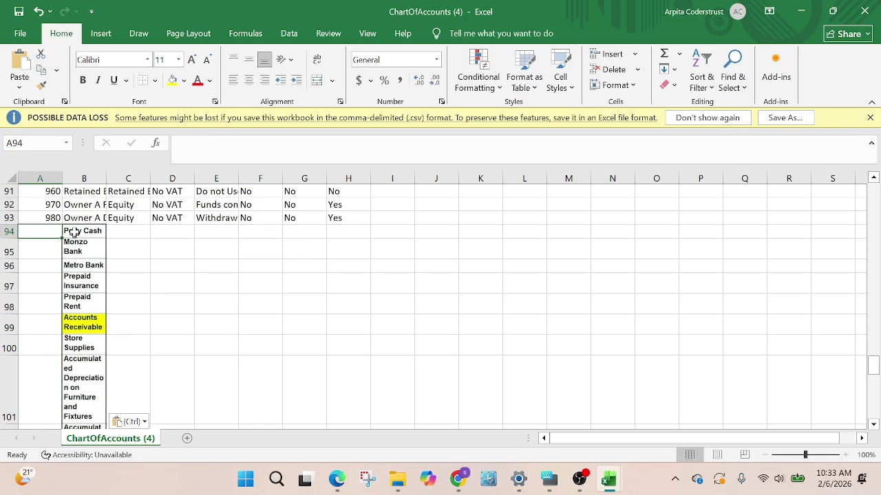
drag(75, 234, 84, 376)
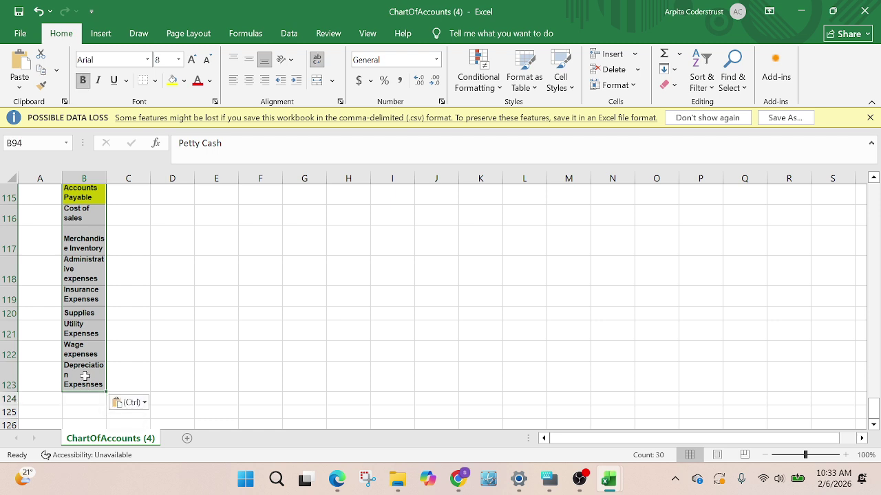
click(155, 80)
click(158, 117)
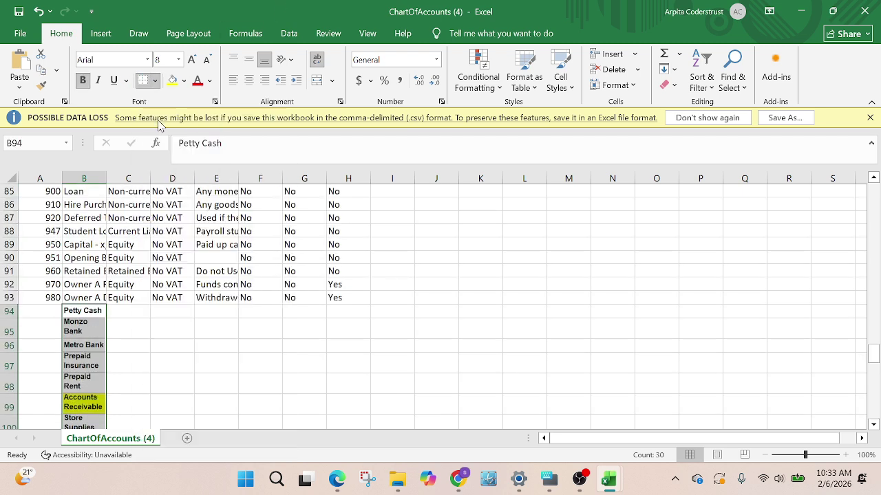
key(alt+f)
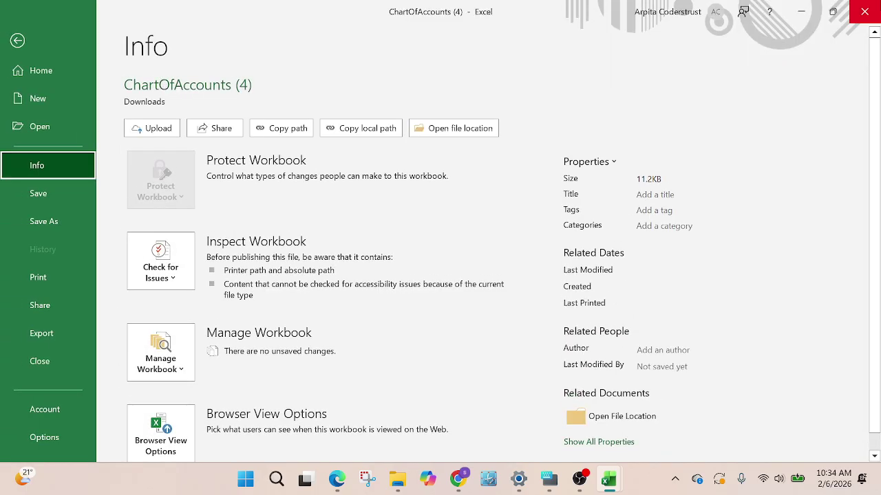
click(18, 41)
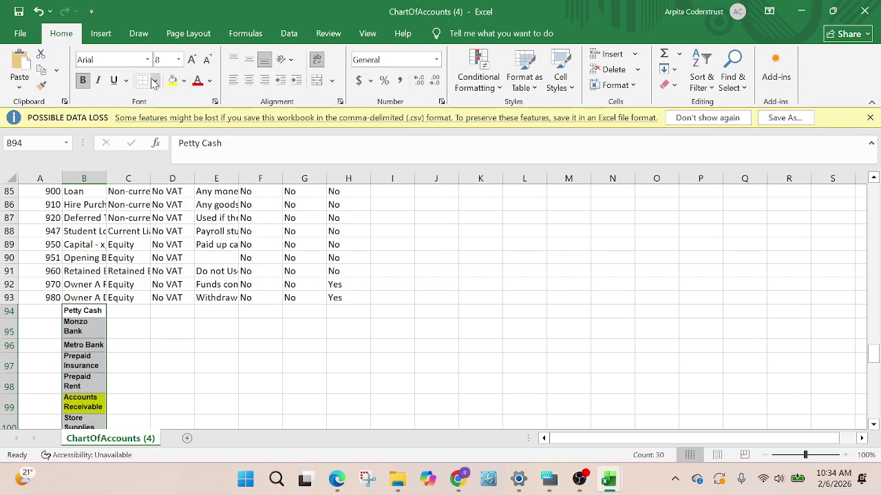
click(155, 80)
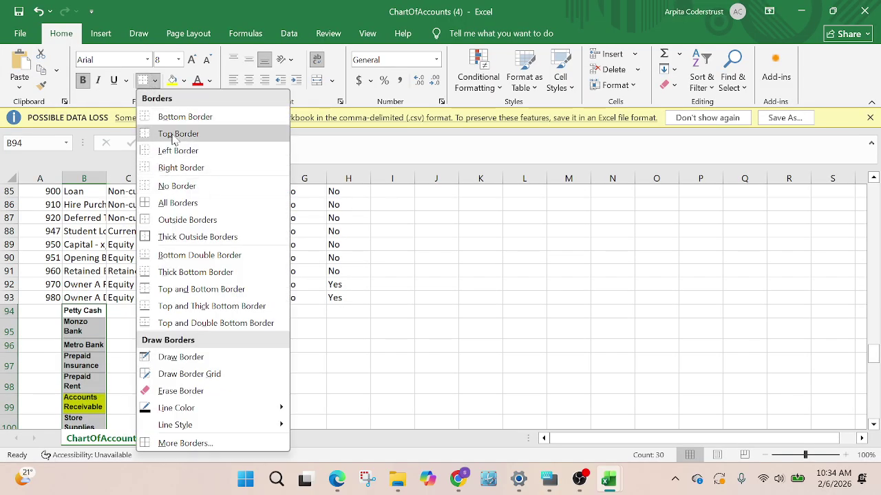
click(176, 186)
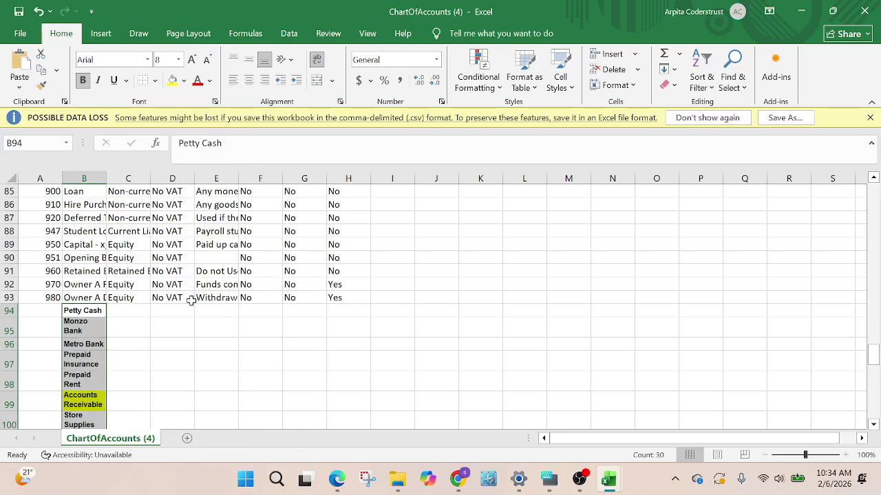
click(131, 357)
click(81, 309)
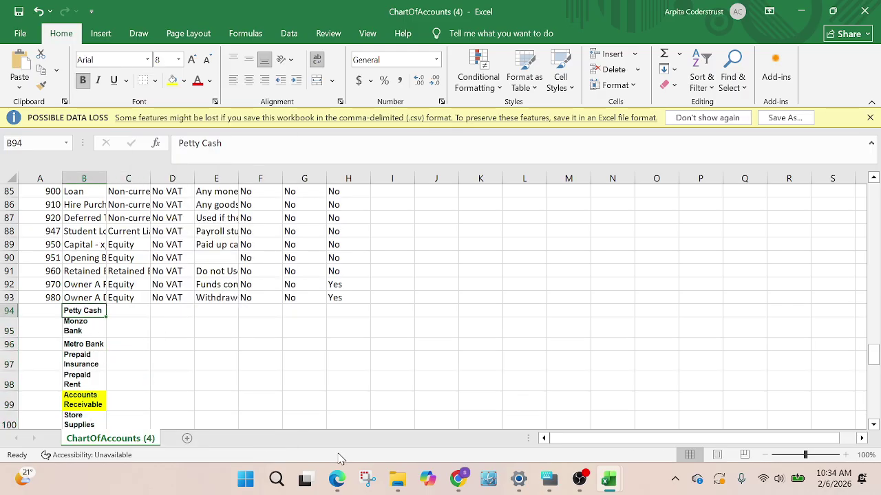
Review codes and tax rates in Xero's Assets account list, then return to ChartOfAccounts (4)
mouse_move(336, 482)
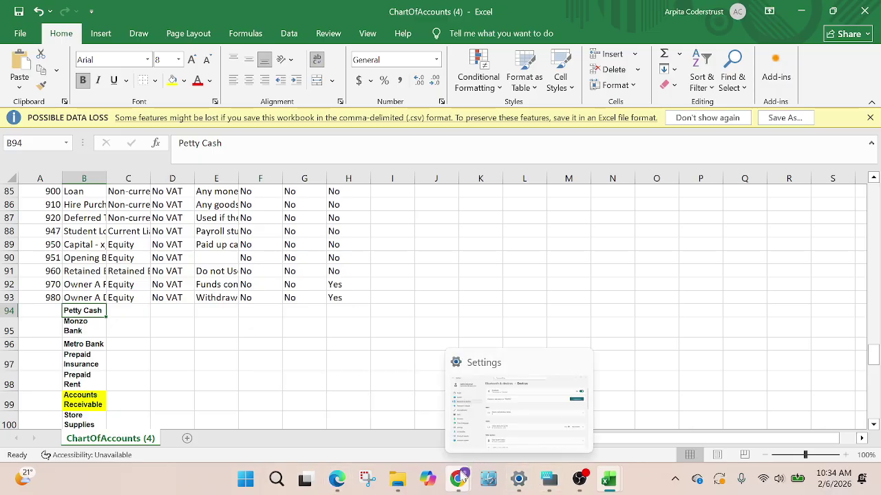
mouse_move(458, 480)
click(372, 404)
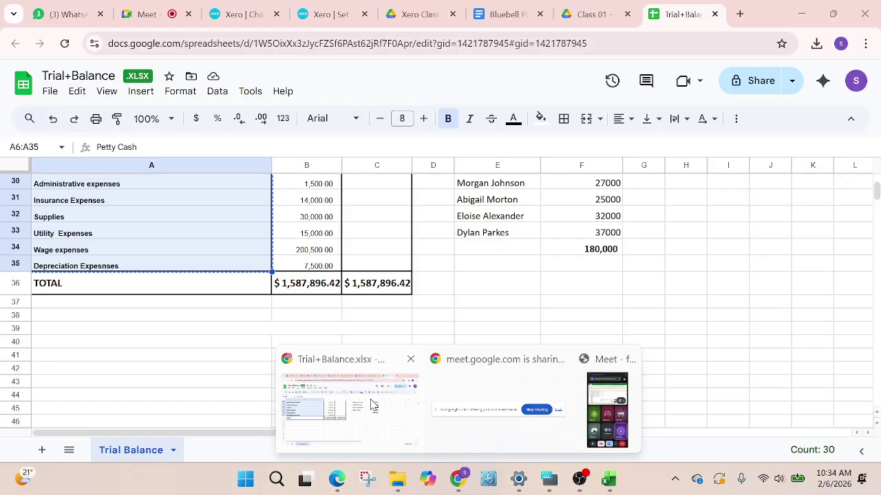
click(234, 11)
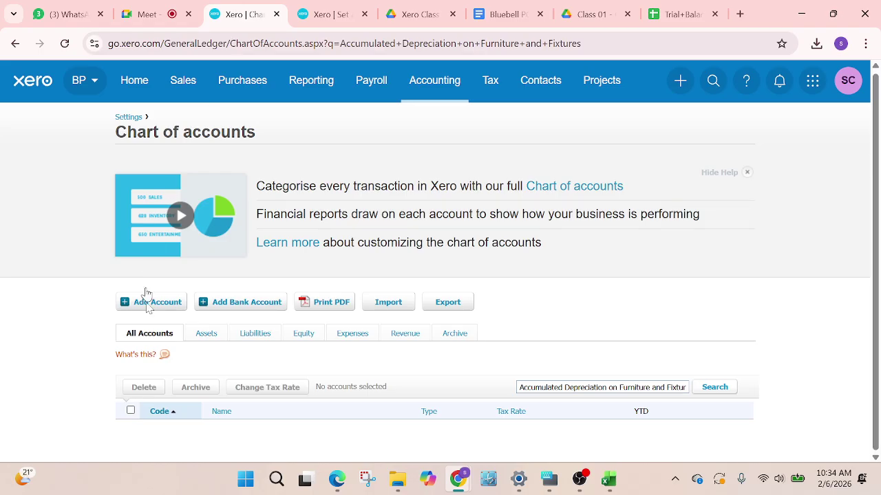
click(208, 333)
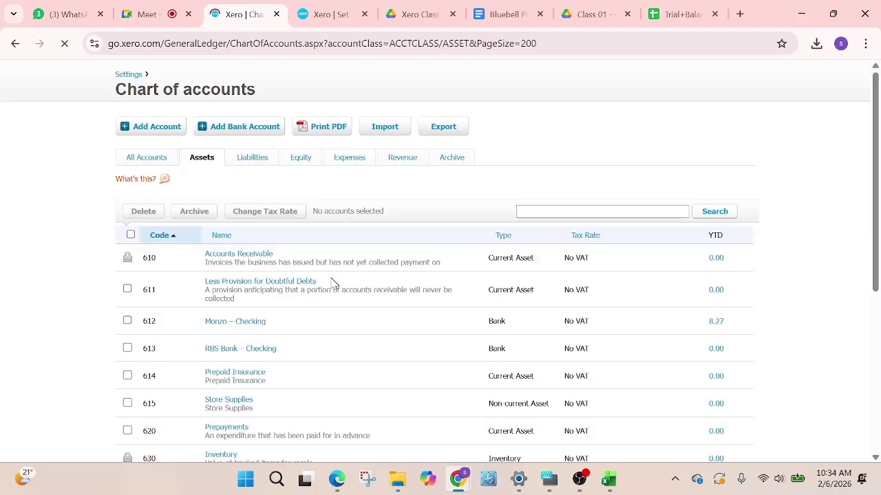
scroll(337, 284, down, 4)
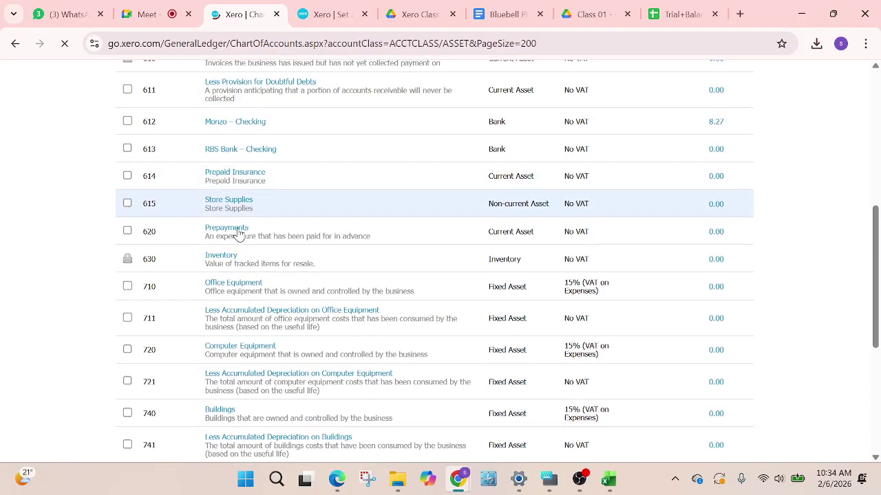
scroll(238, 234, down, 2)
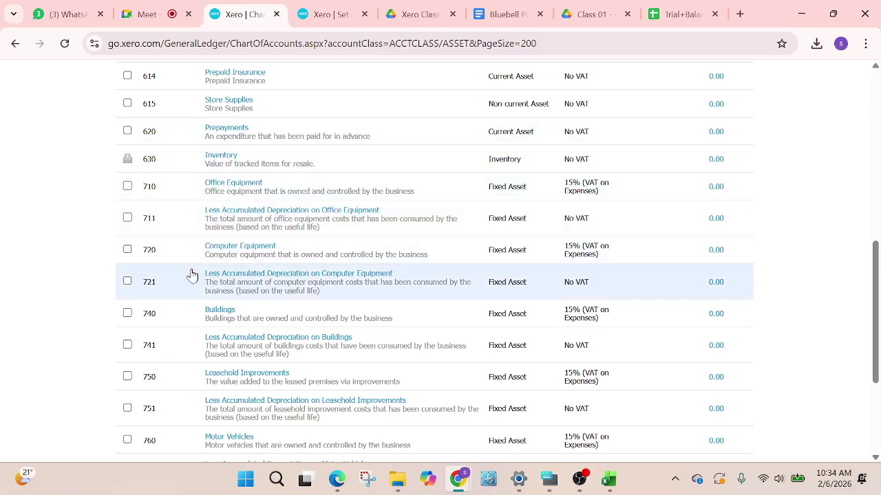
scroll(165, 293, down, 1)
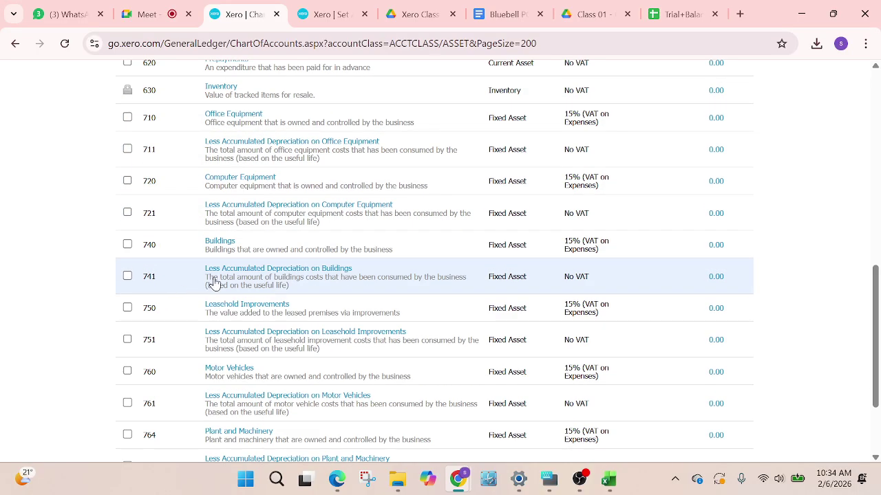
scroll(213, 282, down, 1)
scroll(213, 283, up, 3)
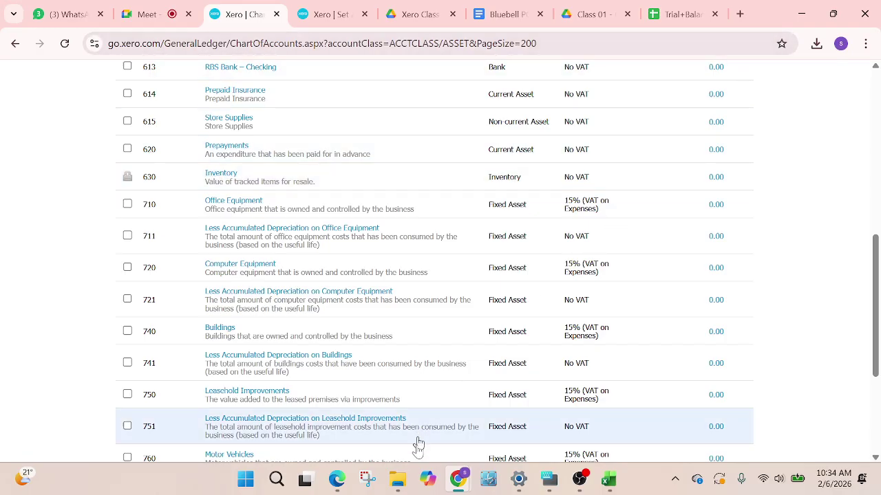
mouse_move(608, 479)
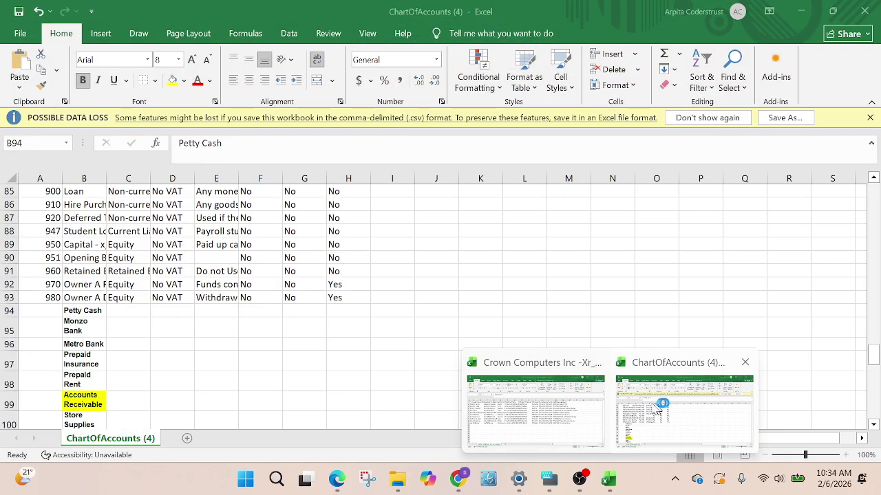
click(651, 403)
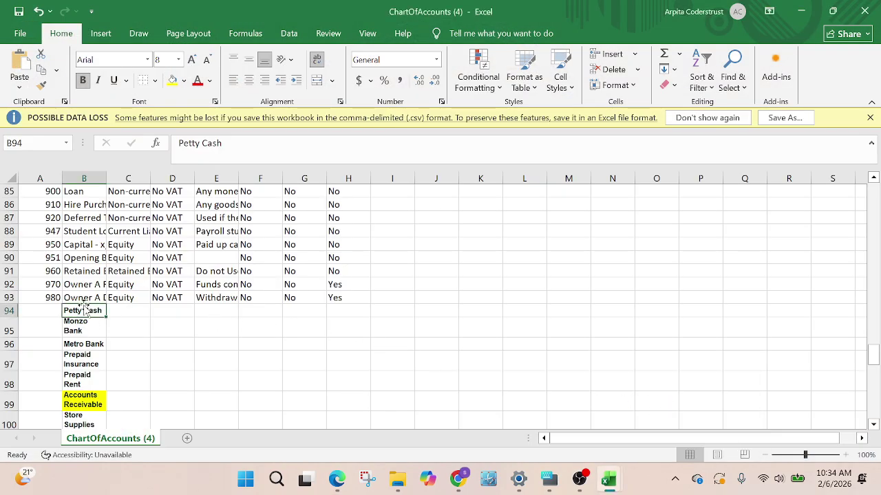
Clear the Petty Cash, Monzo Bank, Metro Bank and Prepaid Insurance names from B94–B97
key(Delete)
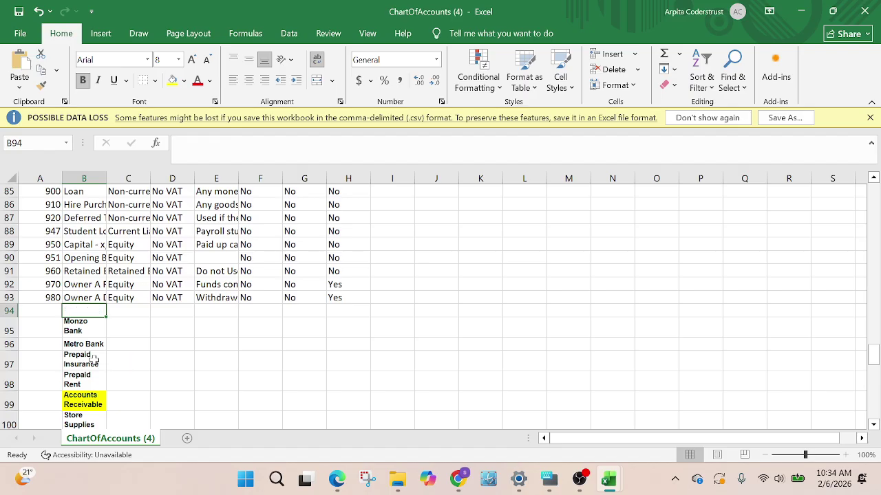
click(96, 324)
key(Delete)
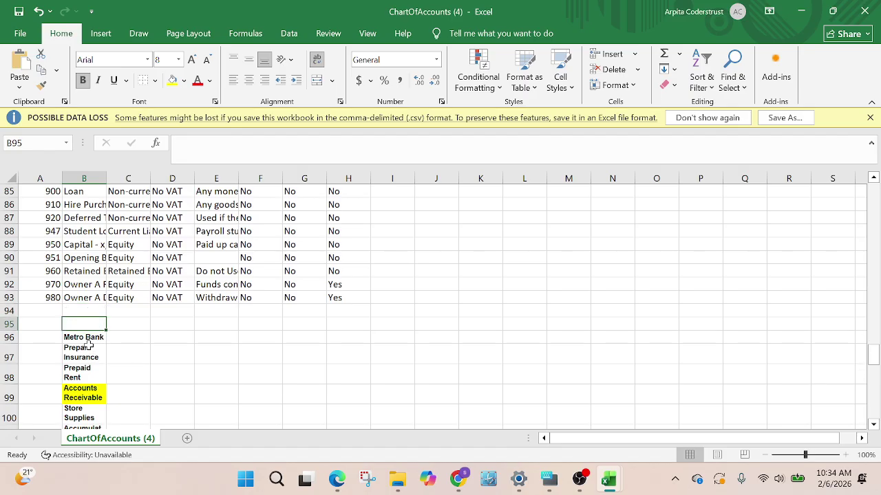
click(88, 348)
click(91, 337)
key(Delete)
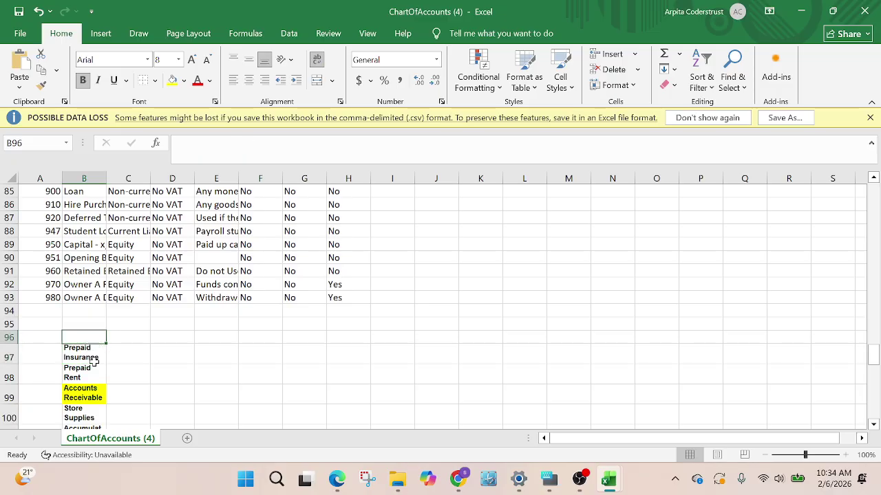
click(93, 358)
key(Delete)
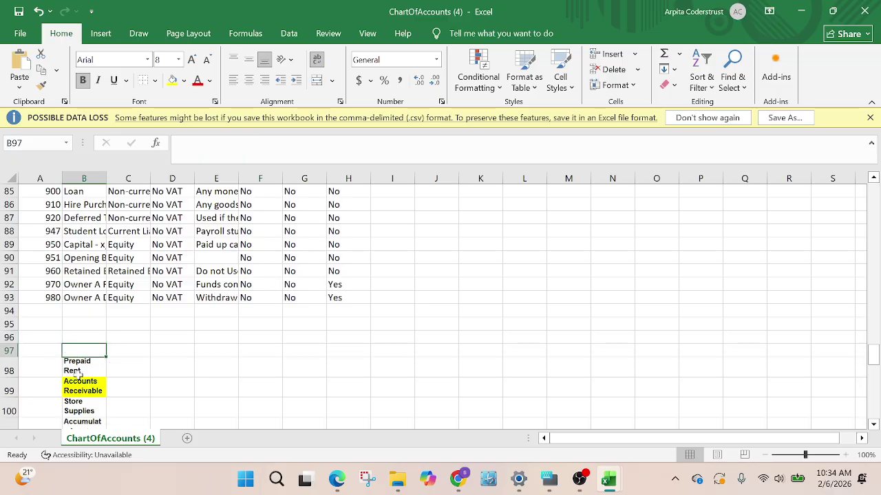
Give Prepaid Rent code 616 and delete the emptied rows 94–97
click(53, 366)
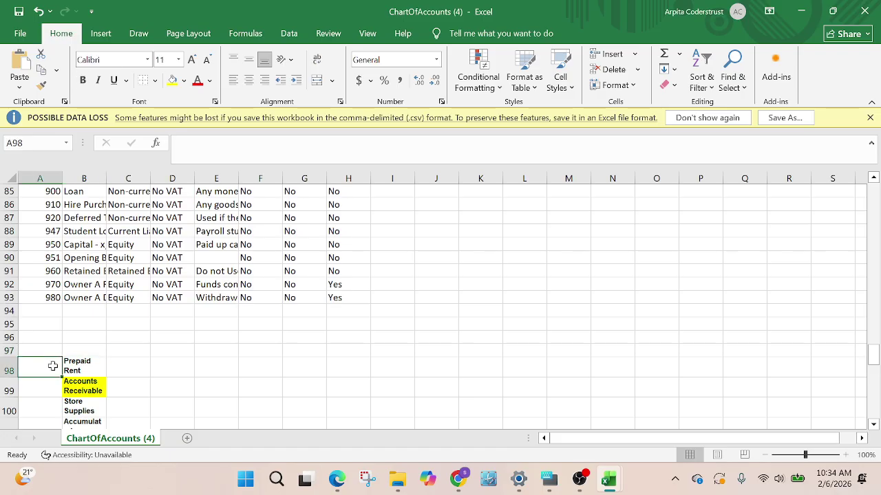
text(616)
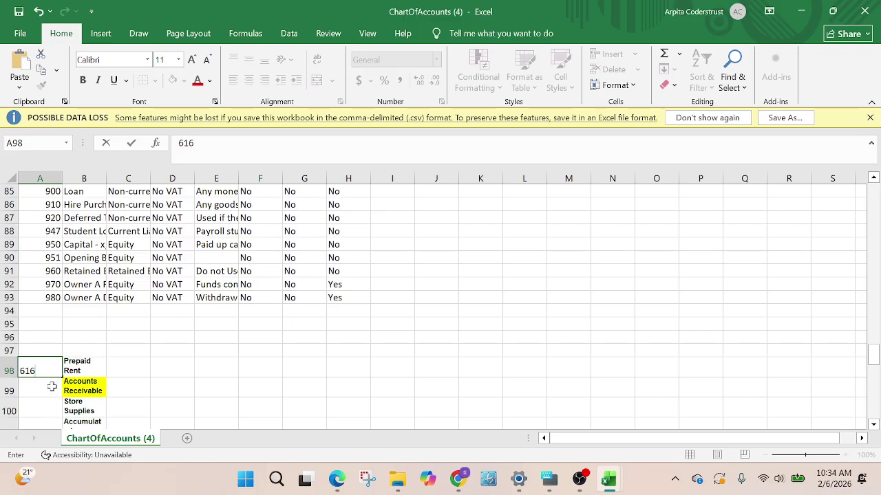
key(Return)
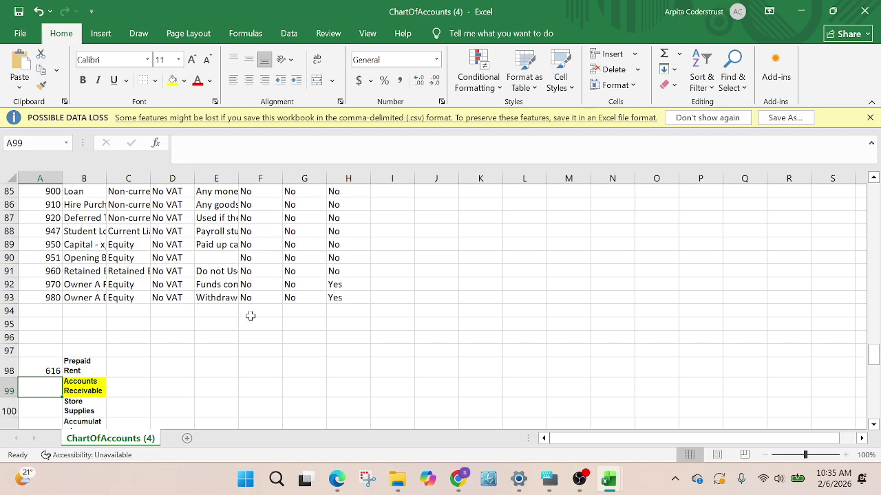
scroll(251, 316, down, 2)
drag(5, 231, 5, 269)
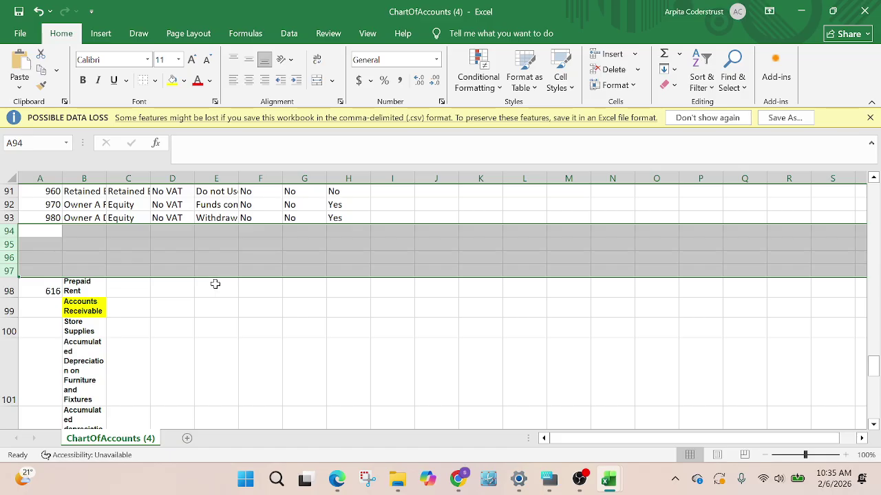
key(ctrl+minus)
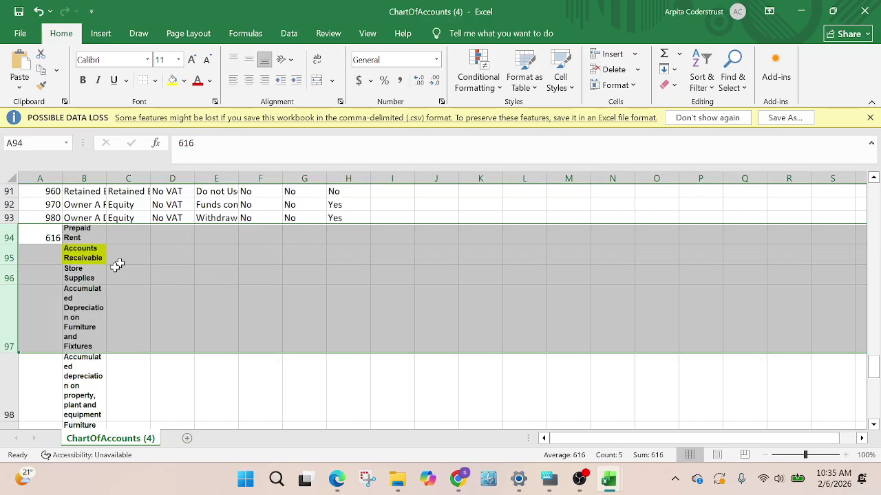
click(84, 289)
click(44, 257)
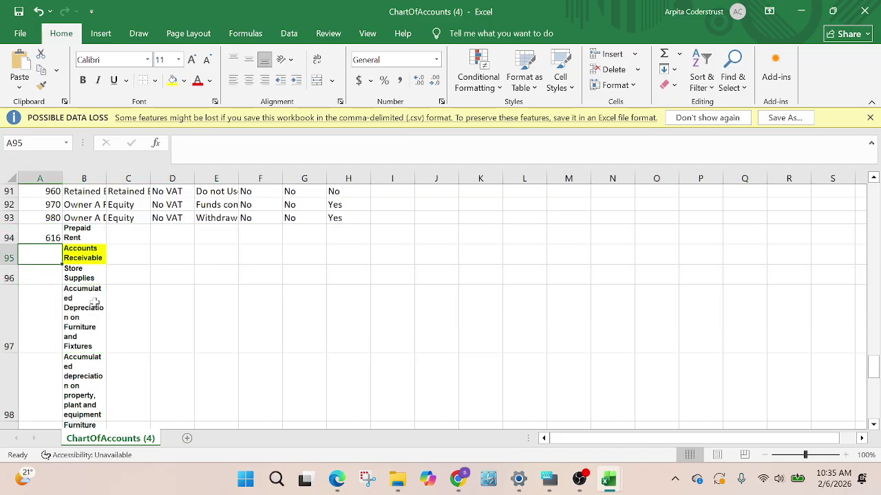
click(131, 234)
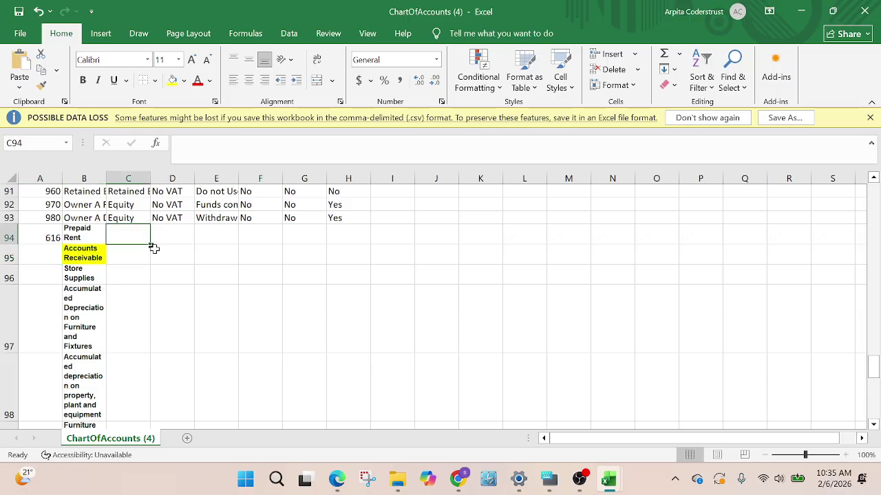
scroll(153, 249, up, 5)
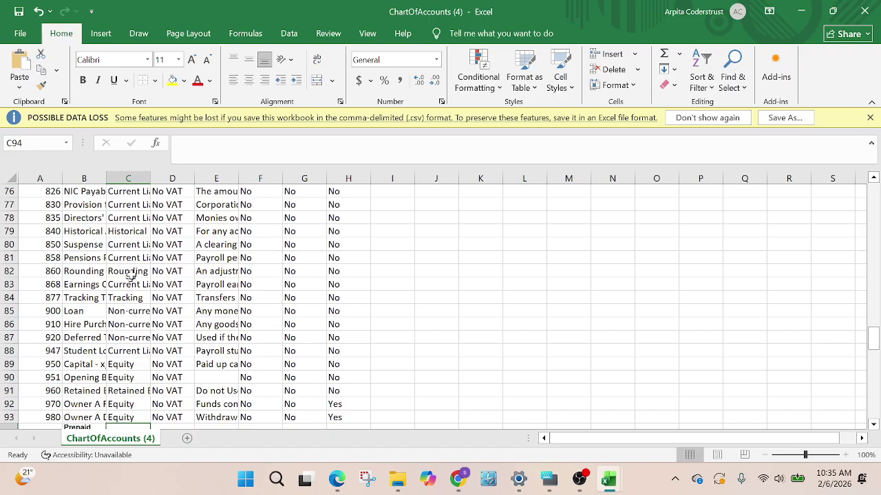
scroll(138, 258, up, 12)
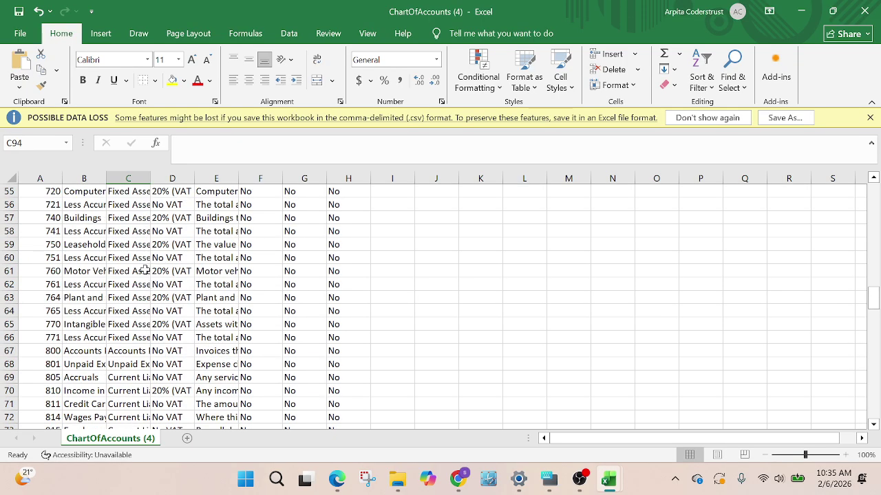
scroll(147, 266, up, 3)
scroll(141, 320, down, 2)
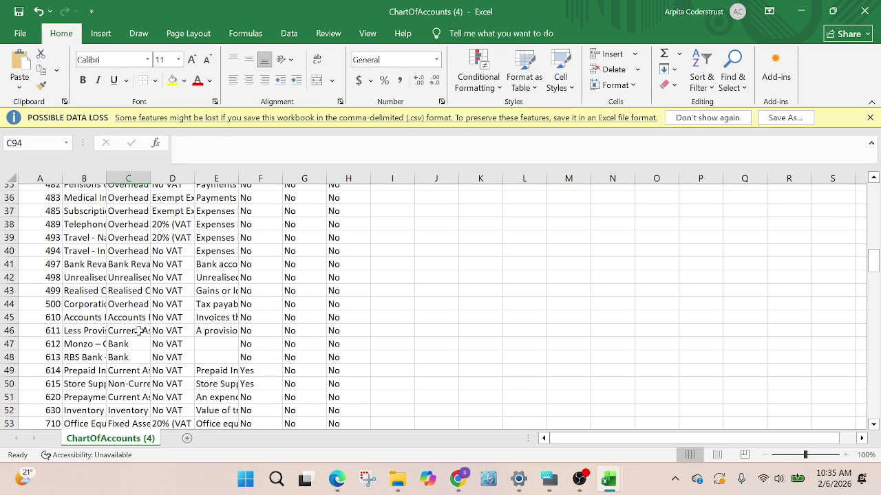
click(134, 311)
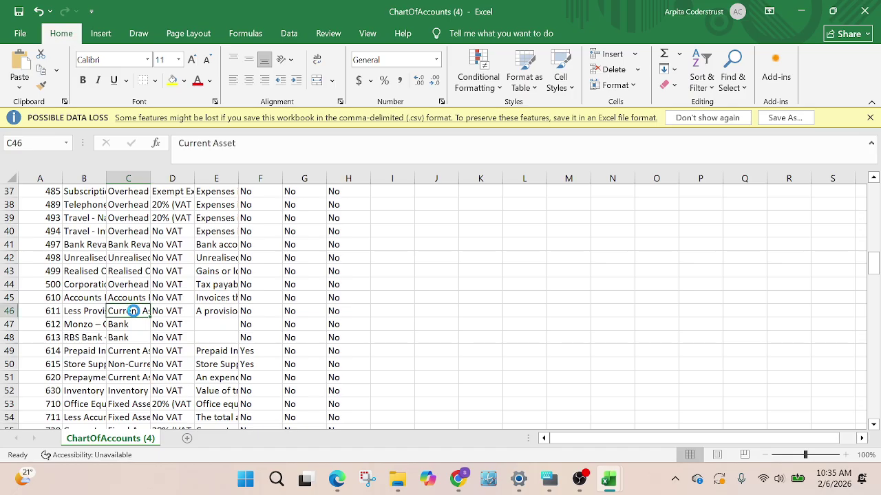
key(ctrl+c)
scroll(138, 316, down, 16)
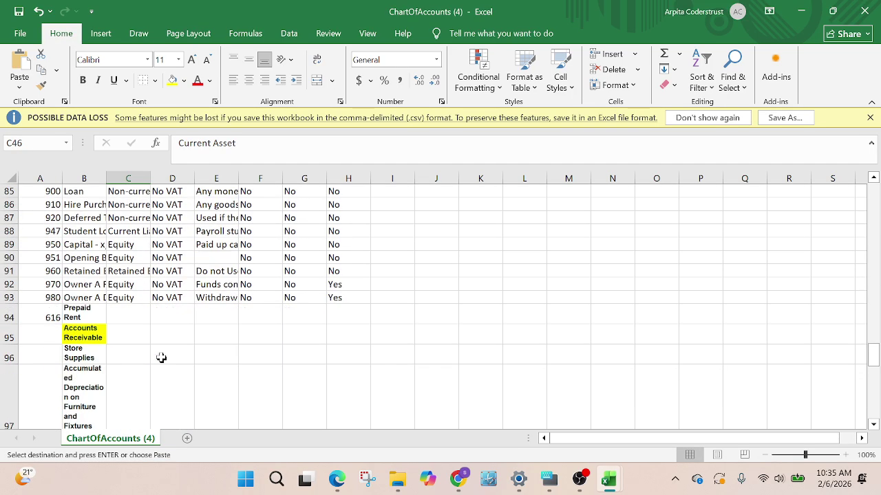
click(117, 313)
key(ctrl+v)
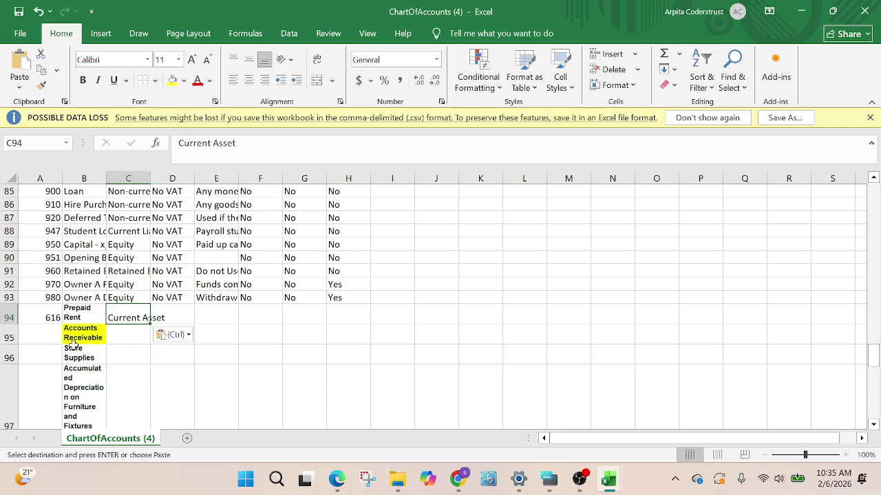
Select the Accounts Receivable name in B95 to look it up in Xero
click(50, 338)
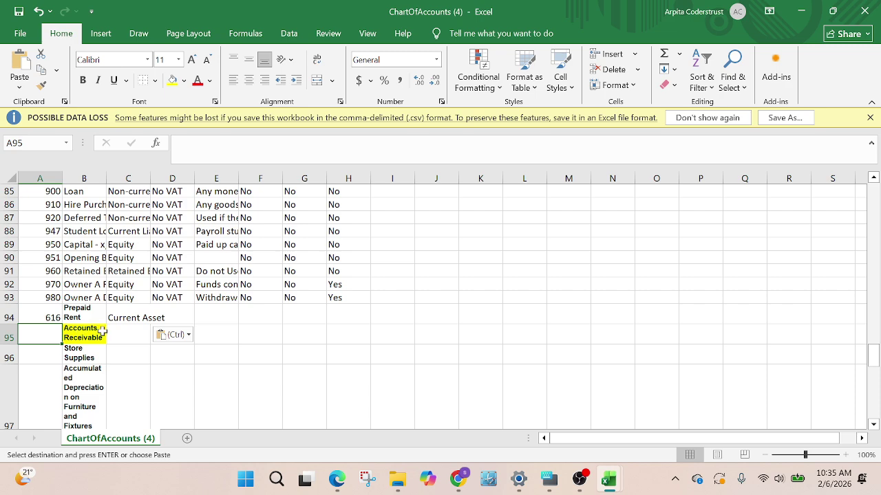
scroll(103, 332, up, 4)
scroll(102, 328, up, 6)
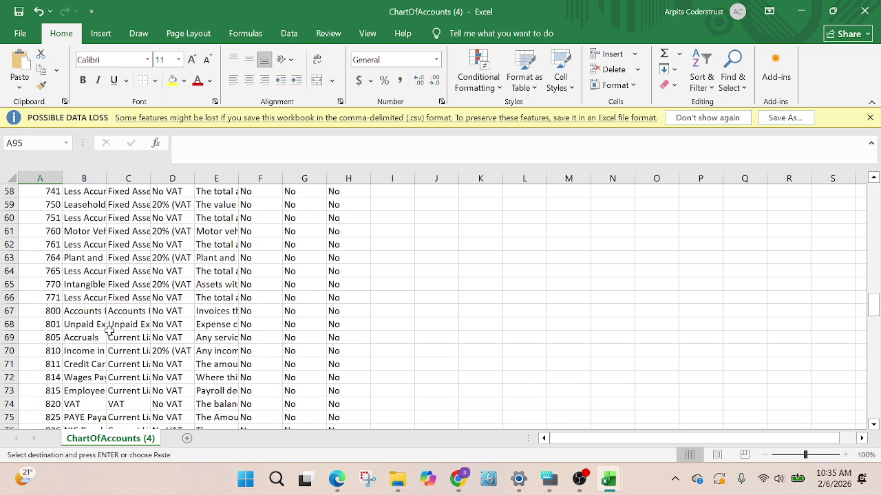
scroll(109, 330, down, 9)
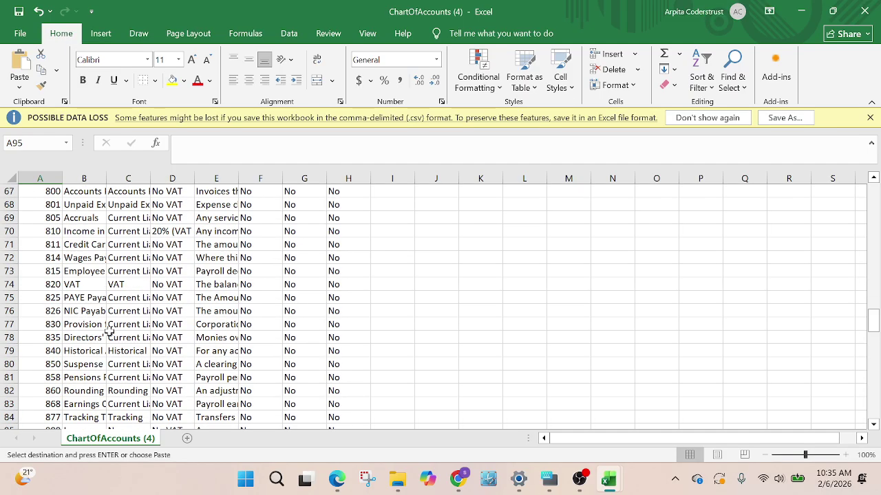
scroll(85, 359, down, 1)
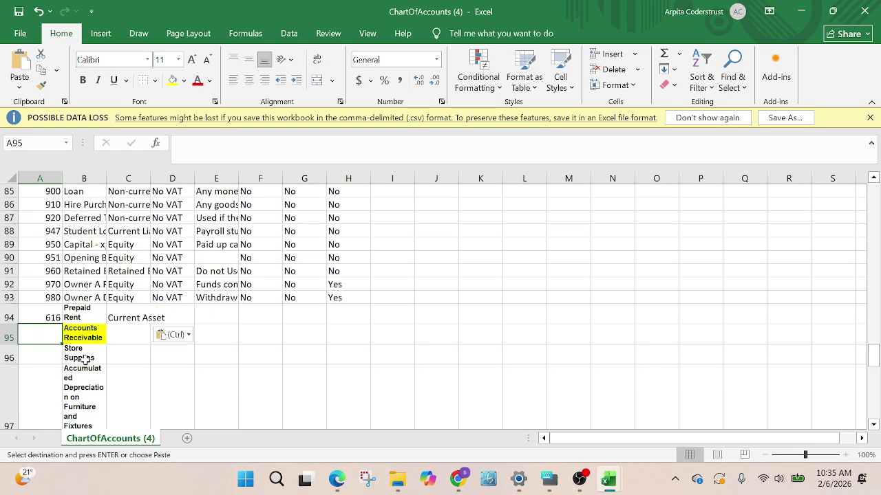
click(78, 334)
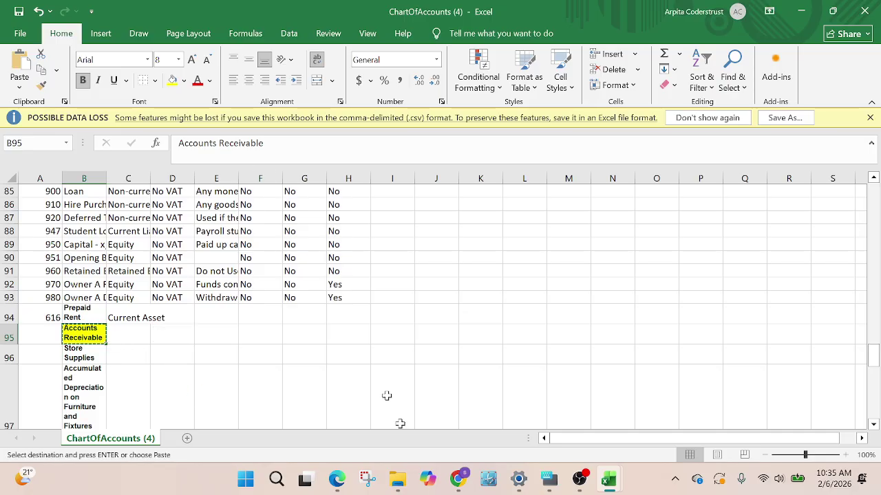
Search Xero for Accounts Receivable, confirming it exists as 610 Current Asset, then return to Excel
mouse_move(458, 480)
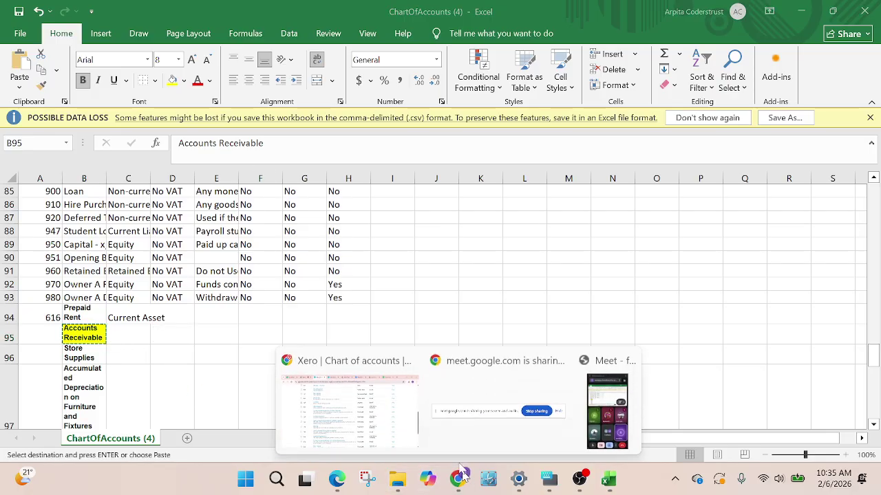
click(350, 398)
scroll(387, 223, up, 10)
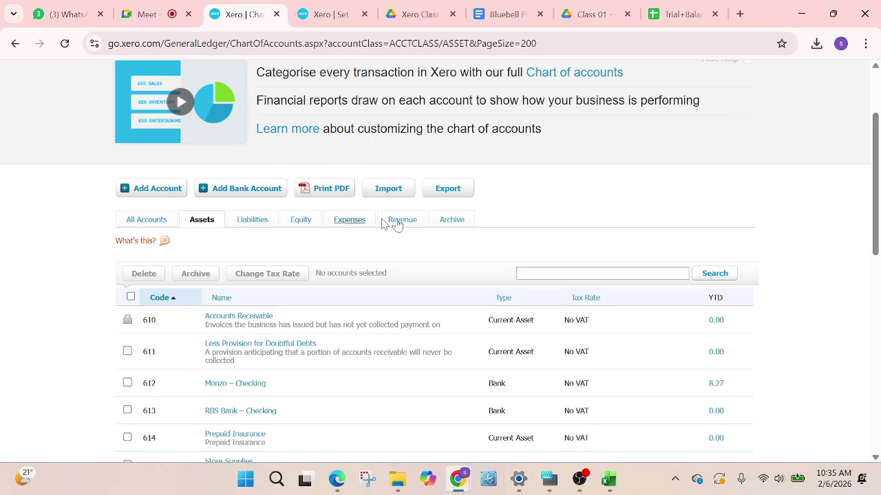
scroll(554, 312, down, 1)
click(532, 320)
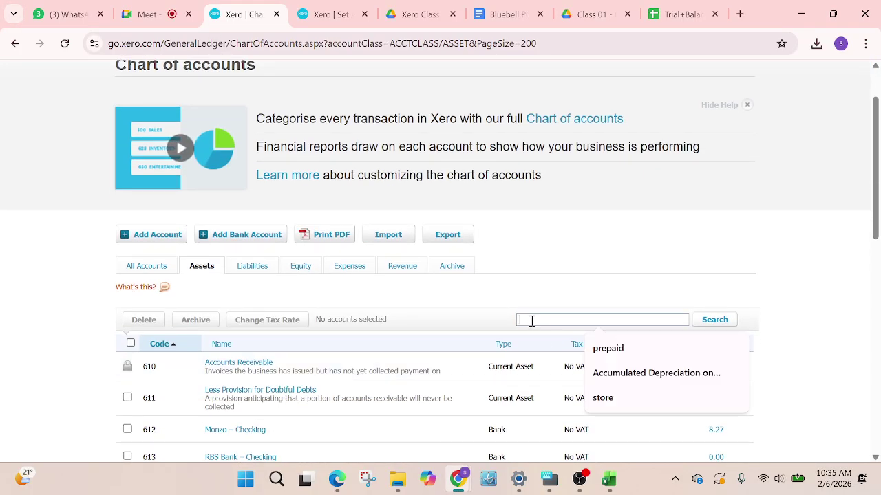
key(ctrl+v)
click(715, 320)
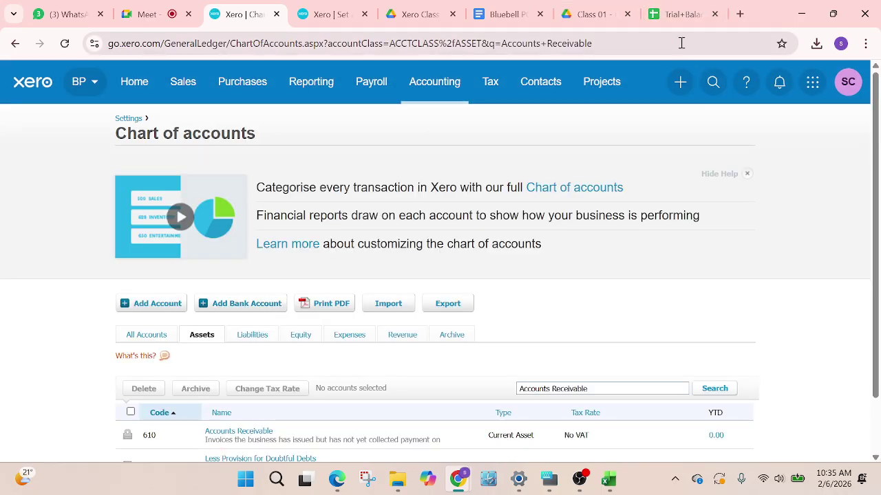
mouse_move(608, 480)
click(628, 444)
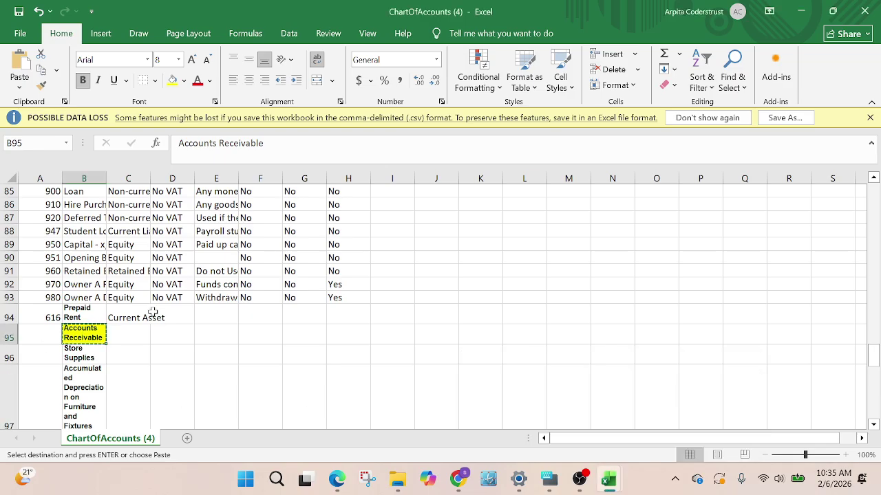
Clear the duplicate Accounts Receivable name in B95 and Store Supplies name in B96
key(Delete)
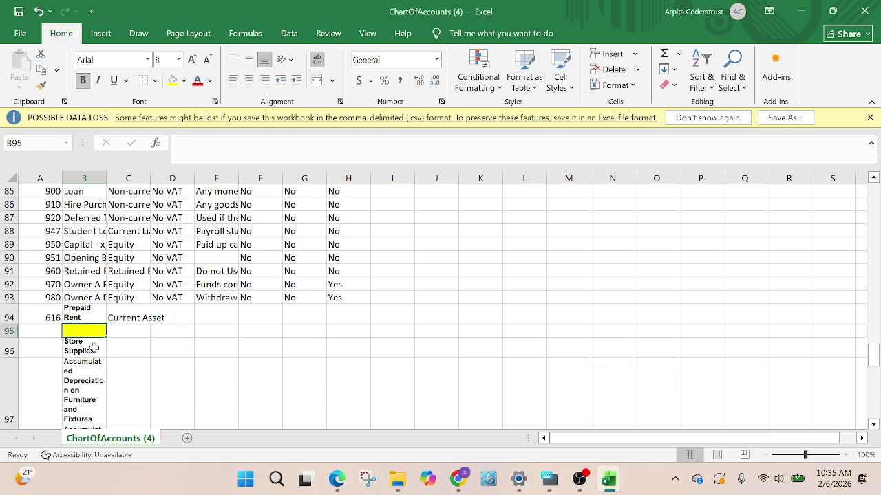
click(93, 347)
key(Delete)
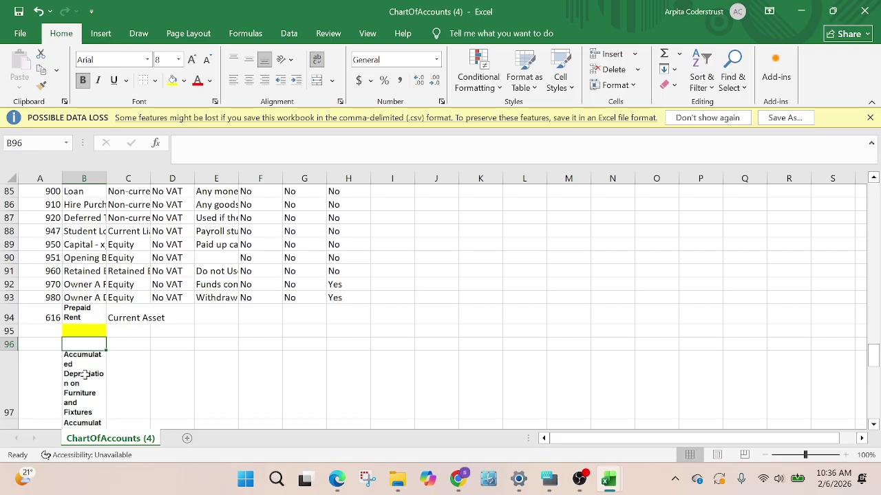
scroll(87, 376, up, 6)
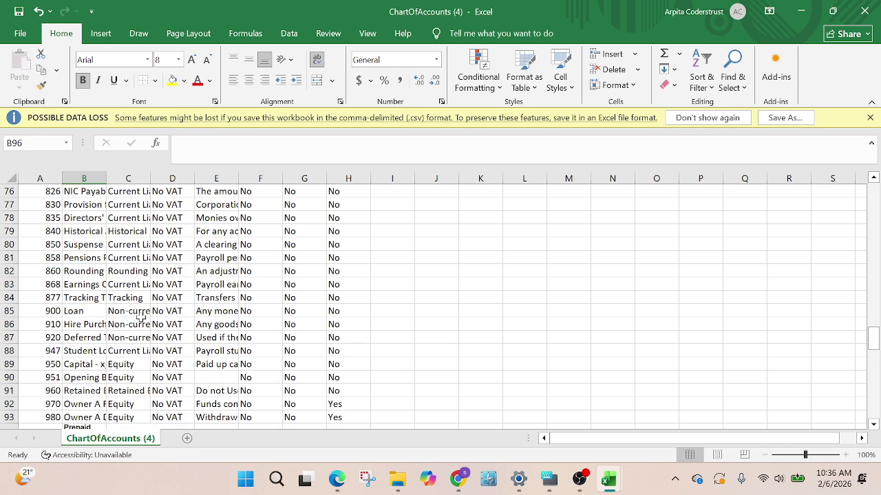
scroll(157, 315, up, 3)
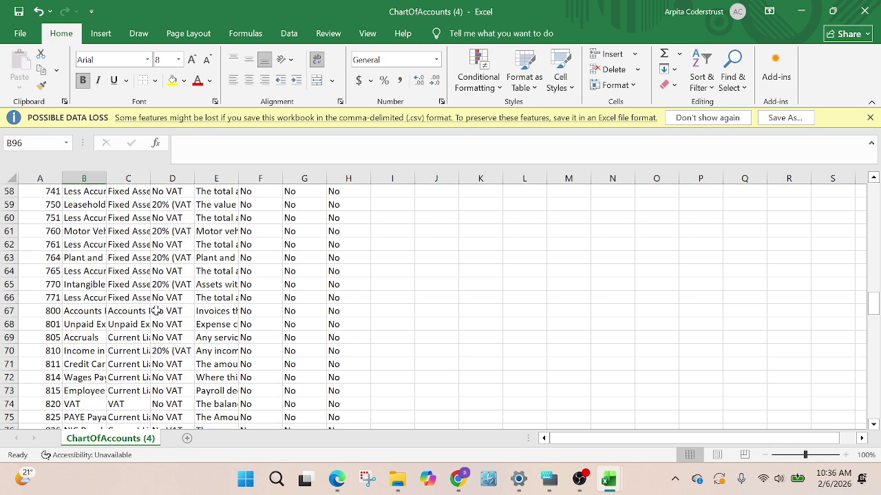
scroll(157, 306, up, 4)
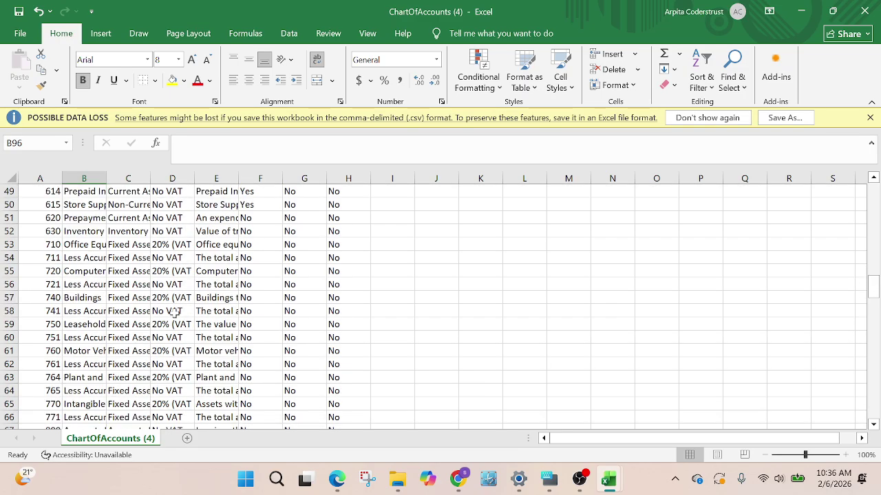
scroll(178, 318, up, 6)
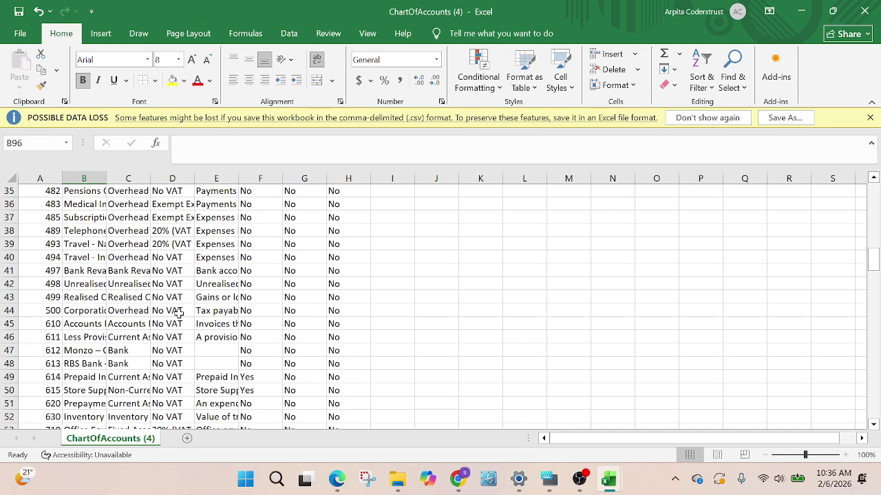
scroll(183, 310, up, 3)
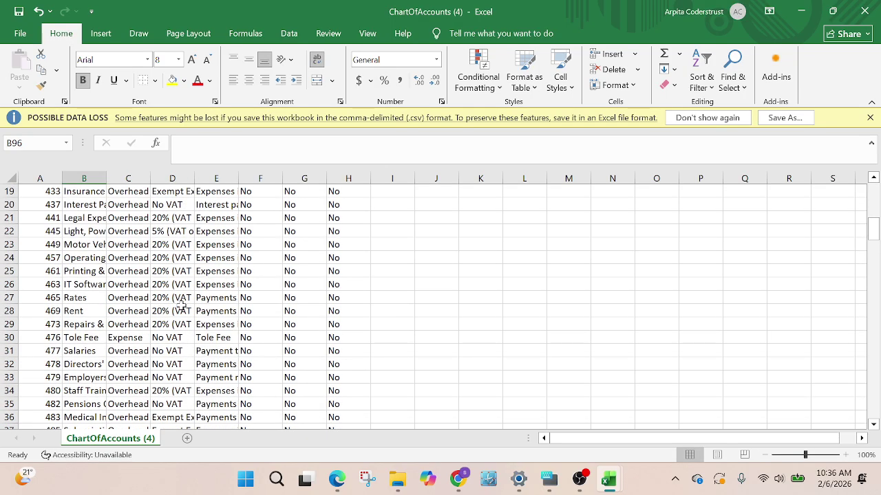
scroll(184, 313, down, 6)
scroll(189, 333, down, 18)
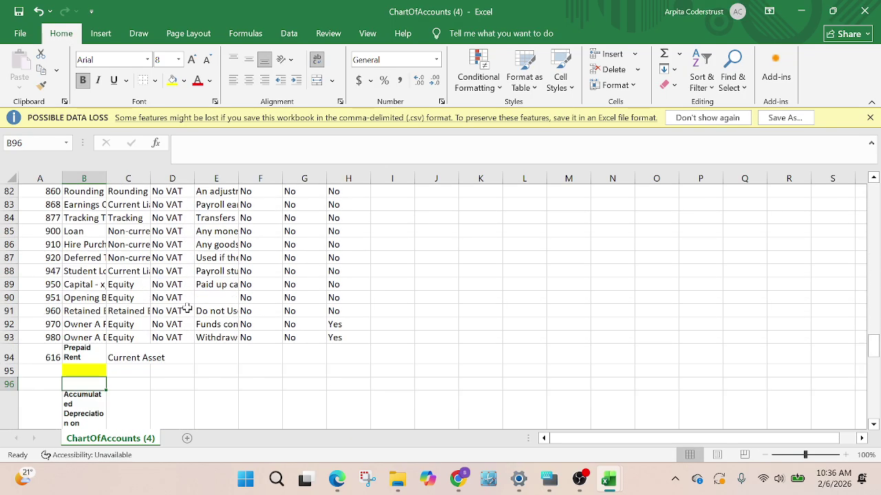
Select cell A97 and switch back to Xero's chart of accounts
click(42, 292)
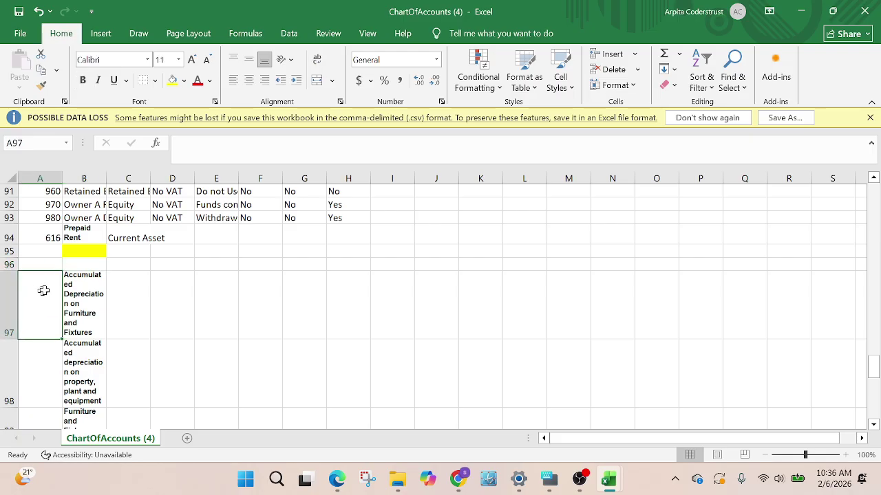
mouse_move(457, 480)
click(414, 447)
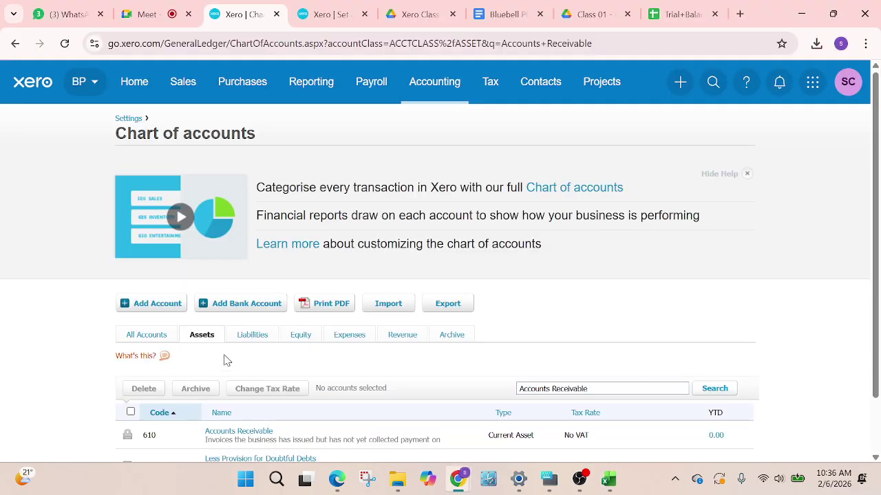
Search Xero's accounts for 'depre' to list the Less Accumulated Depreciation accounts, codes 711–765
scroll(299, 315, down, 1)
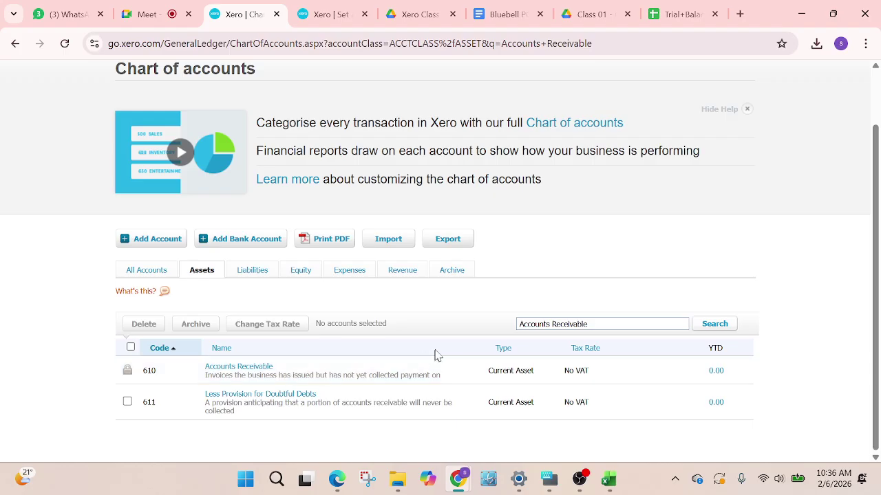
drag(587, 326, 500, 334)
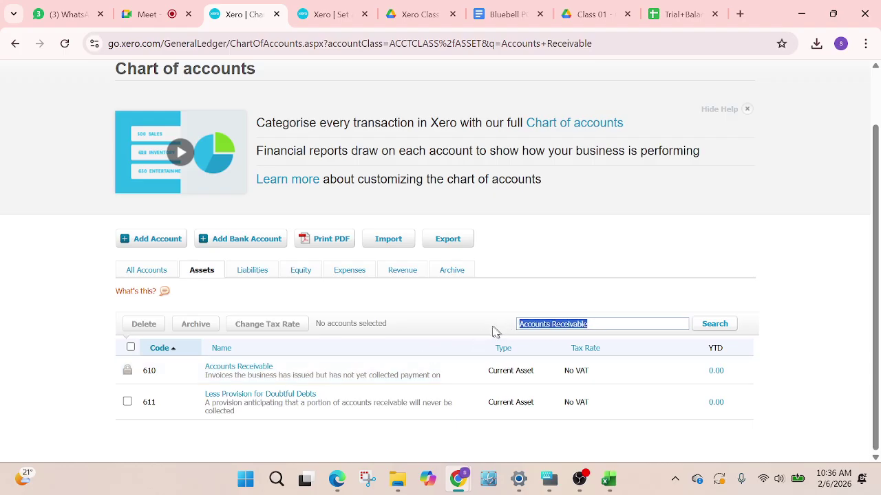
text(depre)
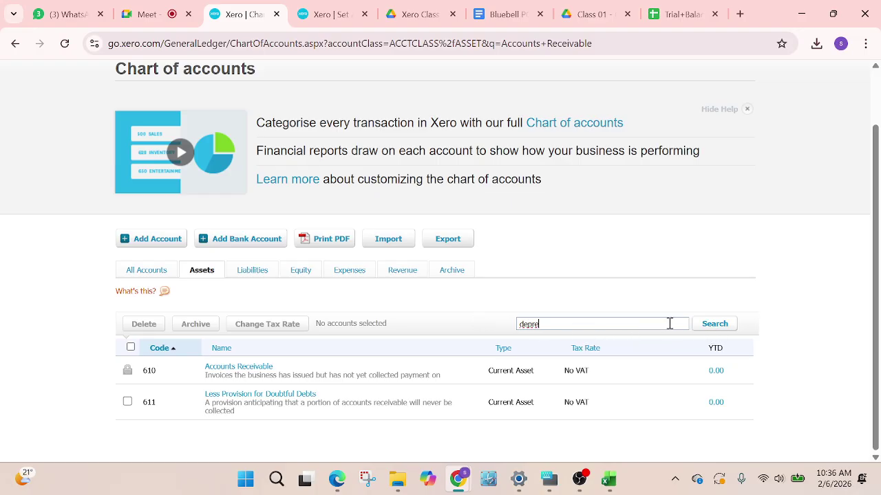
click(720, 326)
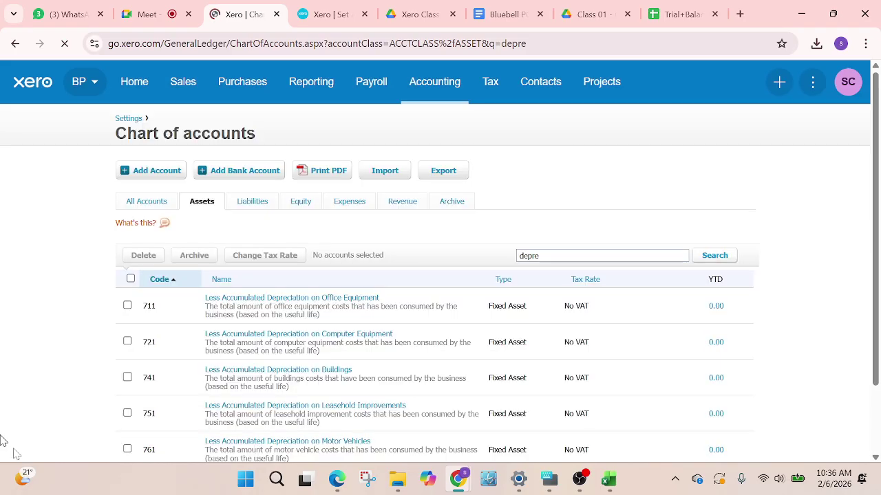
scroll(282, 399, down, 3)
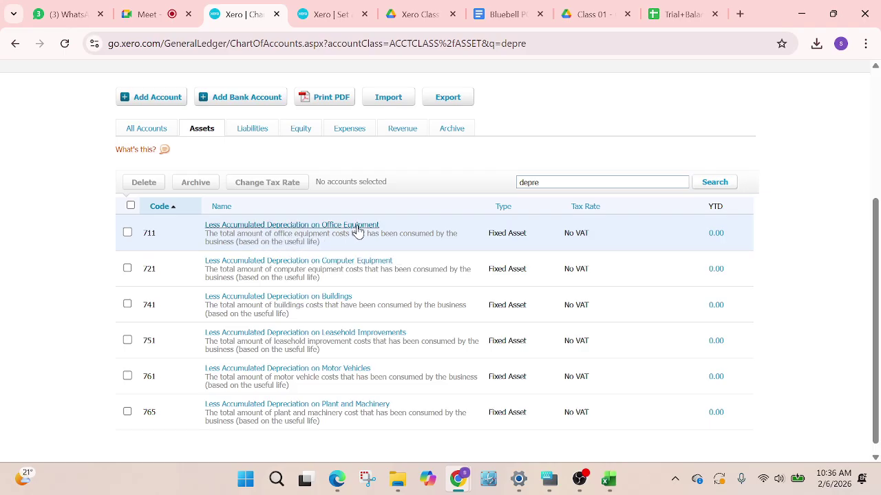
Review the trial balance's Accounts Receivable and accumulated depreciation rows 9–24, then return to Xero
click(685, 14)
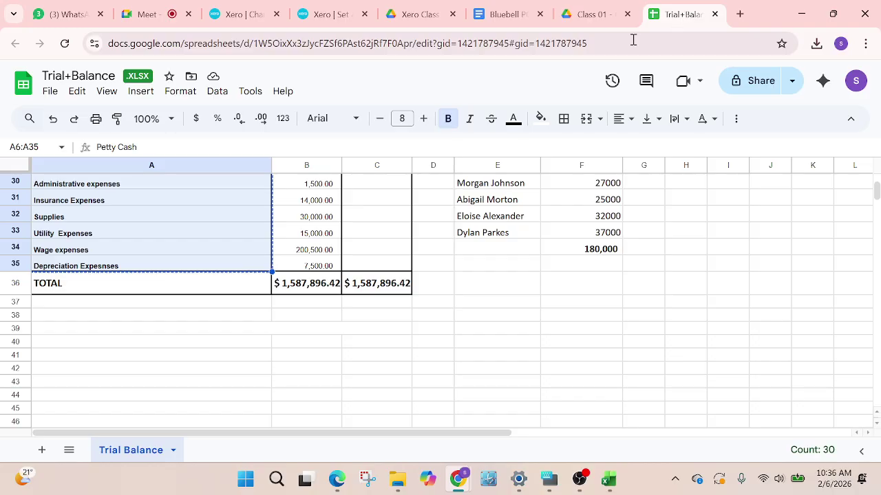
scroll(99, 285, up, 7)
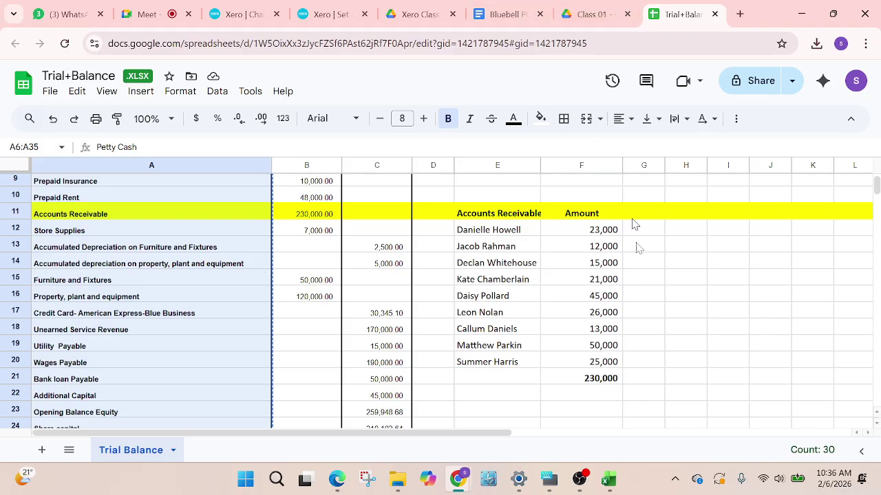
click(244, 9)
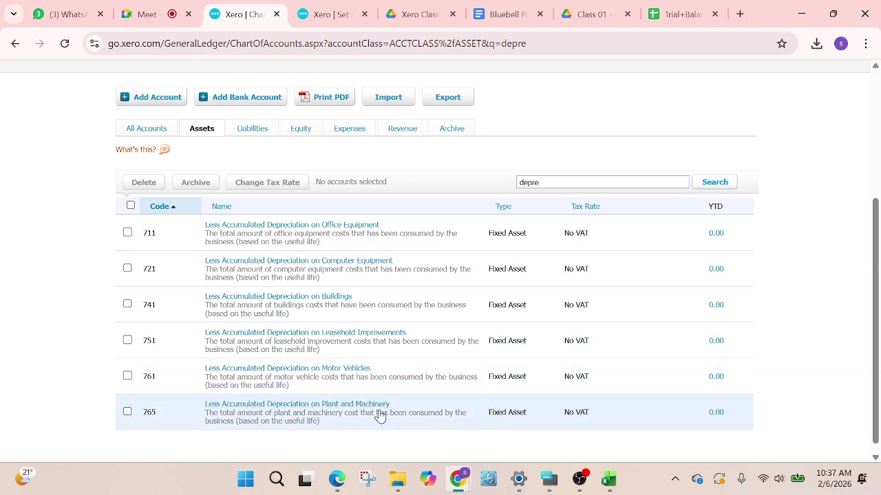
Scroll to the bottom of the depreciation results to confirm 765 is the last code used
scroll(195, 372, down, 1)
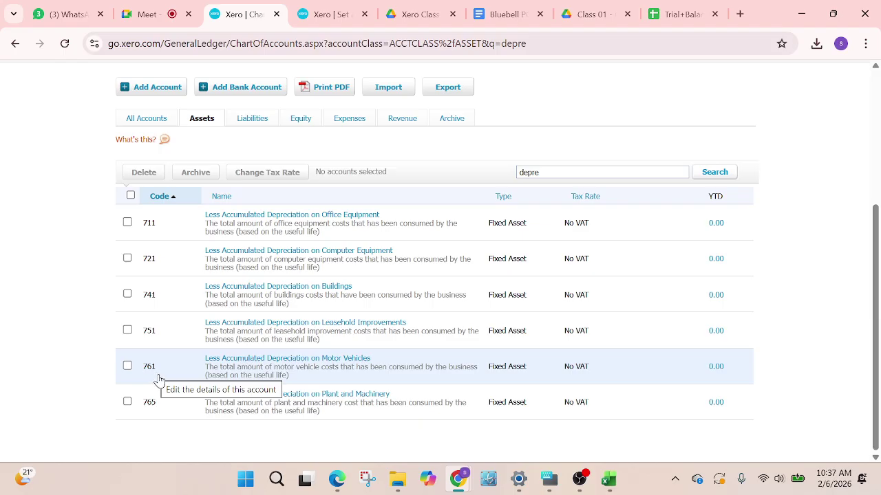
Code Accumulated Depreciation on Furniture and Fixtures 762 and the property, plant and equipment one 763
mouse_move(610, 481)
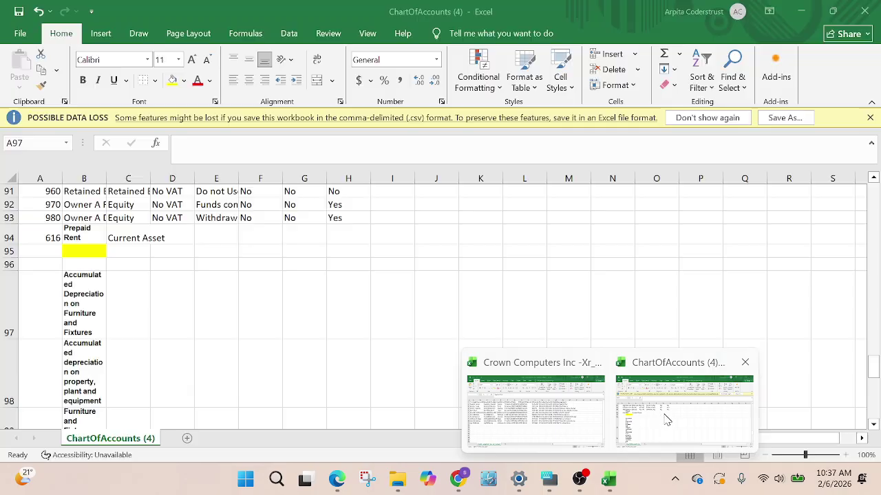
click(665, 420)
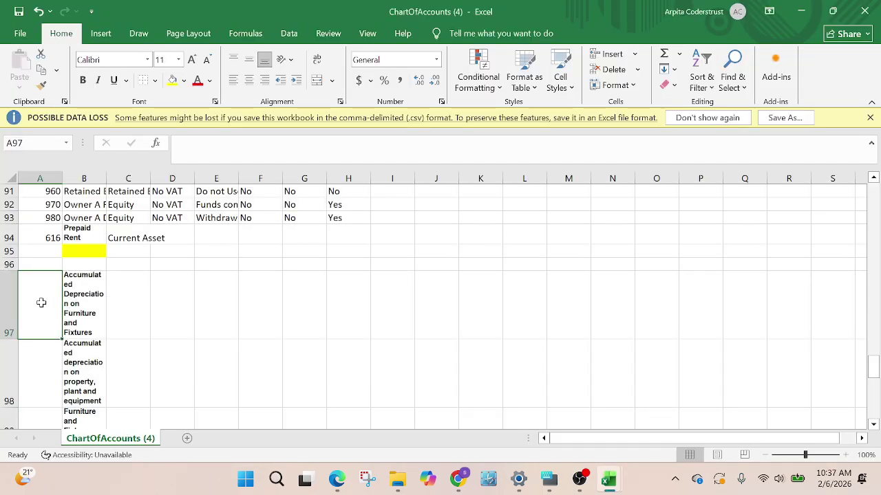
text(5)
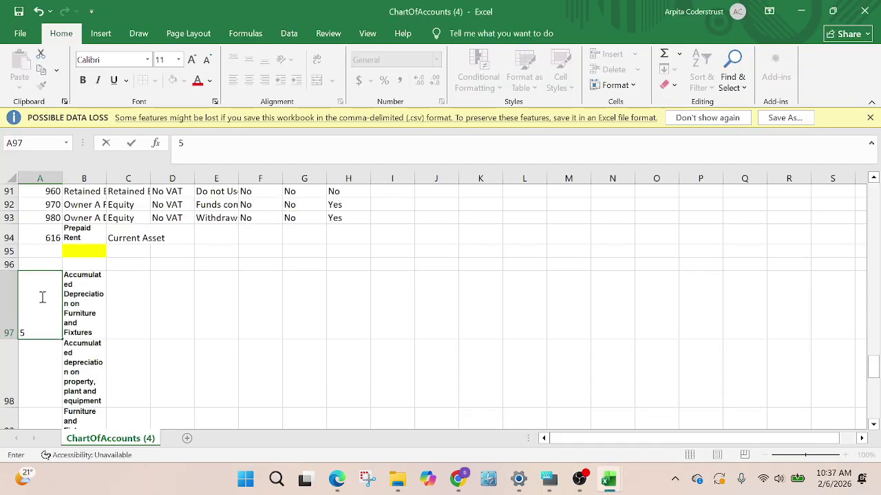
text(62)
click(28, 382)
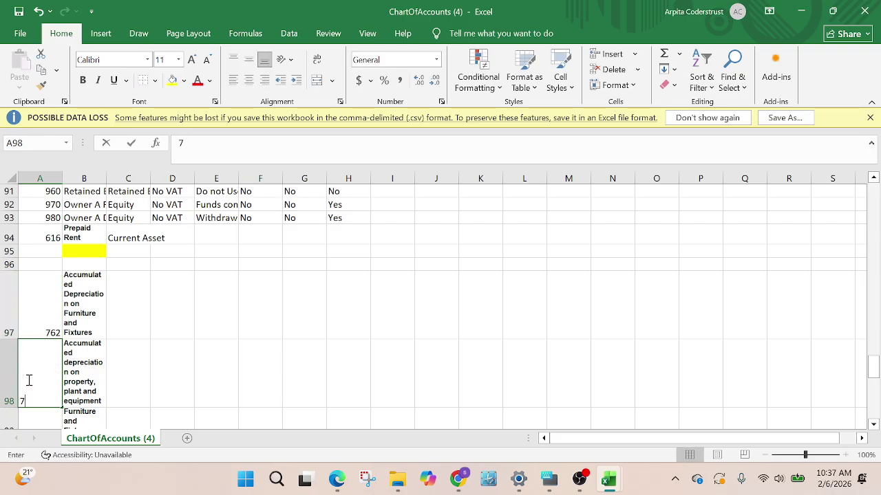
text(763)
scroll(145, 390, down, 2)
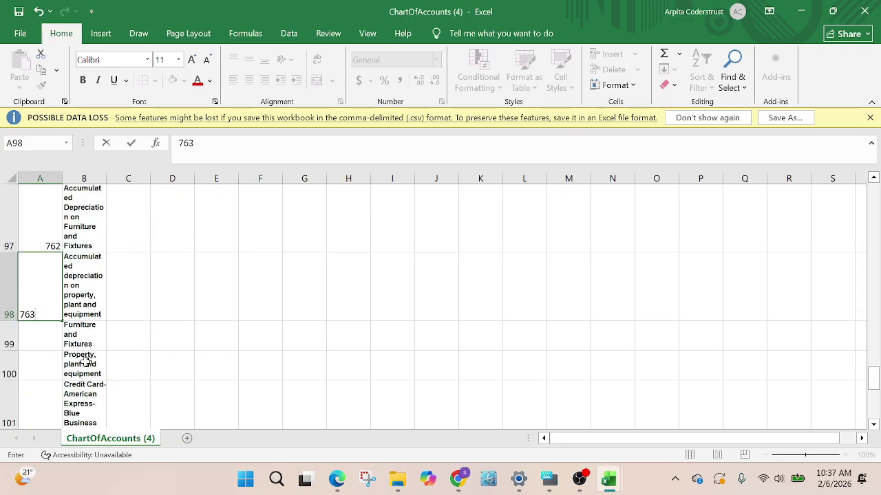
click(42, 332)
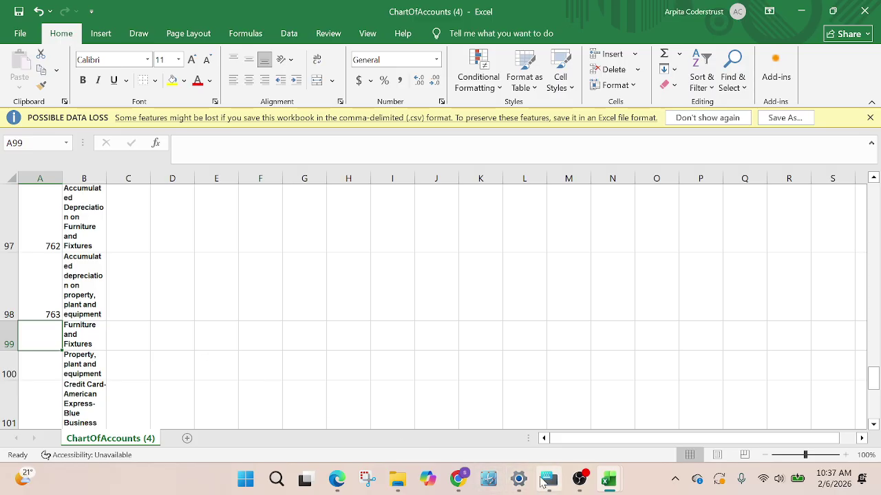
Inspect depreciation account 711's details, confirming Fixed Asset type with No VAT, without changes
mouse_move(448, 481)
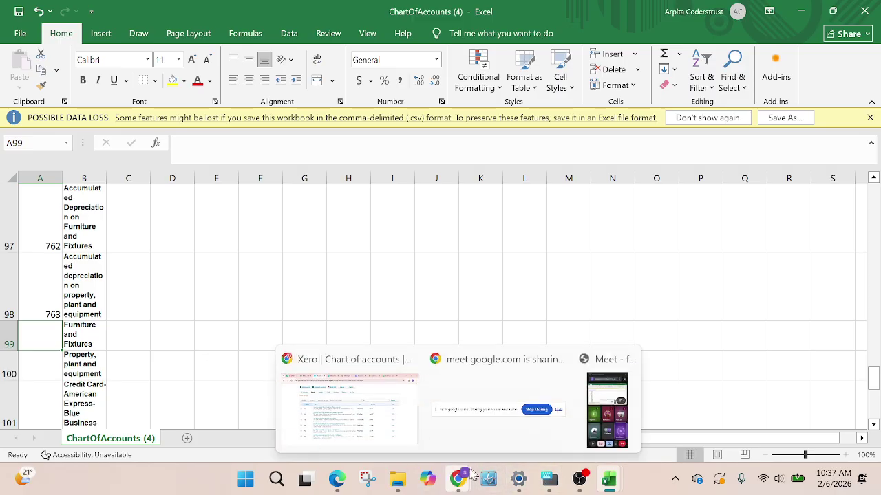
click(344, 406)
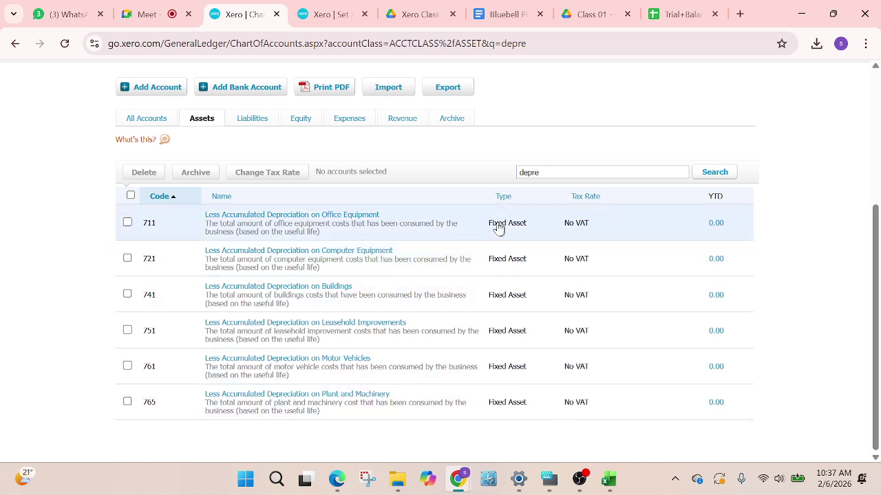
drag(490, 227, 530, 231)
click(528, 231)
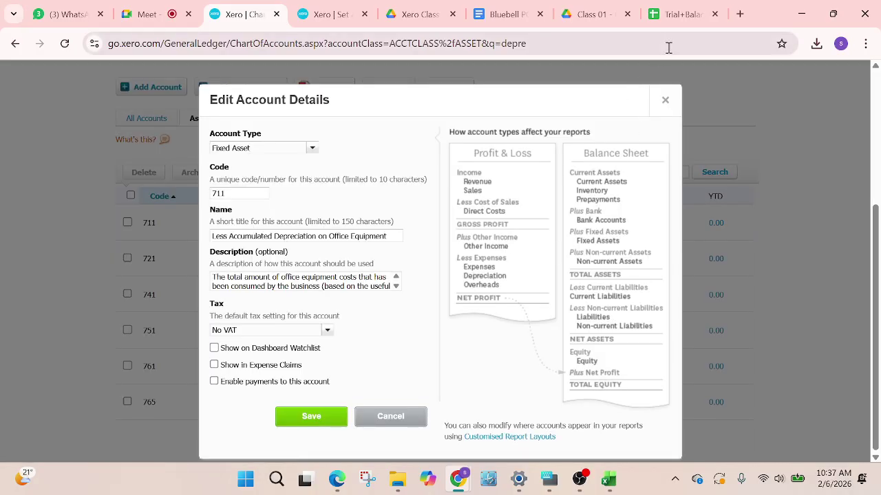
click(659, 110)
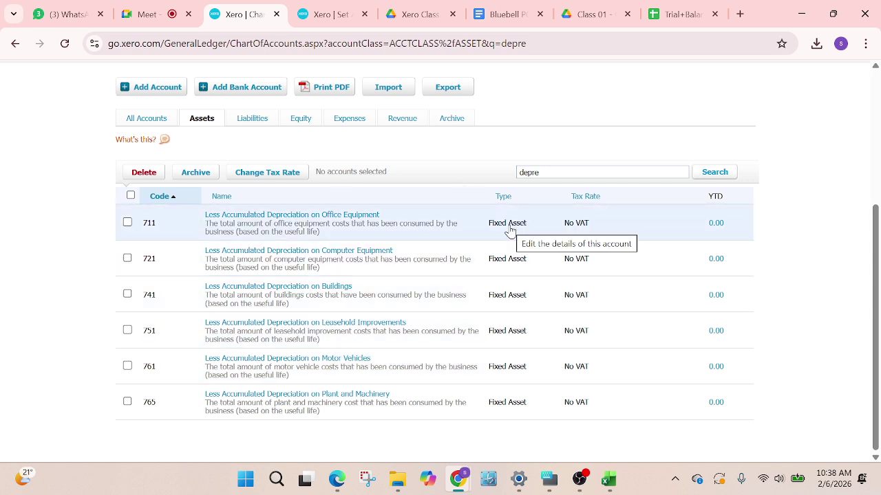
Enter Fixed Asset as the account type in C97
mouse_move(604, 482)
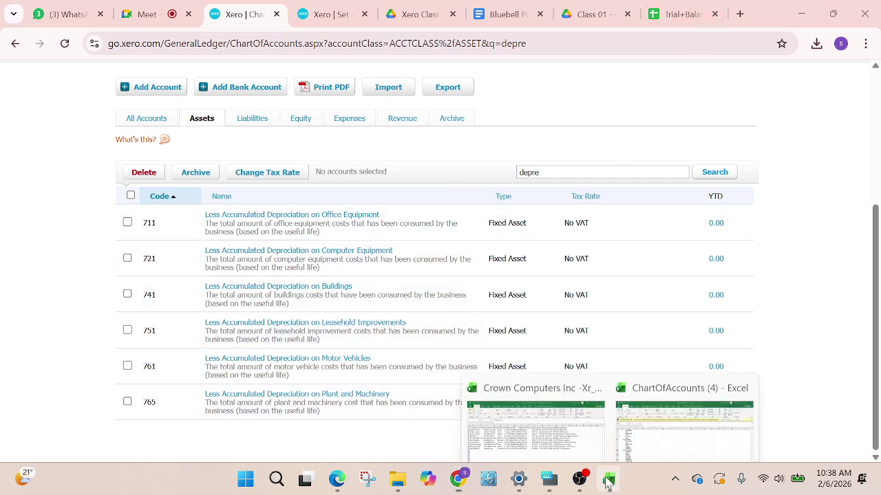
click(685, 407)
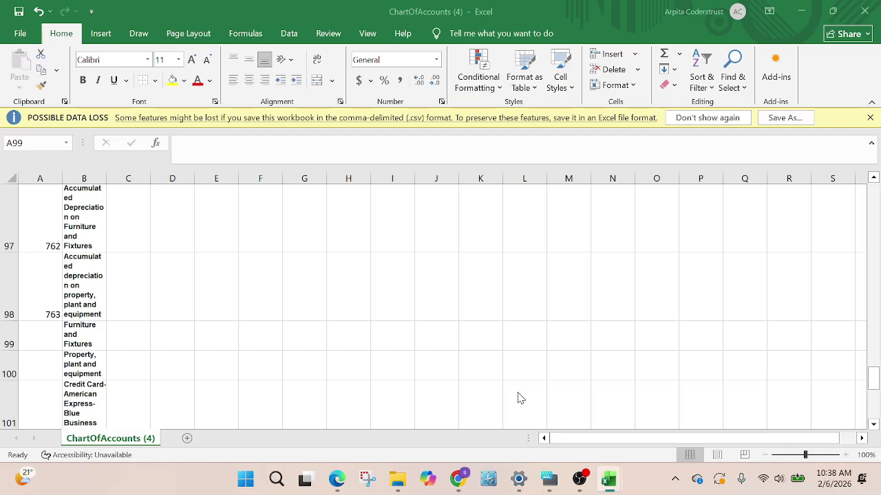
scroll(153, 284, up, 1)
click(143, 272)
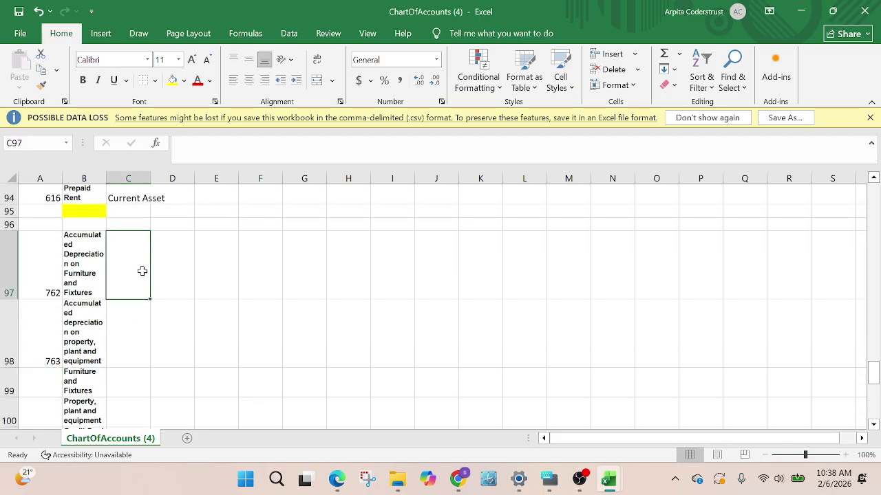
text(f)
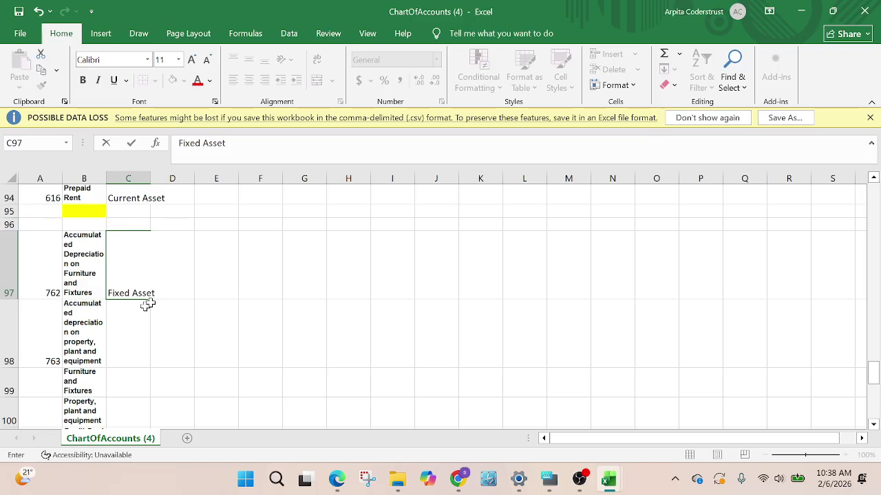
click(185, 344)
Copy the Fixed Asset type from C97 into C98, C99 and C100
click(120, 244)
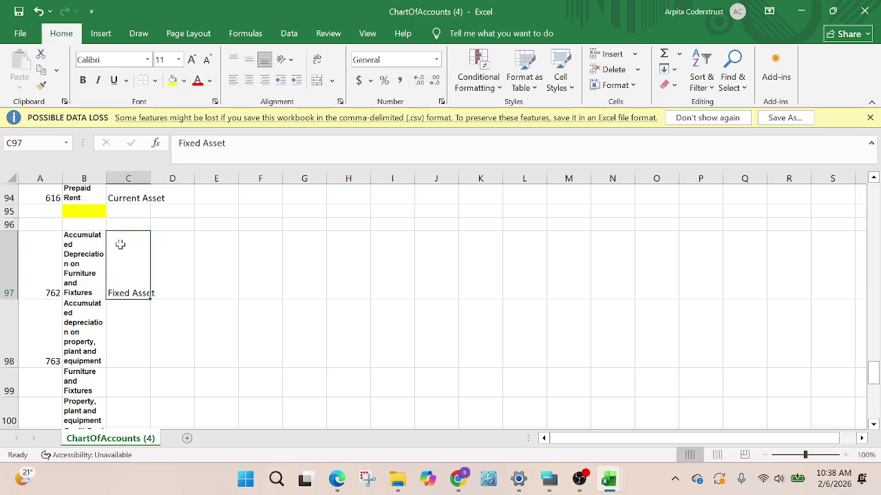
key(ctrl+c)
click(136, 334)
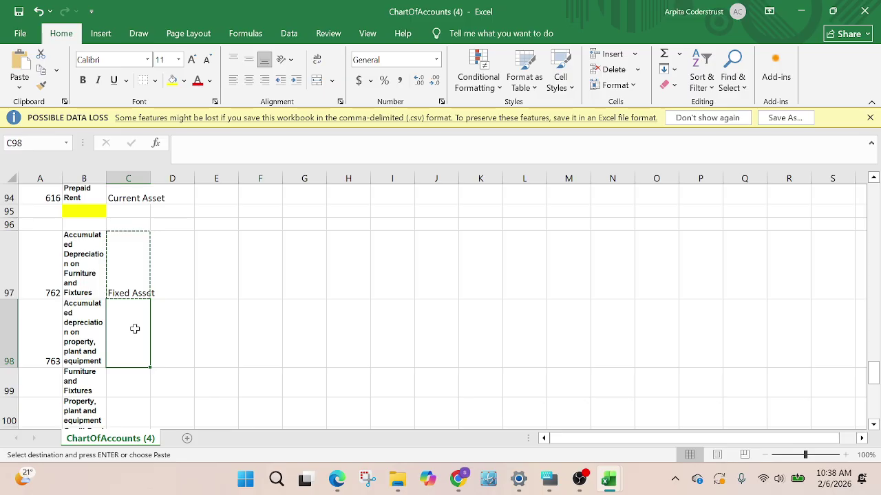
key(ctrl+v)
scroll(131, 350, down, 1)
click(124, 337)
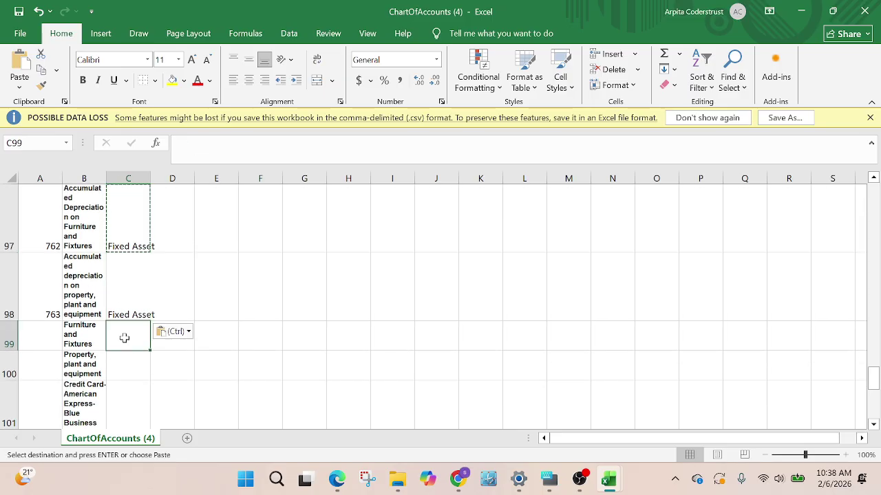
key(ctrl+v)
click(130, 369)
key(ctrl+v)
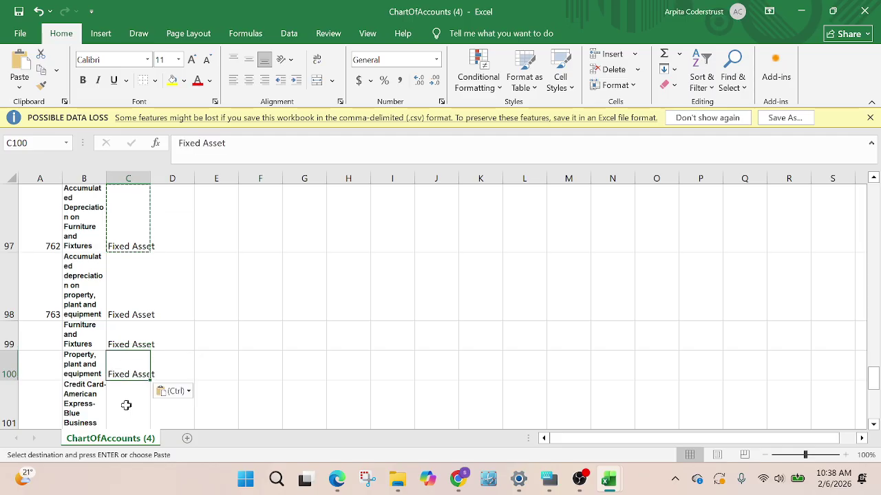
Select cell A99 for the missing code and switch back to Xero's chart of accounts
click(16, 338)
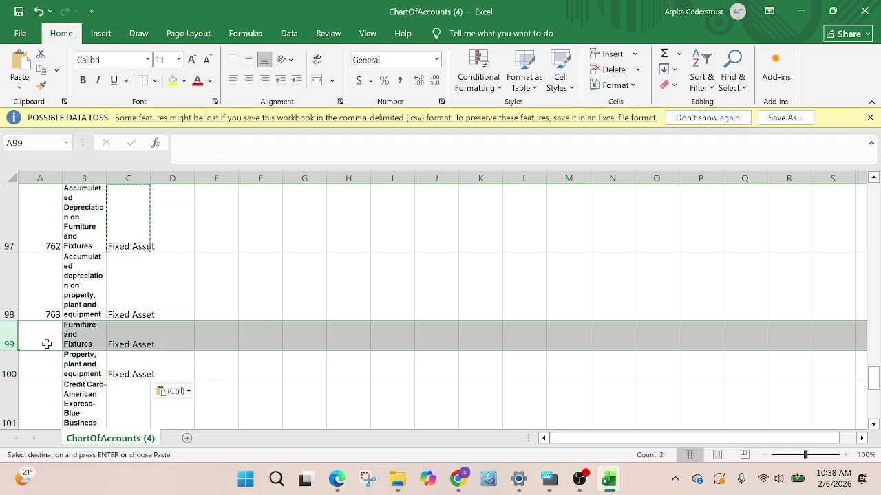
click(48, 343)
click(459, 483)
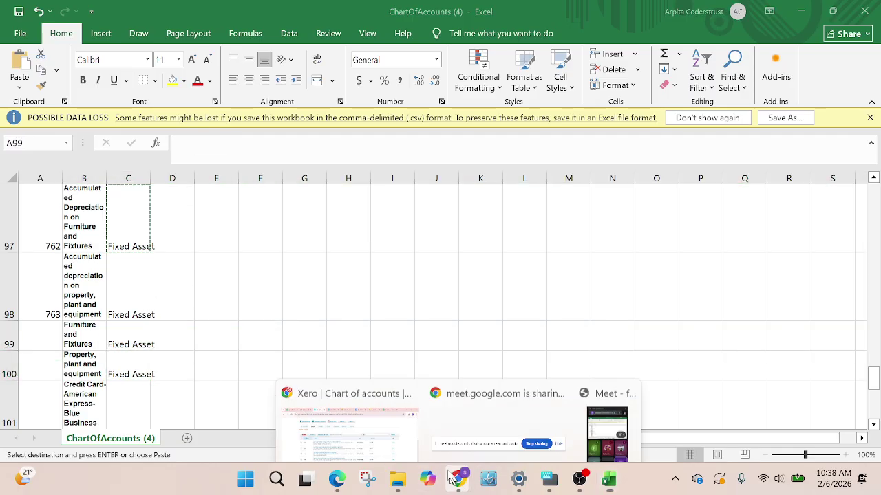
click(363, 399)
Search for 'fixed', then list all asset accounts to review fixed asset codes 710–760
drag(544, 172, 487, 176)
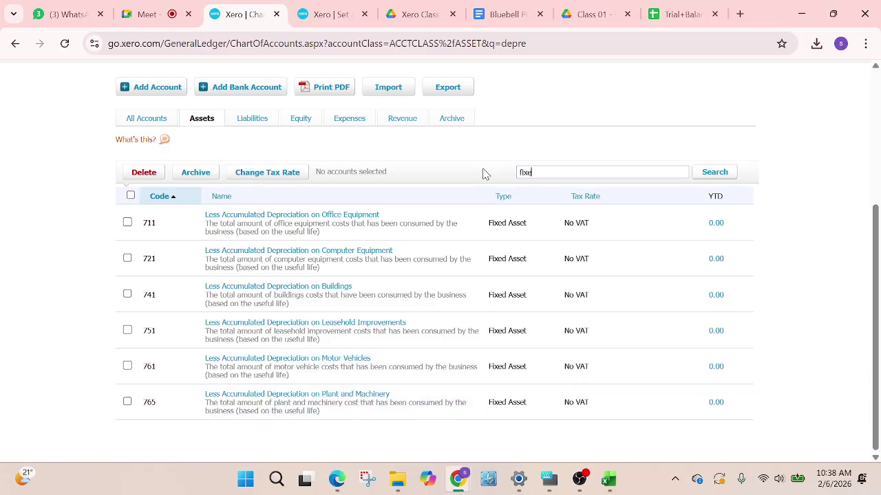
text(fixed)
click(733, 172)
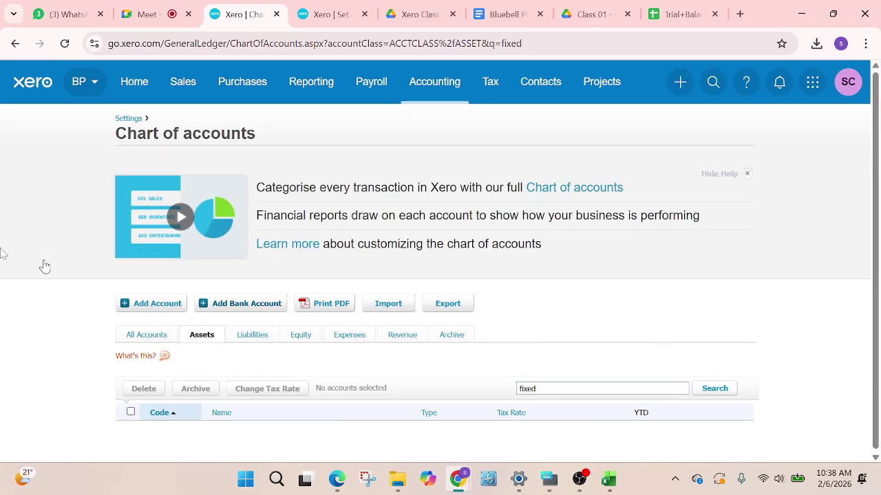
click(203, 336)
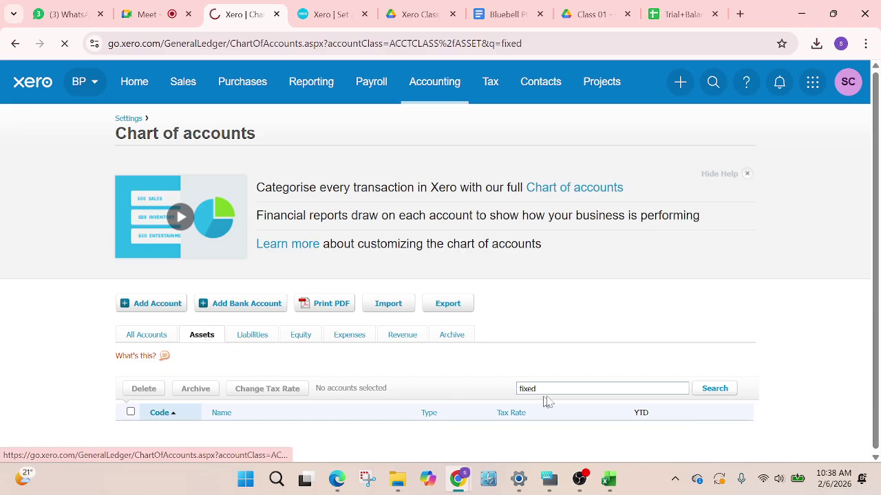
scroll(432, 386, down, 6)
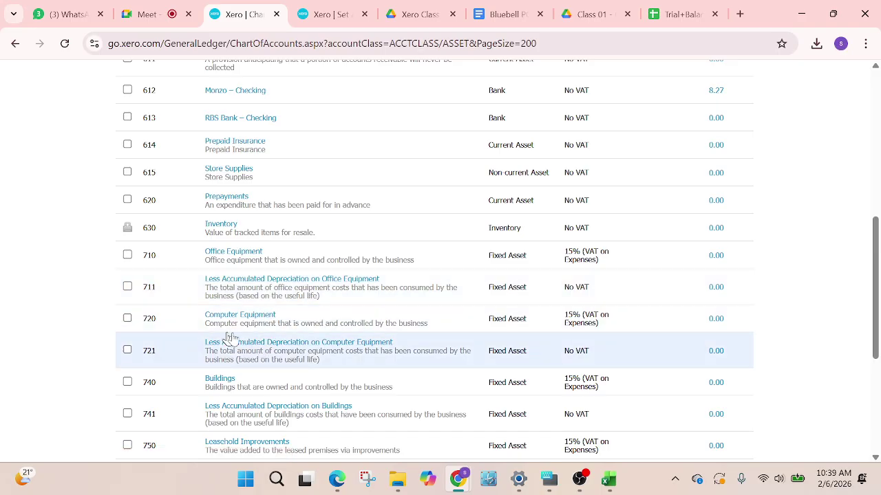
scroll(231, 337, down, 1)
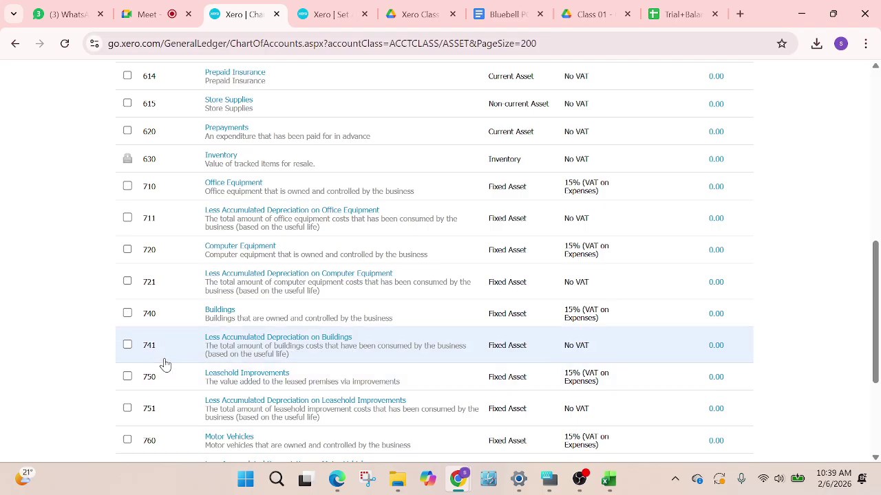
Enter codes 762 in A99, 763 in A97, 764 in A100 and 765 in A98
mouse_move(605, 487)
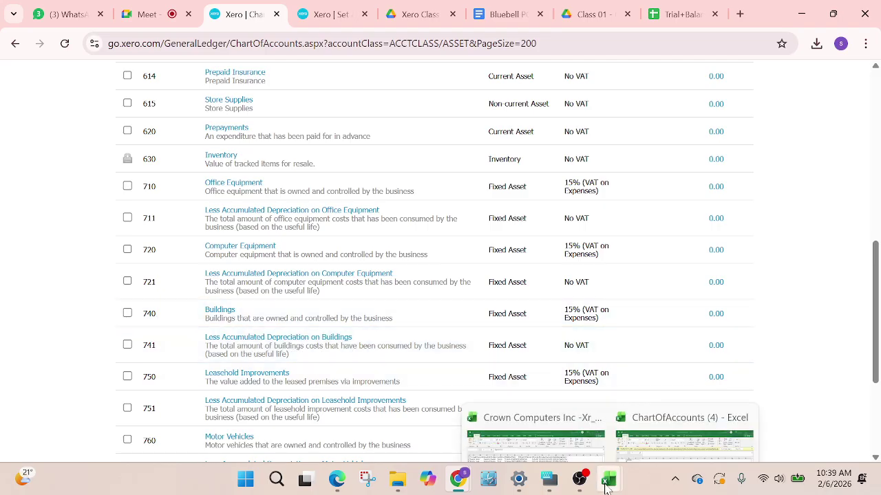
click(639, 419)
click(40, 336)
scroll(142, 297, up, 1)
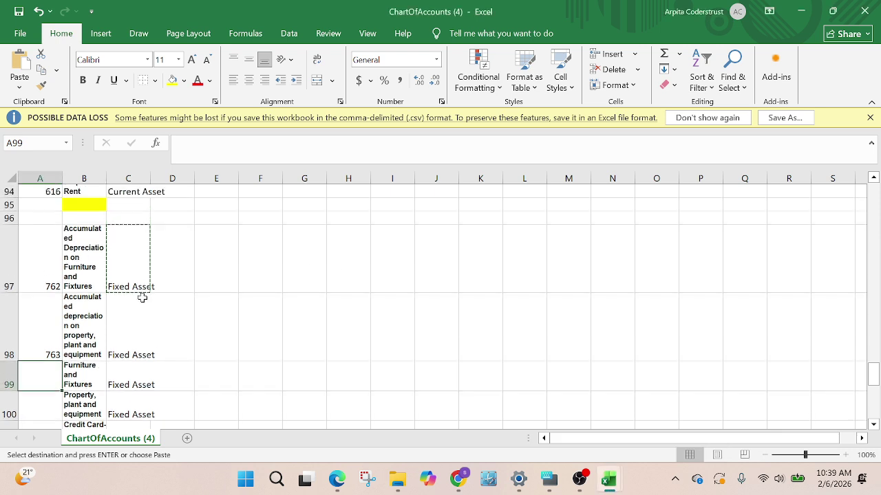
scroll(144, 303, down, 1)
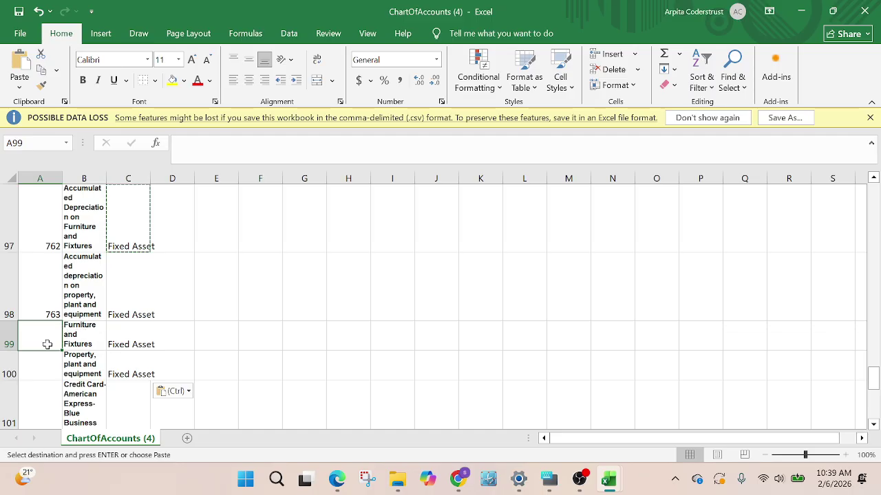
scroll(112, 298, up, 1)
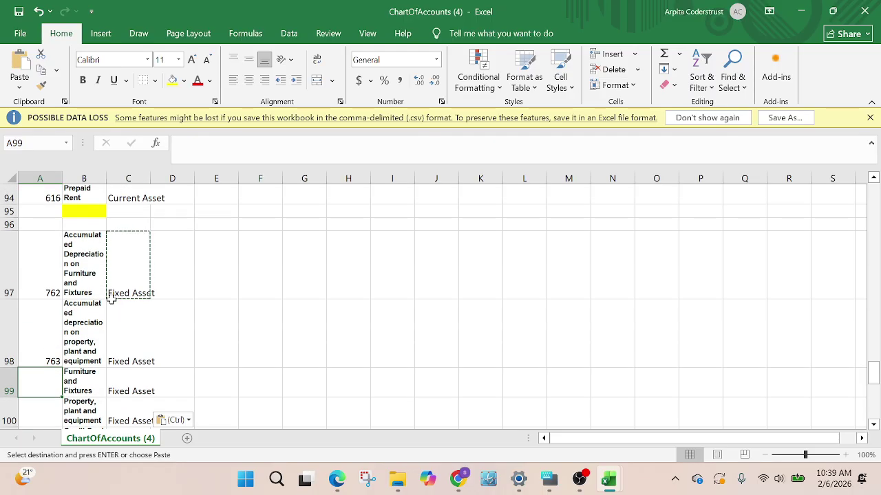
scroll(111, 300, down, 1)
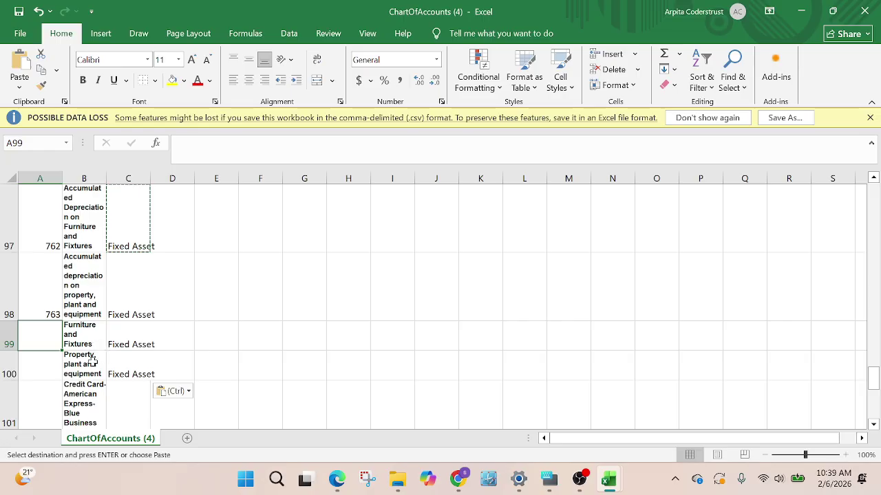
text(762)
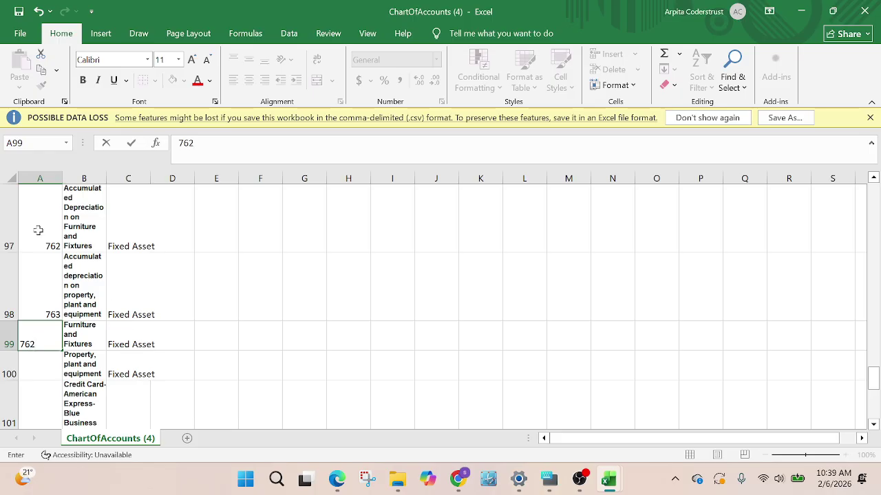
click(38, 230)
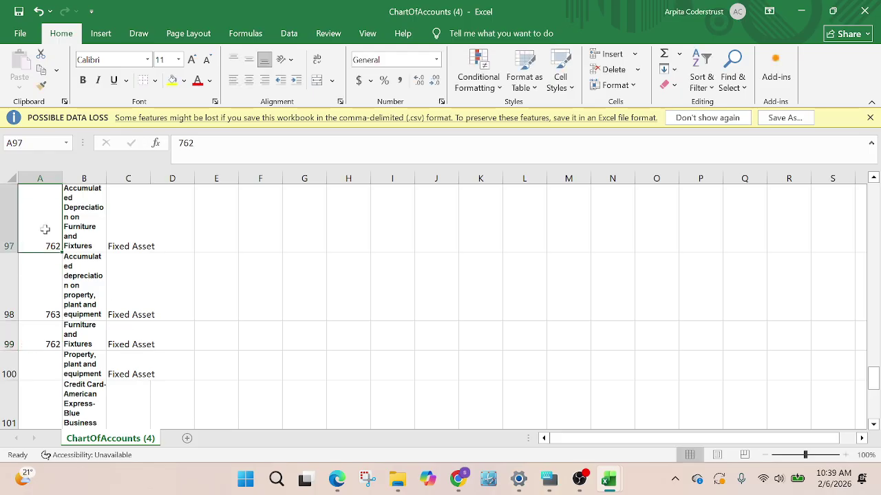
text(76)
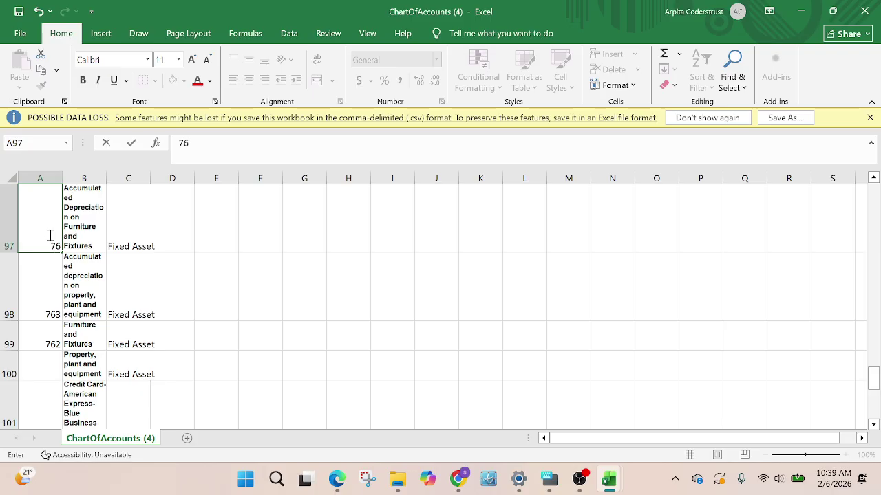
text(3)
click(39, 360)
text(7)
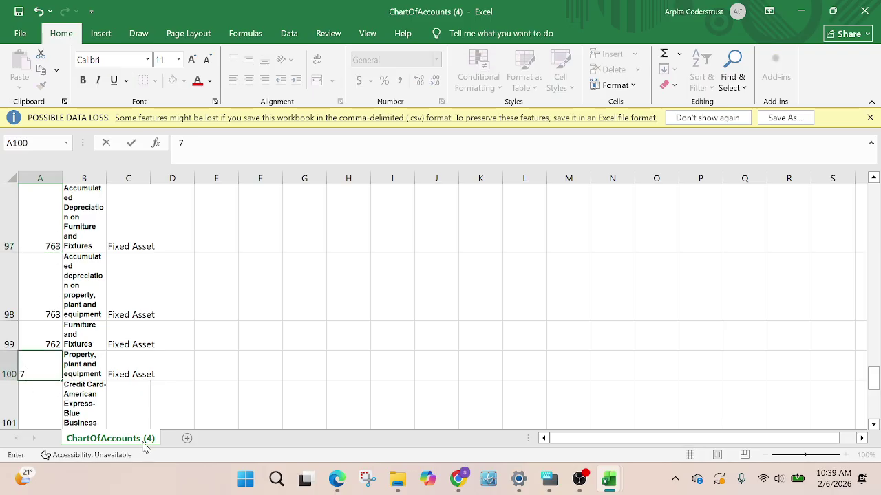
text(64)
click(52, 294)
text(765)
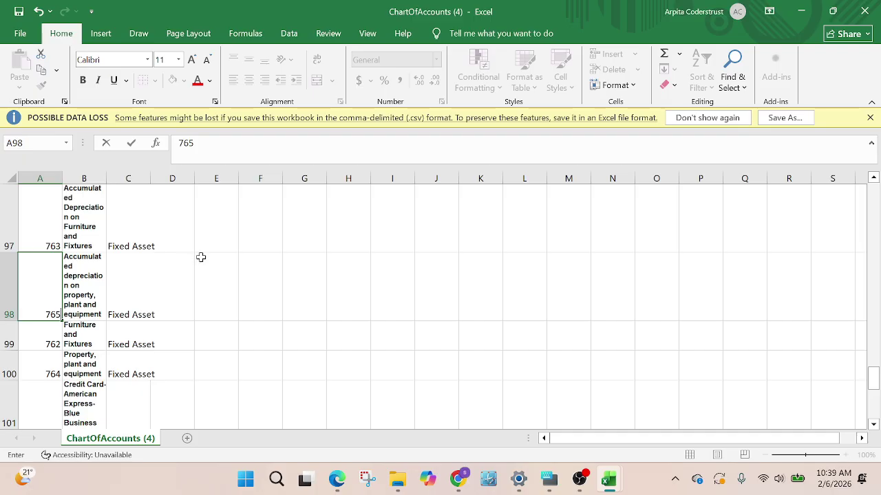
Check Xero's asset account list, then return to the ChartOfAccounts workbook
click(458, 479)
click(333, 371)
scroll(227, 344, down, 2)
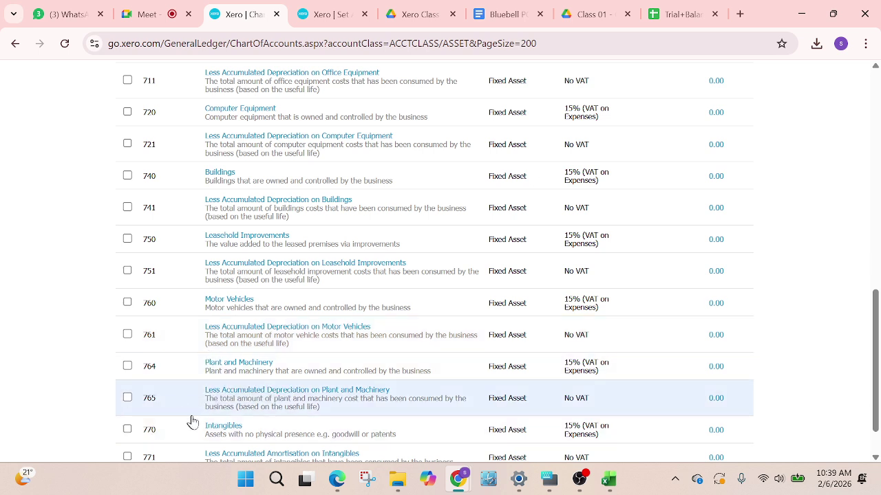
mouse_move(608, 482)
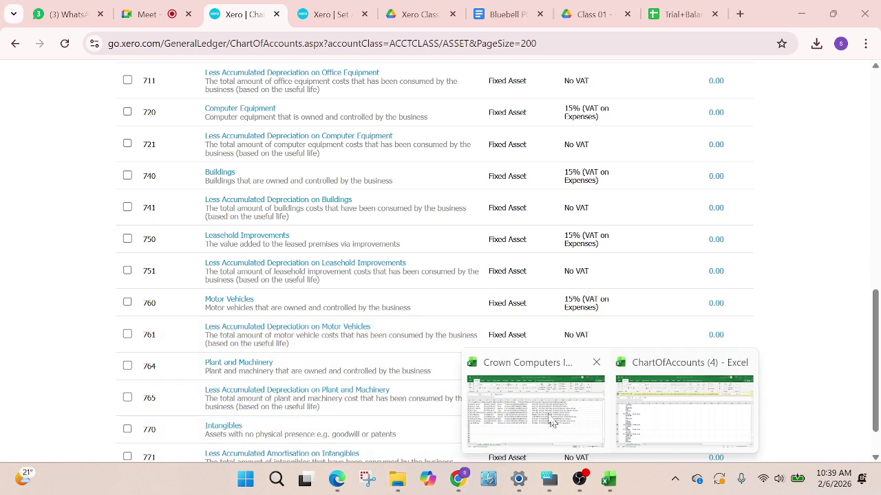
click(550, 423)
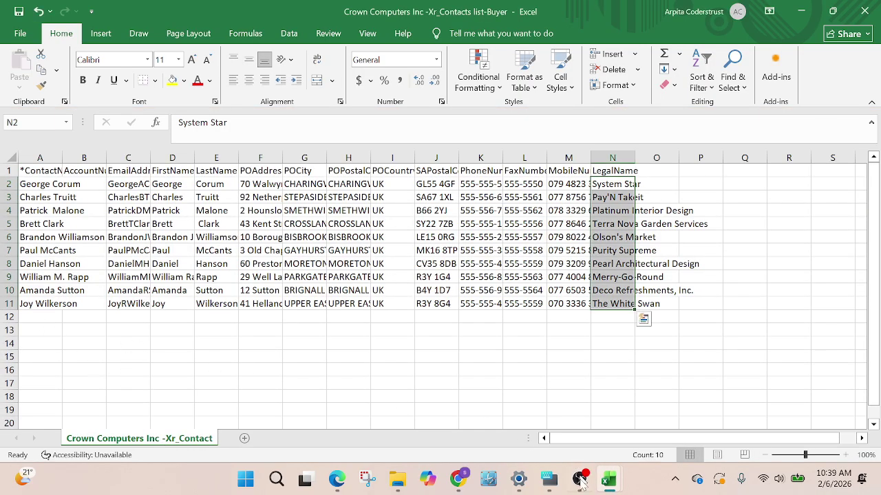
mouse_move(608, 481)
click(633, 416)
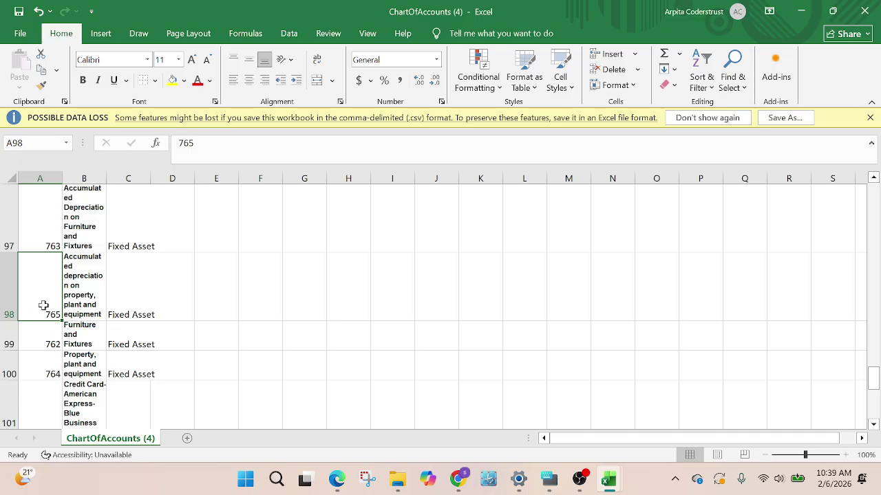
Recode A100 to 766 and A98 to 767
click(46, 374)
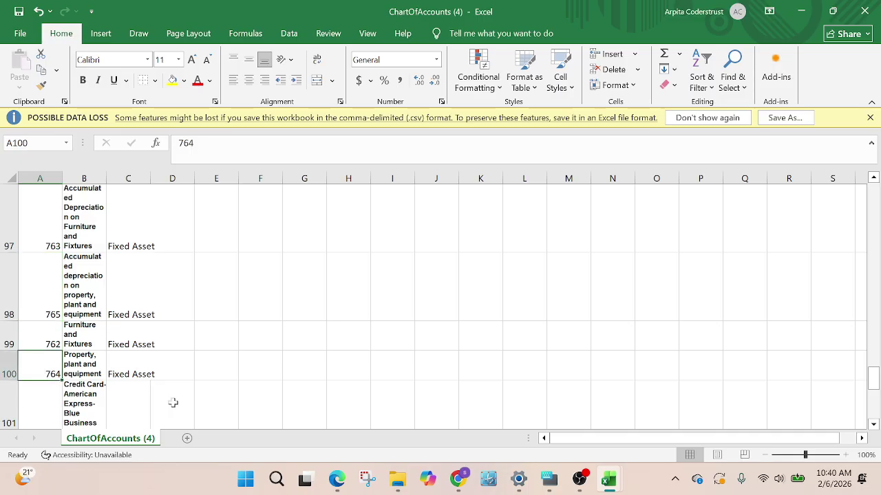
text(76)
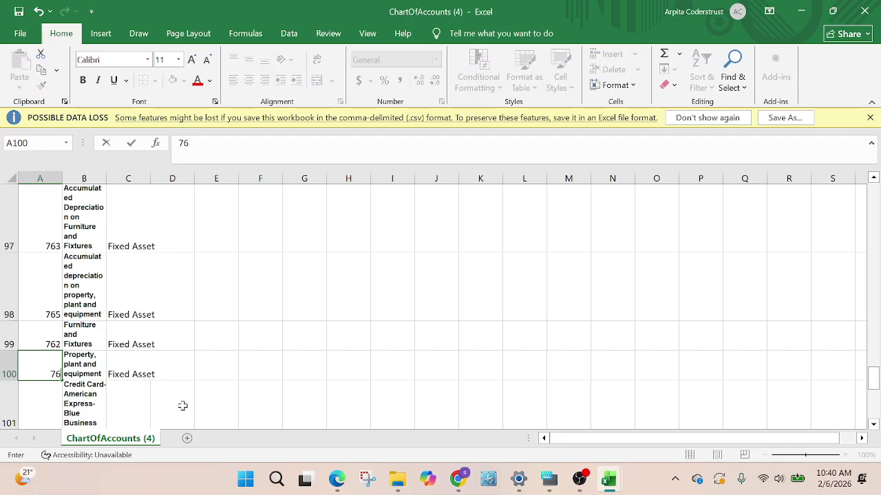
text(6)
click(40, 285)
text(76)
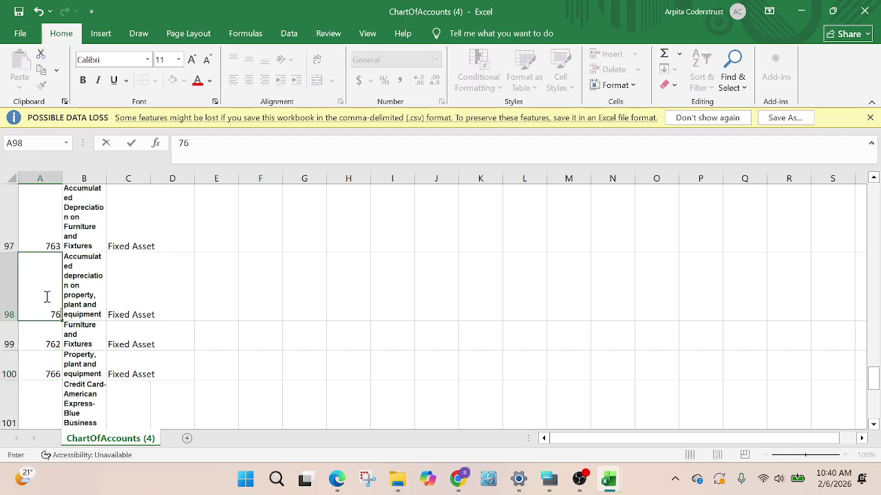
click(238, 336)
Clear the Credit Card- American Express-Blue Business name from cell B101
scroll(151, 319, down, 1)
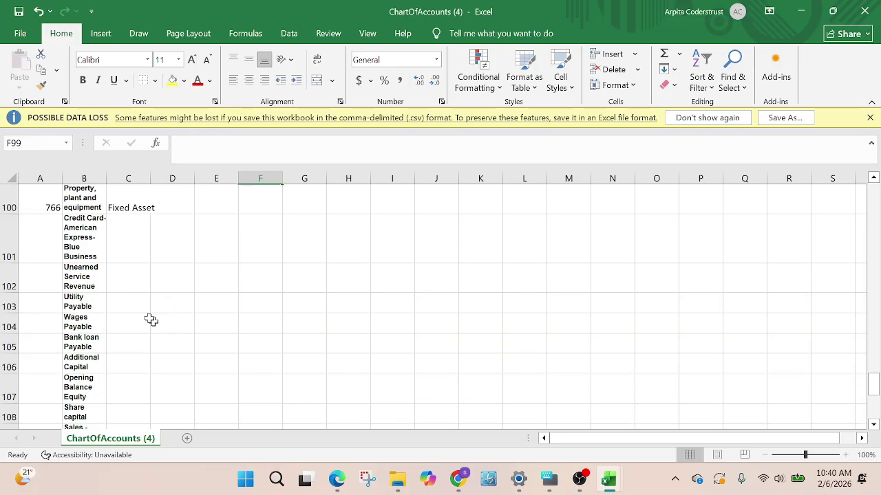
click(40, 232)
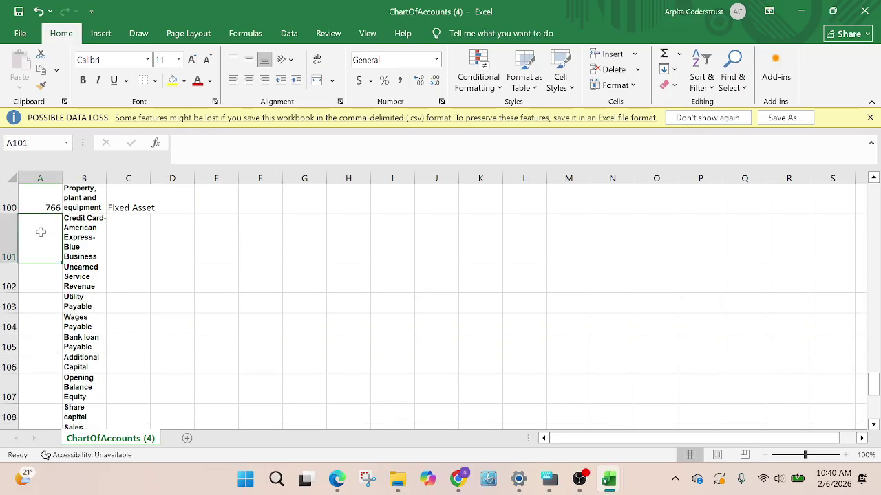
click(77, 243)
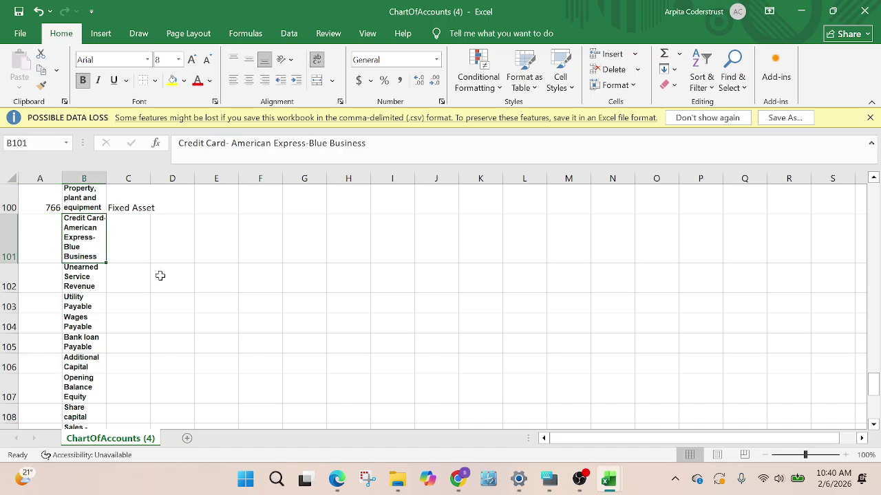
key(Delete)
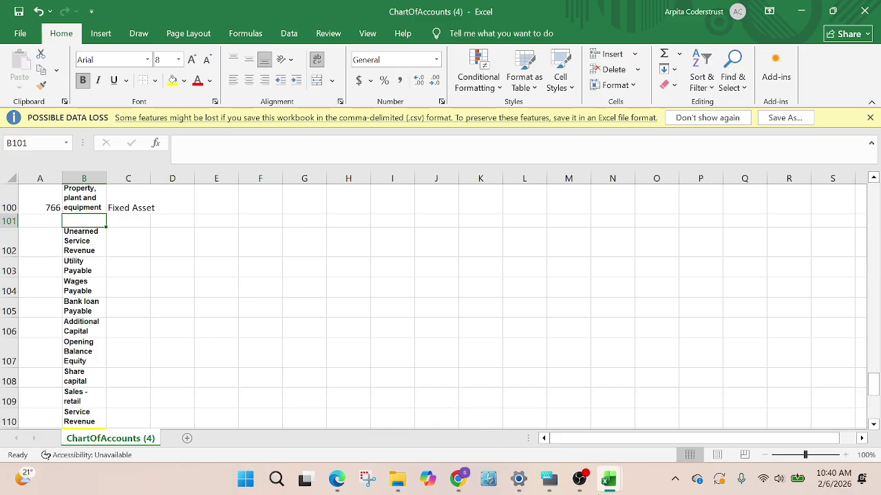
Switch back to Xero's Chart of accounts window in Chrome
click(458, 480)
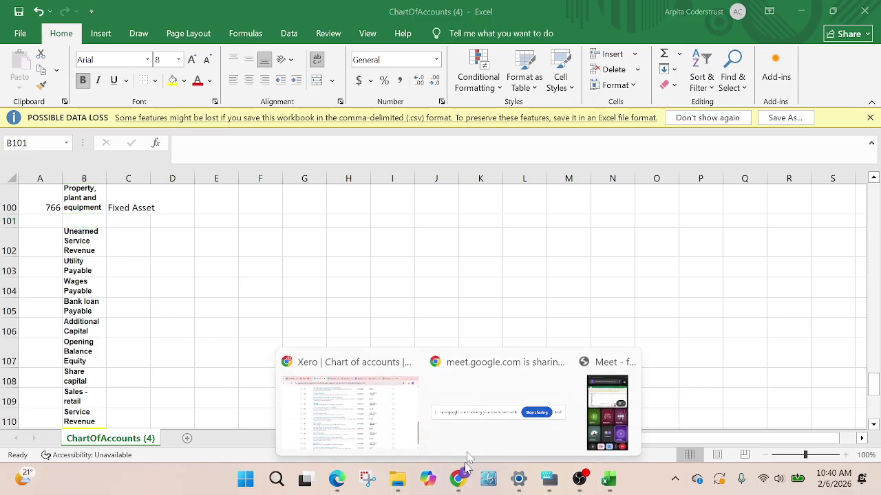
click(435, 423)
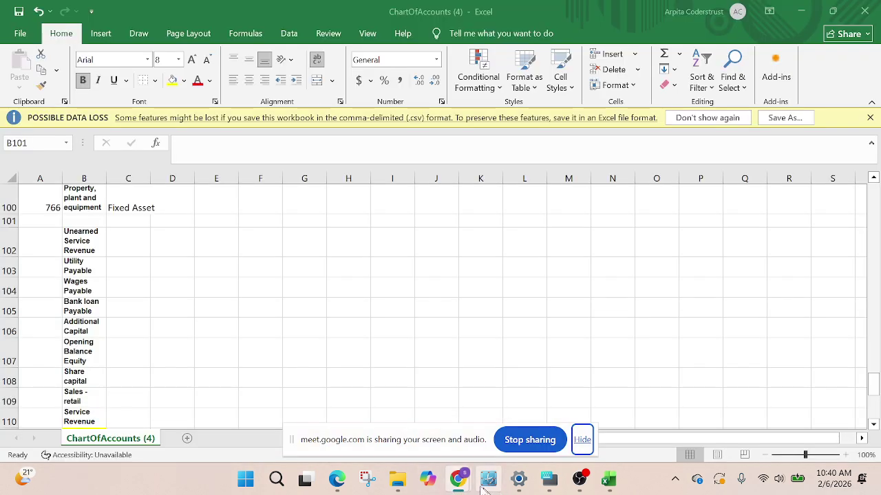
click(458, 479)
Review Xero's revenue and liability accounts, then bring up the Trial Balance liability lines
click(348, 371)
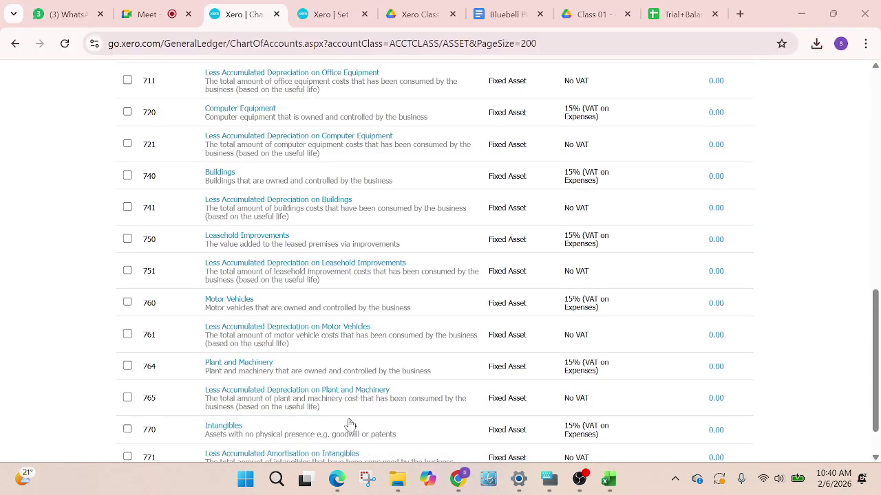
scroll(666, 263, up, 5)
scroll(665, 264, up, 4)
scroll(516, 303, down, 3)
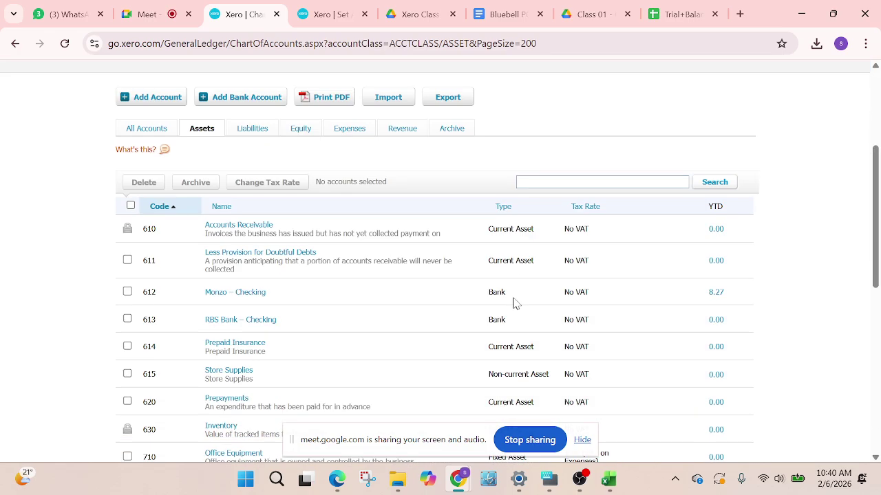
click(553, 181)
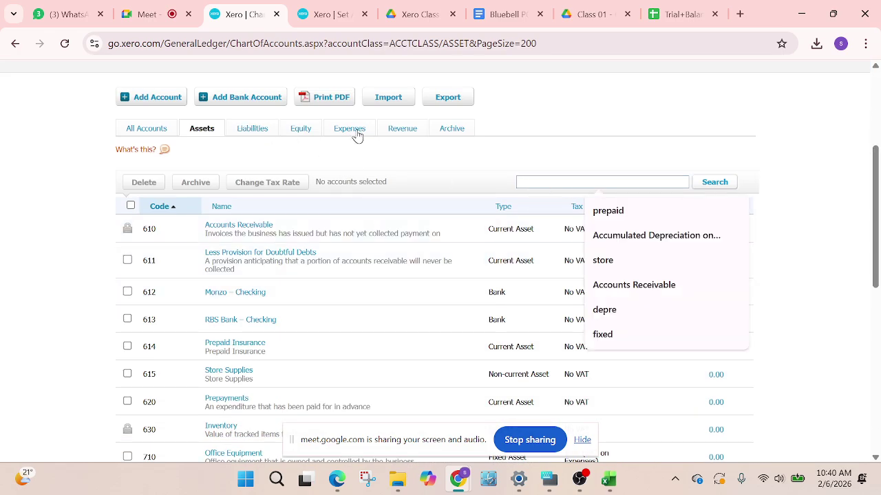
click(397, 131)
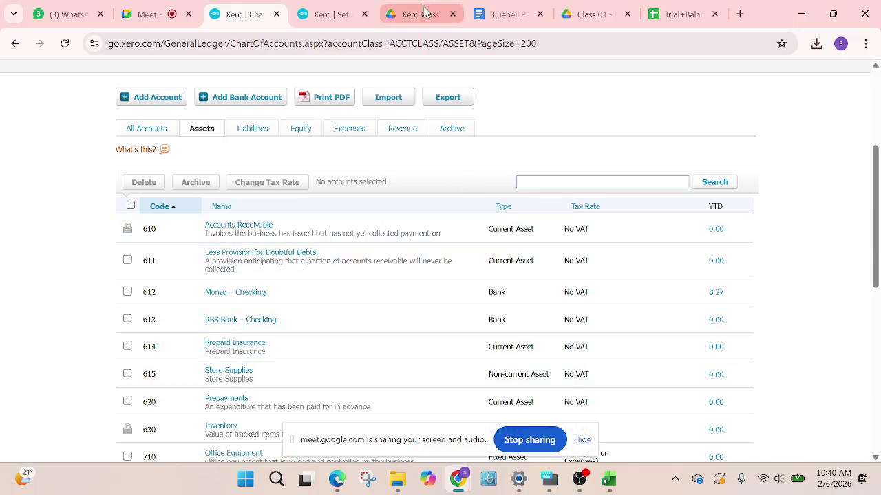
click(400, 132)
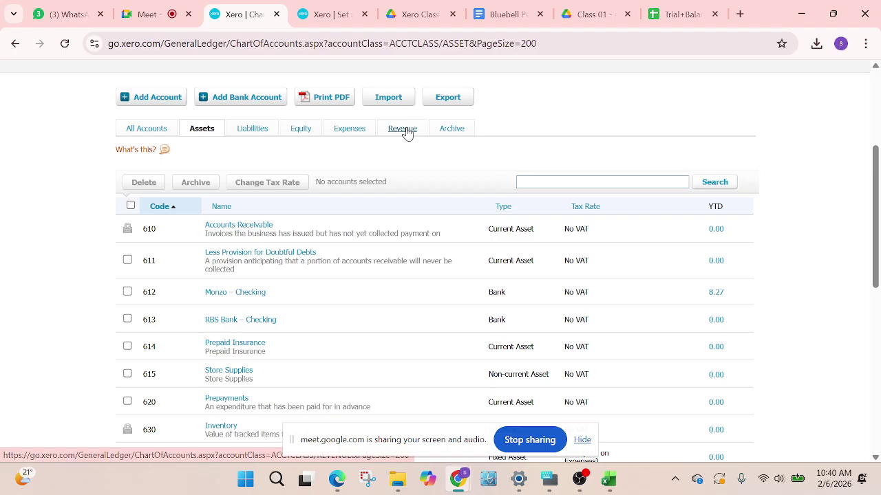
click(252, 131)
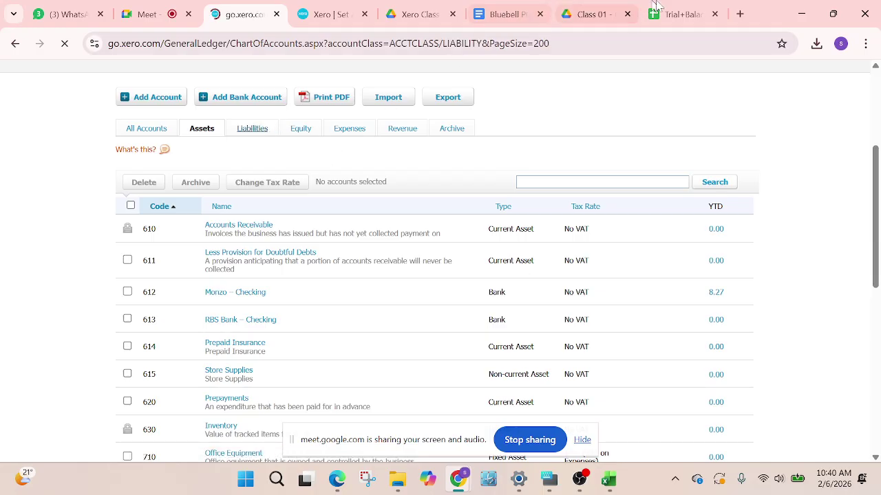
click(681, 14)
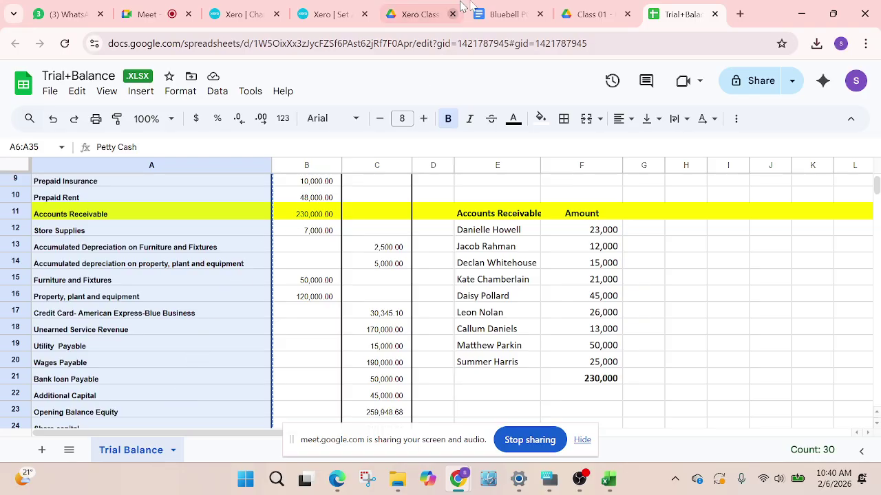
Search Xero's accounts for 'unearned reve' under Liabilities and All Accounts
click(237, 14)
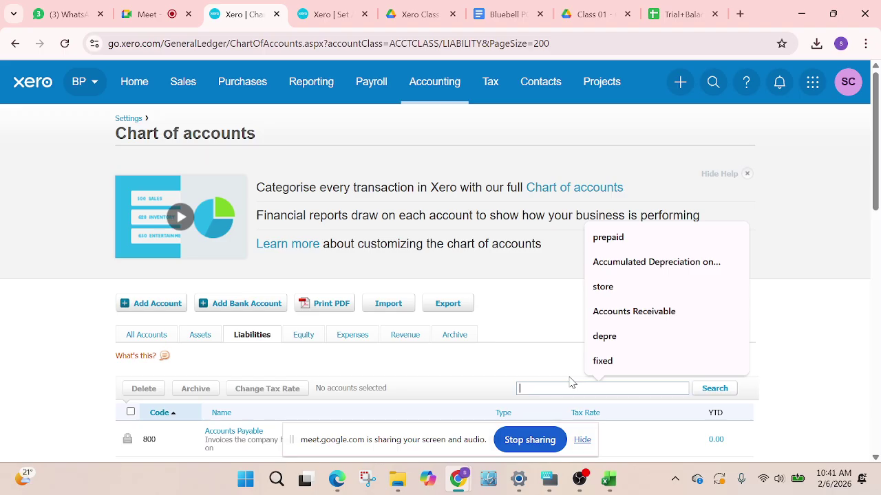
text(unearned reve)
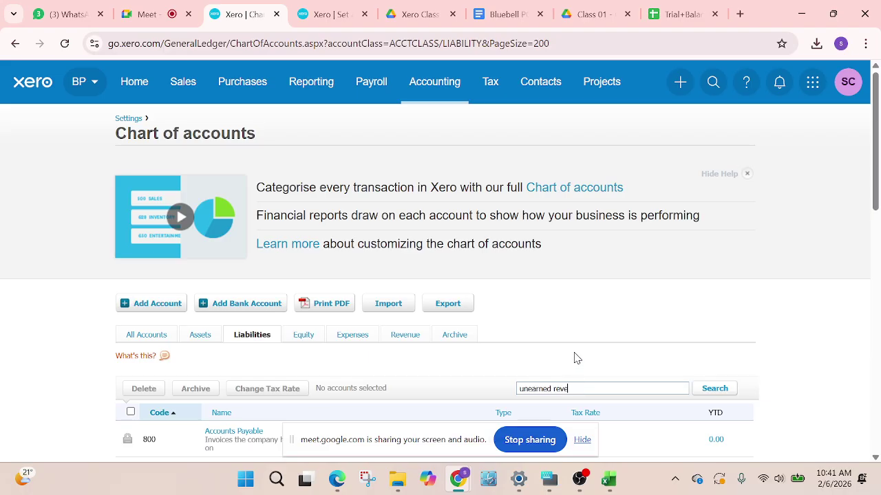
click(712, 390)
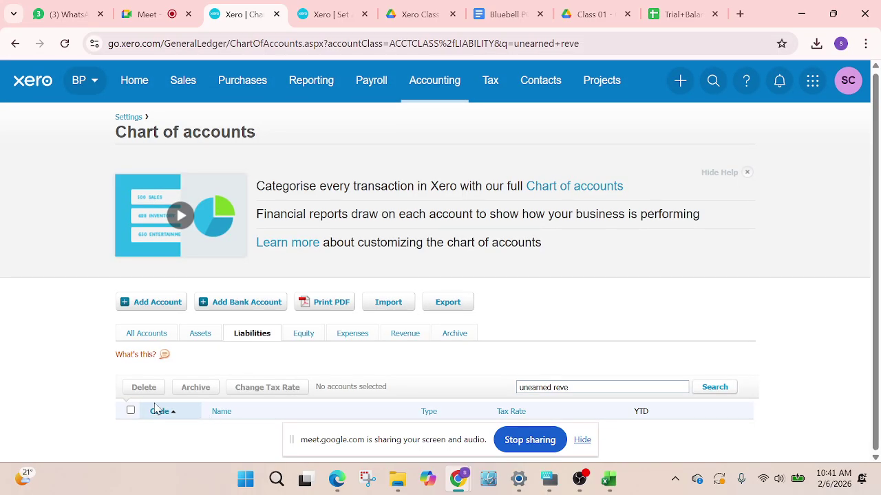
click(153, 340)
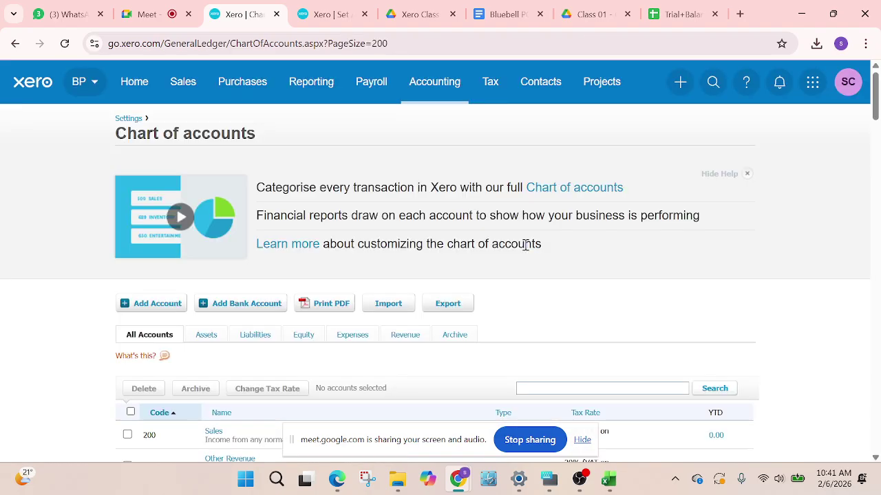
click(563, 386)
text(unear)
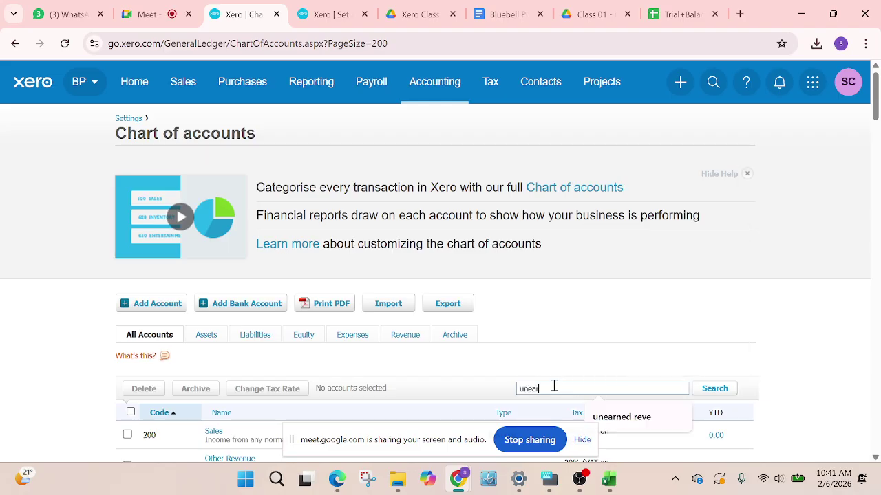
text(h)
key(BackSpace)
click(622, 426)
click(721, 394)
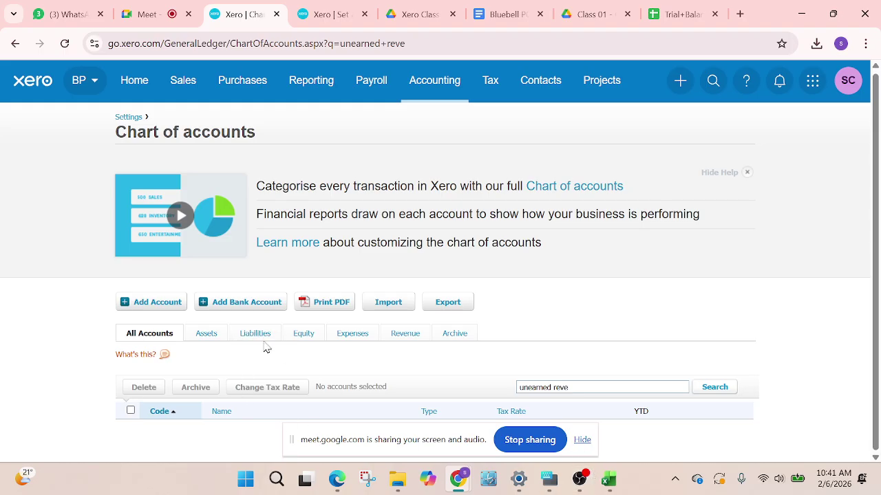
Scroll through the Liabilities list to confirm no unearned revenue account exists
click(263, 337)
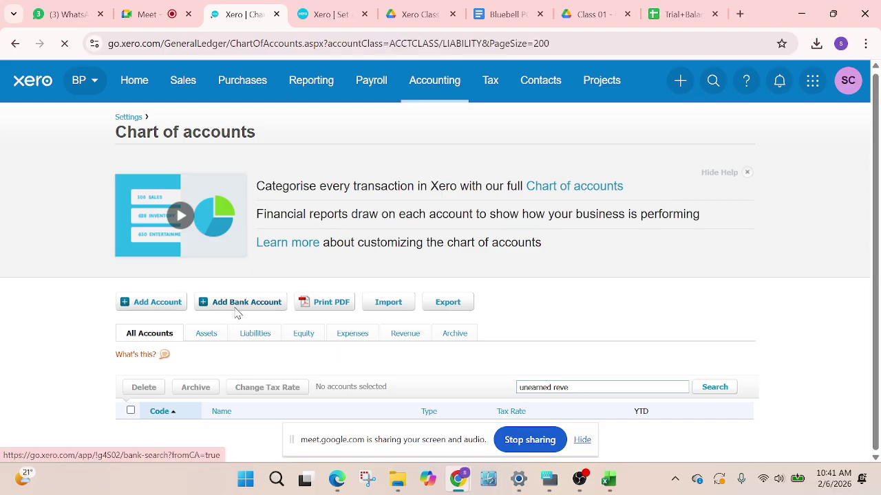
scroll(266, 314, down, 3)
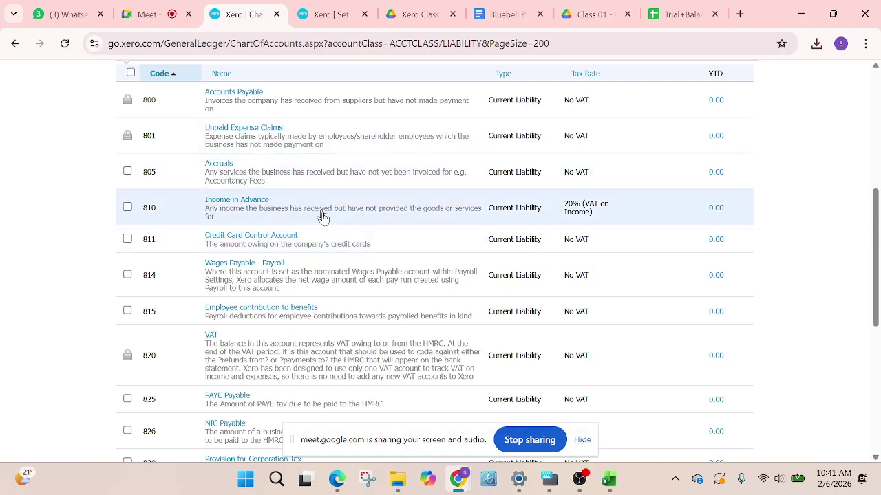
scroll(338, 281, down, 3)
scroll(338, 284, down, 2)
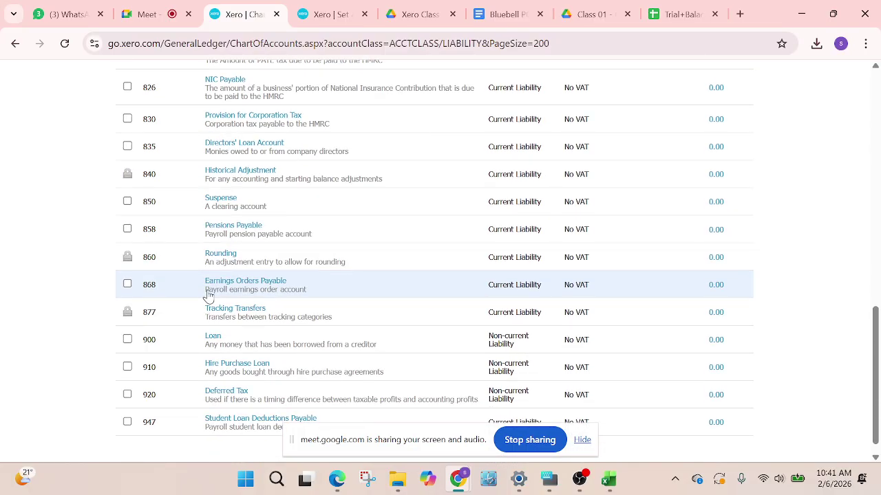
scroll(232, 227, up, 1)
scroll(295, 246, up, 3)
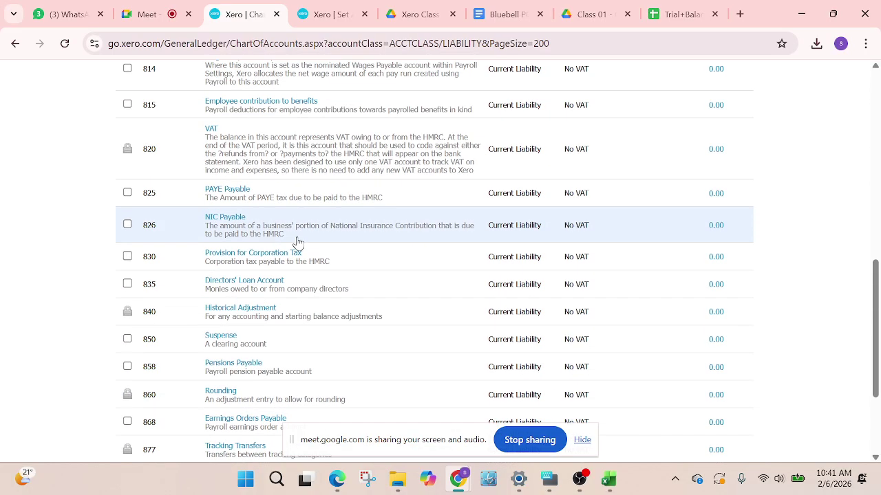
scroll(299, 255, down, 4)
scroll(303, 257, down, 1)
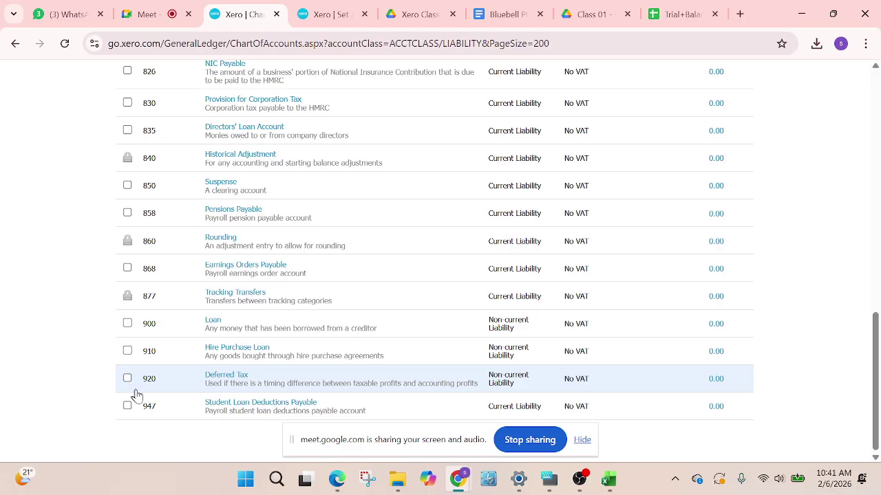
scroll(319, 235, up, 1)
scroll(319, 234, up, 2)
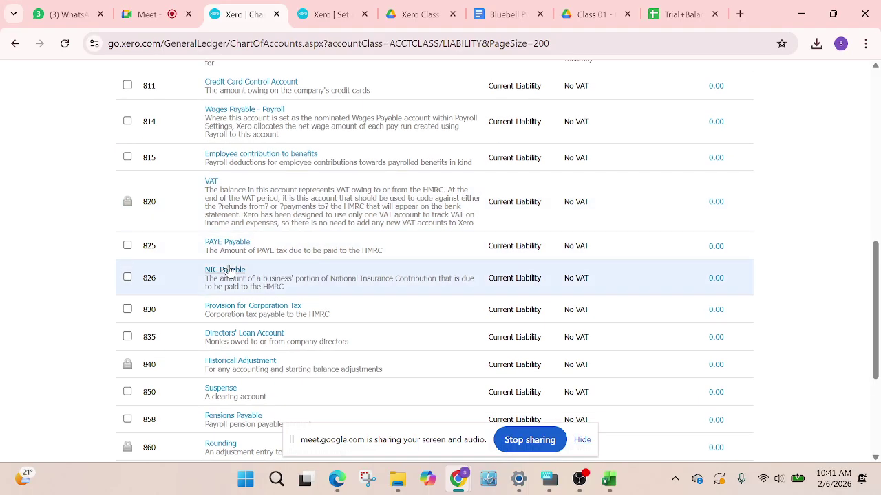
scroll(177, 221, up, 1)
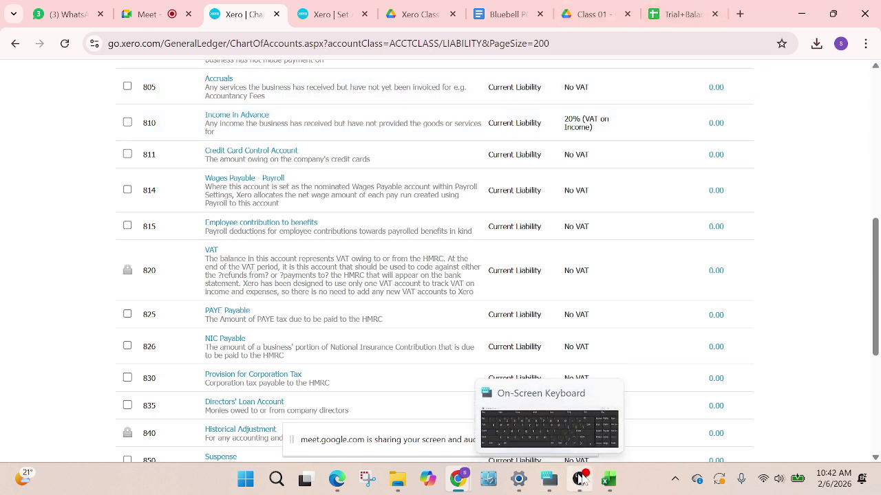
Enter code 806 in A102 for Unearned Service Revenue
mouse_move(608, 480)
mouse_move(537, 422)
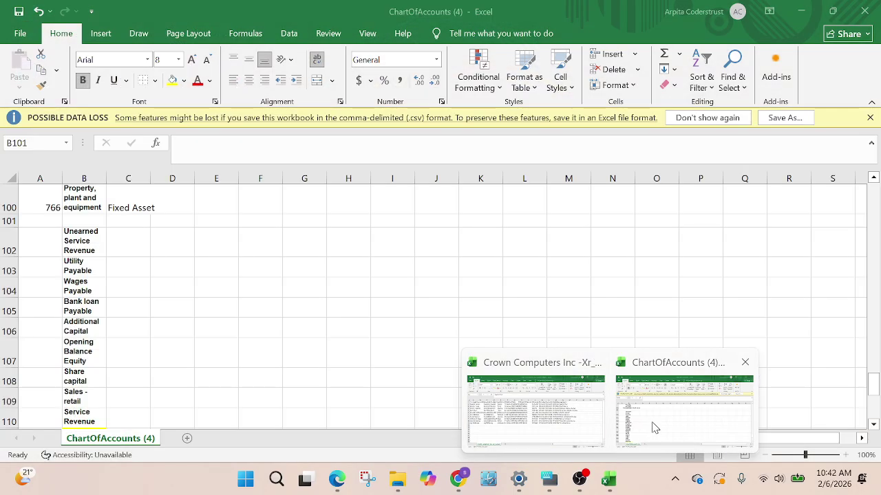
click(653, 421)
click(49, 239)
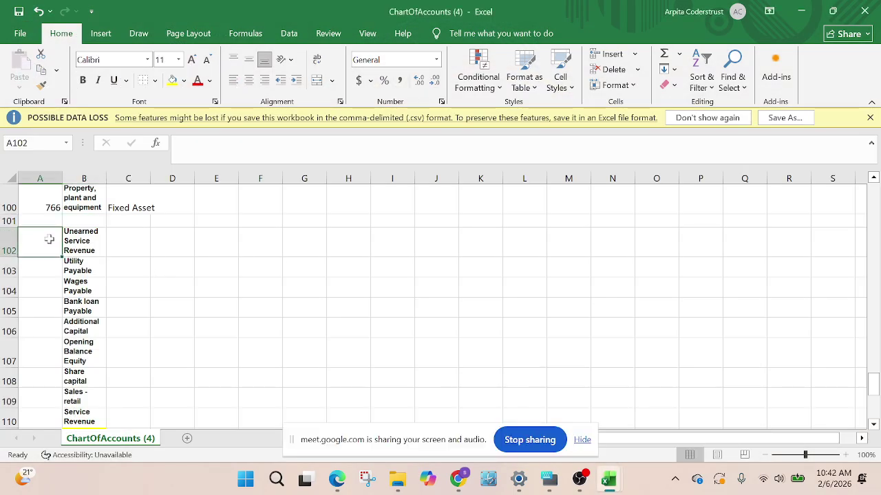
text(80)
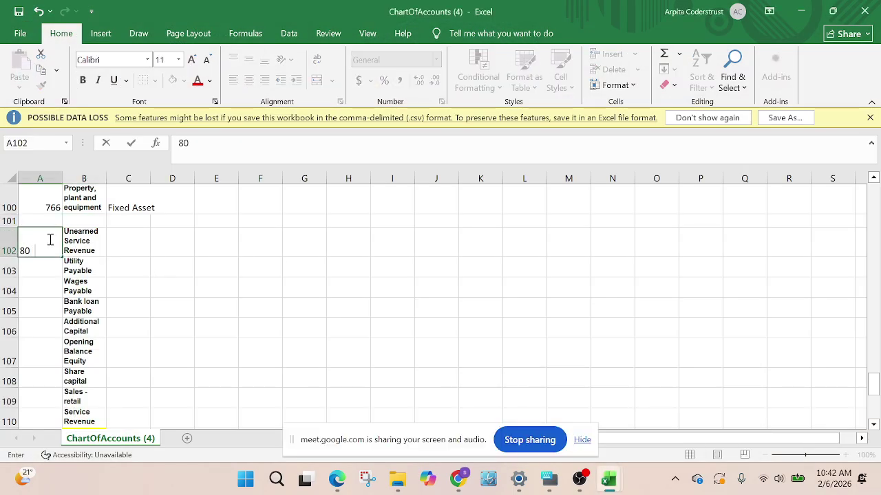
text(6)
click(130, 244)
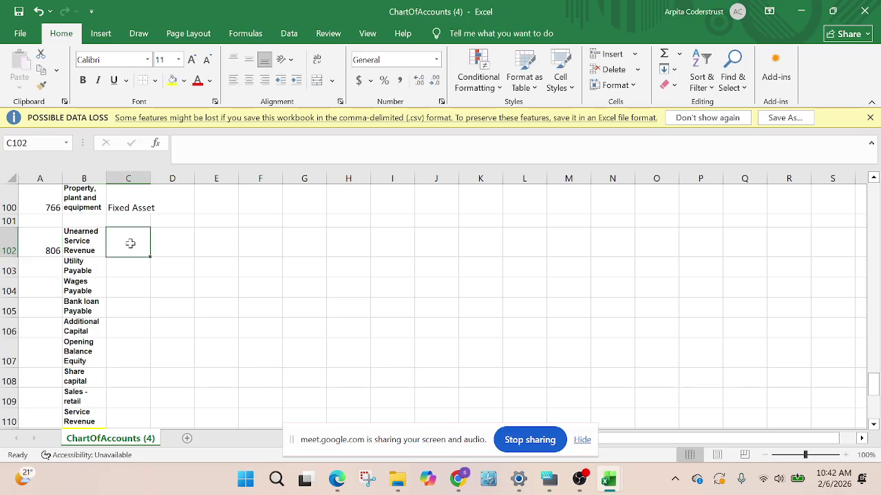
Copy Current Liability from C88 into C102 as the account type
text(Corre)
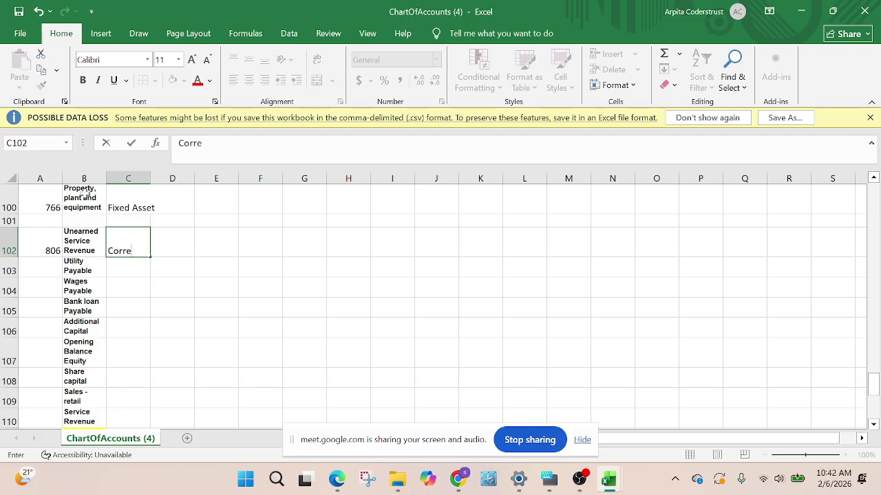
scroll(210, 322, up, 4)
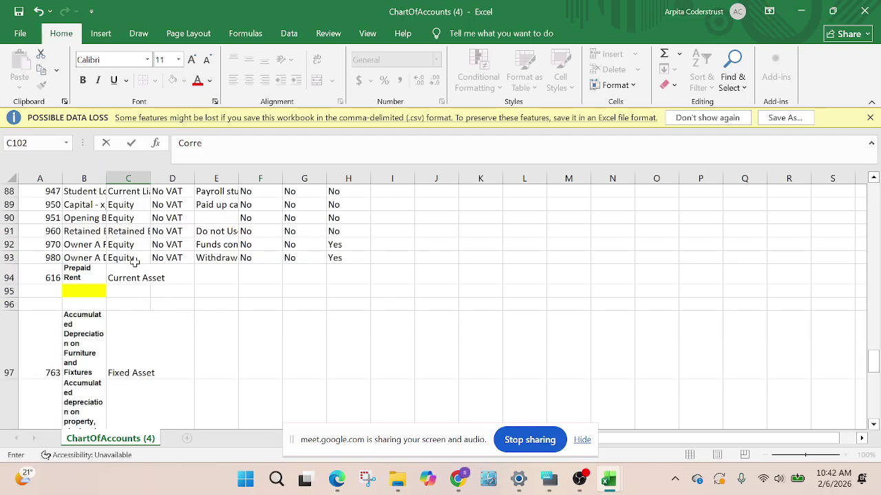
click(138, 194)
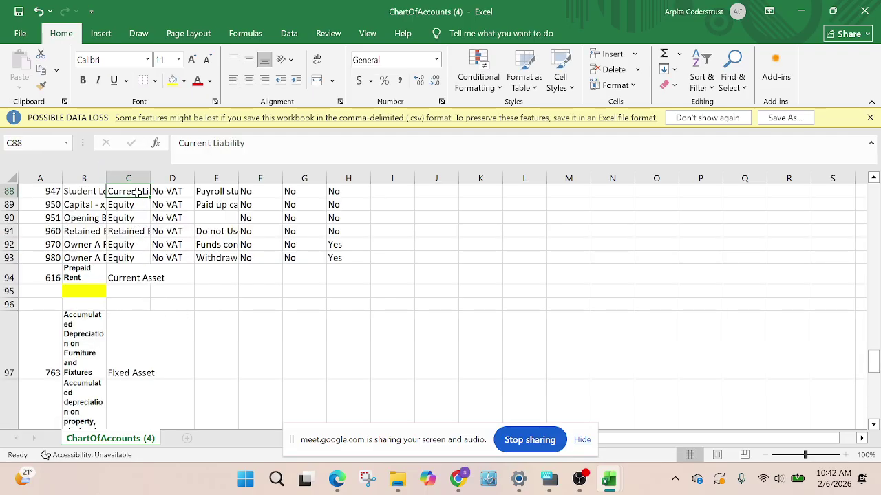
key(ctrl+c)
scroll(183, 298, down, 5)
scroll(142, 298, up, 1)
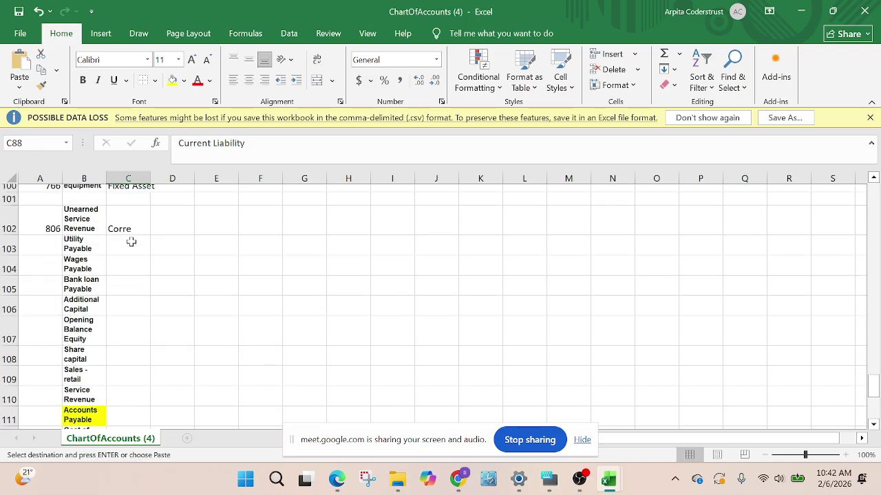
scroll(131, 242, up, 1)
click(123, 250)
key(ctrl+v)
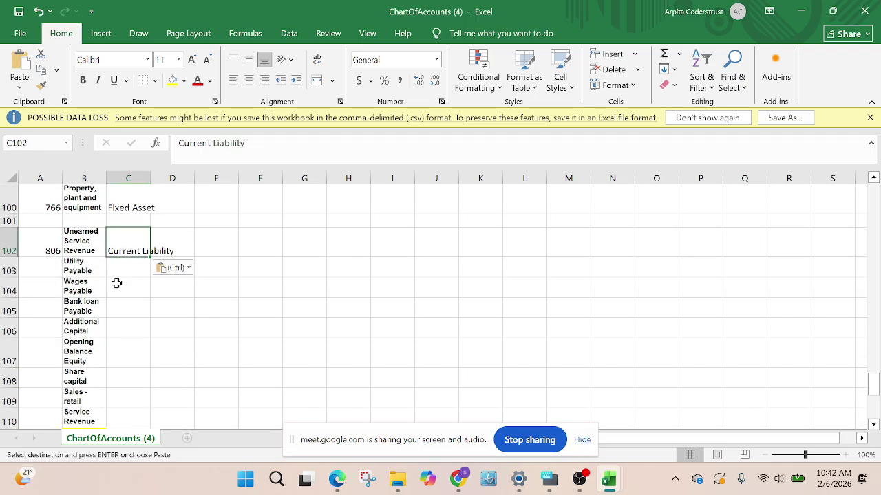
Remove the blank row 101 so Unearned Service Revenue shifts up
scroll(223, 302, down, 3)
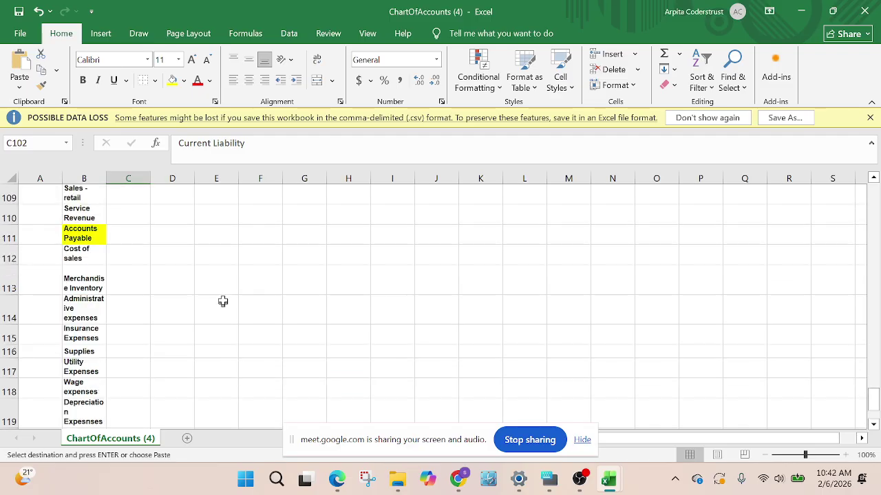
scroll(220, 292, up, 5)
scroll(165, 310, down, 3)
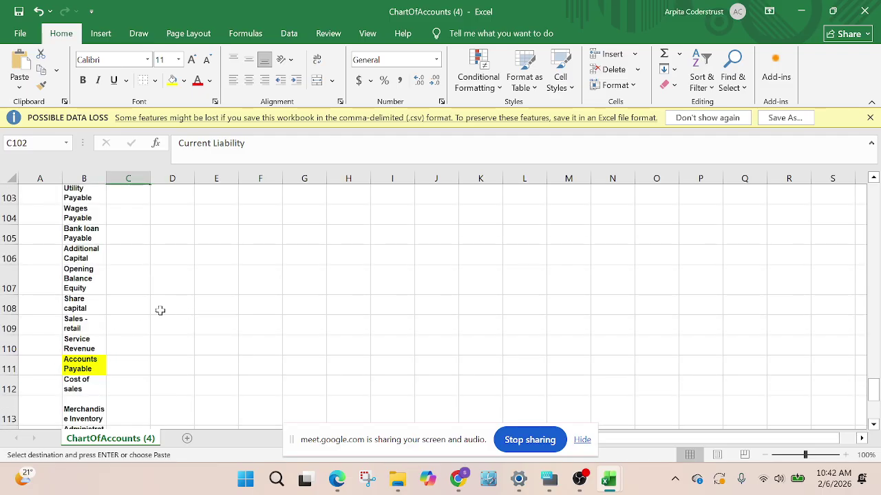
scroll(160, 309, up, 2)
click(11, 388)
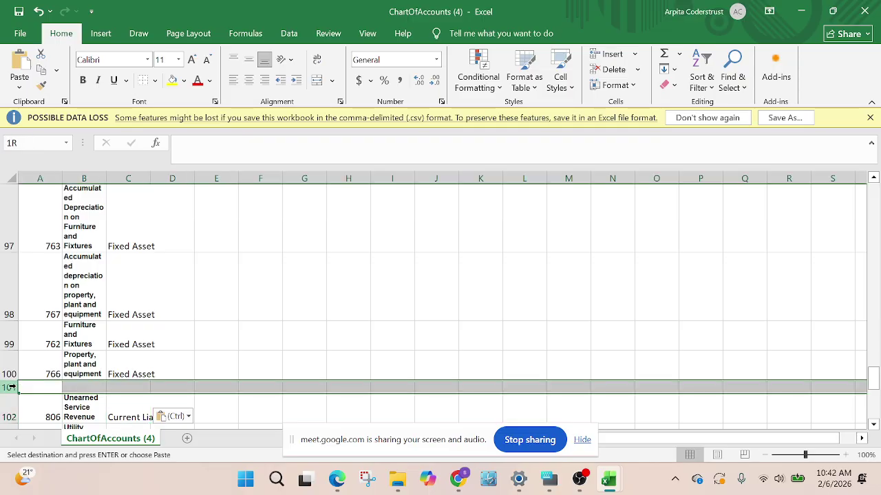
key(Return)
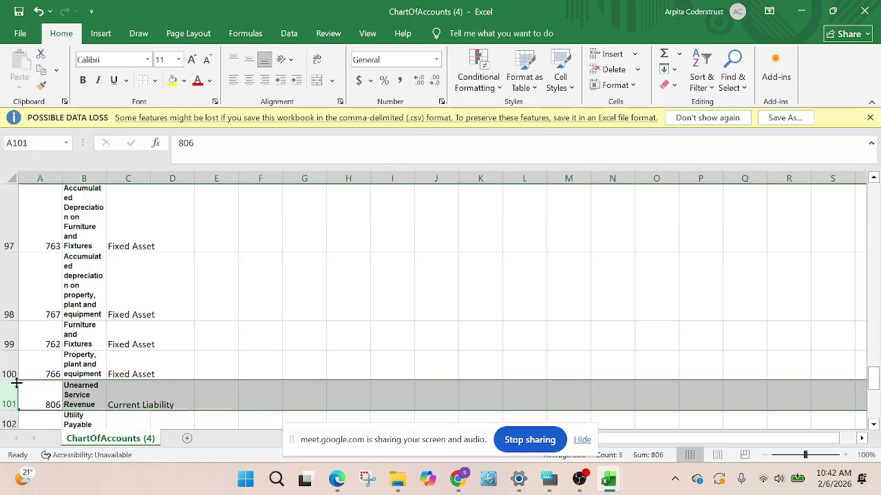
Check the Depreciation Expesnses and Wage expenses account names before returning to Xero
scroll(68, 357, down, 2)
scroll(118, 320, up, 1)
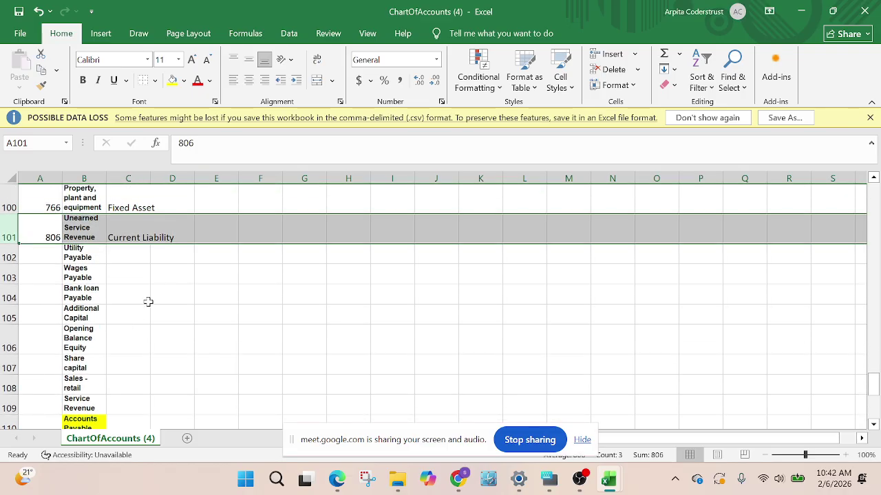
scroll(150, 317, down, 4)
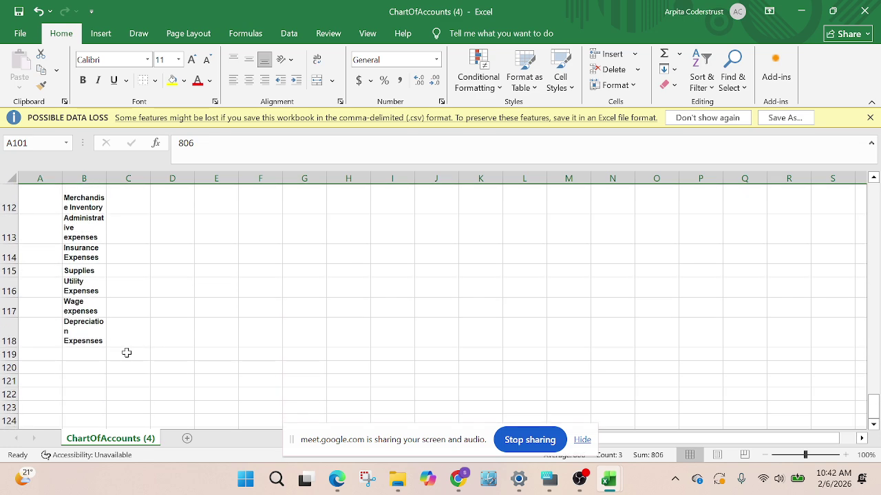
click(102, 338)
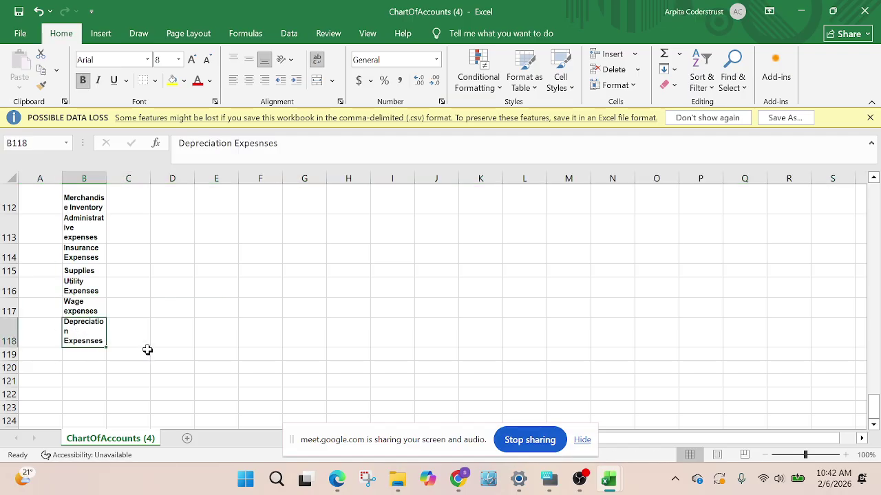
click(90, 303)
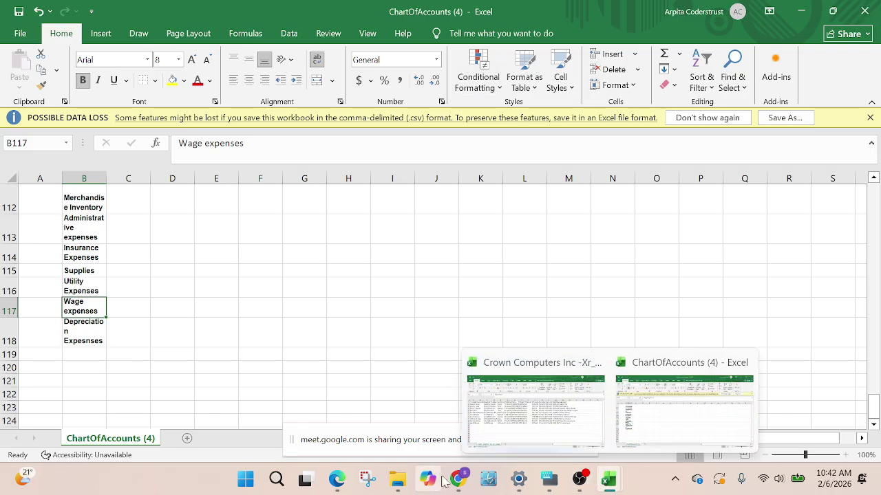
mouse_move(458, 485)
click(335, 402)
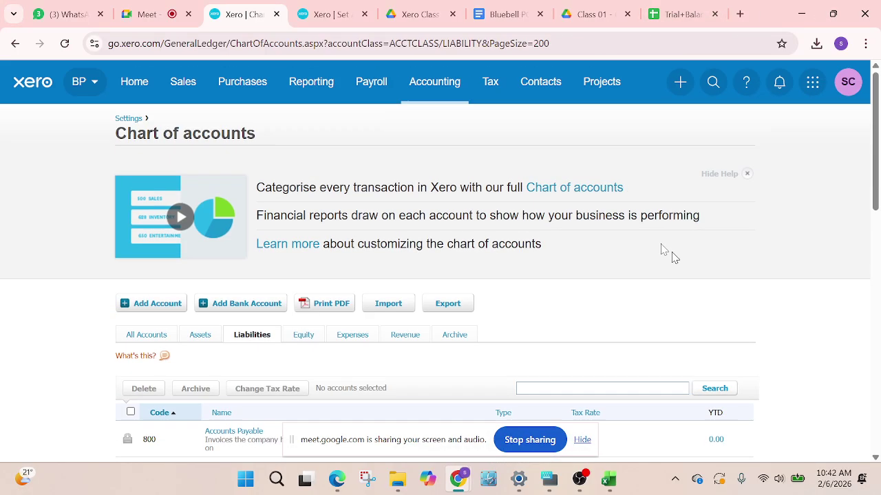
Search all Xero accounts for 'wage', finding Direct Wages 320 and Wages Payable - Payroll 814
click(143, 339)
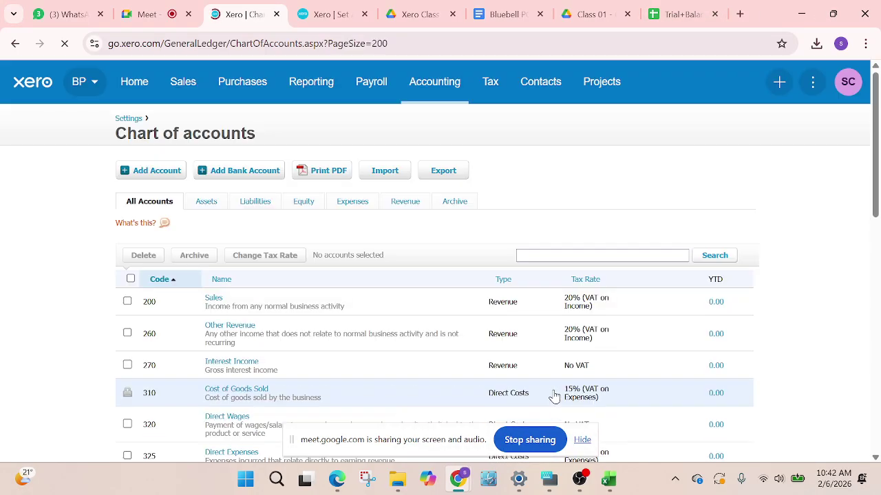
click(558, 254)
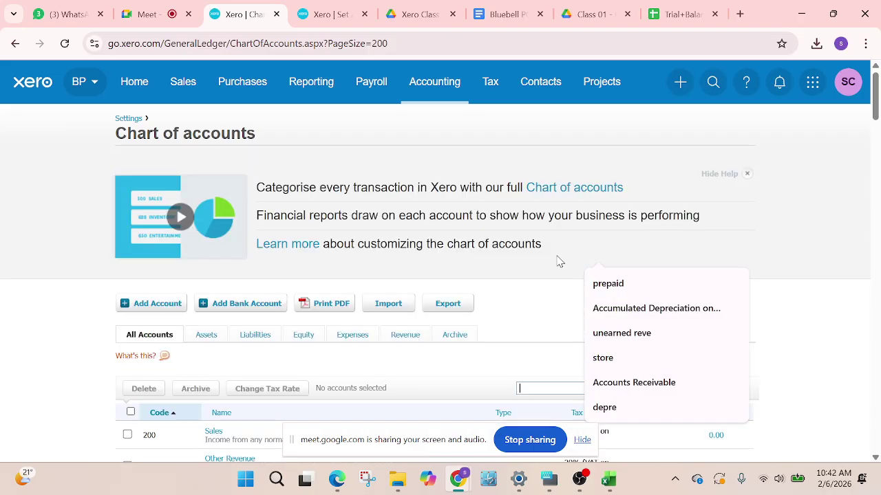
text(wage)
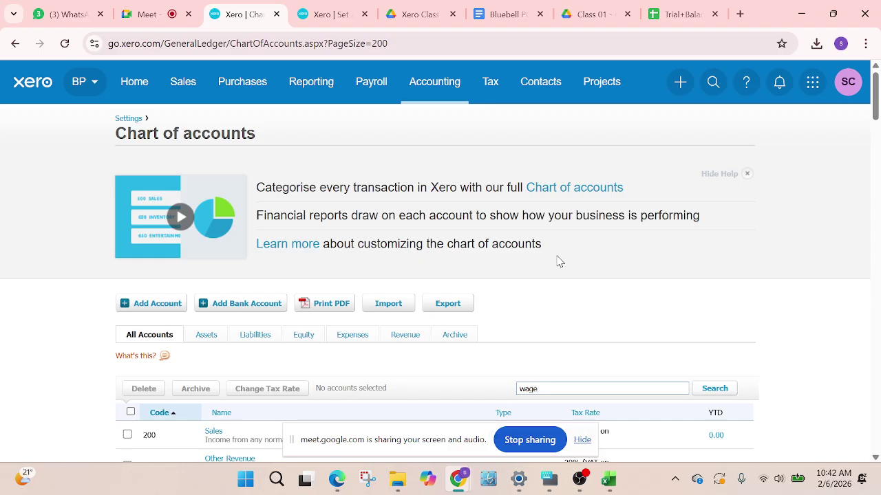
click(717, 391)
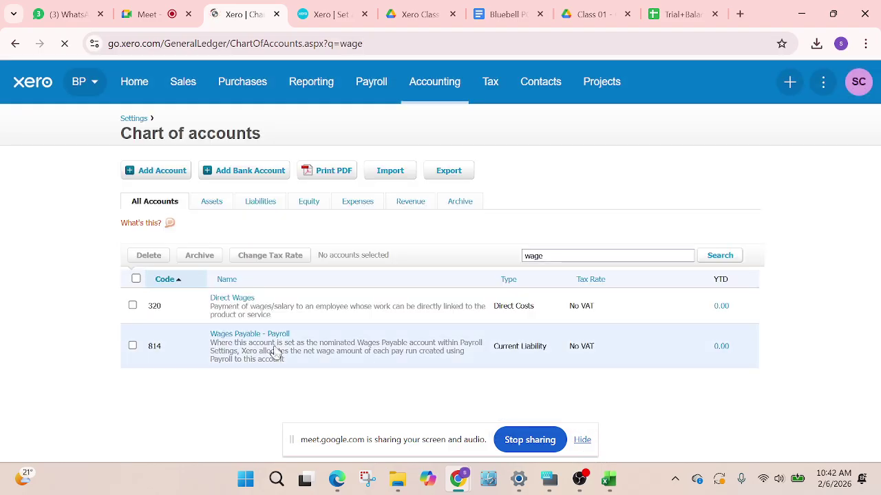
scroll(310, 381, down, 1)
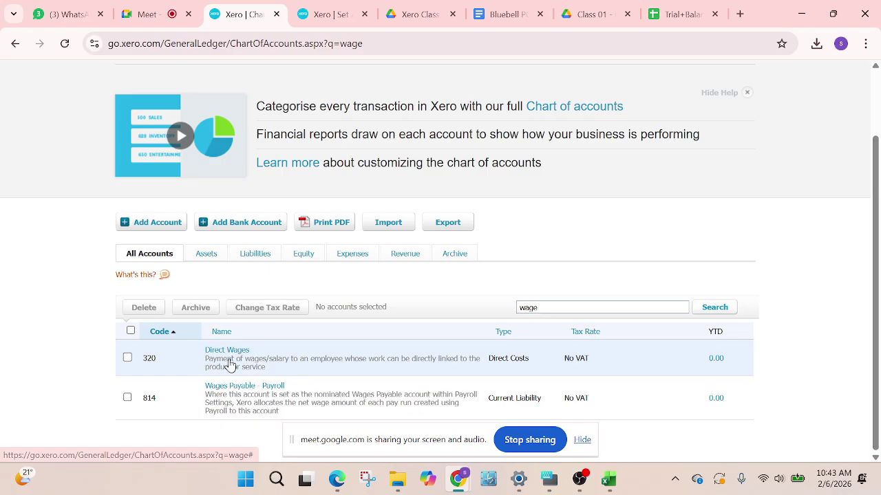
click(679, 14)
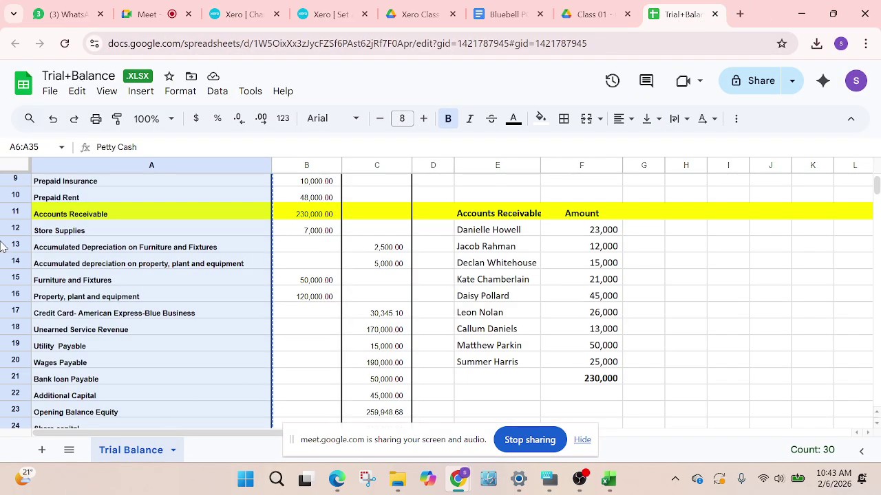
Scroll the Trial Balance sheet down to the TOTAL row
scroll(77, 355, down, 2)
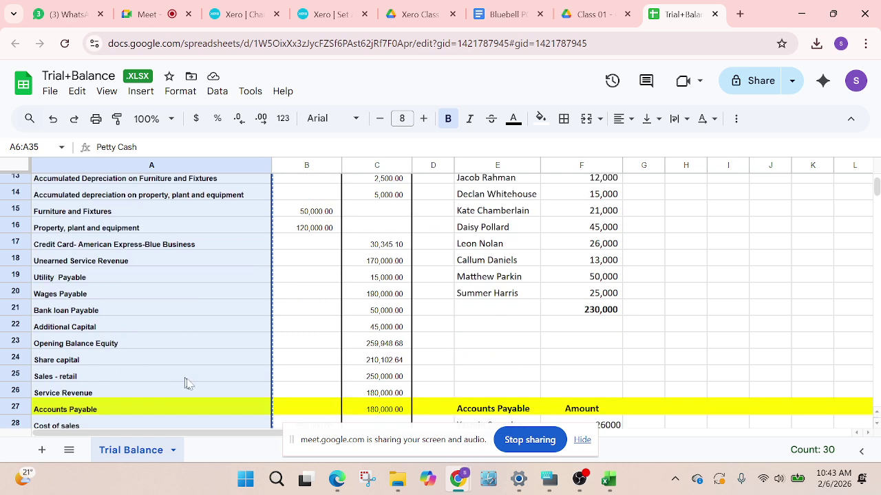
scroll(185, 388, down, 5)
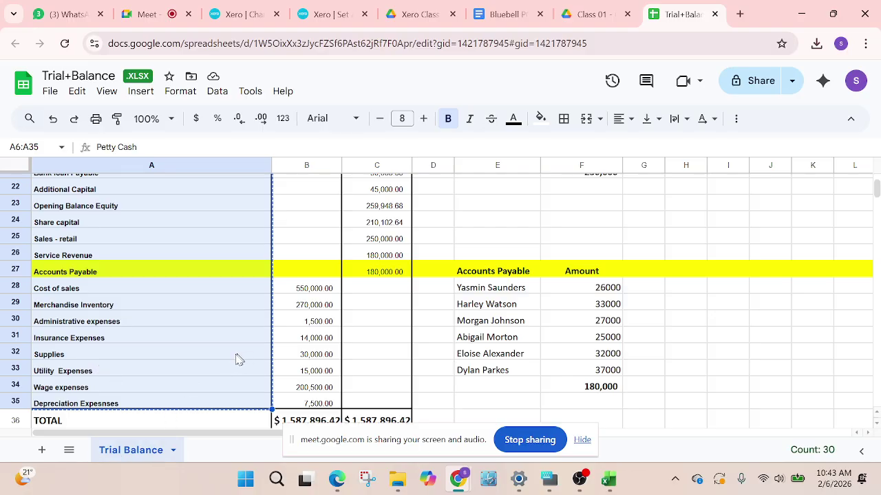
scroll(187, 393, down, 2)
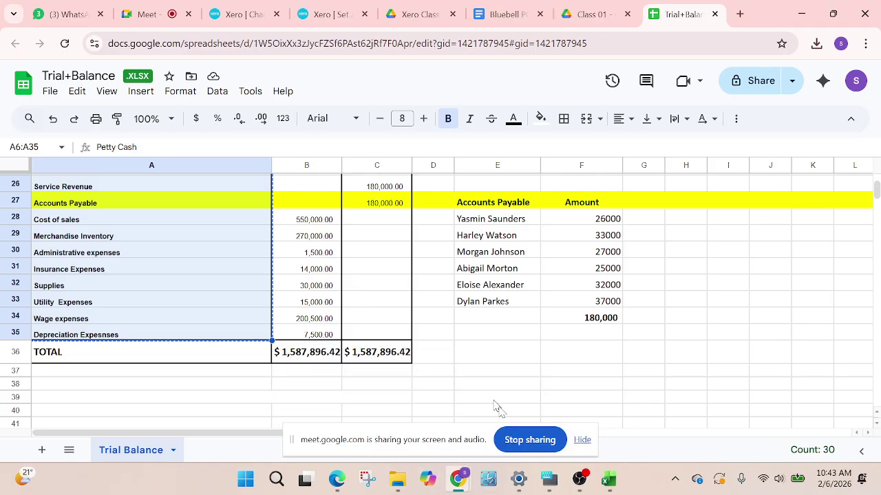
Delete the two empty rows beneath Prepaid Rent in the ChartOfAccounts workbook
mouse_move(608, 480)
click(654, 428)
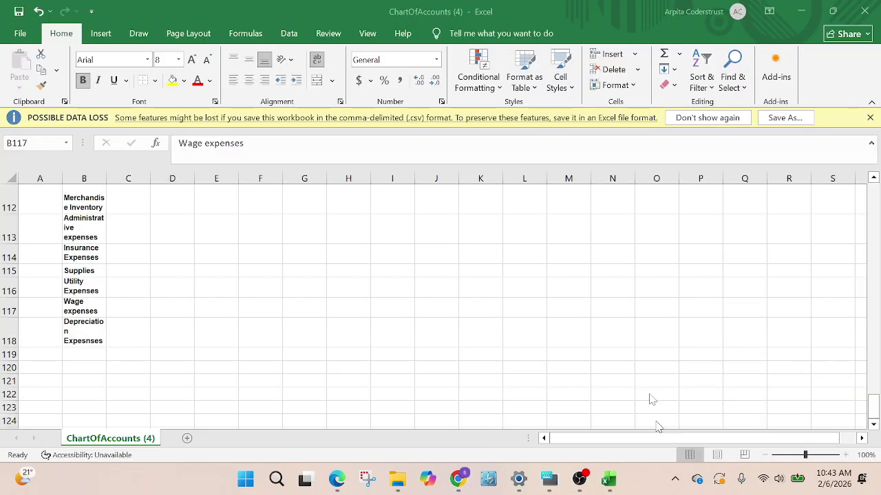
scroll(116, 354, up, 2)
scroll(159, 332, down, 2)
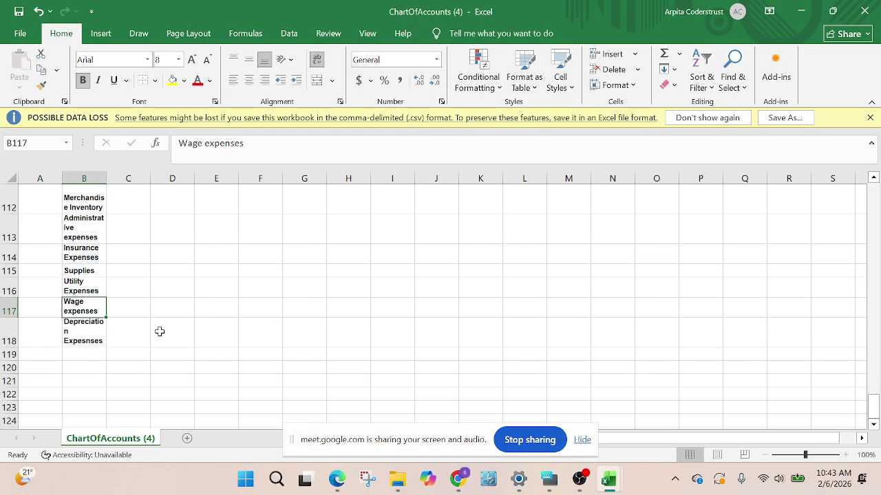
scroll(159, 332, up, 6)
scroll(159, 324, down, 2)
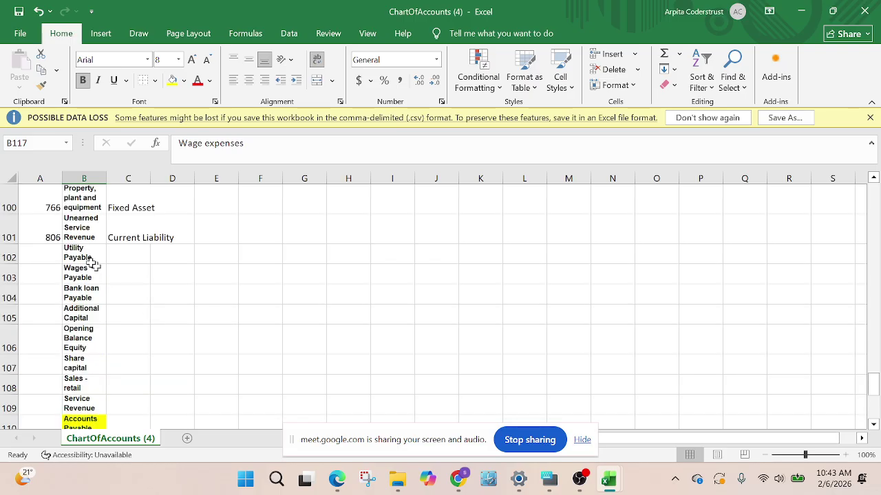
drag(8, 256, 57, 480)
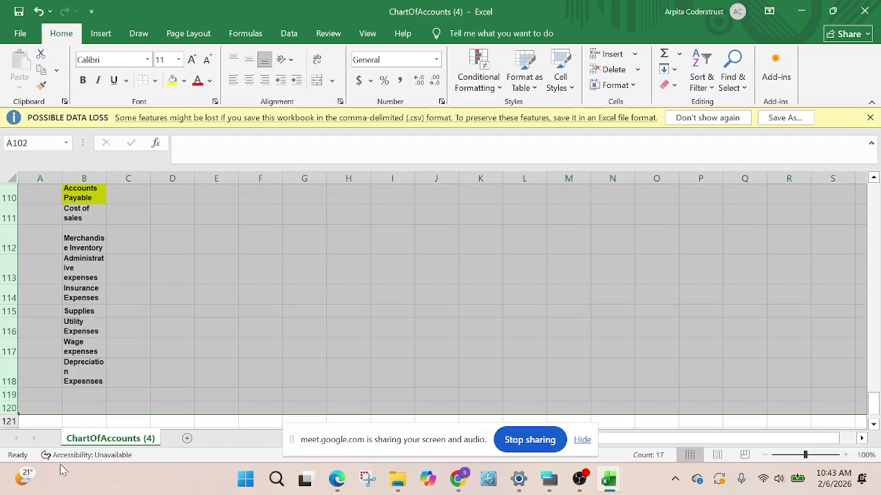
scroll(60, 470, up, 4)
scroll(285, 330, up, 3)
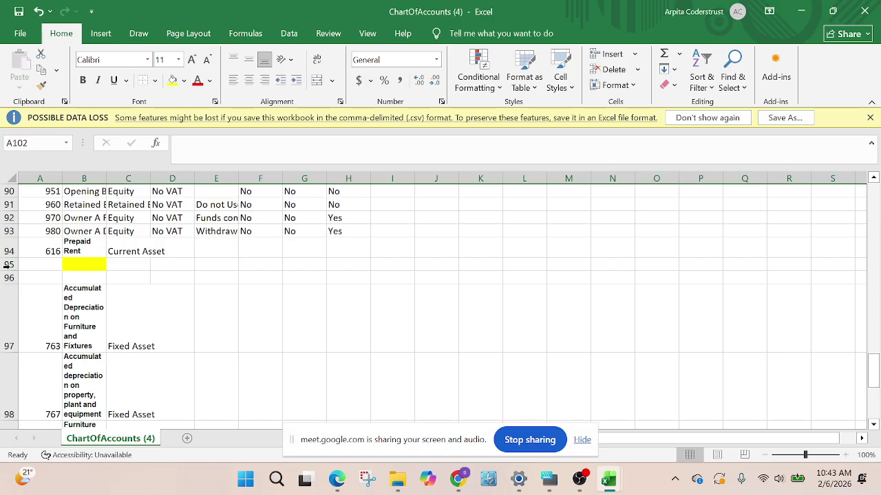
drag(10, 265, 10, 275)
key(ctrl+minus)
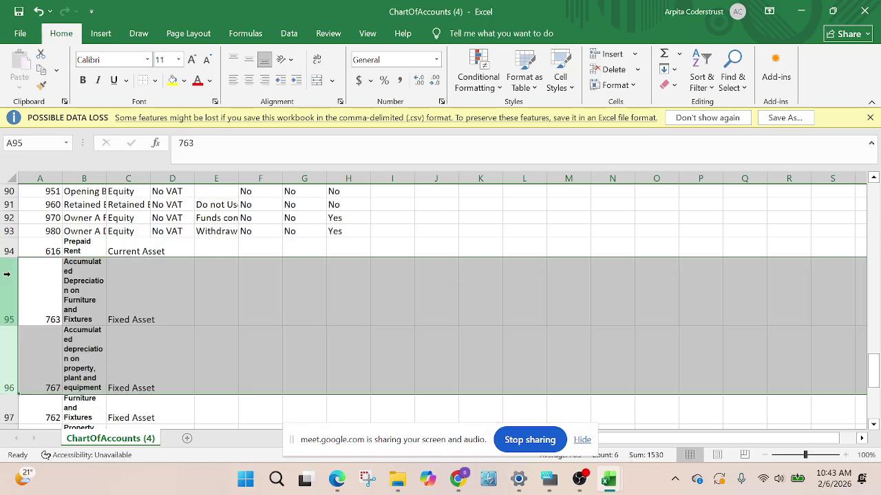
click(220, 250)
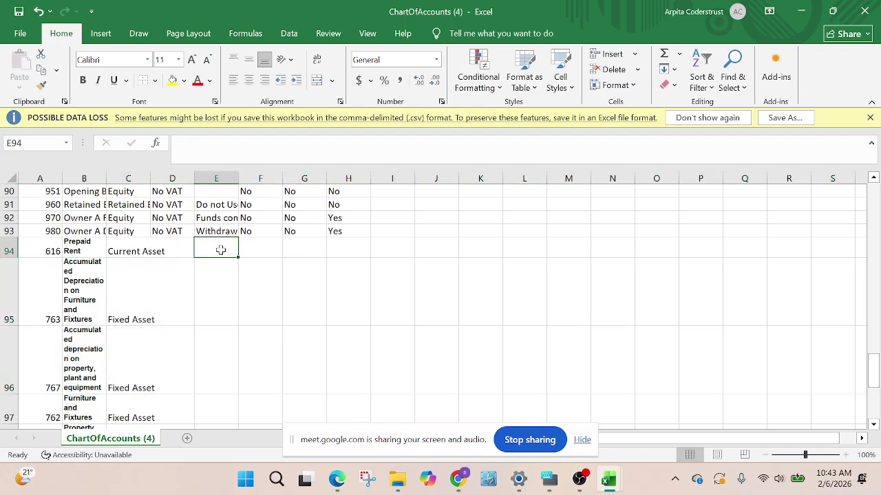
Copy No VAT from D93 into D94:D99 for the new accounts
scroll(216, 277, up, 3)
scroll(174, 316, down, 1)
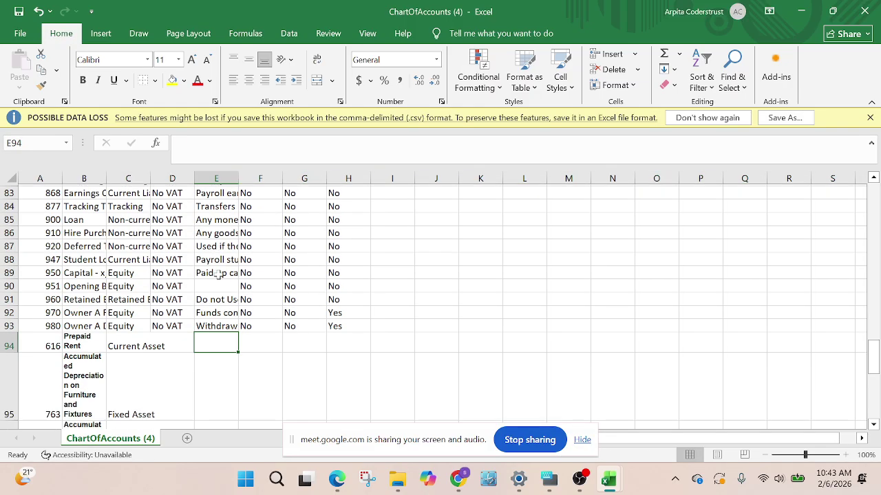
click(170, 310)
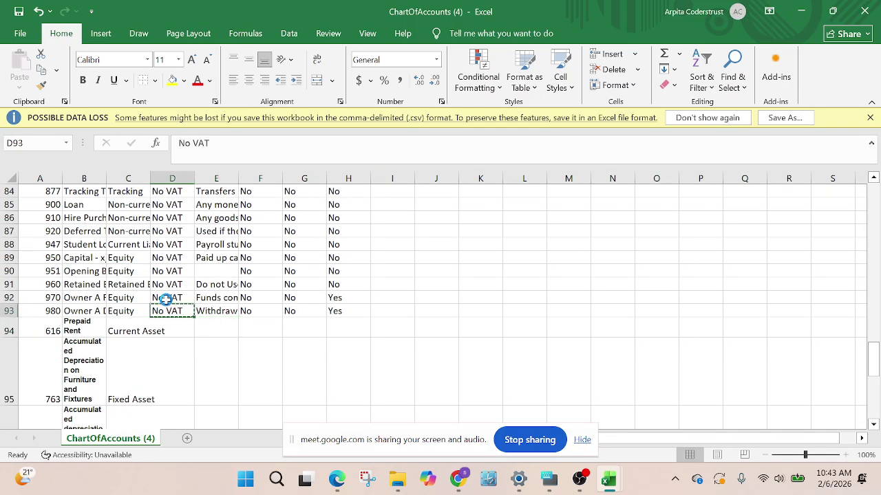
key(ctrl+c)
click(178, 329)
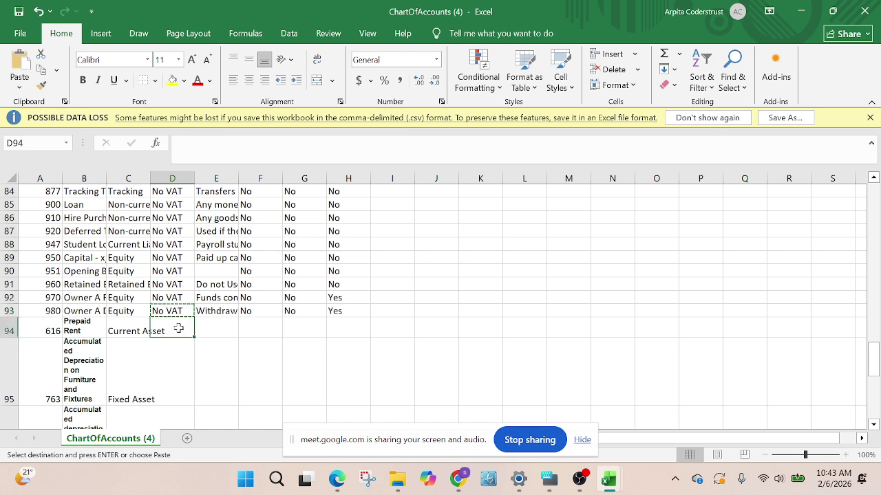
drag(178, 328, 167, 315)
key(ctrl+v)
scroll(199, 338, up, 1)
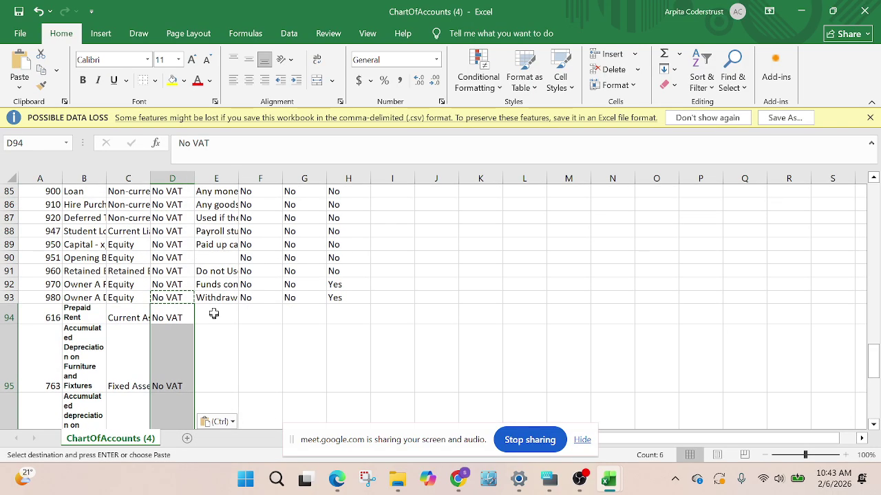
scroll(214, 314, up, 7)
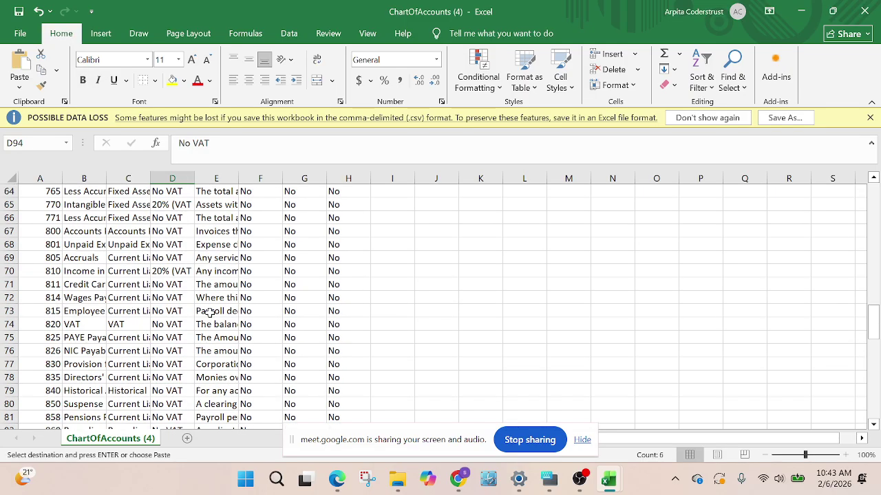
scroll(209, 311, down, 8)
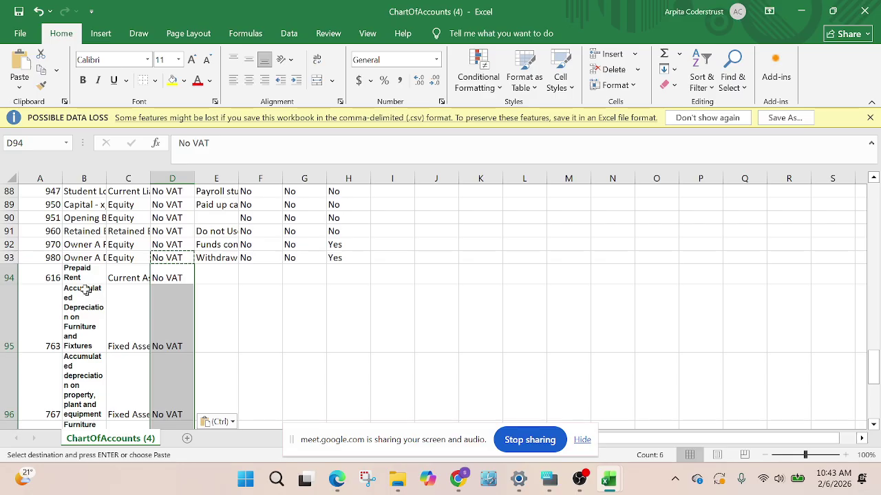
drag(86, 289, 98, 421)
Copy the new account names B94:B99 into the description column starting at E94
key(ctrl+c)
scroll(180, 327, up, 1)
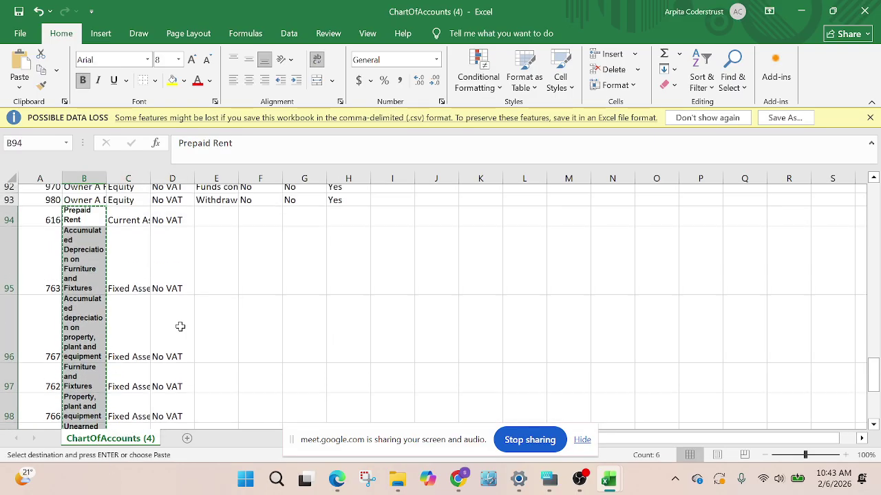
scroll(180, 326, up, 1)
click(213, 263)
key(ctrl+v)
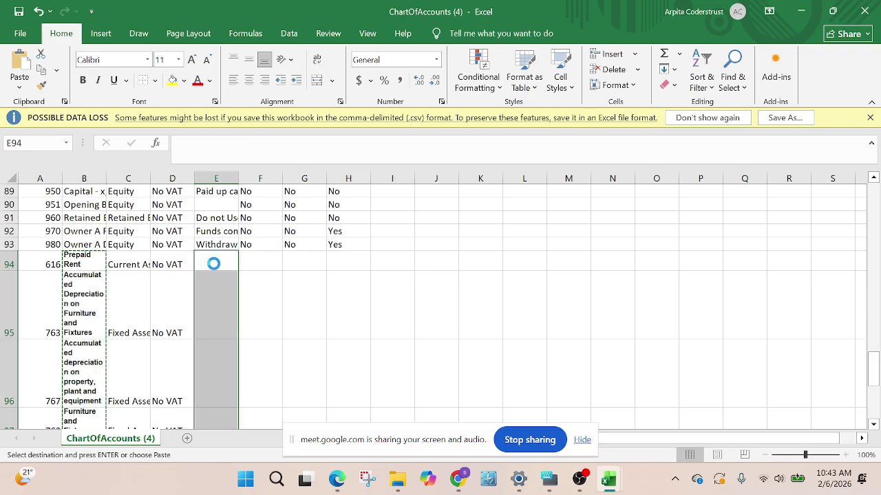
Remove bold from the names in B94:B99 and descriptions in E94:E99
click(89, 265)
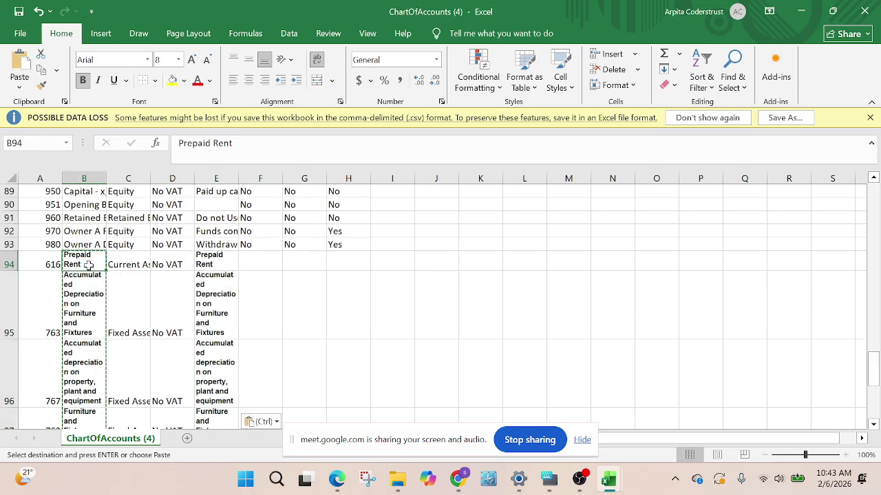
drag(89, 265, 89, 397)
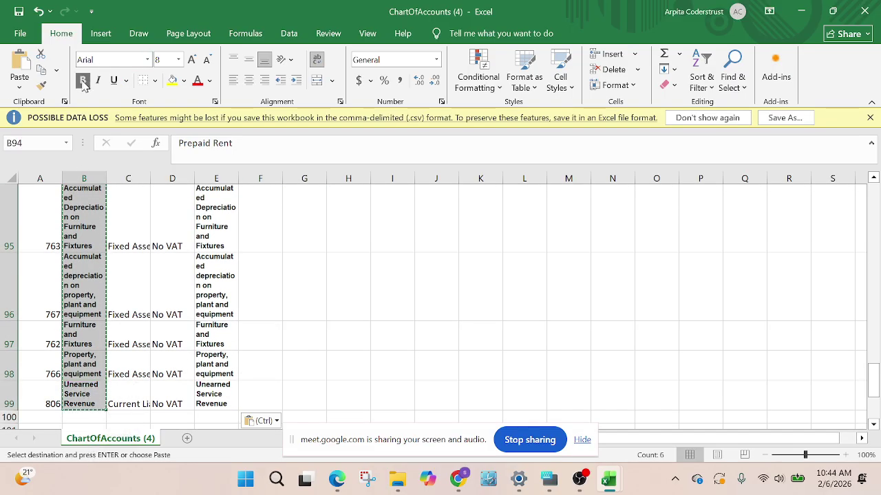
click(82, 81)
drag(216, 282, 227, 406)
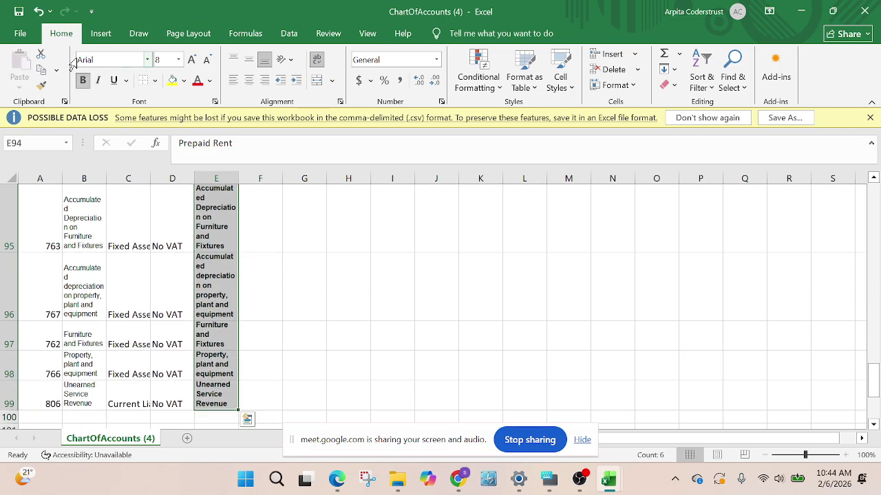
click(82, 81)
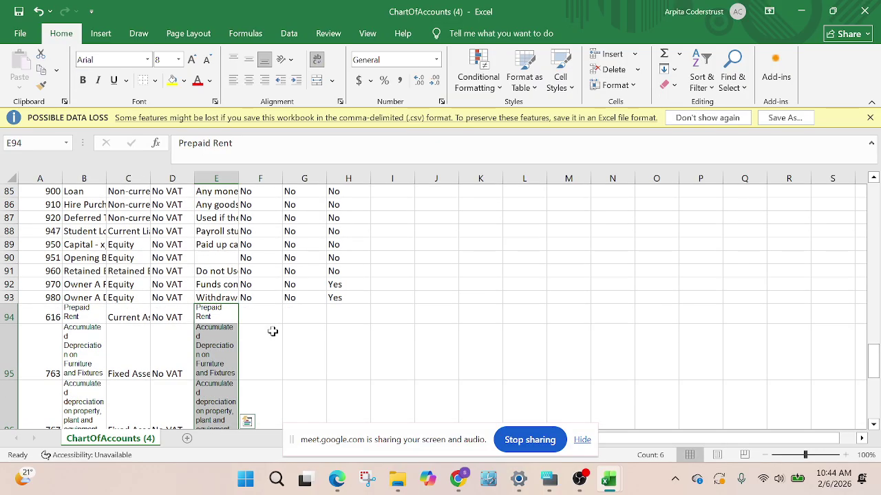
click(266, 316)
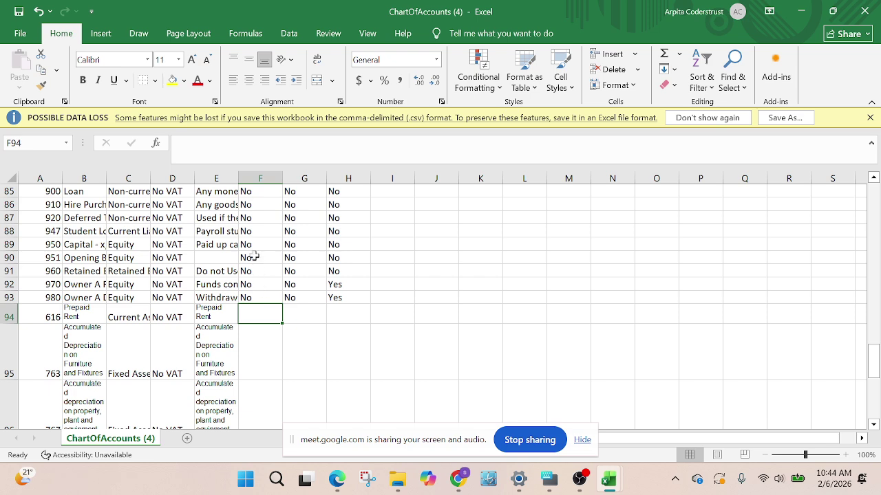
Fill F94:H99 with No copied from F89:H89 and save the workbook
drag(247, 244, 341, 245)
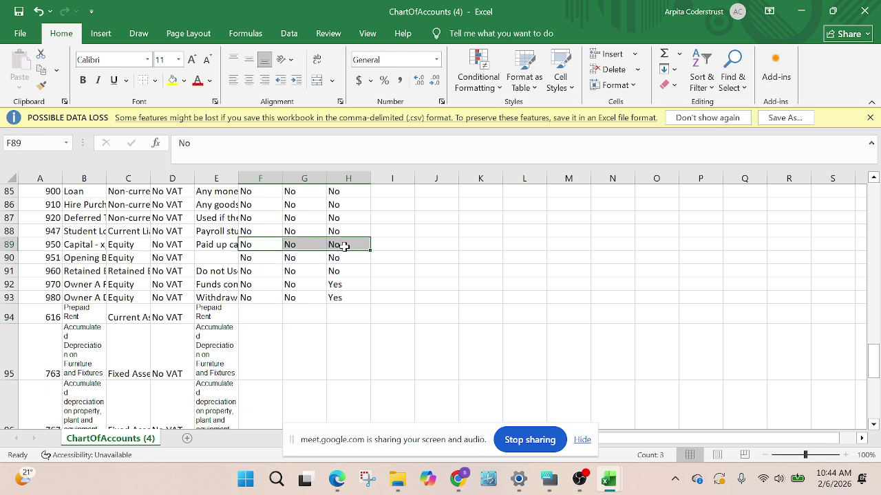
key(ctrl+c)
drag(261, 309, 336, 360)
key(ctrl+v)
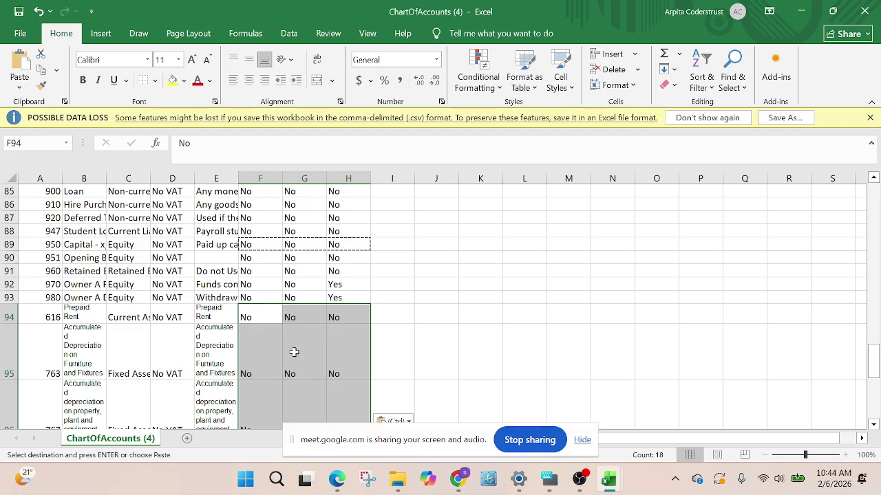
scroll(303, 349, down, 4)
scroll(372, 297, up, 1)
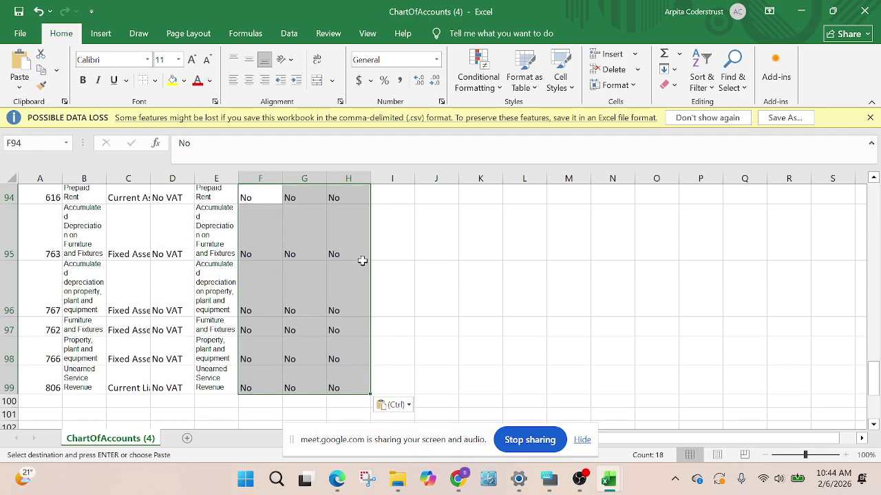
click(521, 299)
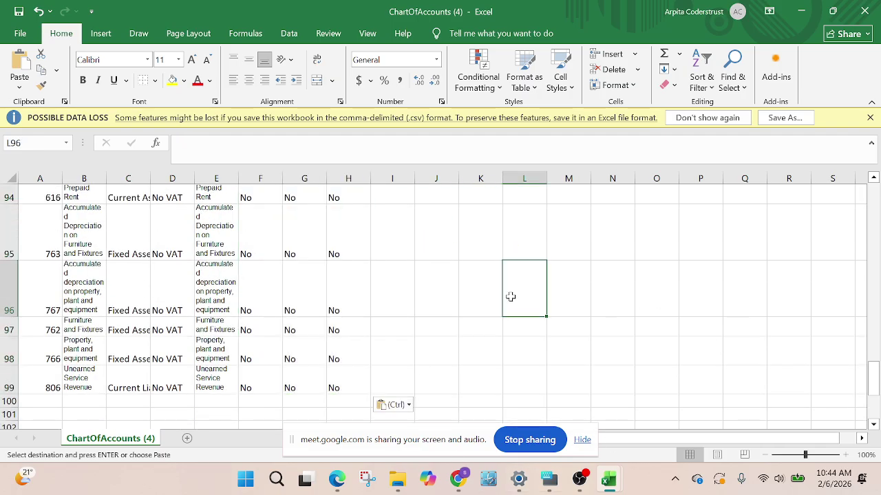
click(19, 10)
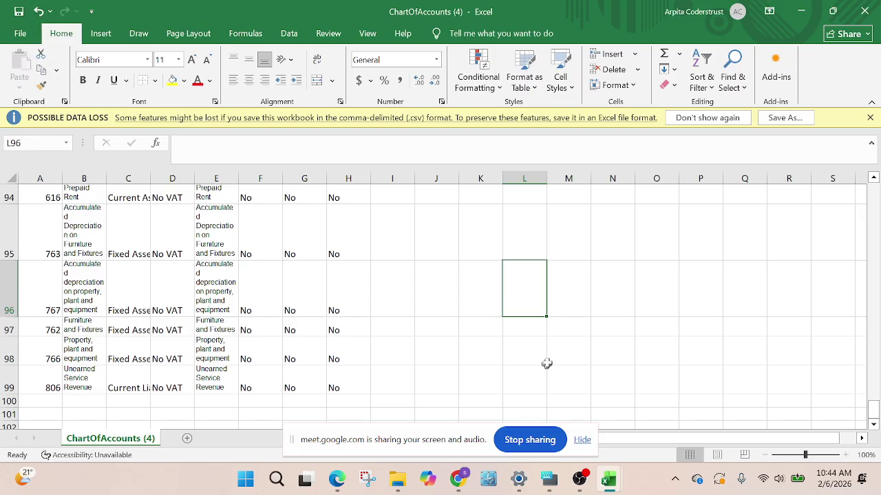
Import ChartOfAccounts (4).csv through Xero's Import your Chart of Accounts page
click(454, 482)
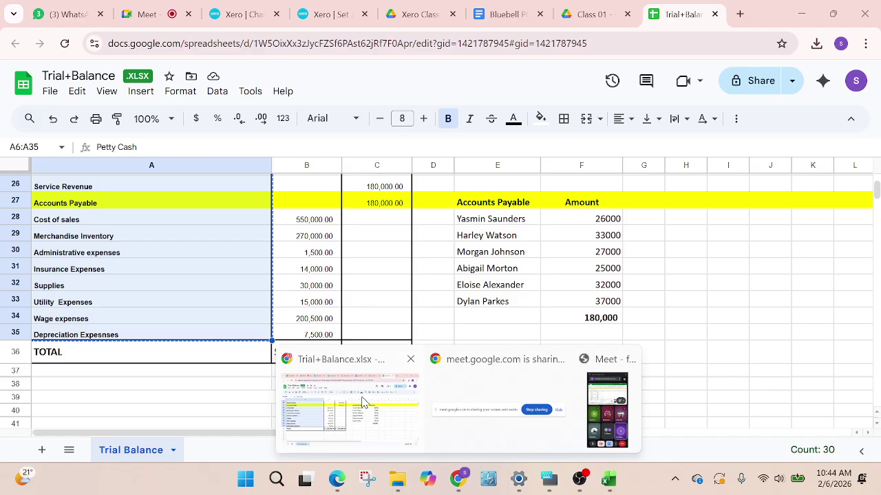
click(348, 412)
scroll(371, 306, up, 2)
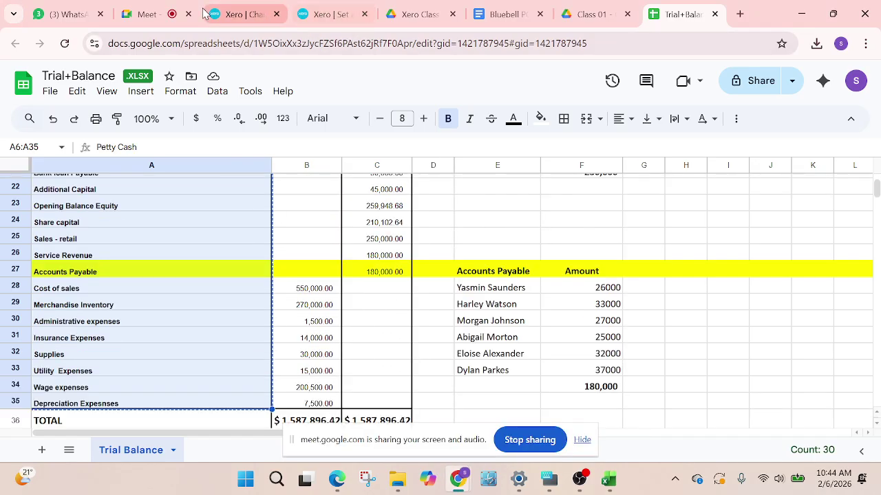
click(292, 15)
click(247, 15)
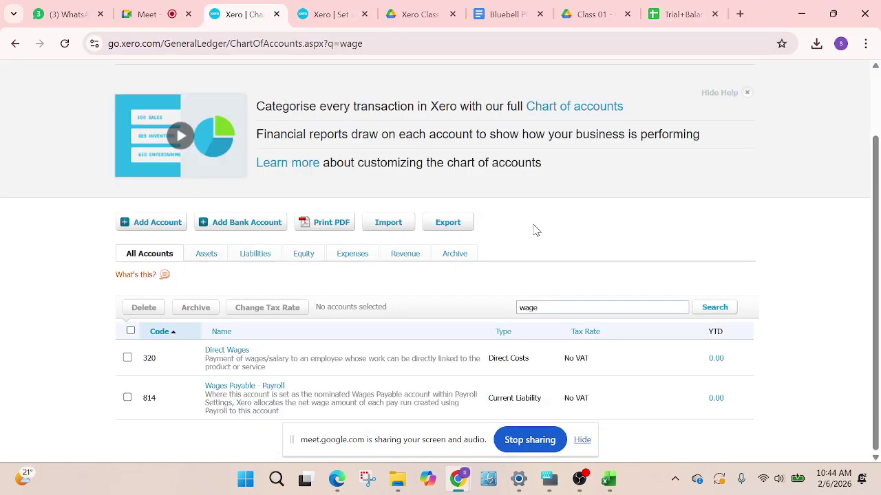
click(384, 229)
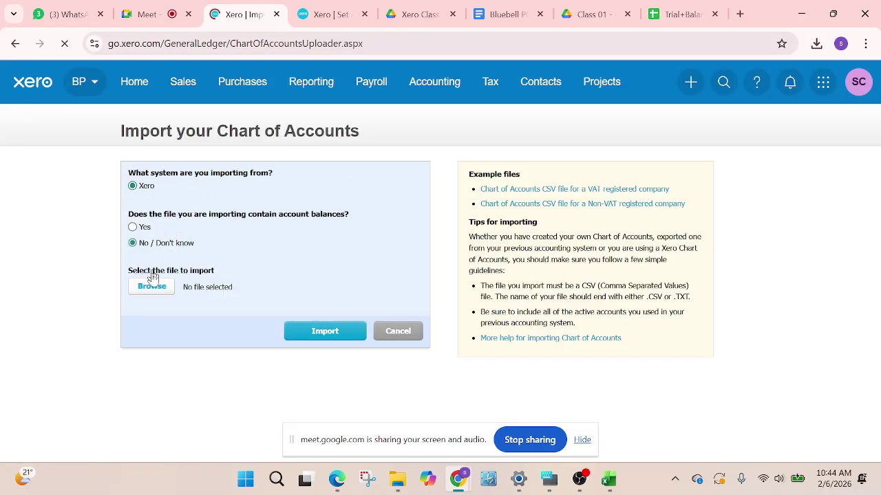
click(157, 288)
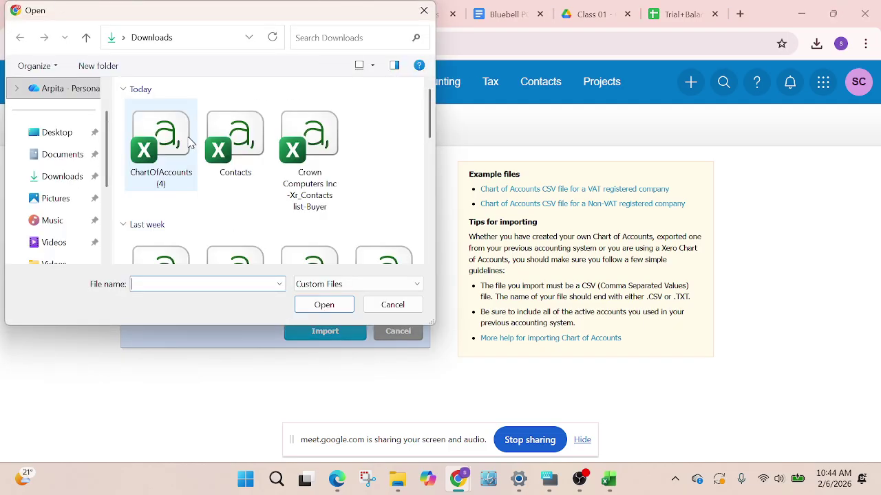
click(168, 162)
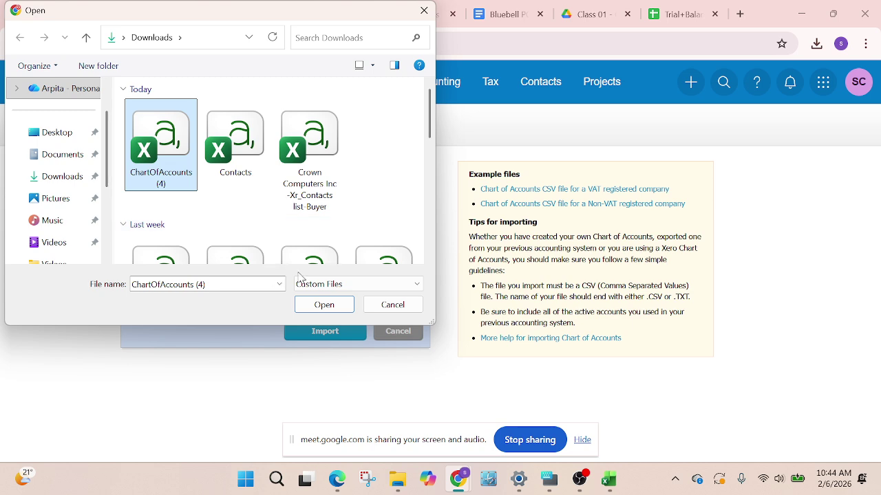
click(322, 305)
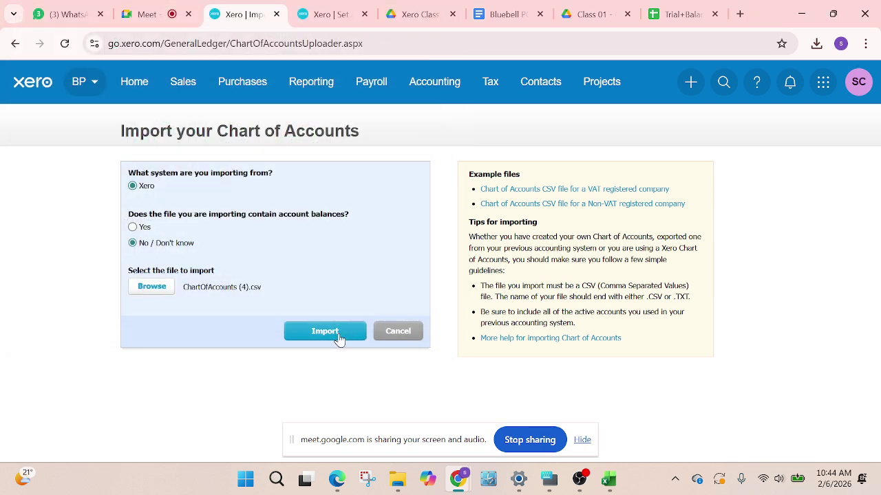
click(337, 333)
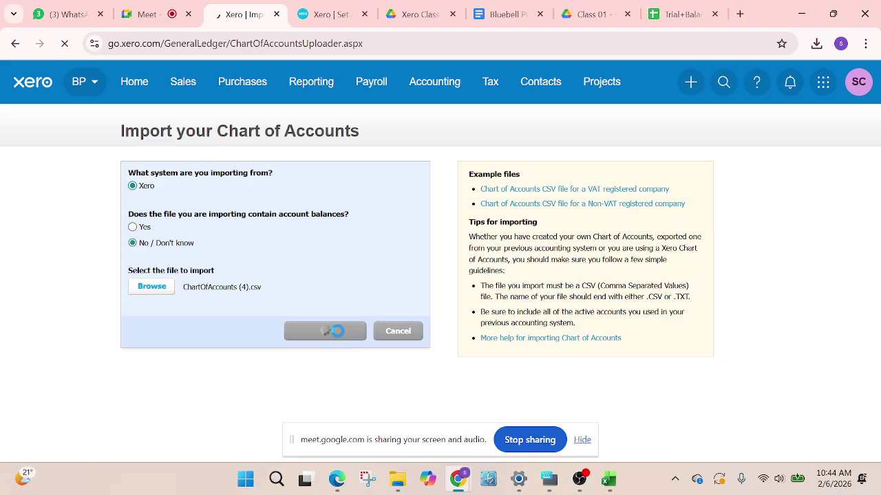
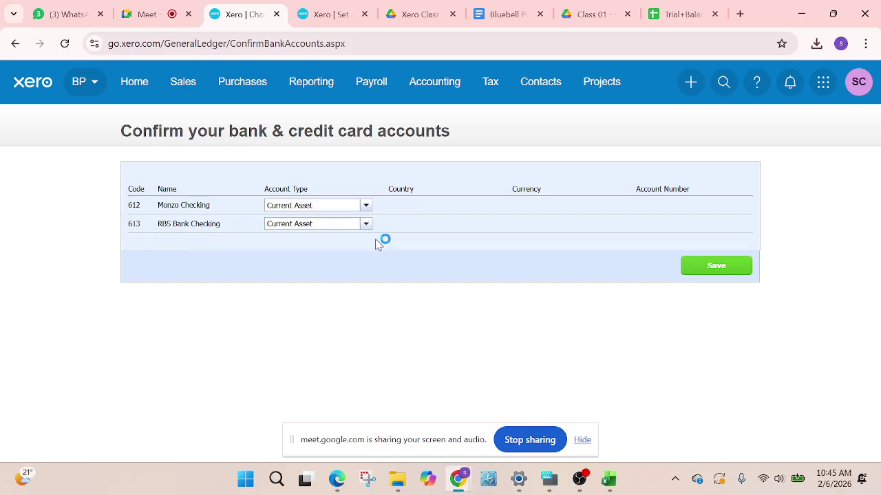
Save the bank and credit card account confirmation, continuing without any bank accounts added
click(715, 267)
click(465, 306)
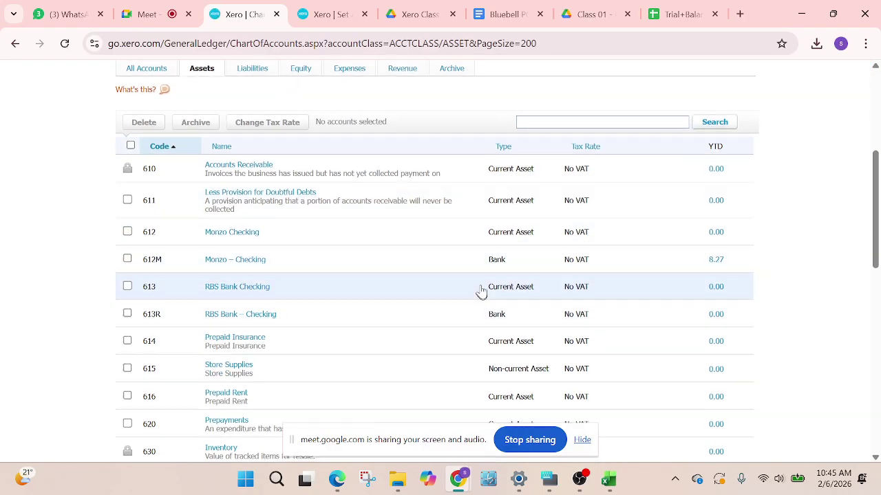
scroll(495, 296, up, 2)
scroll(485, 294, down, 1)
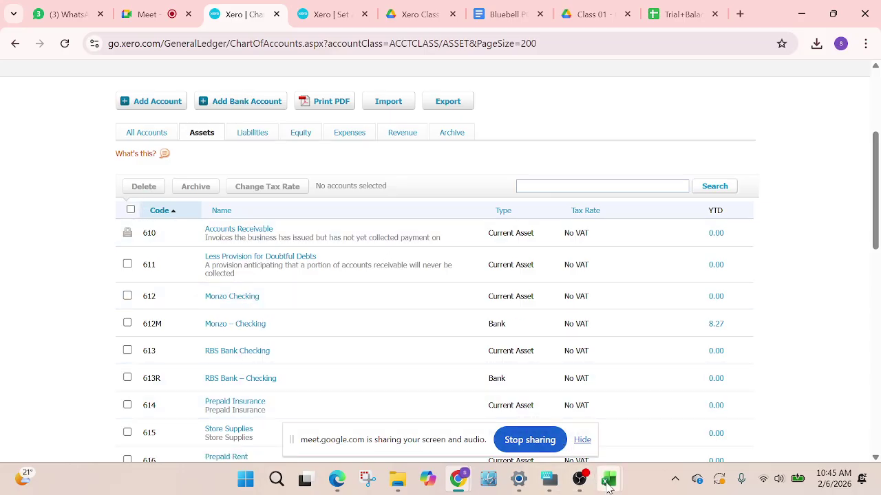
mouse_move(608, 480)
mouse_move(561, 421)
click(682, 413)
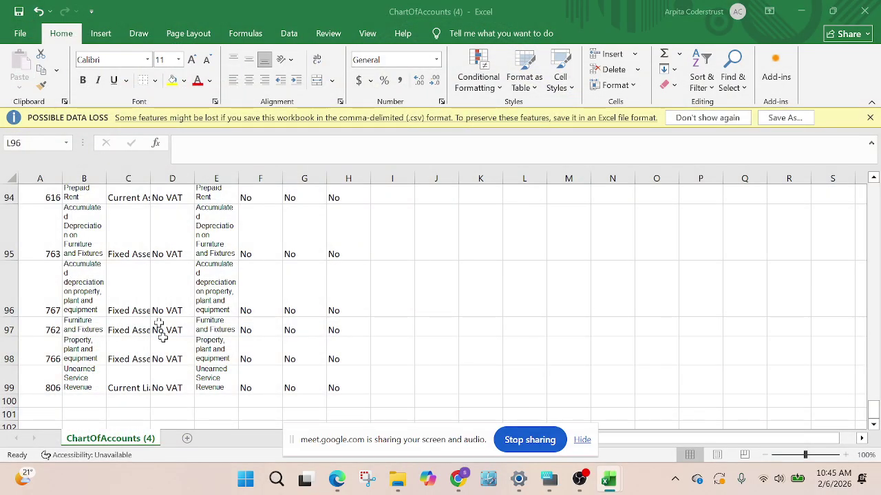
scroll(165, 329, up, 7)
scroll(176, 329, up, 20)
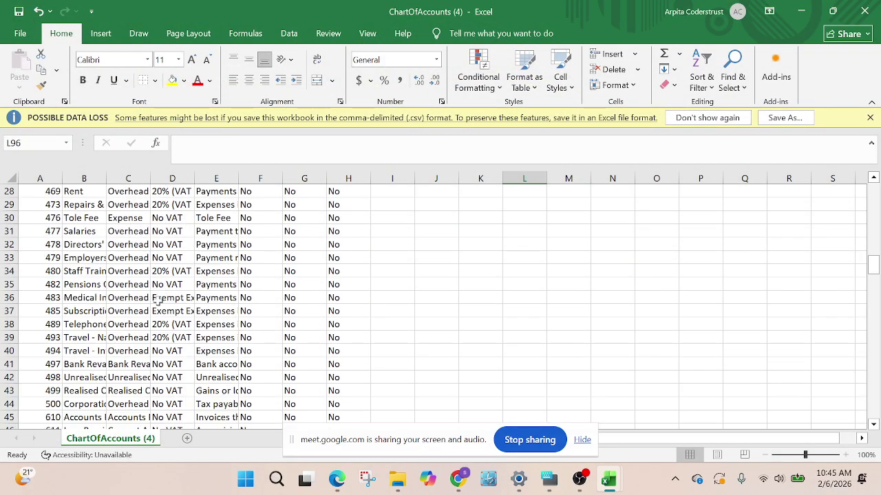
scroll(159, 298, up, 2)
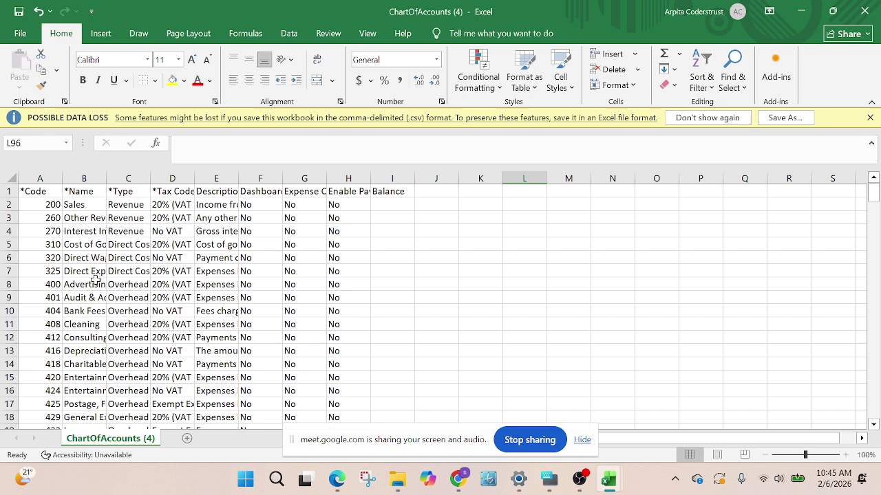
scroll(96, 267, down, 2)
scroll(142, 326, down, 2)
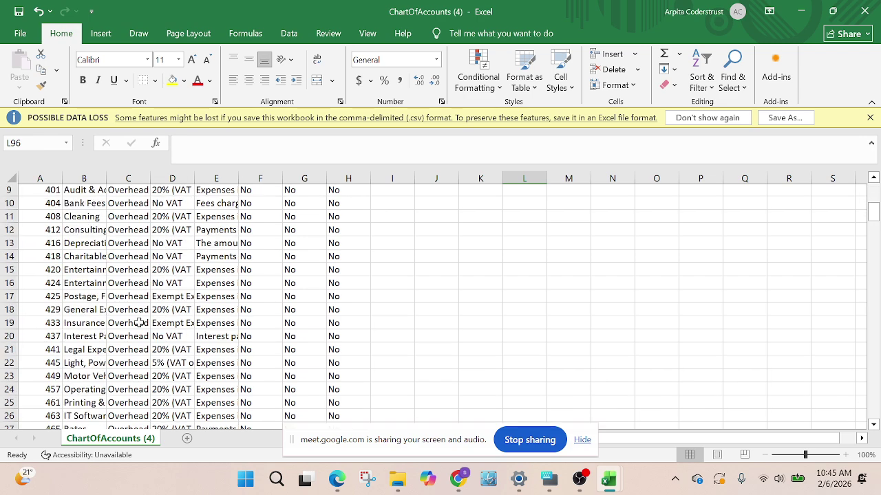
scroll(89, 361, down, 1)
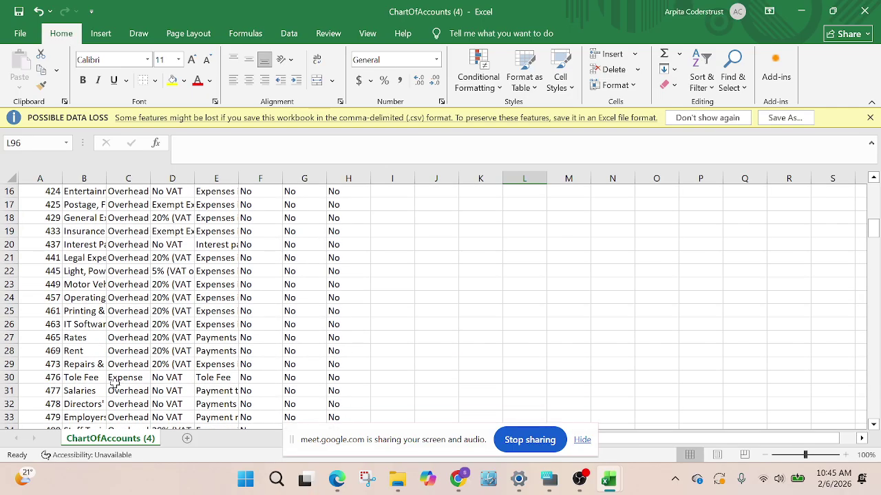
scroll(115, 383, down, 1)
scroll(106, 345, down, 3)
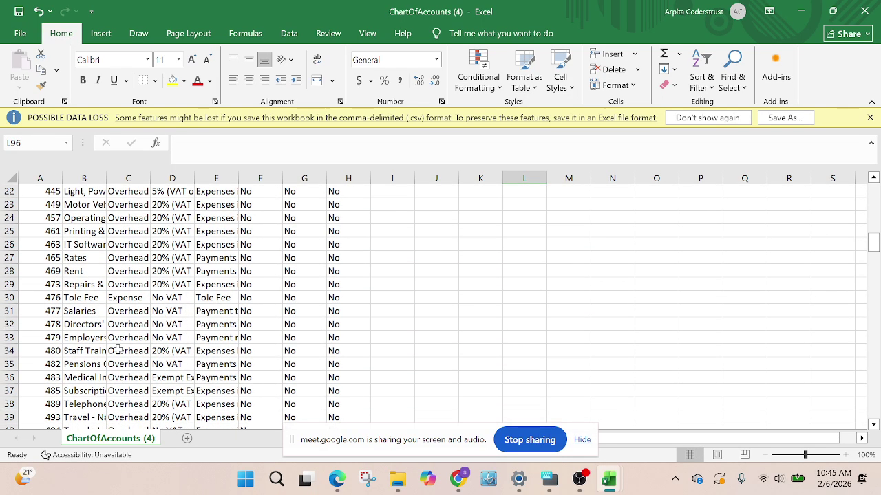
scroll(117, 354, down, 2)
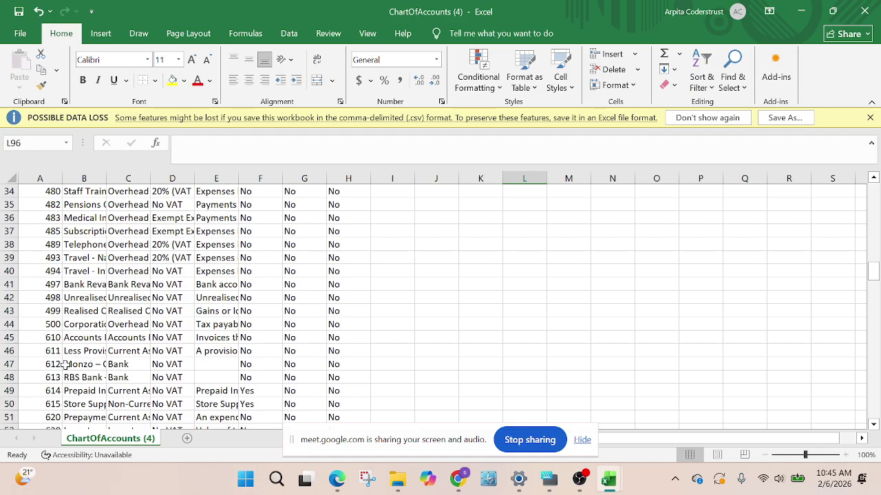
click(11, 365)
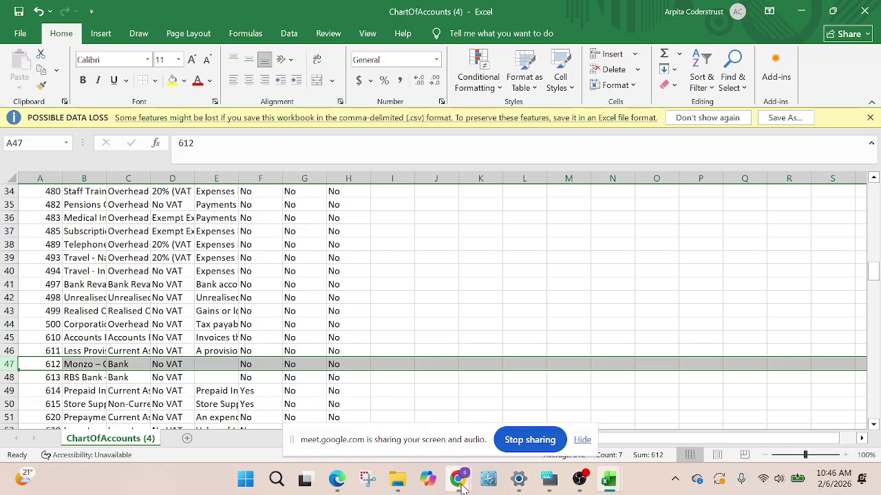
mouse_move(457, 479)
click(366, 405)
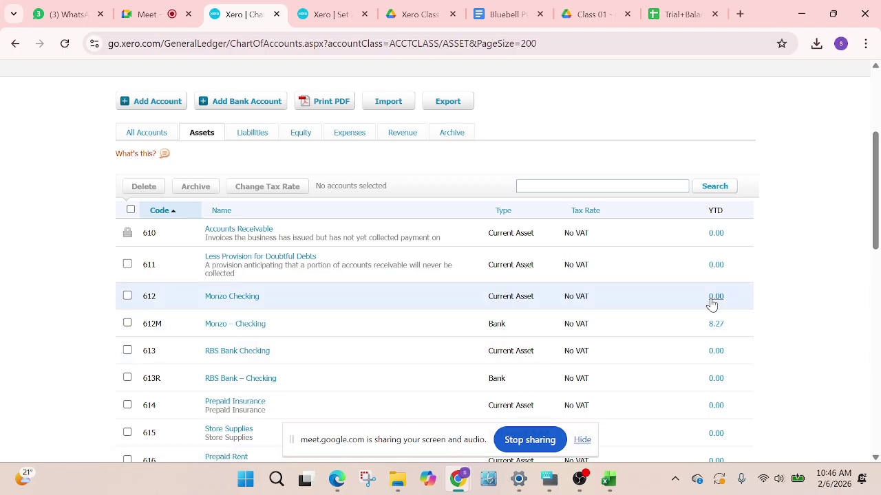
Delete the duplicate accounts 612 Monzo Checking and 613 RBS Bank Checking
click(127, 296)
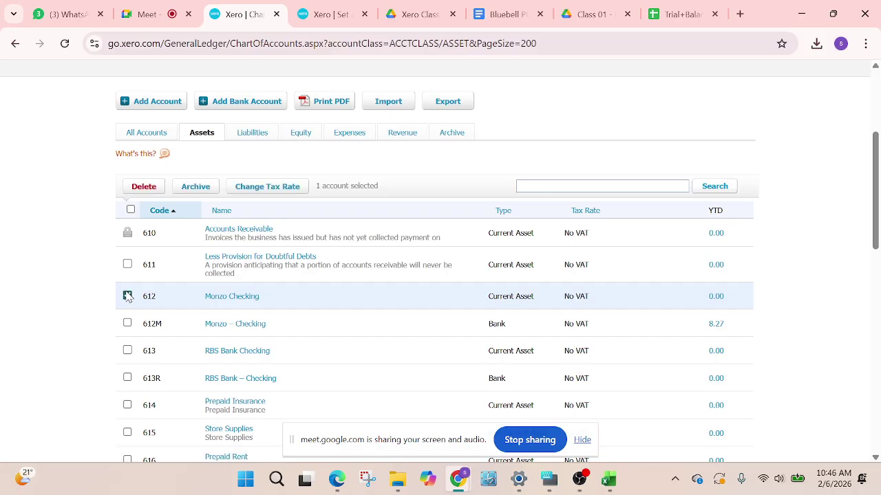
click(128, 351)
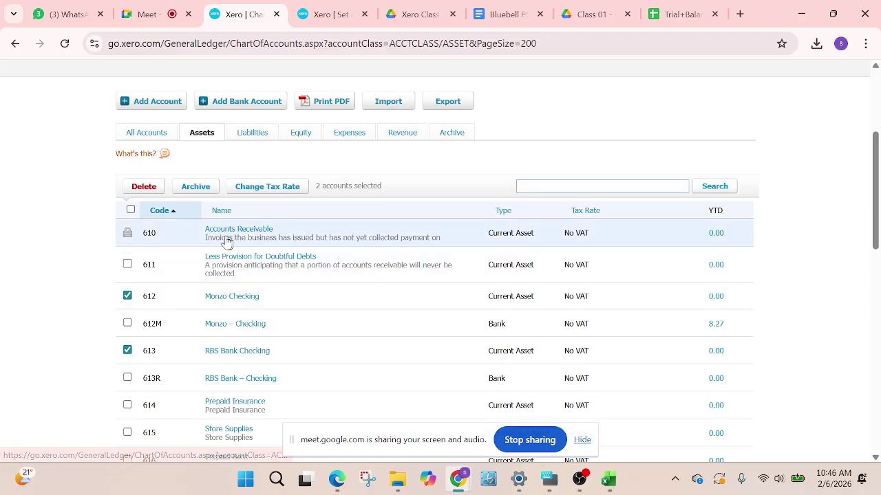
click(146, 188)
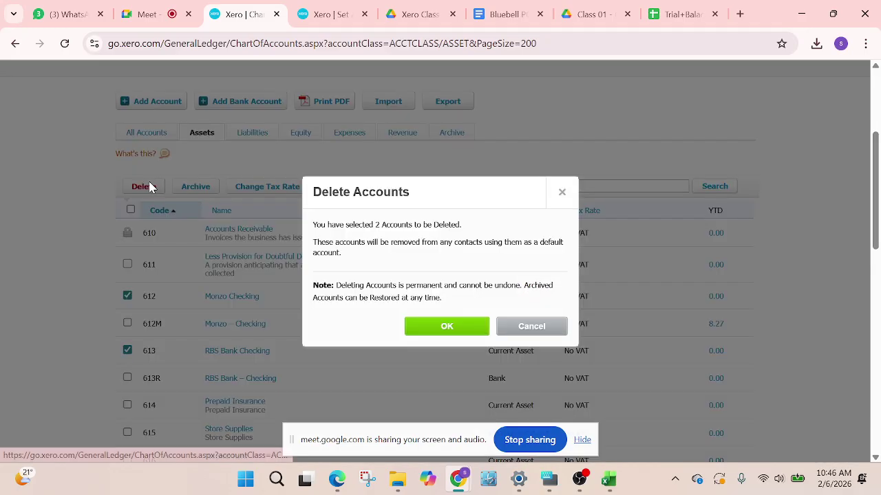
click(435, 328)
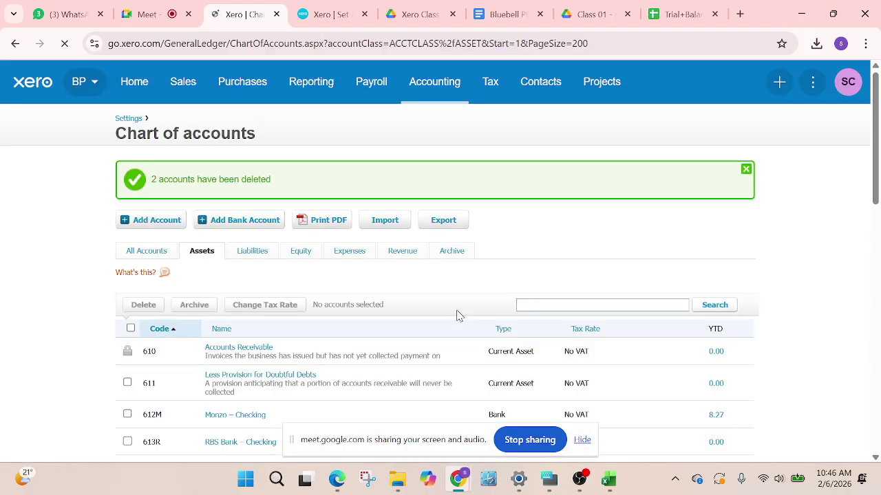
scroll(458, 309, down, 4)
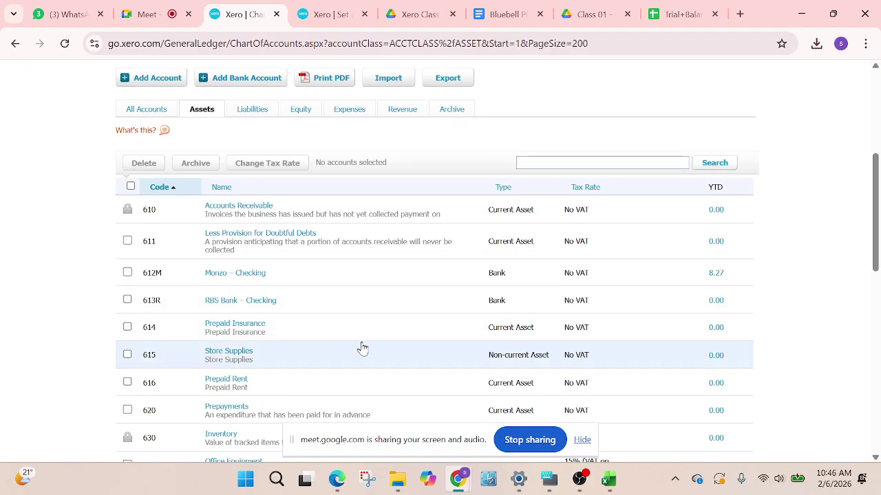
scroll(415, 313, down, 2)
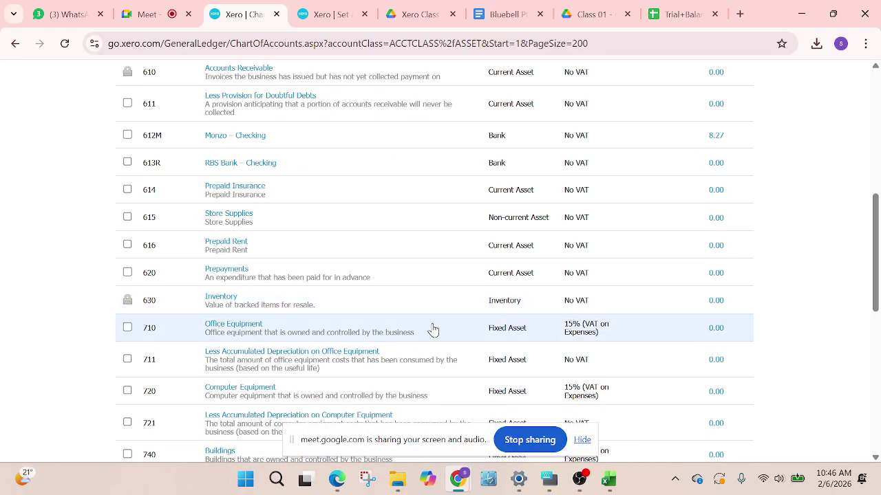
scroll(432, 330, up, 6)
Reload the conversion balances page, resubmitting the form, and review the updated account list
click(336, 14)
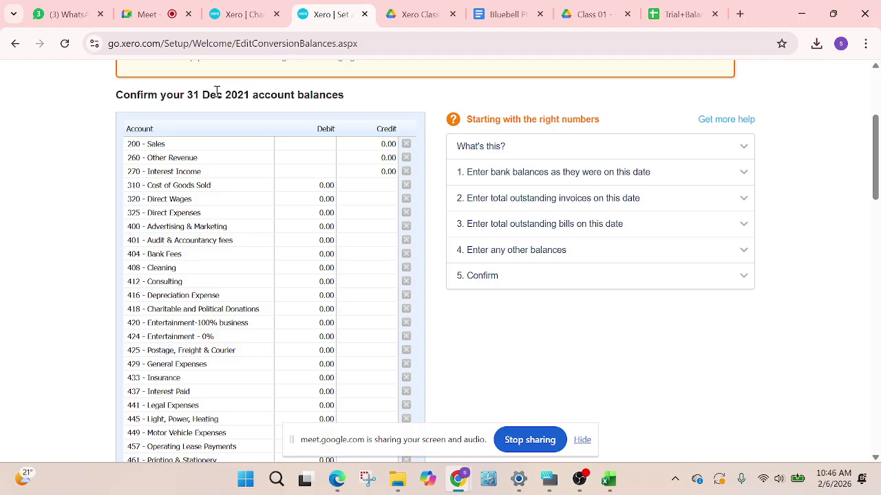
scroll(112, 110, up, 3)
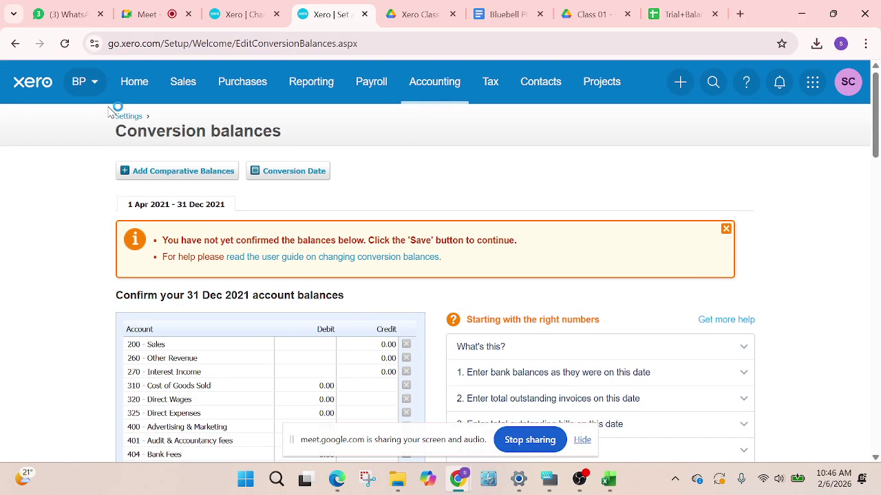
click(64, 44)
click(486, 158)
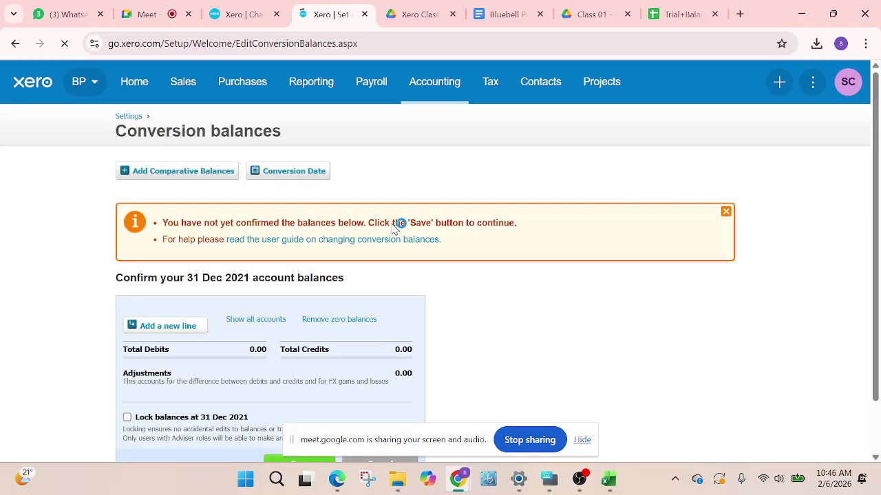
scroll(393, 229, down, 2)
scroll(317, 300, down, 3)
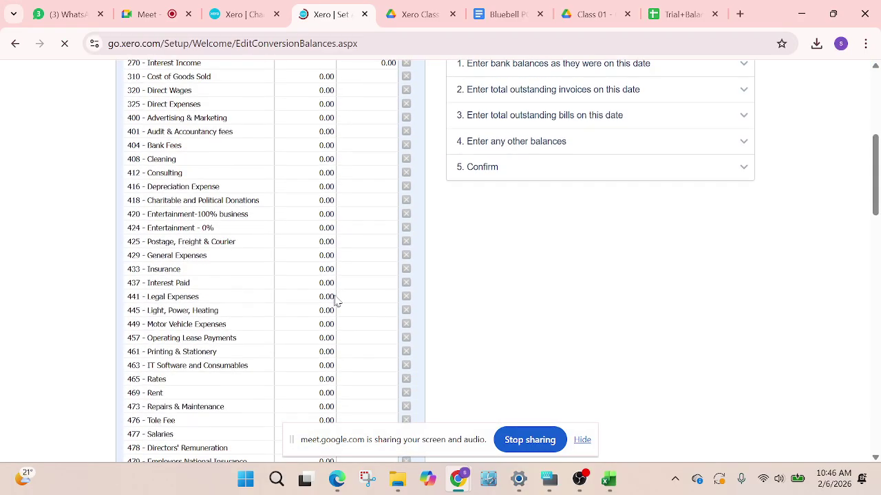
scroll(351, 301, down, 5)
scroll(454, 306, down, 2)
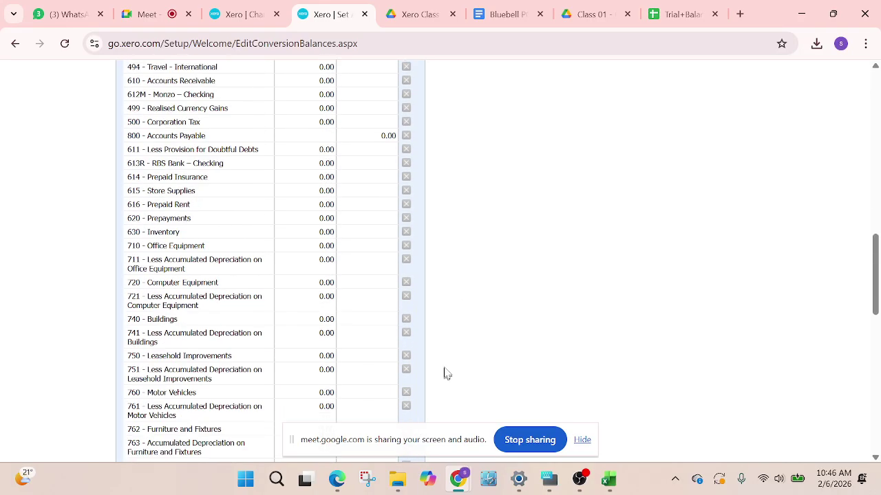
scroll(461, 300, down, 10)
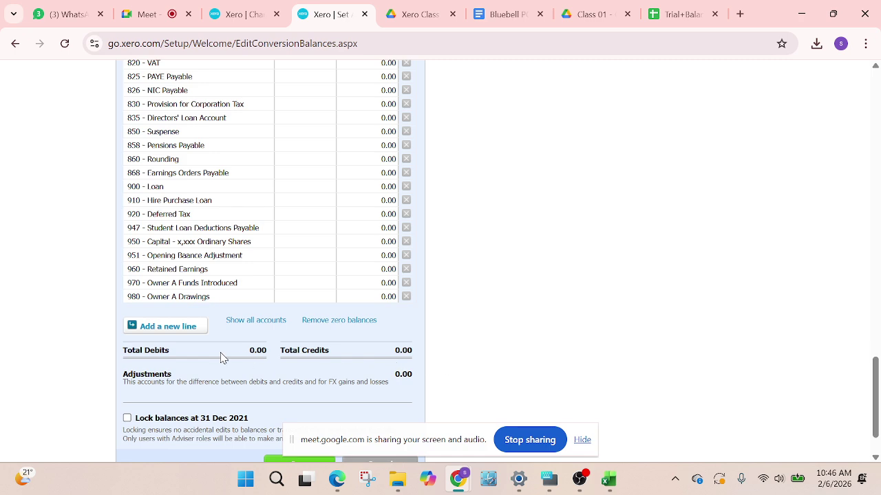
scroll(385, 344, up, 3)
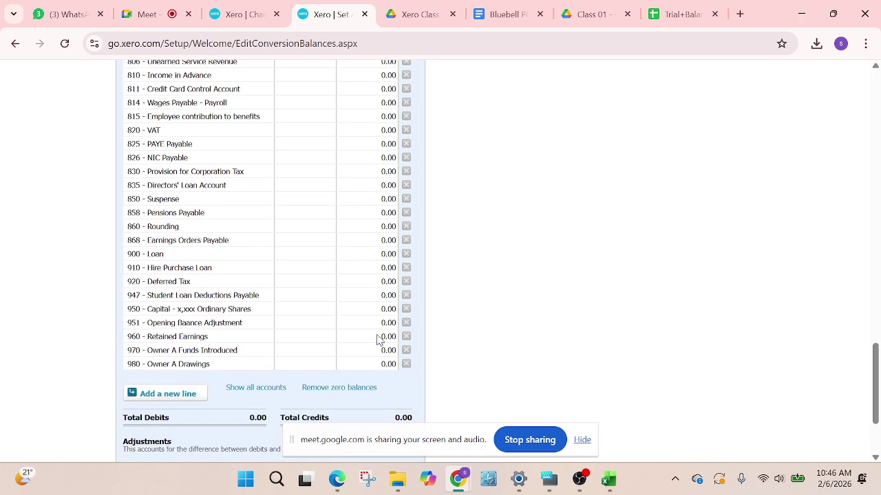
scroll(371, 348, down, 4)
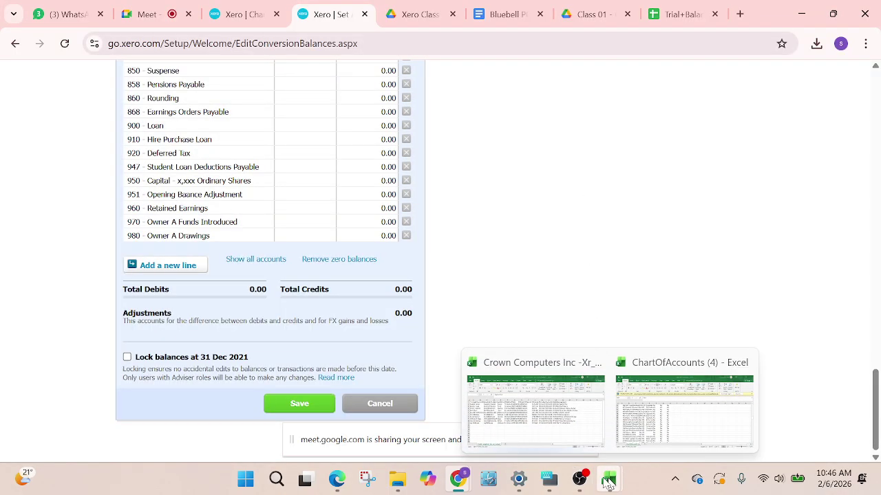
Bring up the Crown Computer Inc. trial balance sheet for 31 December 2021
mouse_move(471, 481)
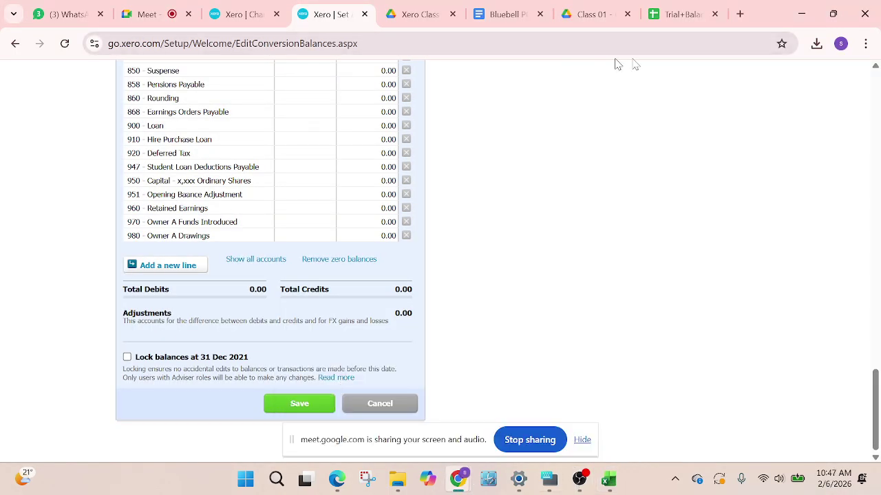
click(650, 14)
scroll(354, 289, up, 5)
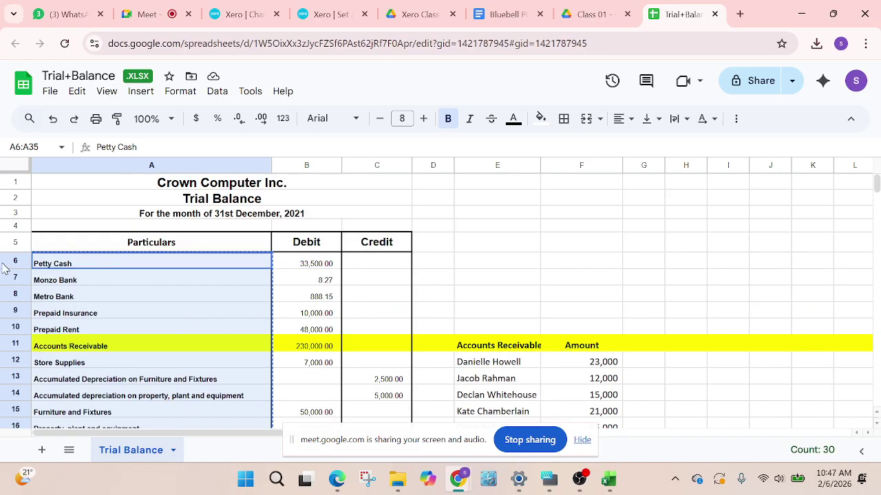
click(77, 264)
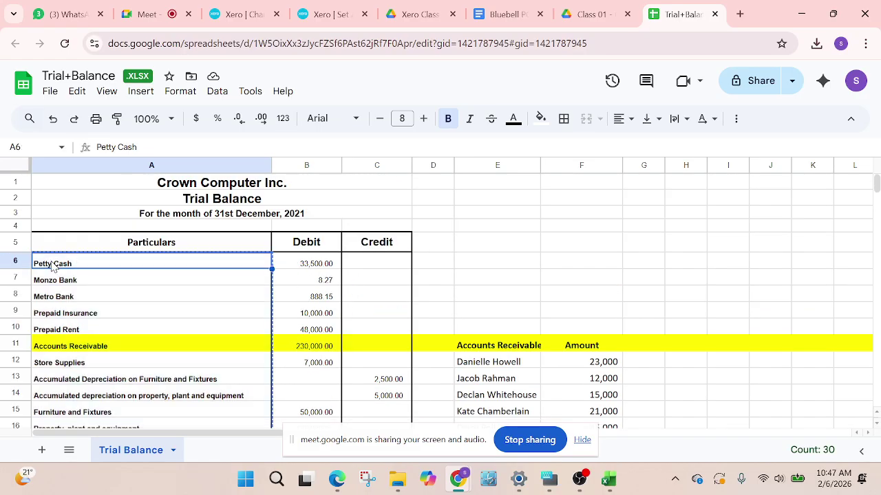
click(316, 267)
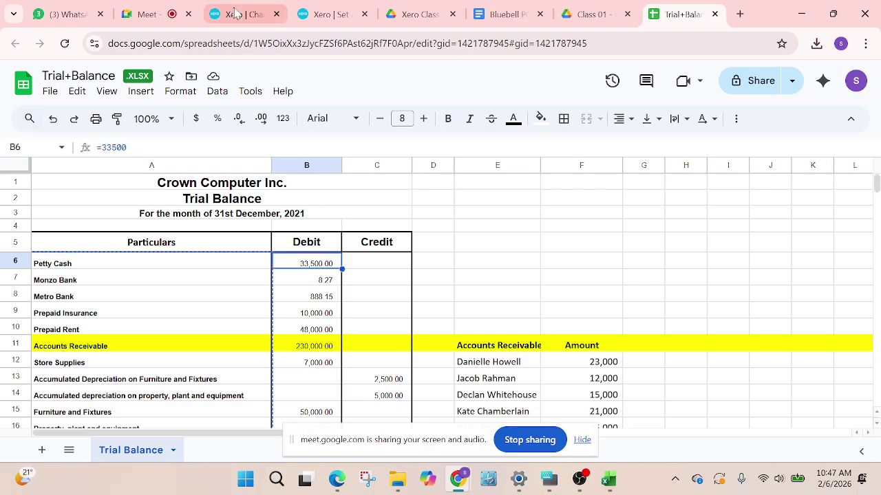
click(338, 15)
scroll(344, 273, up, 15)
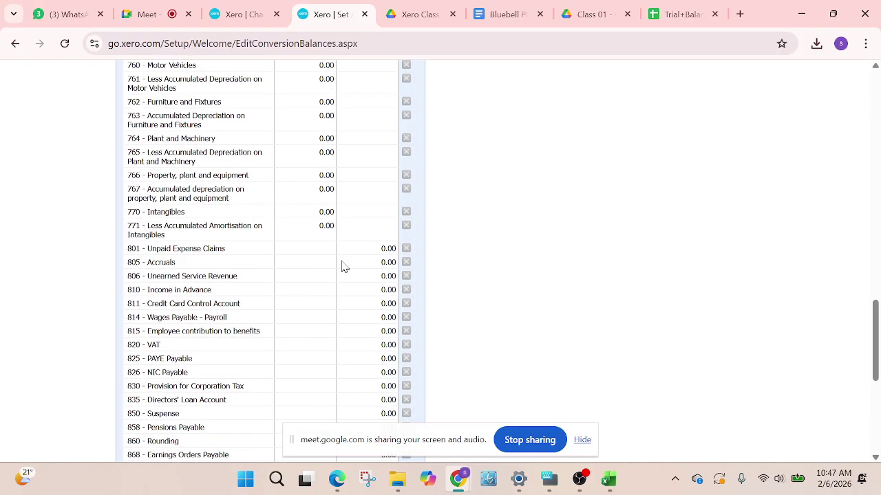
scroll(344, 267, up, 2)
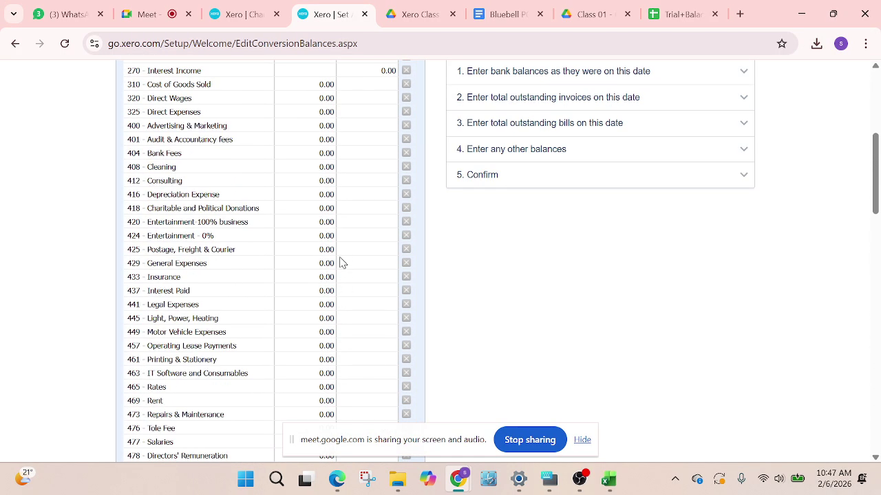
click(678, 13)
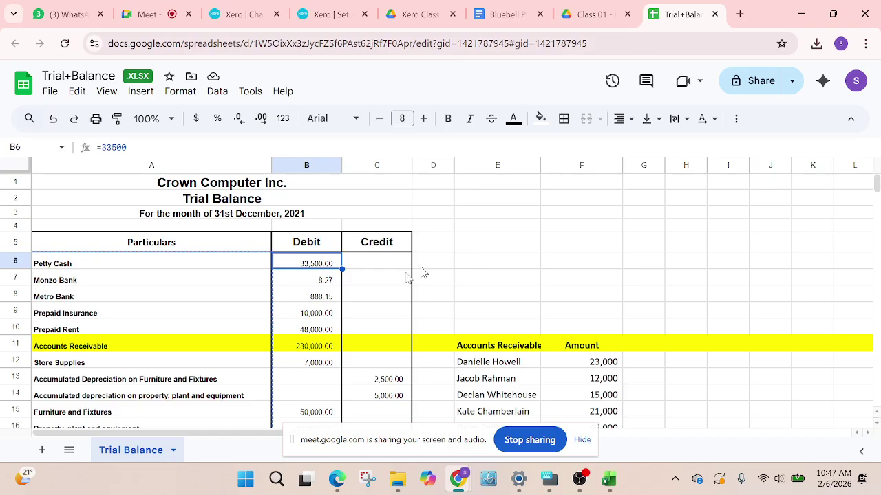
scroll(203, 352, down, 3)
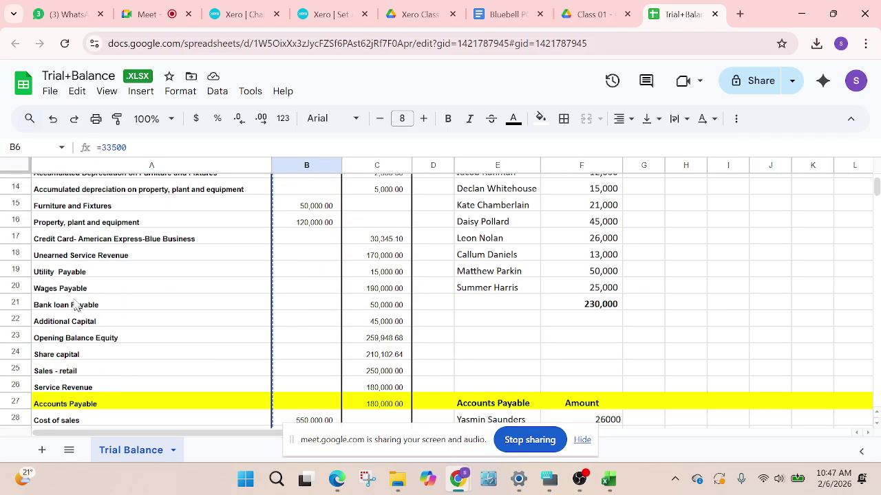
click(382, 245)
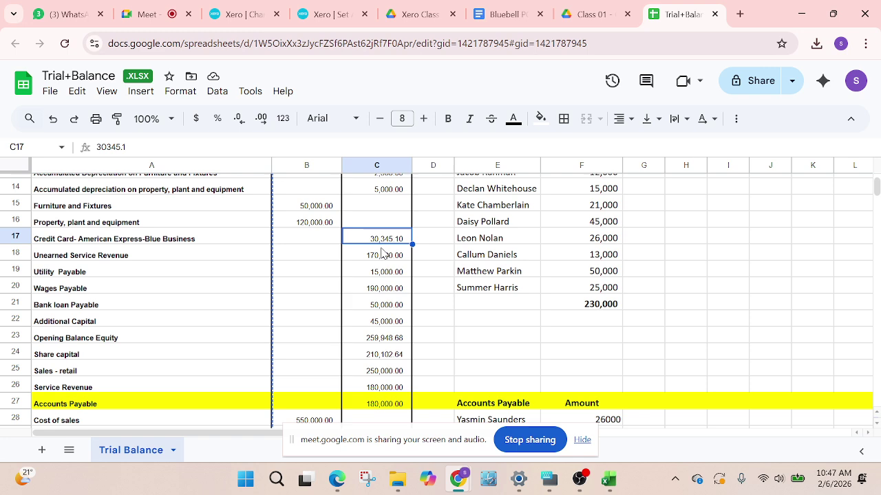
scroll(441, 322, up, 3)
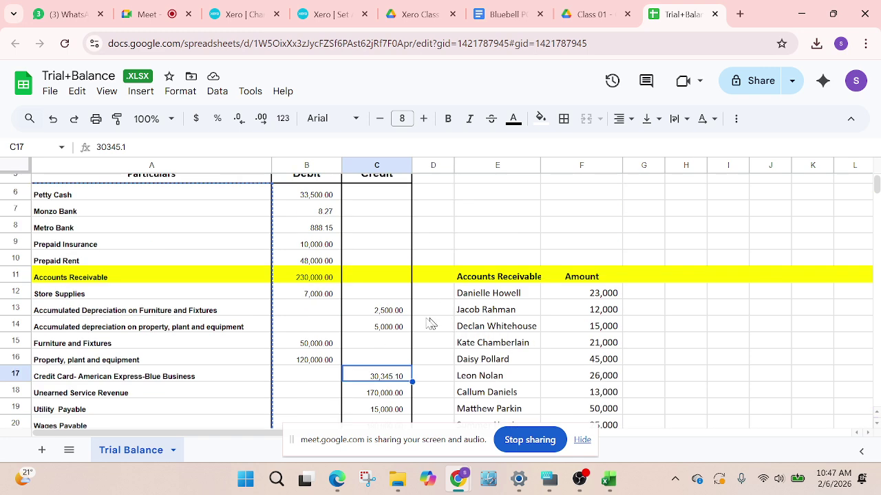
scroll(427, 321, down, 2)
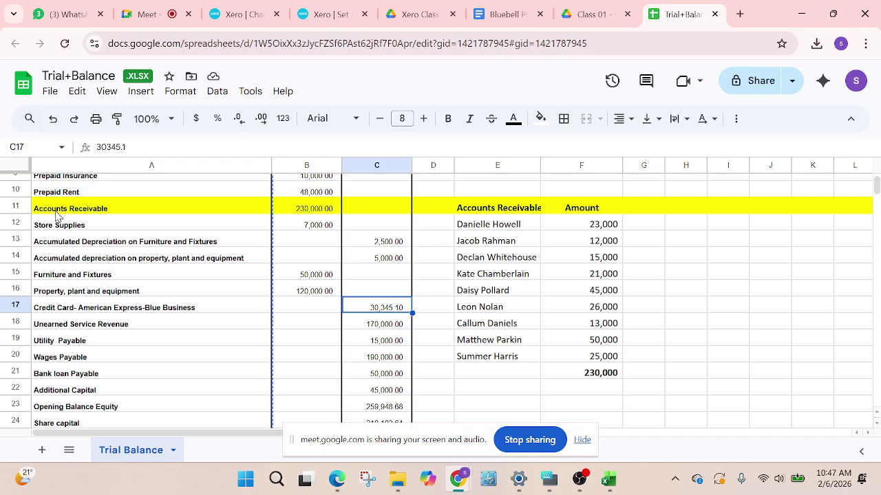
scroll(324, 248, down, 5)
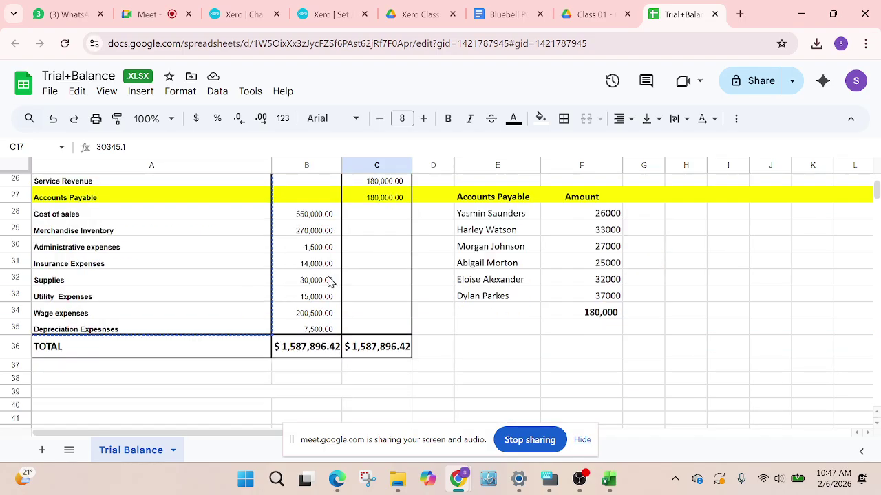
scroll(493, 207, up, 2)
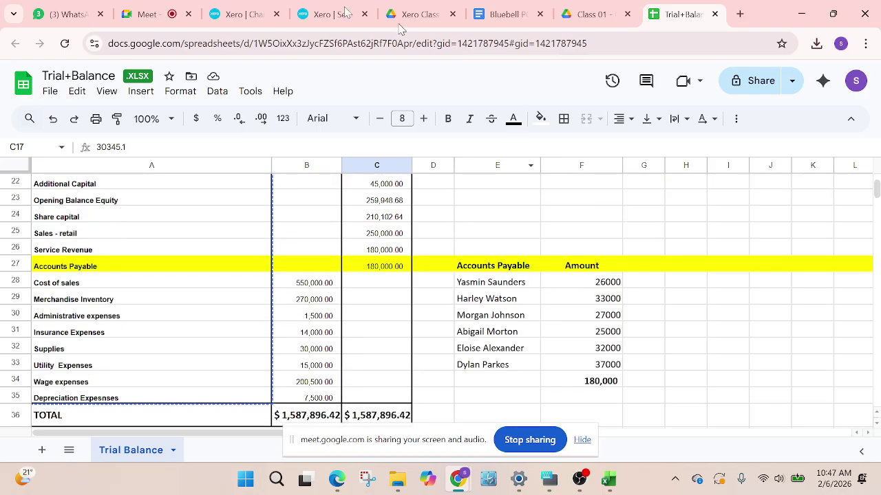
click(325, 13)
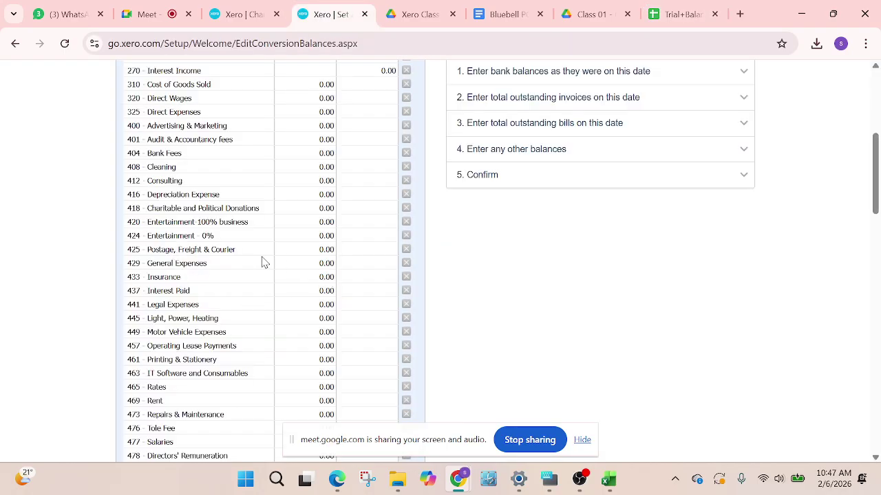
scroll(262, 262, up, 1)
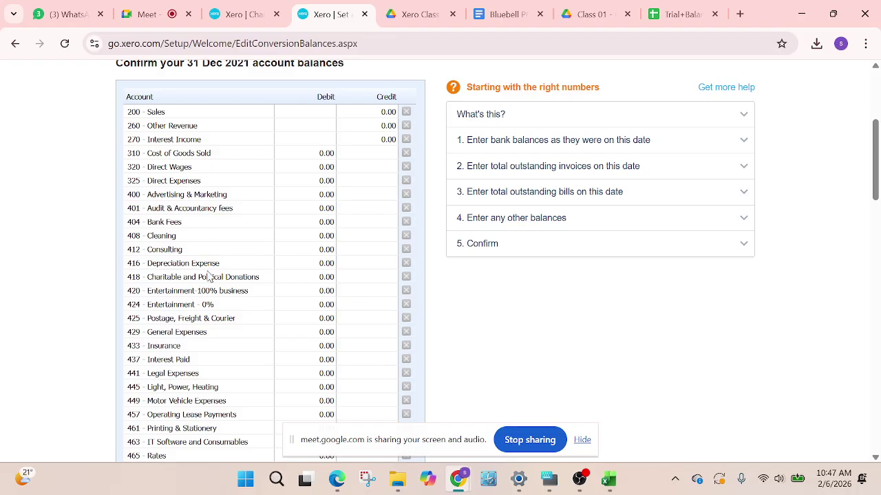
scroll(214, 330, down, 3)
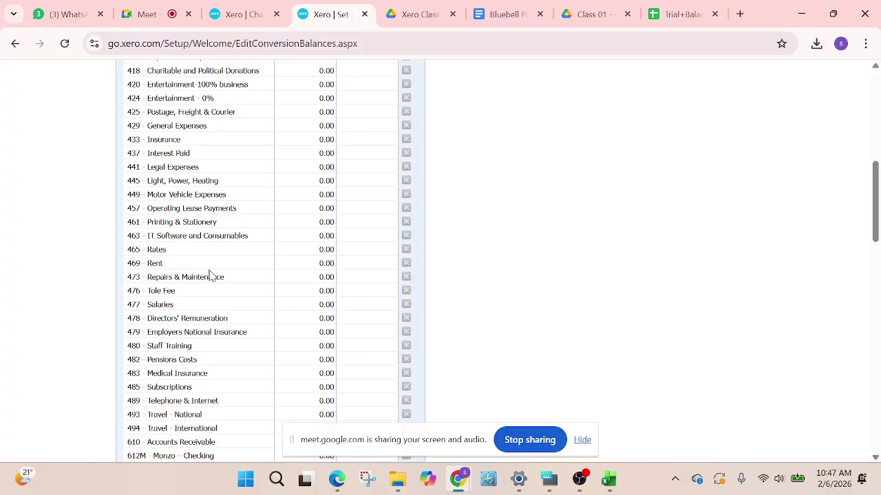
scroll(207, 334, down, 4)
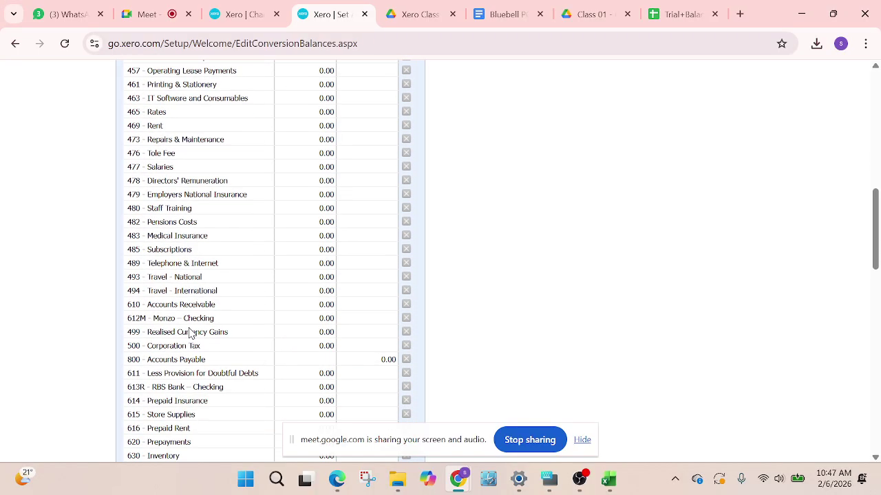
scroll(196, 327, down, 1)
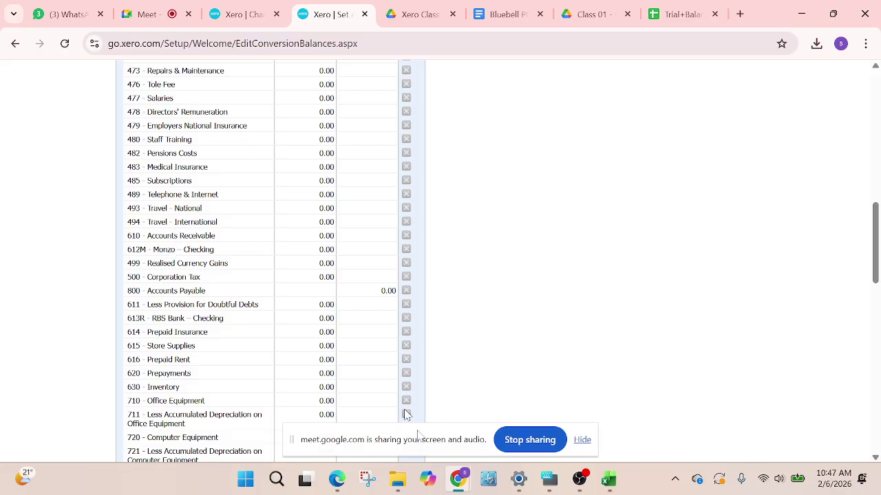
click(675, 17)
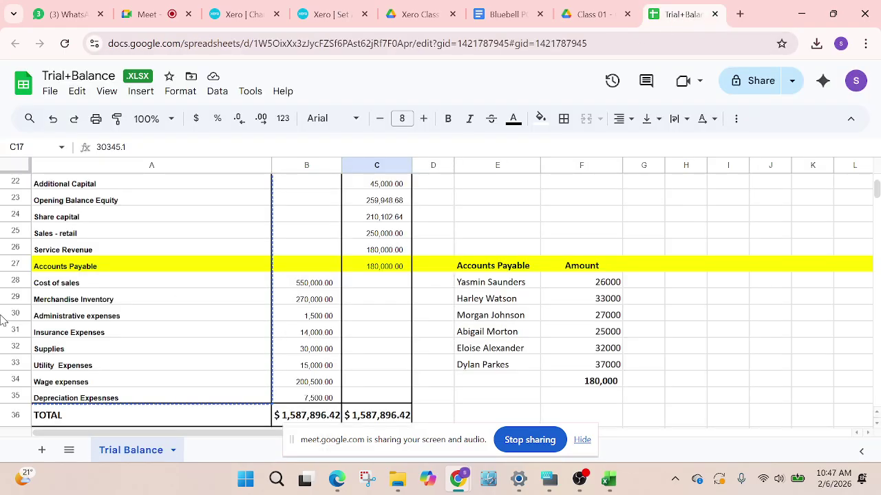
scroll(165, 301, up, 4)
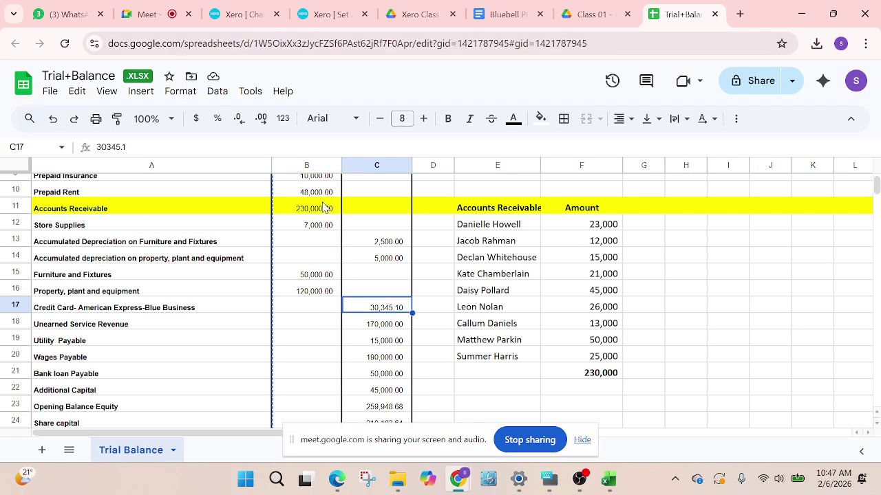
scroll(318, 240, down, 1)
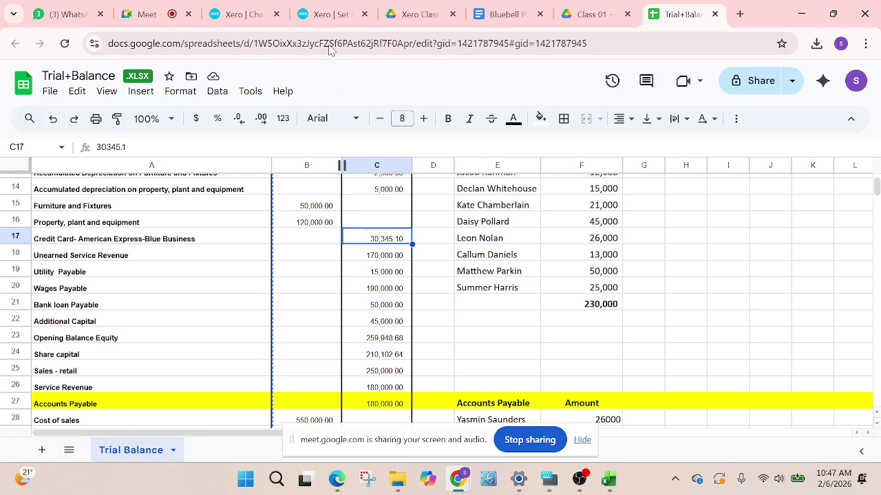
click(331, 15)
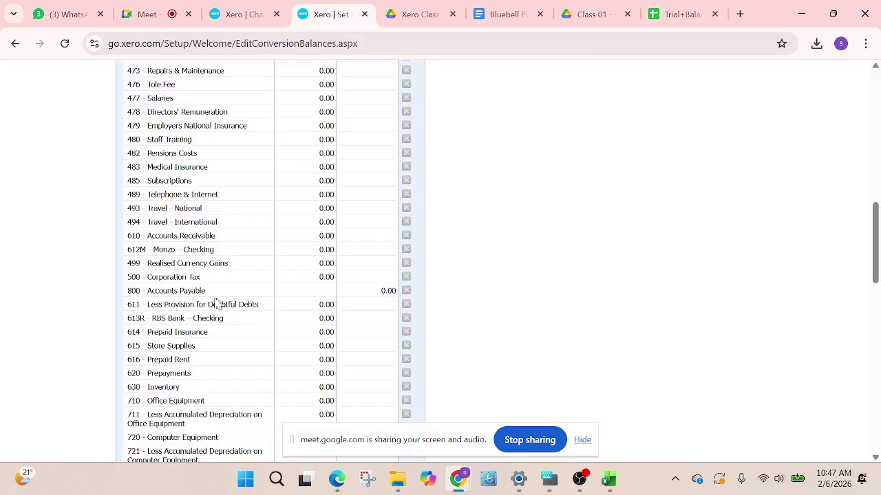
Enter a 180,000 credit for 800 Accounts Payable and a 230,000 debit for 610 Accounts Receivable
click(379, 288)
text(180000)
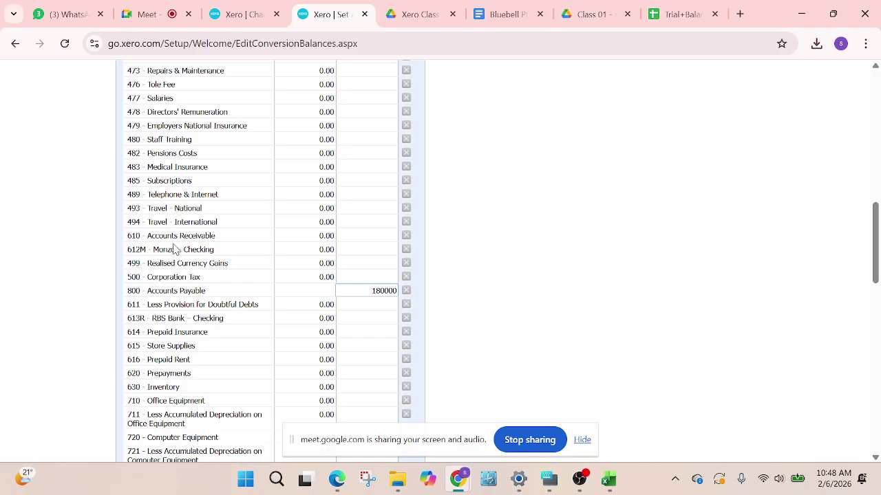
click(313, 236)
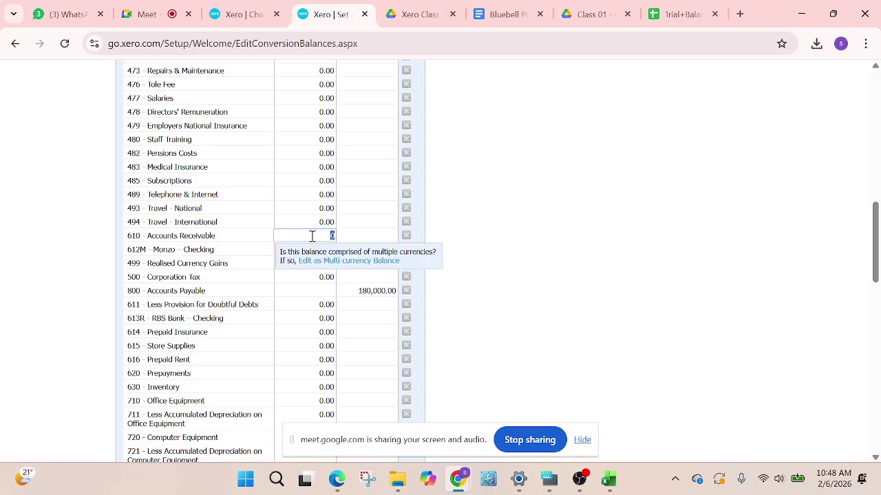
text(230,000)
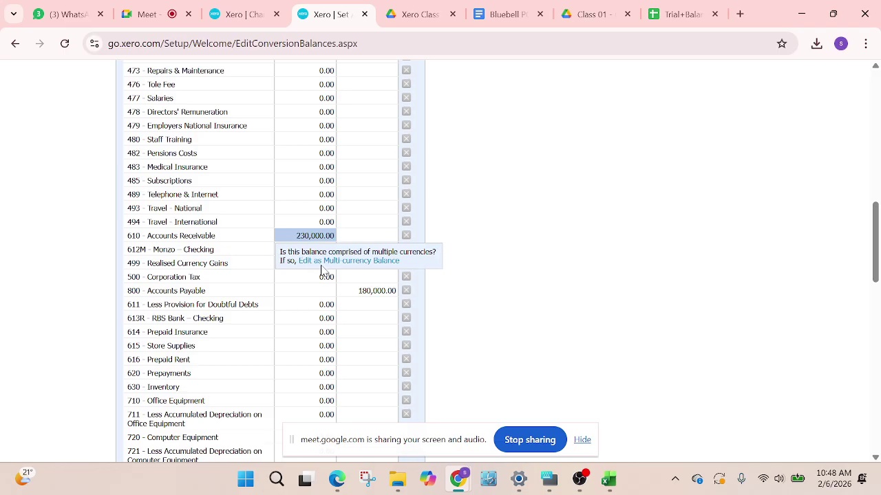
scroll(526, 291, down, 12)
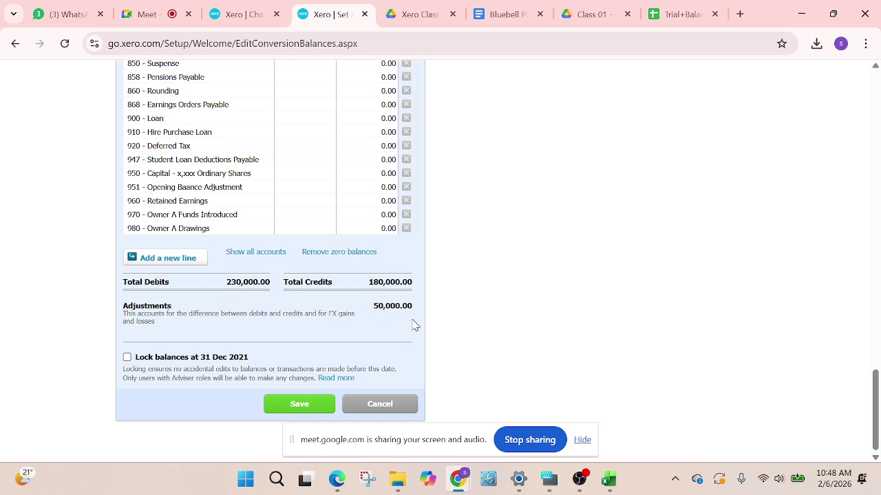
Save the conversion balances, then step back and forward to the Sales Invoices page
click(323, 406)
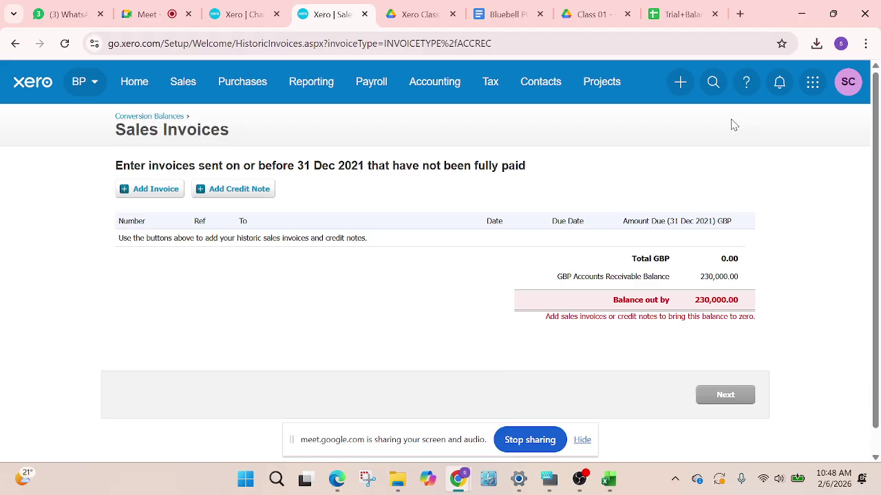
click(16, 44)
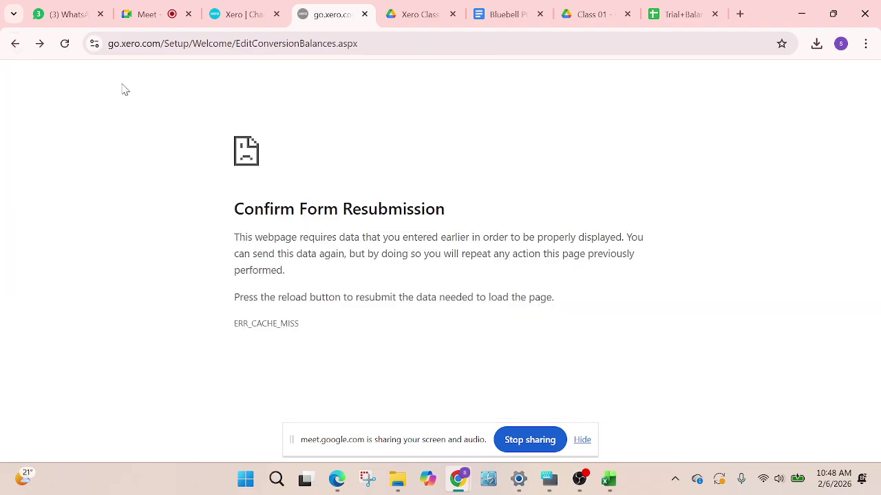
click(40, 46)
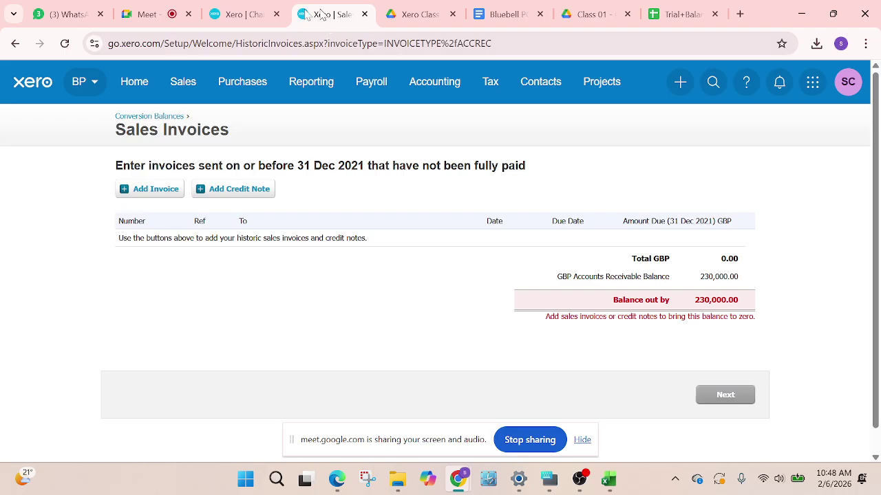
Duplicate the Sales Invoices tab and return to the Conversion Balances page in it
right_click(316, 17)
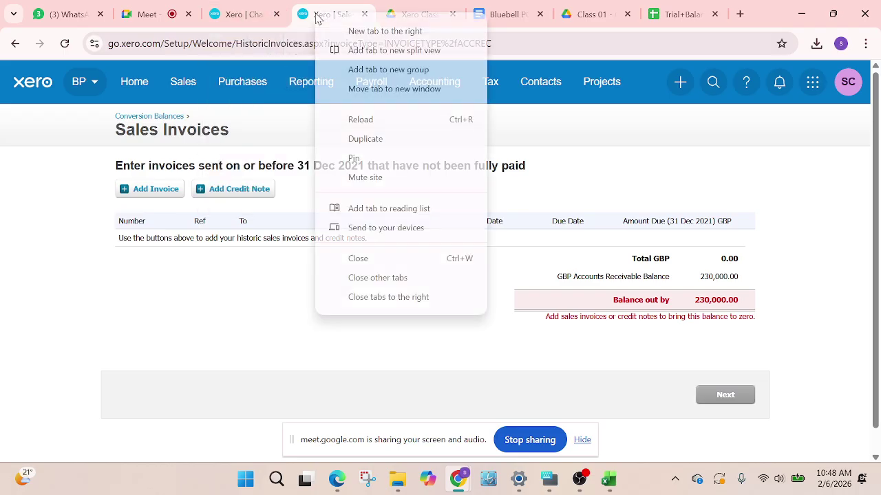
click(382, 140)
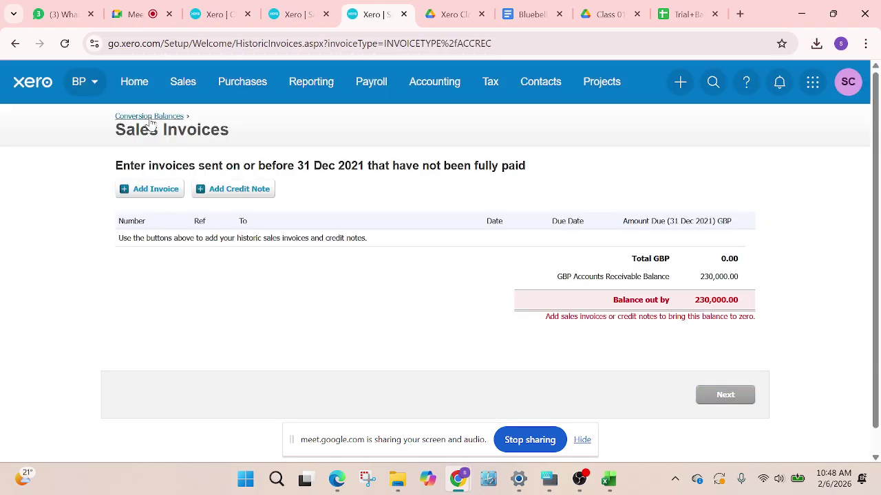
click(151, 117)
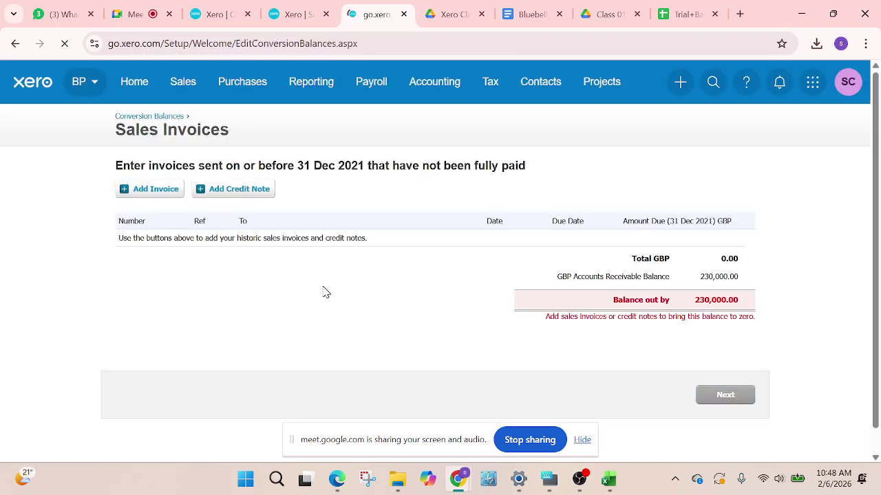
Clear the 230,000 debit from 610 Accounts Receivable
scroll(289, 296, down, 12)
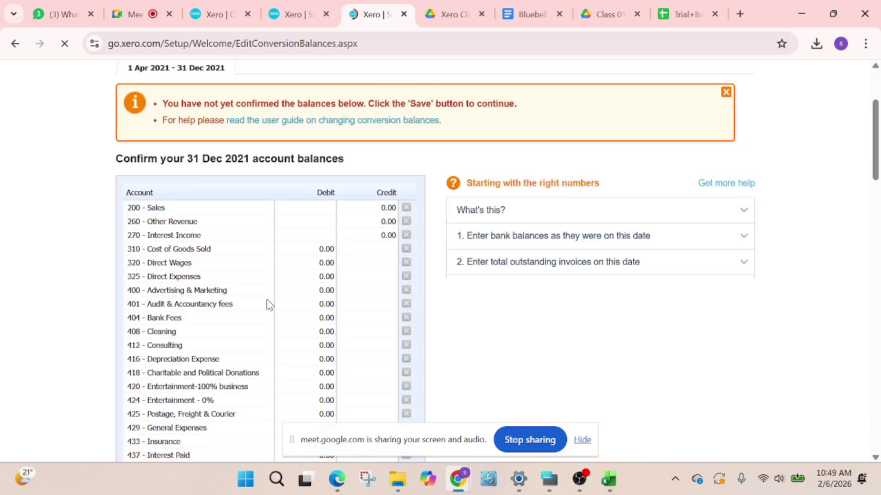
scroll(287, 288, down, 6)
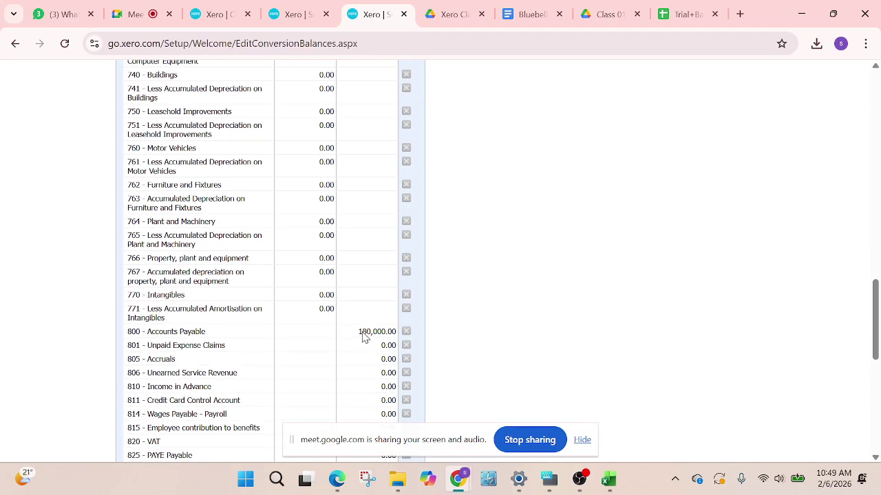
click(362, 333)
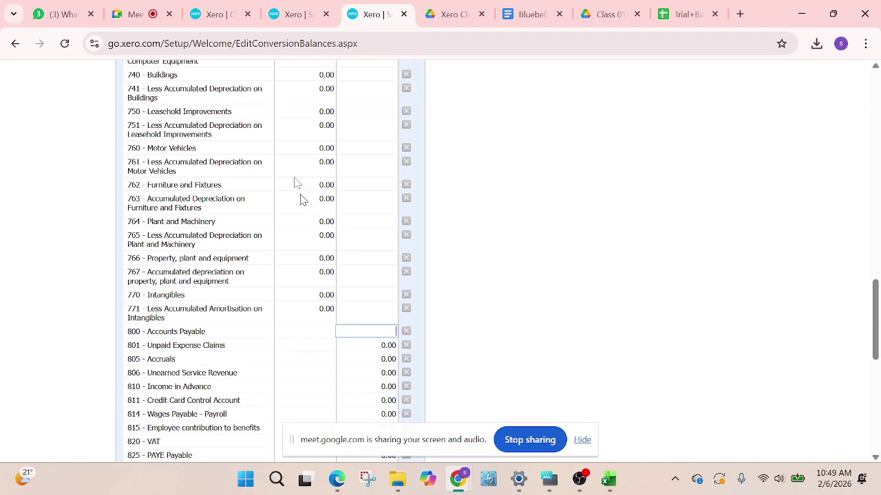
scroll(298, 187, up, 4)
scroll(309, 165, down, 5)
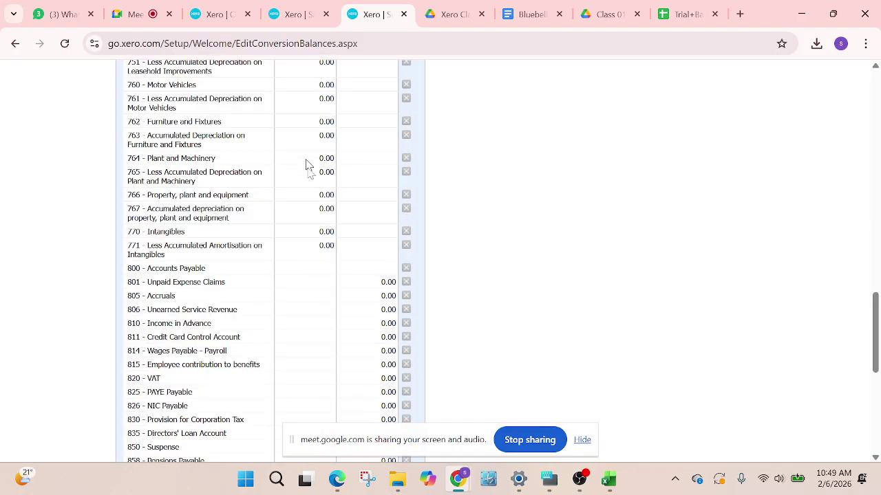
scroll(330, 210, up, 3)
scroll(331, 231, down, 6)
scroll(330, 231, down, 1)
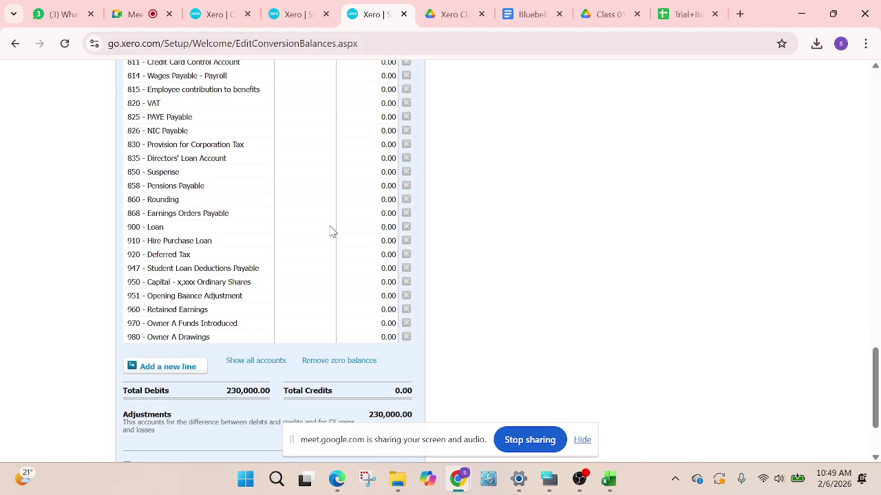
scroll(330, 232, up, 3)
scroll(331, 233, down, 4)
scroll(331, 239, up, 12)
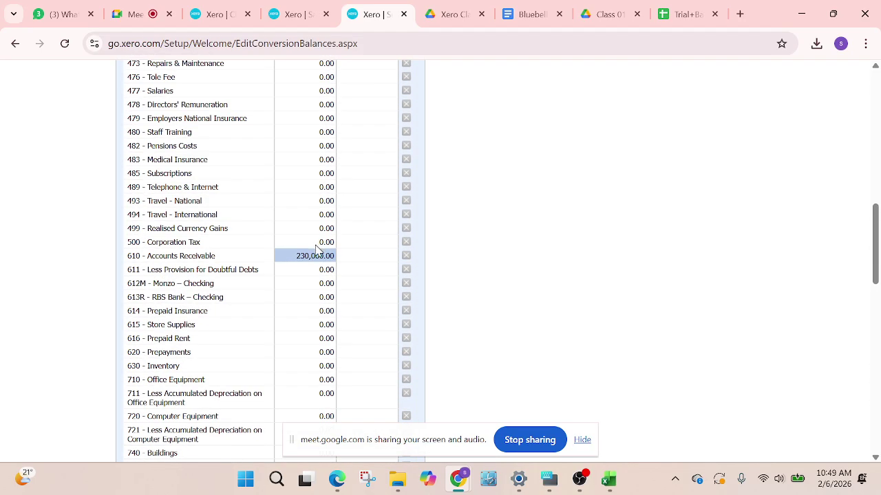
click(310, 256)
key(BackSpace)
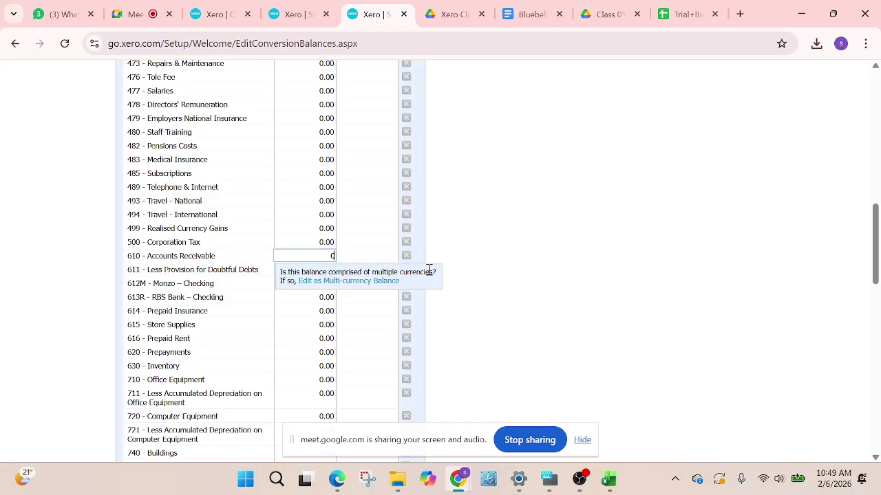
Set 800 Accounts Payable's credit to 0.00, bringing debit and credit totals to zero
scroll(429, 270, down, 7)
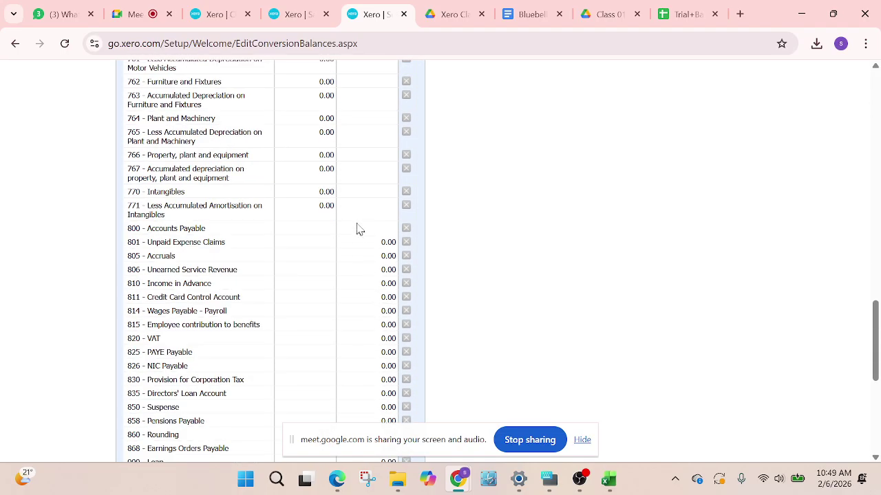
scroll(358, 229, up, 7)
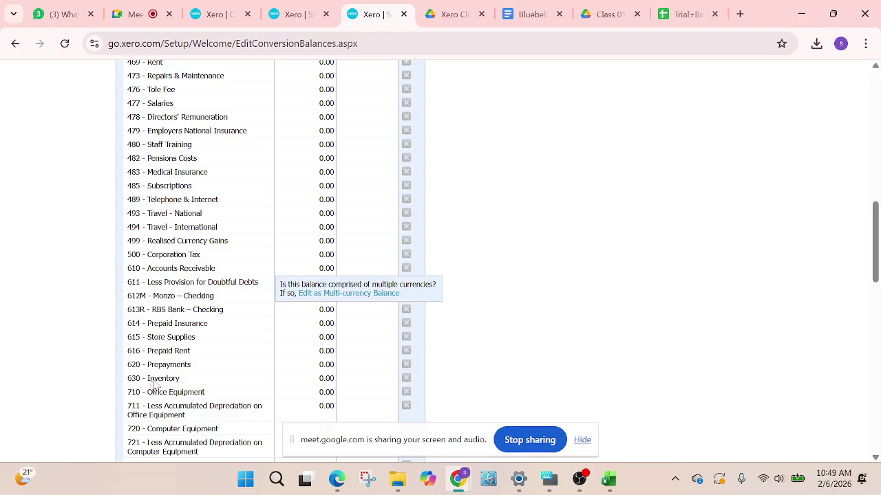
scroll(188, 397, down, 2)
scroll(195, 255, up, 1)
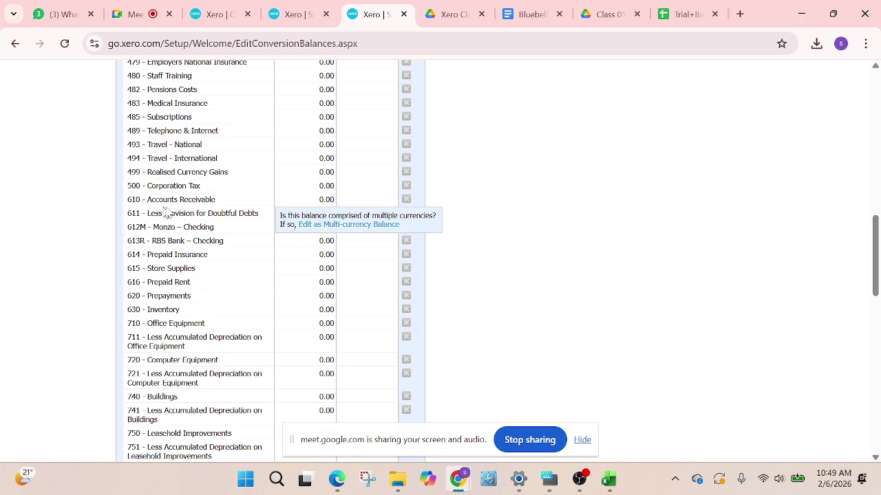
scroll(205, 287, down, 4)
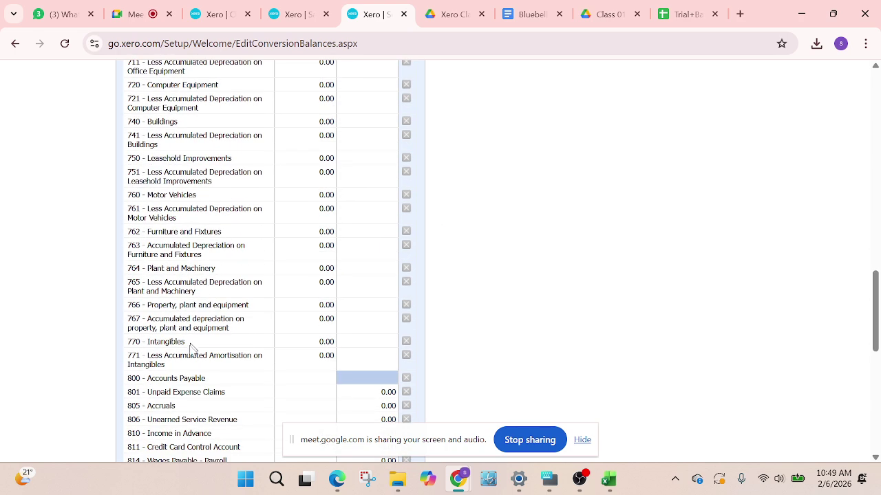
click(382, 378)
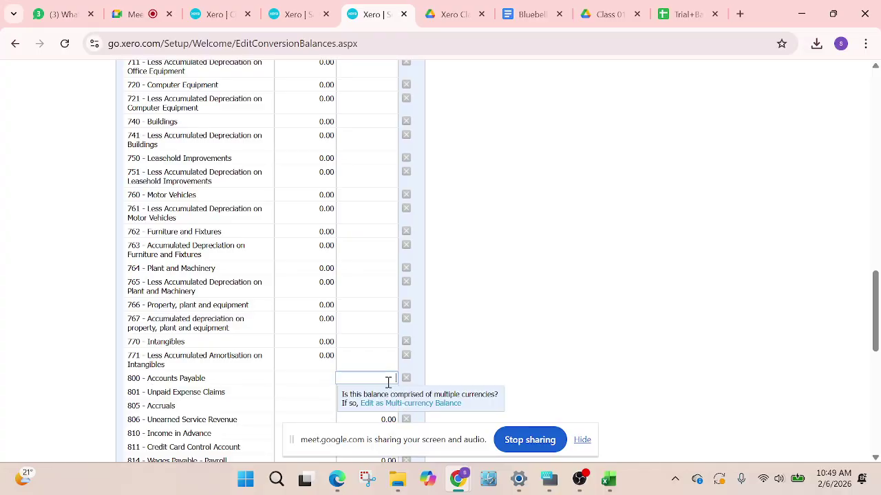
text(0)
click(570, 295)
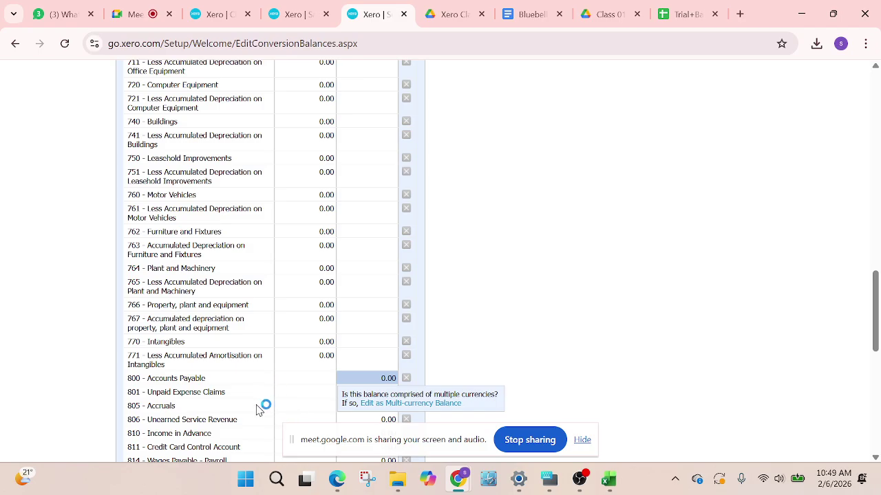
scroll(547, 291, down, 2)
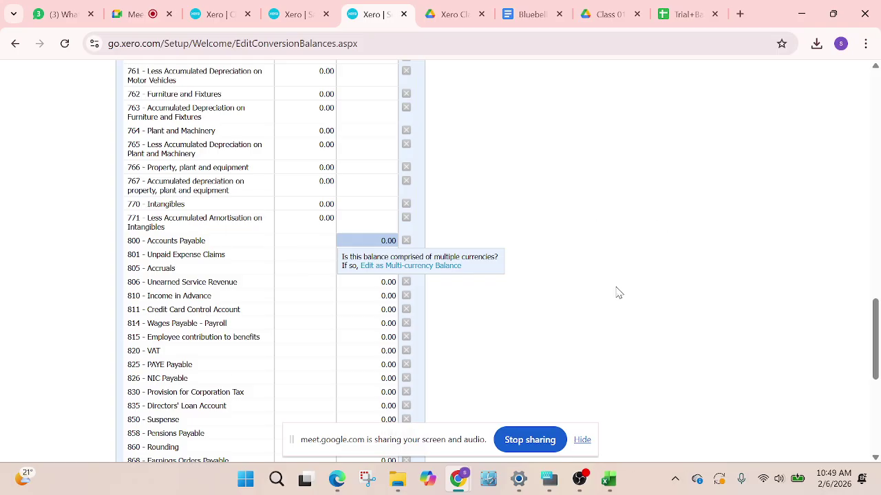
scroll(615, 291, down, 1)
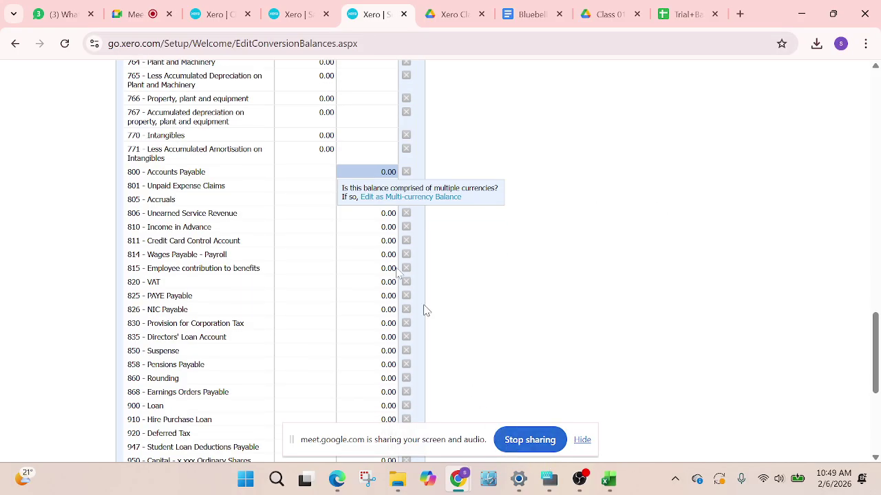
scroll(427, 266, down, 4)
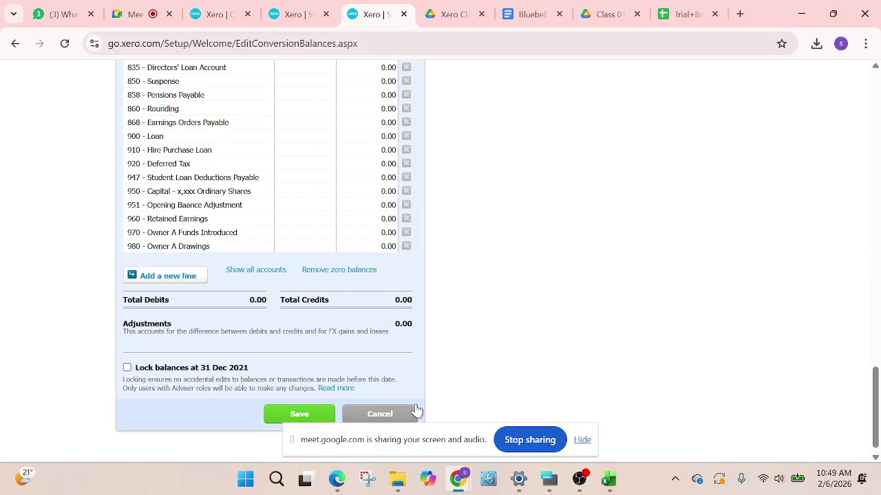
Look up the Furniture and Fixtures figure in row 15 of the trial balance
click(680, 13)
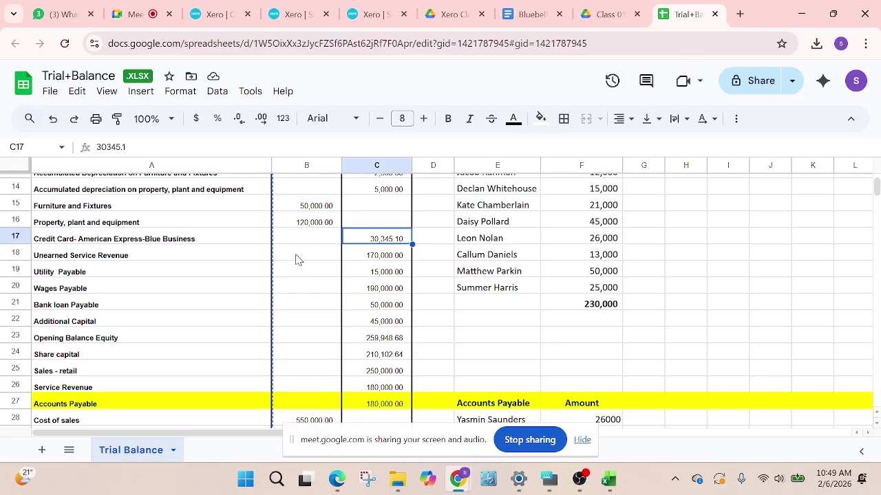
scroll(298, 258, up, 5)
scroll(323, 302, down, 2)
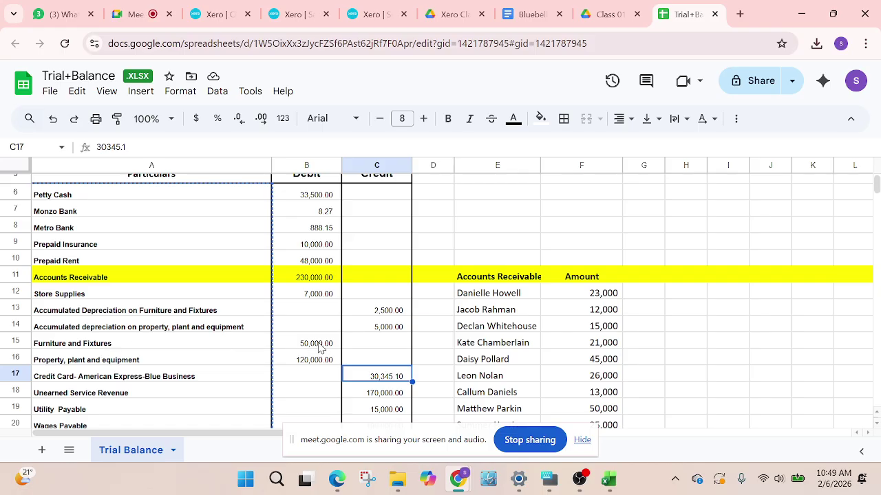
click(301, 16)
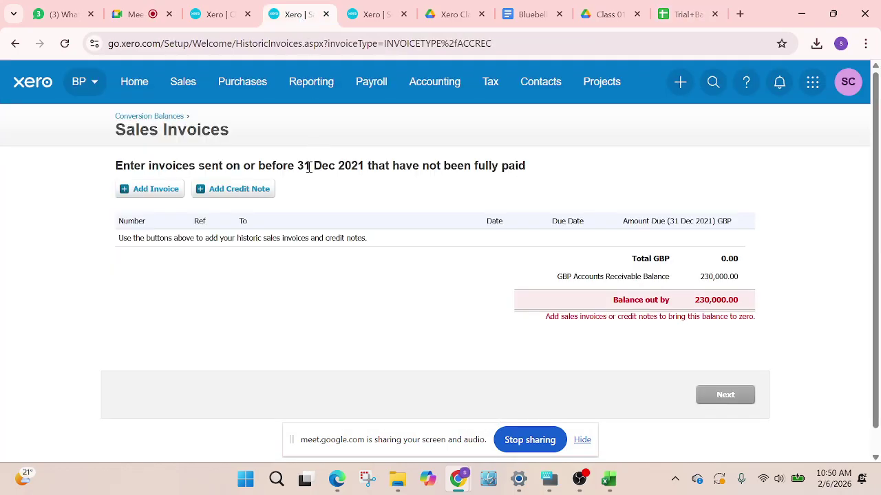
click(361, 14)
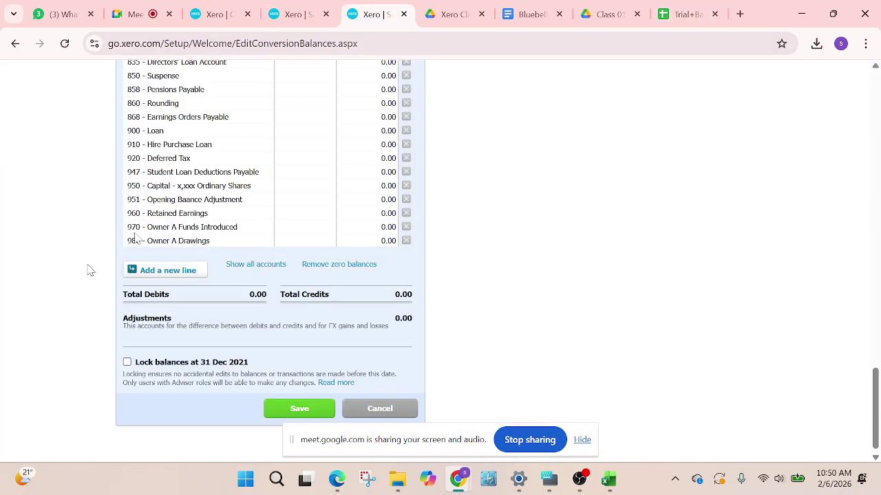
scroll(227, 189, up, 2)
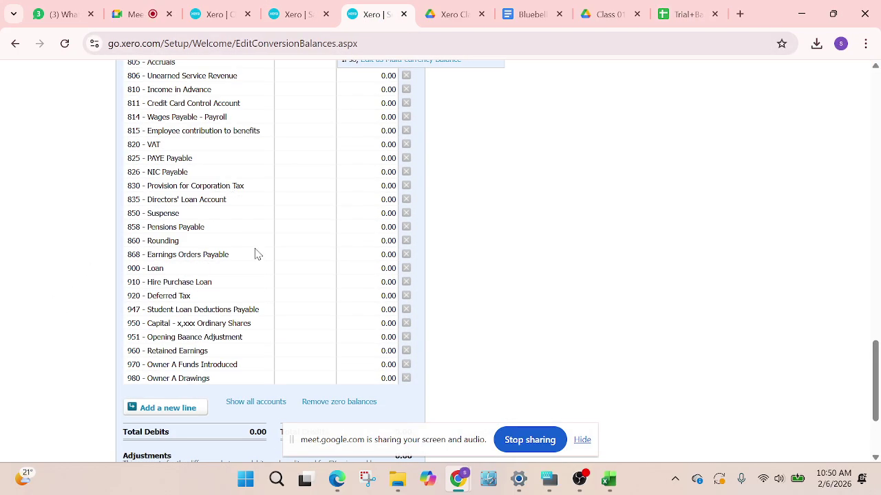
scroll(255, 256, up, 1)
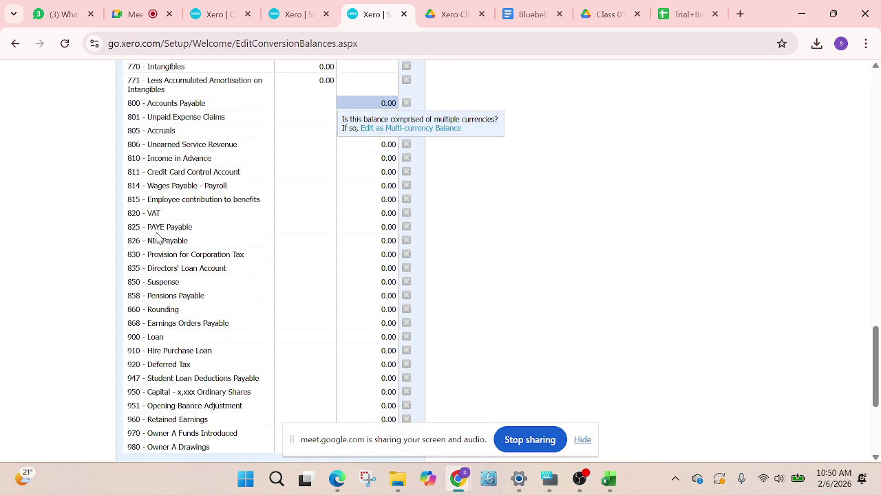
scroll(198, 200, up, 1)
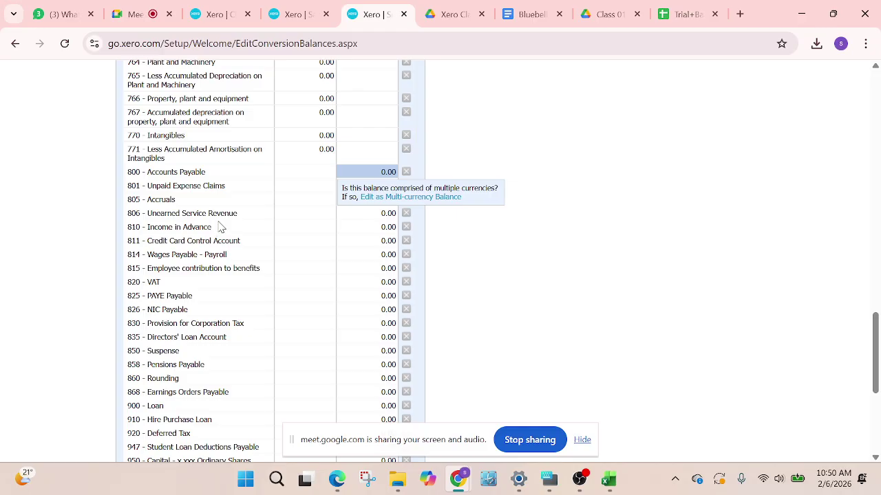
scroll(211, 199, up, 1)
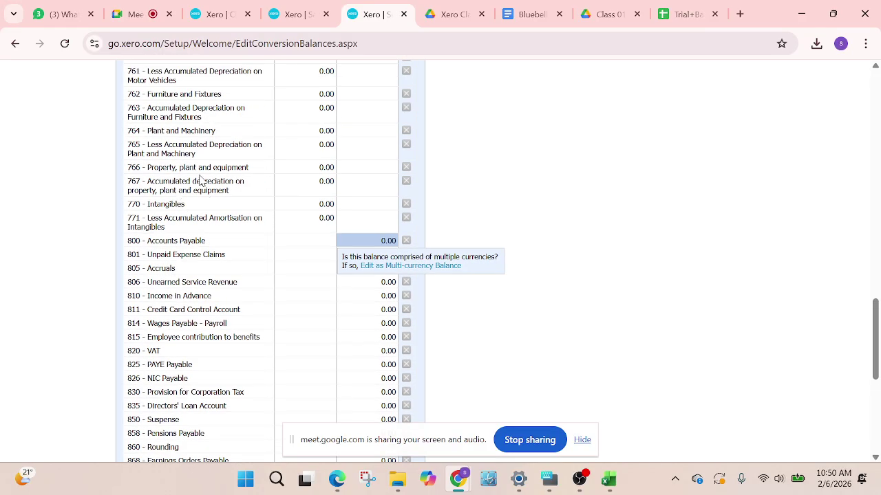
scroll(199, 181, up, 2)
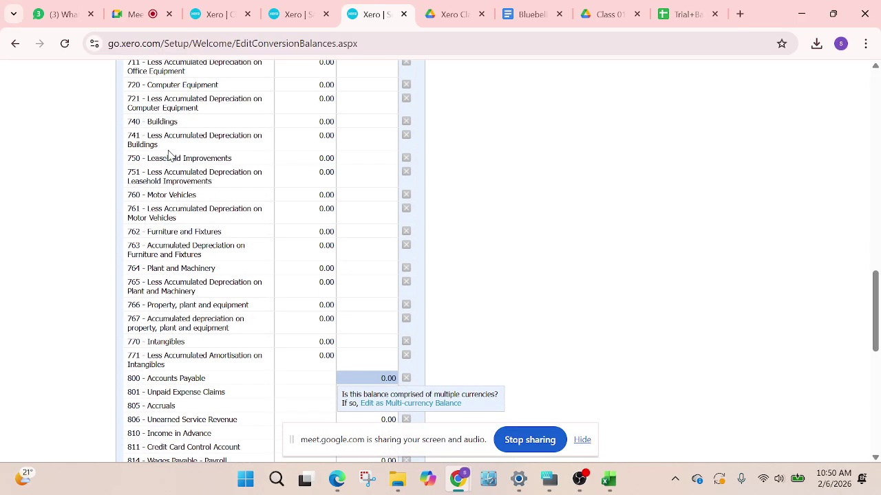
scroll(199, 165, up, 1)
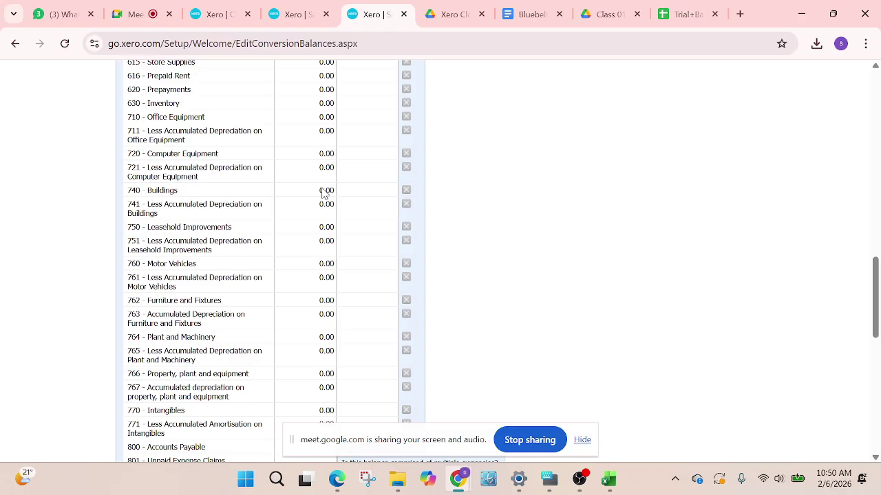
click(326, 300)
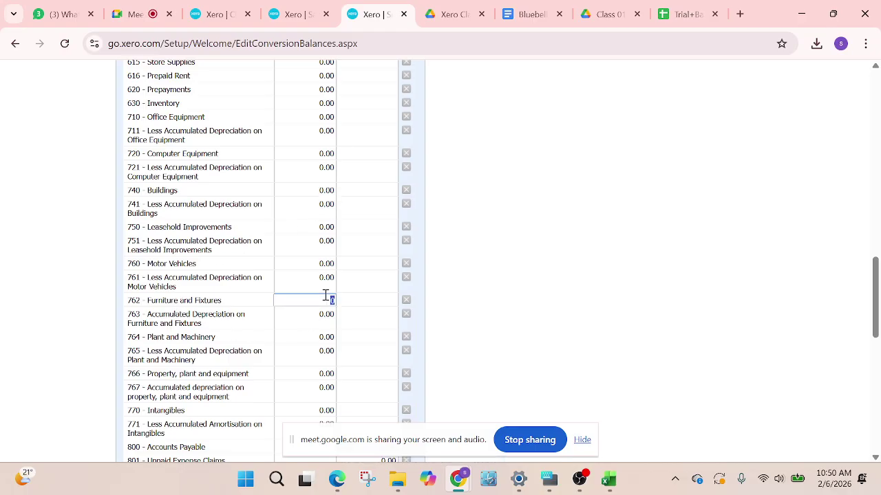
click(684, 13)
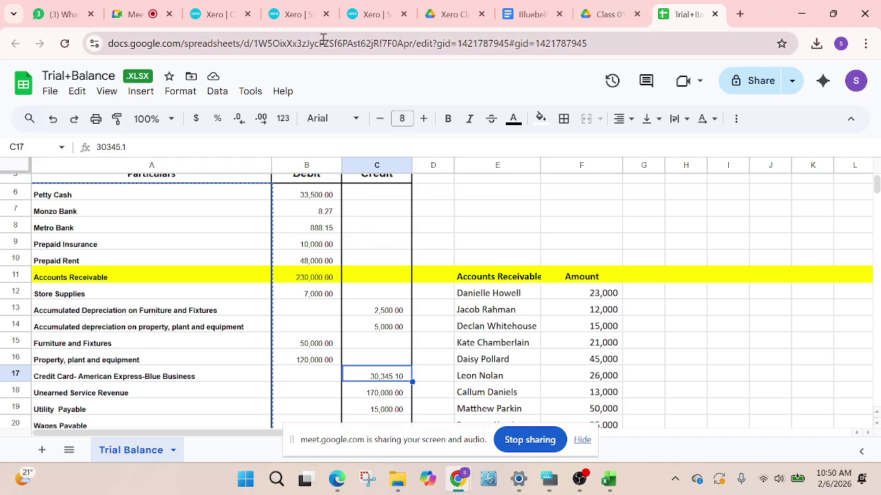
click(363, 15)
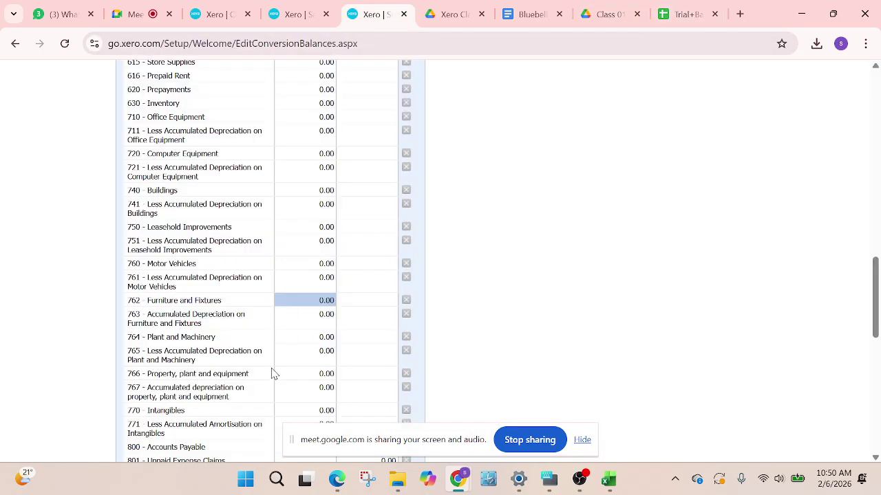
Enter a 50,000.00 debit for 762 Furniture and Fixtures, making total debits 50,000.00
click(314, 301)
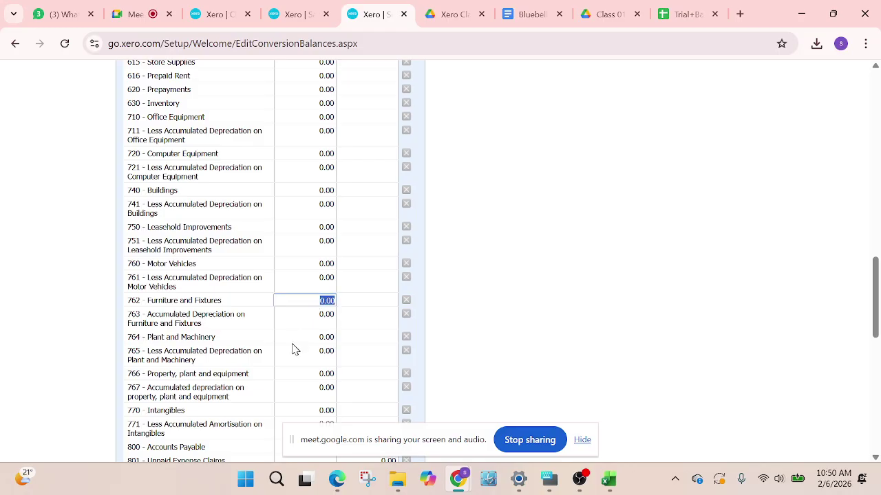
text(50,000)
click(646, 241)
scroll(399, 333, down, 3)
scroll(403, 329, down, 5)
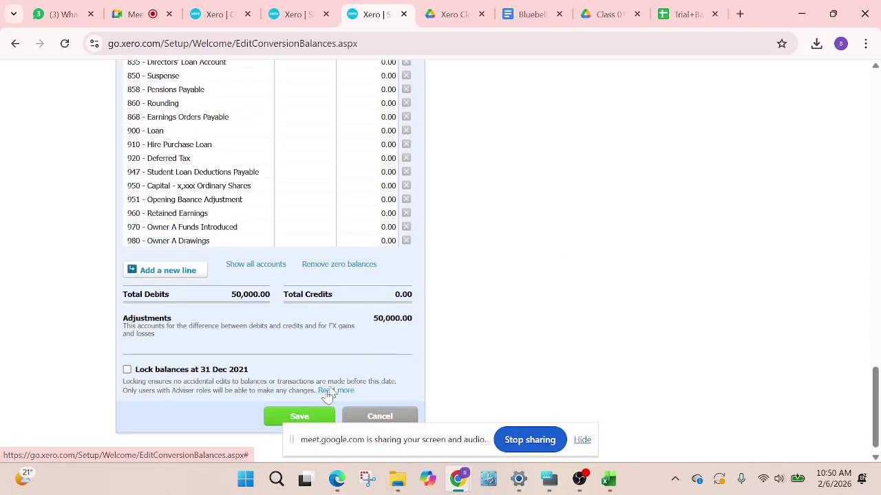
Save the conversion balances and review 762 Furniture and Fixtures at a 50,000.00 debit
click(283, 413)
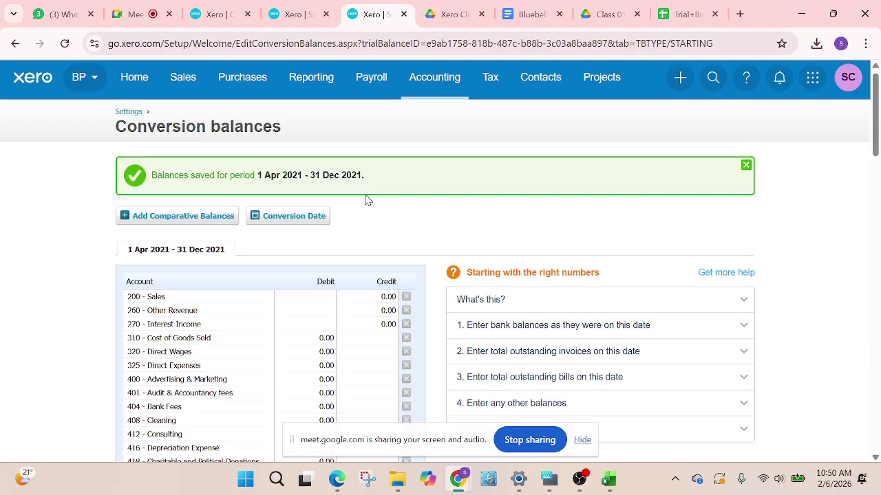
scroll(376, 227, down, 8)
scroll(375, 260, down, 6)
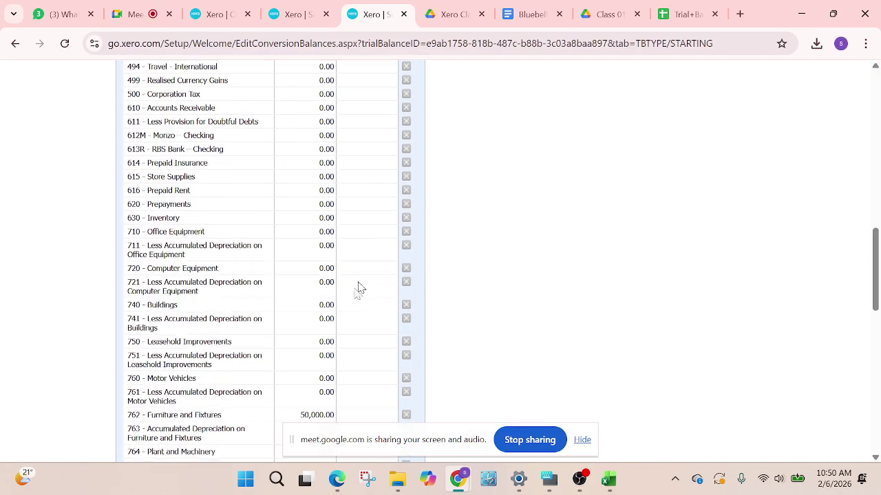
scroll(346, 293, down, 3)
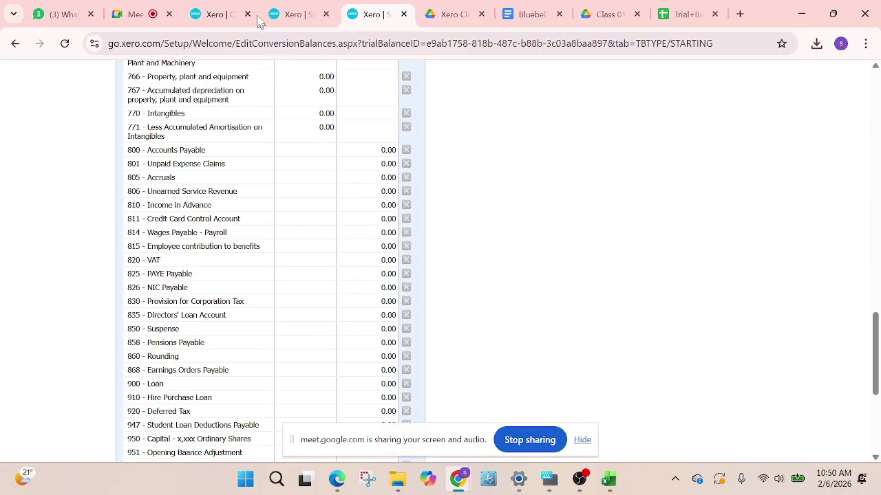
click(294, 14)
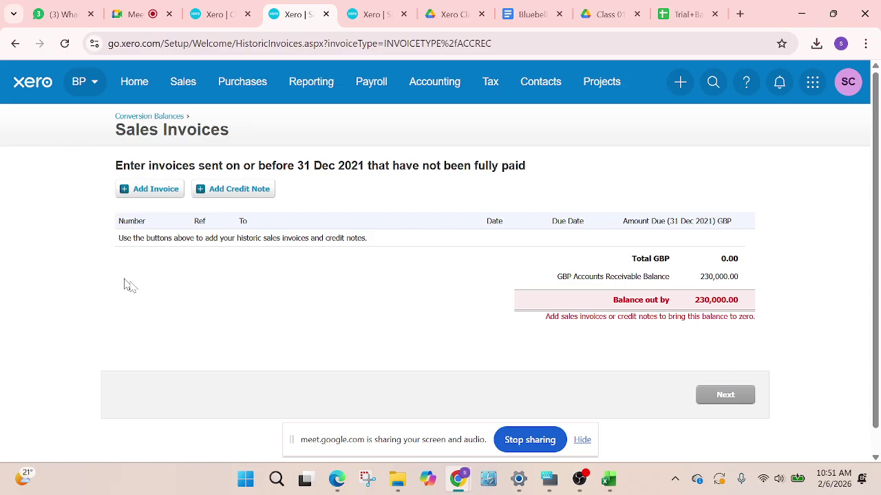
click(368, 15)
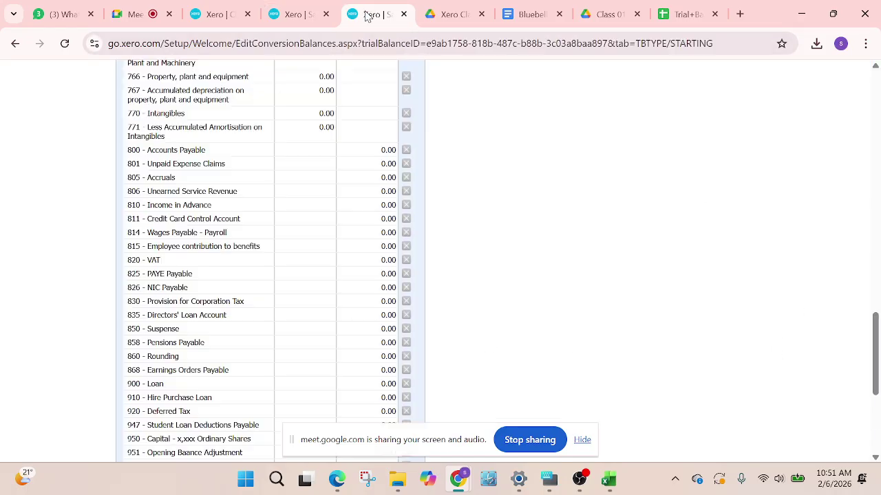
scroll(222, 297, up, 5)
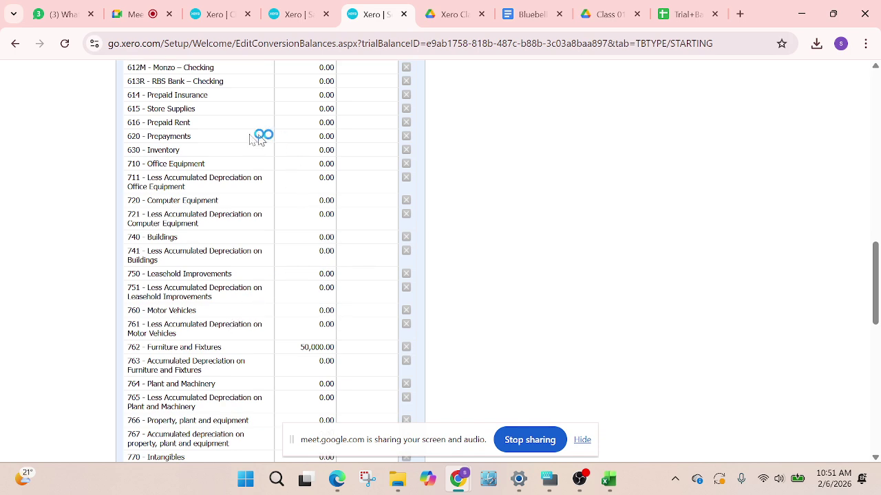
Enter the 230,000 debit for 610 Accounts Receivable, checked against the trial balance
scroll(277, 156, up, 1)
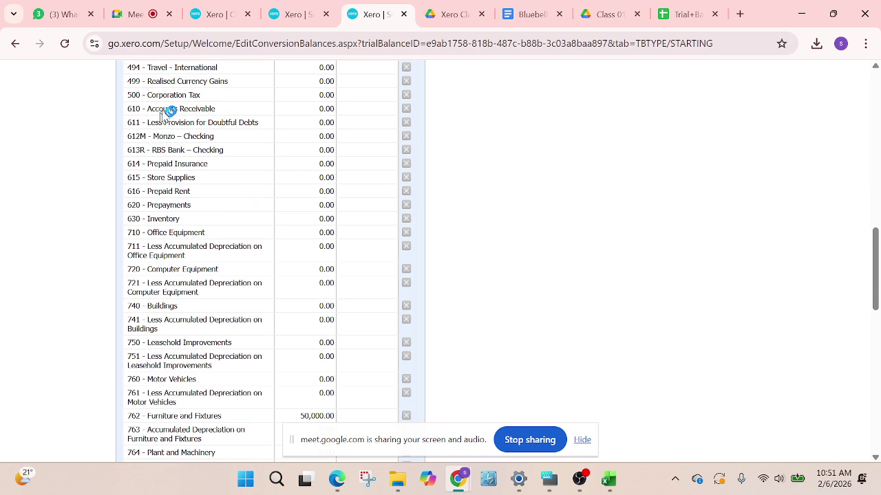
click(324, 112)
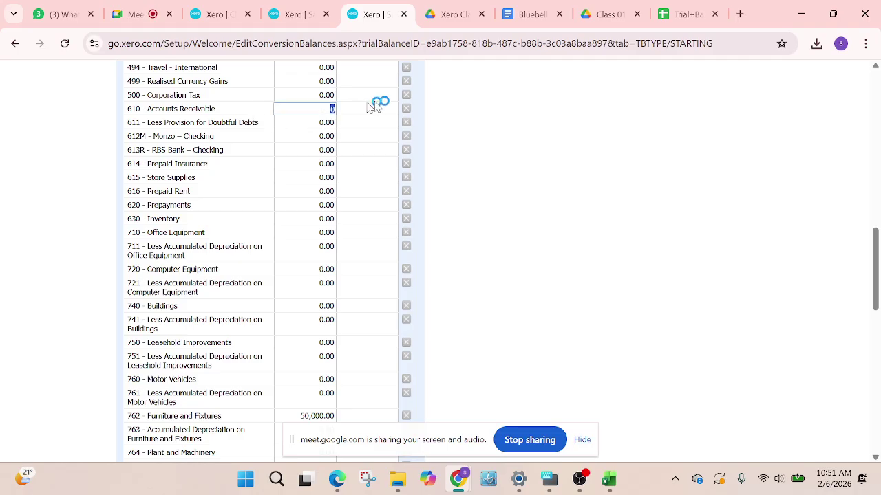
click(683, 13)
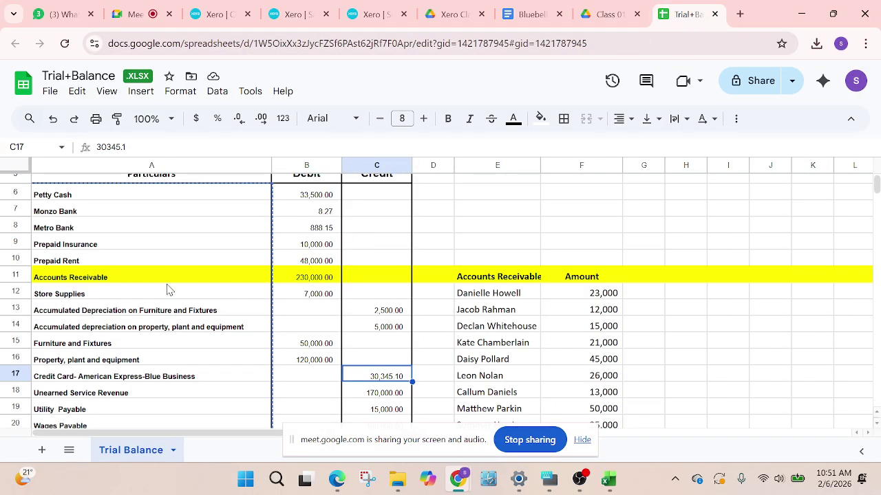
click(375, 14)
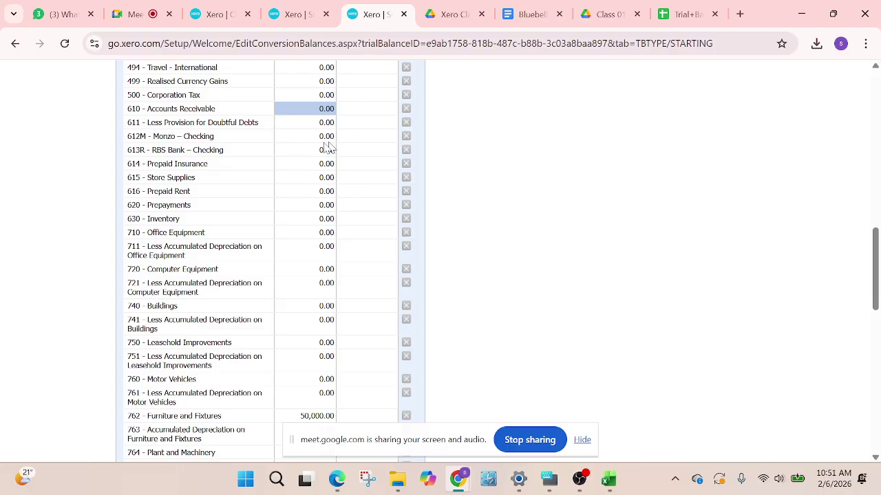
click(318, 108)
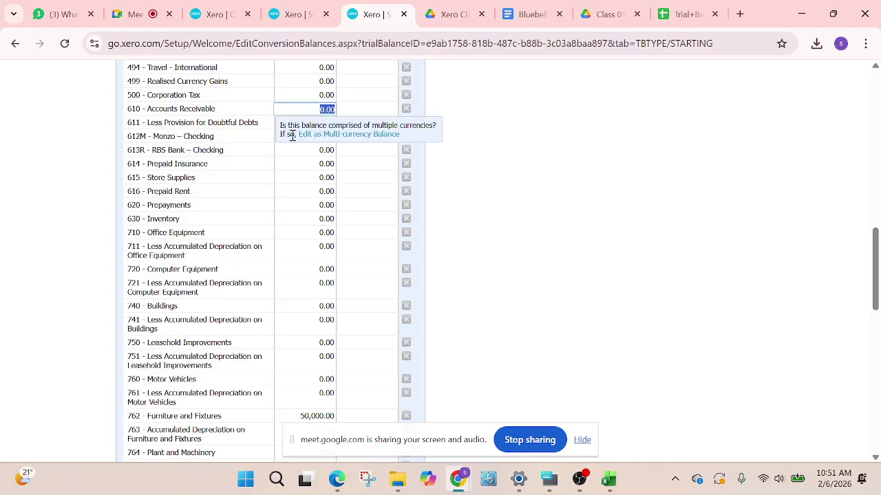
text(230000)
Set 800 Accounts Payable to a 180,000.00 credit, leaving a 100,000.00 adjustment
scroll(202, 337, down, 3)
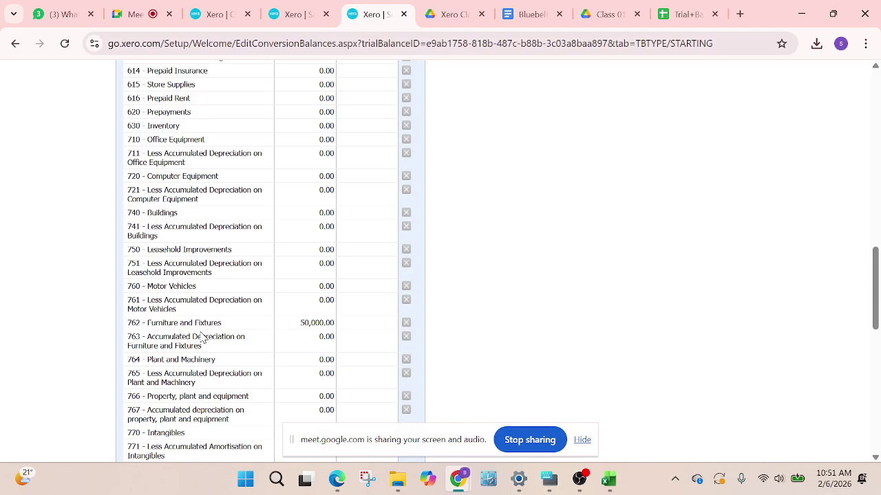
scroll(201, 337, down, 4)
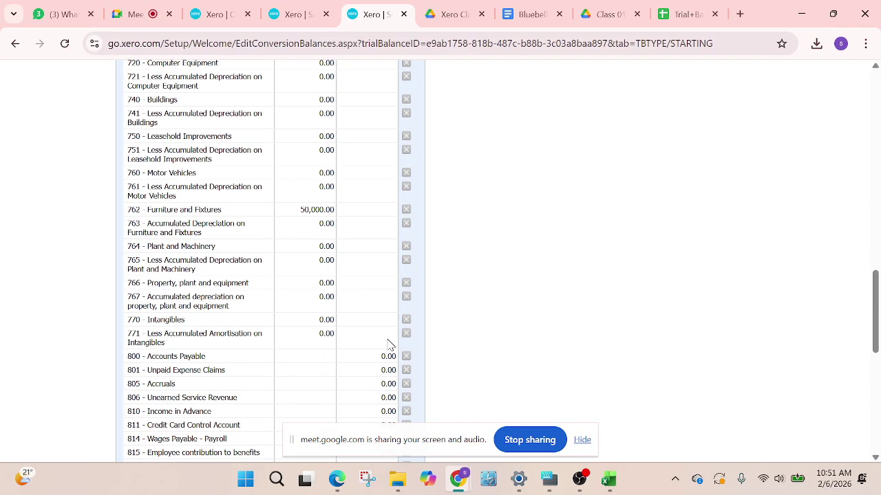
scroll(377, 366, up, 12)
scroll(198, 363, down, 1)
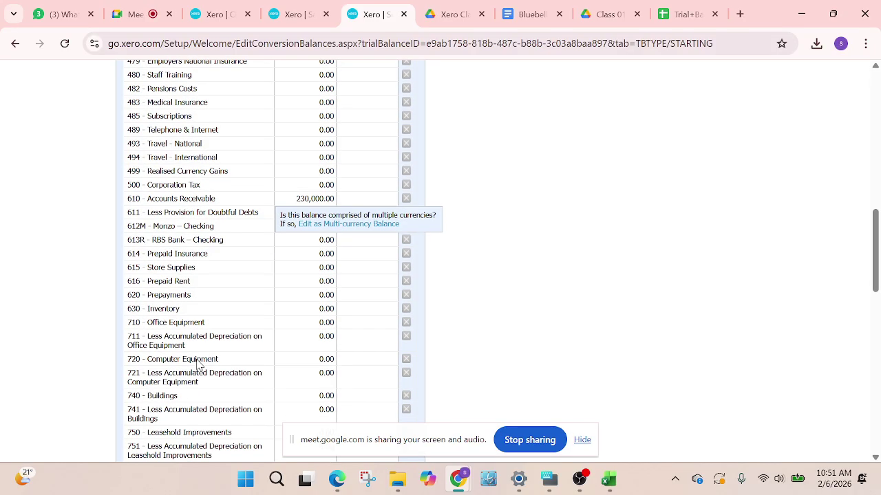
scroll(222, 358, up, 1)
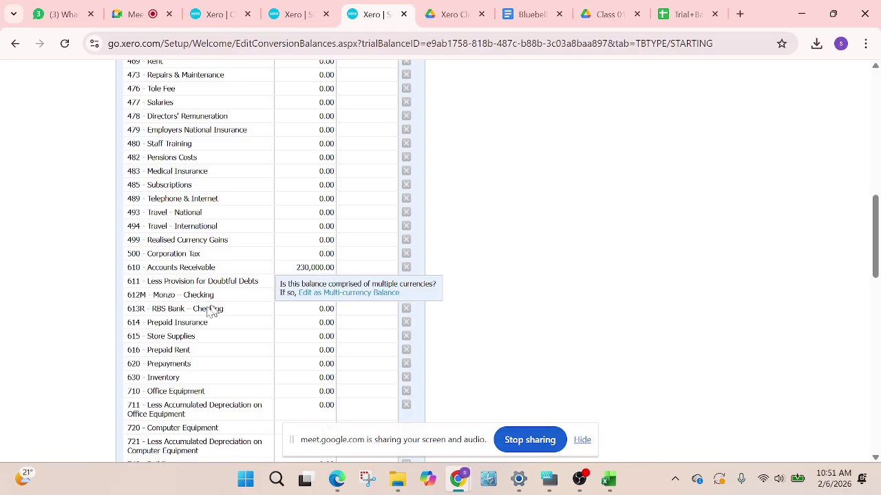
scroll(200, 357, down, 5)
scroll(201, 356, down, 1)
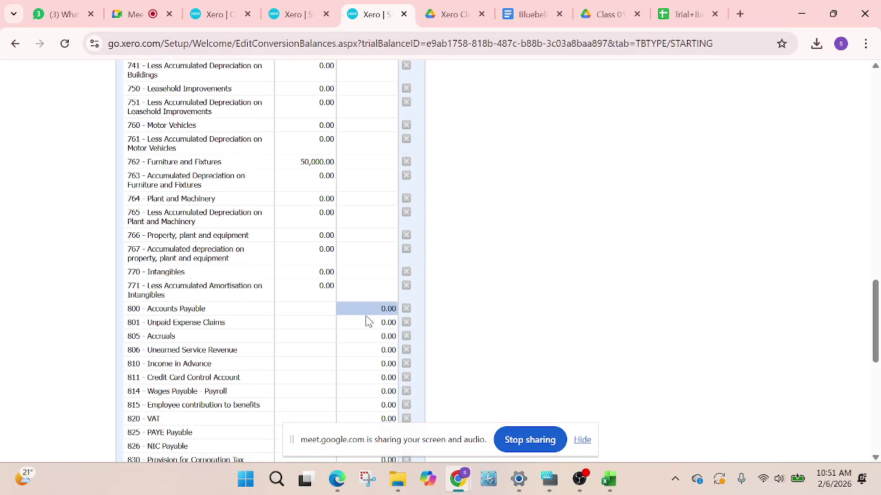
click(386, 308)
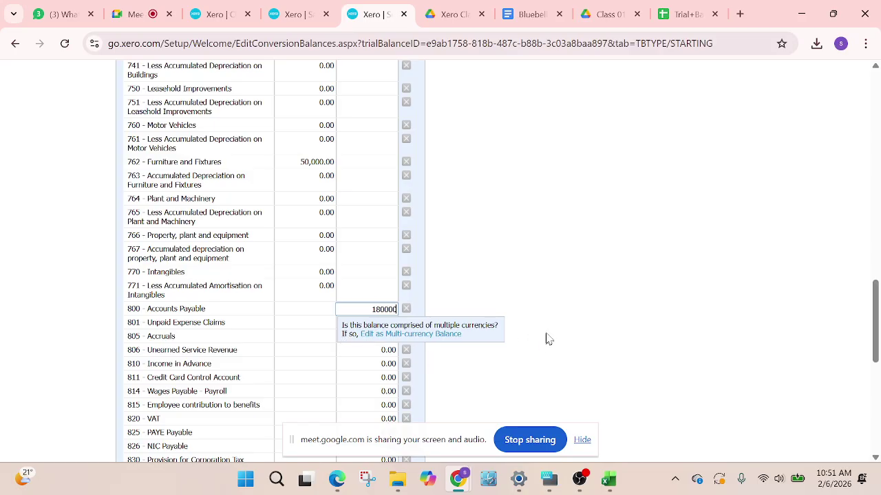
text(0)
key(Tab)
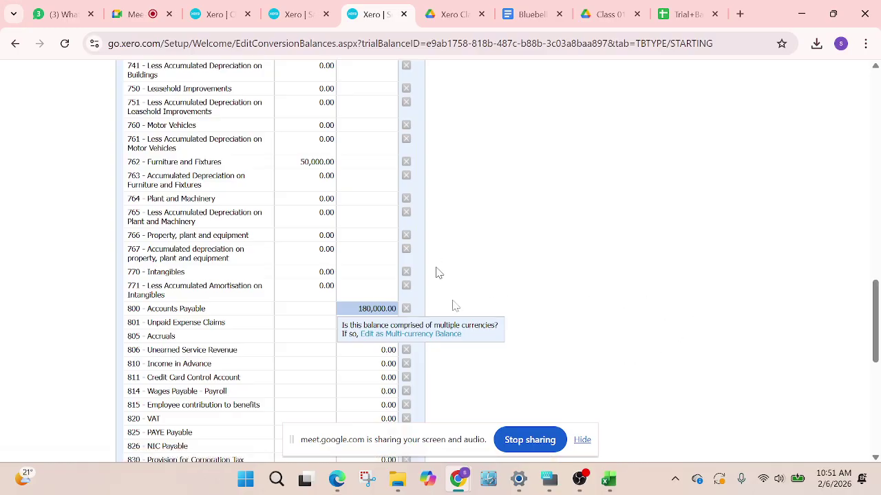
scroll(436, 274, down, 6)
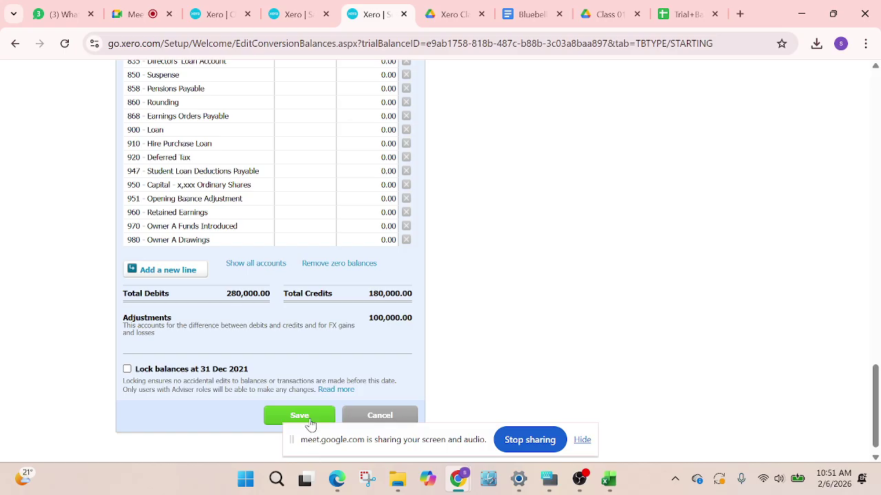
Save the conversion balances and close the duplicate Sales Invoices tab
click(308, 418)
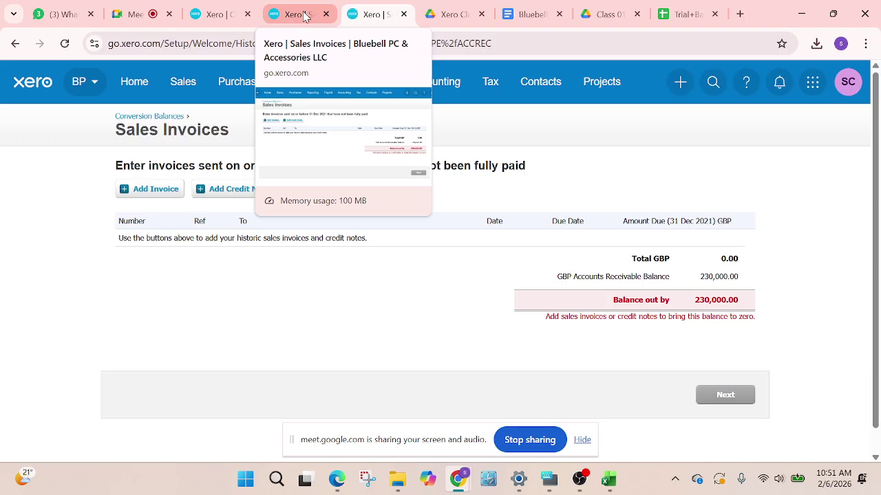
click(302, 18)
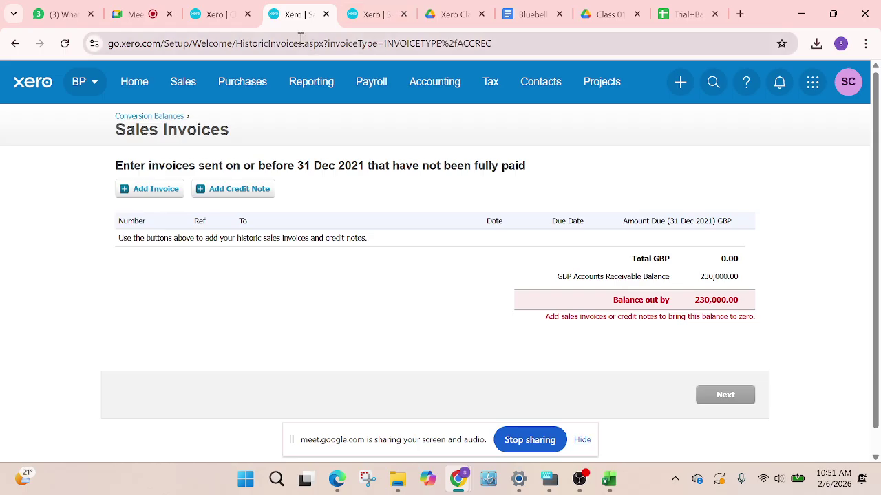
click(326, 14)
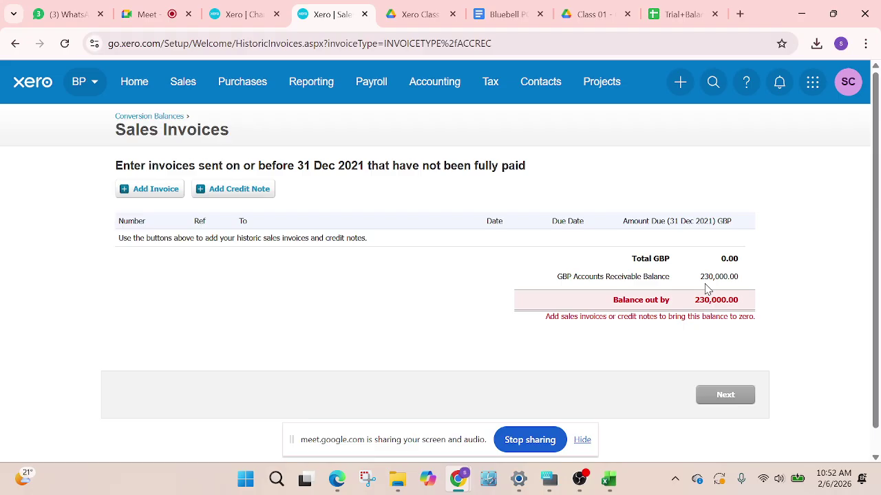
click(680, 14)
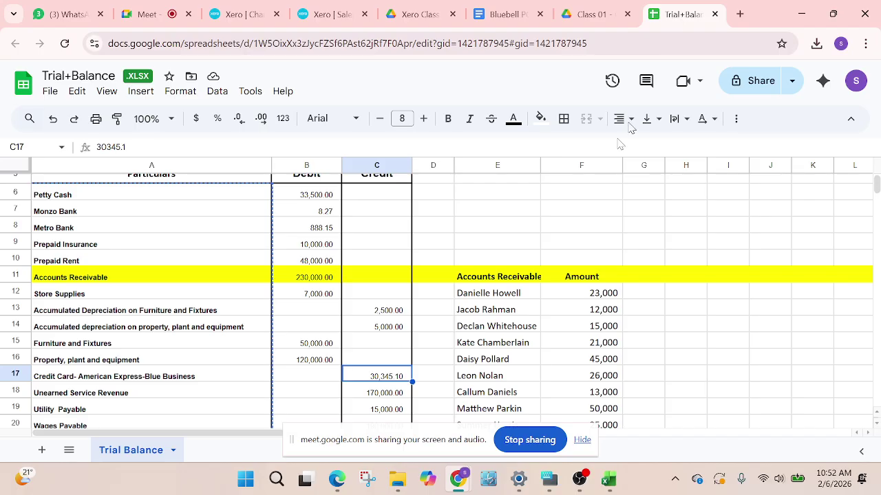
scroll(482, 303, down, 3)
scroll(507, 303, up, 2)
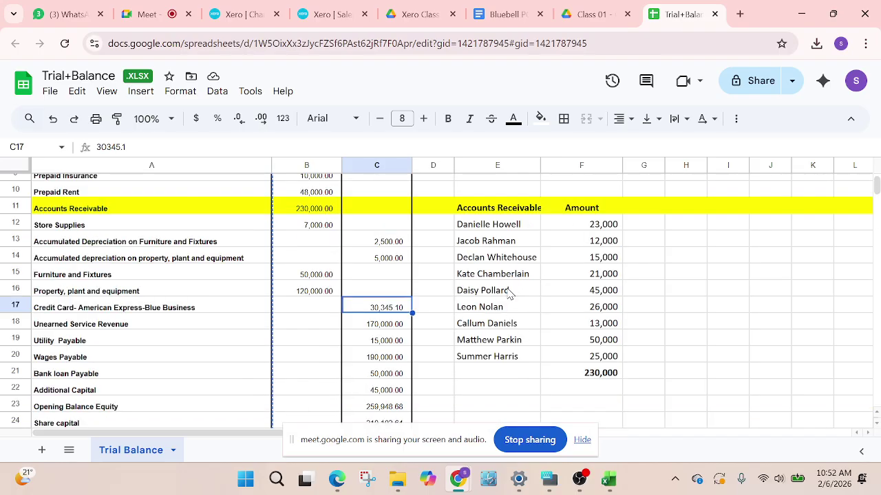
click(500, 212)
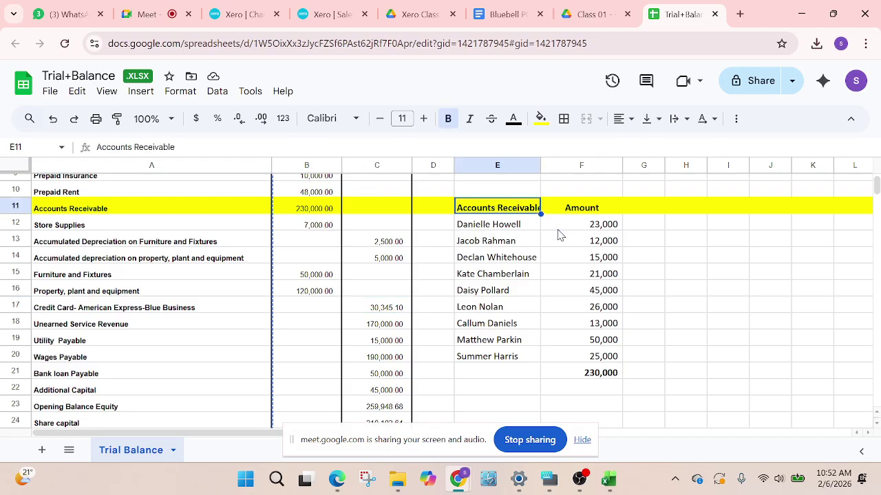
click(599, 375)
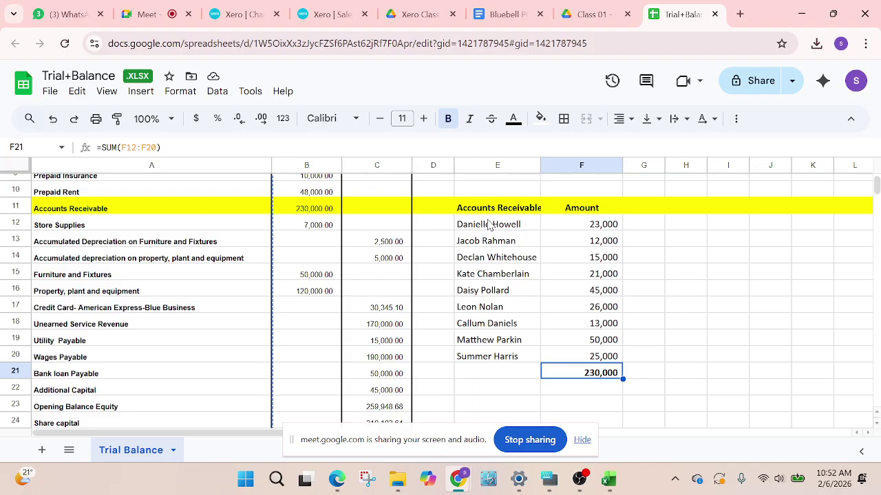
drag(489, 224, 509, 356)
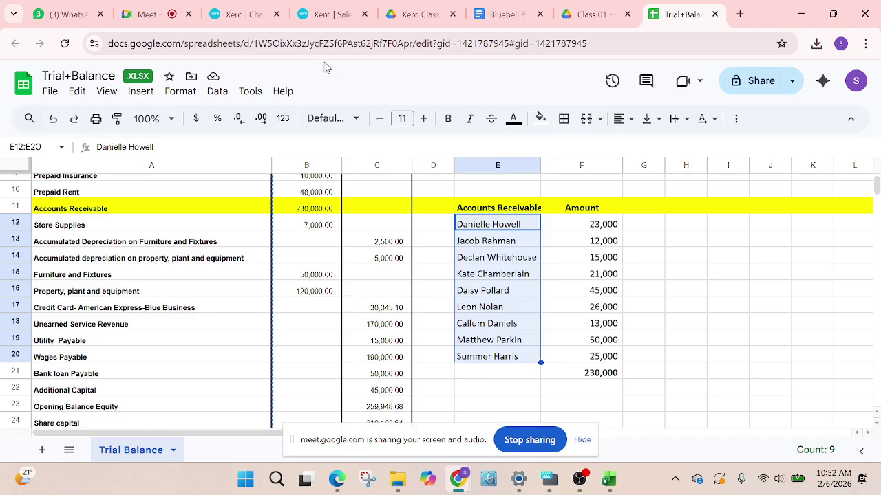
click(332, 13)
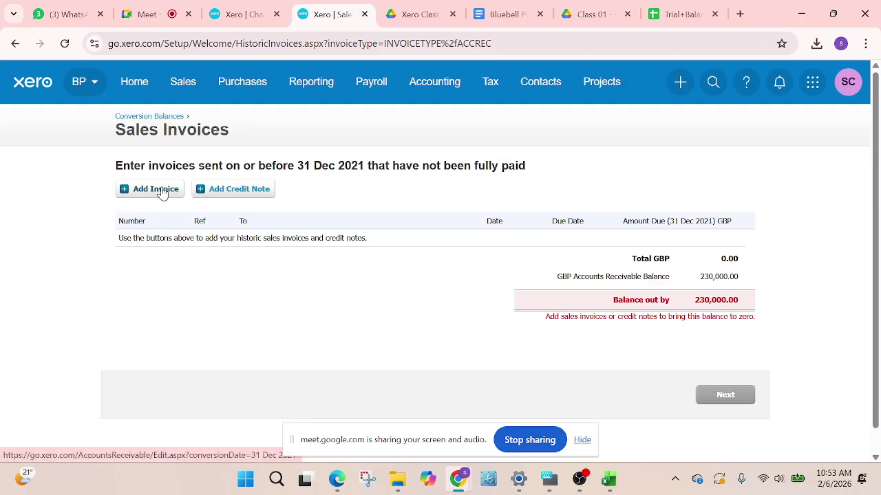
Start a new historic sales invoice and clear a partly typed contact name
click(156, 189)
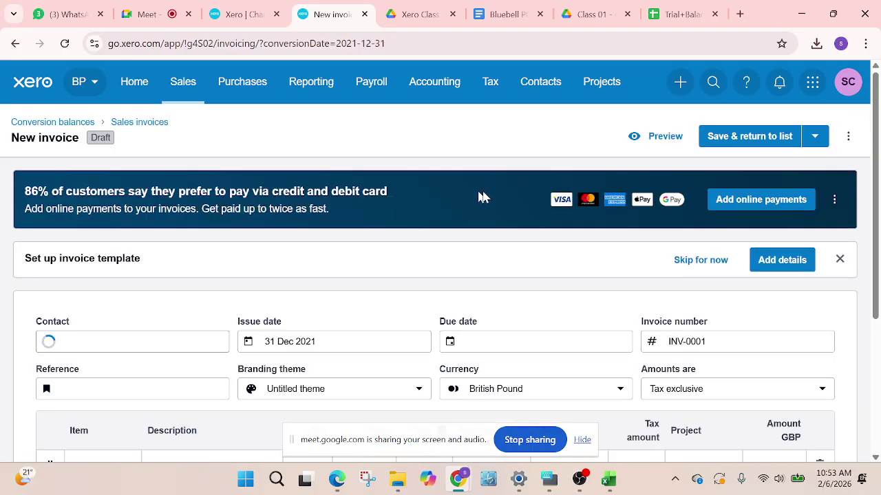
scroll(419, 301, down, 3)
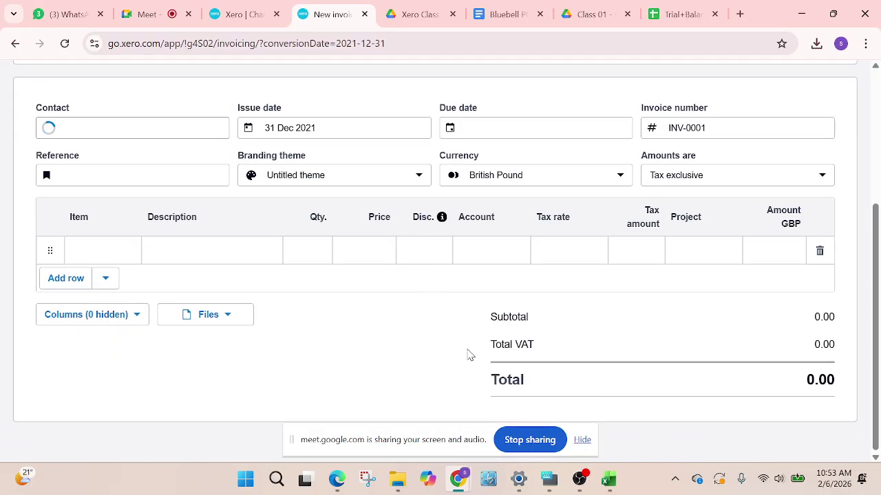
scroll(539, 418, up, 3)
scroll(539, 418, down, 3)
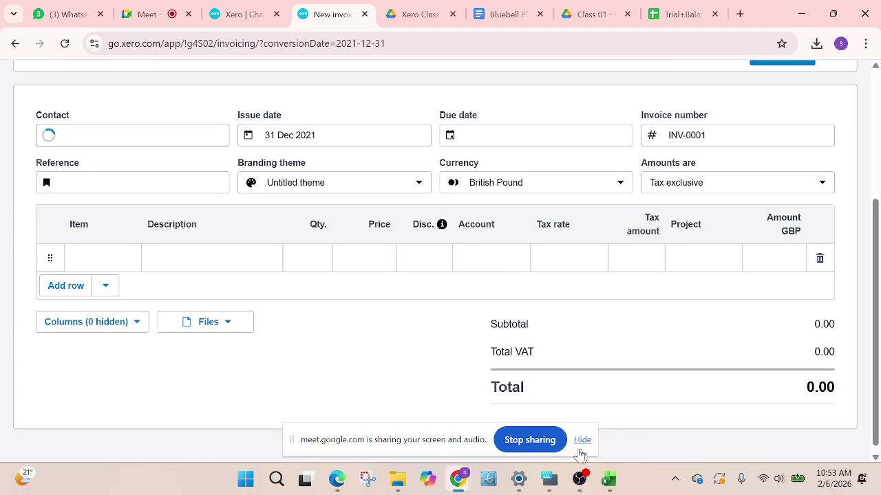
scroll(545, 330, up, 3)
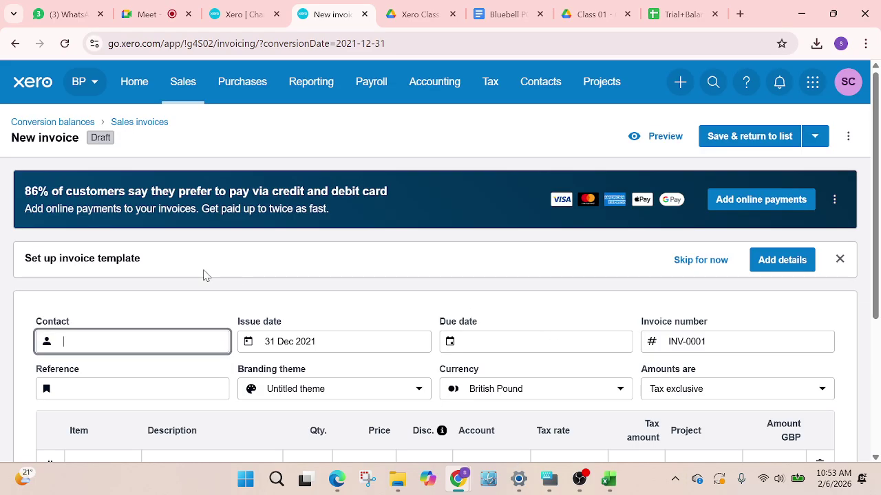
scroll(297, 108, down, 2)
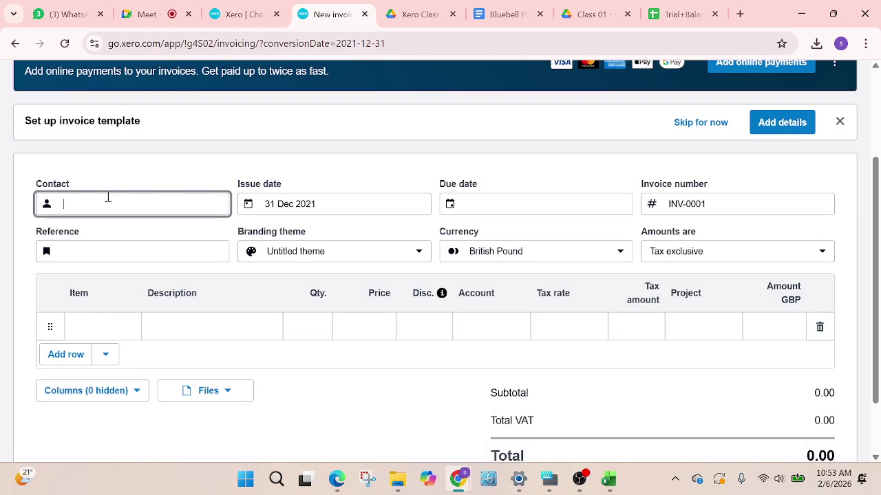
click(102, 206)
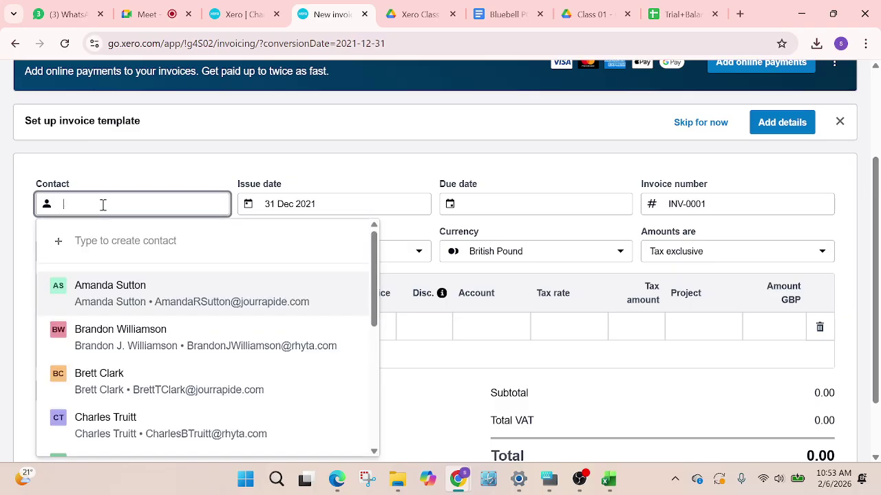
click(683, 19)
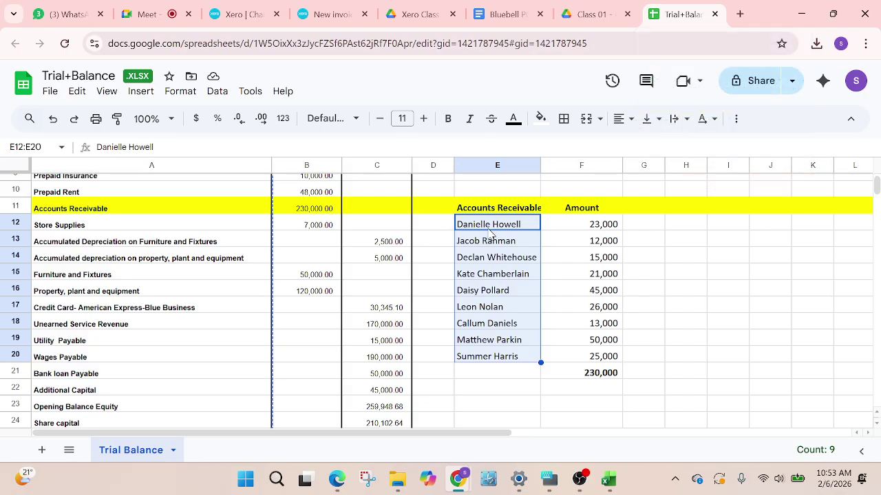
click(233, 16)
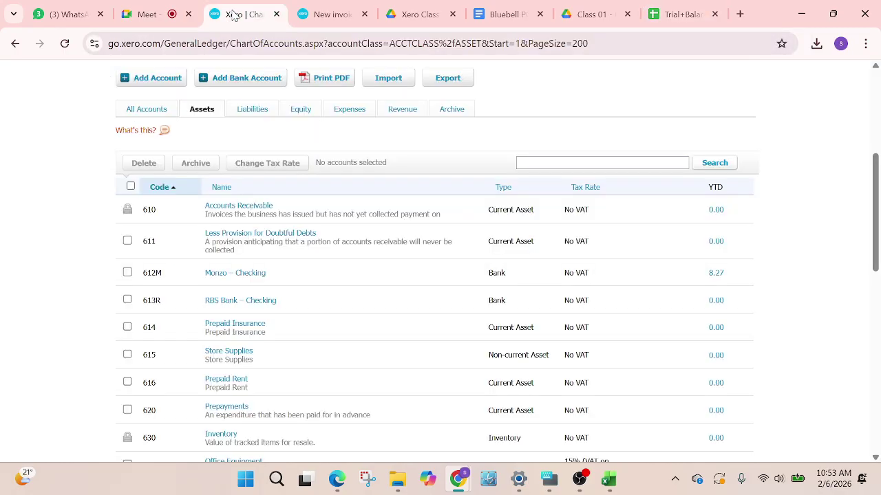
click(342, 21)
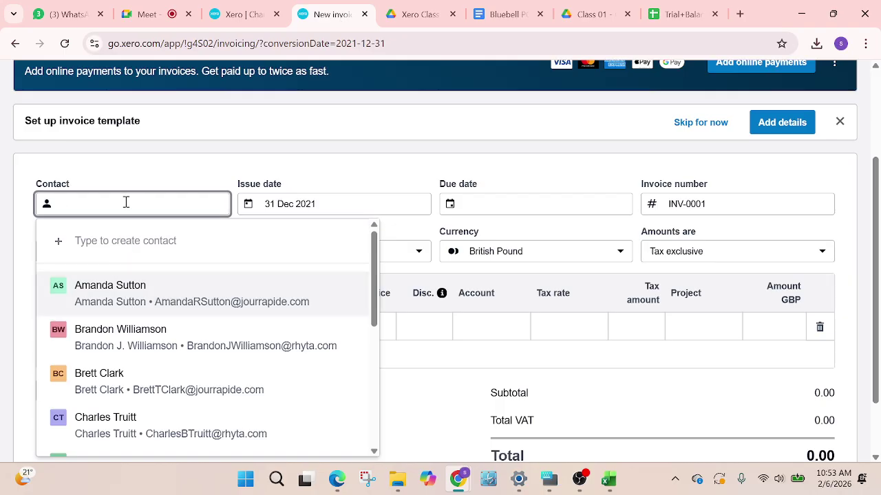
text(e)
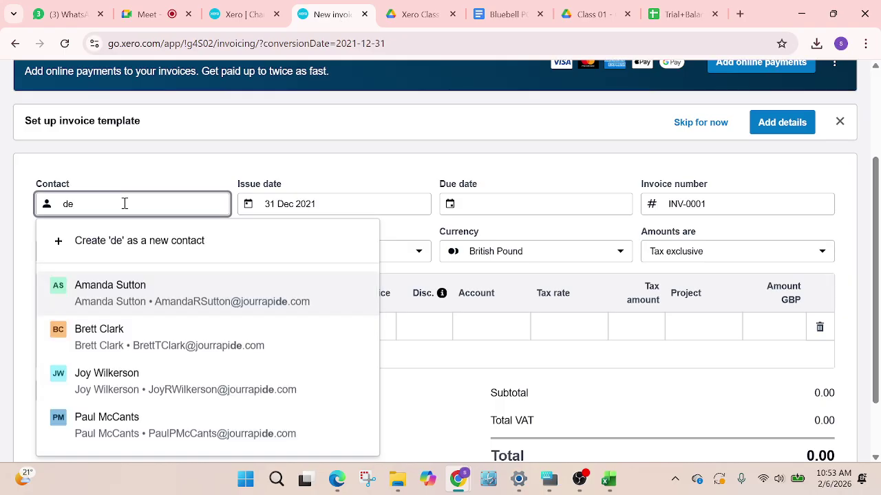
text(ni)
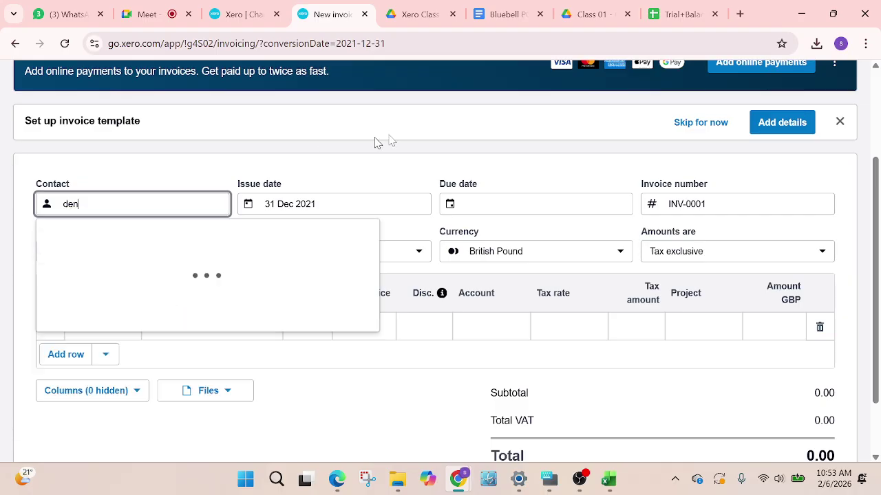
key(ctrl+a)
key(BackSpace)
Copy the first receivables customer's name from E12 into Contact and create it as a new contact
click(682, 13)
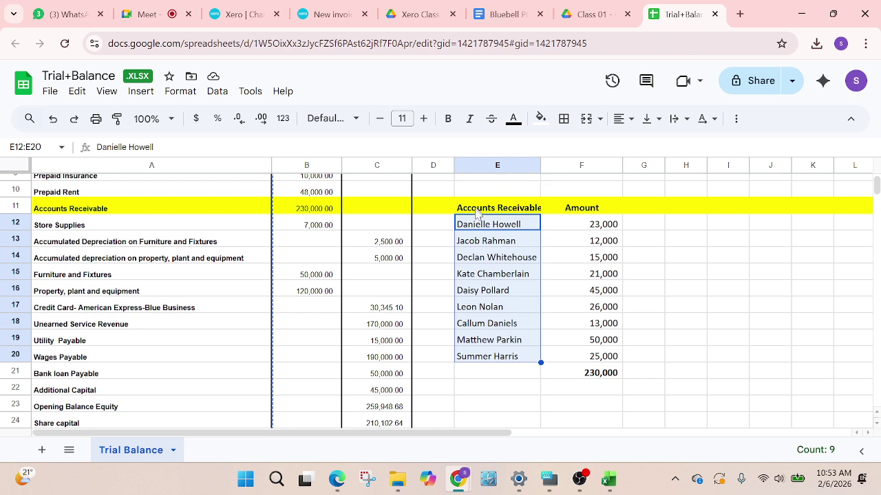
key(ctrl+c)
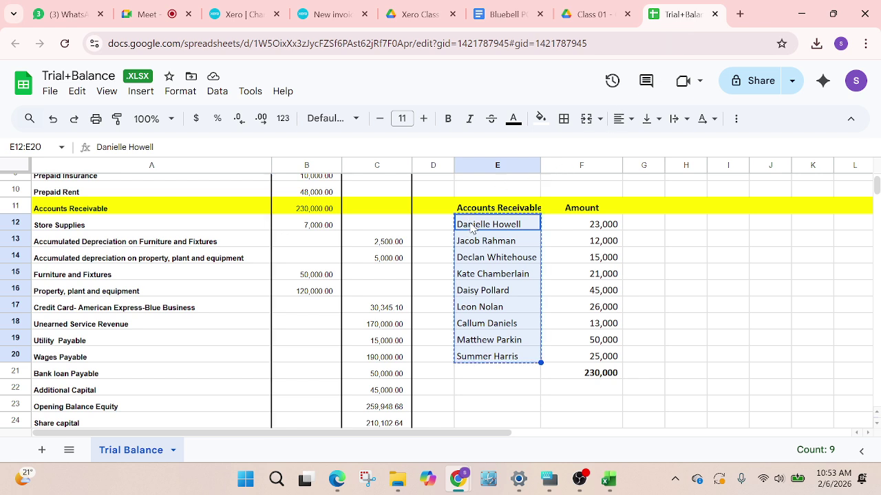
click(509, 230)
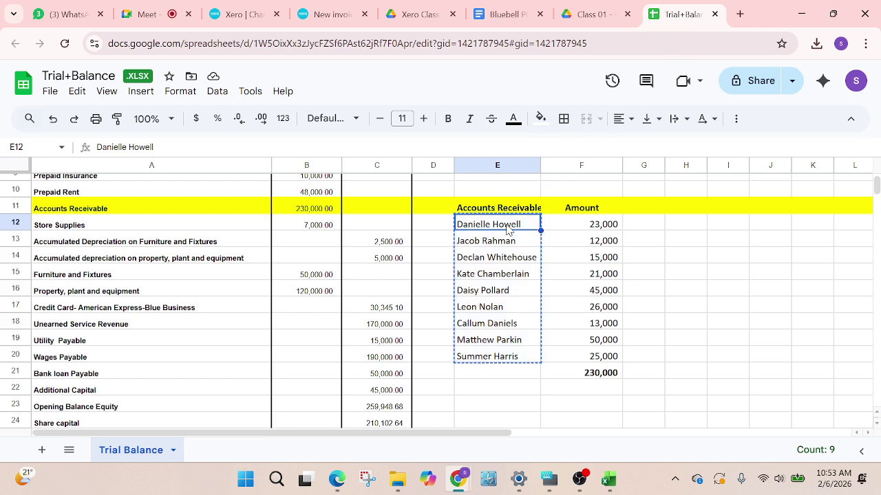
key(ctrl+c)
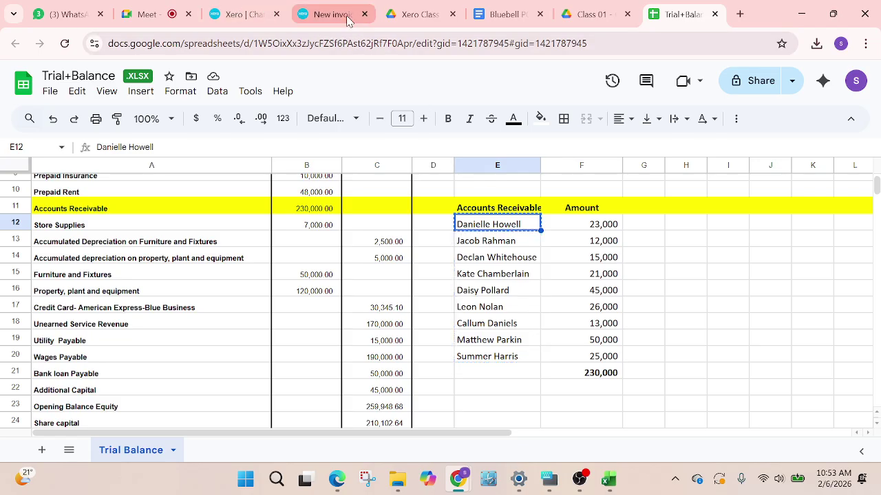
click(323, 14)
key(ctrl+v)
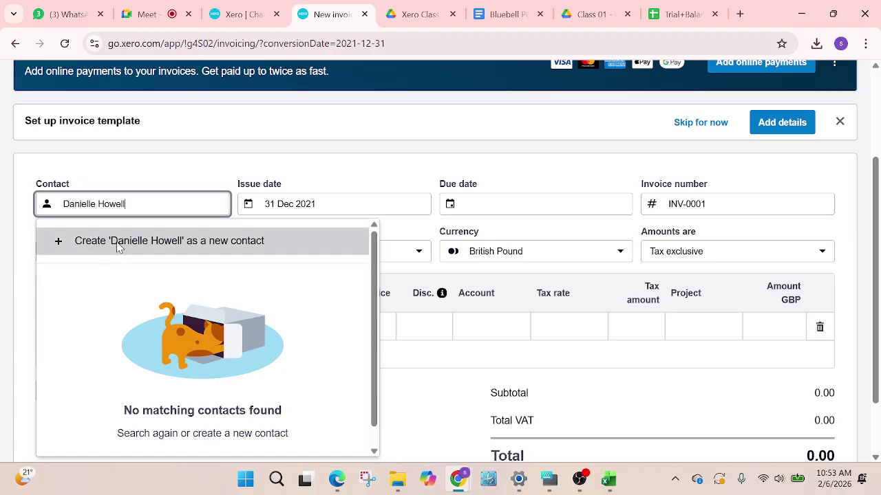
click(118, 248)
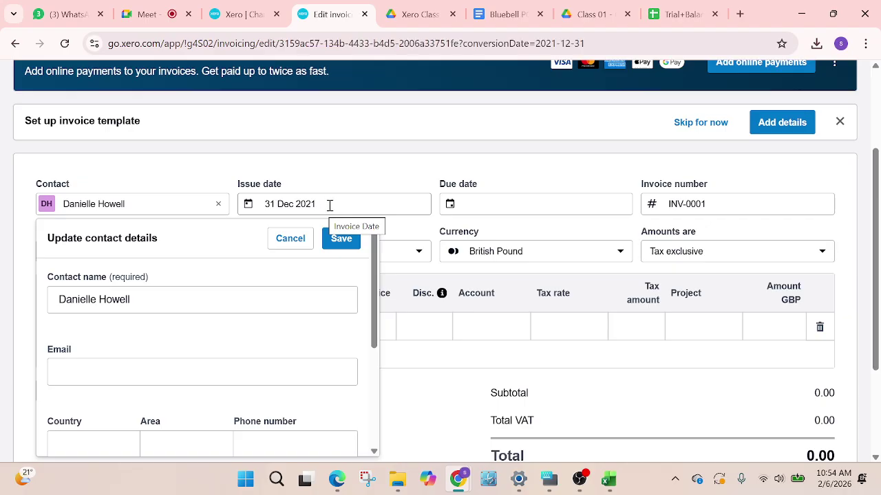
Save the new contact, keep amounts Tax exclusive, and start the line description with 'Opening'
click(342, 239)
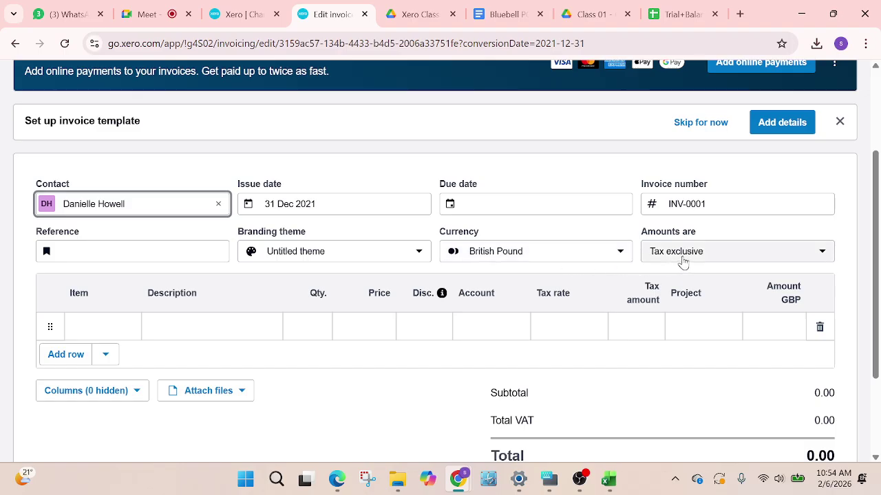
scroll(131, 332, down, 1)
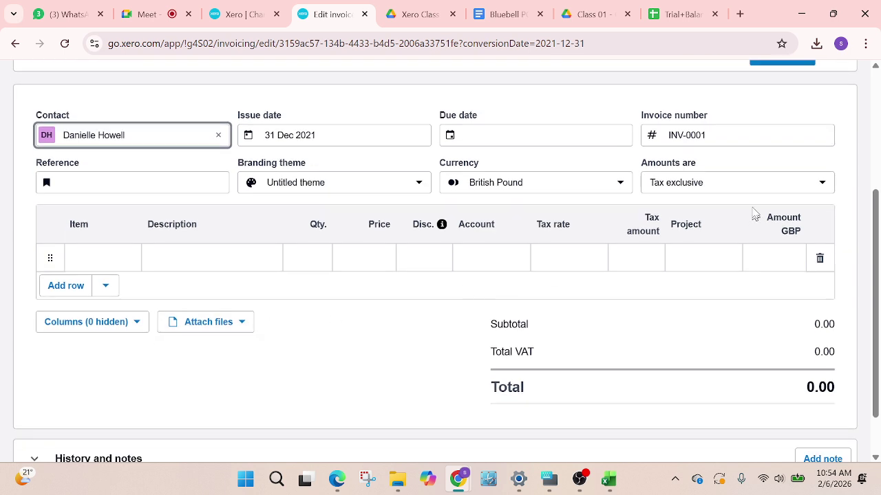
click(723, 190)
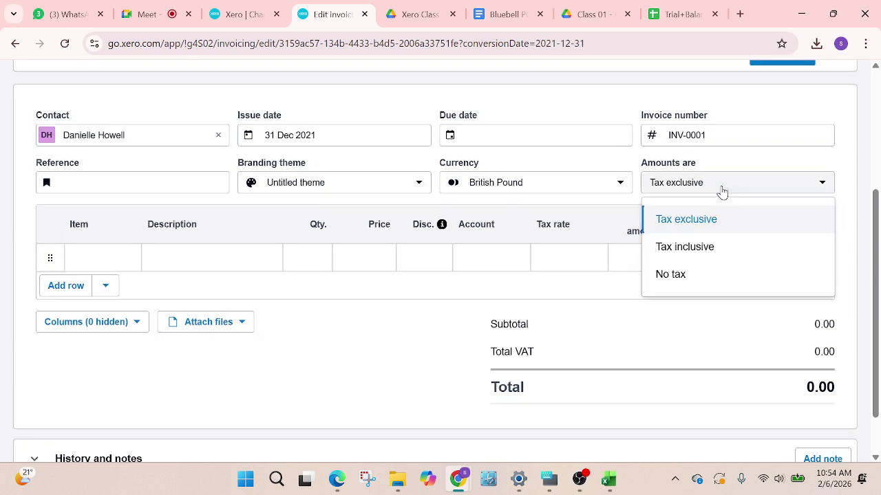
click(665, 276)
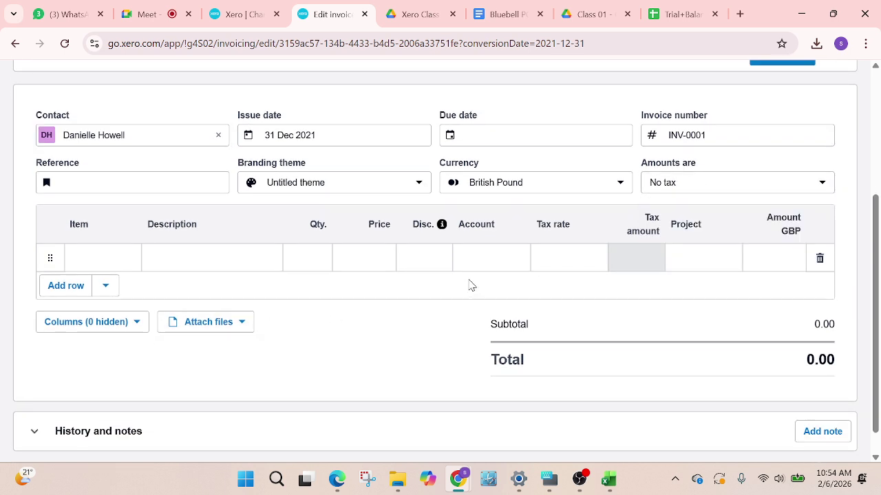
click(733, 185)
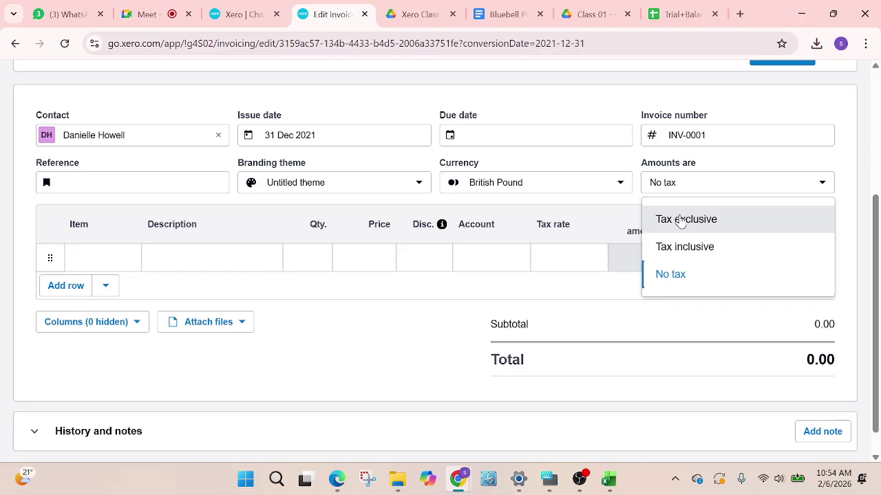
click(679, 220)
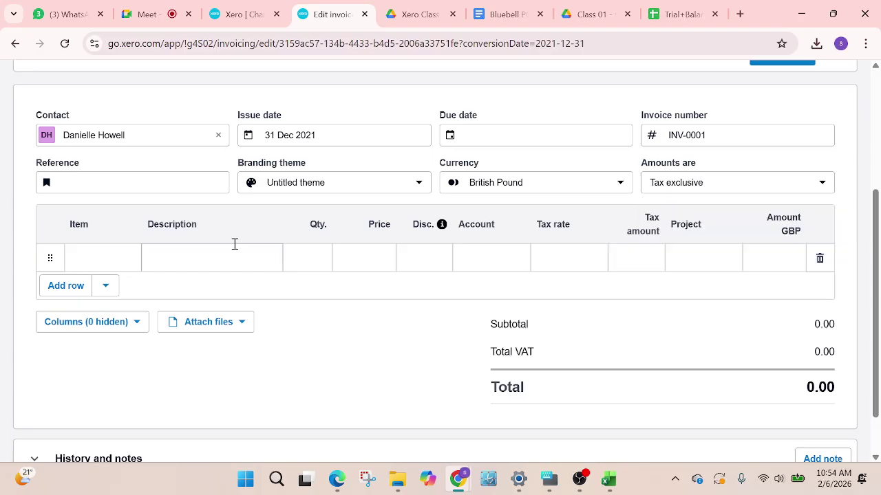
click(171, 259)
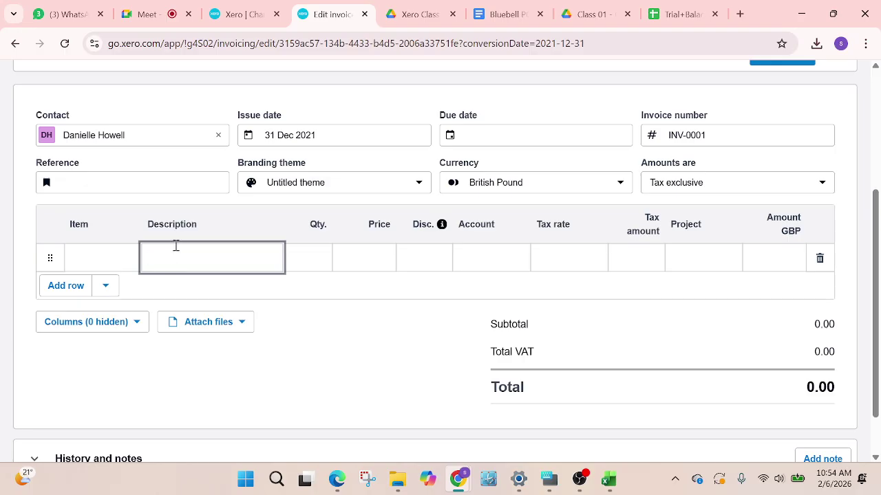
text(Opening Ba)
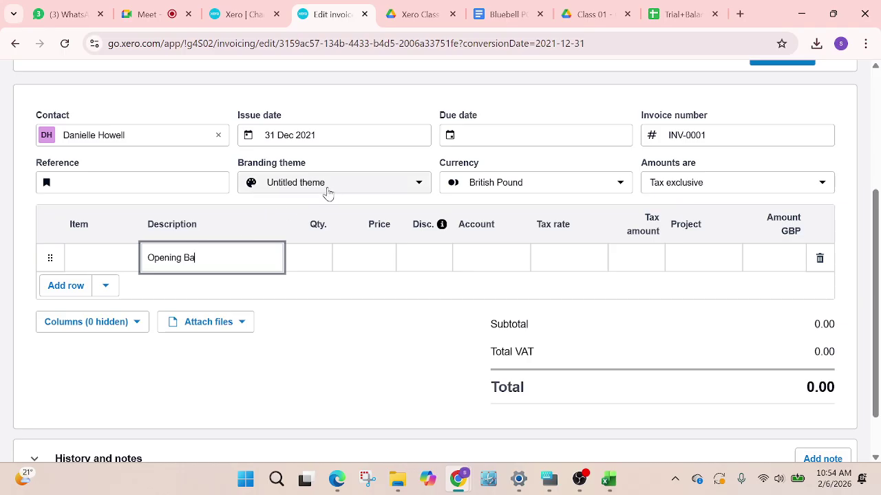
Trim a letter from the contact name, complete the 'Opening Balance' description, and set quantity 1
click(147, 134)
click(139, 135)
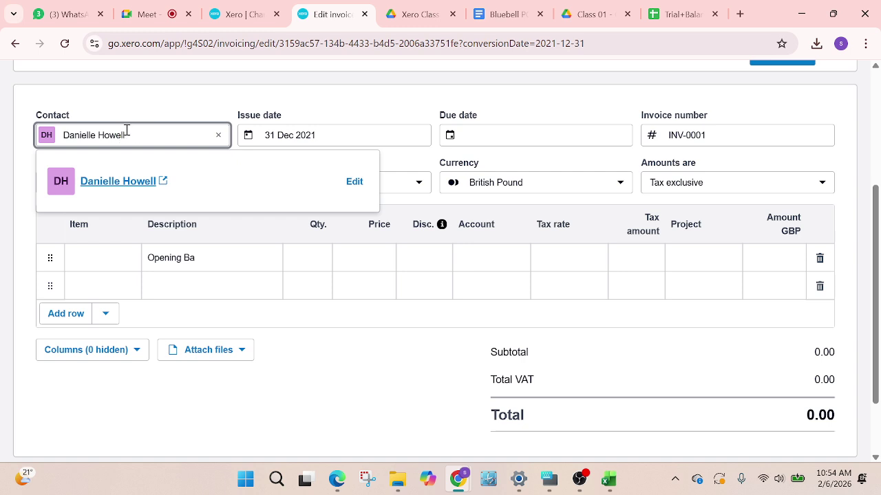
key(BackSpace)
key(BackSpace)
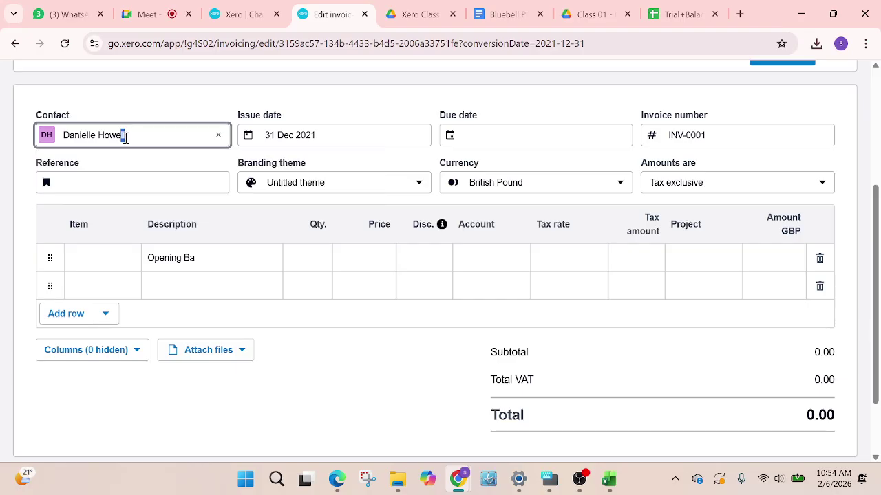
click(217, 250)
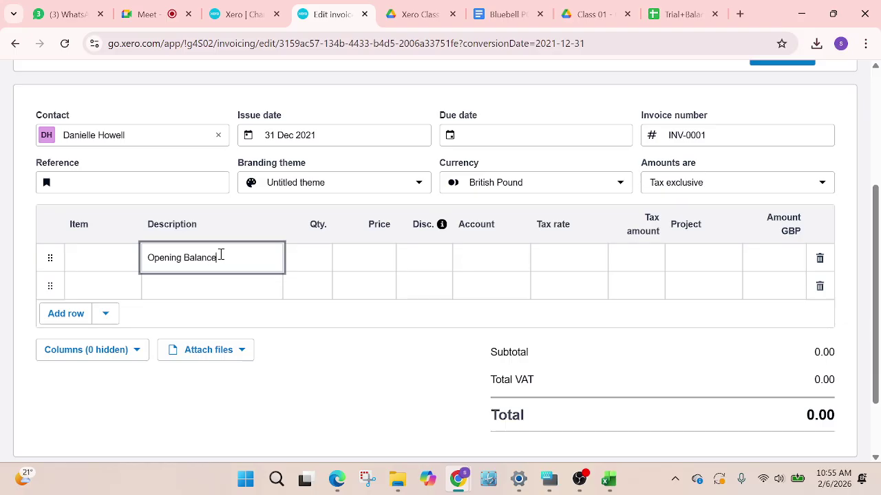
click(318, 259)
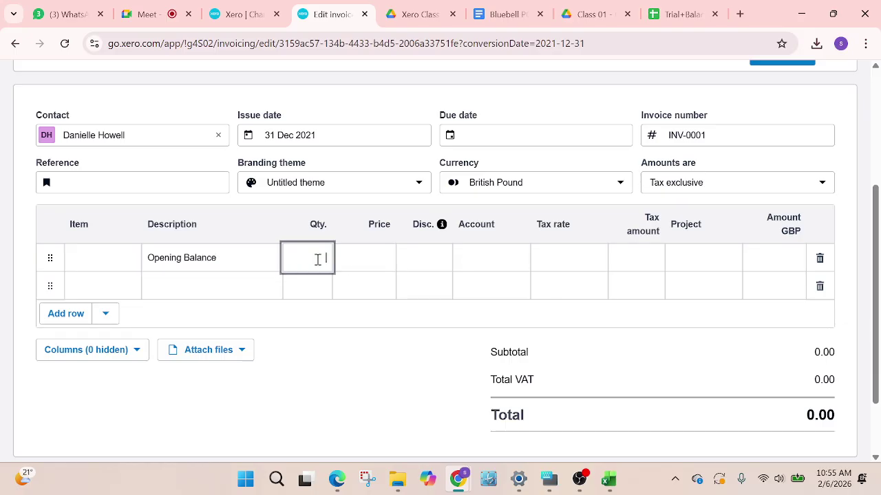
text(1)
click(380, 262)
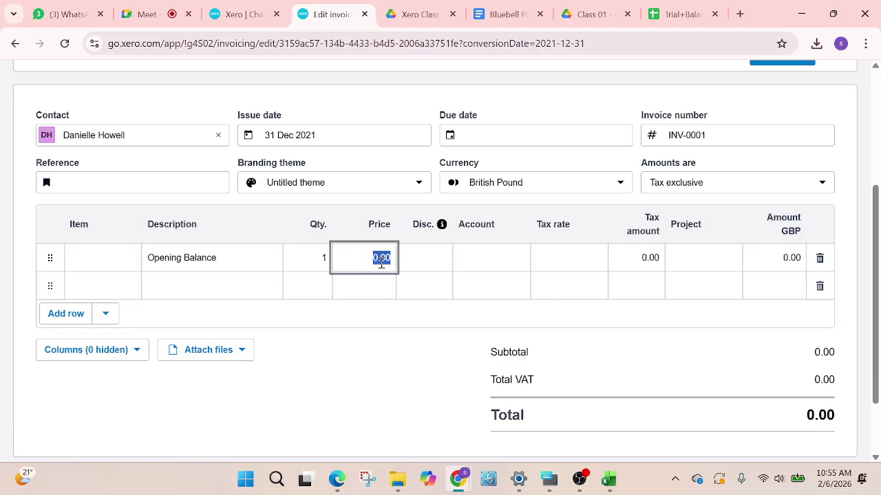
Enter the 23000 price from the trial balance and post the line to account 951
click(683, 8)
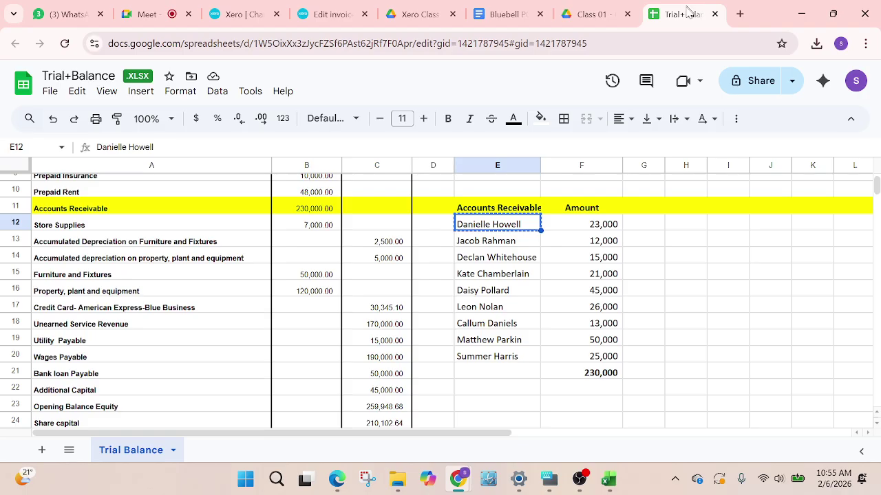
click(329, 14)
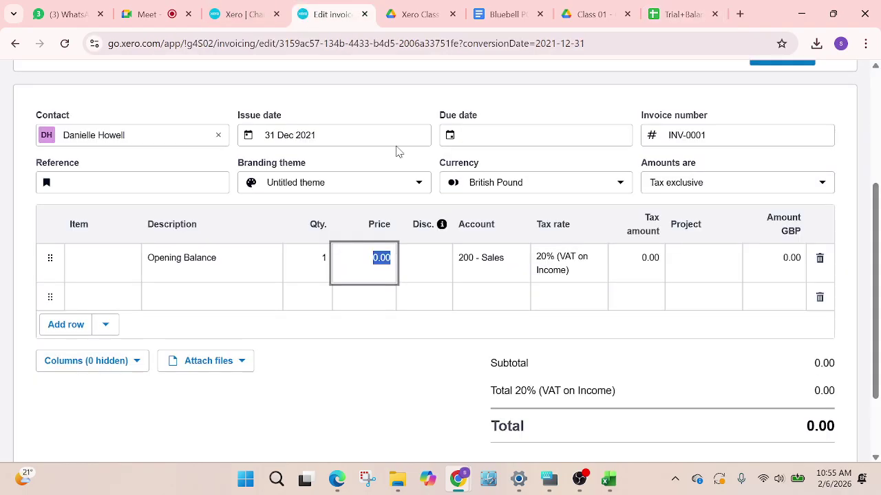
text(23000)
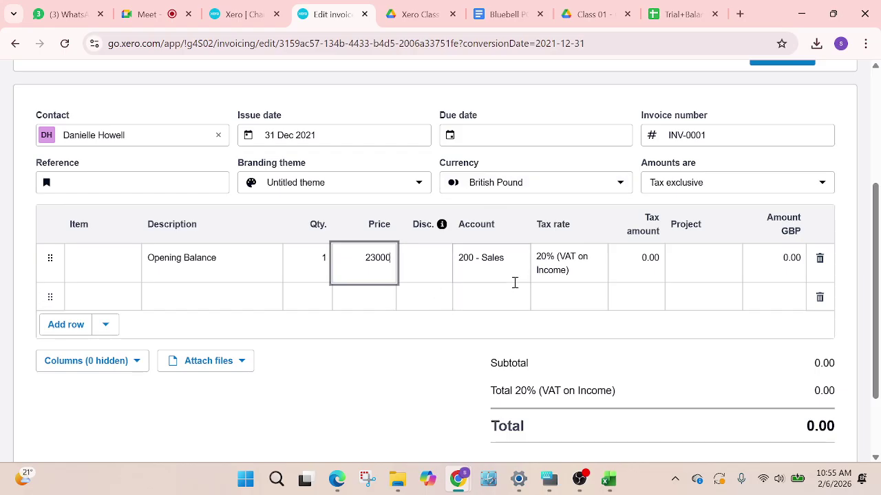
click(492, 259)
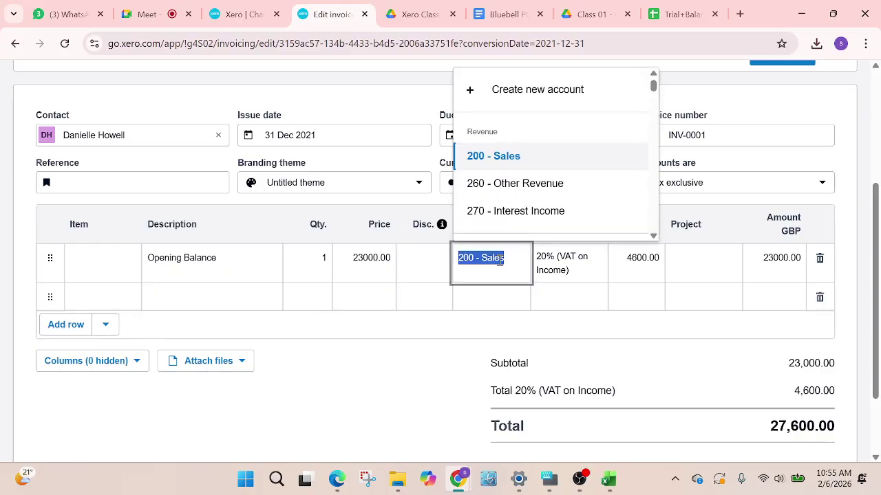
text(openi)
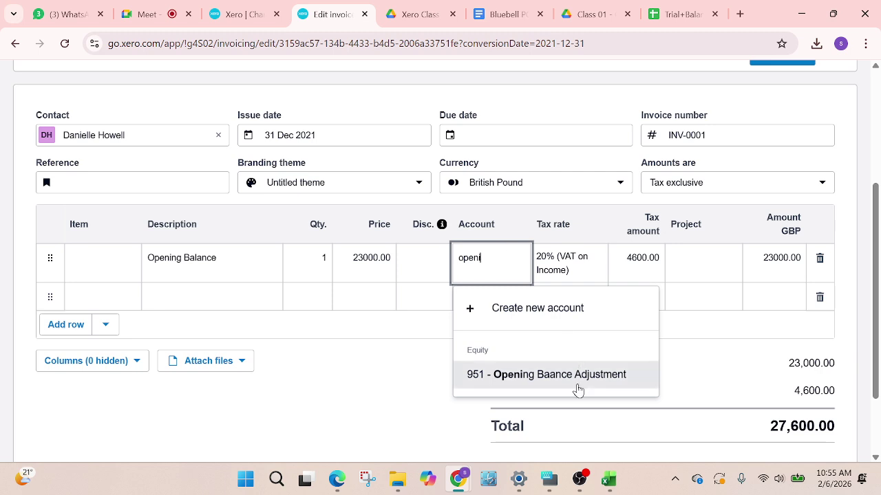
click(577, 378)
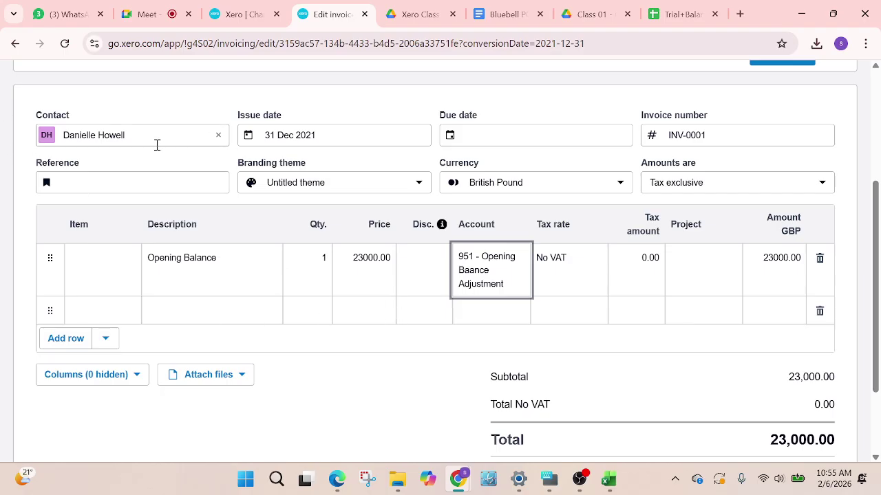
Remove the empty second line and try saving, dismissing the missing due date warning
click(821, 315)
scroll(672, 367, down, 2)
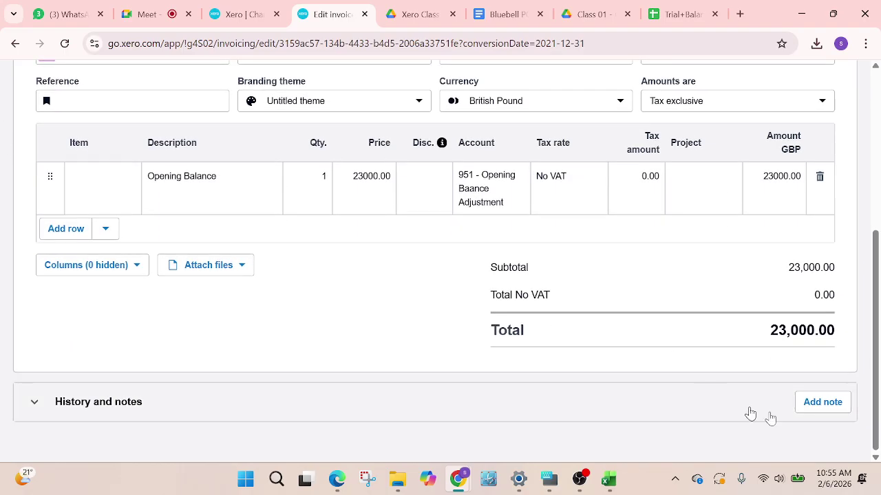
scroll(356, 276, up, 5)
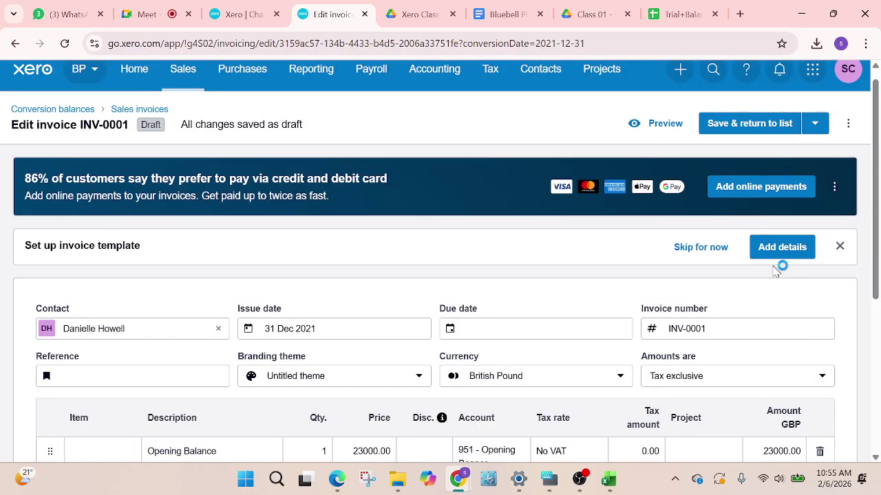
scroll(788, 262, down, 1)
scroll(787, 262, down, 3)
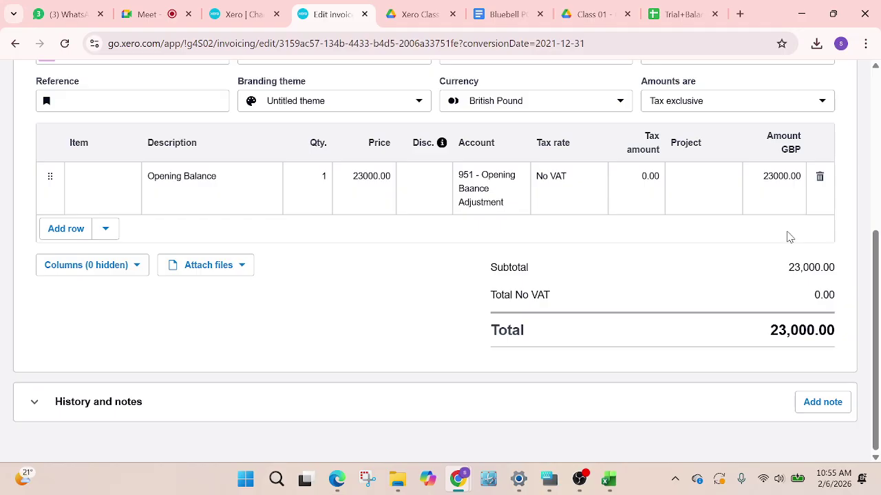
scroll(788, 238, up, 2)
scroll(787, 240, up, 2)
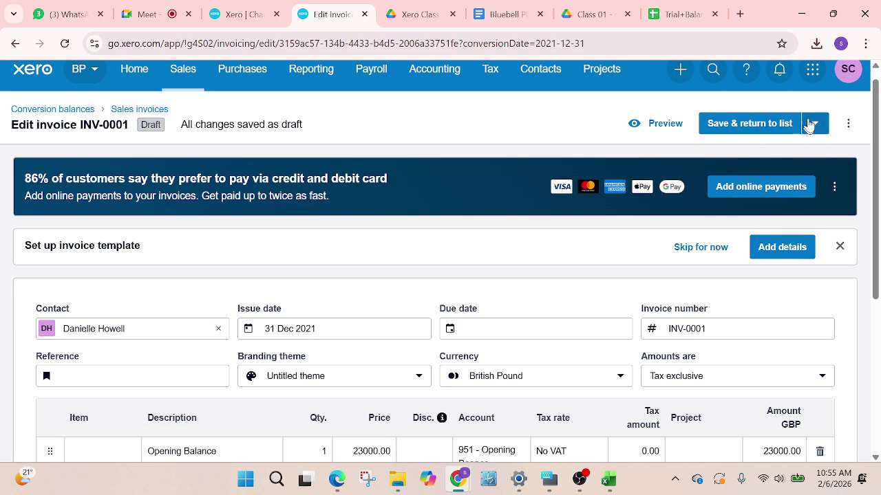
click(811, 123)
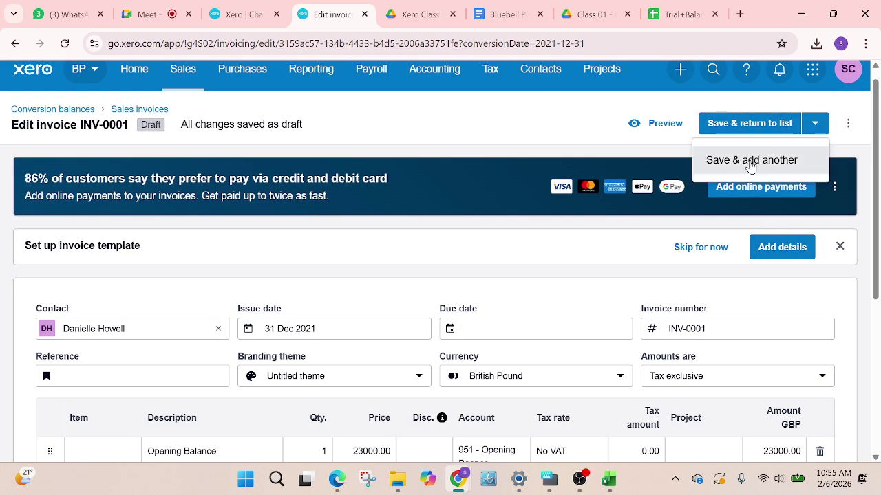
click(748, 123)
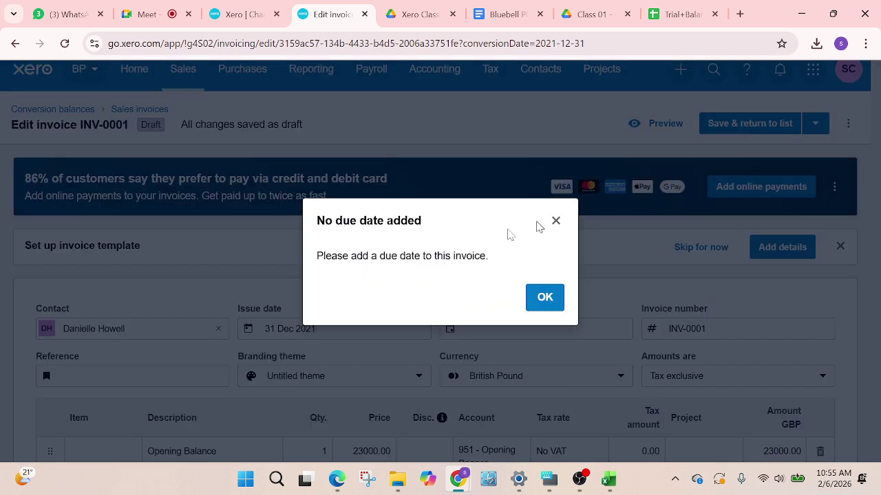
click(543, 299)
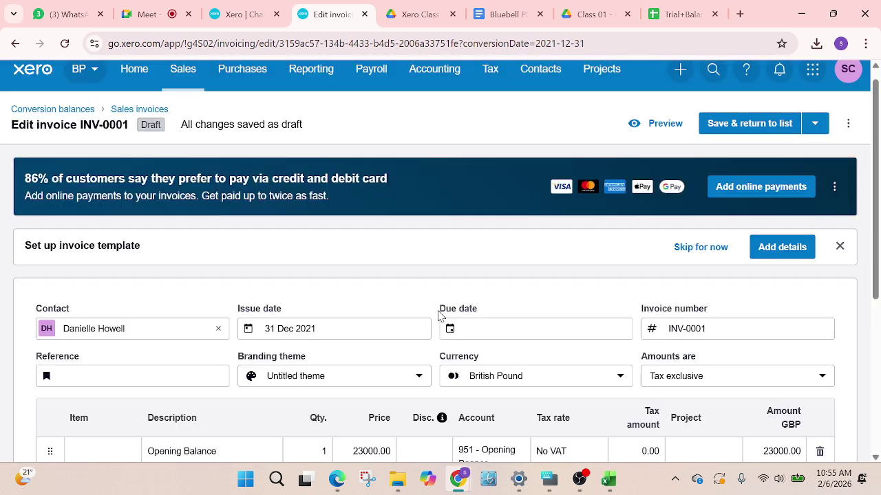
Set the due date to 31 Jan 2022 and save INV-0001 back to the list
click(502, 329)
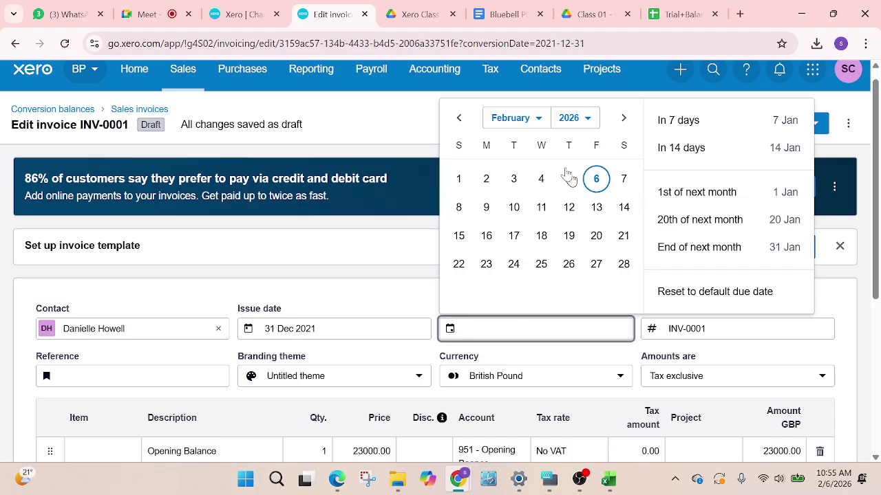
click(593, 121)
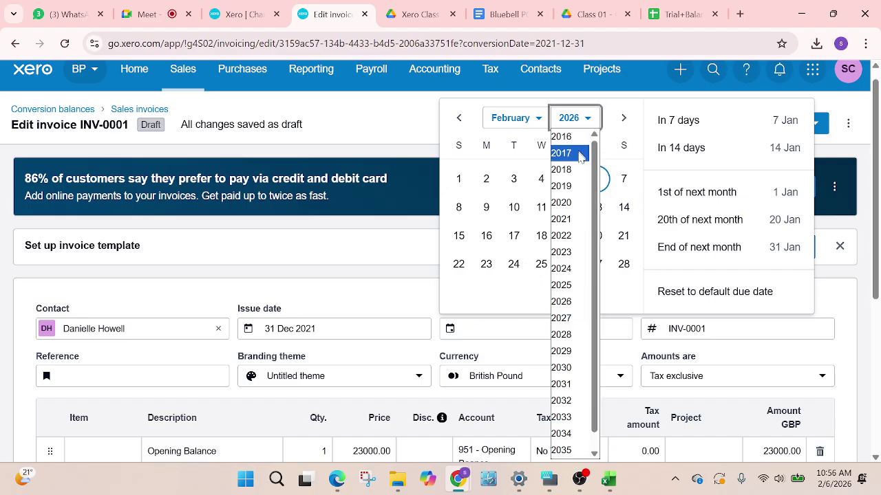
click(581, 270)
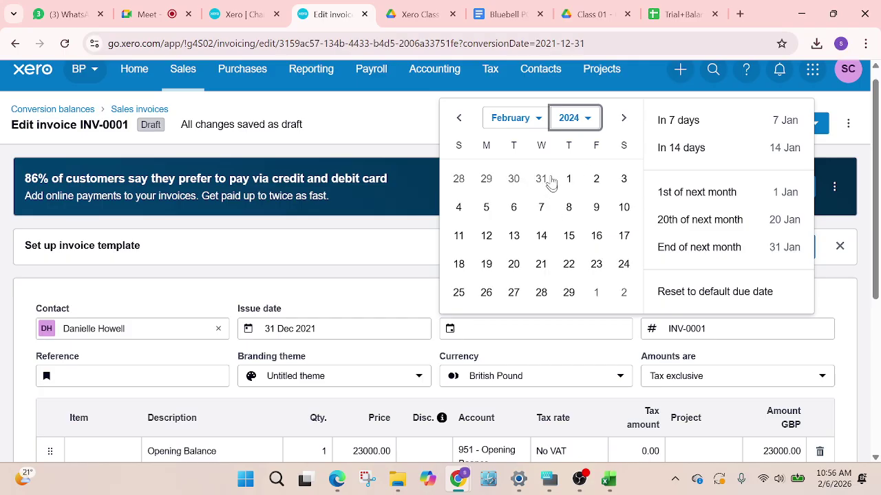
click(587, 121)
click(566, 253)
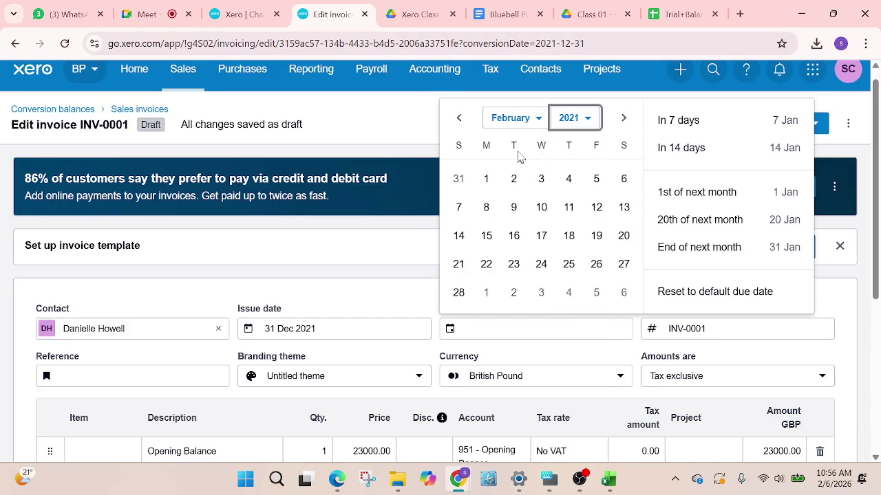
click(570, 117)
click(562, 319)
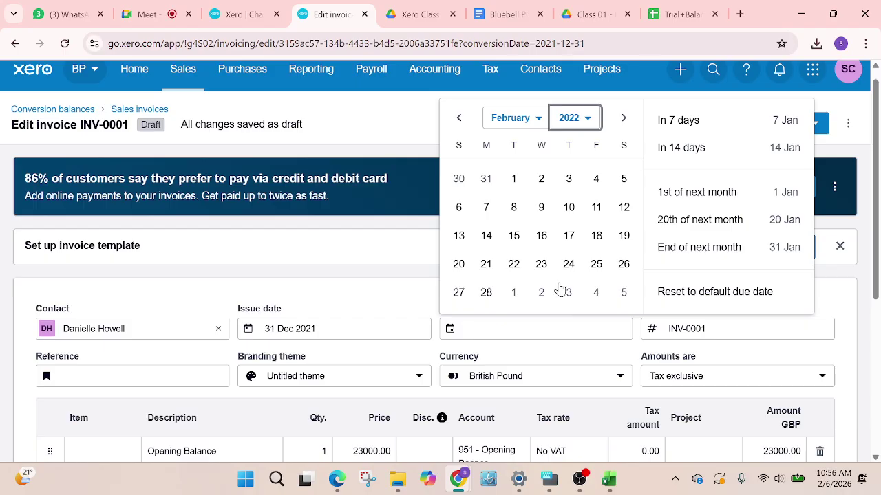
click(486, 180)
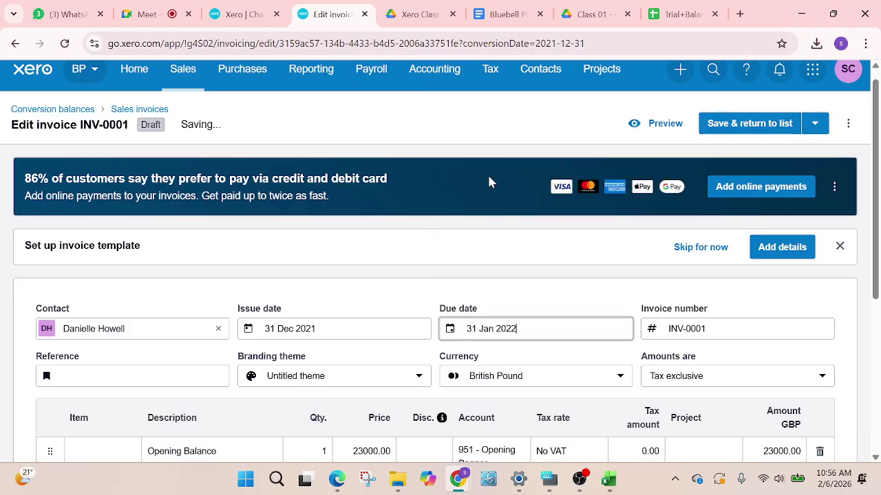
scroll(594, 311, down, 2)
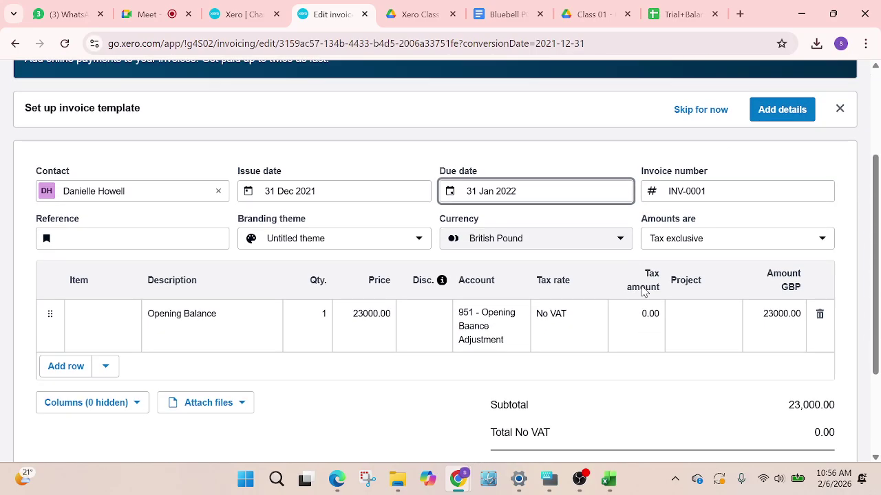
scroll(784, 118, up, 2)
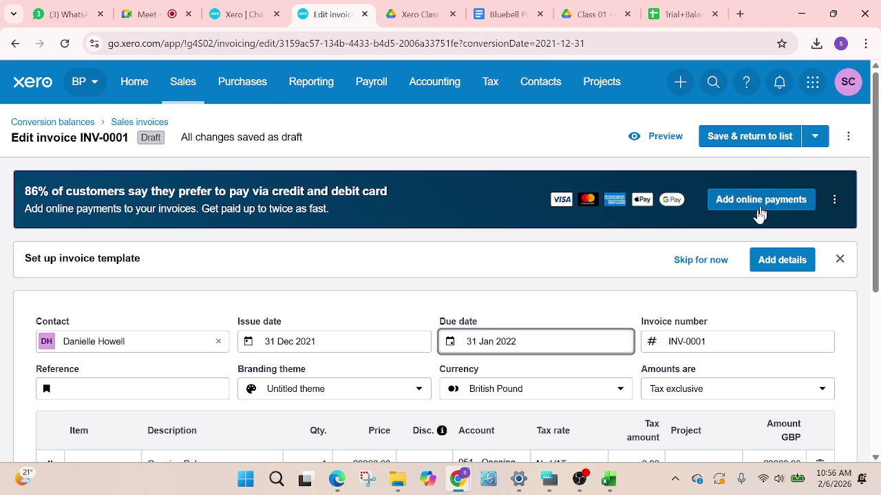
click(761, 138)
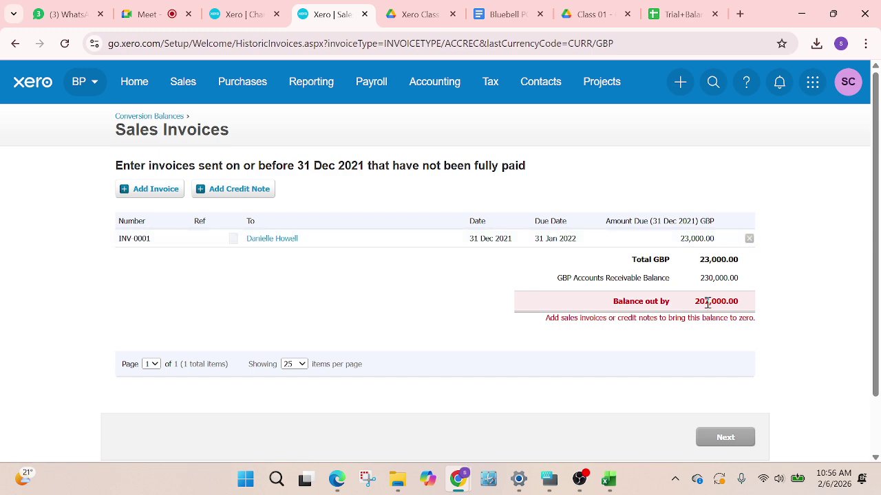
Check the second receivables customer in the trial balance, then start invoice INV-0002
click(671, 15)
click(480, 241)
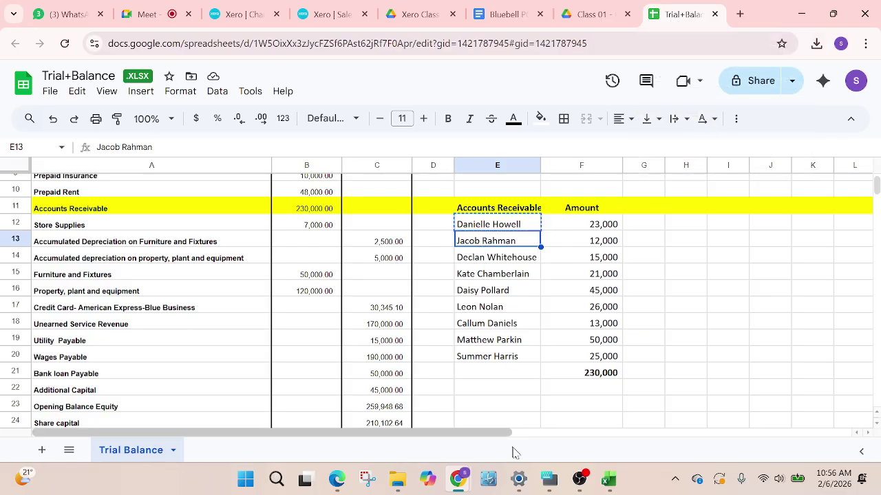
click(323, 14)
click(156, 190)
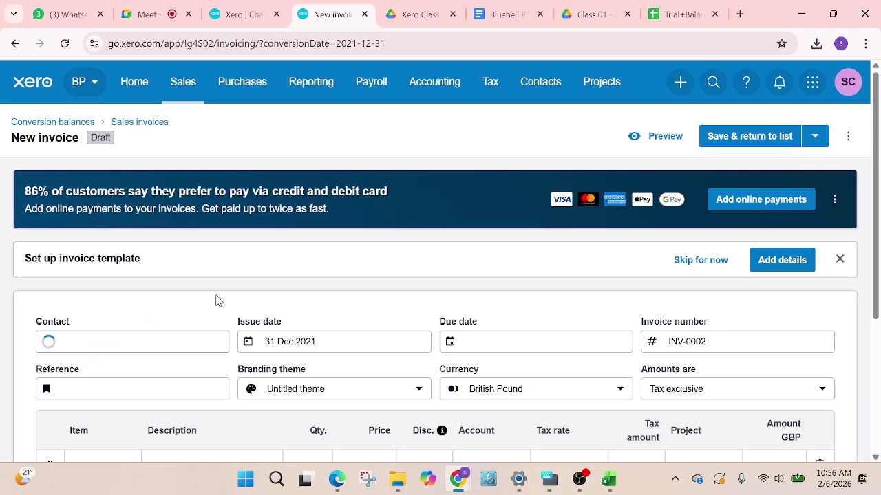
Paste the second customer's name as Contact and save it as a new contact
scroll(216, 298, down, 2)
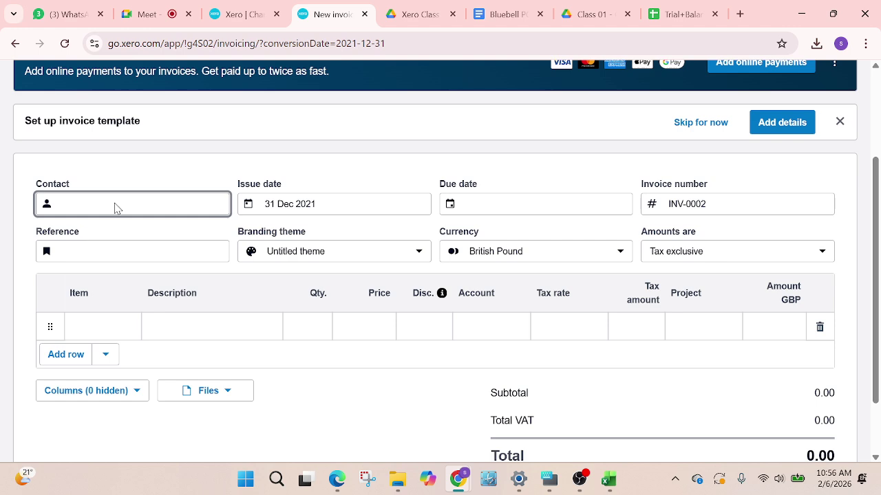
click(62, 245)
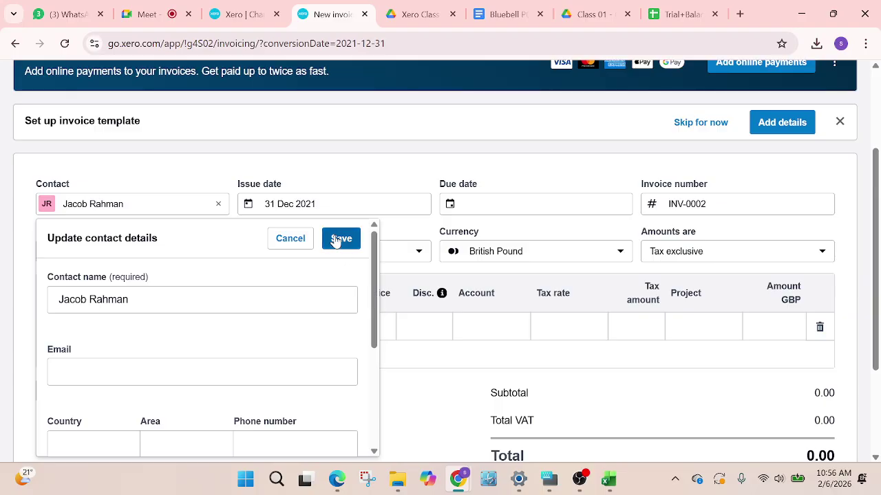
click(337, 239)
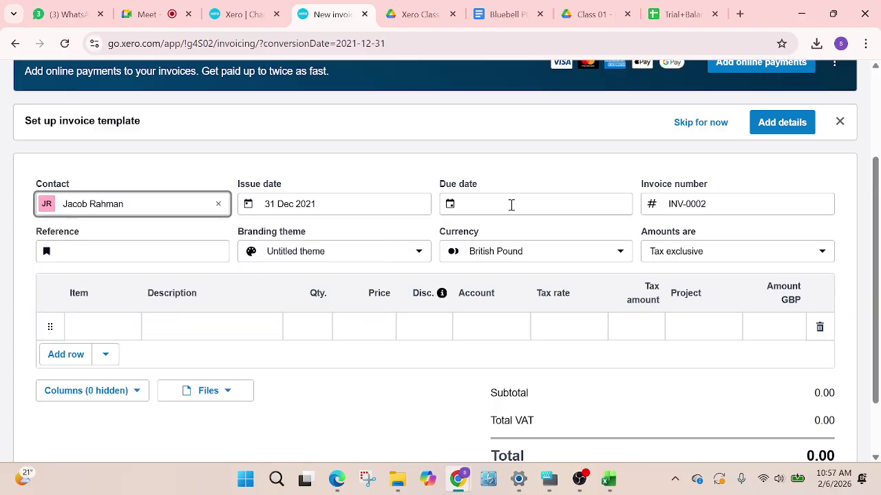
Set the due date to 31 Jan 2022 and begin the line description
click(512, 205)
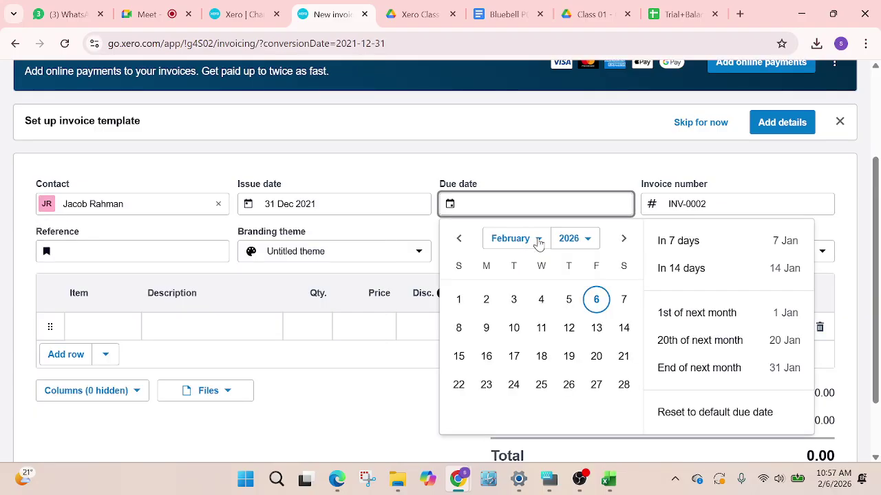
click(584, 241)
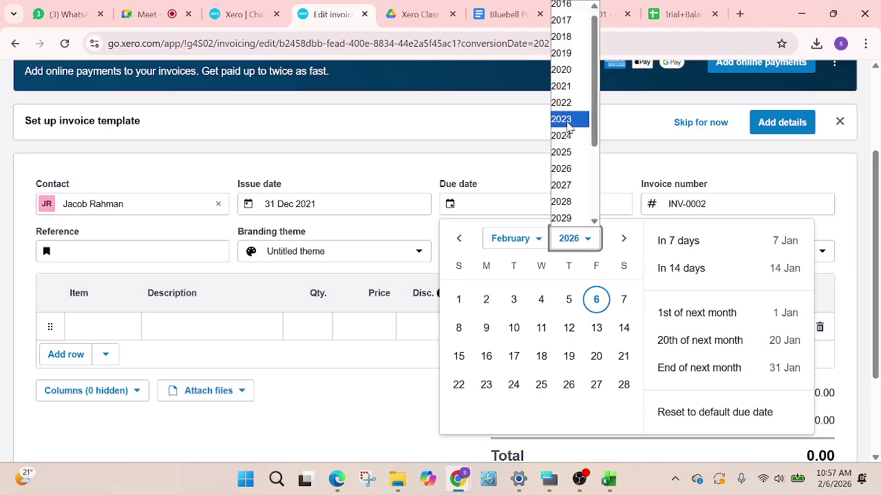
click(563, 103)
click(487, 301)
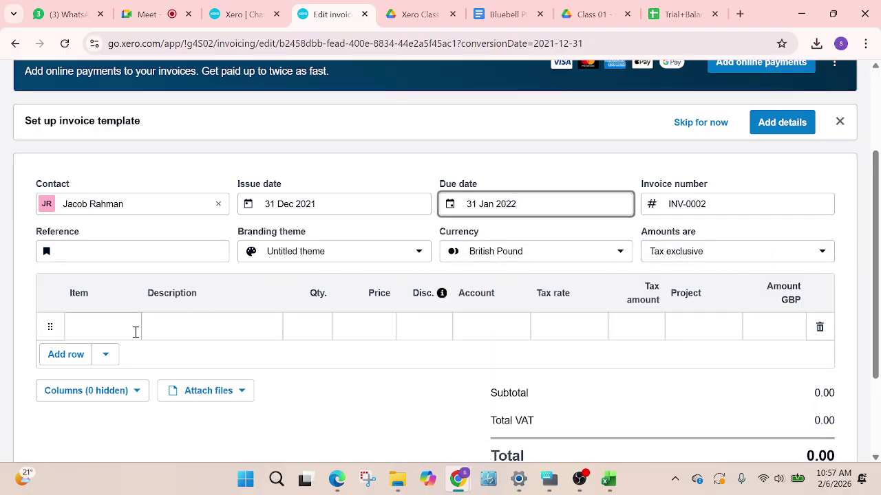
click(215, 321)
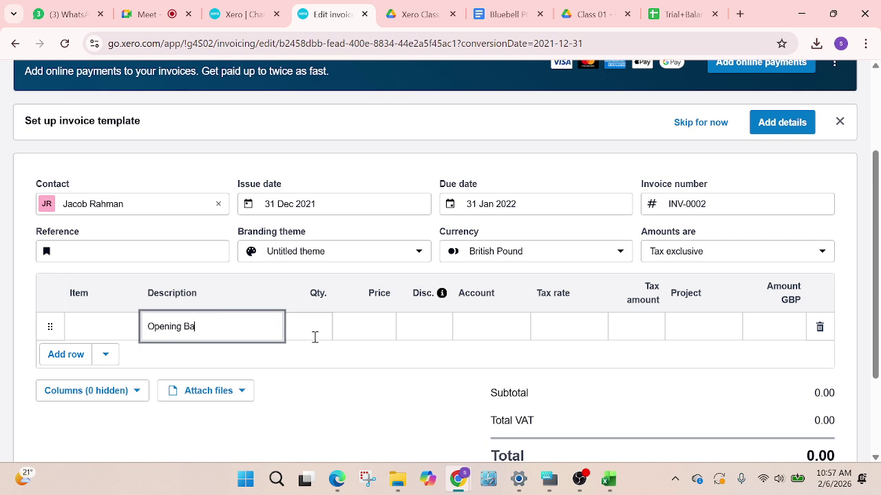
Fill the line with quantity 1, price 12000 from the trial balance, and account 951
click(300, 321)
text(1)
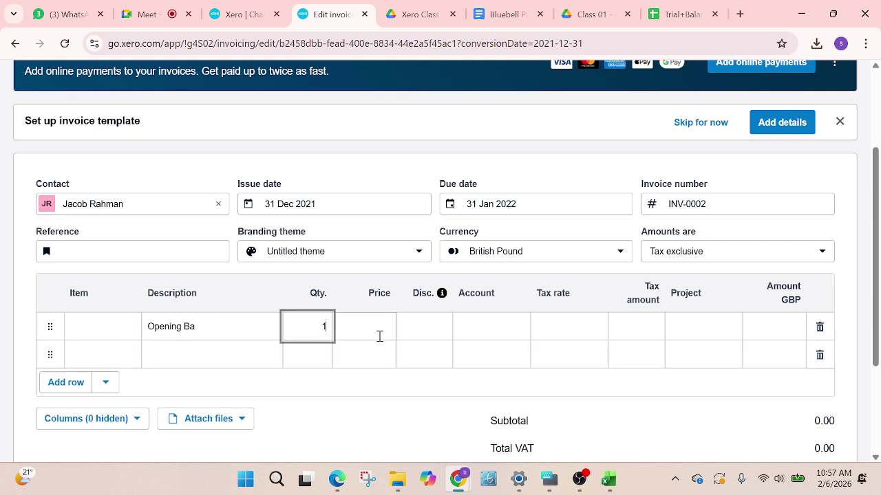
click(377, 328)
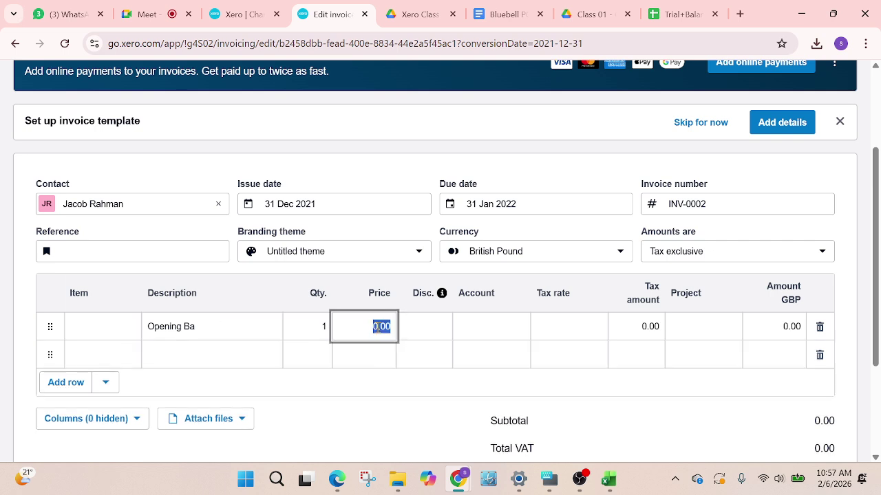
click(681, 16)
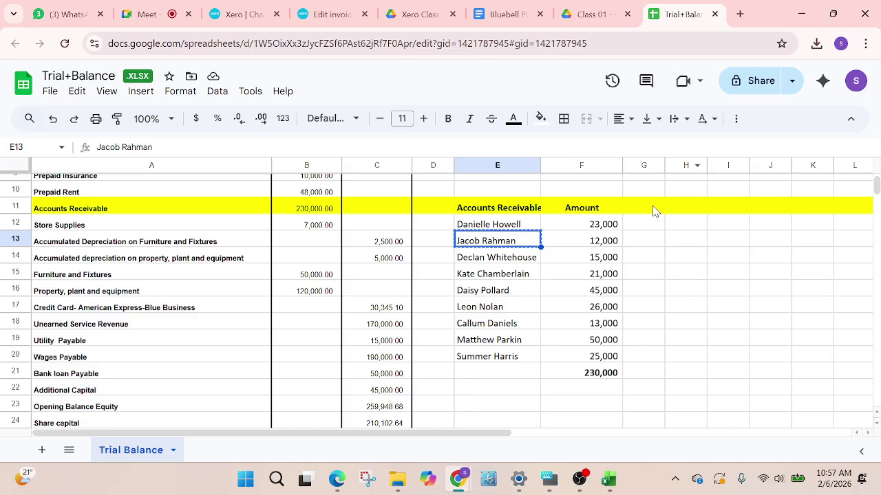
click(604, 242)
key(ctrl+c)
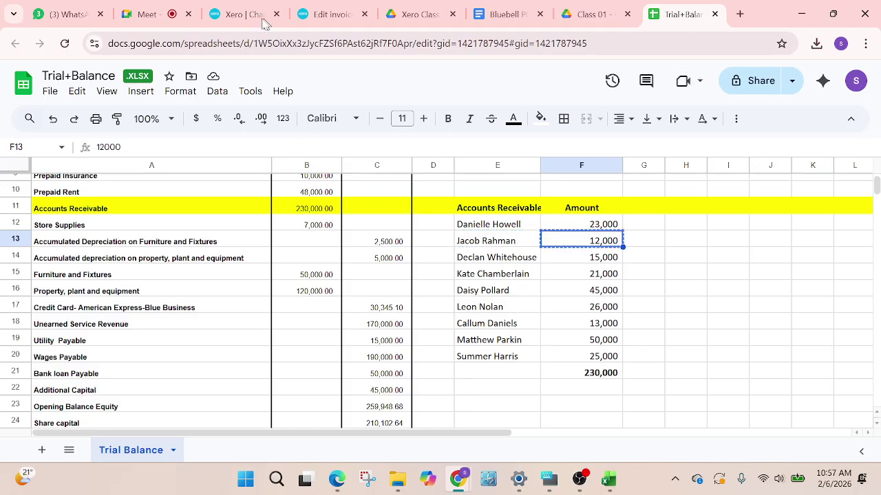
click(330, 13)
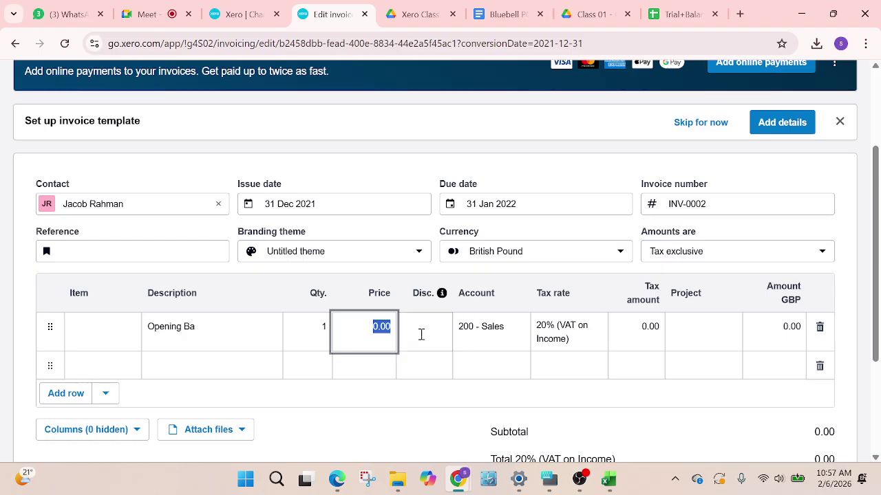
text(12000)
click(482, 336)
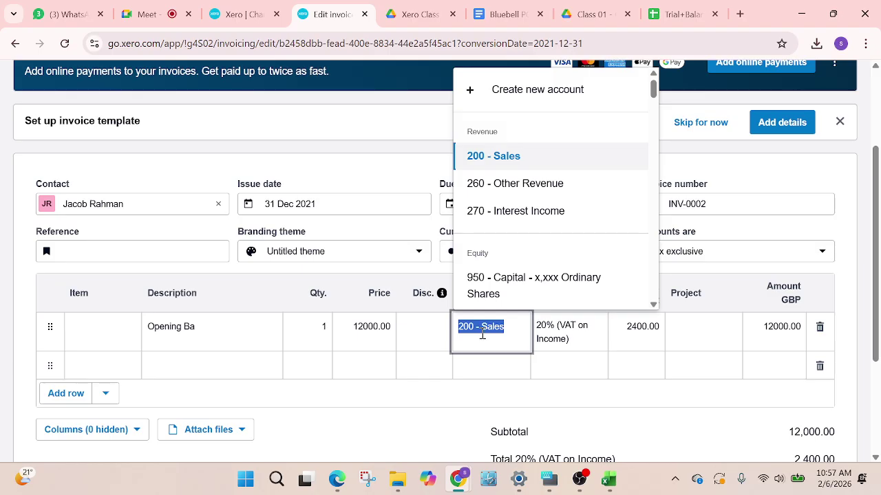
text(open)
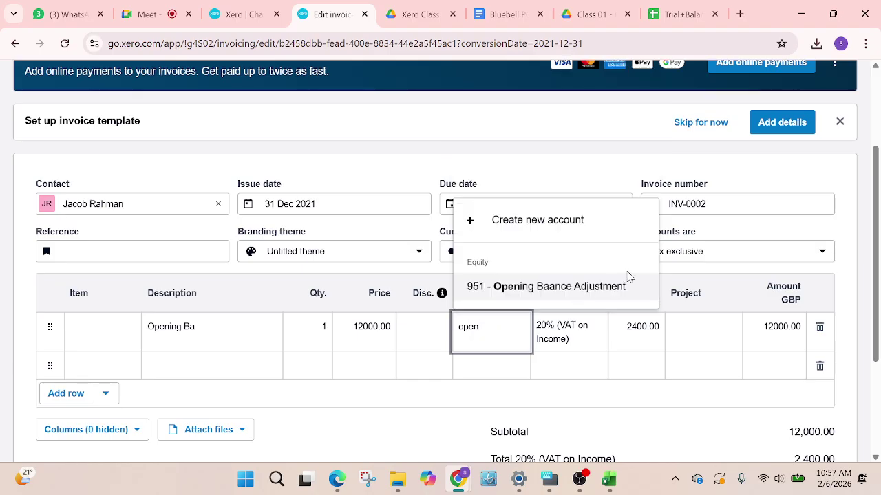
click(571, 282)
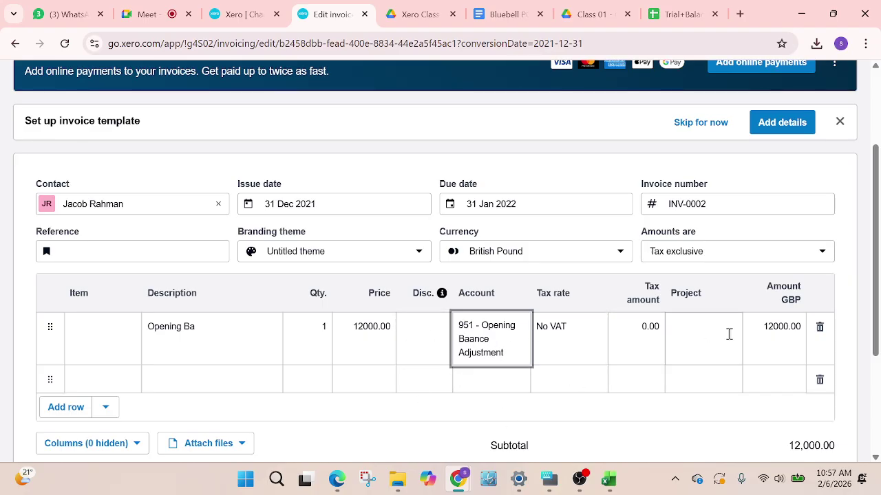
Remove the empty line, save INV-0002, and look up the next customer in the trial balance
click(819, 380)
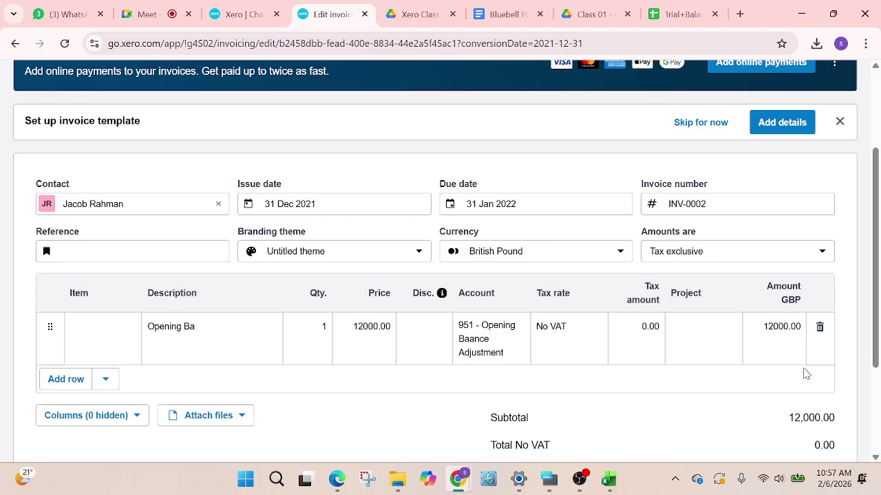
scroll(763, 163, up, 3)
click(766, 136)
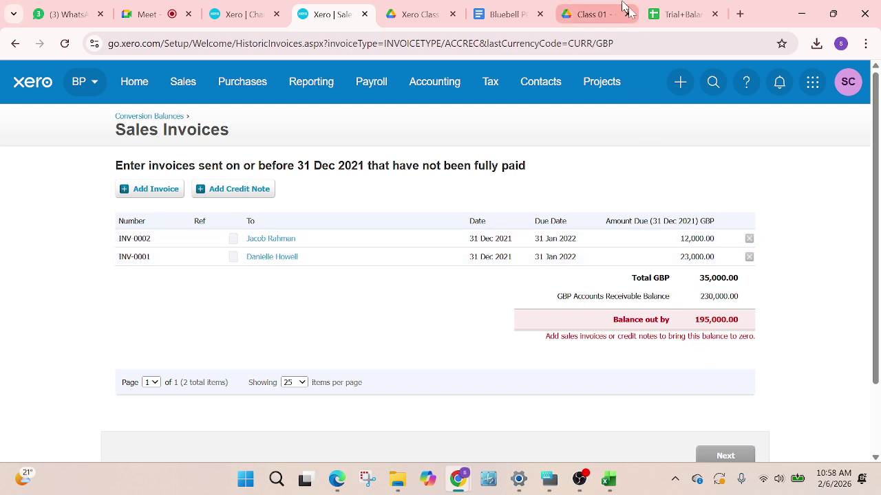
click(681, 14)
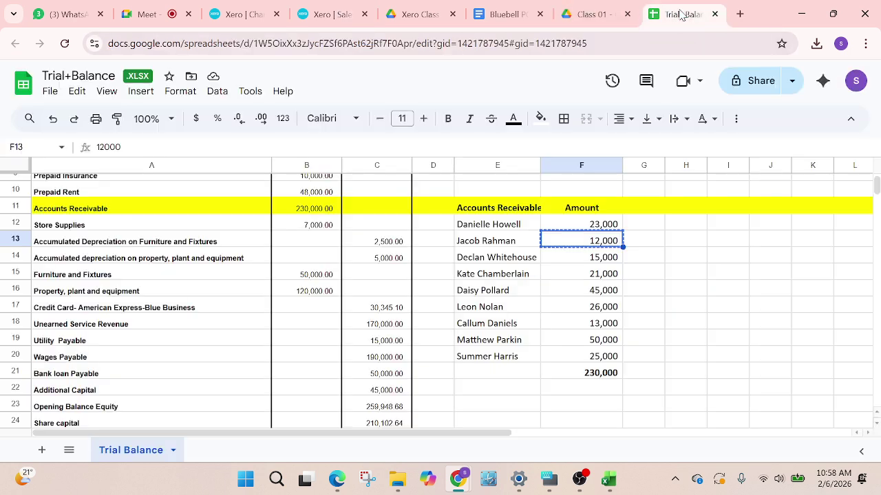
click(491, 261)
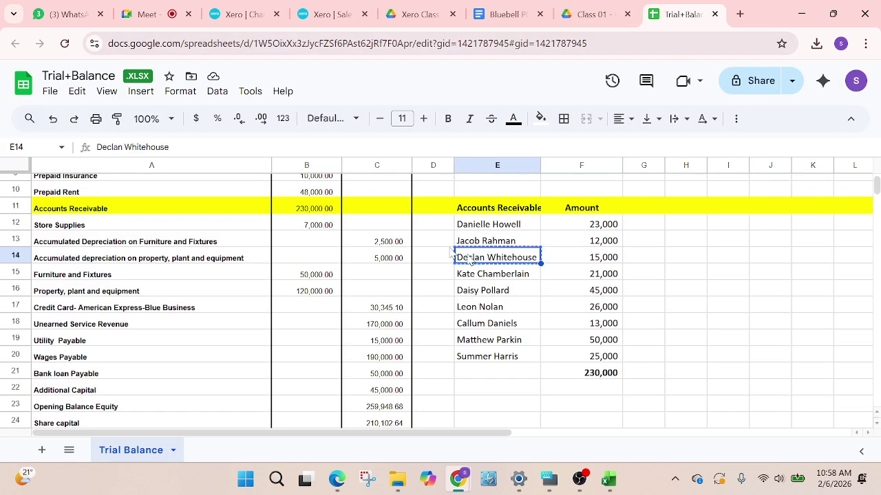
click(302, 15)
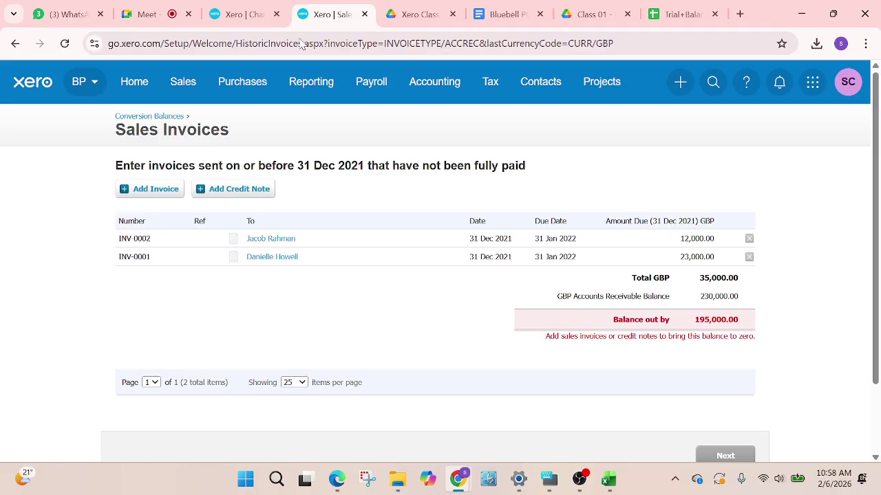
Start invoice INV-0003 with the pasted customer name saved as a new contact
click(164, 192)
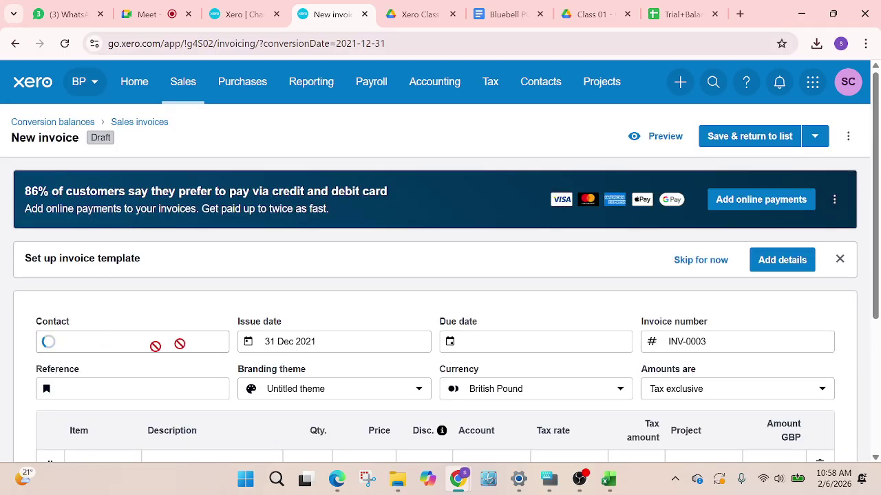
scroll(234, 344, down, 1)
key(ctrl+v)
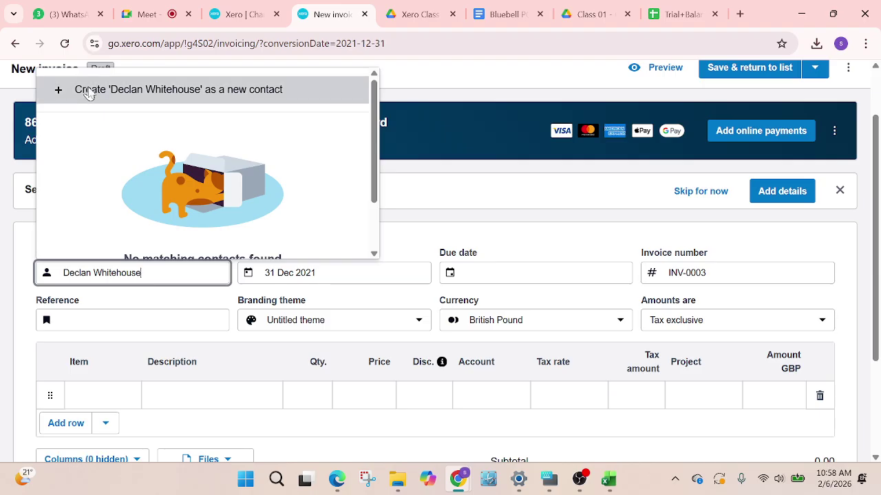
click(90, 92)
click(342, 87)
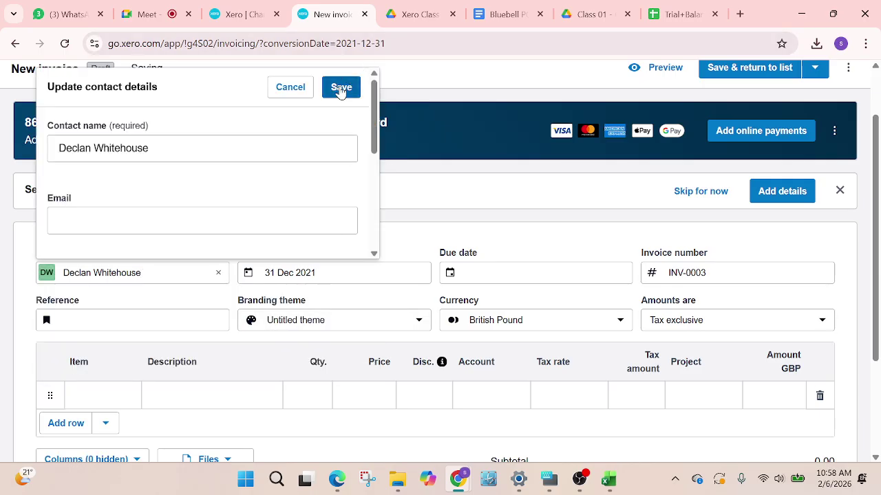
Set the due date to 31 Jan 2022 and enter the 'opening ba' description with quantity 1
click(499, 273)
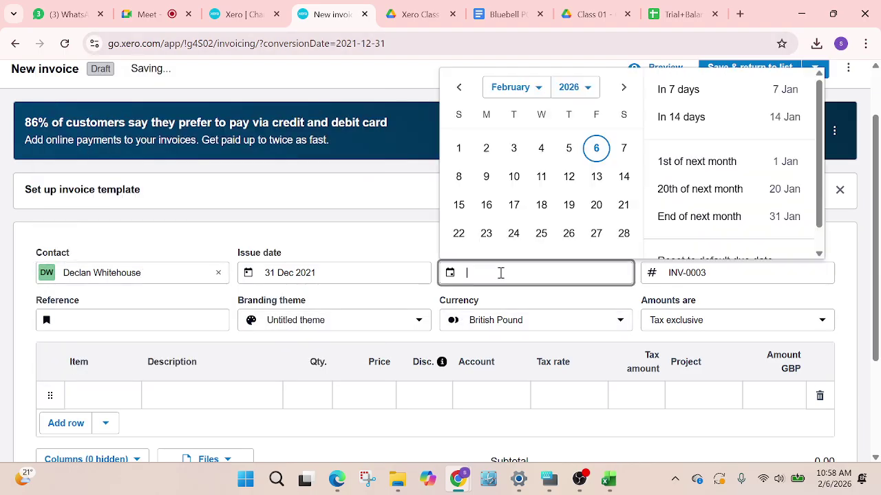
click(595, 86)
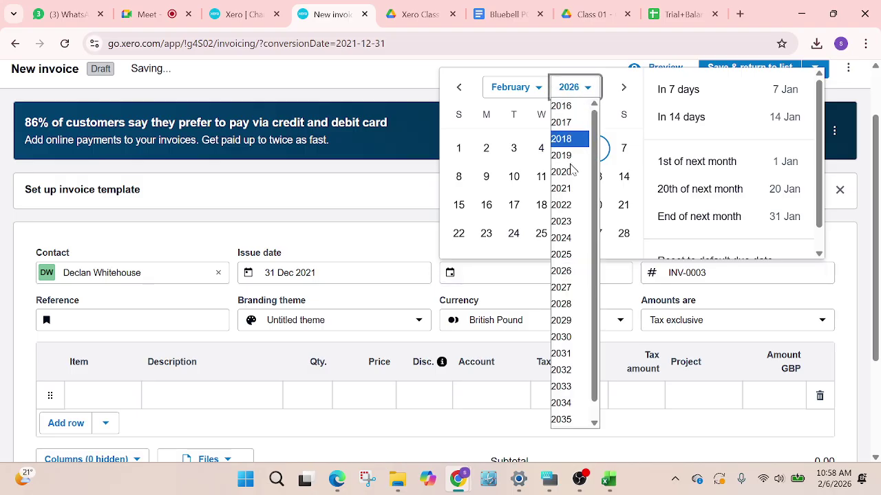
click(575, 208)
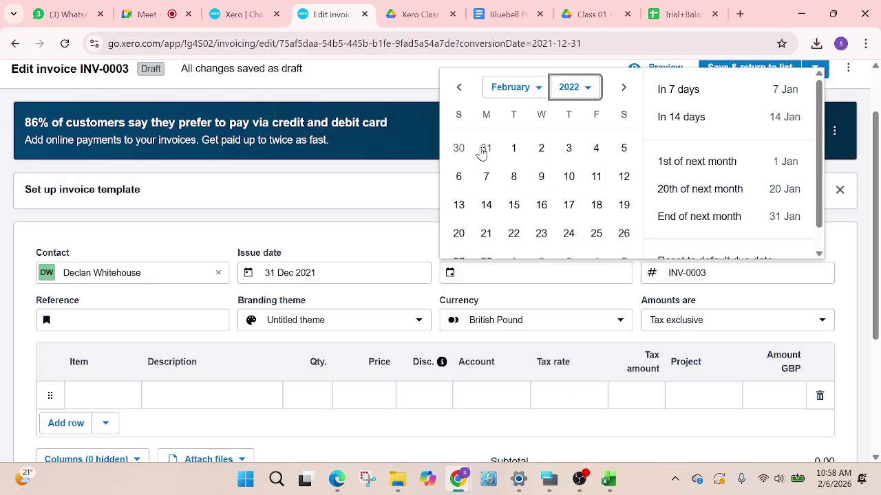
click(485, 149)
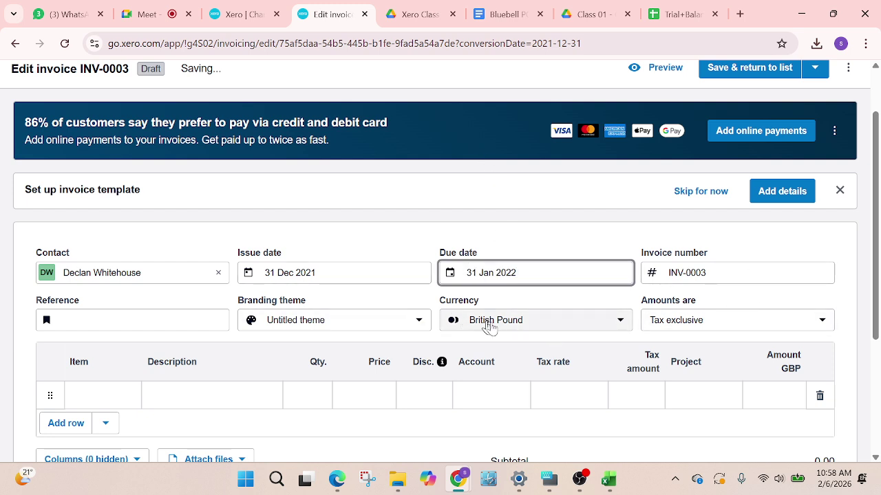
click(201, 404)
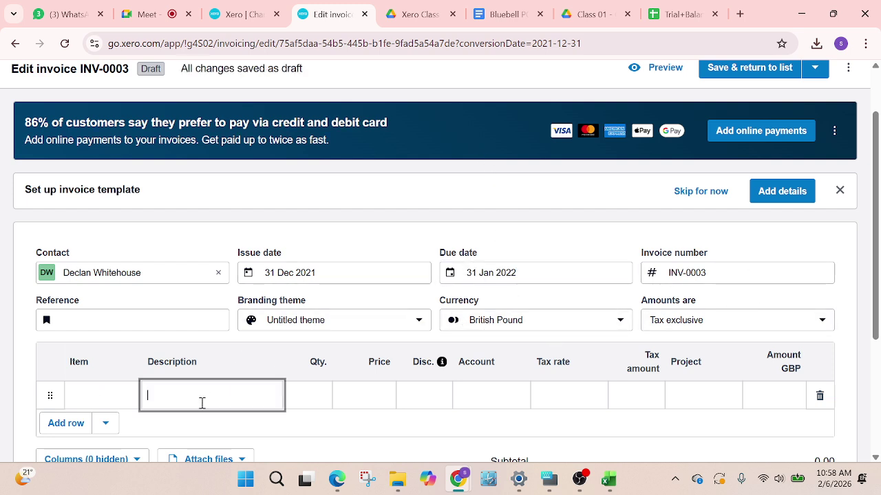
text(ope)
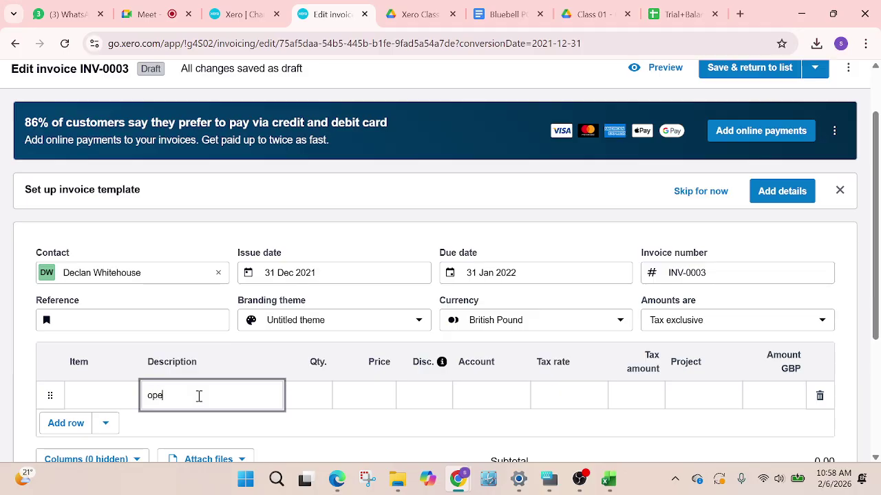
text(ning ba)
click(312, 393)
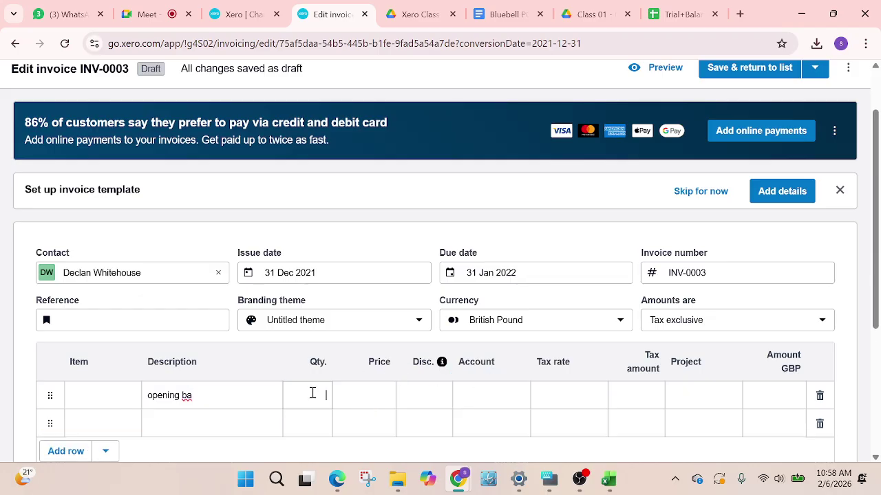
text(1)
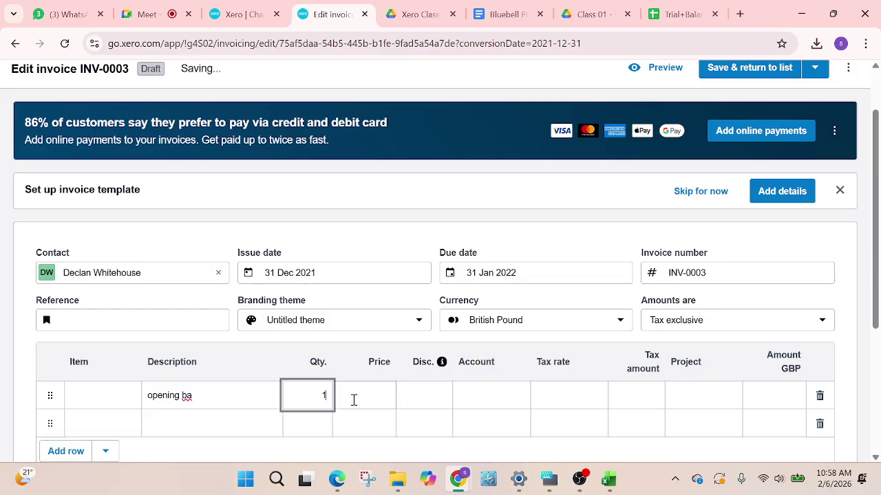
click(354, 399)
click(678, 14)
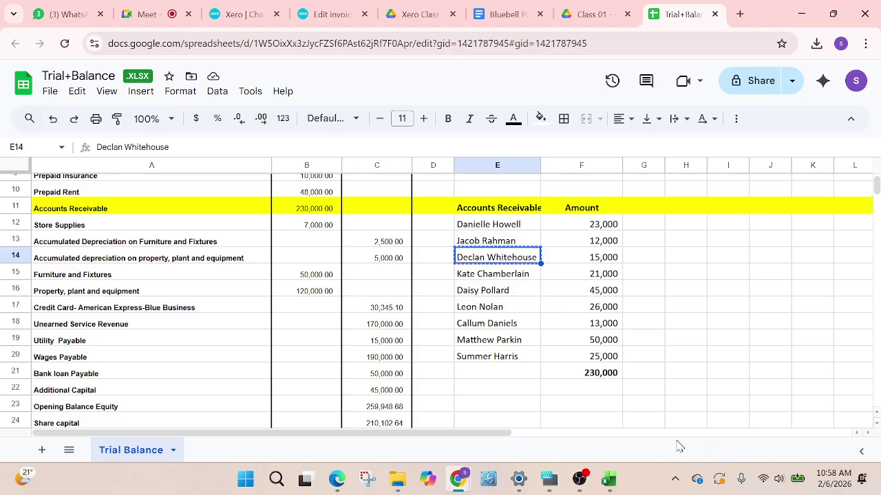
Select F14:F20 in the trial balance to read their 195,000 sum, then return to the invoice
click(605, 241)
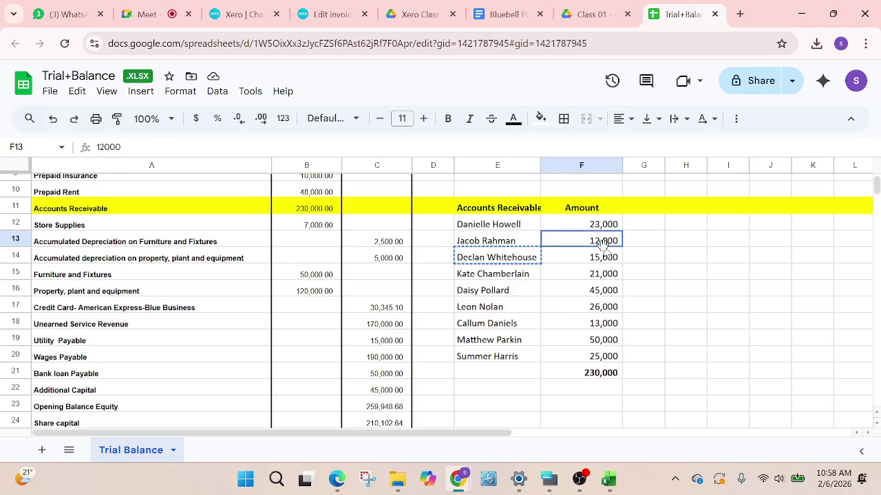
click(603, 260)
key(shift+Down)
shift+click(602, 356)
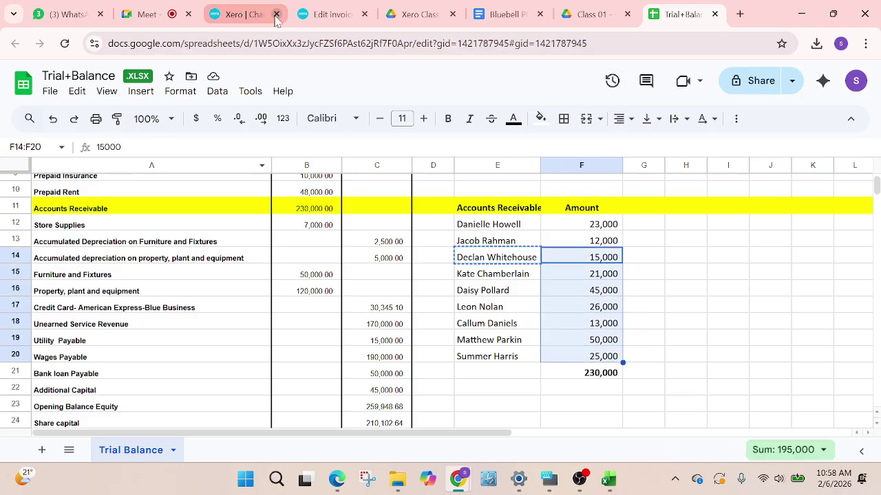
click(330, 14)
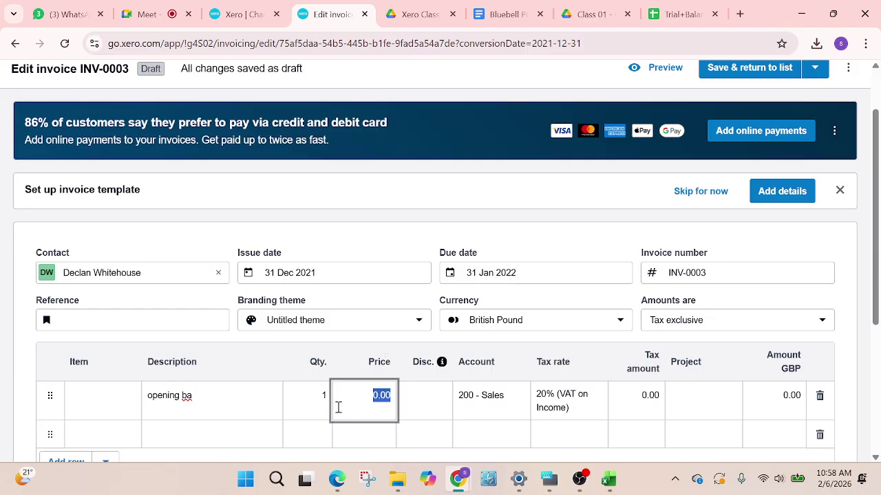
Enter price 195000, post to account 951, drop the empty line, and save INV-0003
text(195000)
click(384, 348)
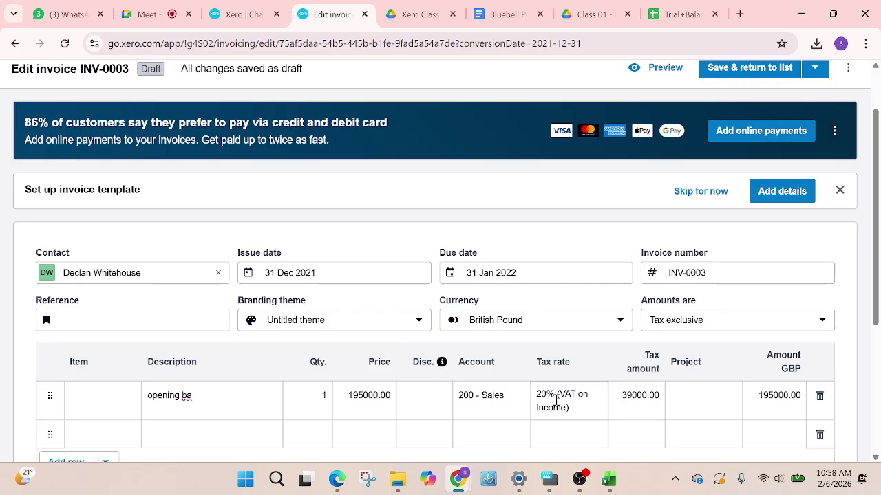
click(502, 395)
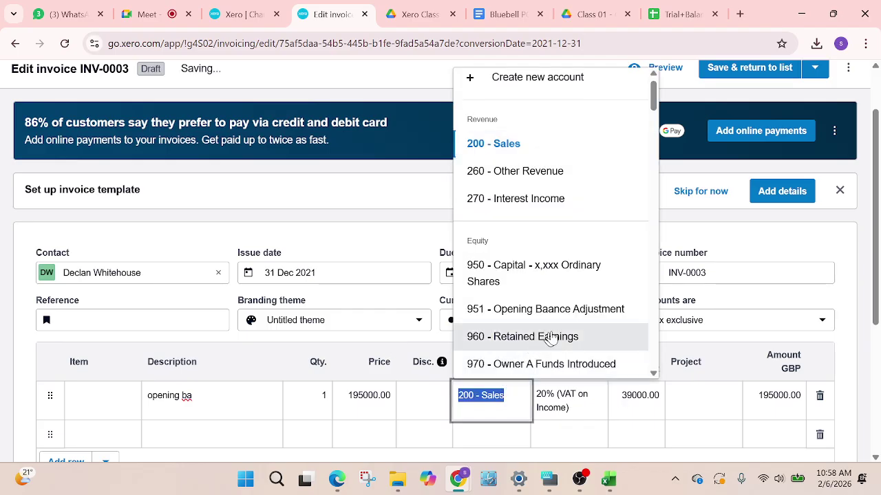
click(562, 309)
scroll(688, 392, down, 1)
scroll(715, 405, down, 2)
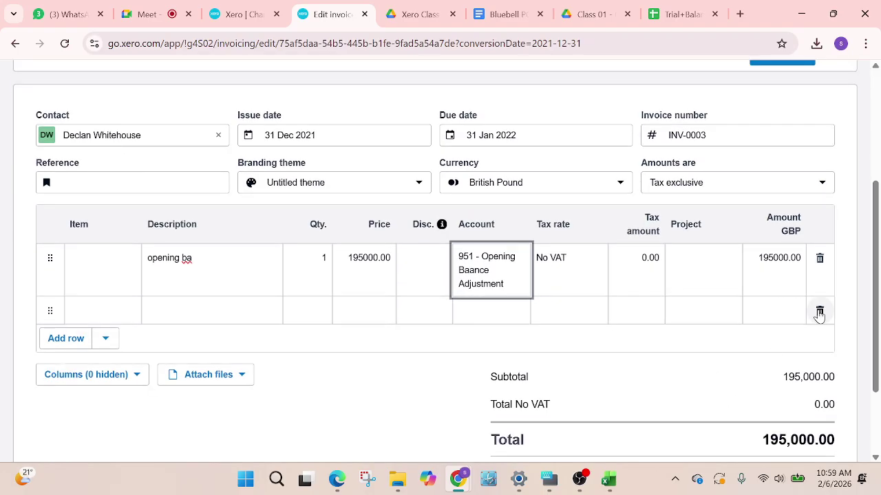
click(819, 309)
scroll(794, 394, down, 1)
scroll(759, 125, up, 5)
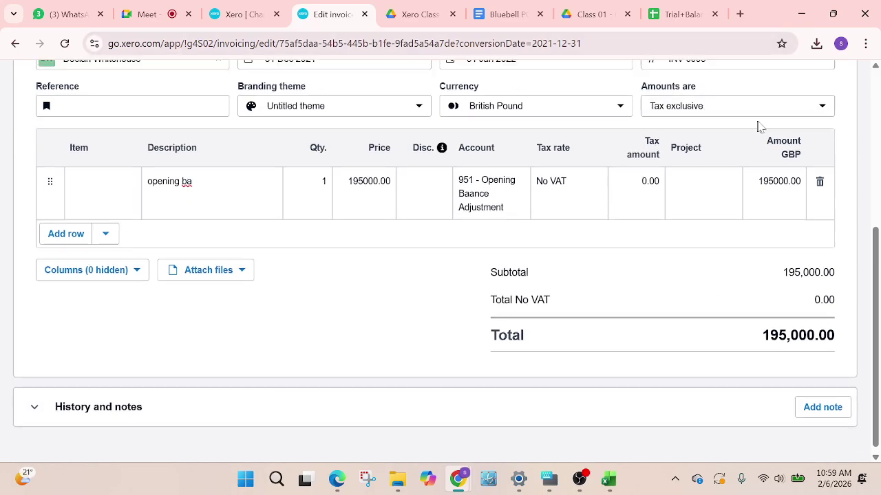
click(759, 138)
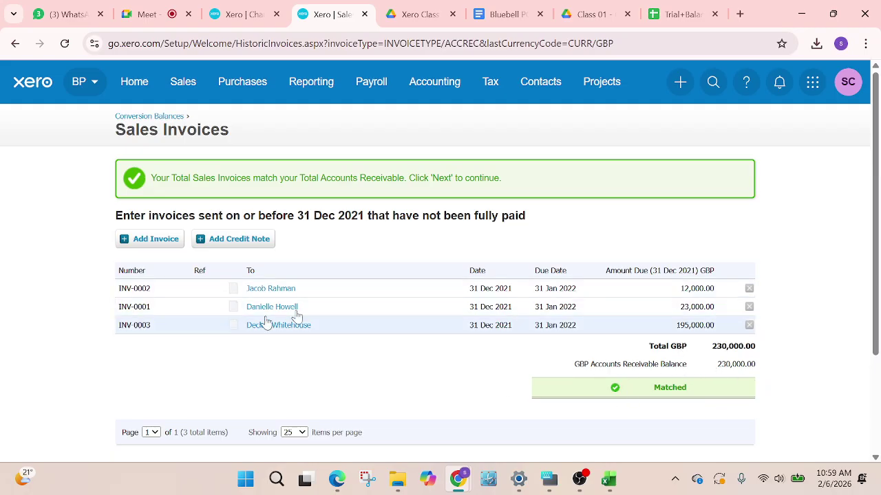
Review the trial balance, then scroll the sales invoices list to confirm the 230,000 match
click(681, 14)
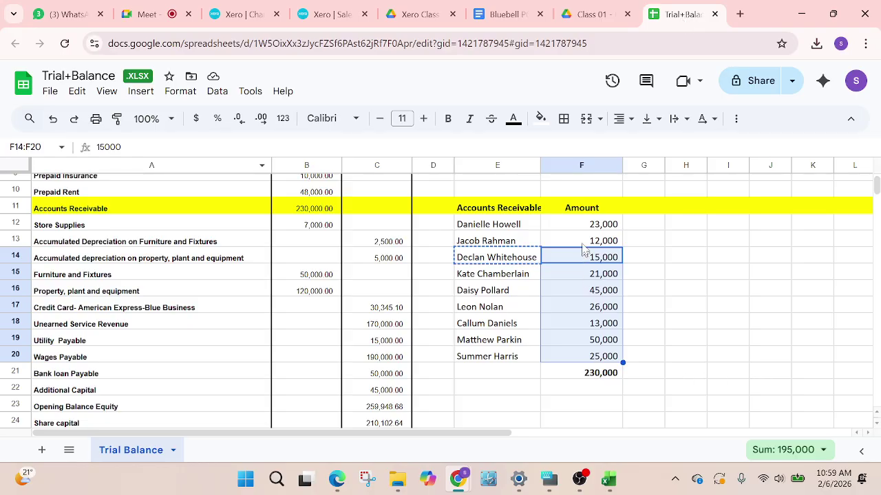
scroll(605, 337, down, 3)
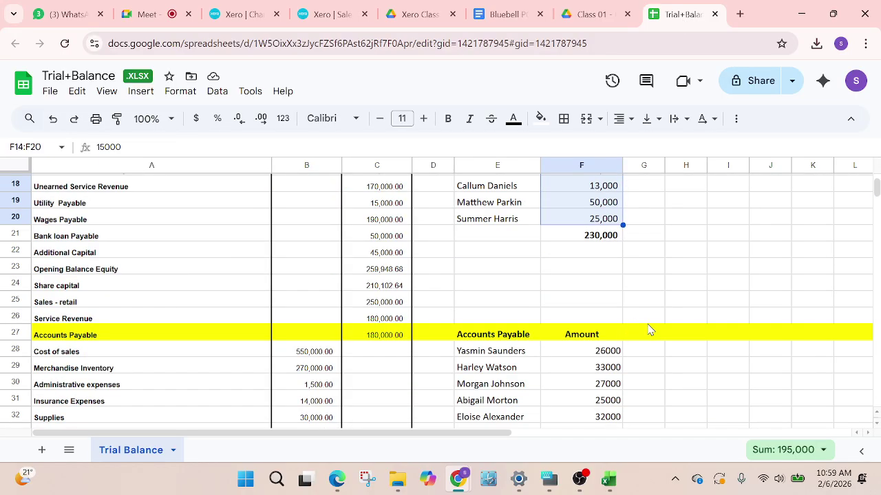
click(333, 14)
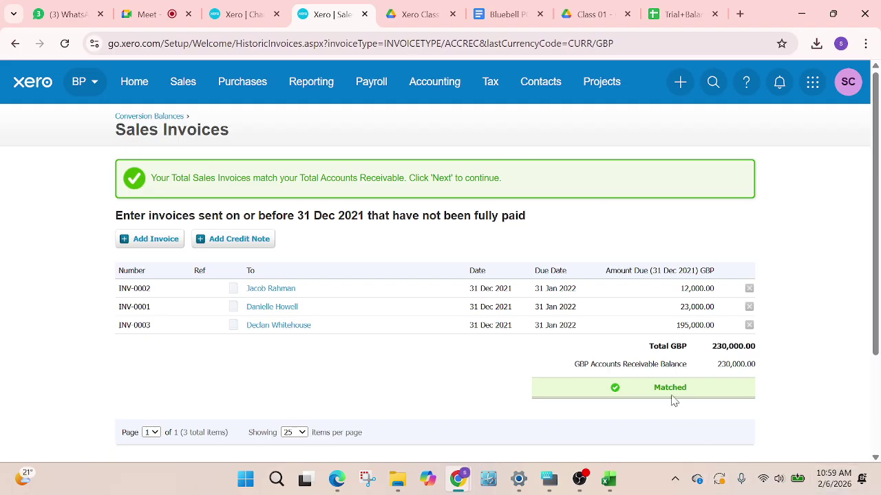
scroll(684, 408, down, 1)
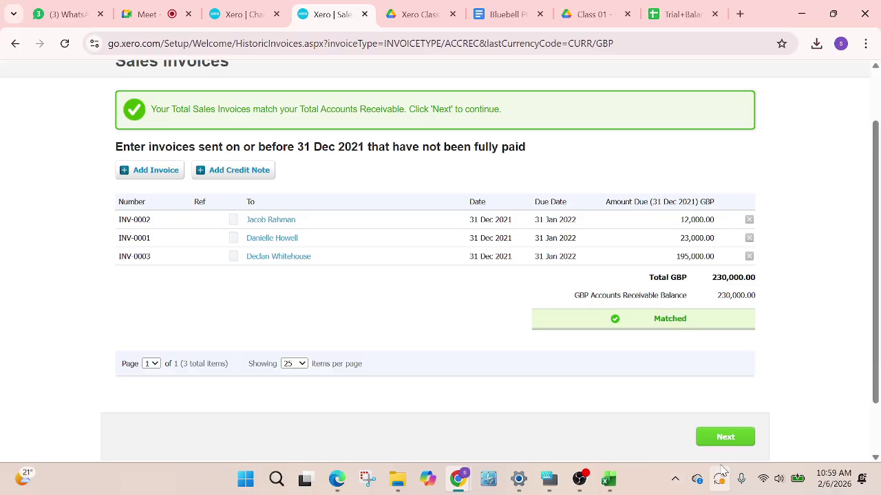
Move on to unpaid bills, look up the first payable supplier in the trial balance, and return to Bills
click(714, 438)
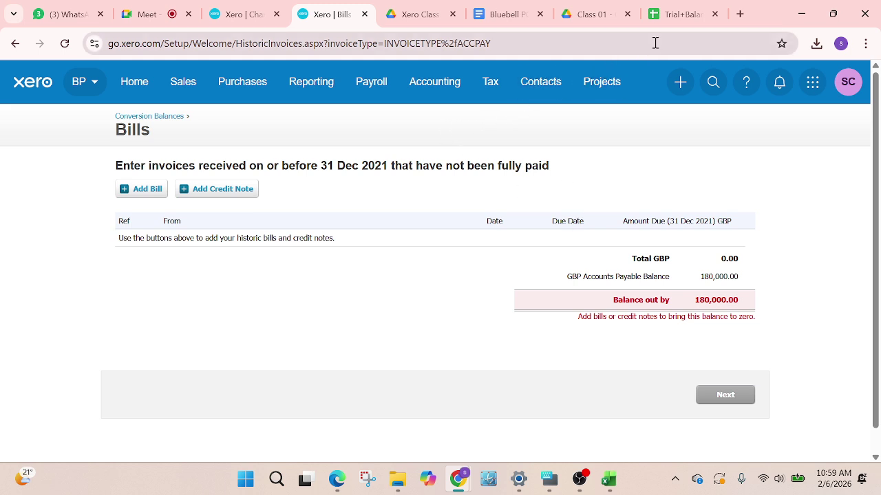
click(679, 17)
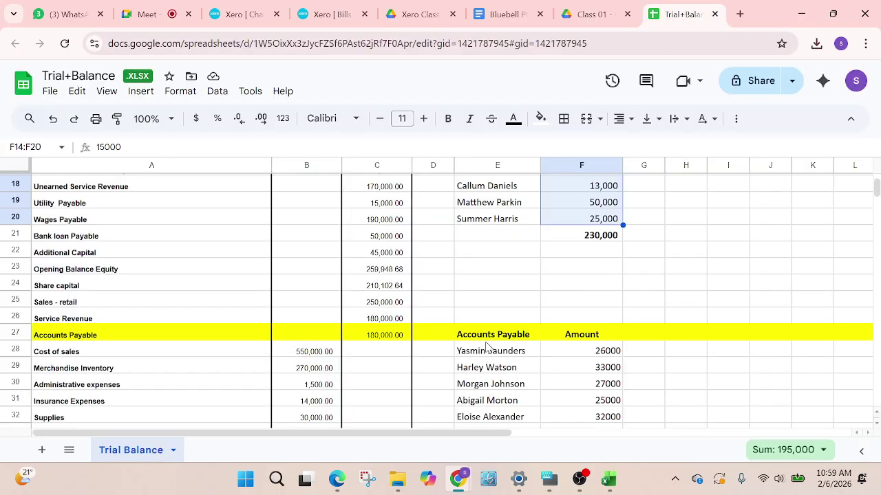
click(488, 350)
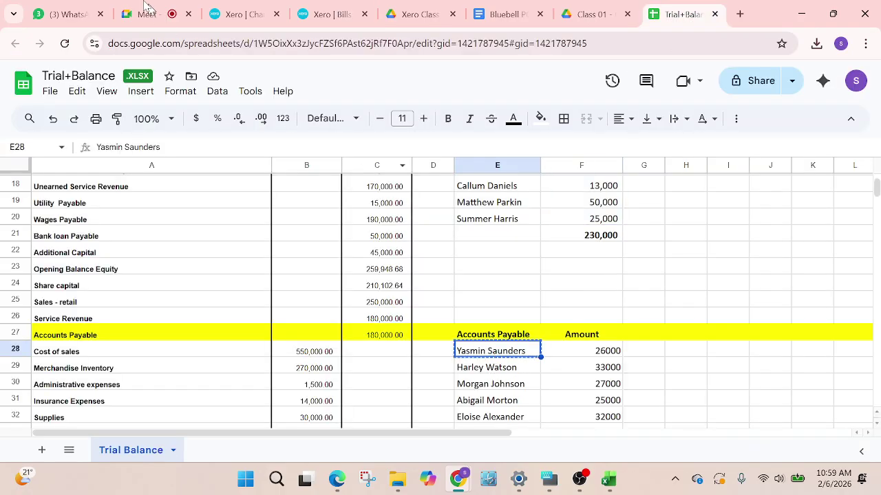
click(327, 15)
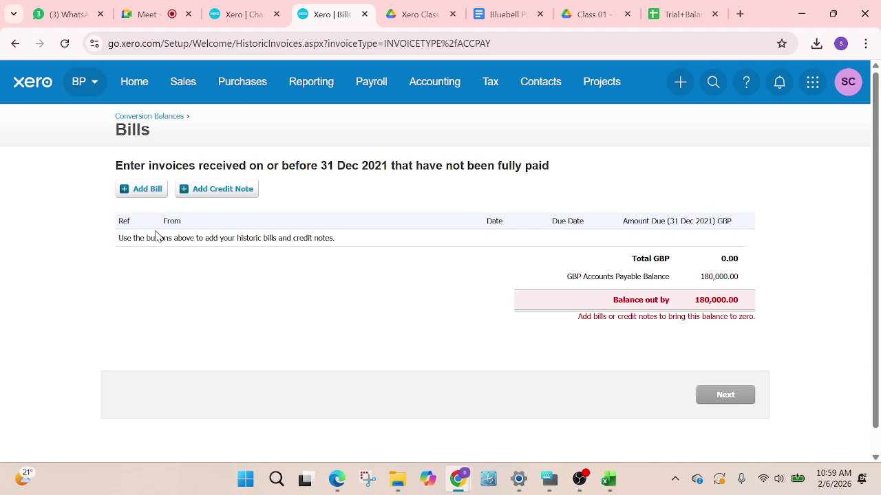
Add a bill for the first payable supplier as a new contact, due 31 Jan 2022
click(146, 190)
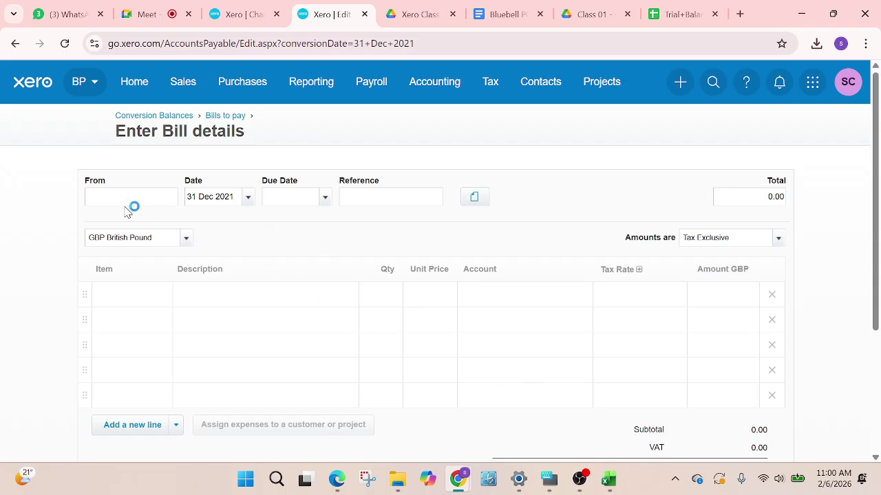
click(121, 225)
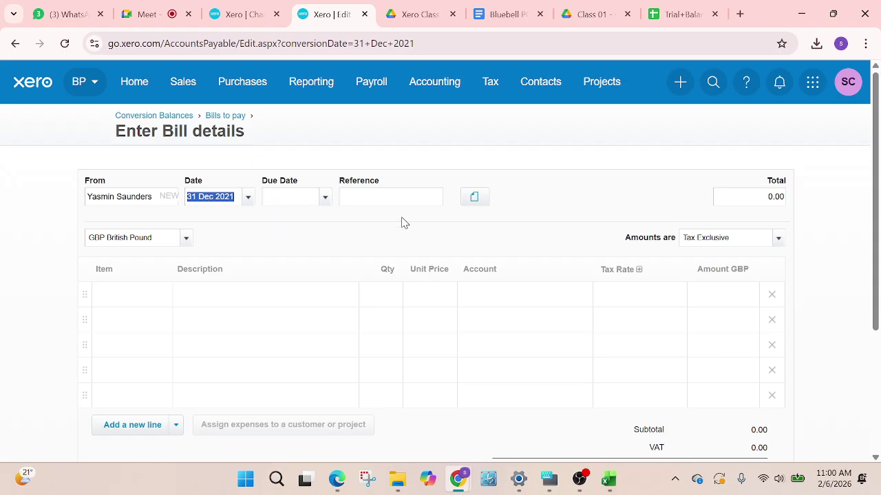
click(325, 200)
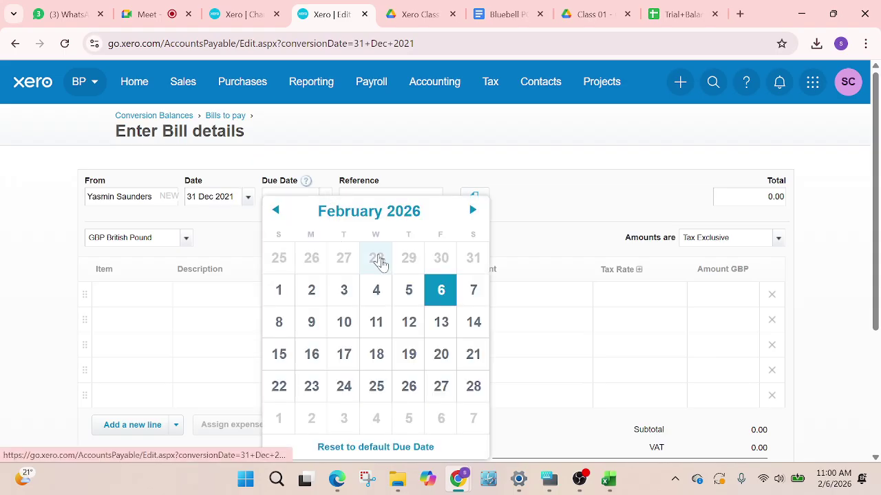
click(405, 219)
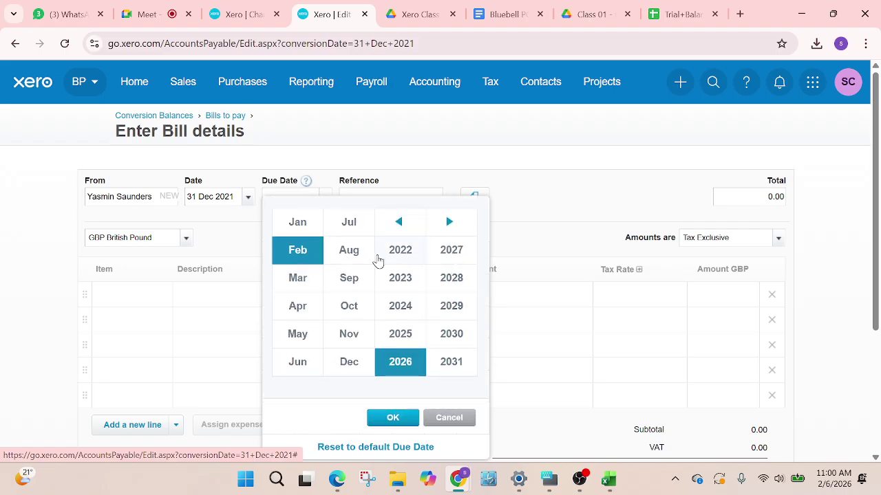
click(378, 256)
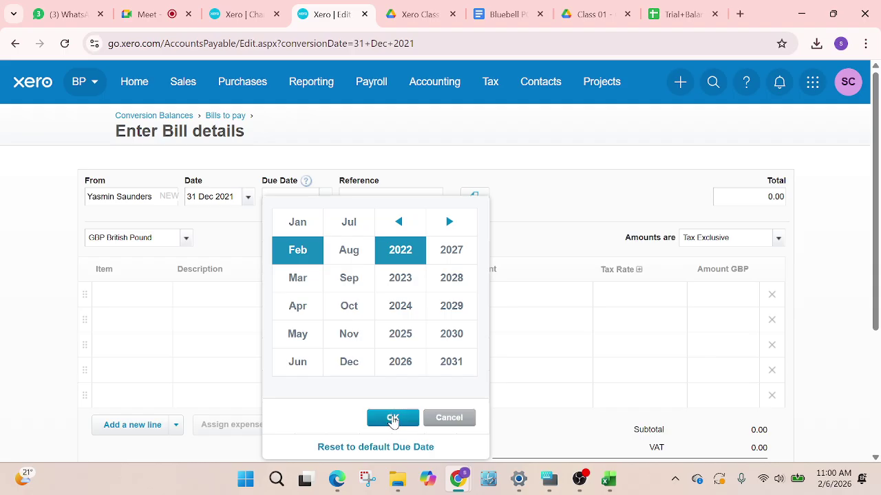
click(284, 225)
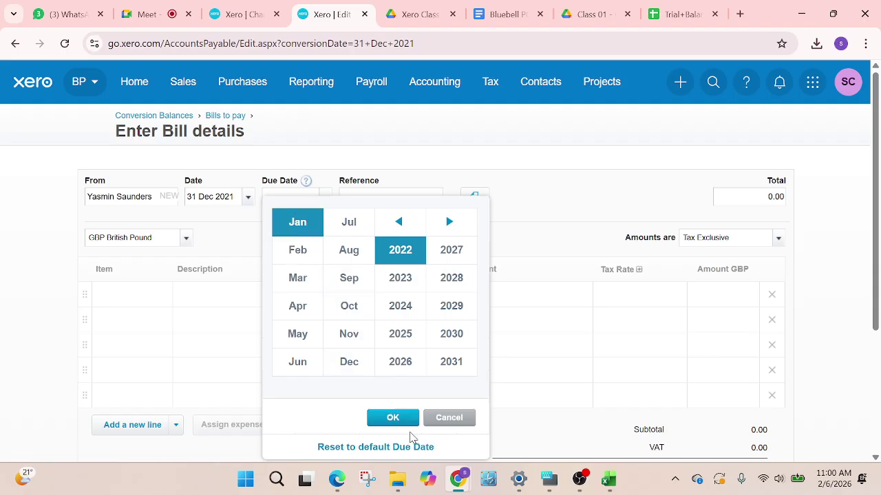
click(394, 421)
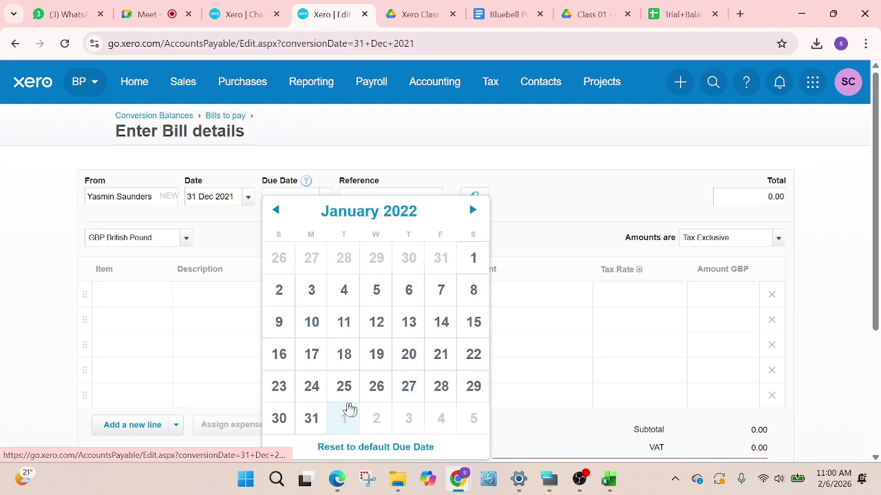
click(311, 419)
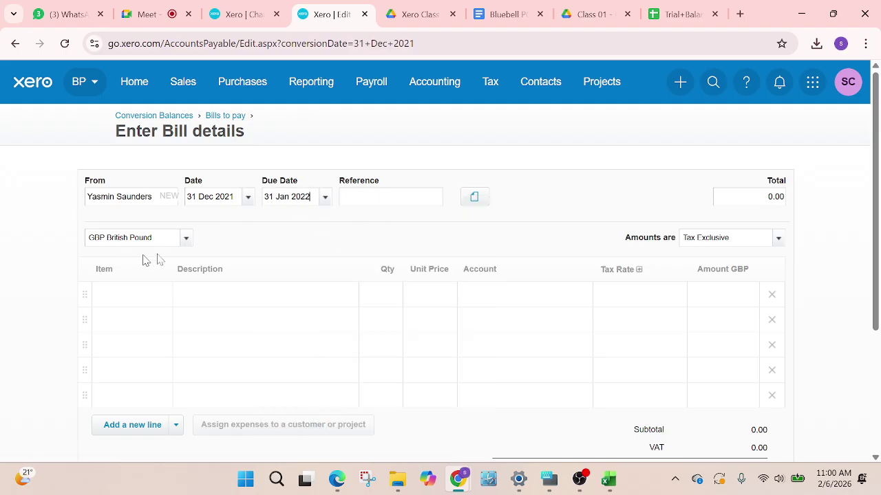
Fill the first bill line with a description, quantity 1 and unit price 180,000.00
click(234, 298)
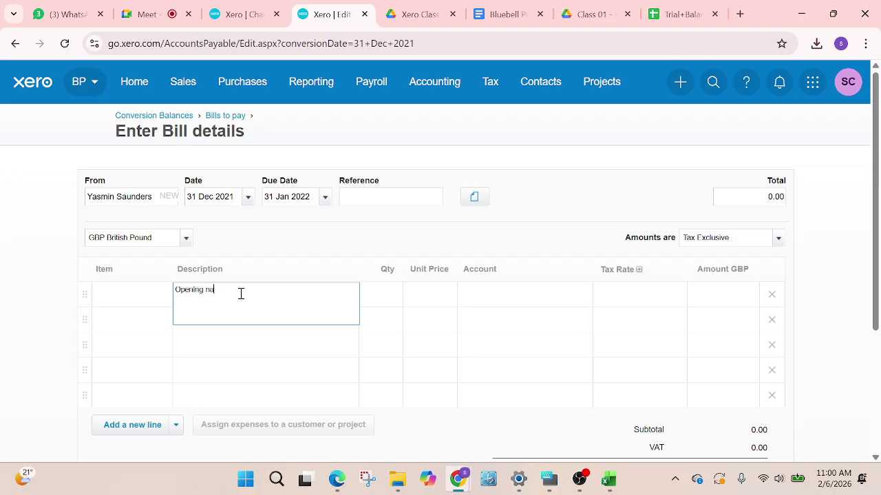
click(382, 301)
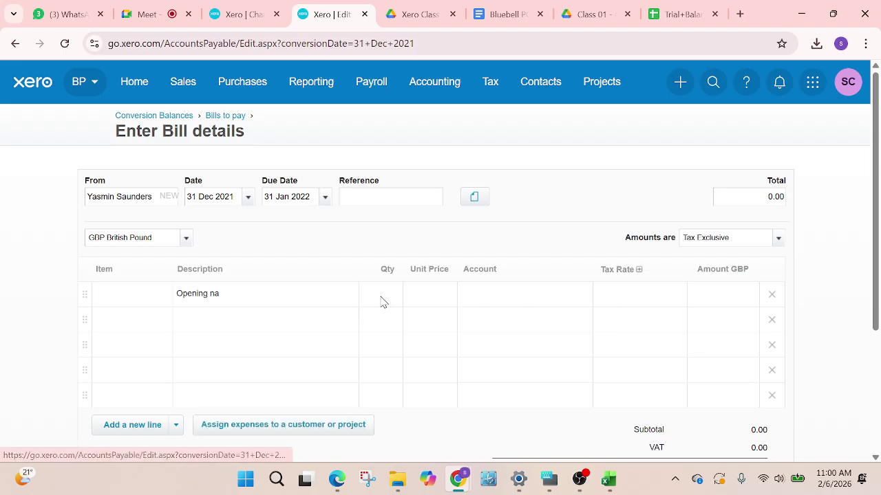
text(1)
click(432, 296)
click(436, 298)
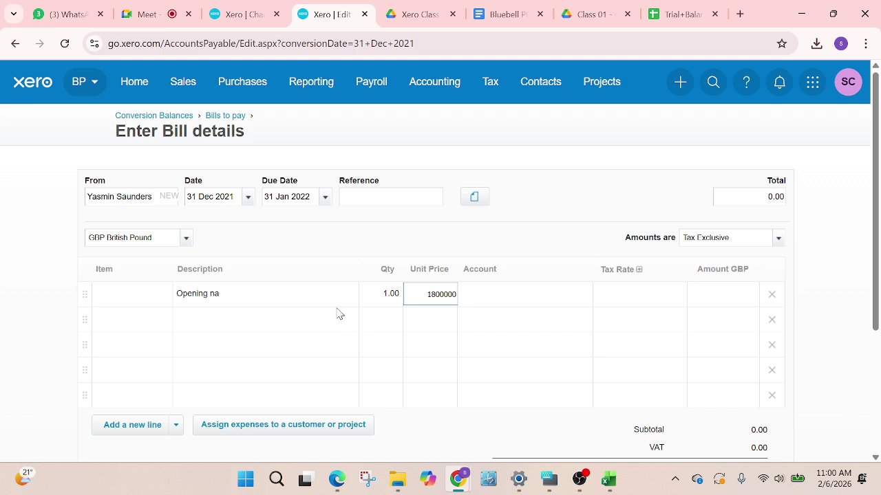
click(501, 246)
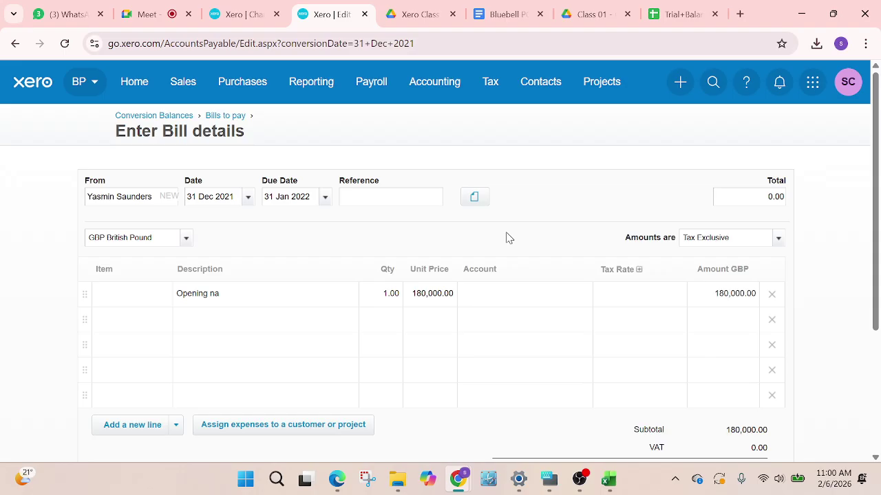
Assign account 951 to the bill line
click(503, 297)
text(open)
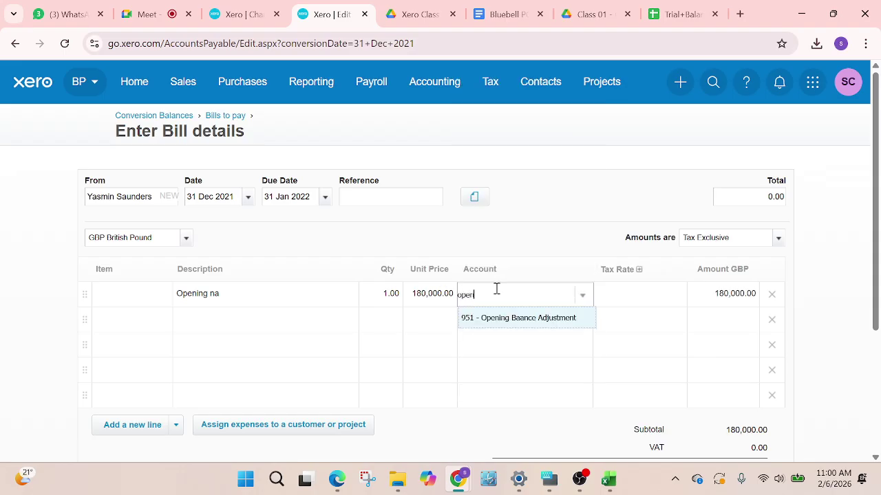
click(525, 324)
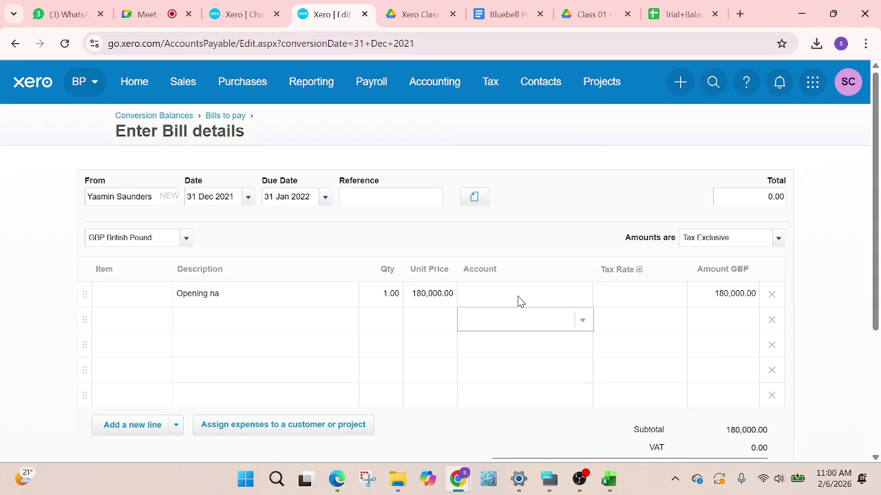
click(519, 296)
text(openi)
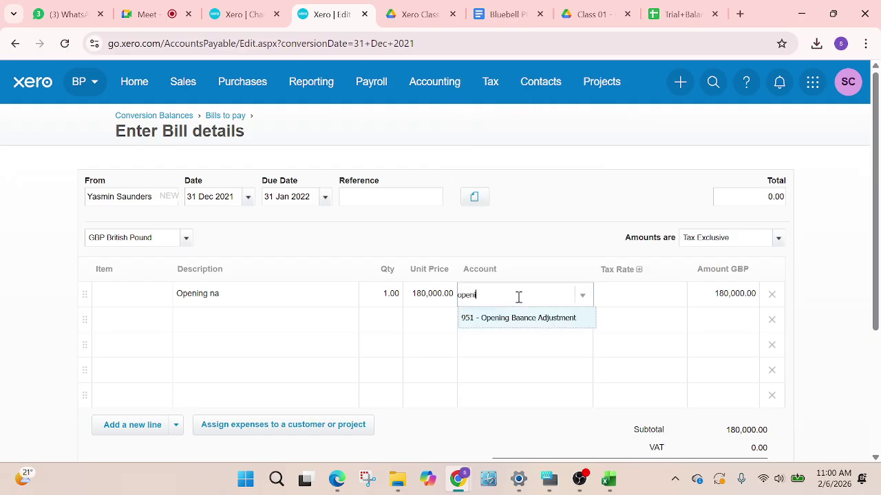
click(511, 319)
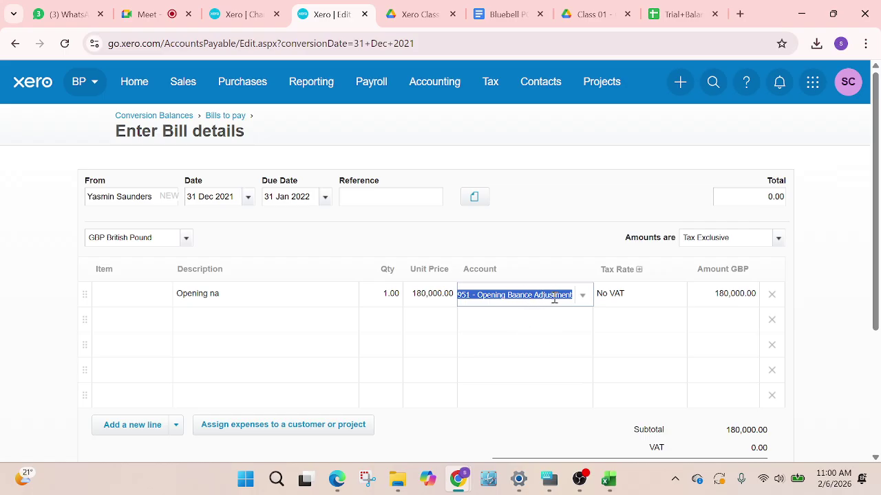
text(951)
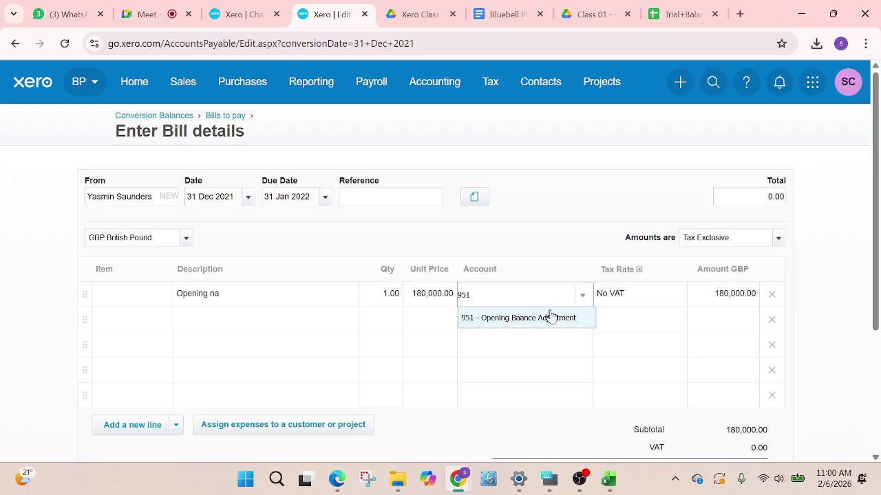
click(550, 317)
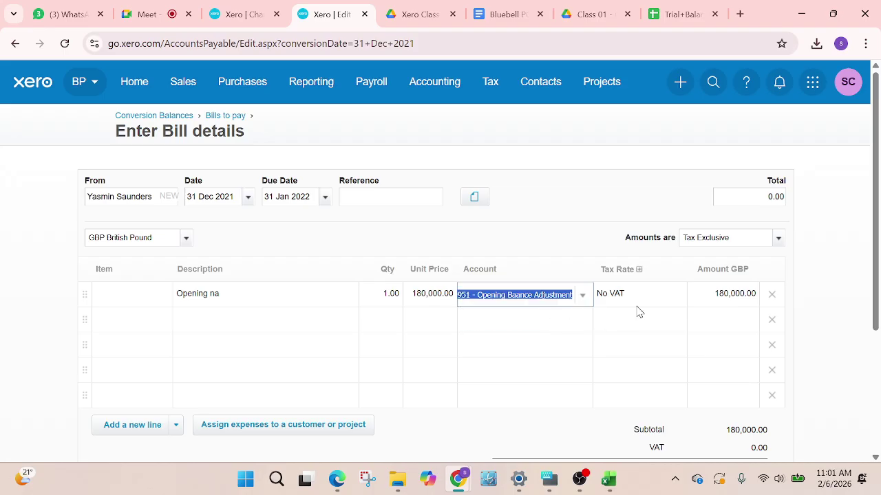
Delete the four empty bill lines, save the bill, and continue to the next conversion step
click(771, 321)
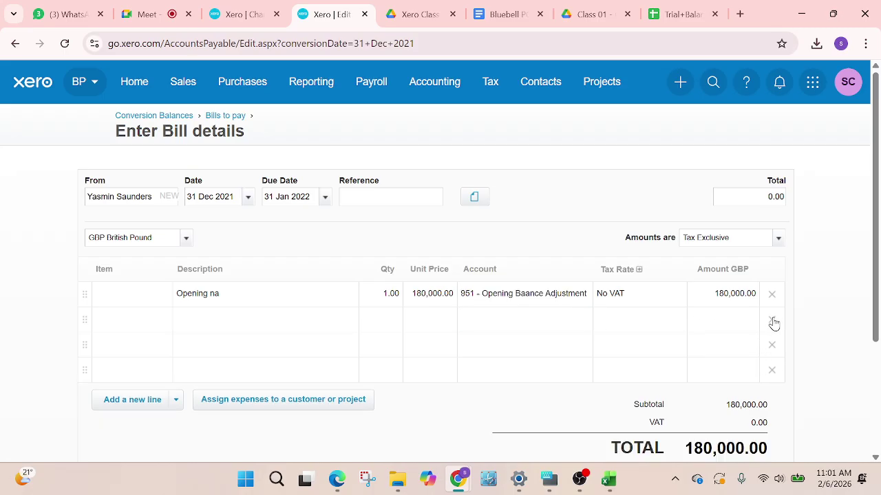
click(772, 321)
click(772, 321)
click(772, 321)
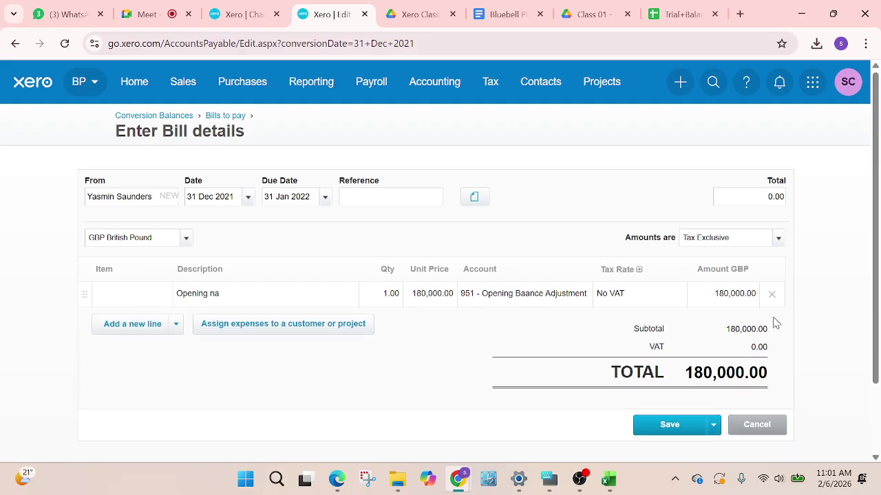
click(692, 429)
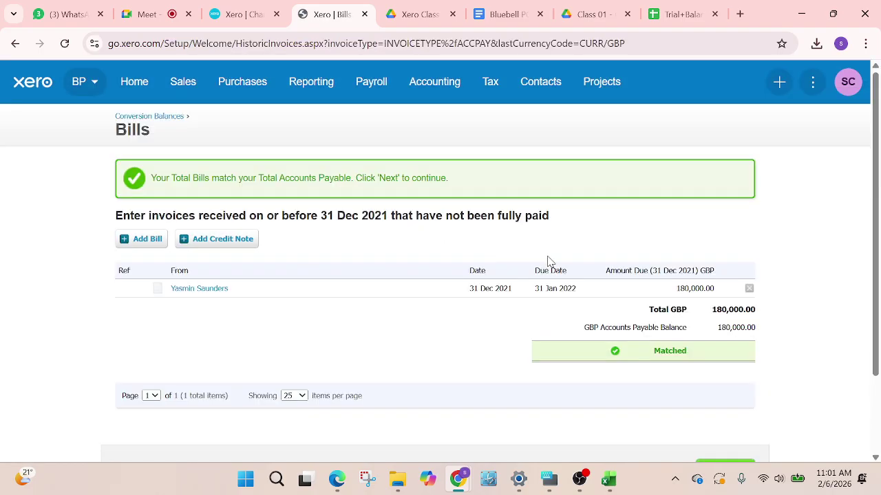
scroll(396, 225, down, 1)
scroll(395, 225, down, 1)
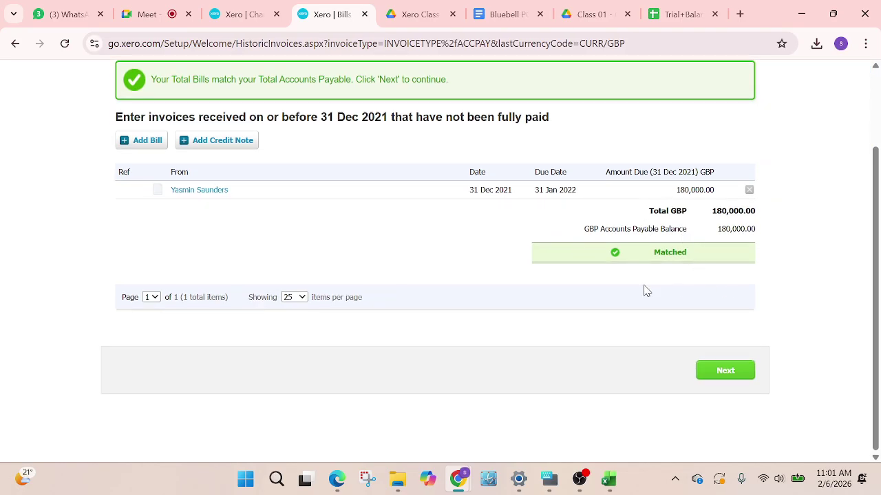
click(733, 369)
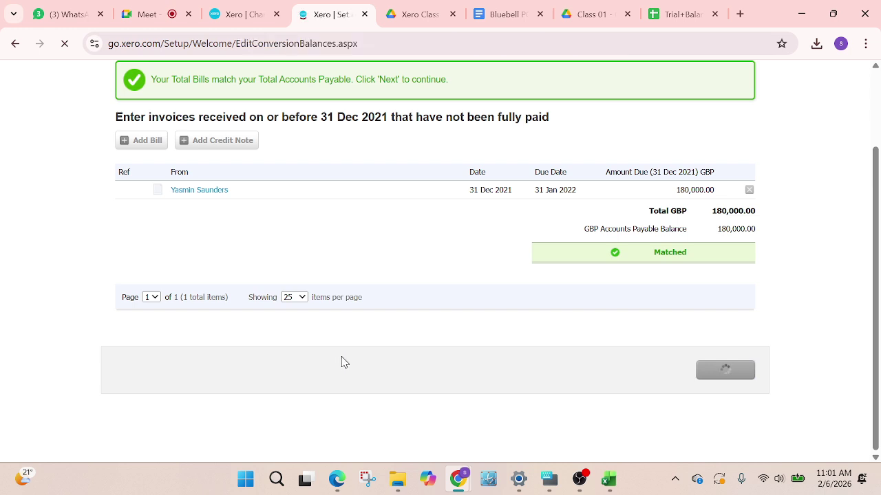
Review the conversion balances, including Accounts Receivable 230,000.00, Accounts Payable 180,000.00 and the lock balances option
scroll(344, 344, down, 10)
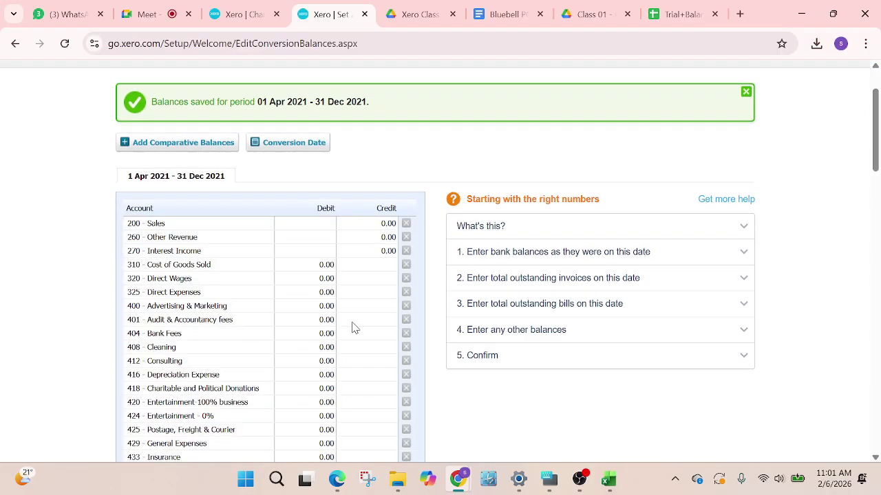
scroll(352, 335, down, 3)
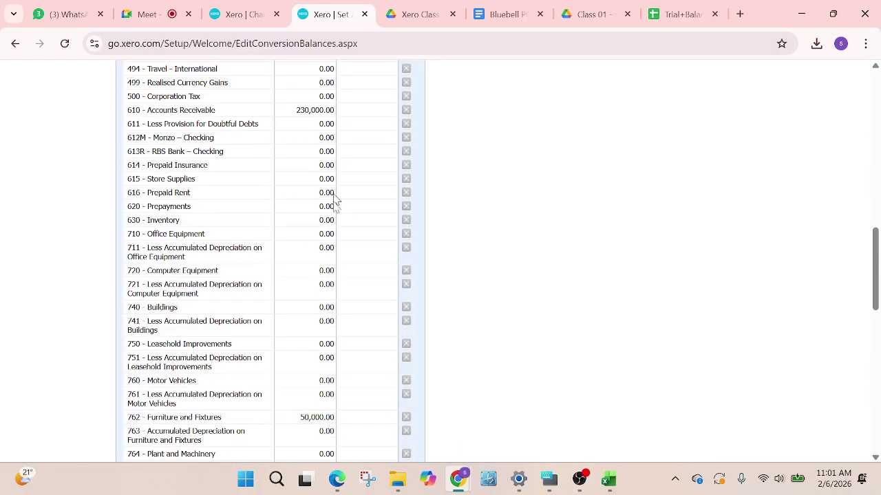
scroll(334, 202, down, 3)
scroll(381, 418, down, 3)
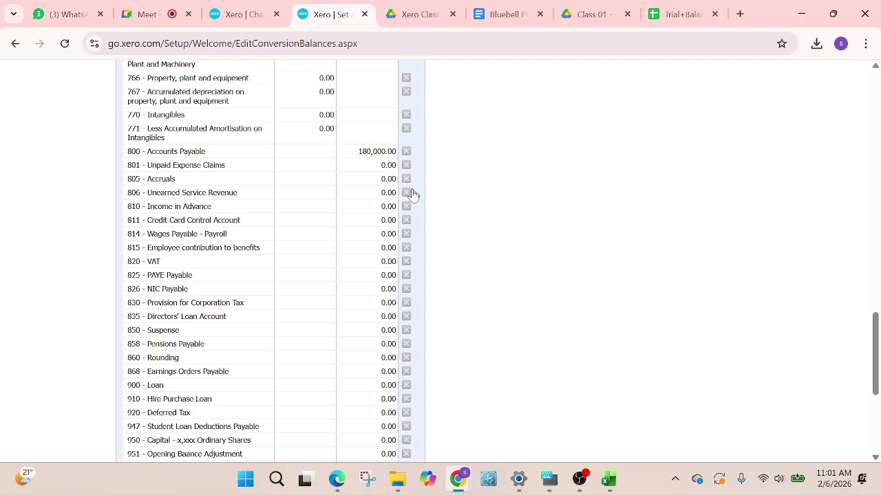
scroll(362, 159, down, 1)
scroll(362, 159, down, 3)
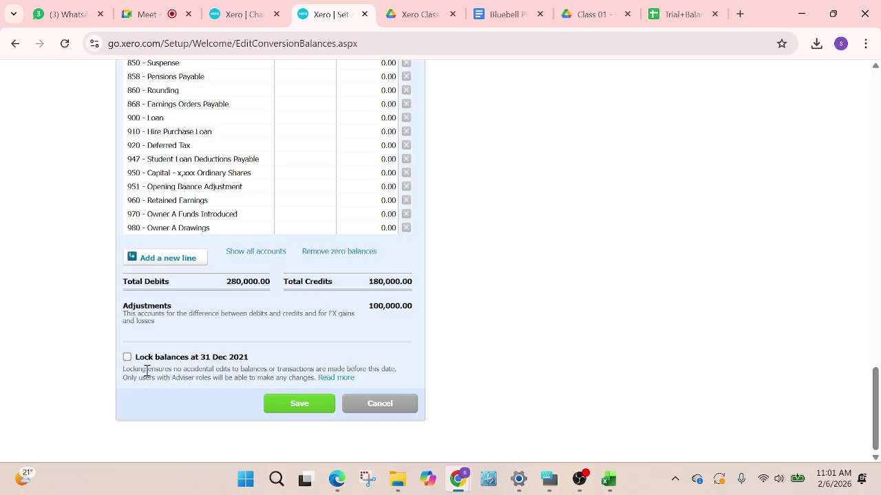
triple_click(201, 359)
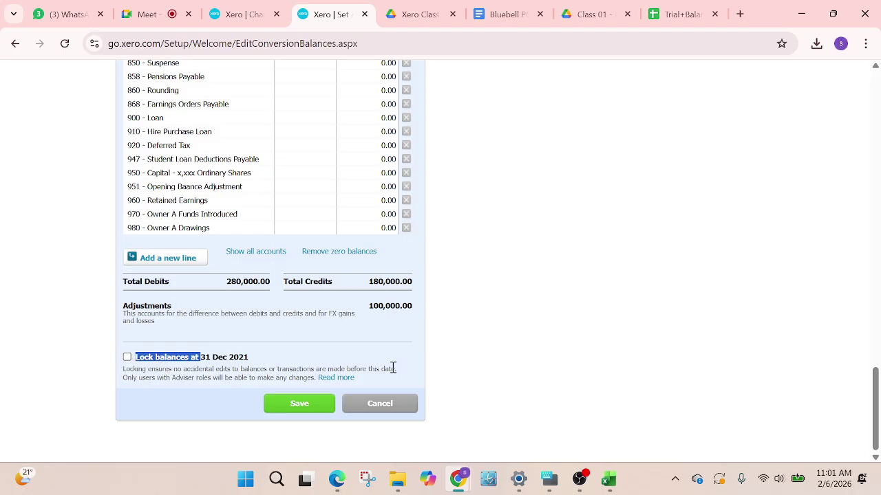
click(272, 337)
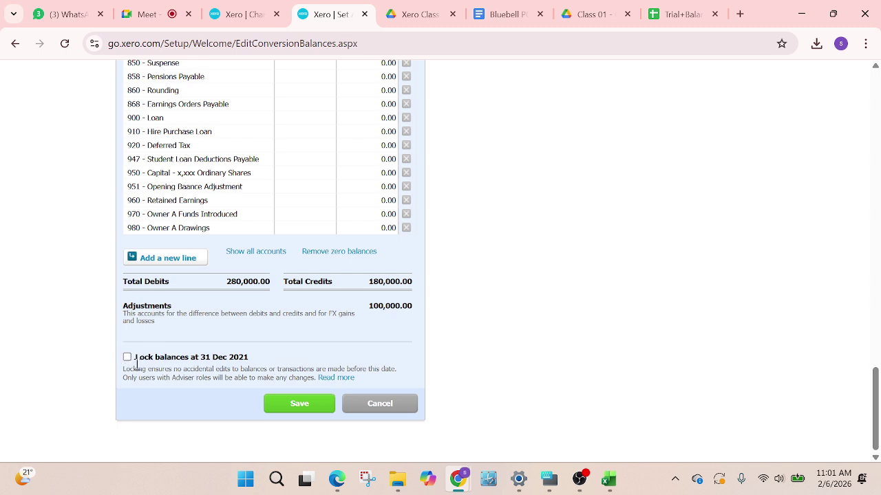
Save the conversion balances and switch to the Chart of Accounts tab
click(314, 404)
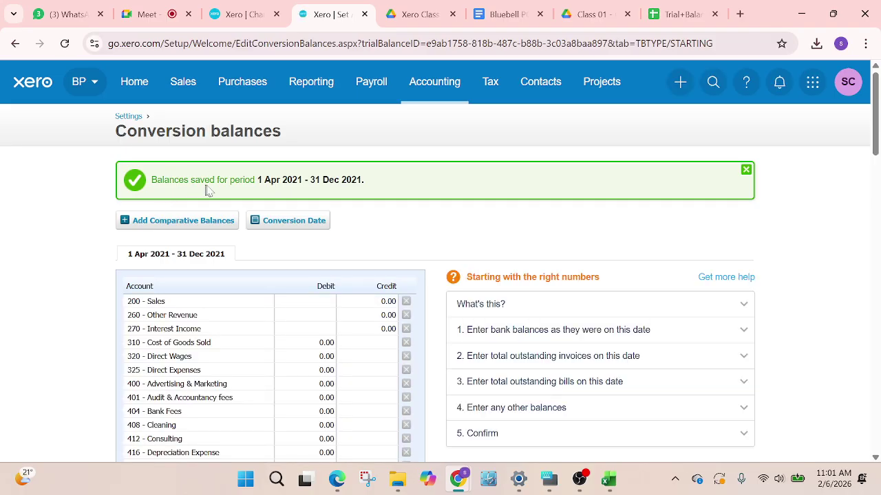
scroll(351, 296, down, 10)
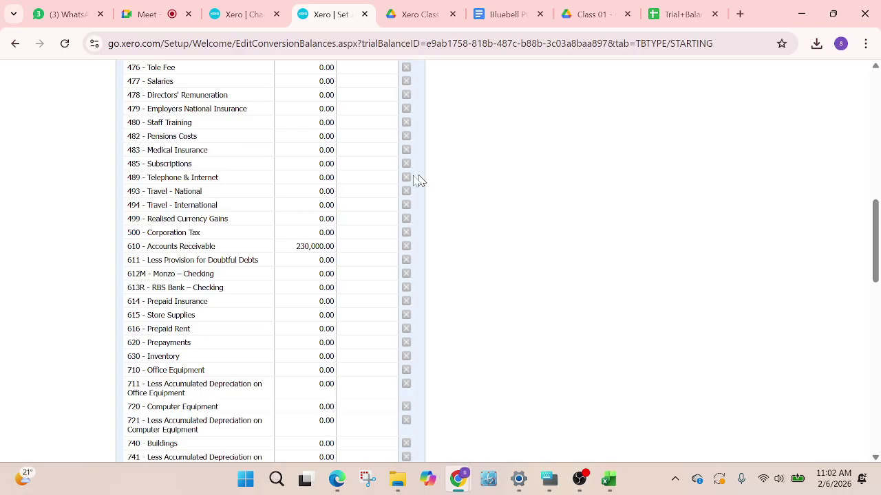
scroll(419, 180, down, 6)
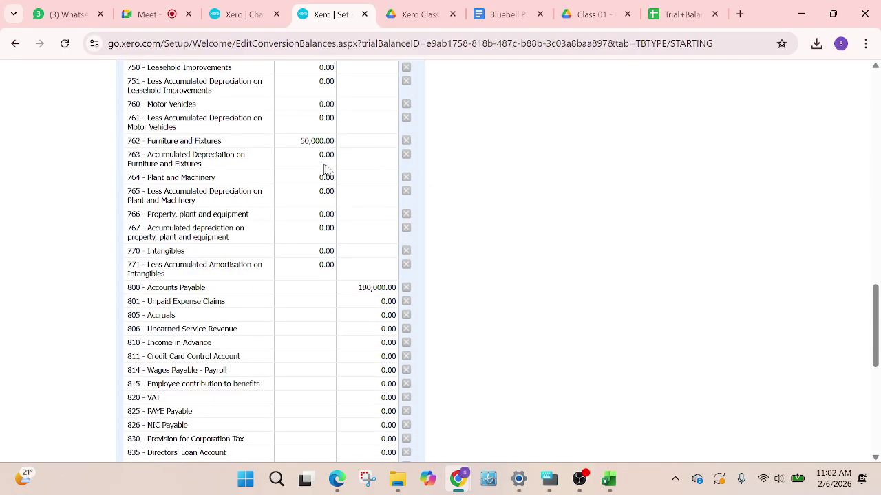
scroll(326, 168, up, 5)
click(255, 11)
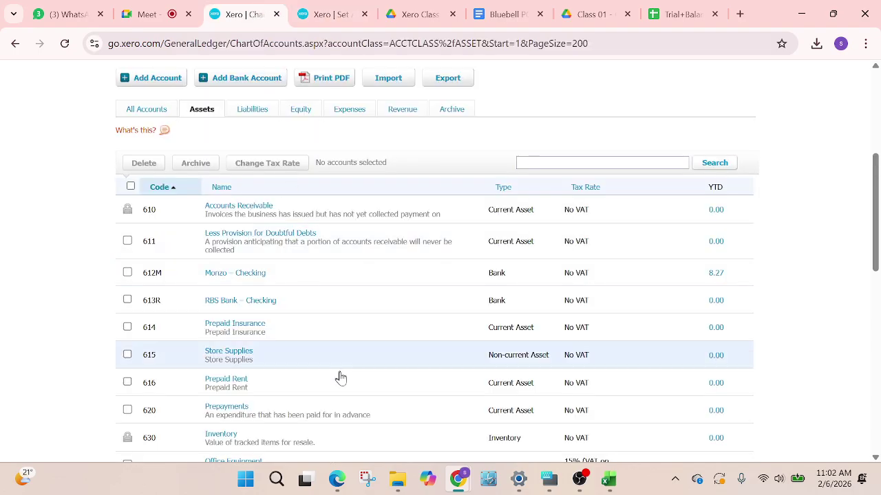
Open the transactions behind the 230,000.00 YTD balance of 610 Accounts Receivable
scroll(341, 377, up, 4)
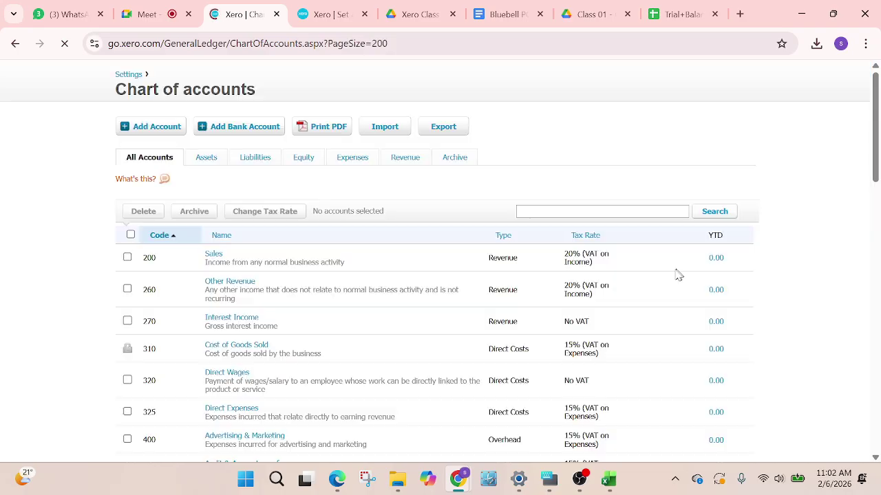
scroll(675, 276, down, 3)
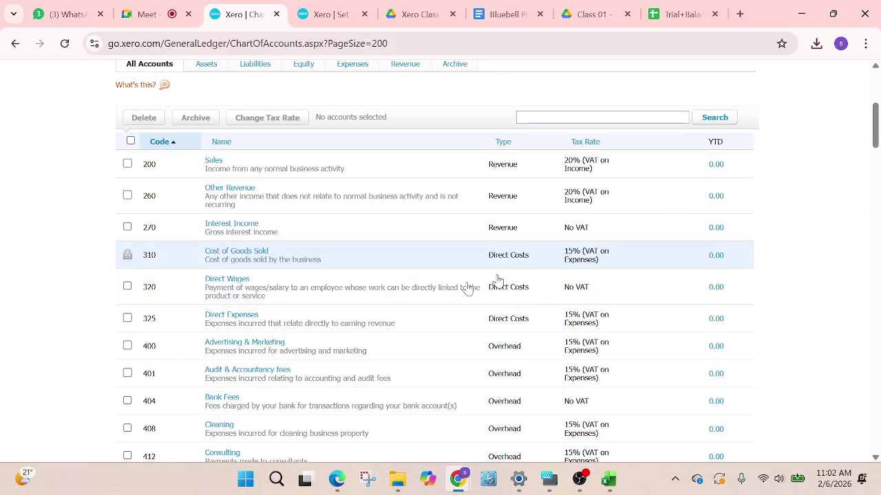
scroll(495, 284, down, 1)
scroll(678, 237, down, 15)
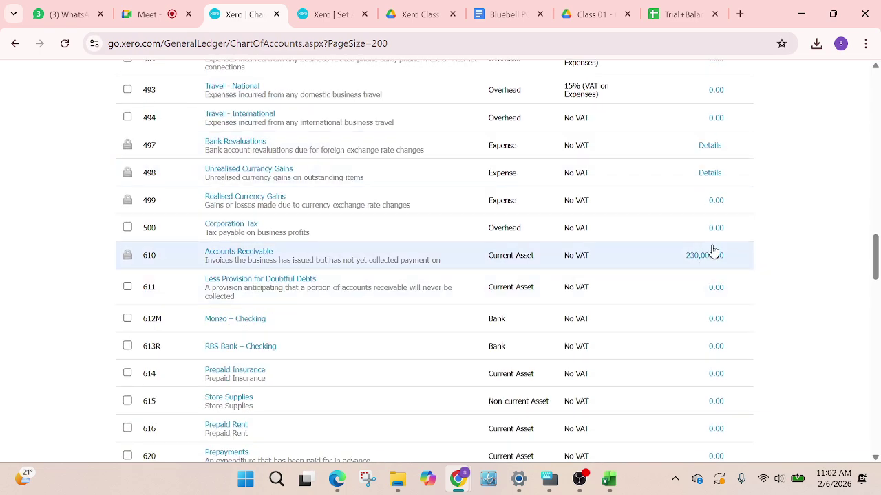
scroll(716, 246, up, 1)
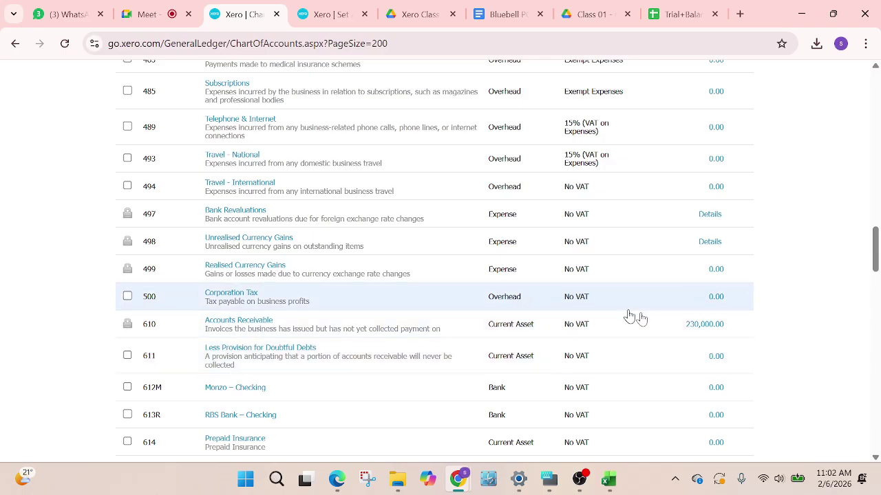
click(695, 327)
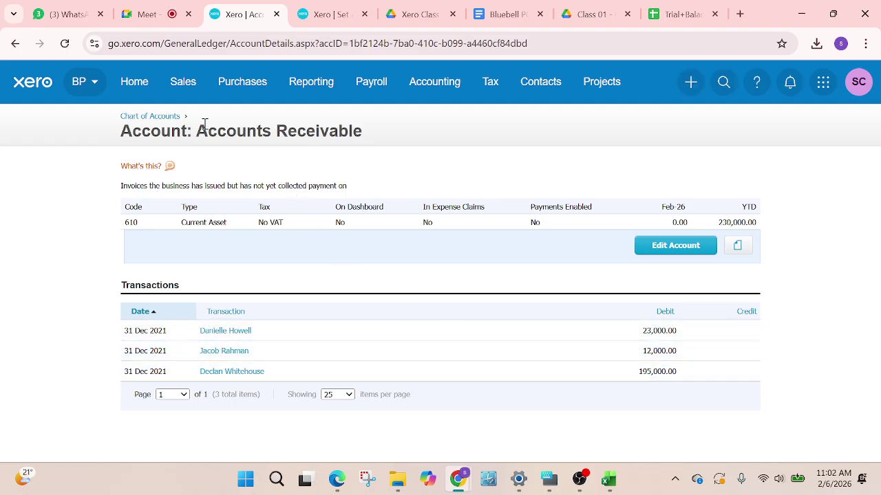
Go back to the full chart of accounts and scroll back to the top
click(15, 44)
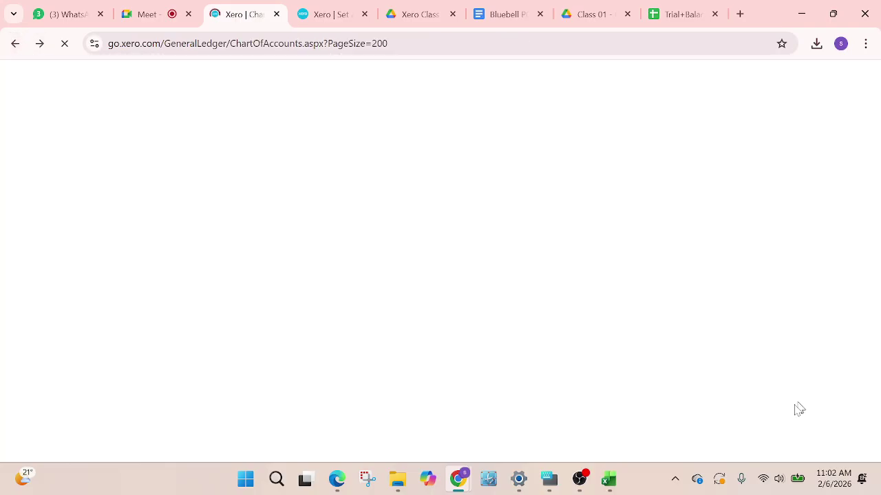
scroll(571, 344, down, 8)
scroll(709, 340, down, 2)
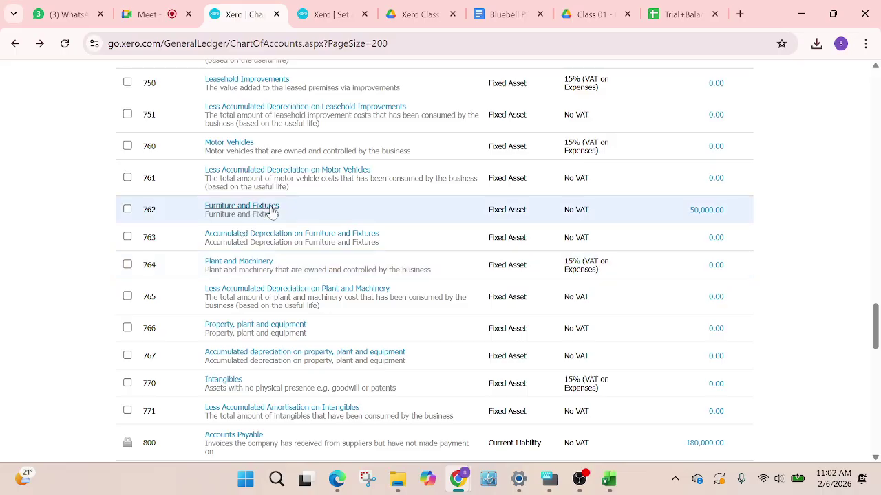
scroll(688, 276, down, 3)
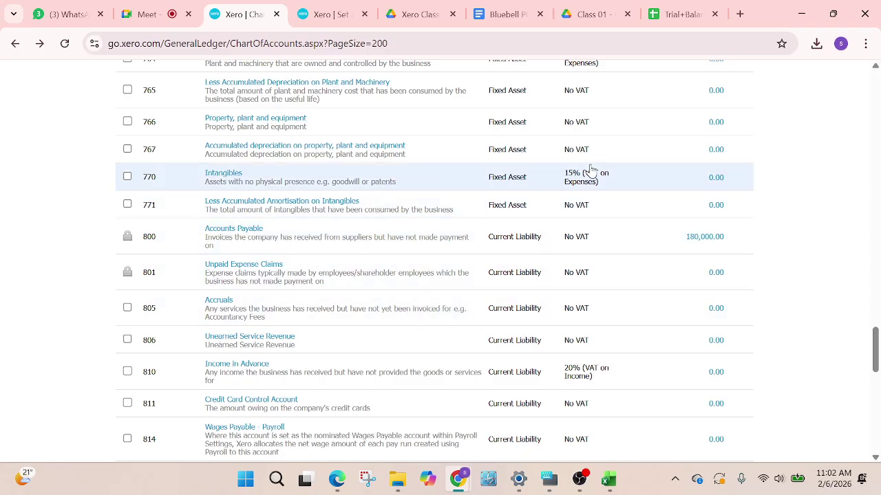
scroll(590, 171, up, 15)
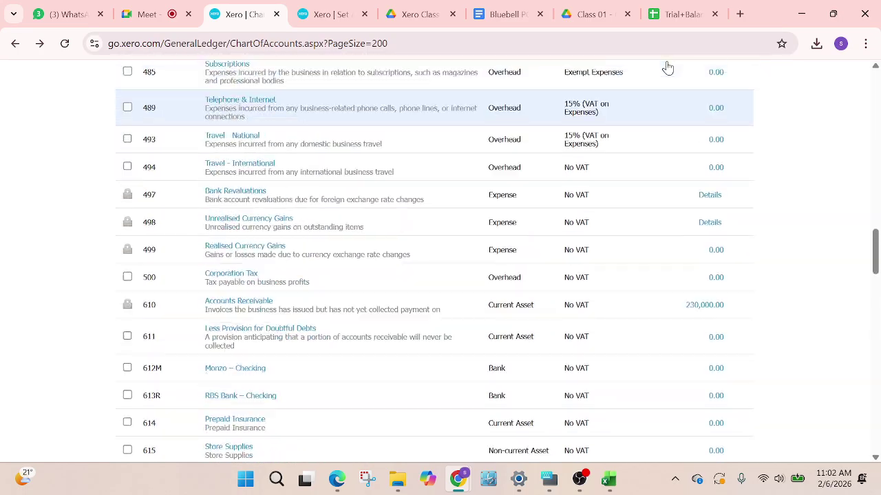
scroll(668, 68, up, 15)
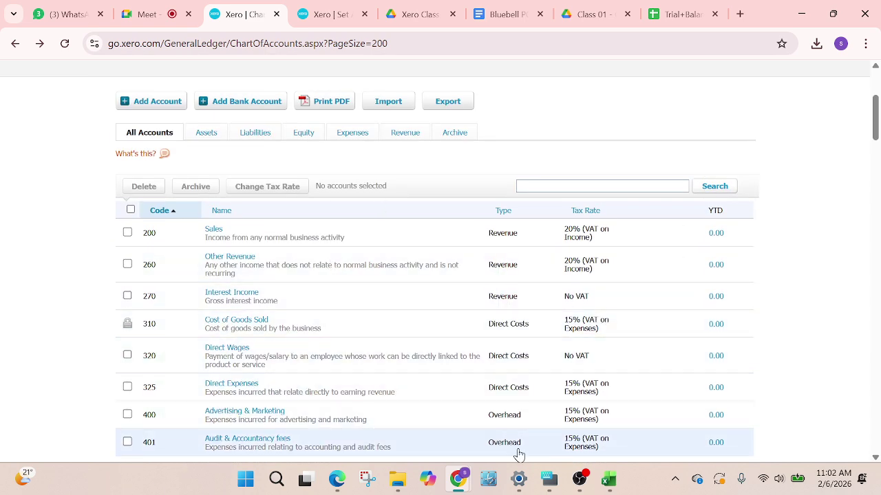
mouse_move(583, 485)
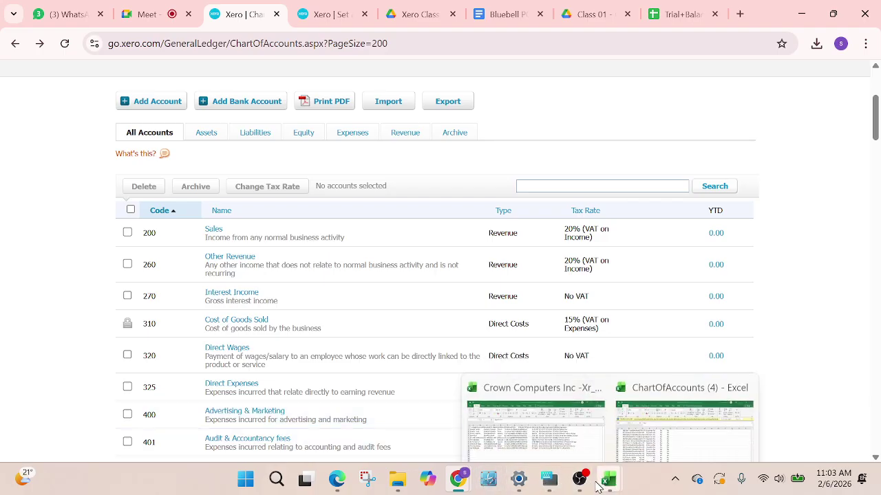
mouse_move(457, 482)
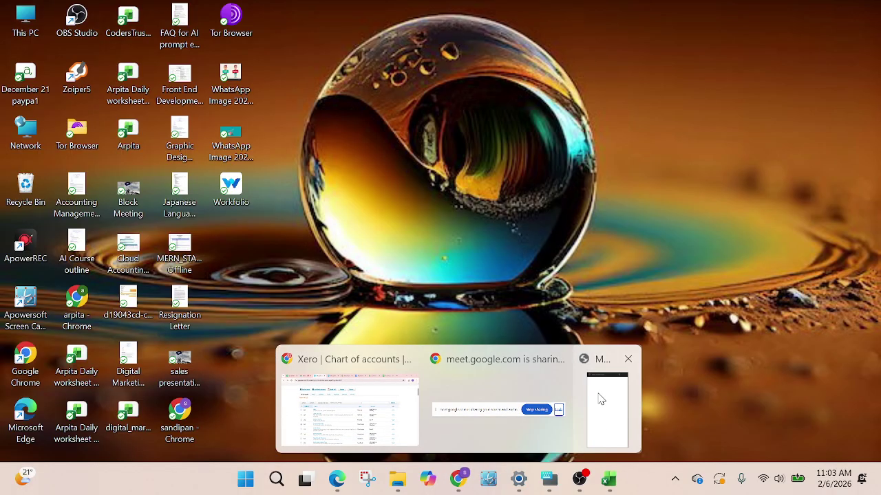
Restore the Meet call window and capture the whole screen with Lightshot
click(604, 393)
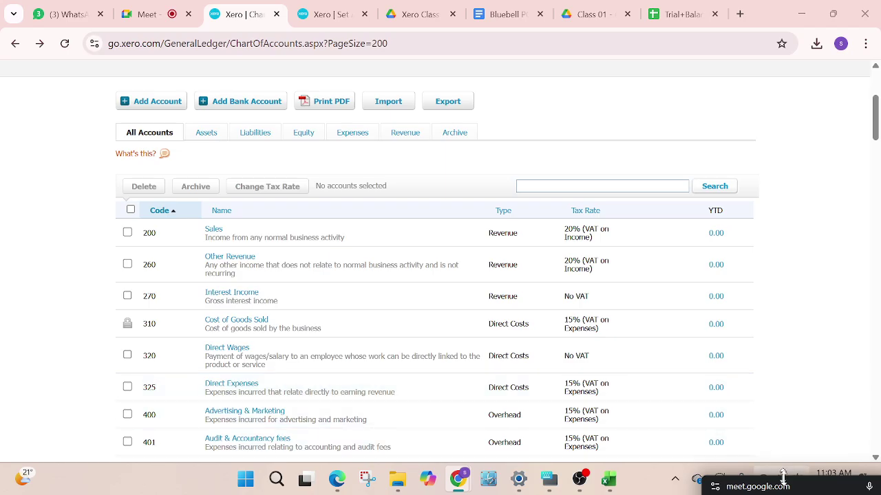
drag(799, 480, 745, 81)
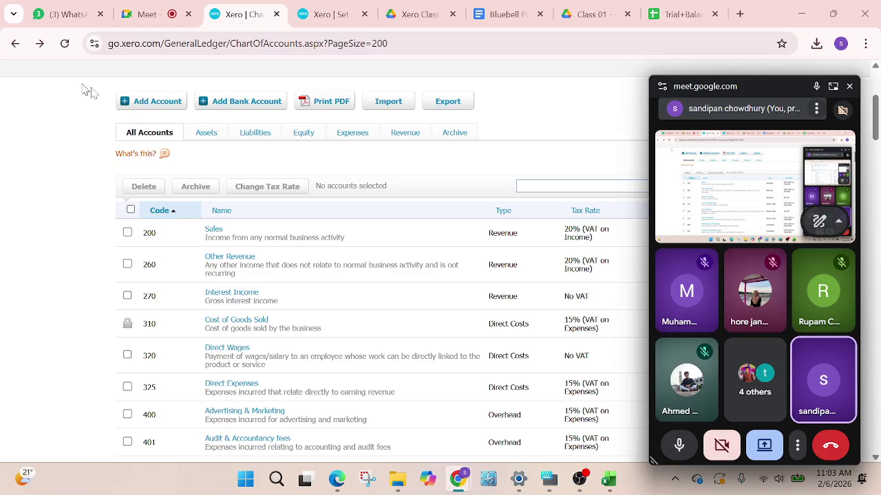
click(675, 481)
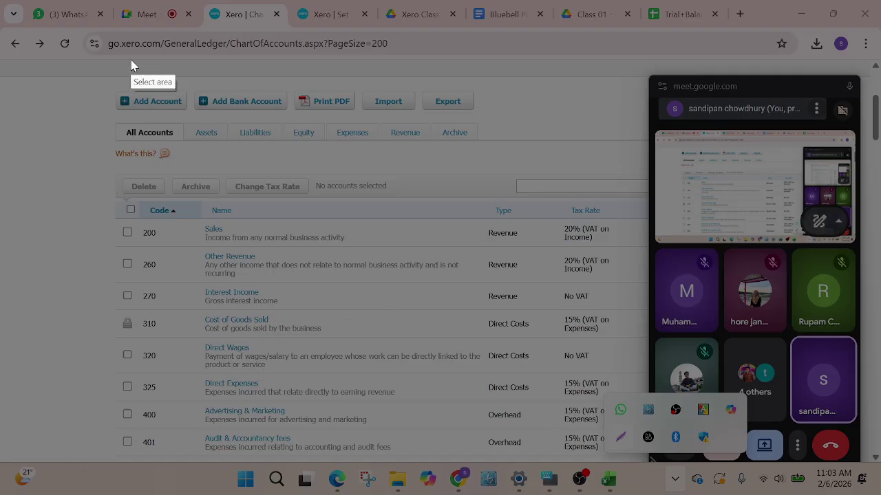
mouse_move(0, 0)
mouse_down()
mouse_move(149, 108)
mouse_move(878, 472)
mouse_move(879, 494)
mouse_move(871, 494)
mouse_move(880, 494)
mouse_up()
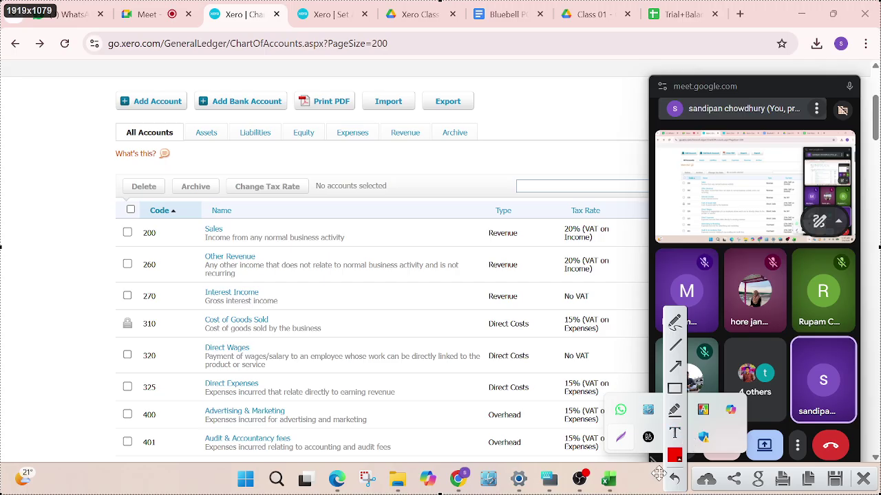
Save the capture as a PNG named 'screenshot on 06022026' in the Gallery folder
click(836, 485)
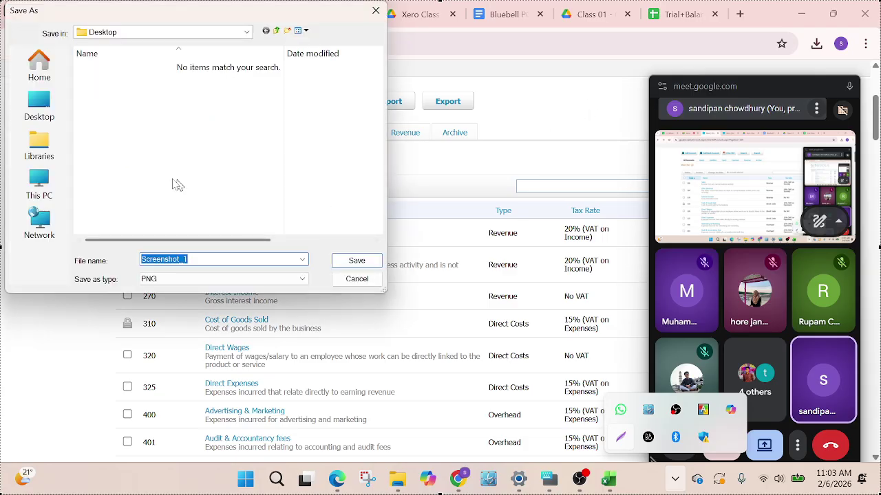
click(38, 99)
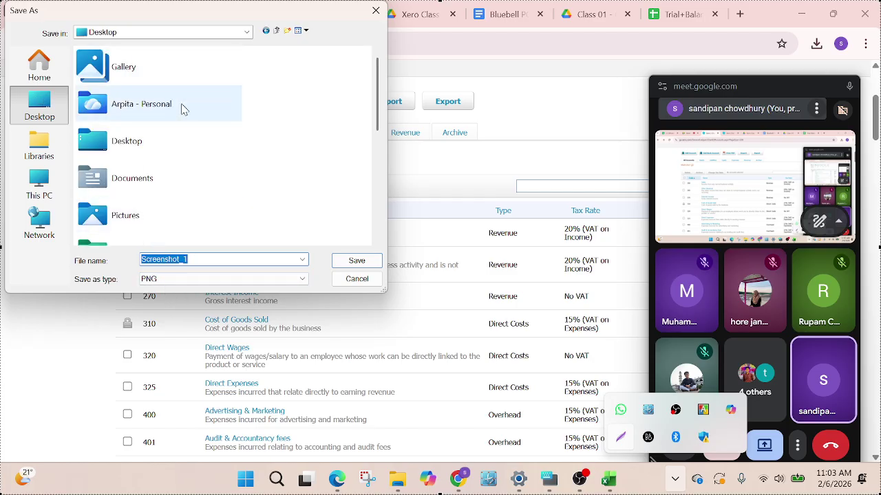
click(175, 67)
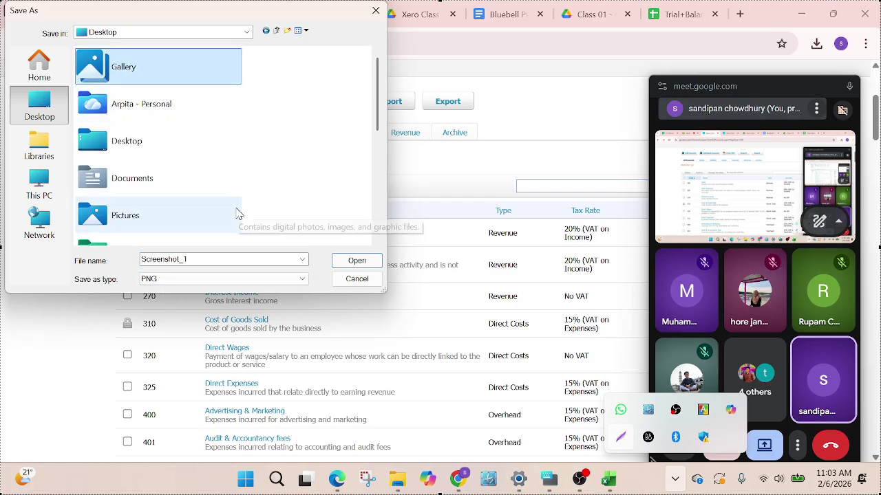
click(336, 266)
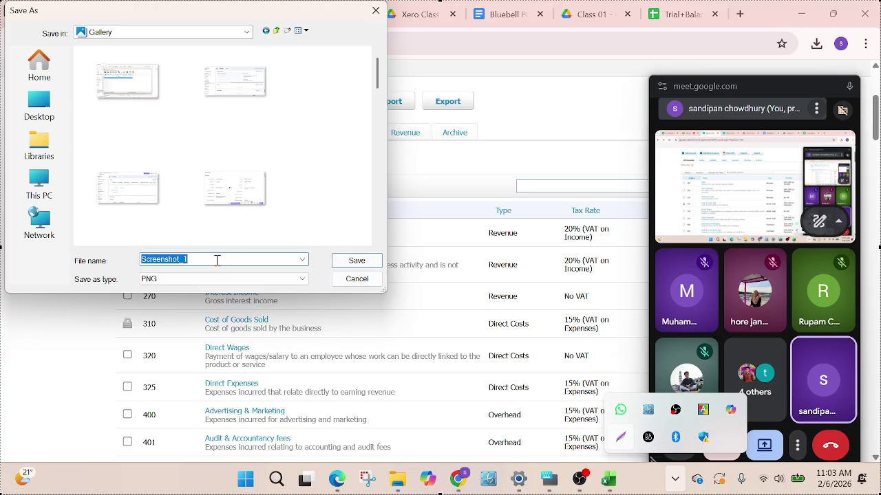
text(s)
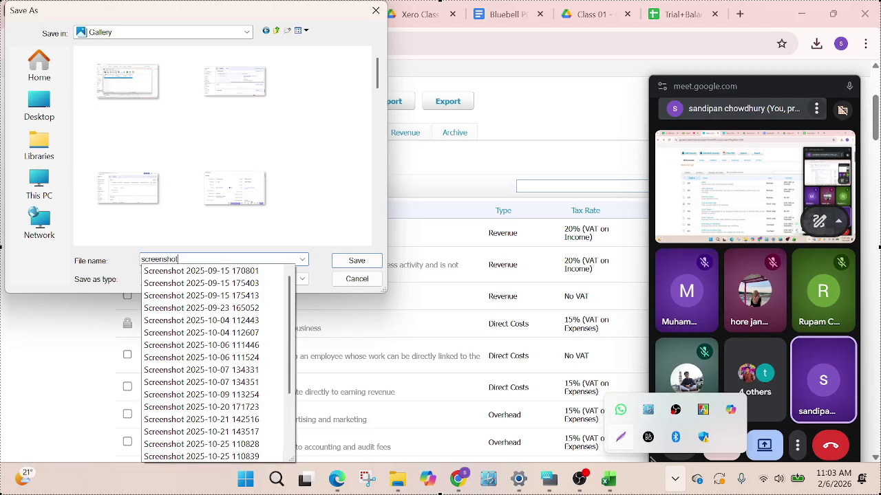
text(creenshot on 06022026)
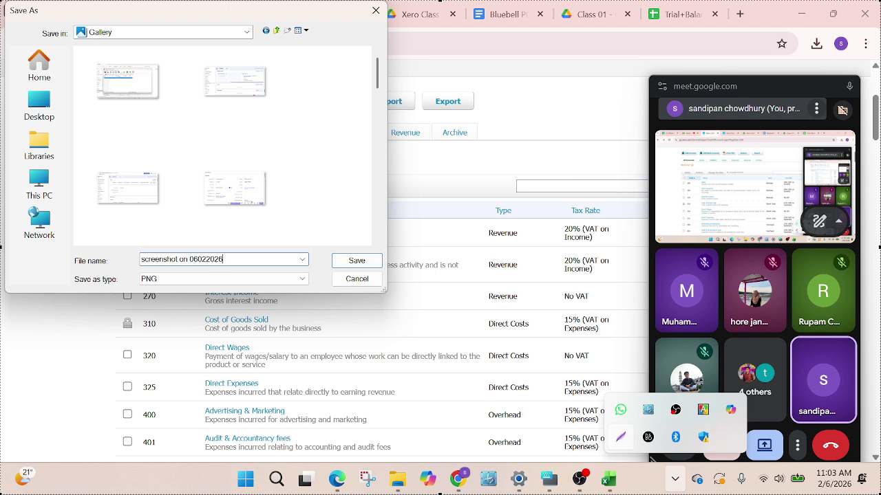
click(358, 261)
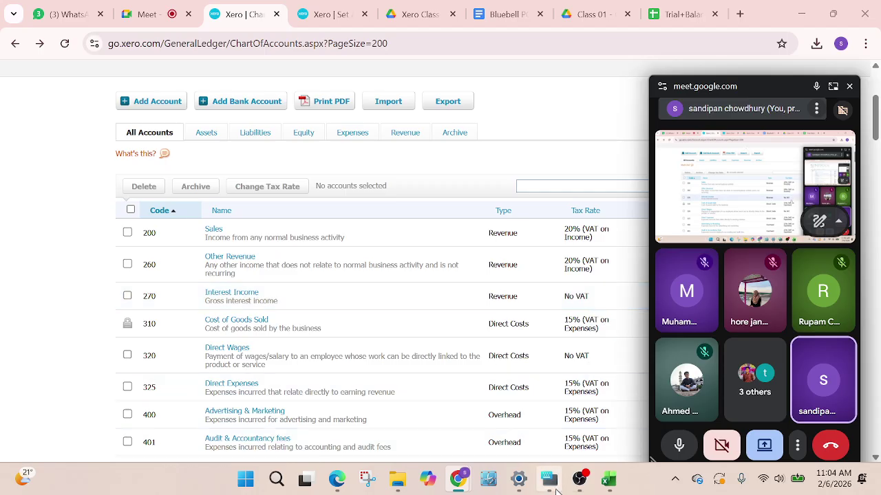
Bring OBS Studio to the front and move the Meet call window to the lower right
click(580, 479)
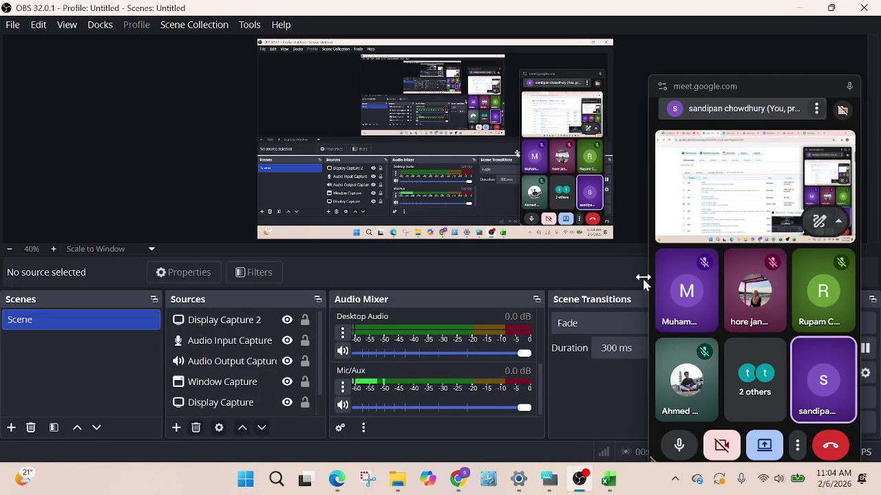
drag(785, 83, 673, 422)
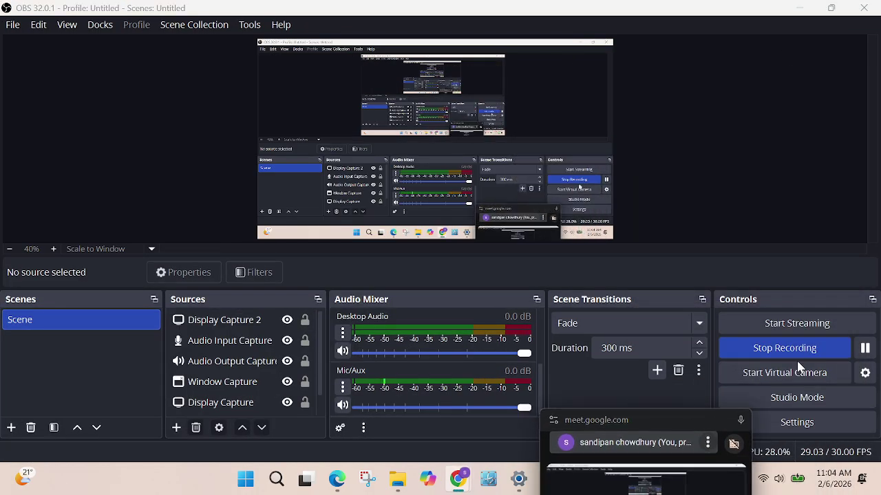